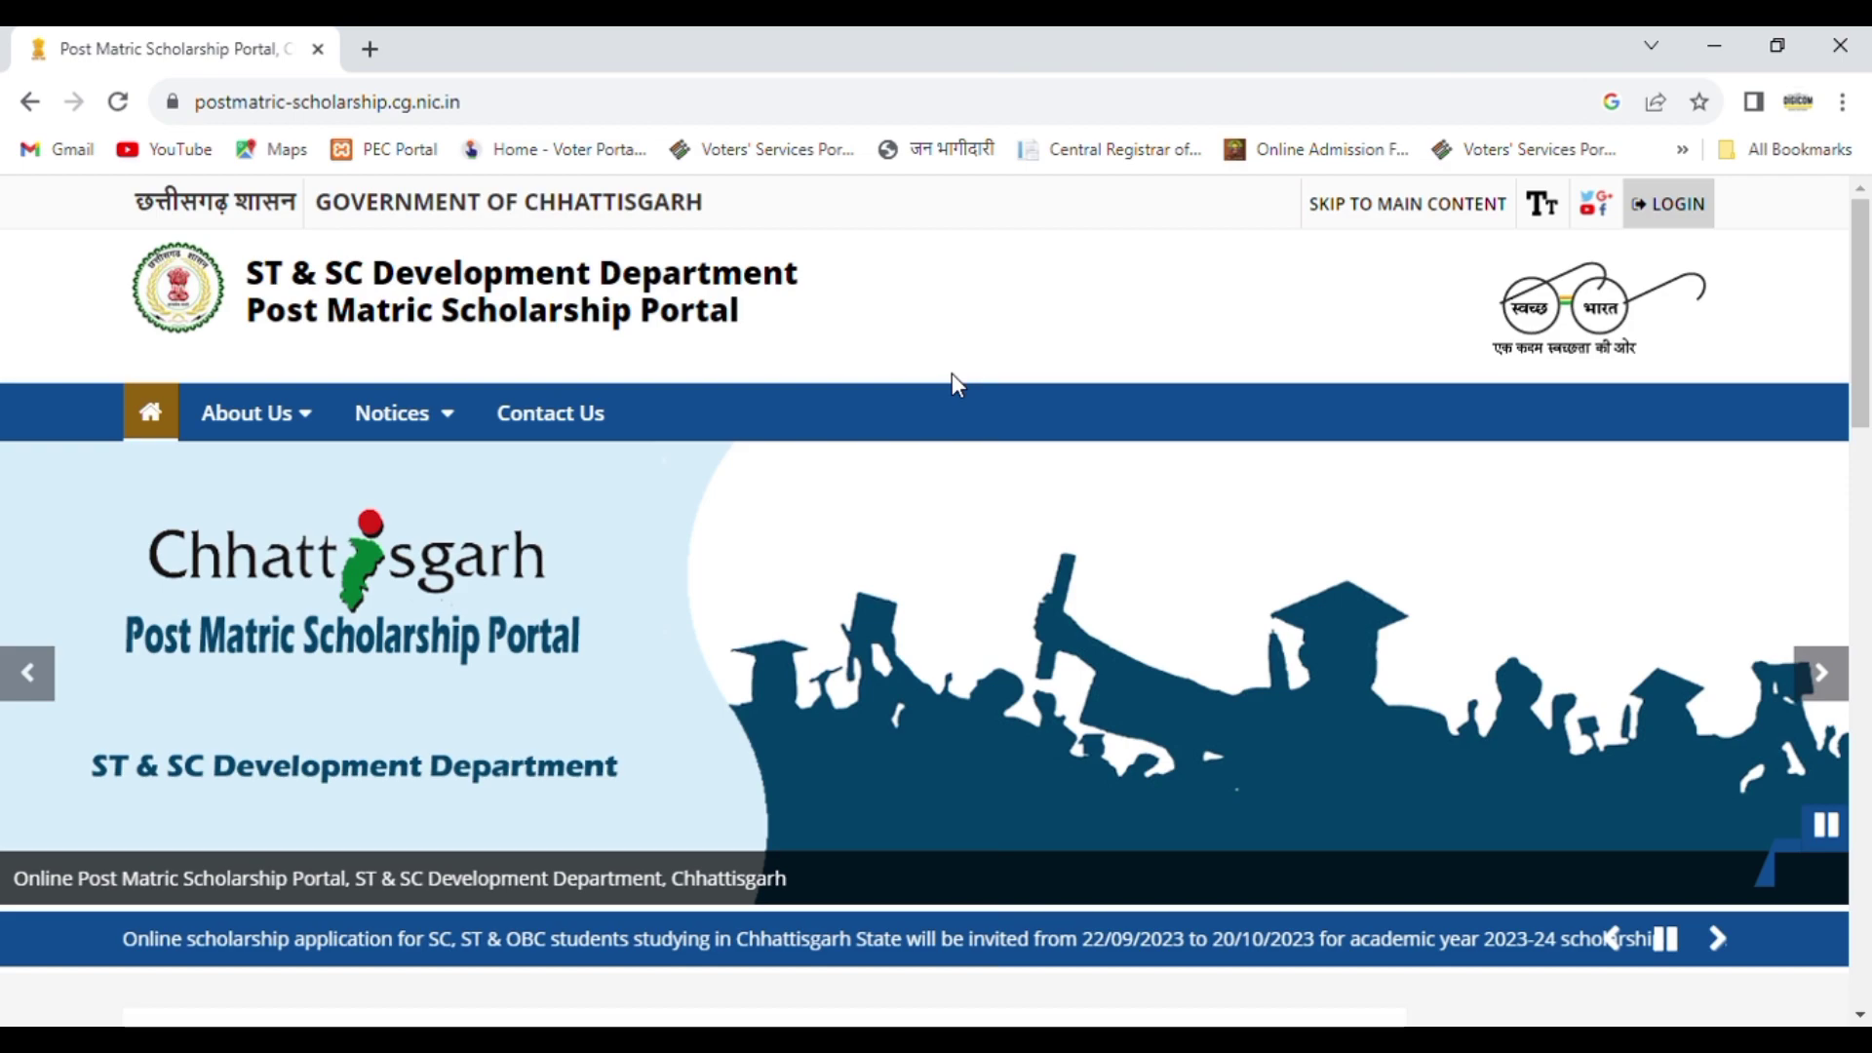
left_click(472, 116)
left_click(535, 117)
double_click(540, 120)
left_click(539, 120)
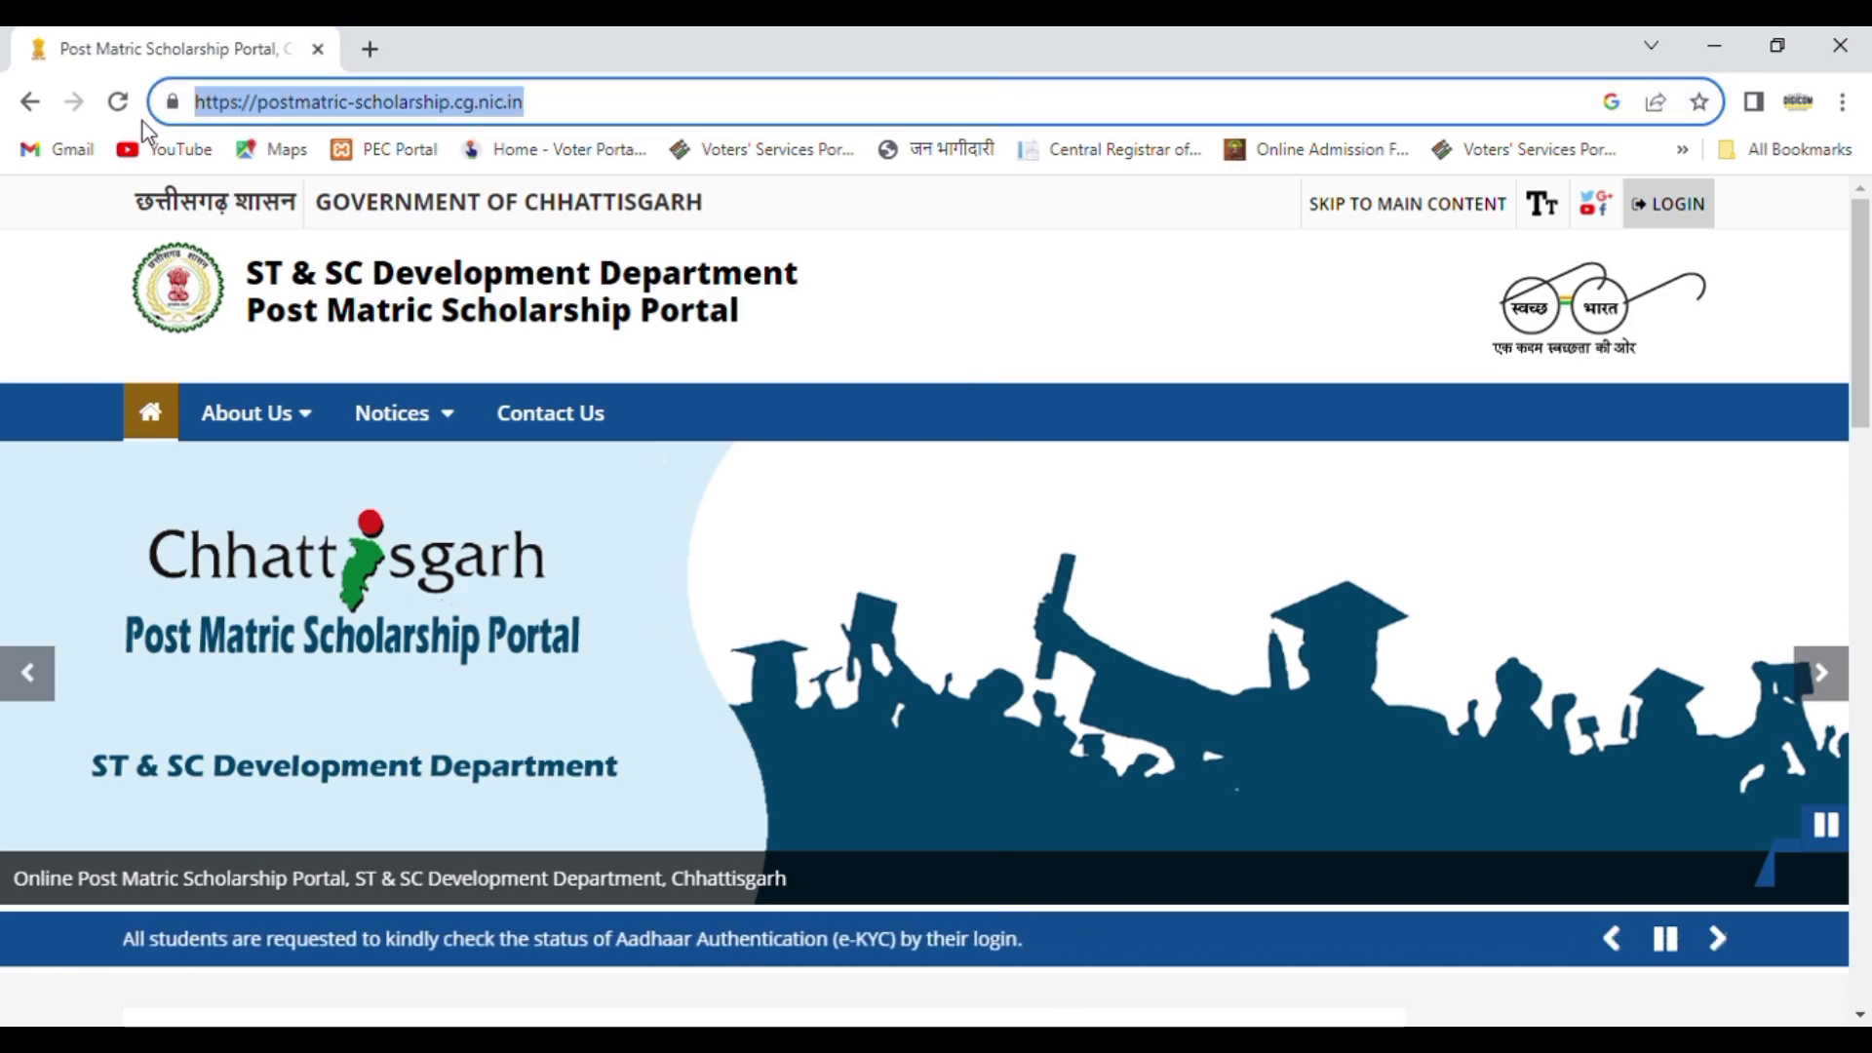
left_click(710, 104)
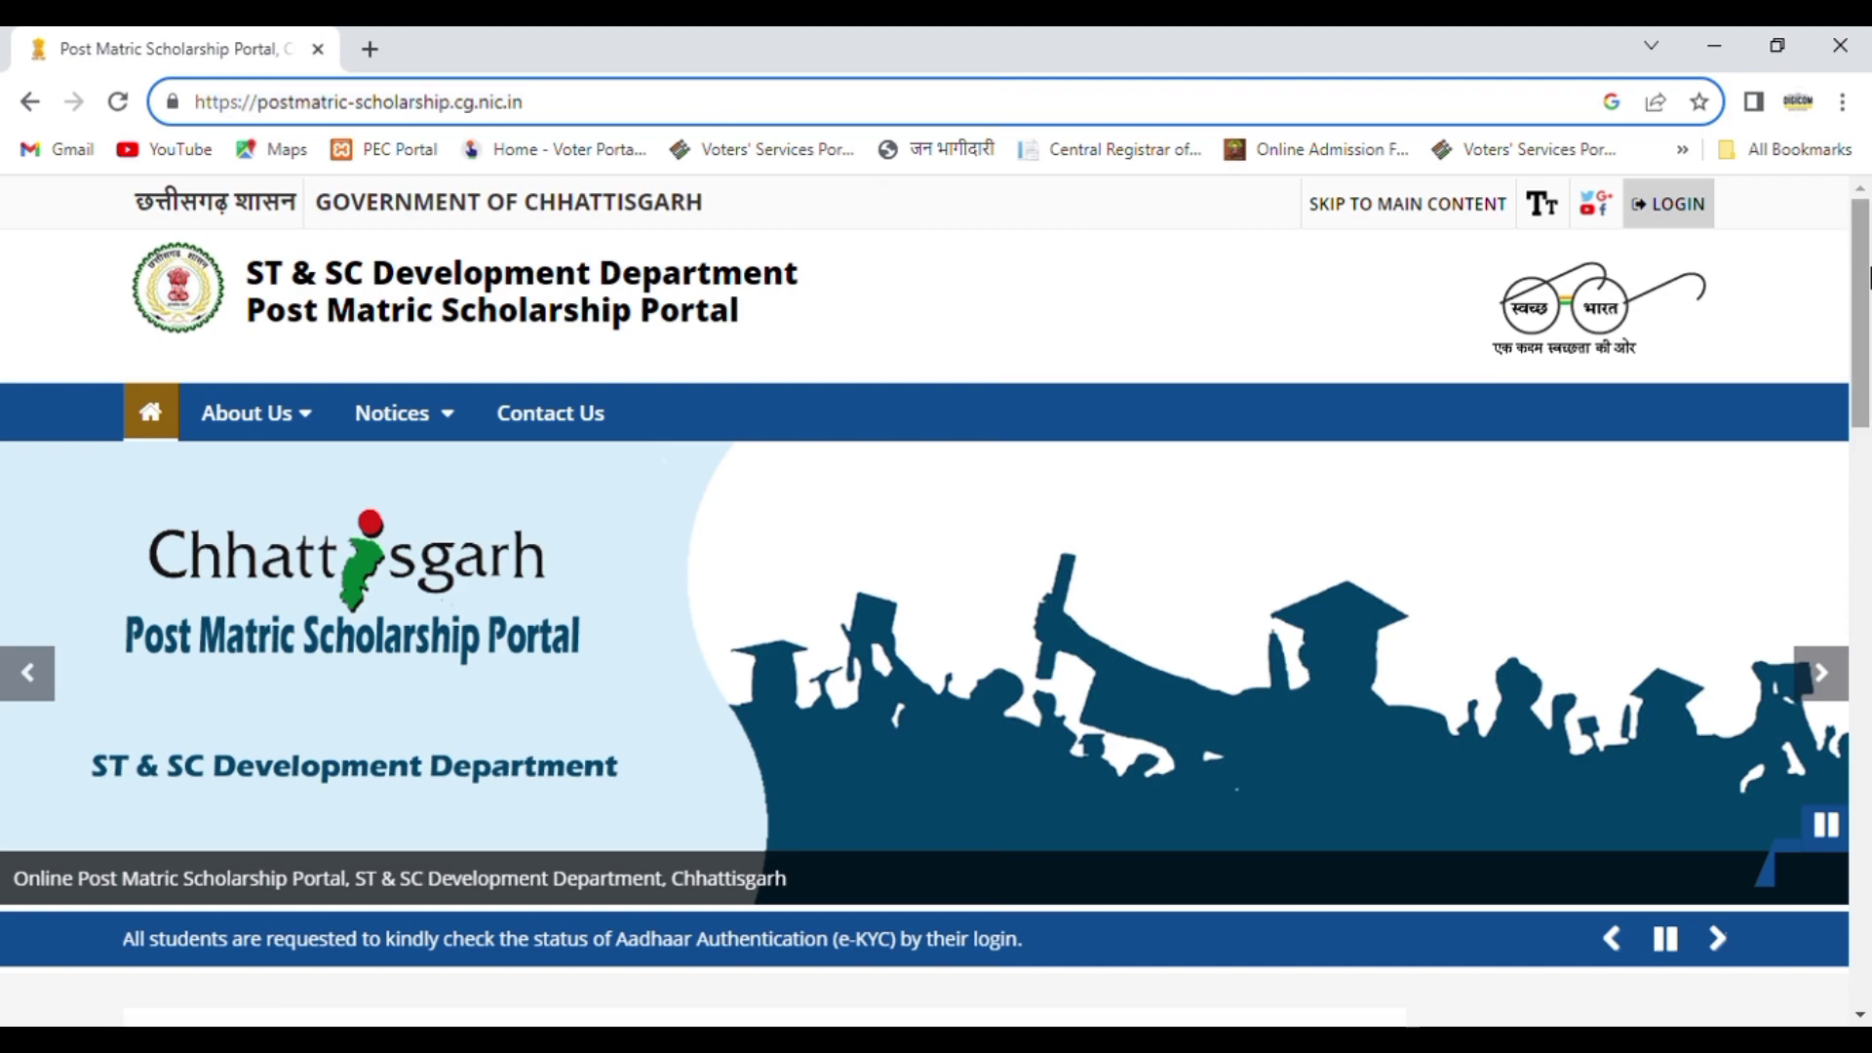
Step: Open the student self-registration form from Students Corner and go to its Basic Details section
left_click_drag(1867, 278, 1867, 692)
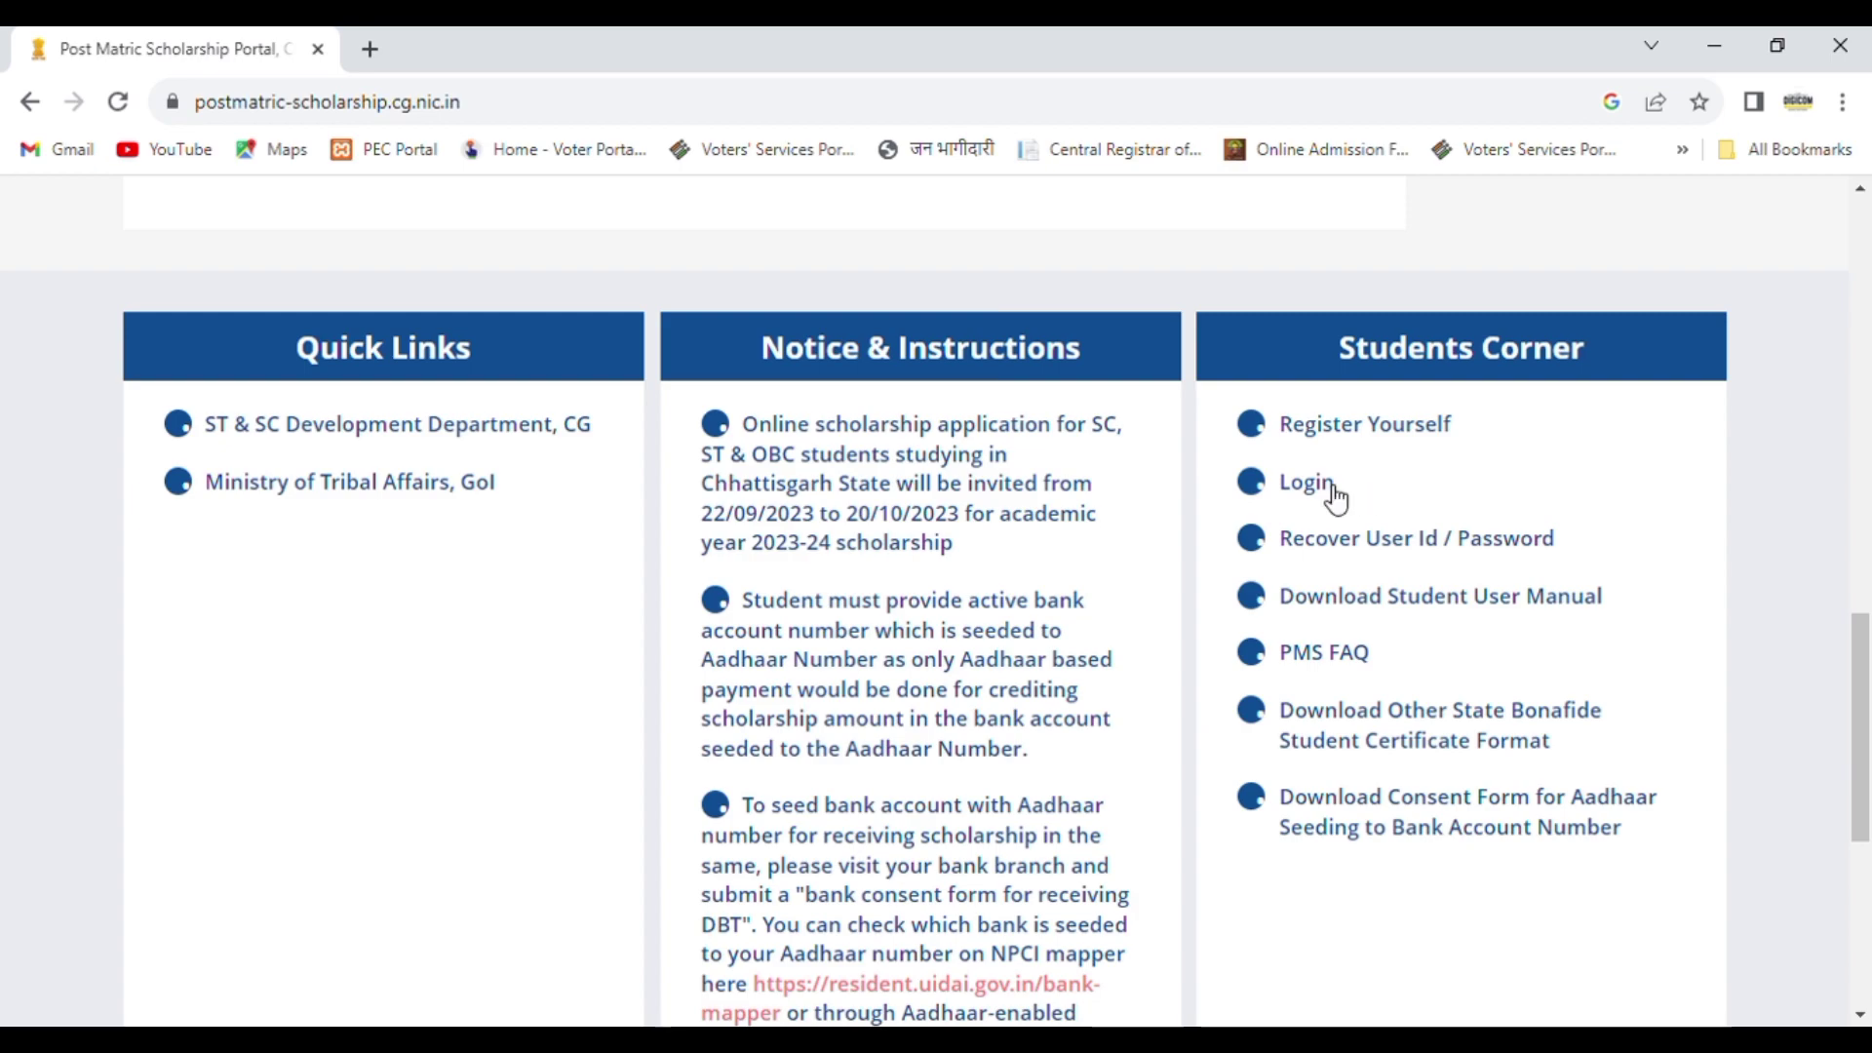
left_click(1358, 433)
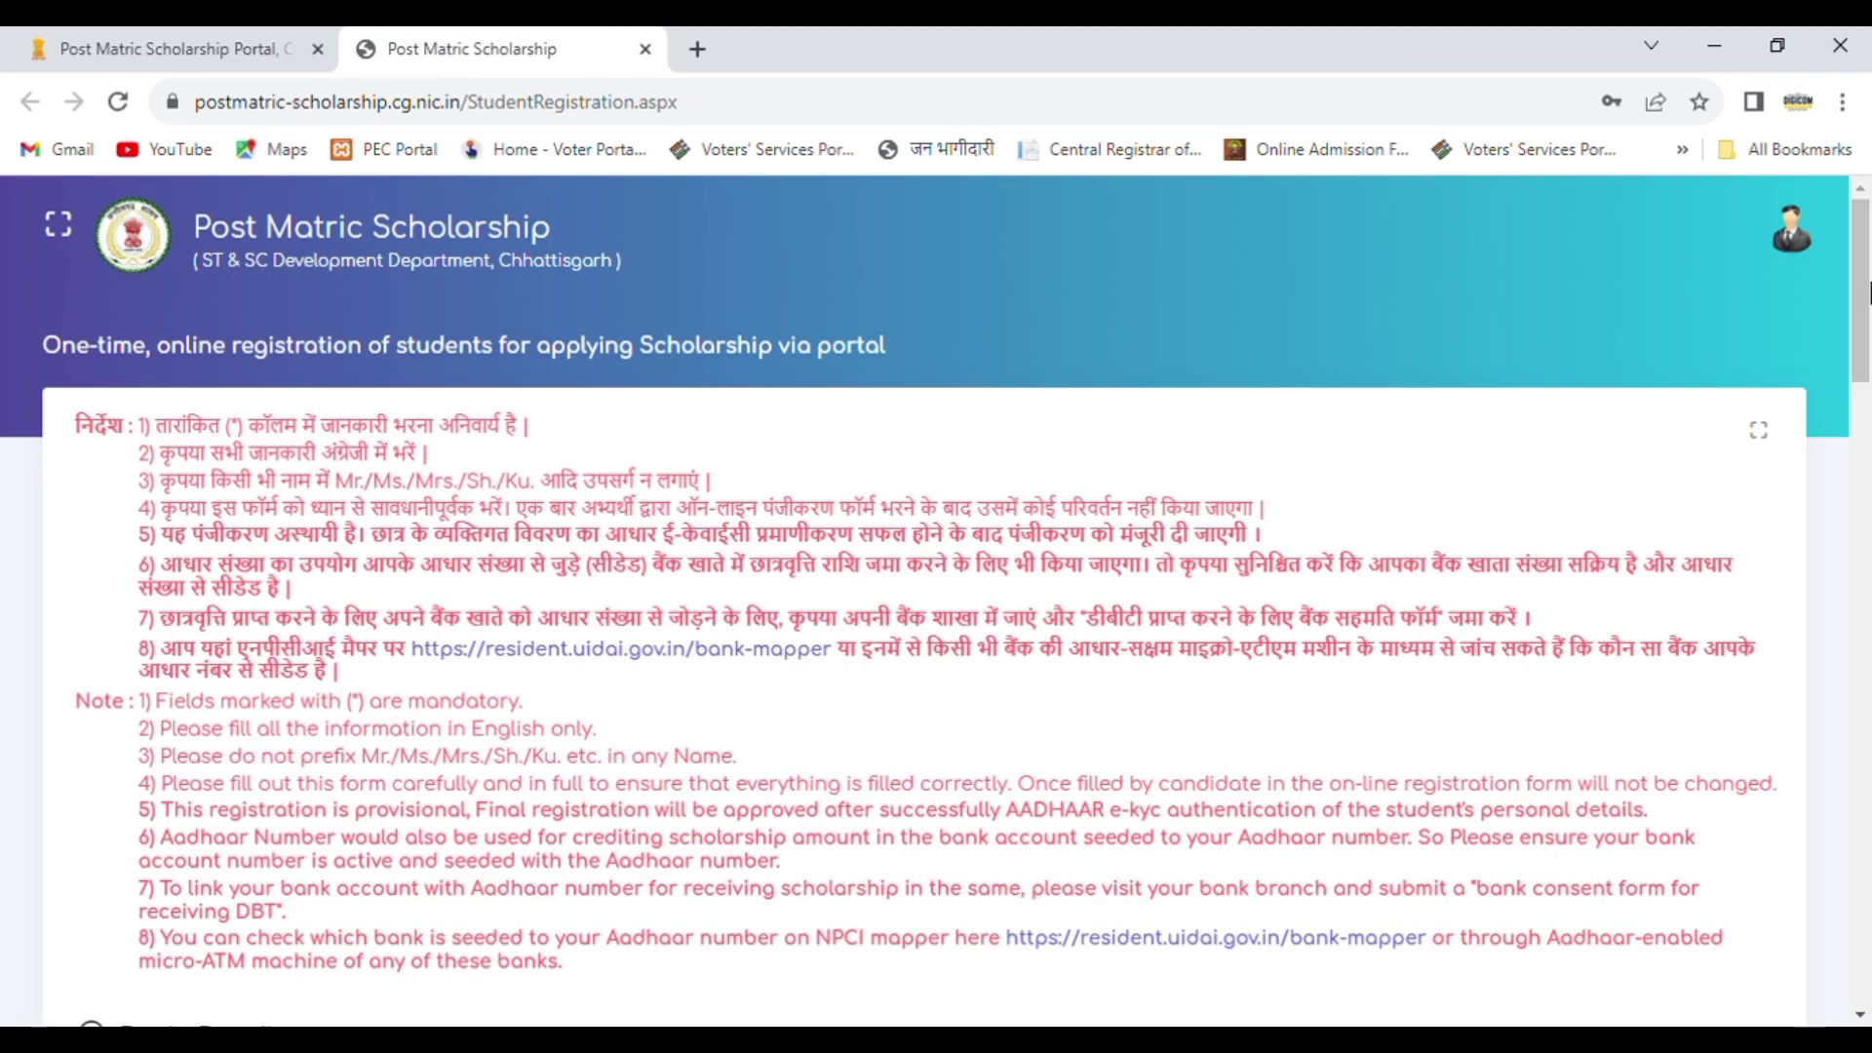
scroll(1869, 292, "down", 2)
left_click_drag(1869, 356, 1868, 474)
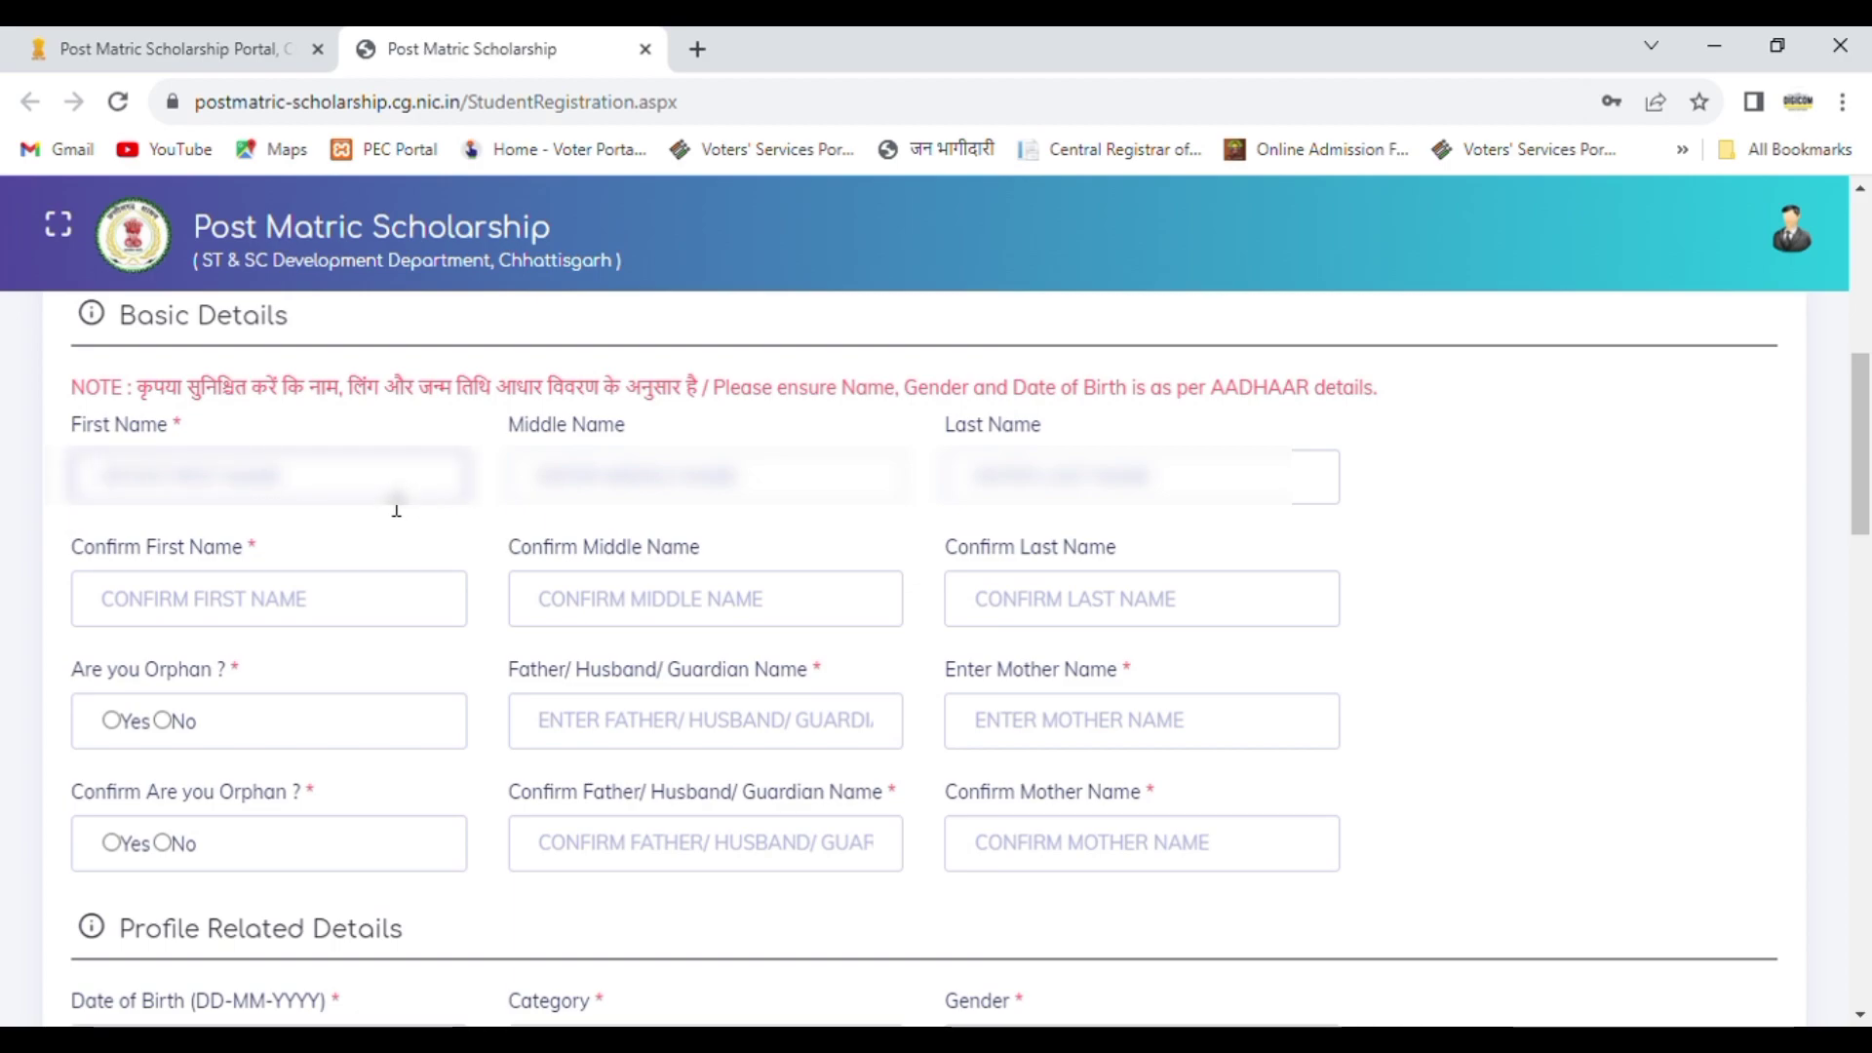
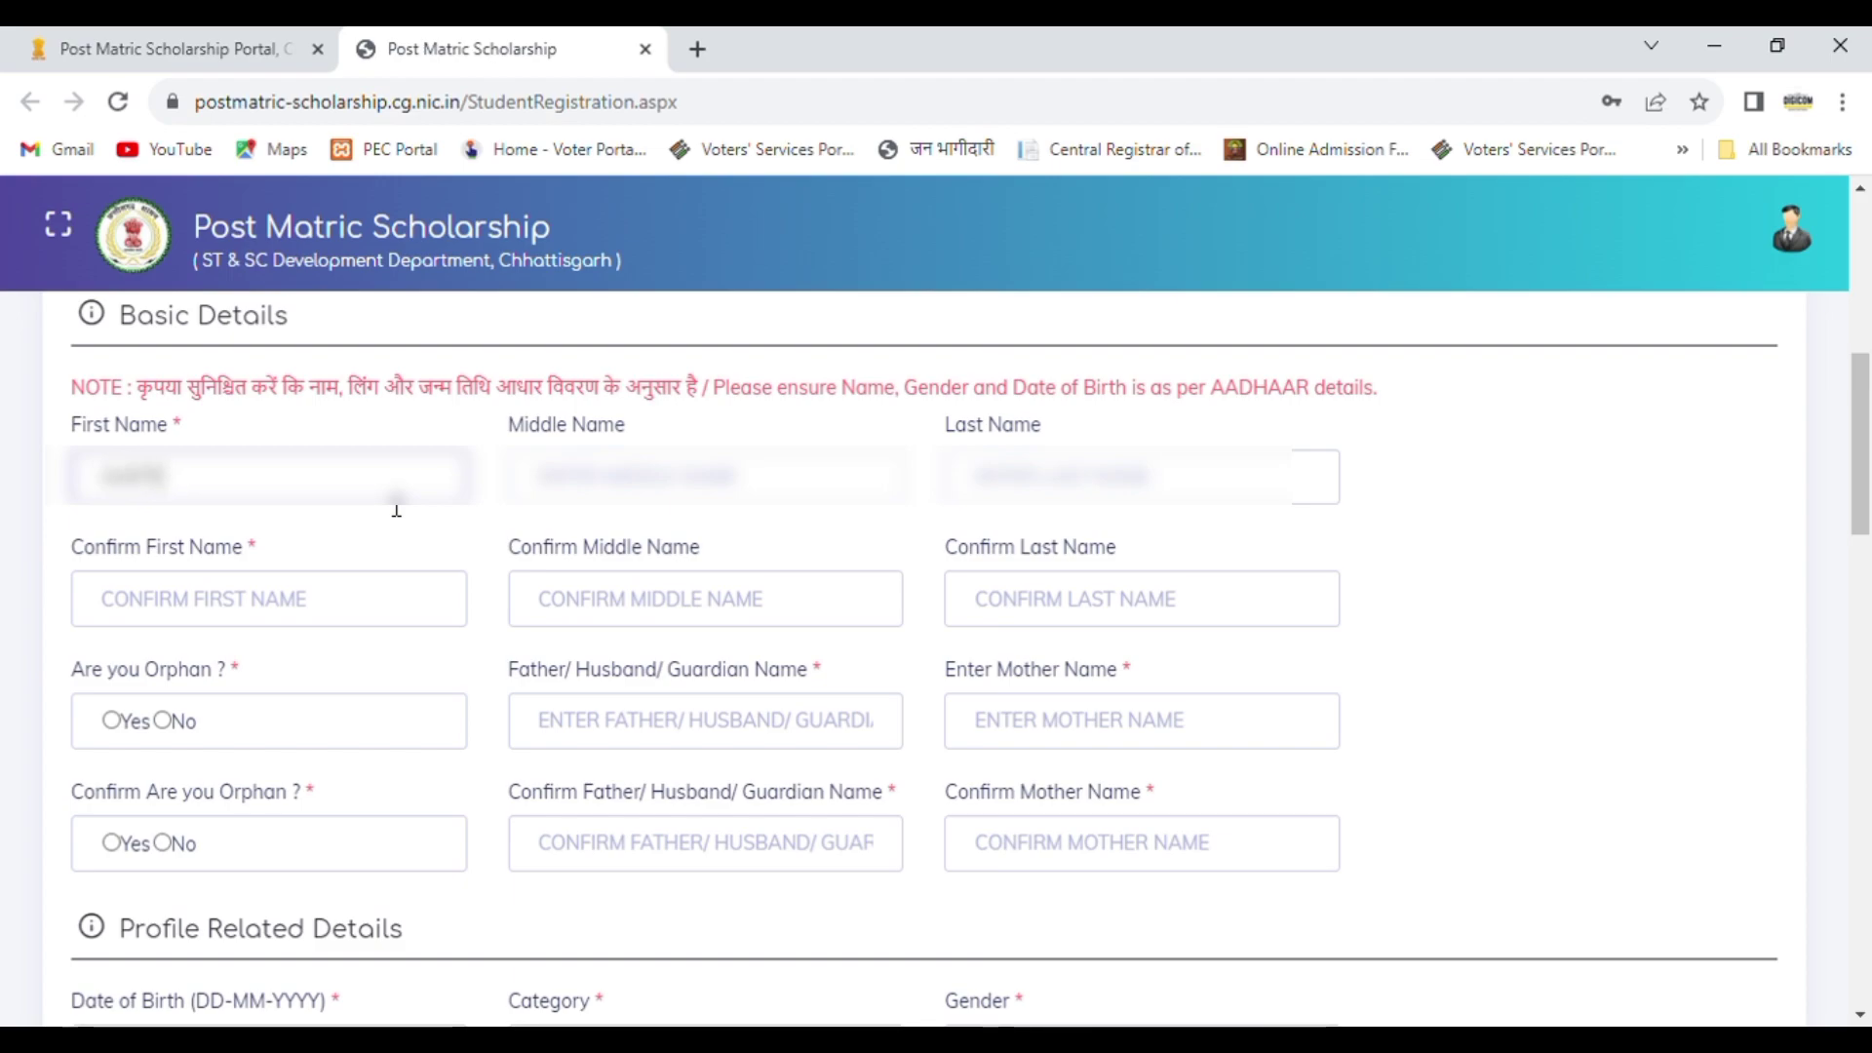
Step: Enter the student's first name and last name in Basic Details, leaving the middle name blank
key("Tab")
key("Tab")
key("Tab")
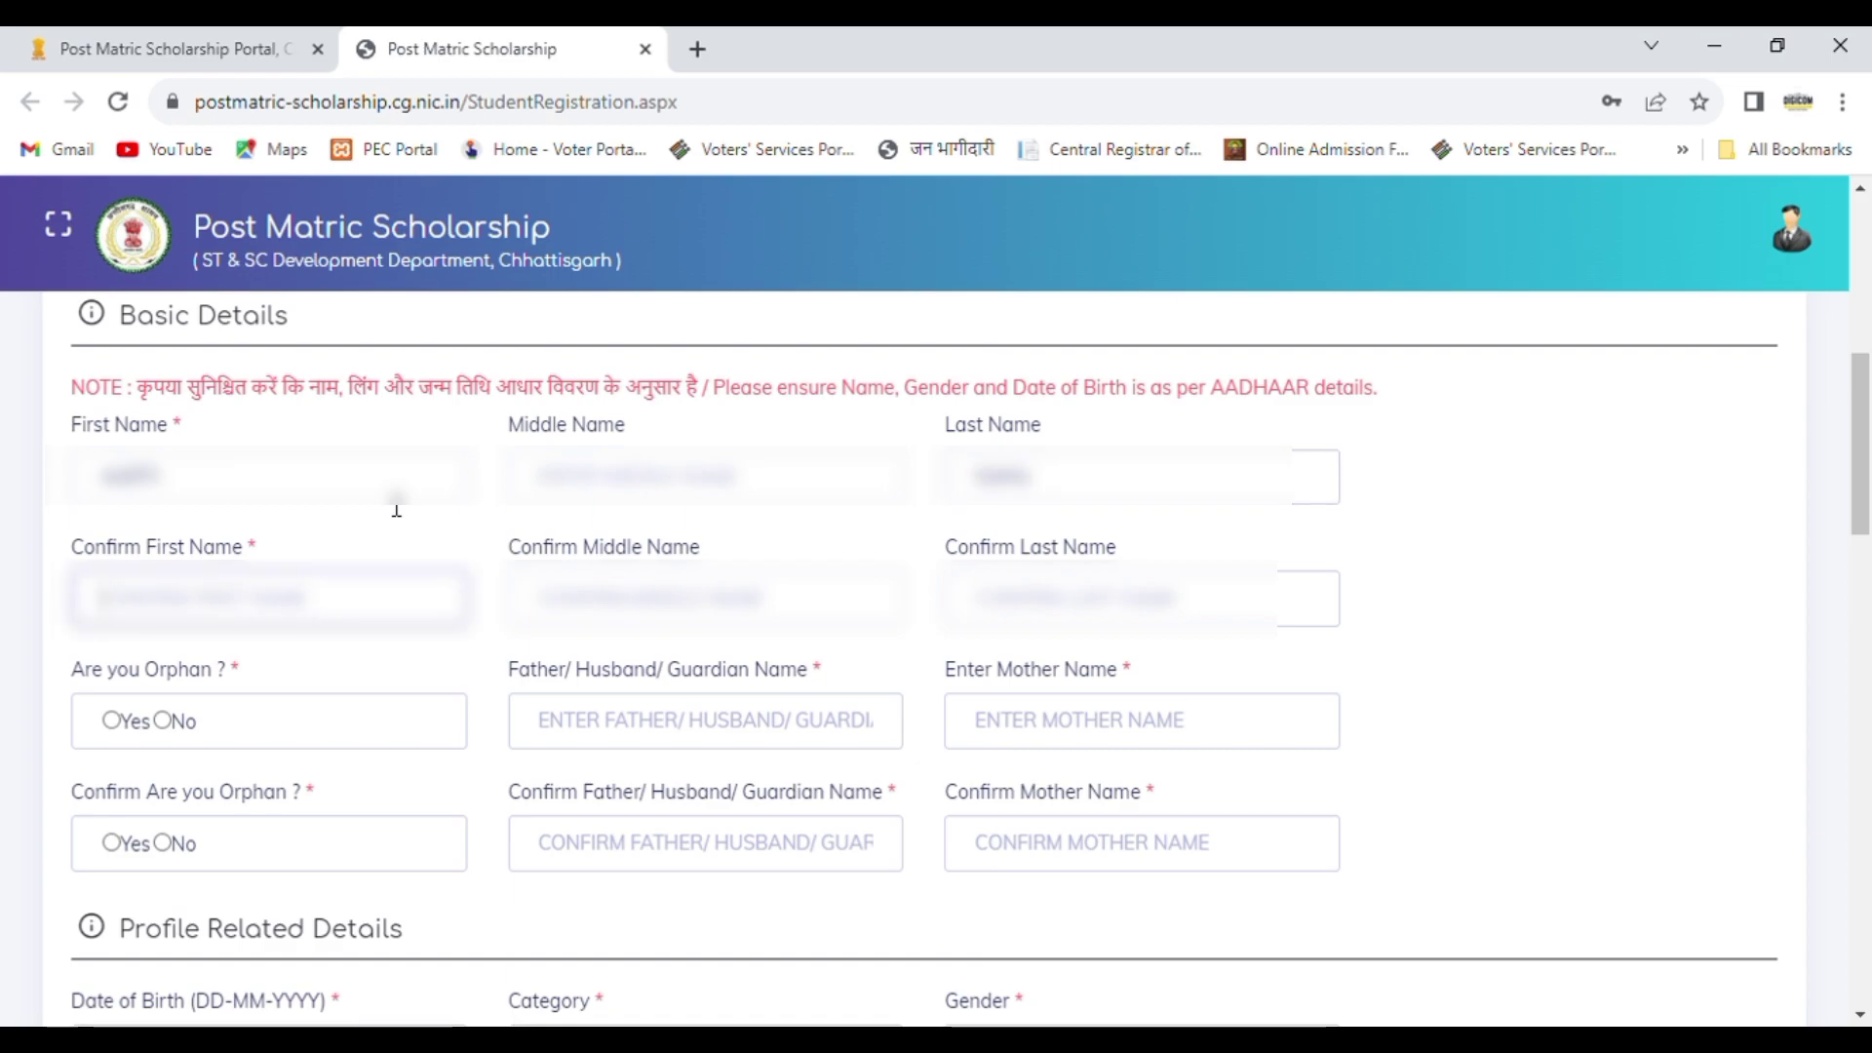
Step: Repeat the student's first and last names in the confirmation fields, leaving the middle name confirmation blank
key("Tab")
key("Tab")
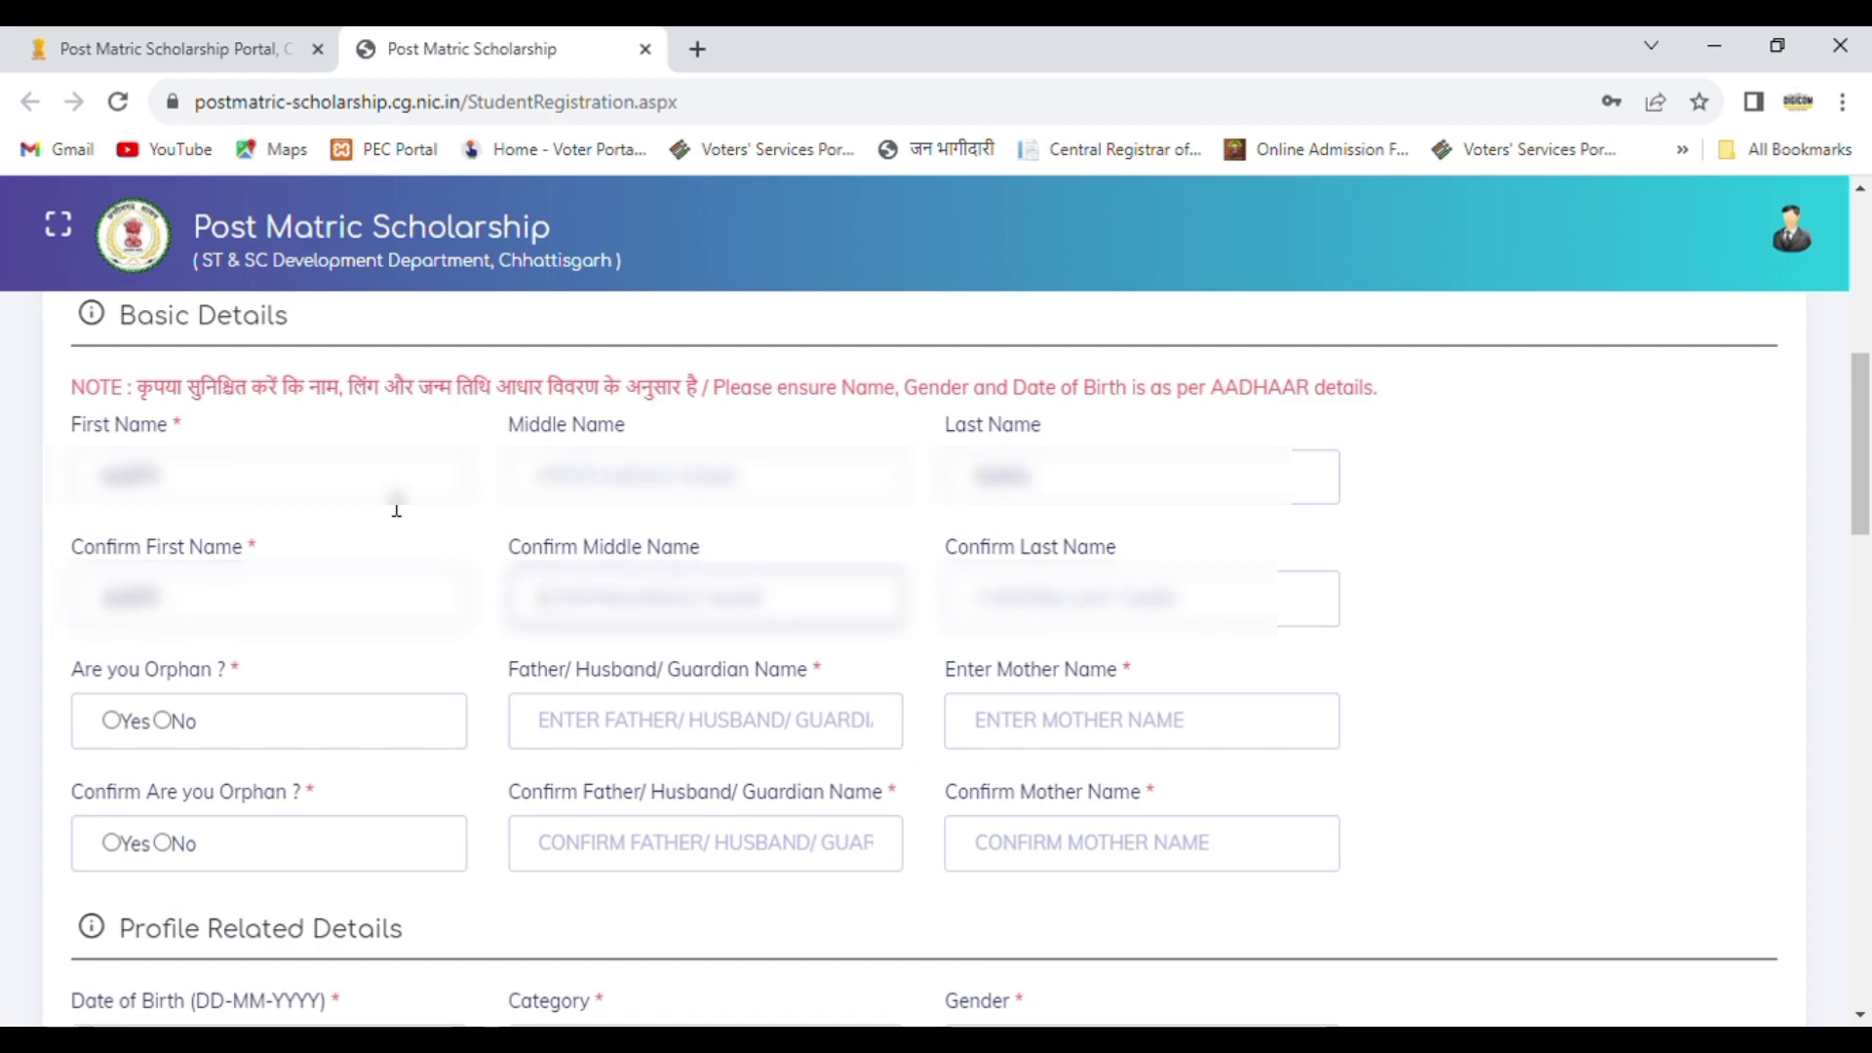
key("Tab")
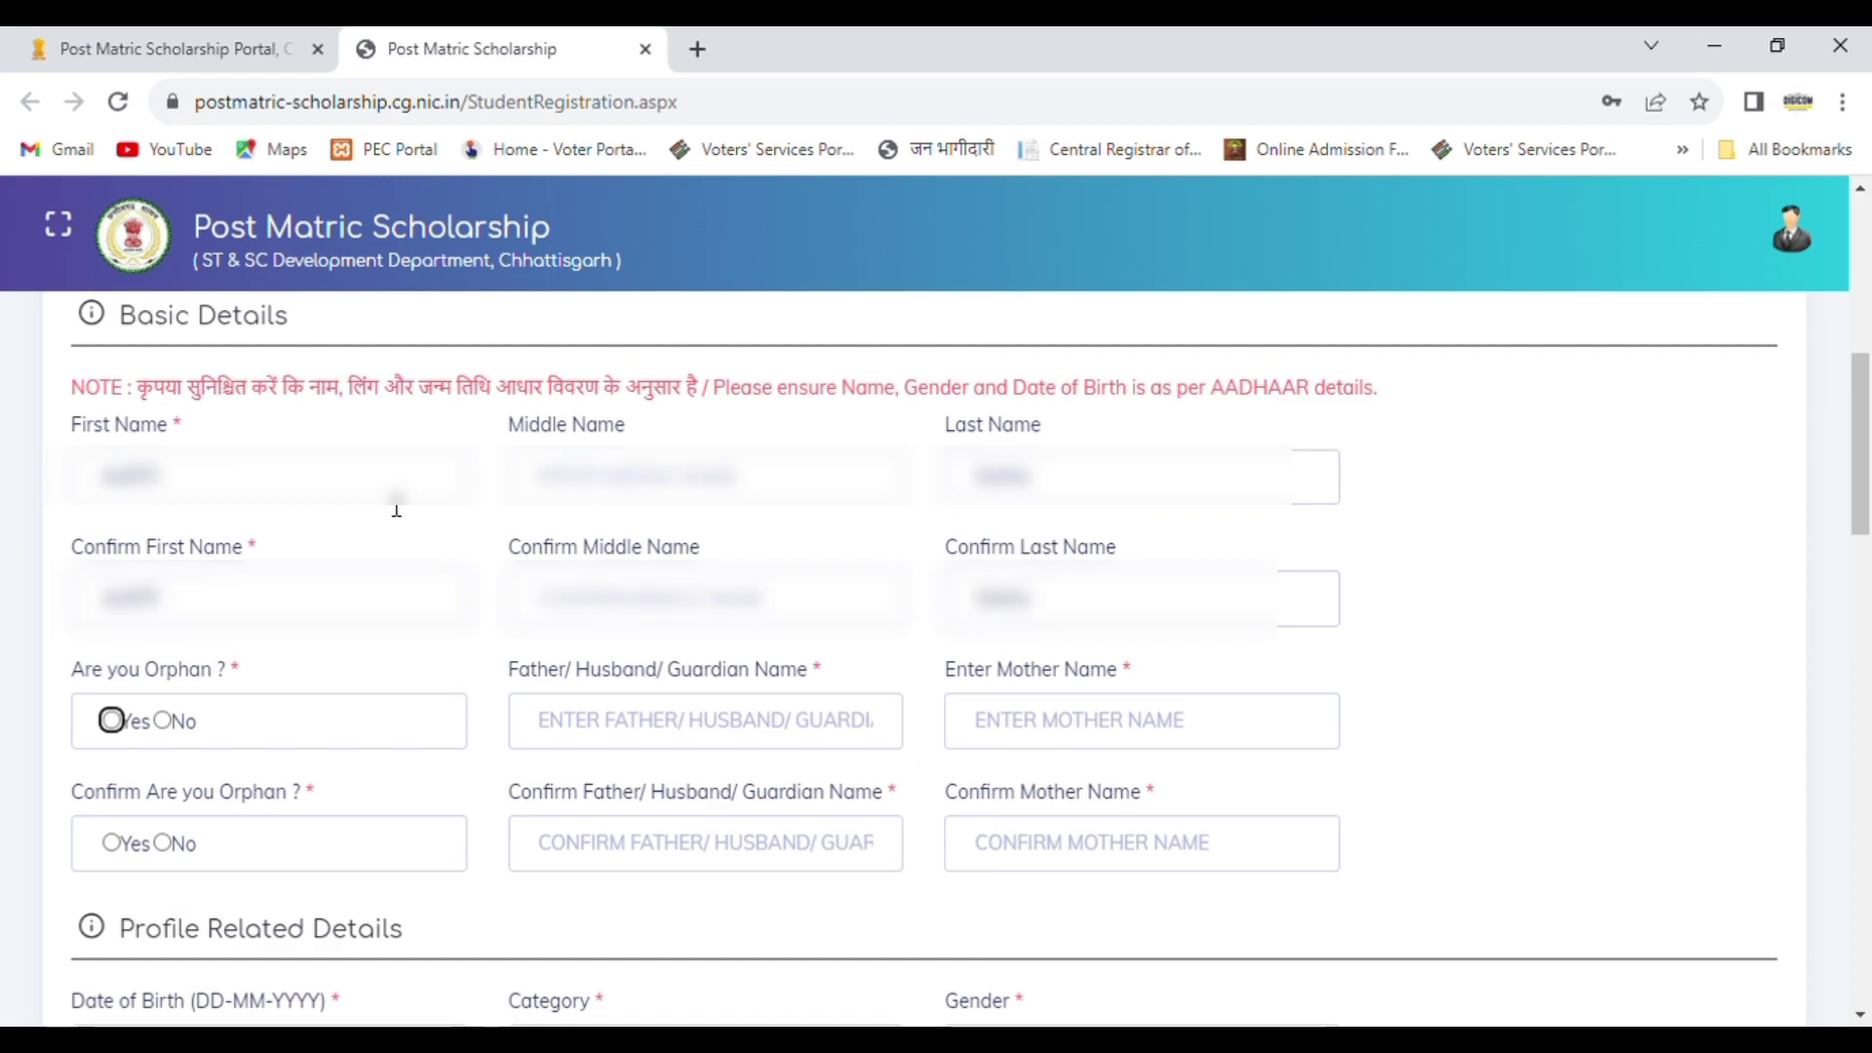
Step: Answer No to the orphan question and enter the father's name without the surname
left_click(162, 721)
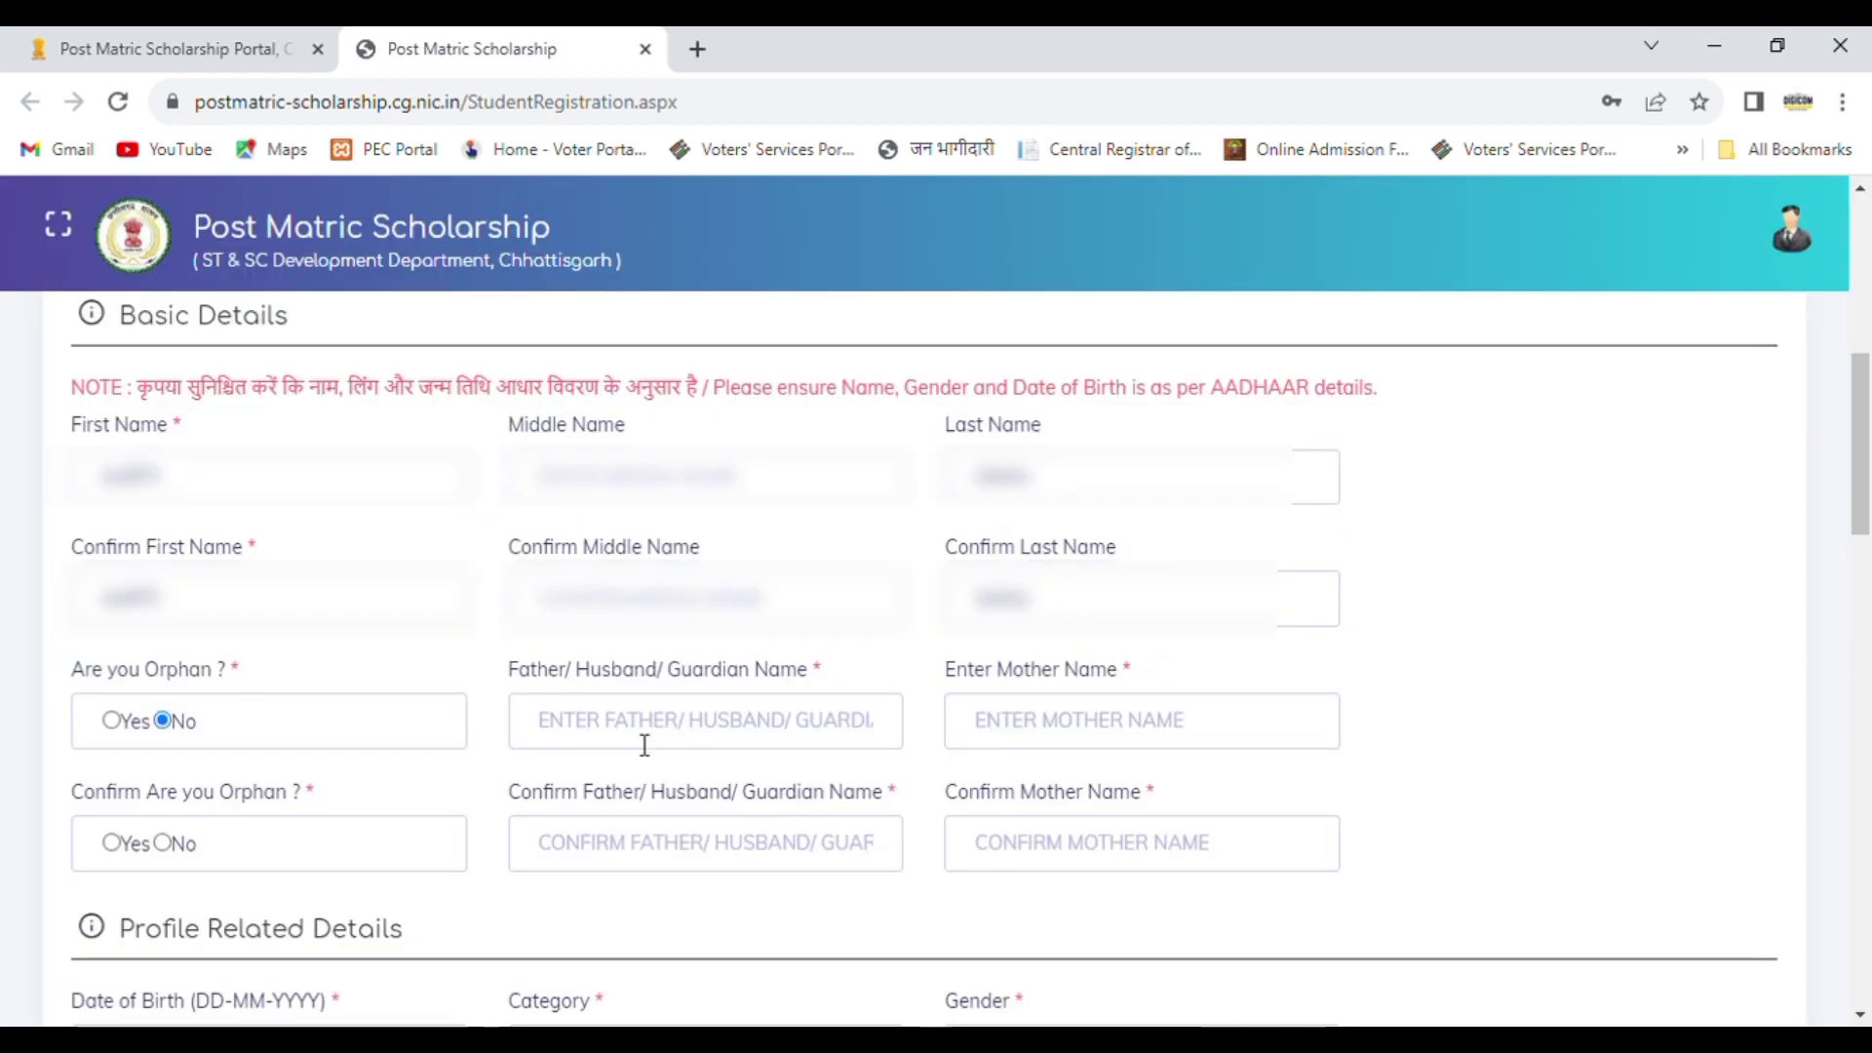
left_click(645, 741)
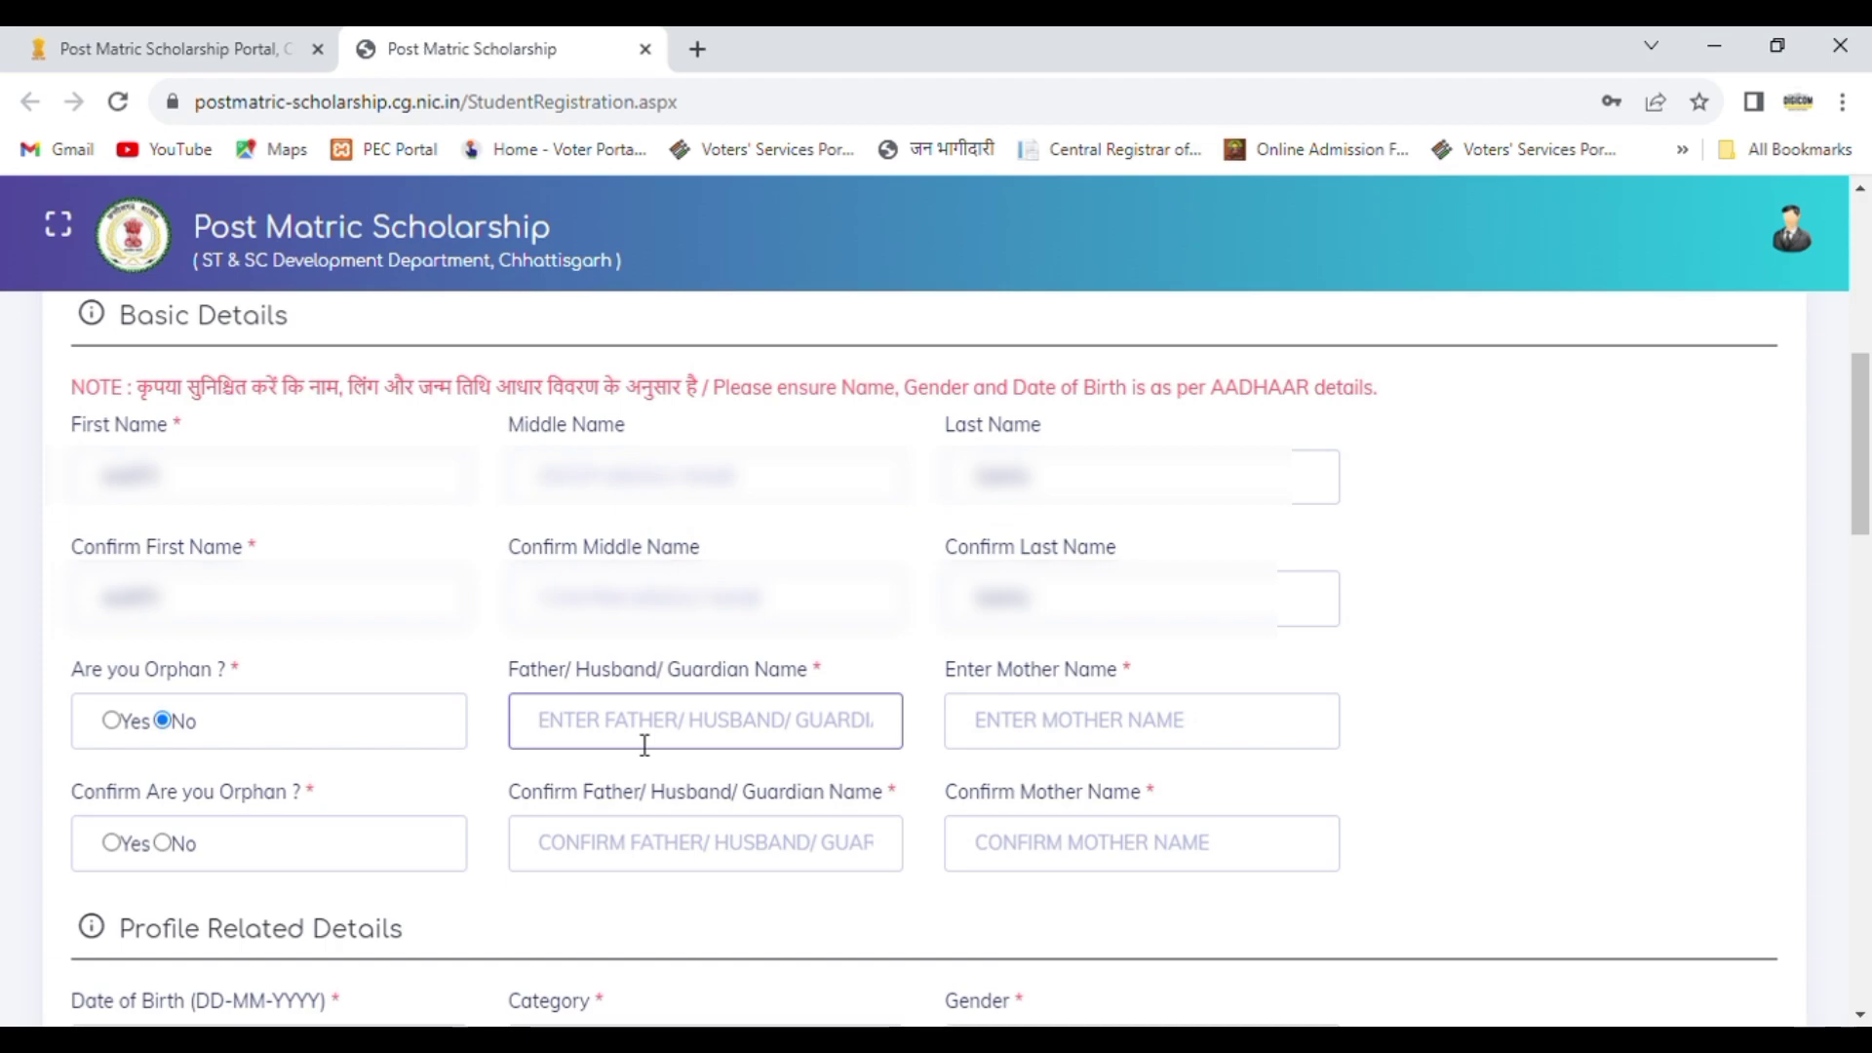
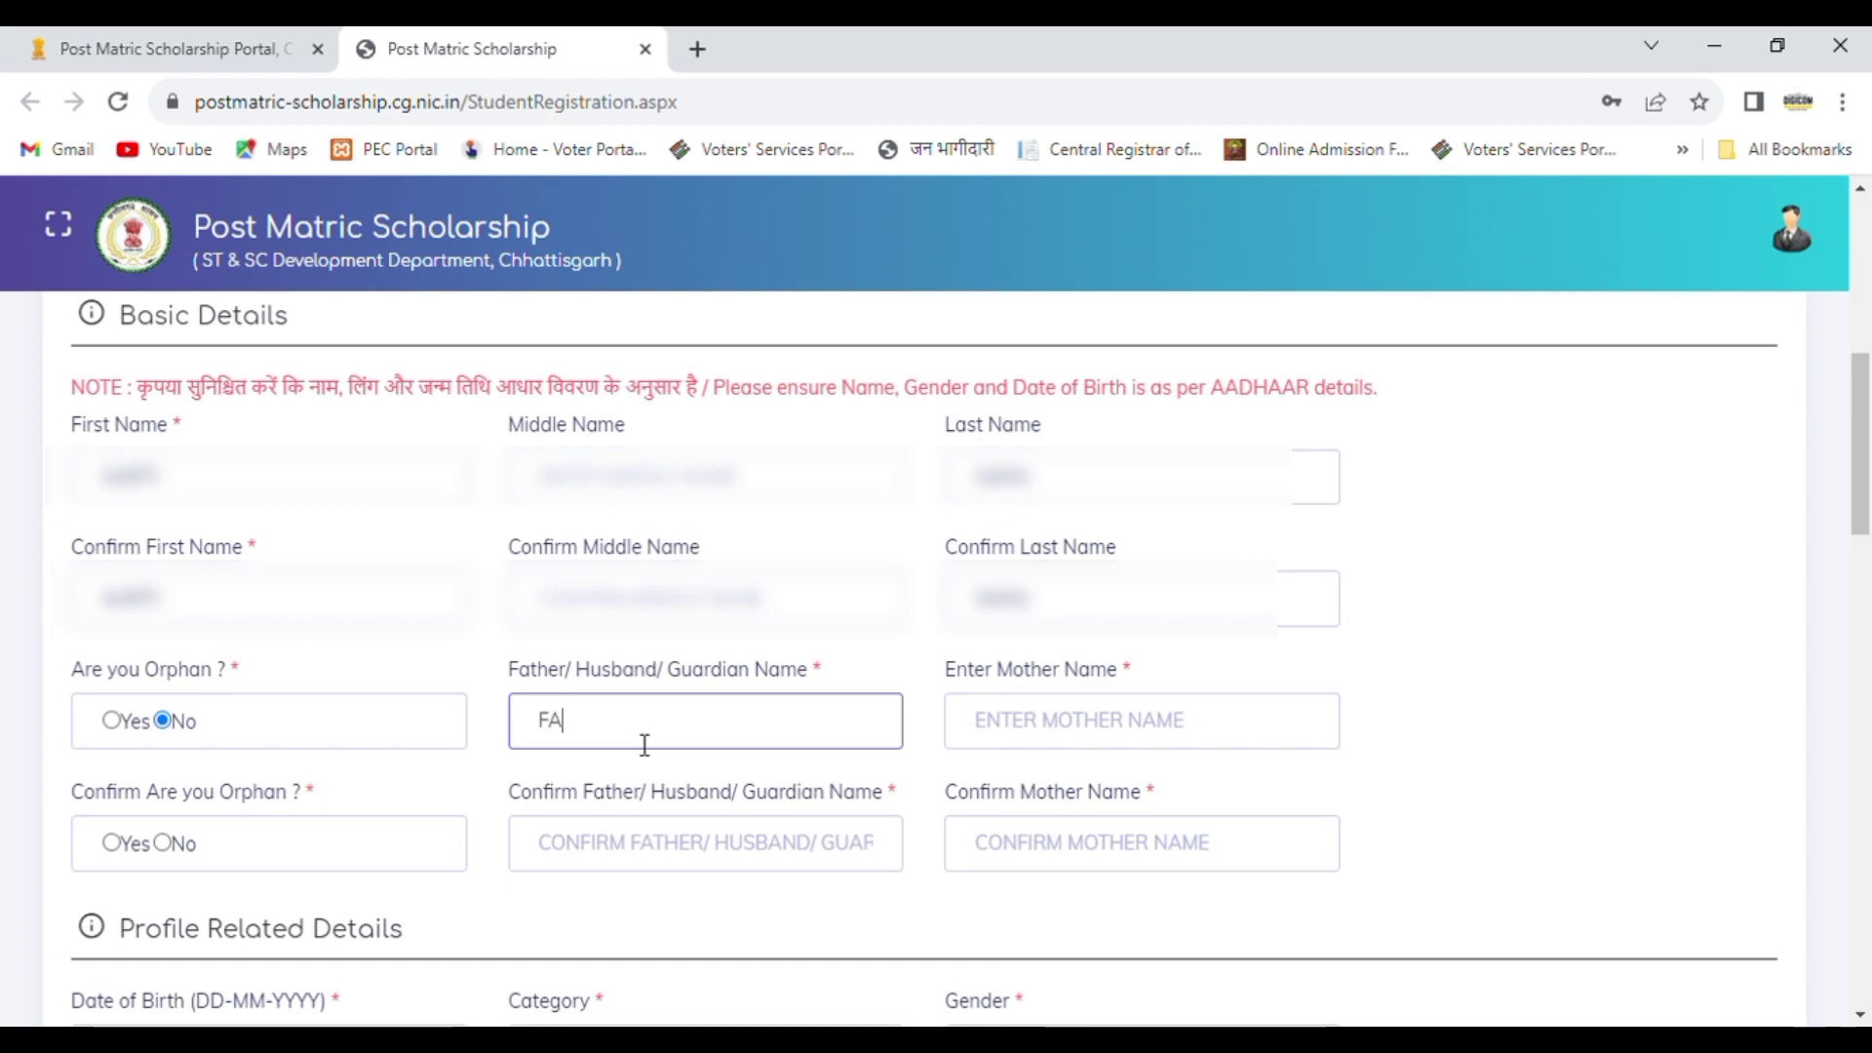
left_click(1094, 737)
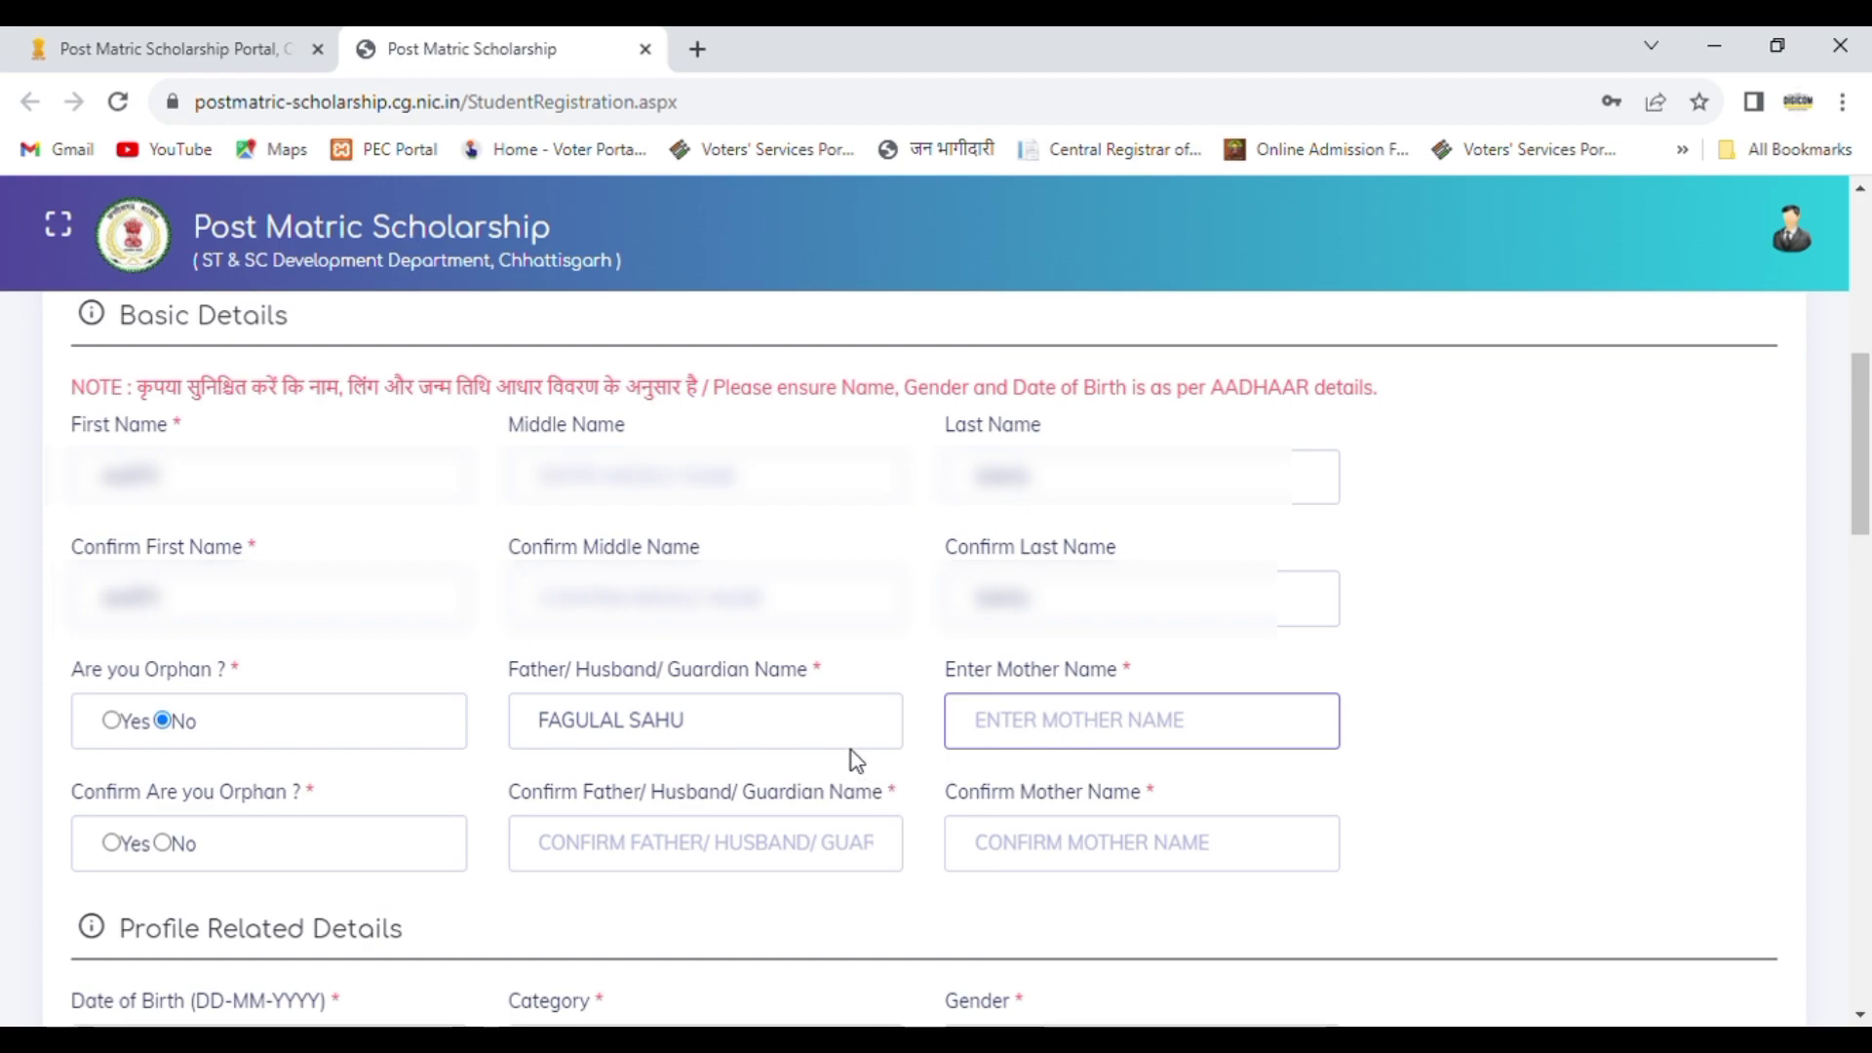
left_click(783, 741)
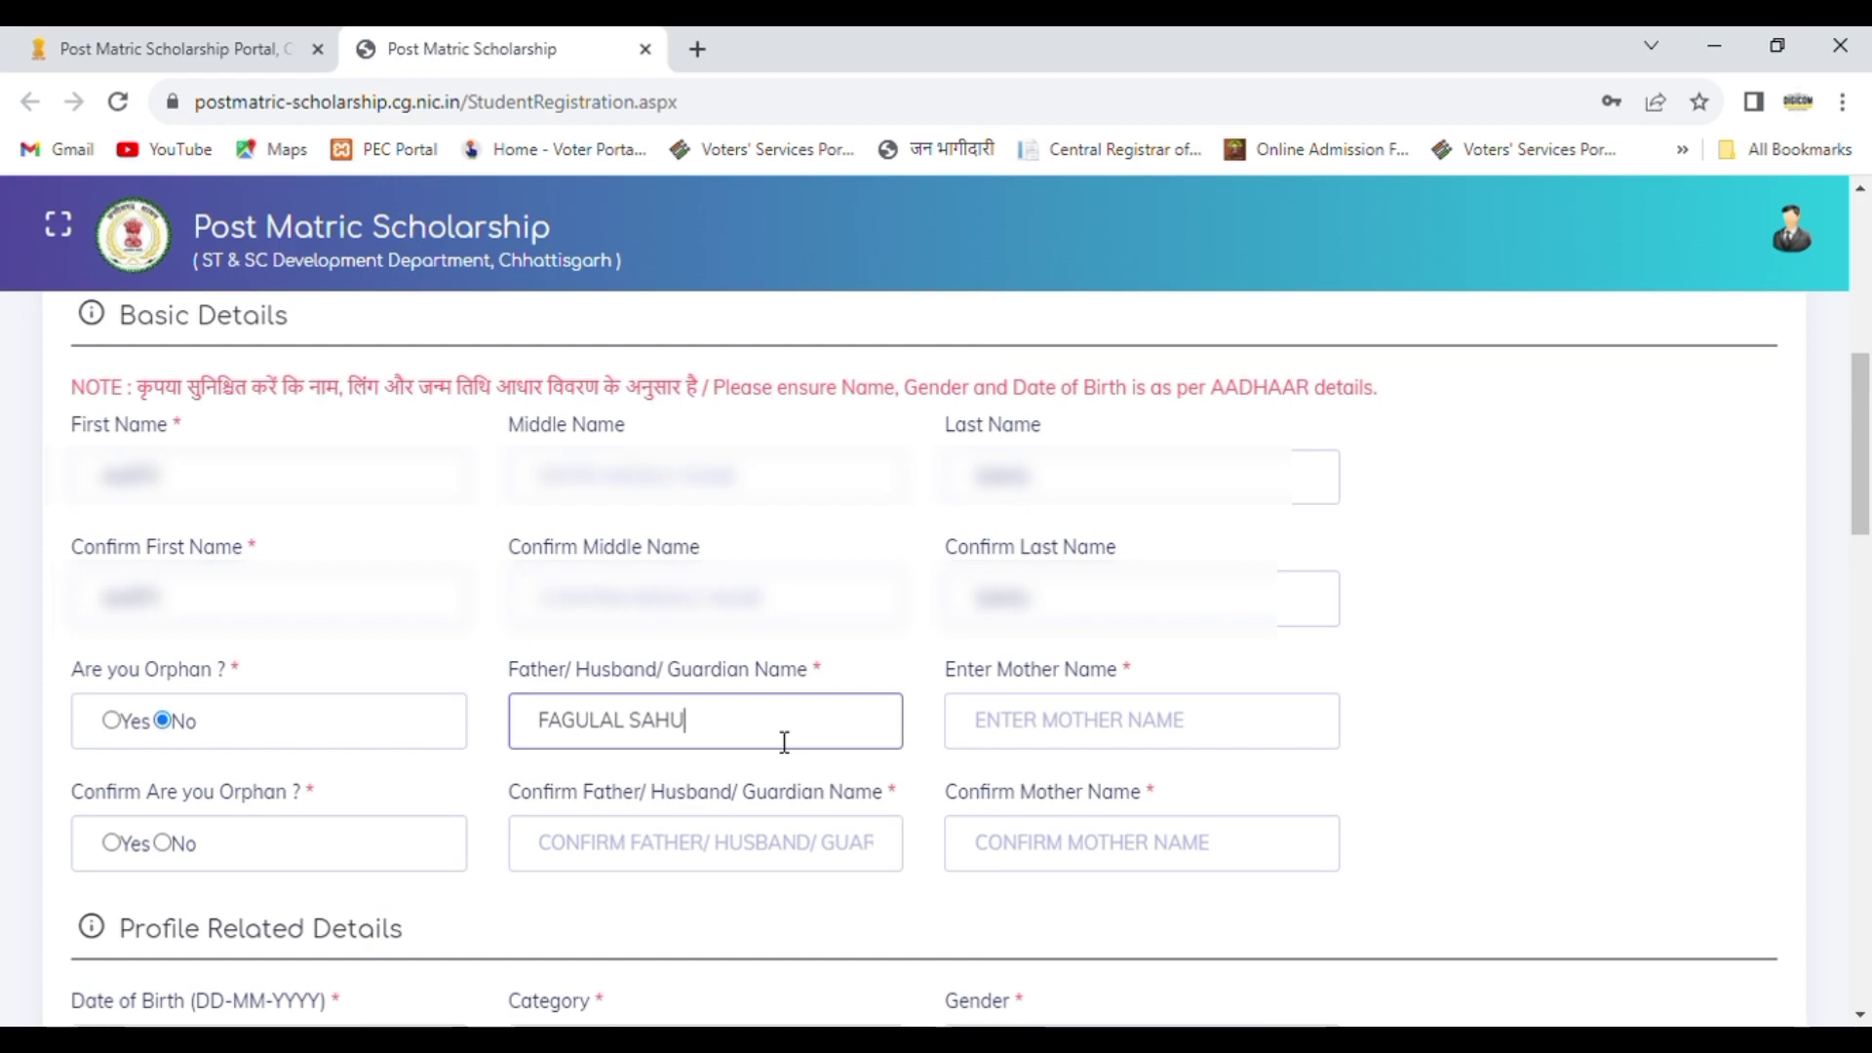
key("BackSpace")
key("BackSpace")
key("BackSpace")
key("BackSpace")
Step: Enter the mother's name in Basic Details
left_click(1000, 722)
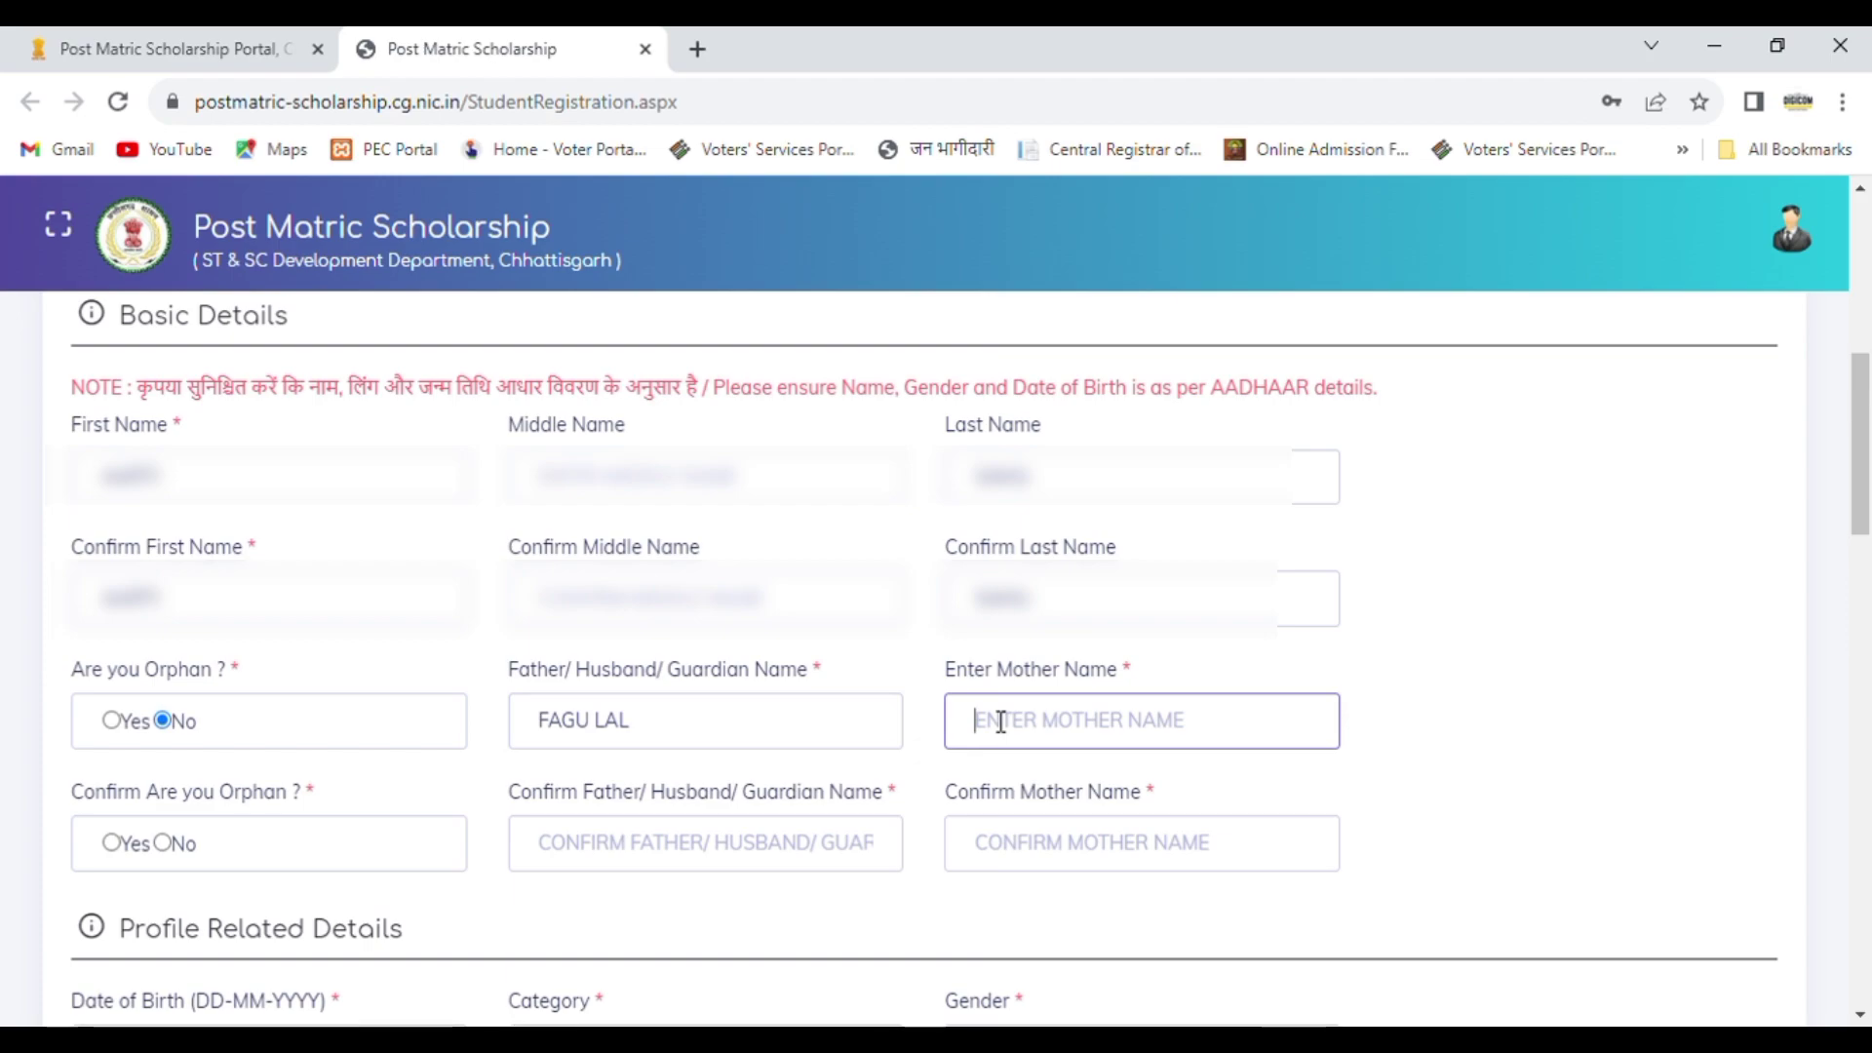
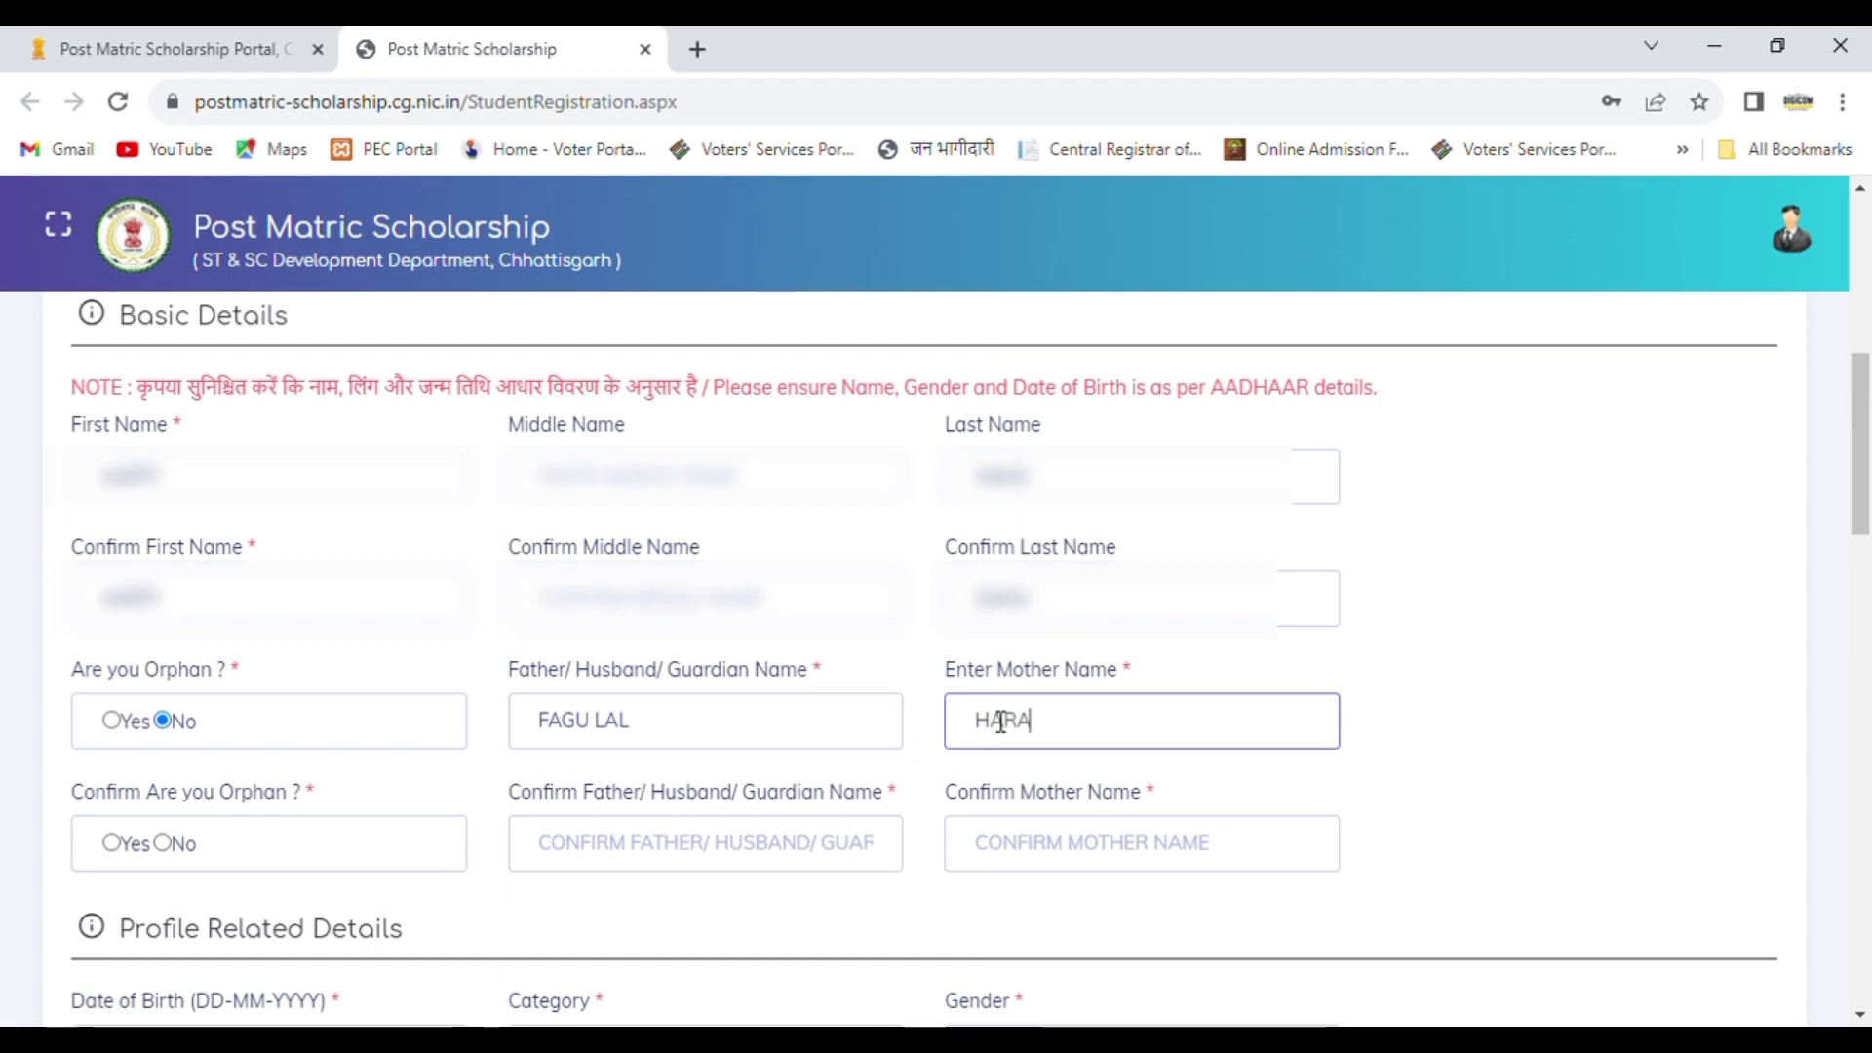
key("BackSpace")
key("BackSpace")
Step: Confirm the orphan answer as No and repeat the father's name in its confirmation field
left_click(177, 842)
left_click(682, 858)
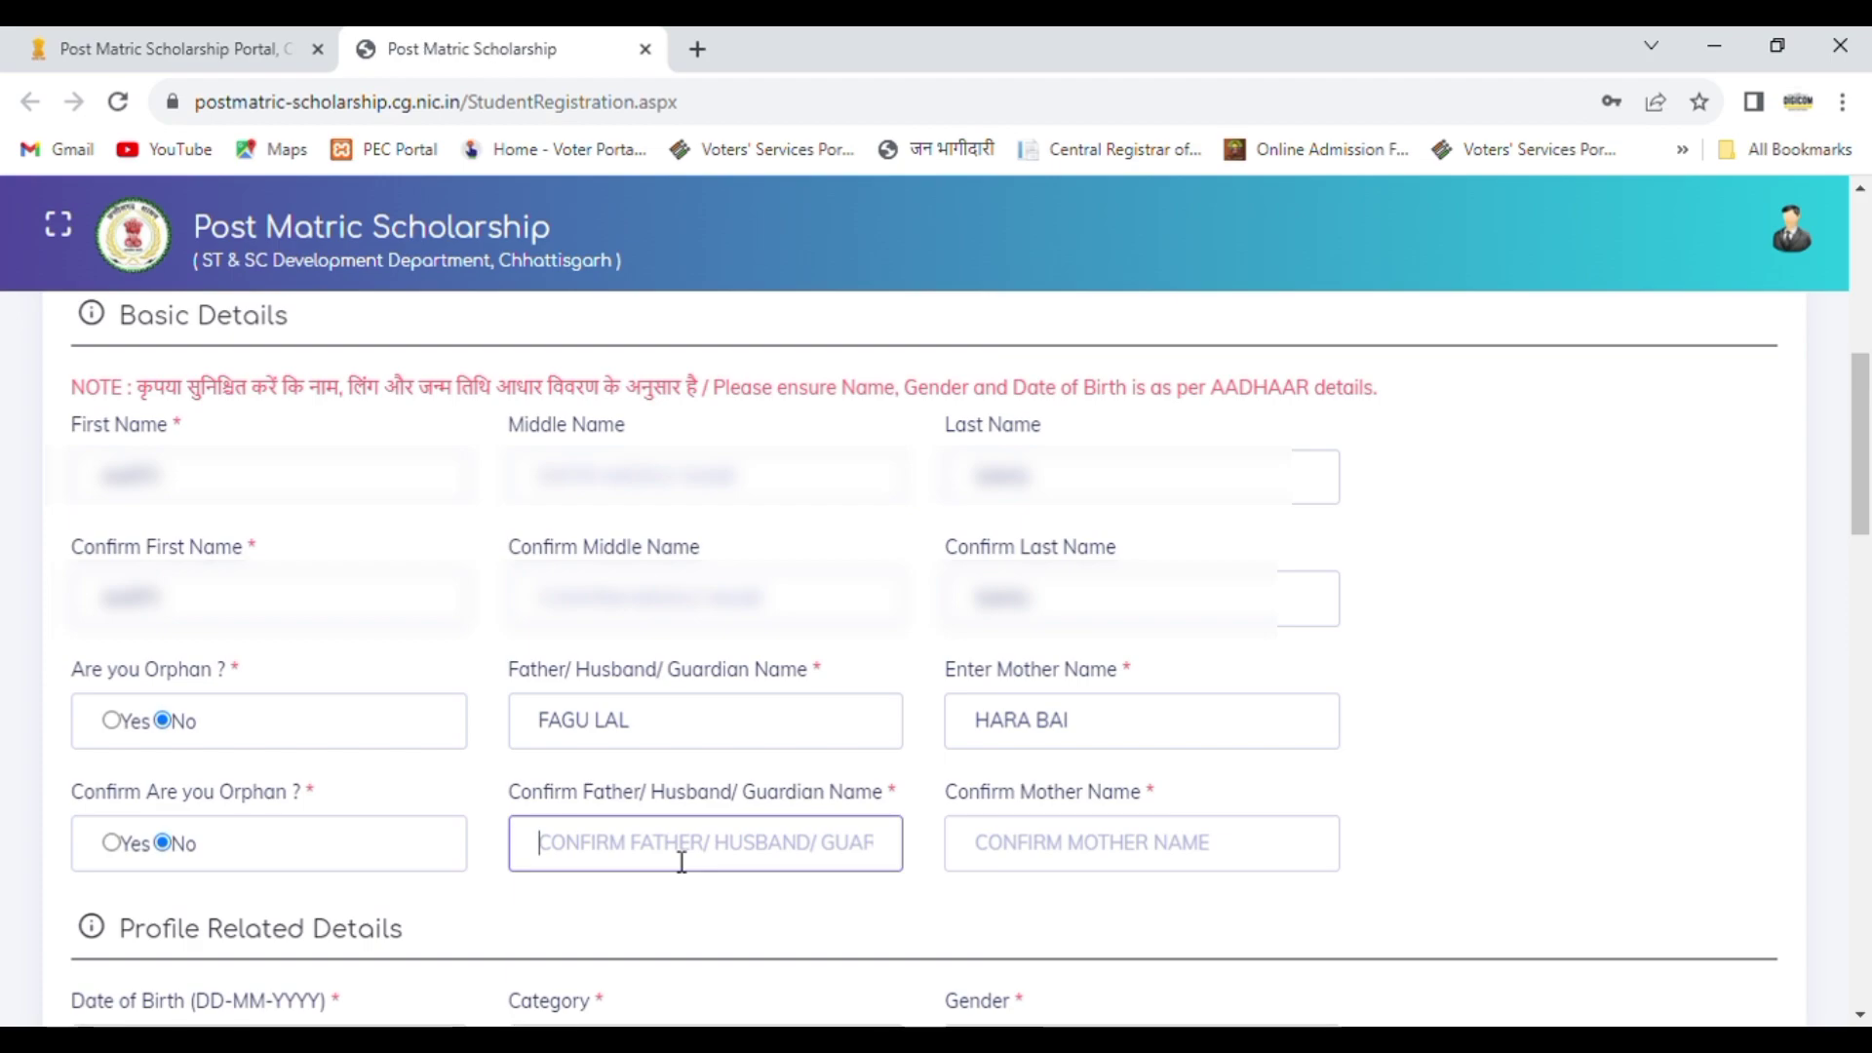
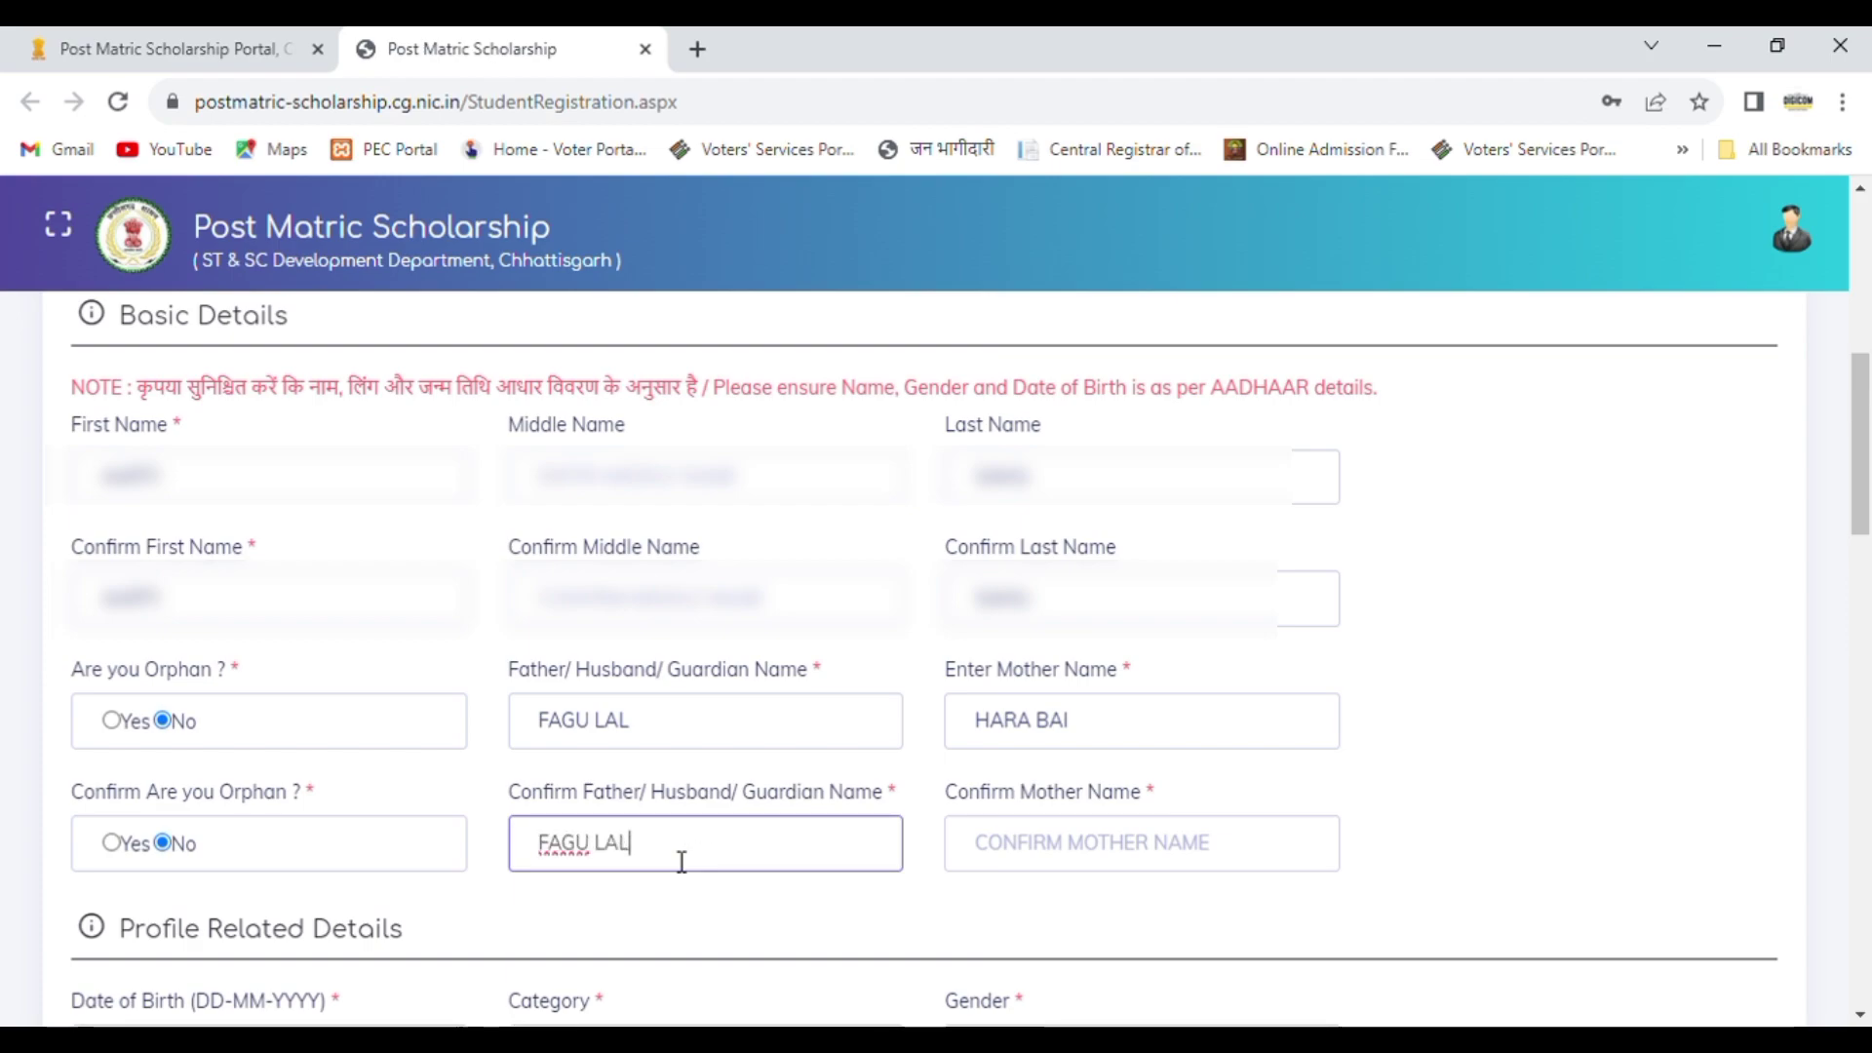
left_click(1100, 846)
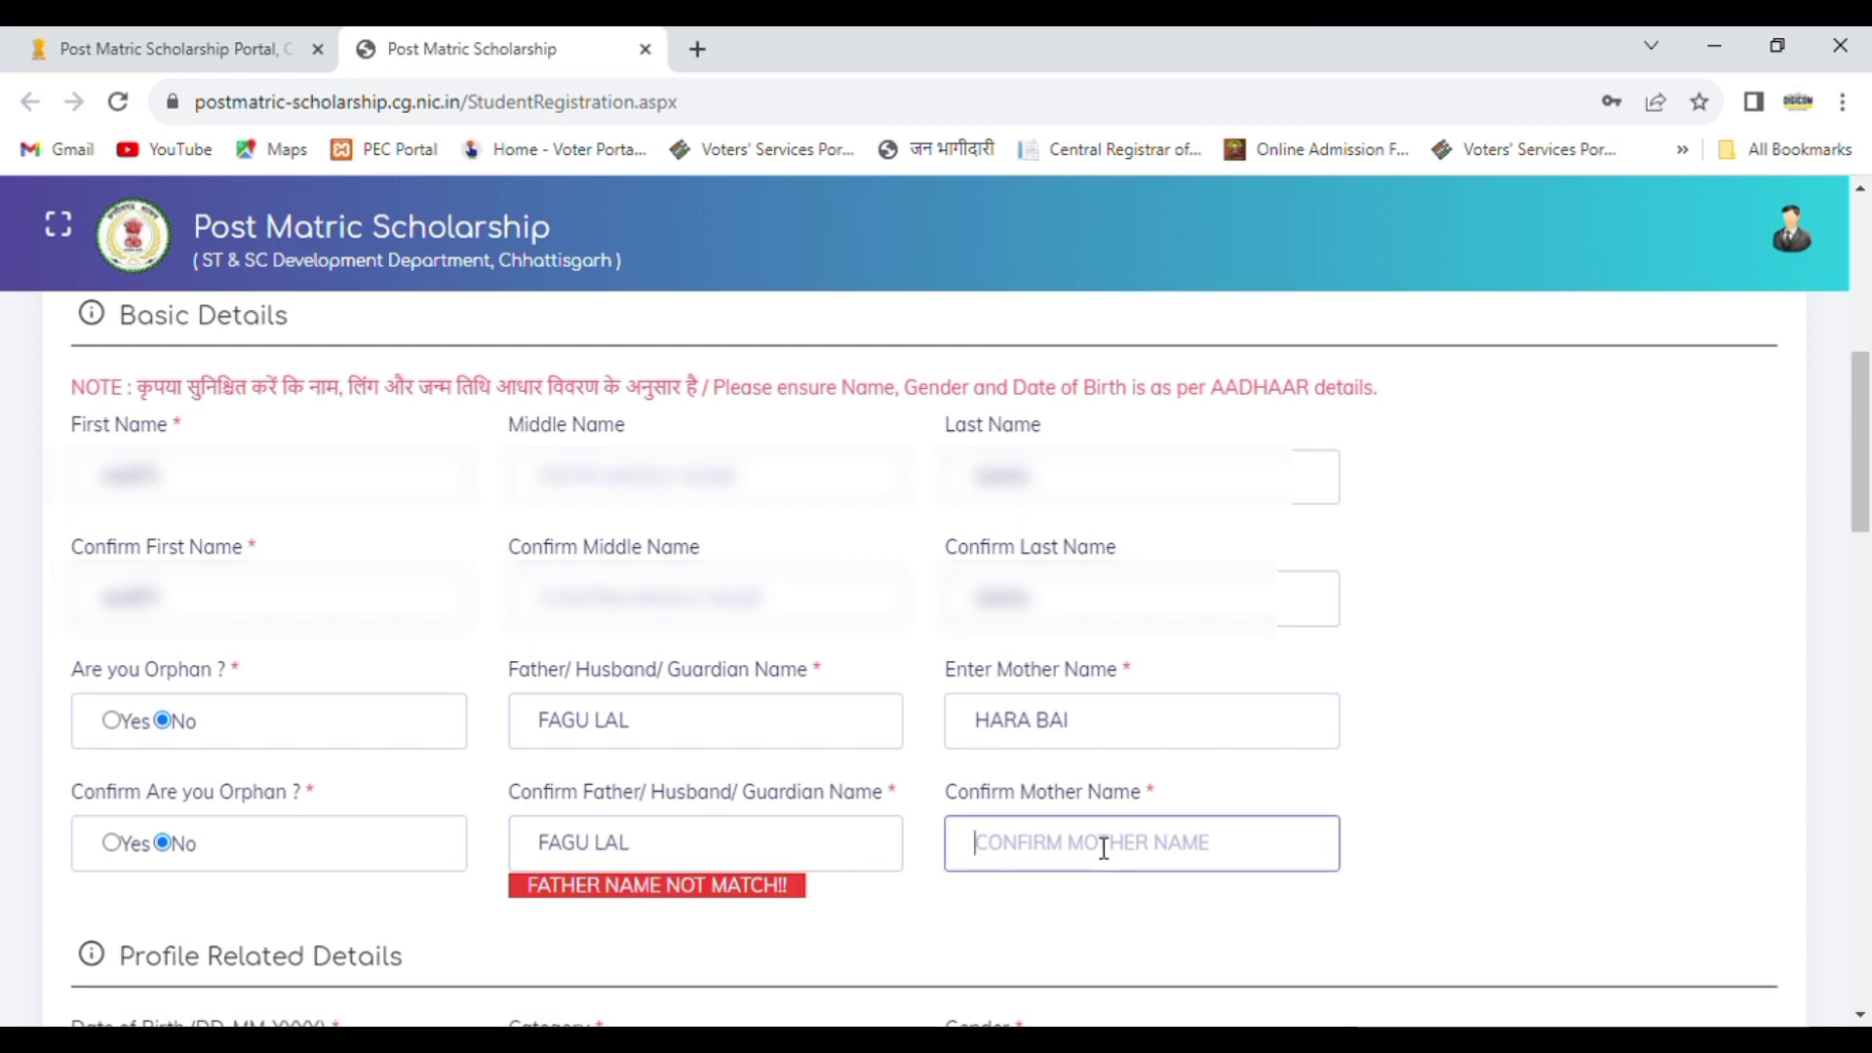
Step: Clear the father's name confirmation and enter the name again
left_click(741, 853)
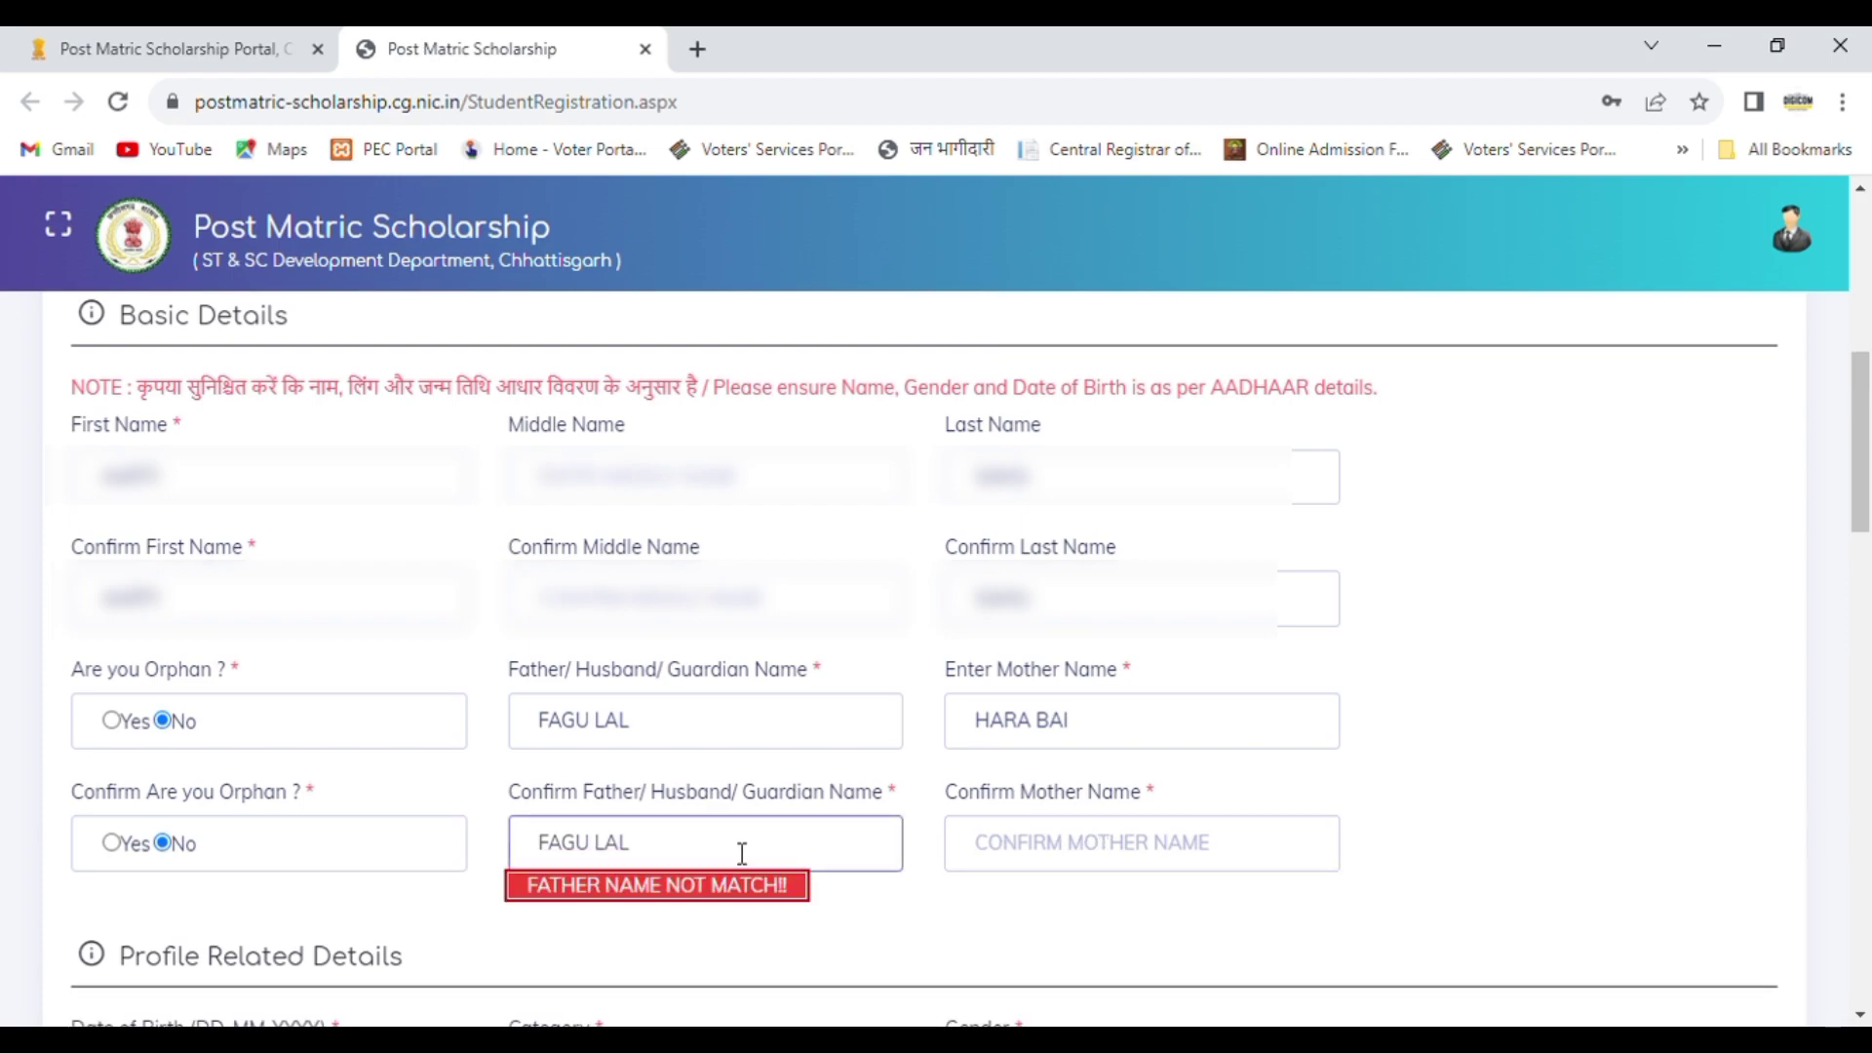
key("BackSpace")
key("BackSpace")
key("BackSpace")
key("BackSpace")
key("BackSpace")
key("BackSpace")
key("BackSpace")
key("BackSpace")
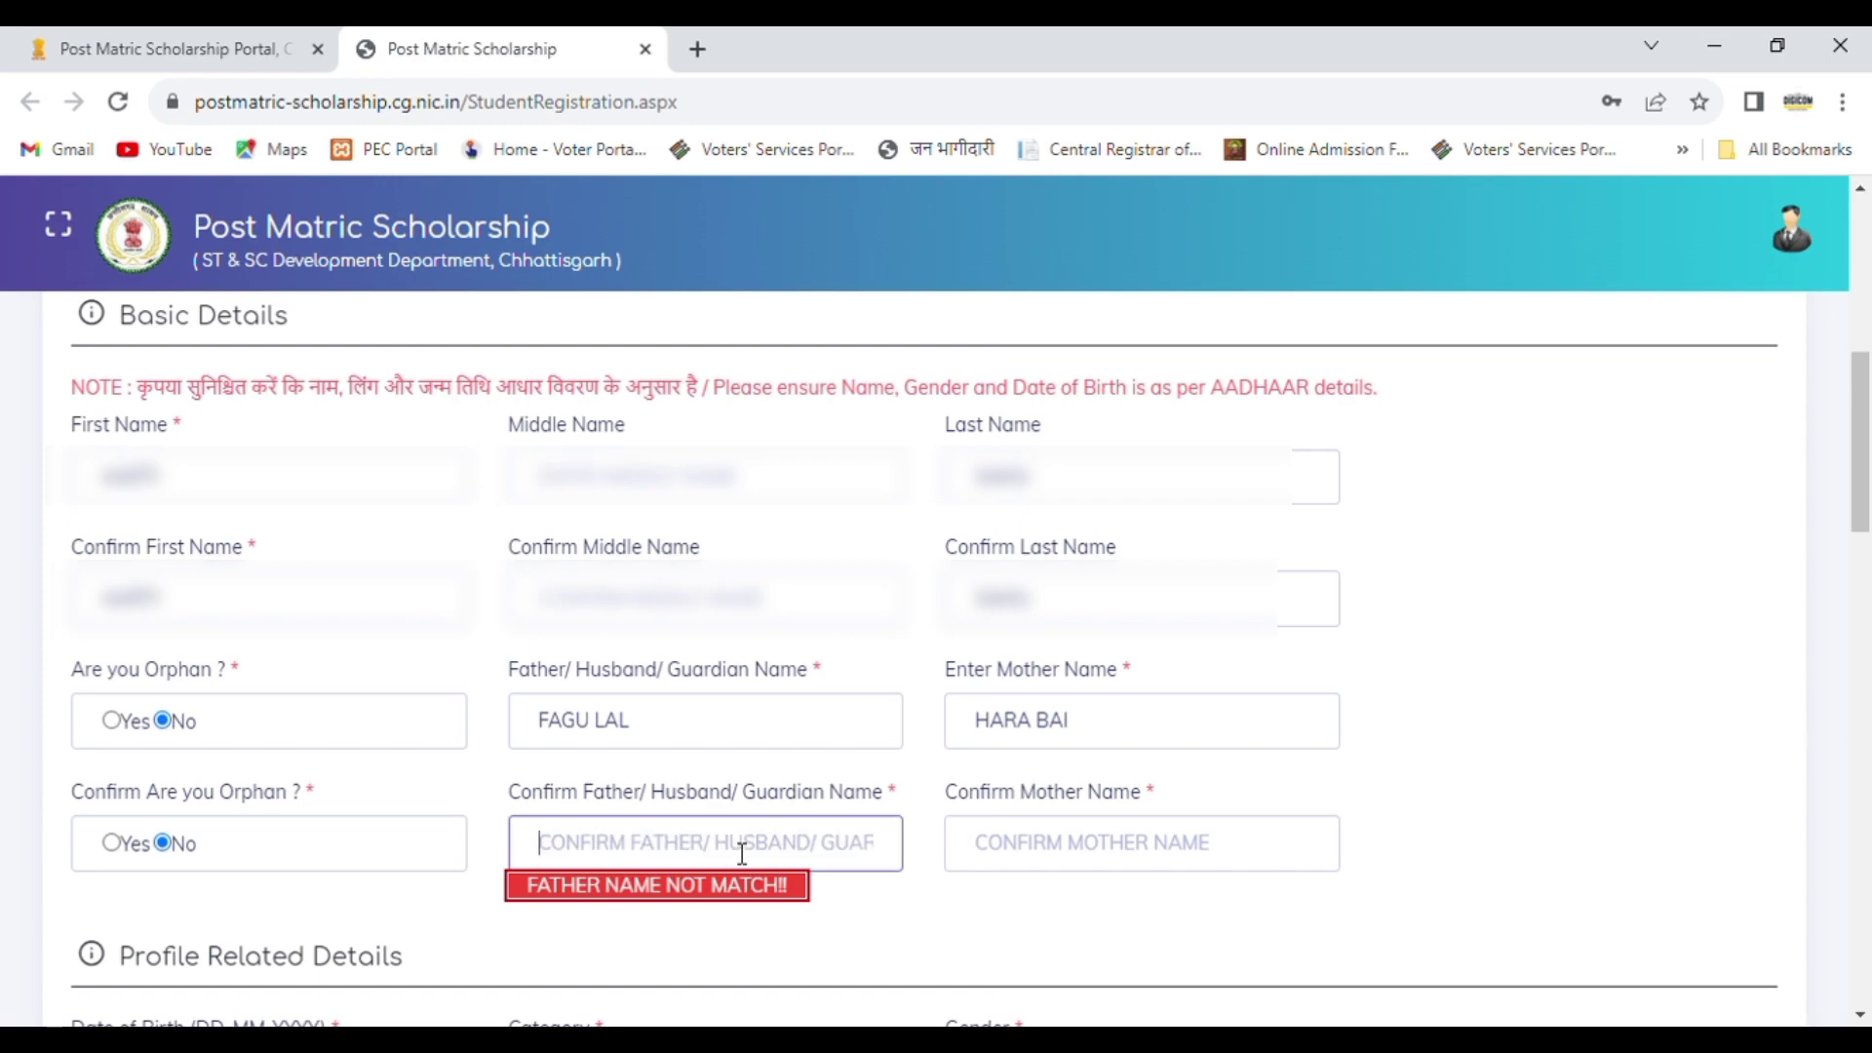
type("FAGU LAL")
key("Tab")
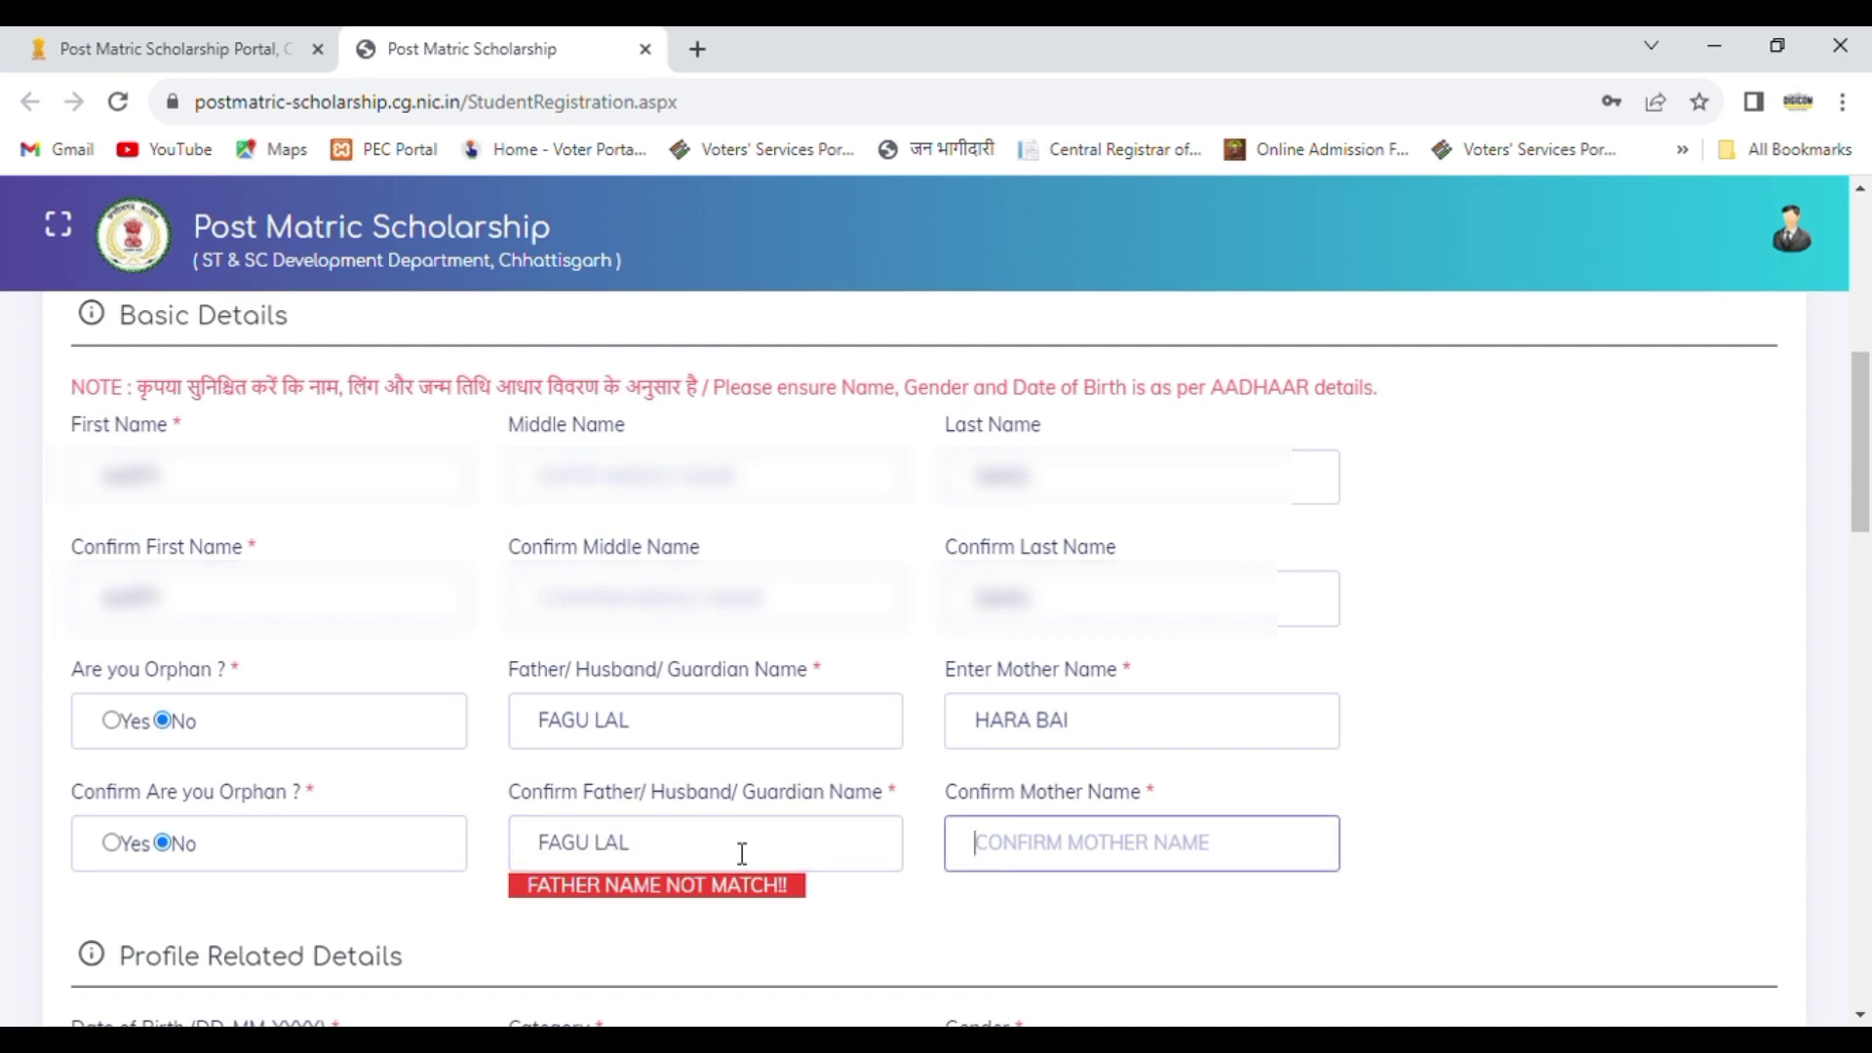
Step: Repeat the mother's name in its confirmation field
type("HARA BAI")
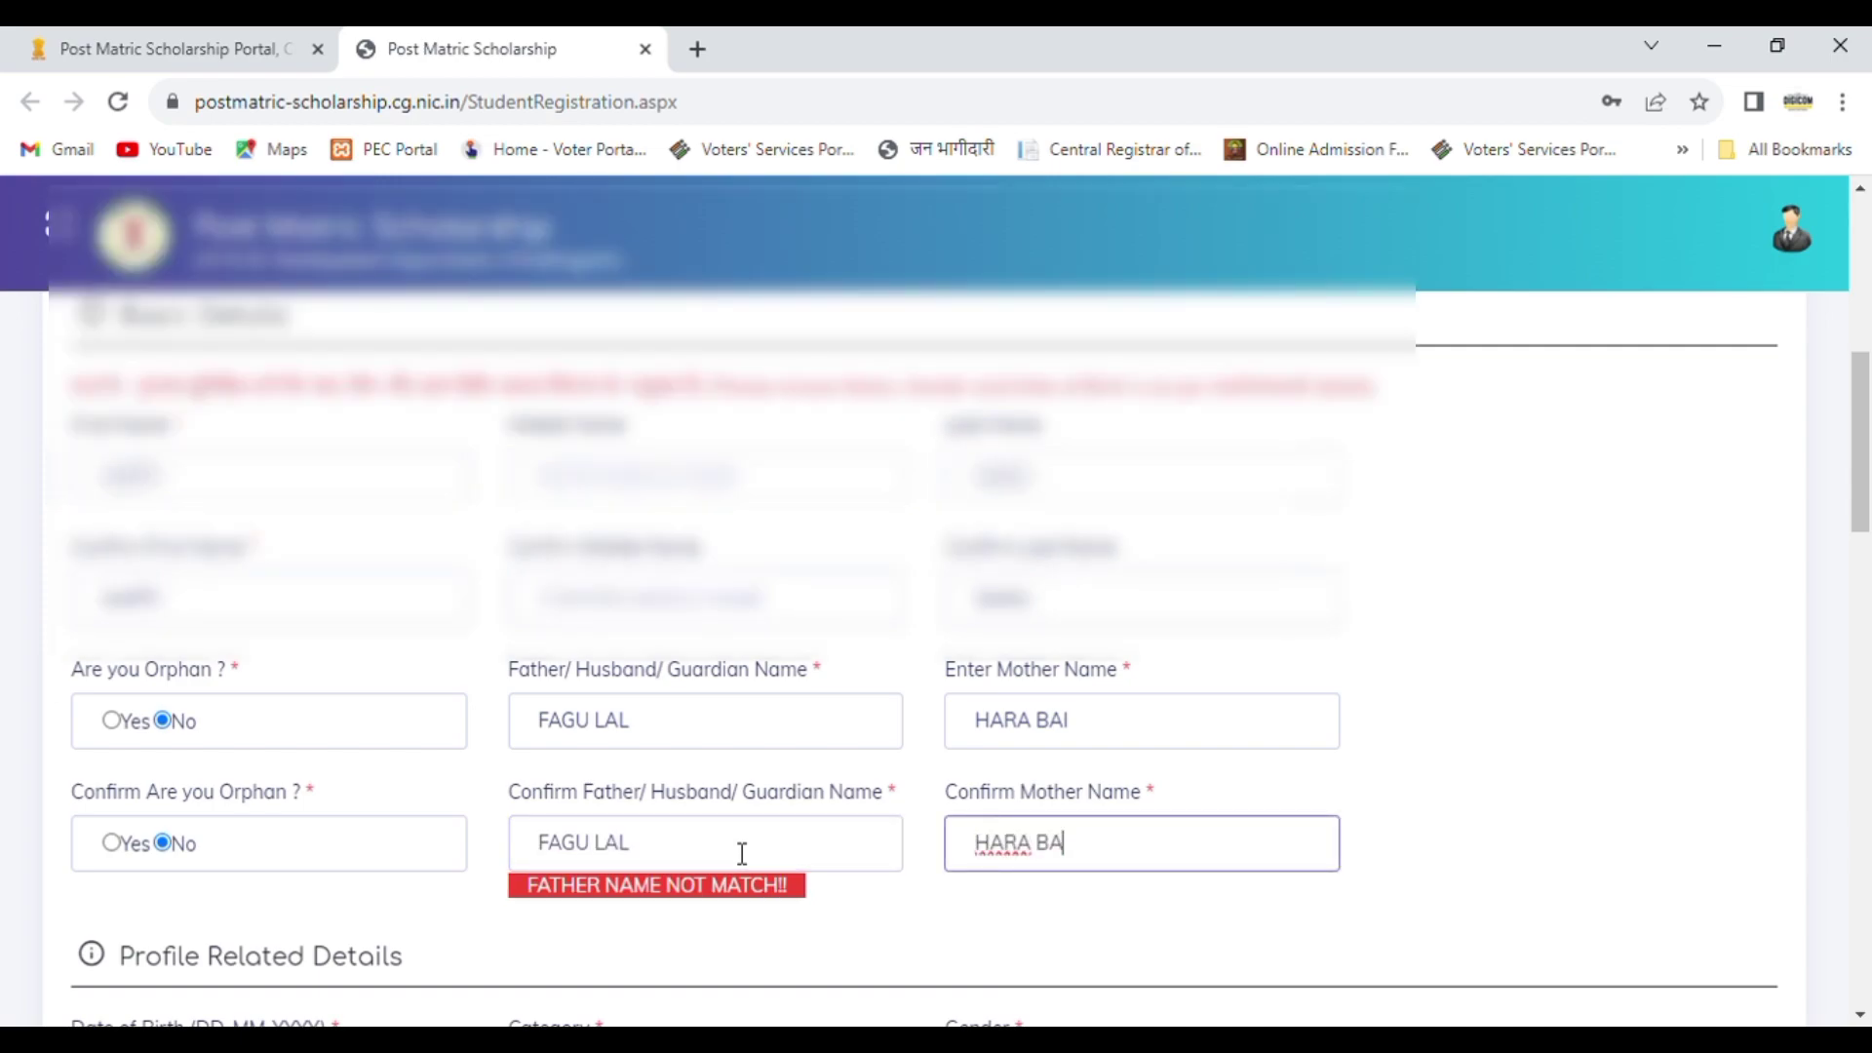
key("Tab")
left_click(700, 455)
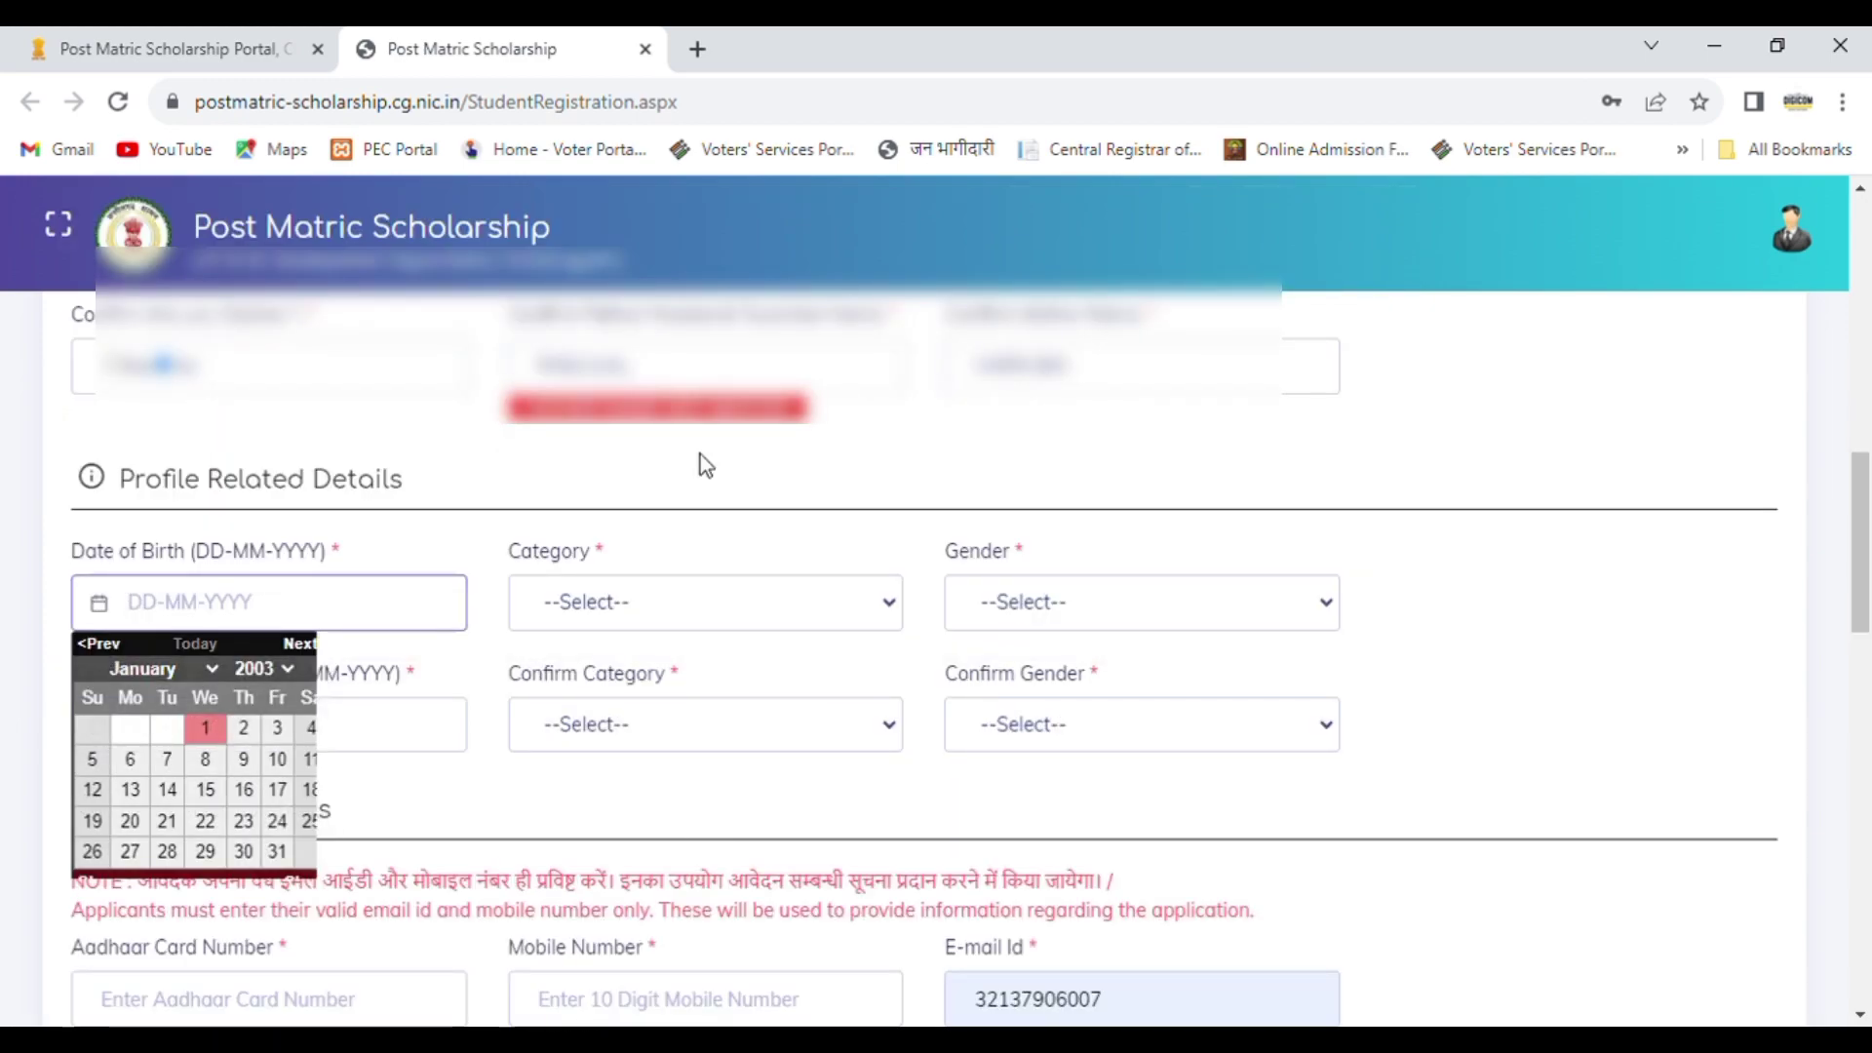
Step: Clear the original Father/Husband/Guardian Name field and re-enter the father's name to match its confirmation
scroll(1868, 625, "up", 3)
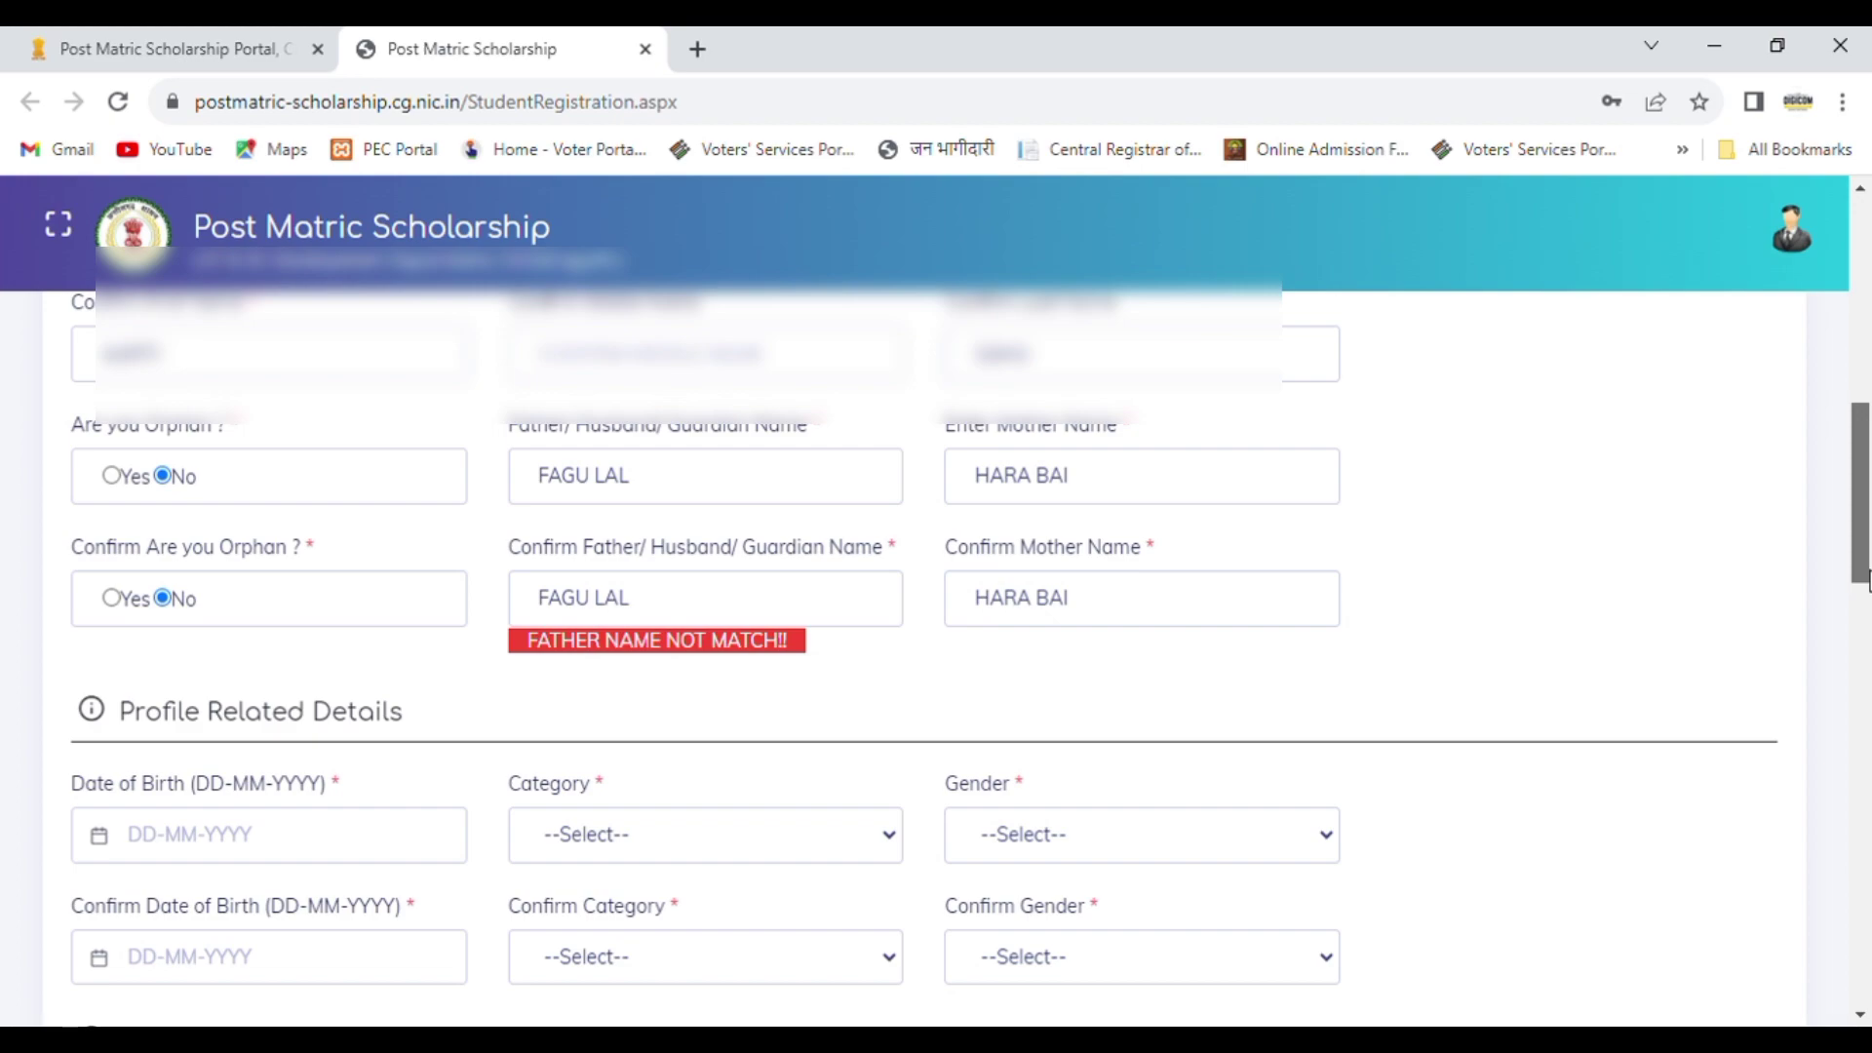
left_click(731, 504)
key("BackSpace")
key("BackSpace")
key("BackSpace")
key("BackSpace")
key("BackSpace")
key("BackSpace")
key("BackSpace")
key("BackSpace")
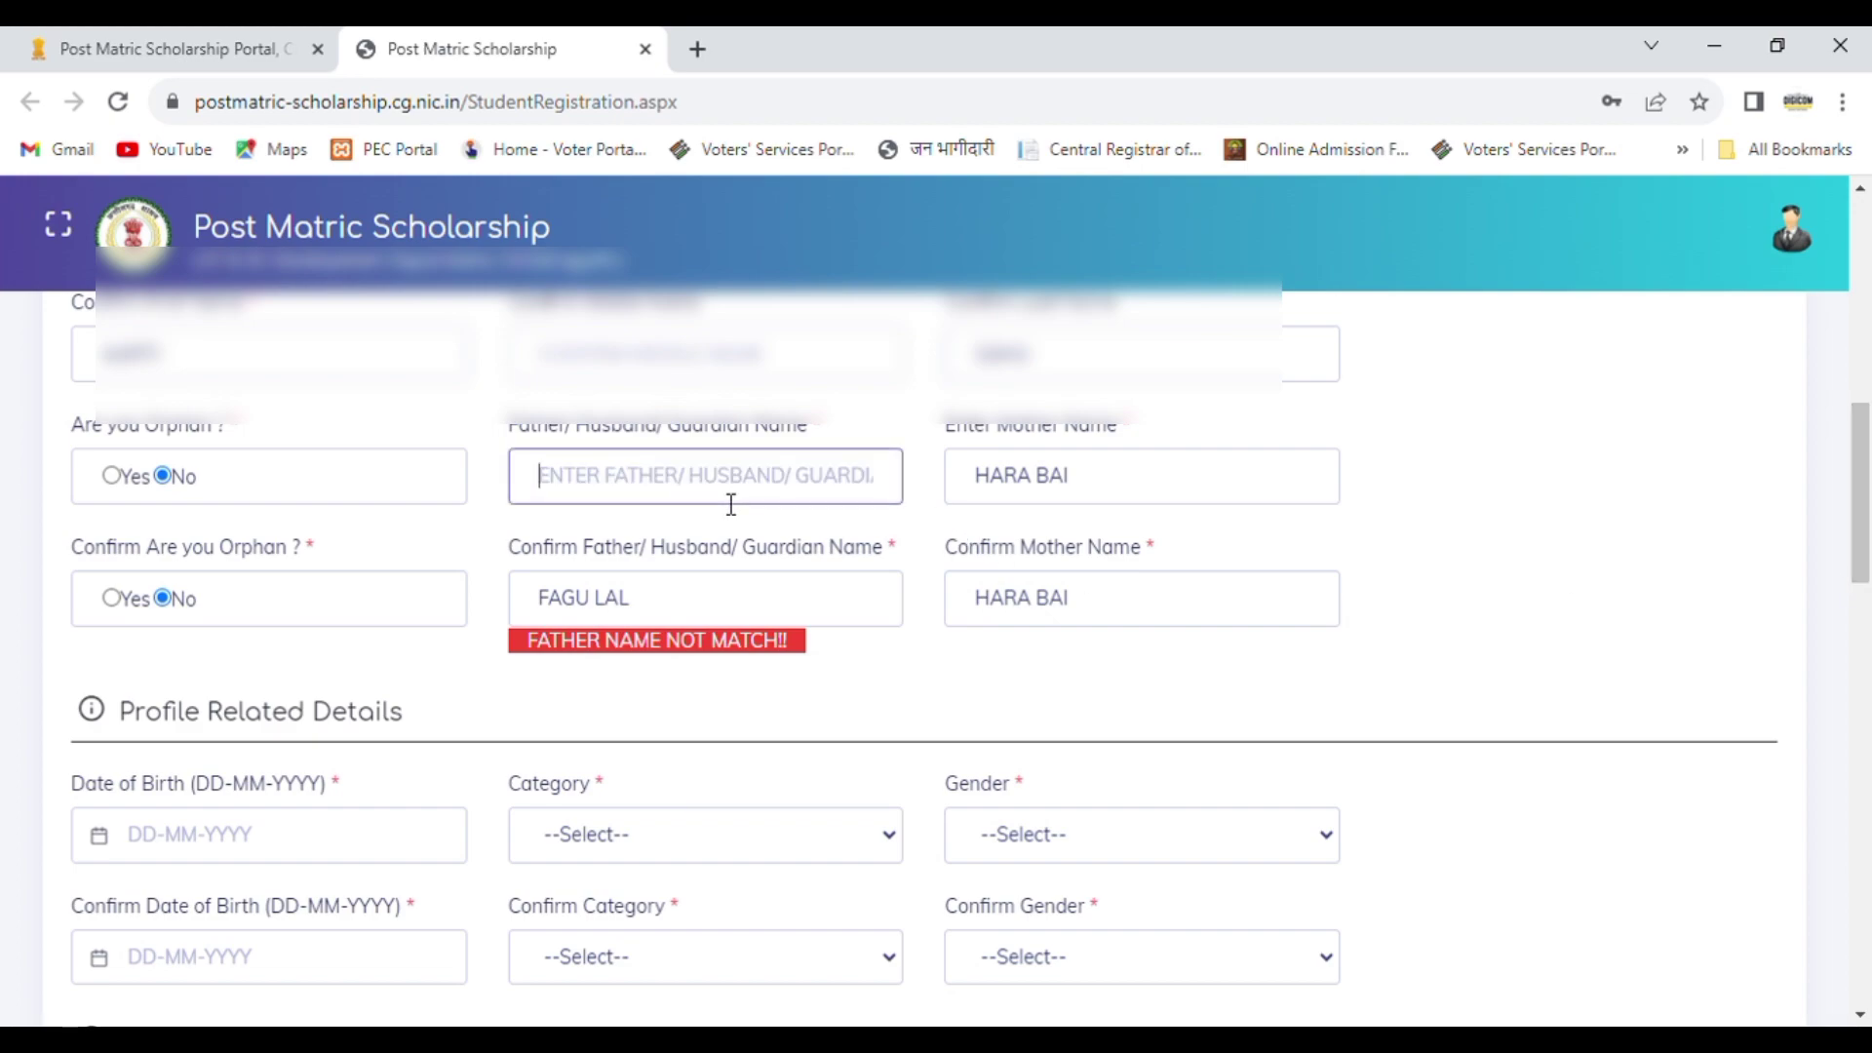
type("FAGU LAL")
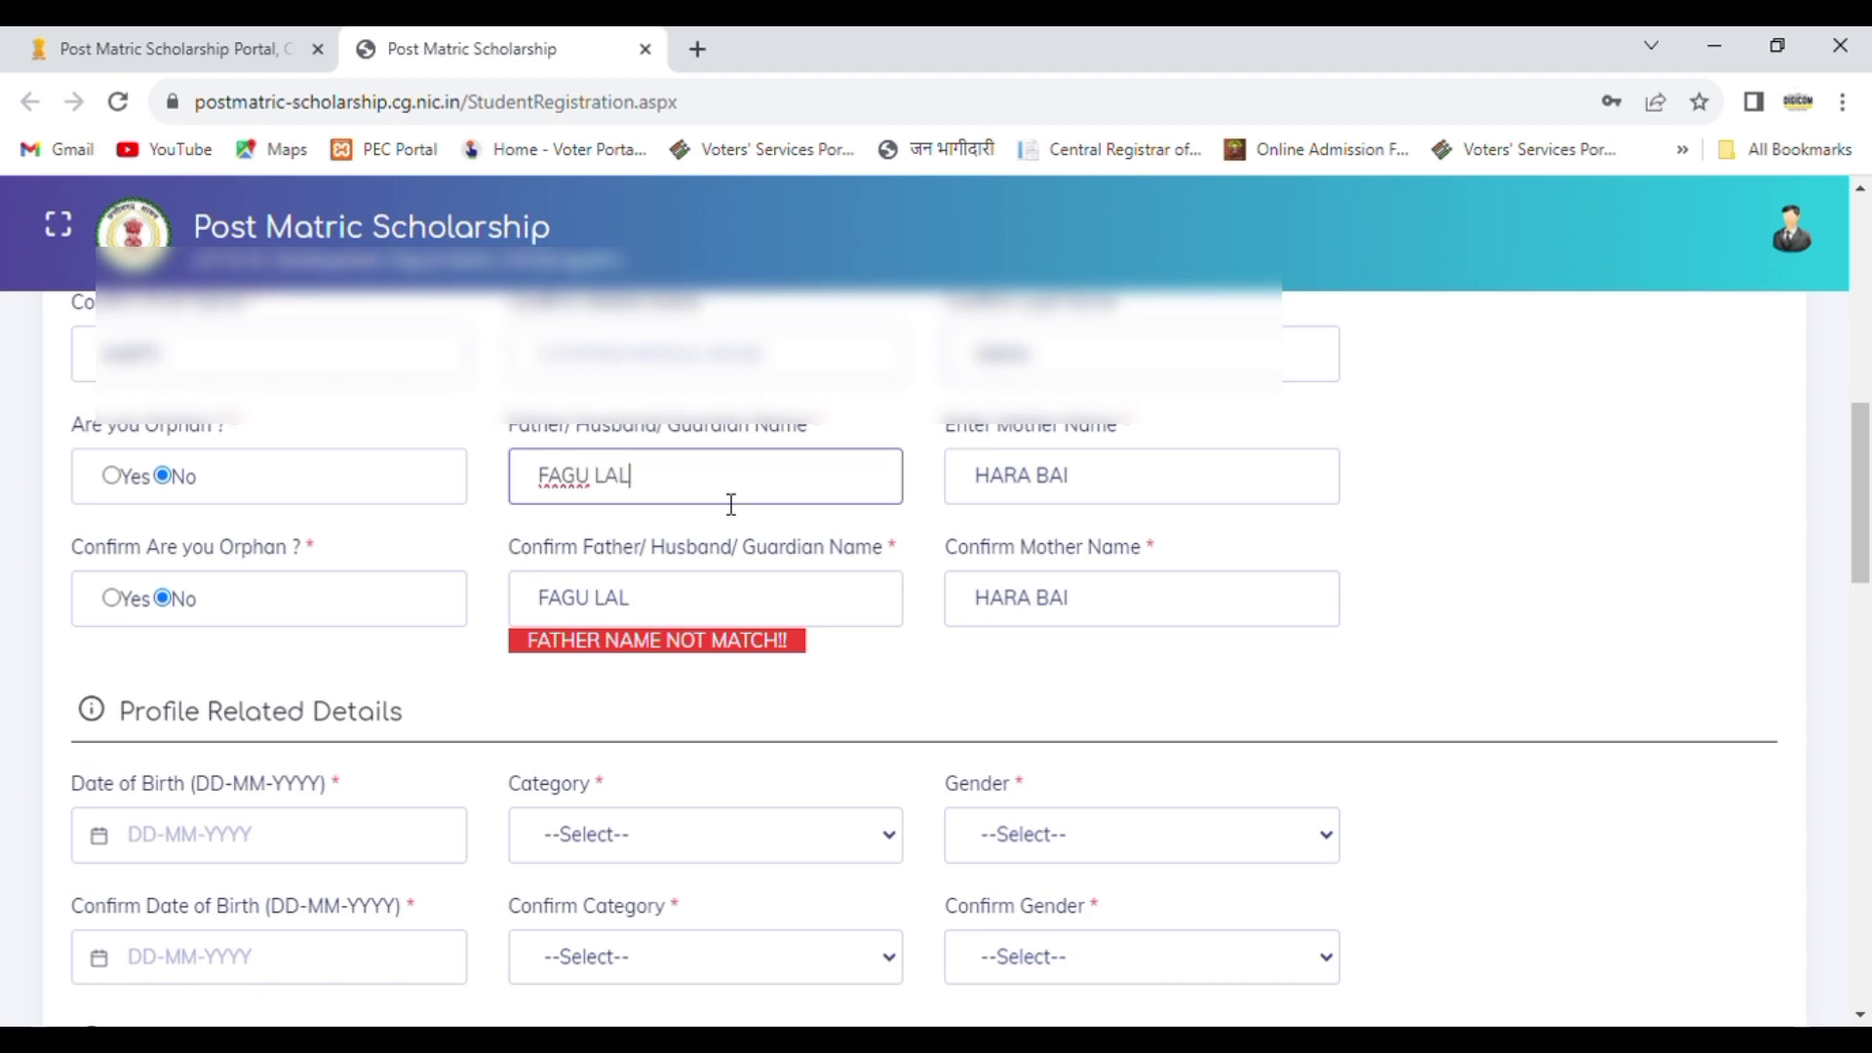
key("Tab")
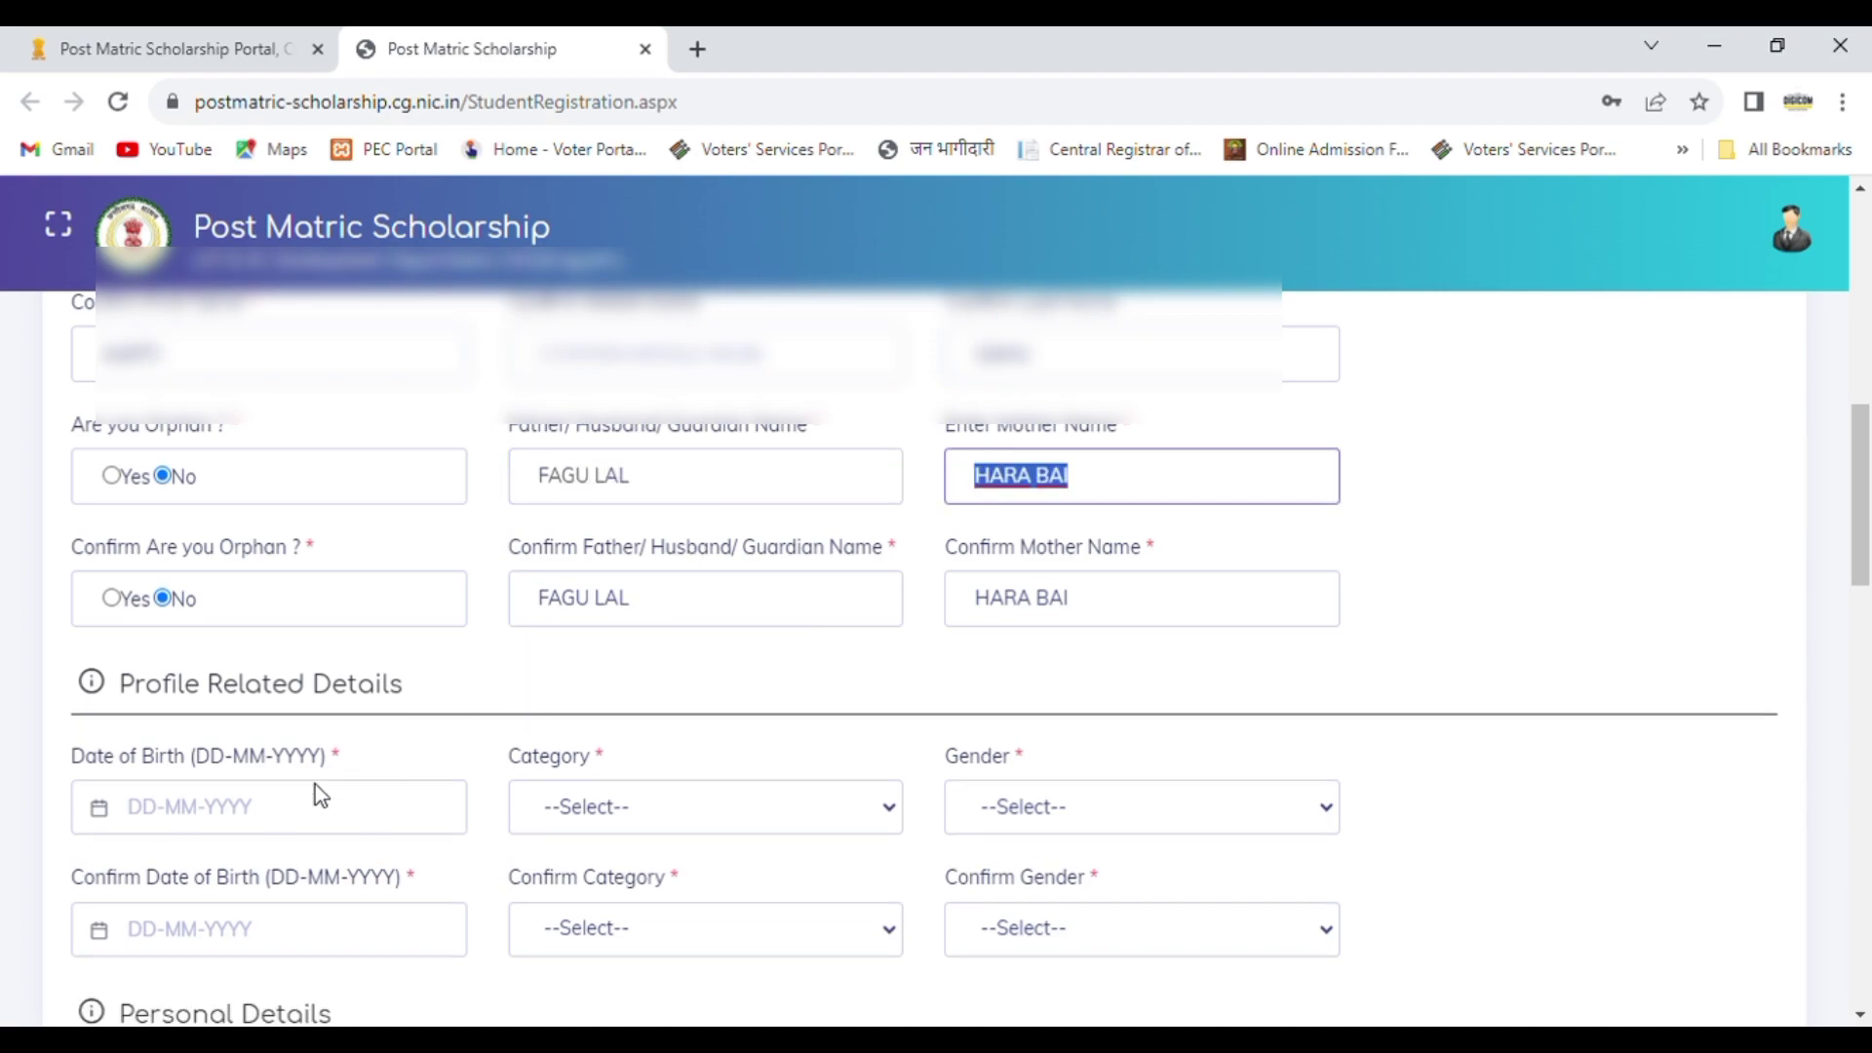
Step: Enter the student's date of birth under Profile Related Details
left_click(263, 812)
left_click_drag(1865, 560, 1868, 646)
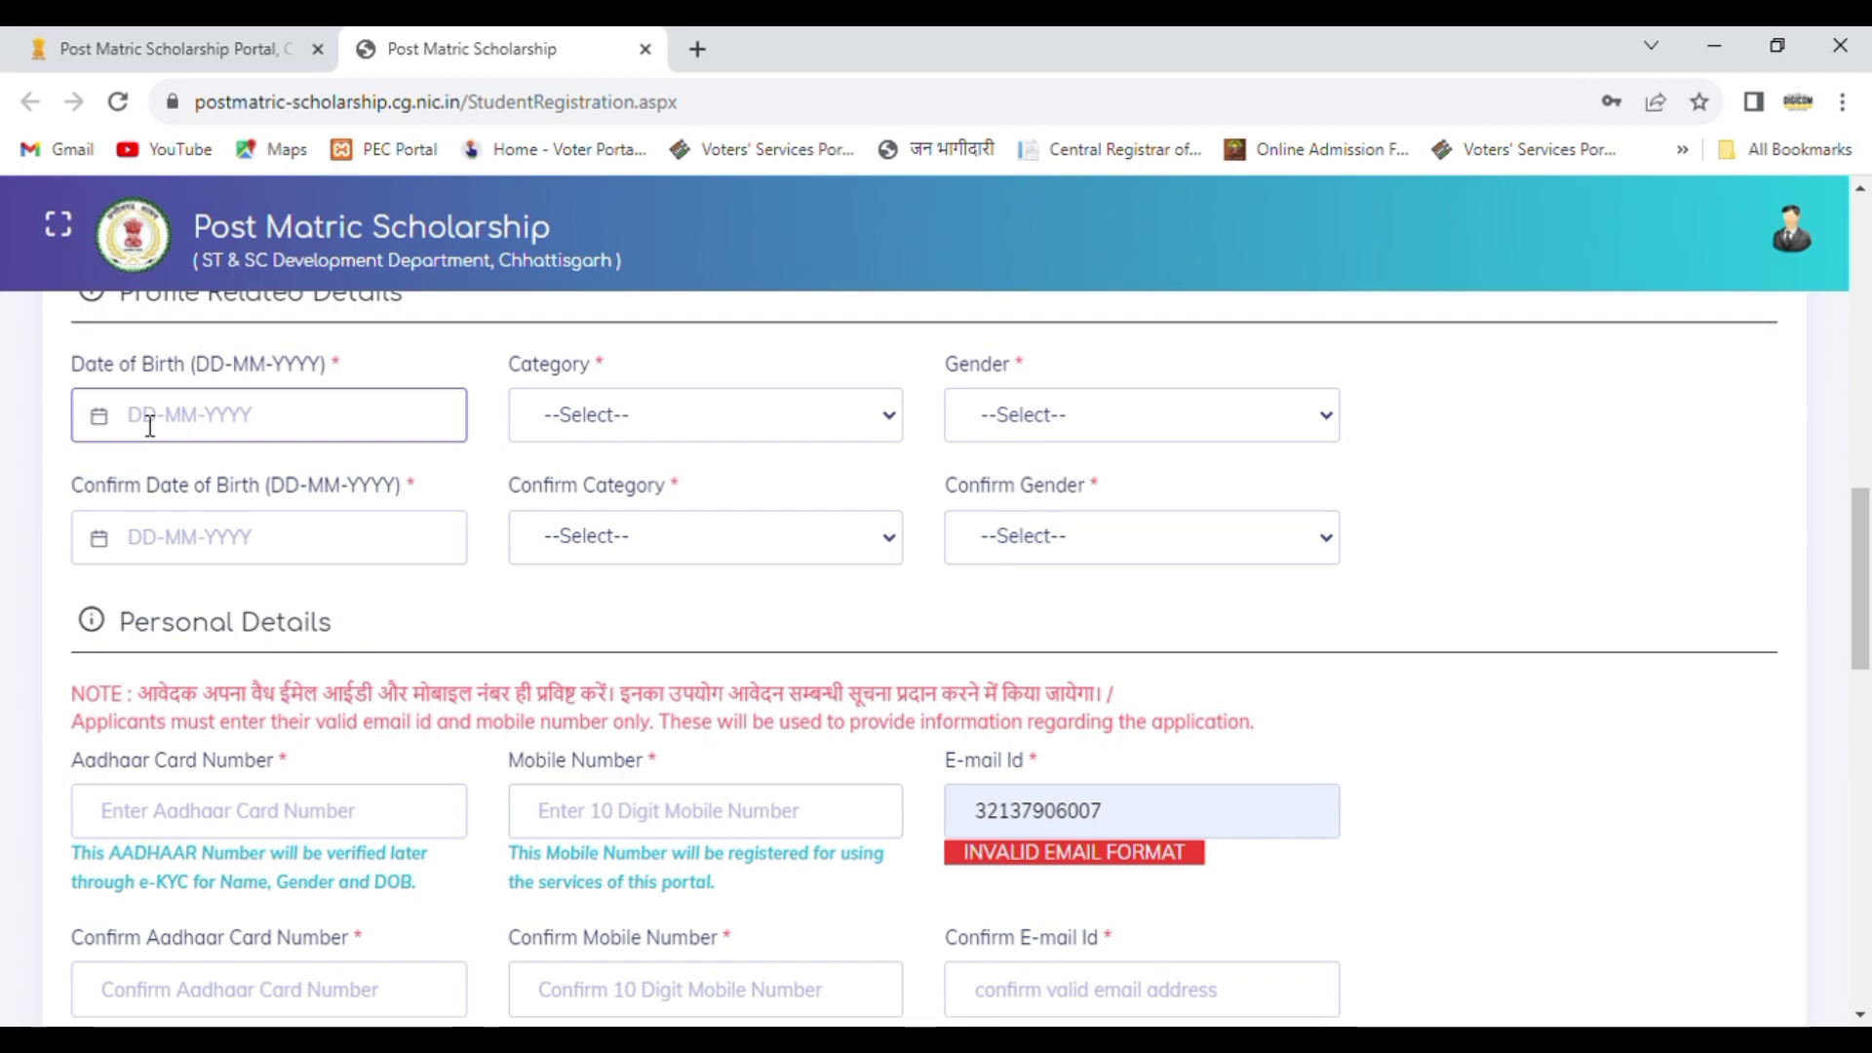
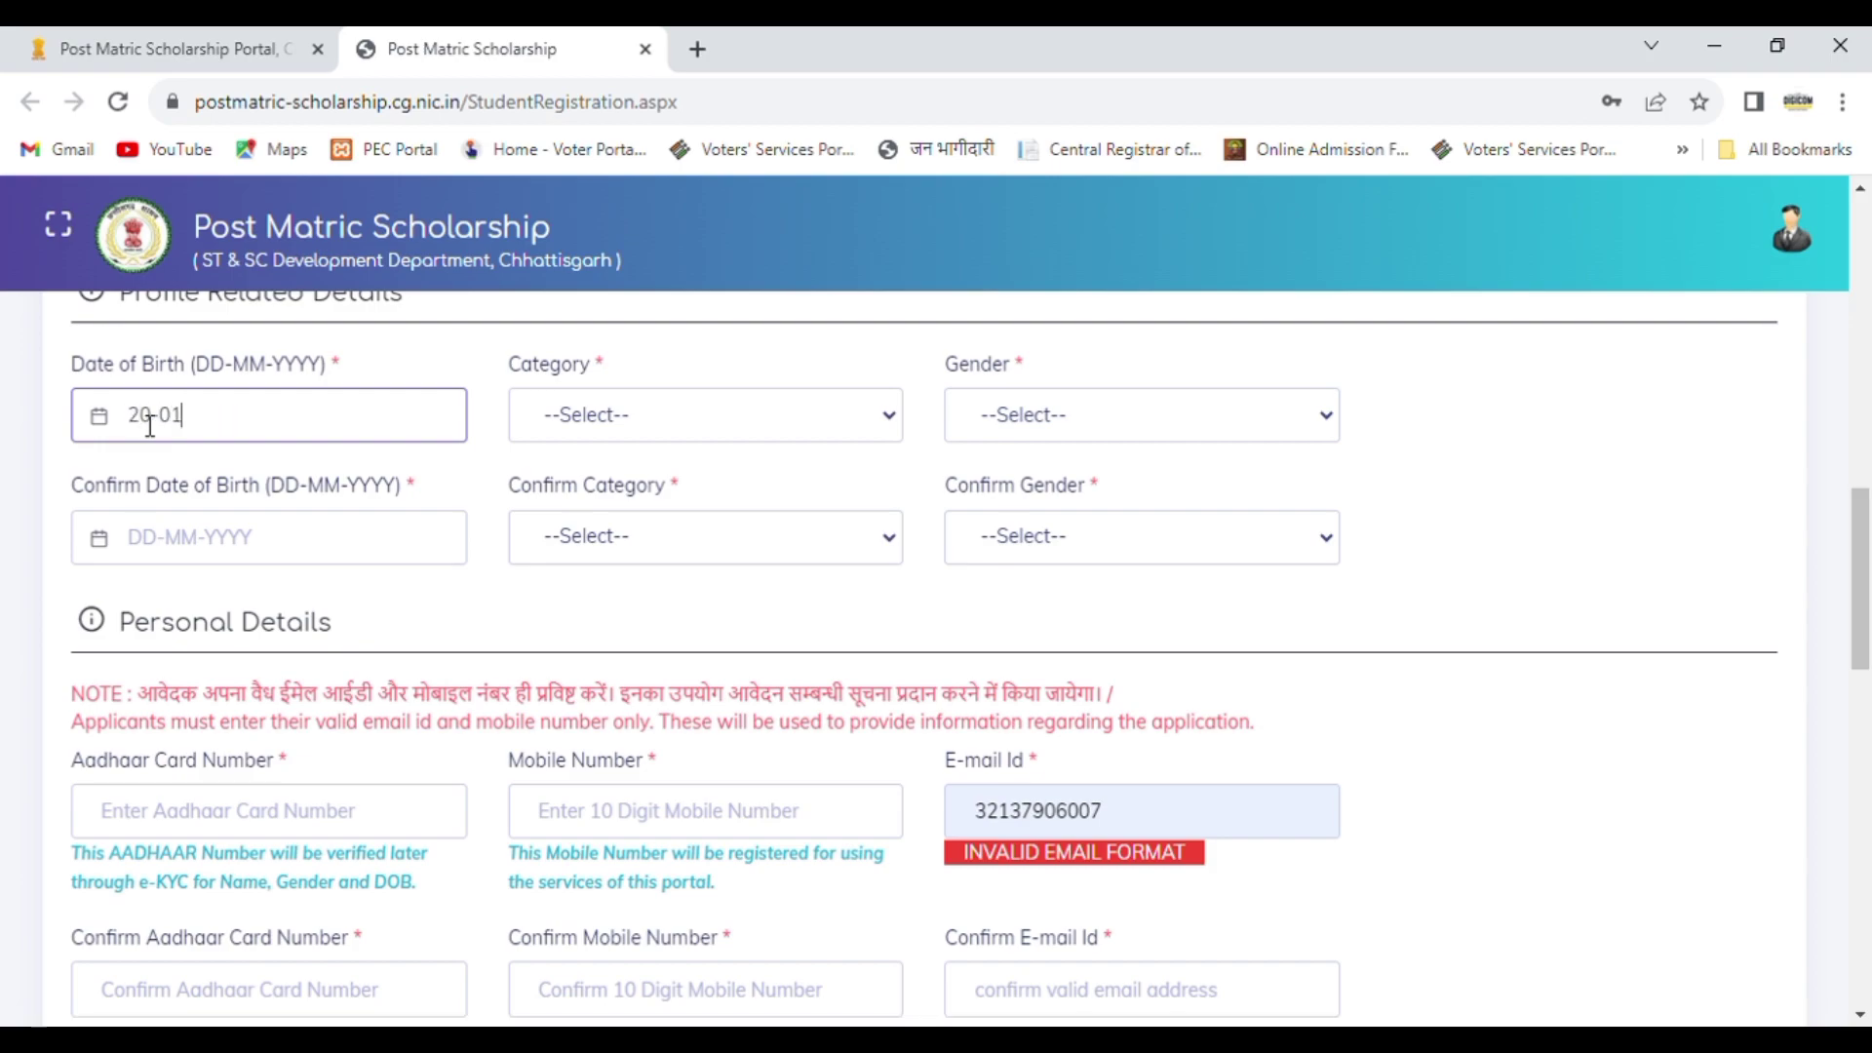
key("Tab")
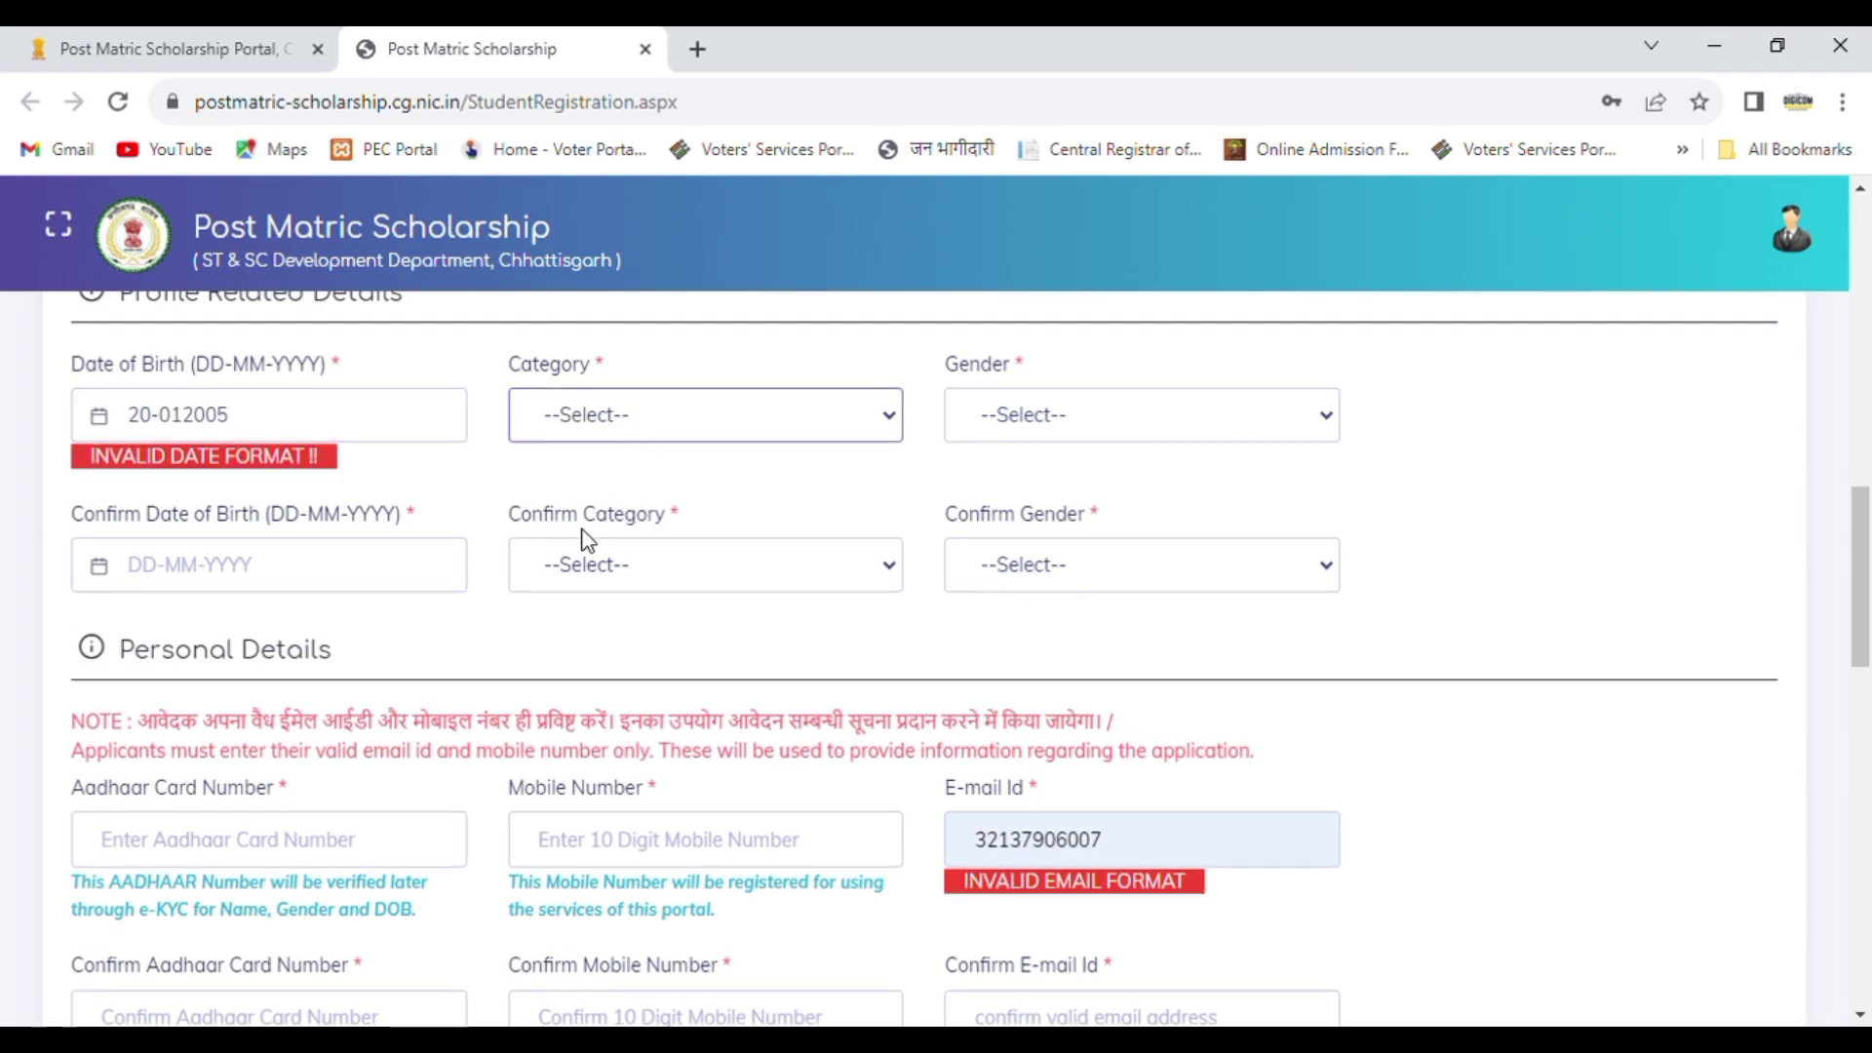
Step: Set the category to OBC and the gender to Female
key("o")
key("Tab")
key("f")
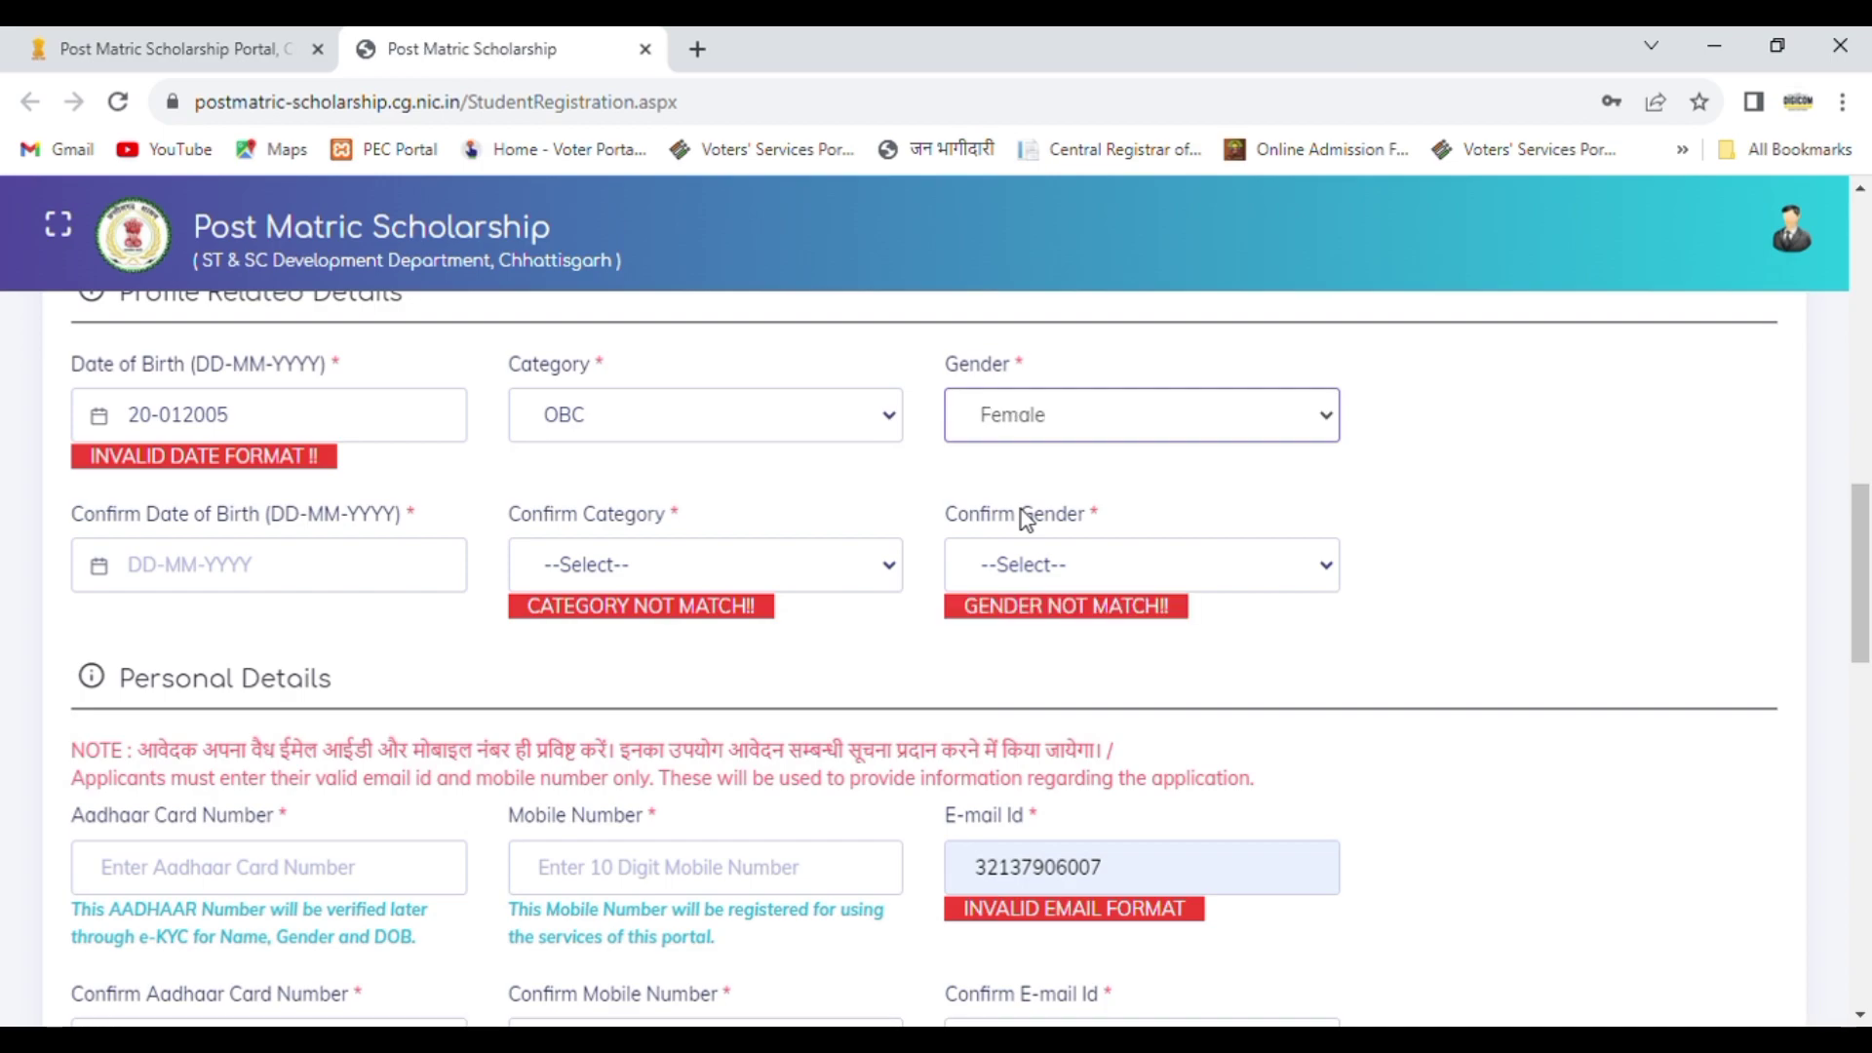
Step: Fill in the date of birth confirmation in DD-MM-YYYY format and insert the missing hyphen before the year in the original date of birth
left_click(144, 584)
type("20-012")
key("BackSpace")
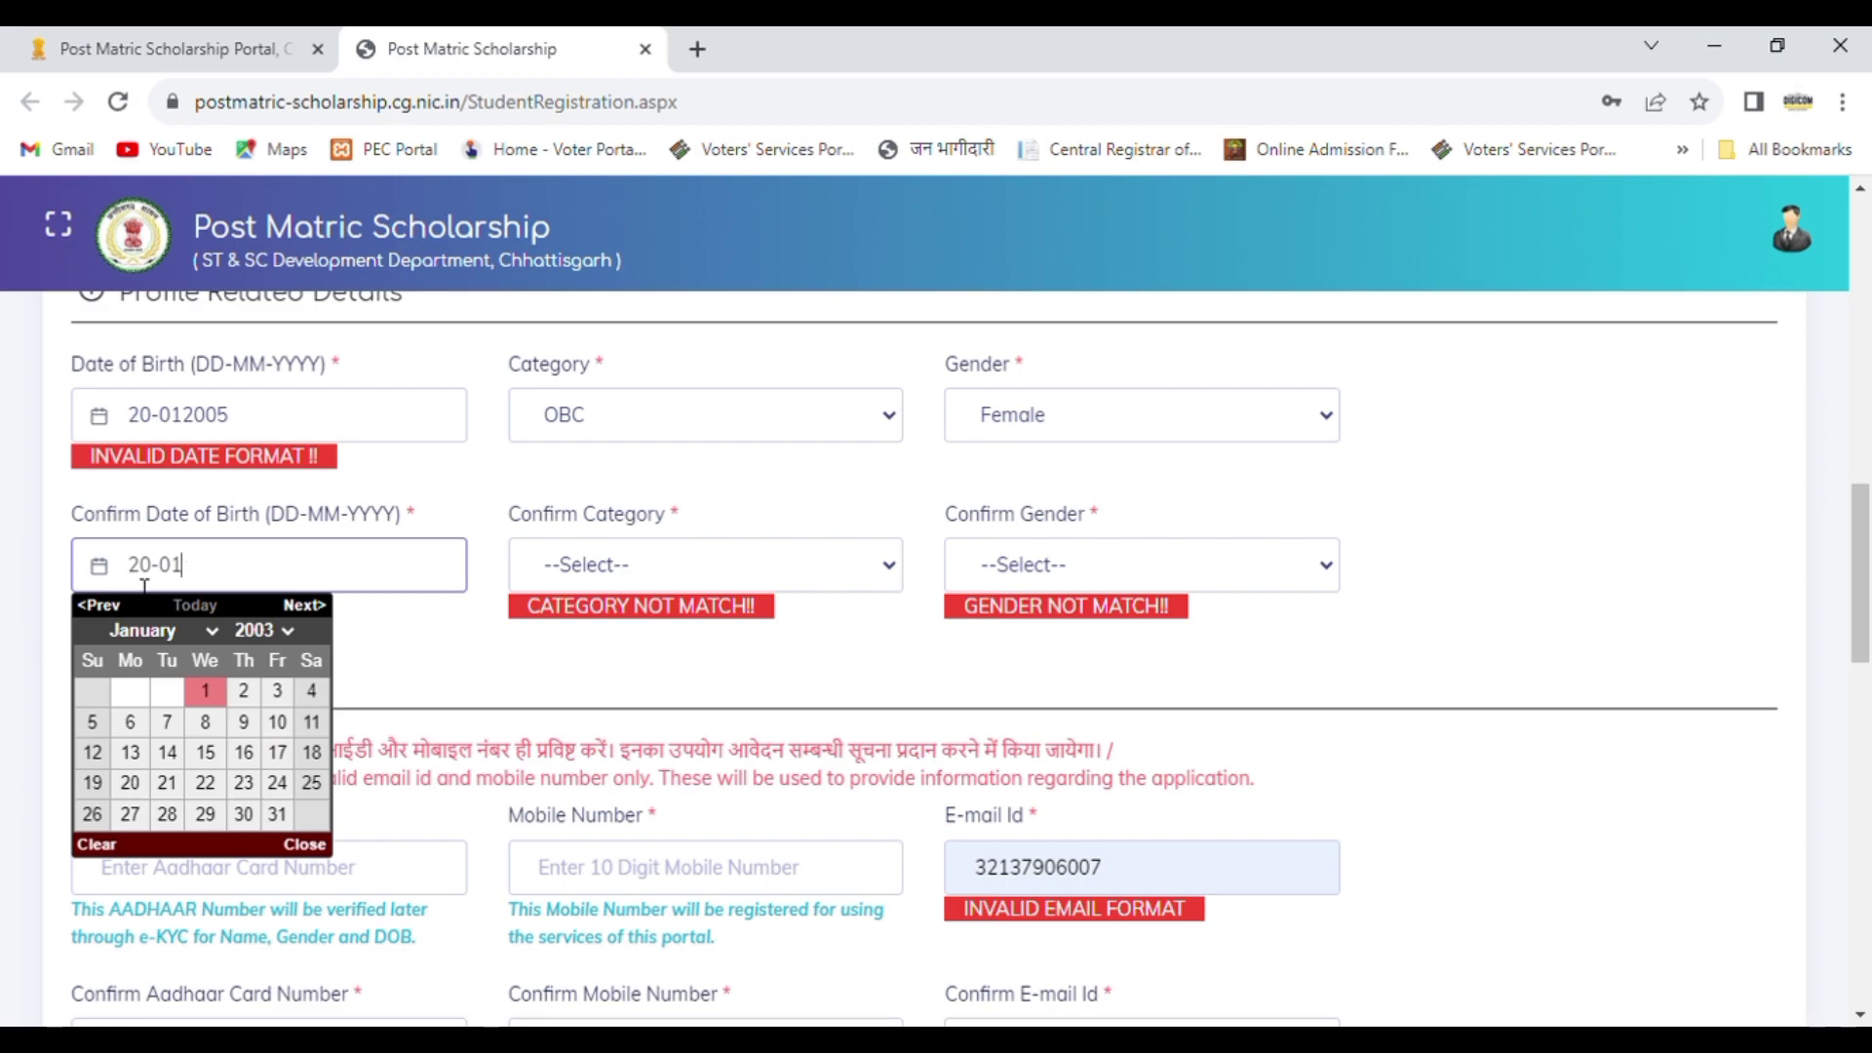
type("-2005")
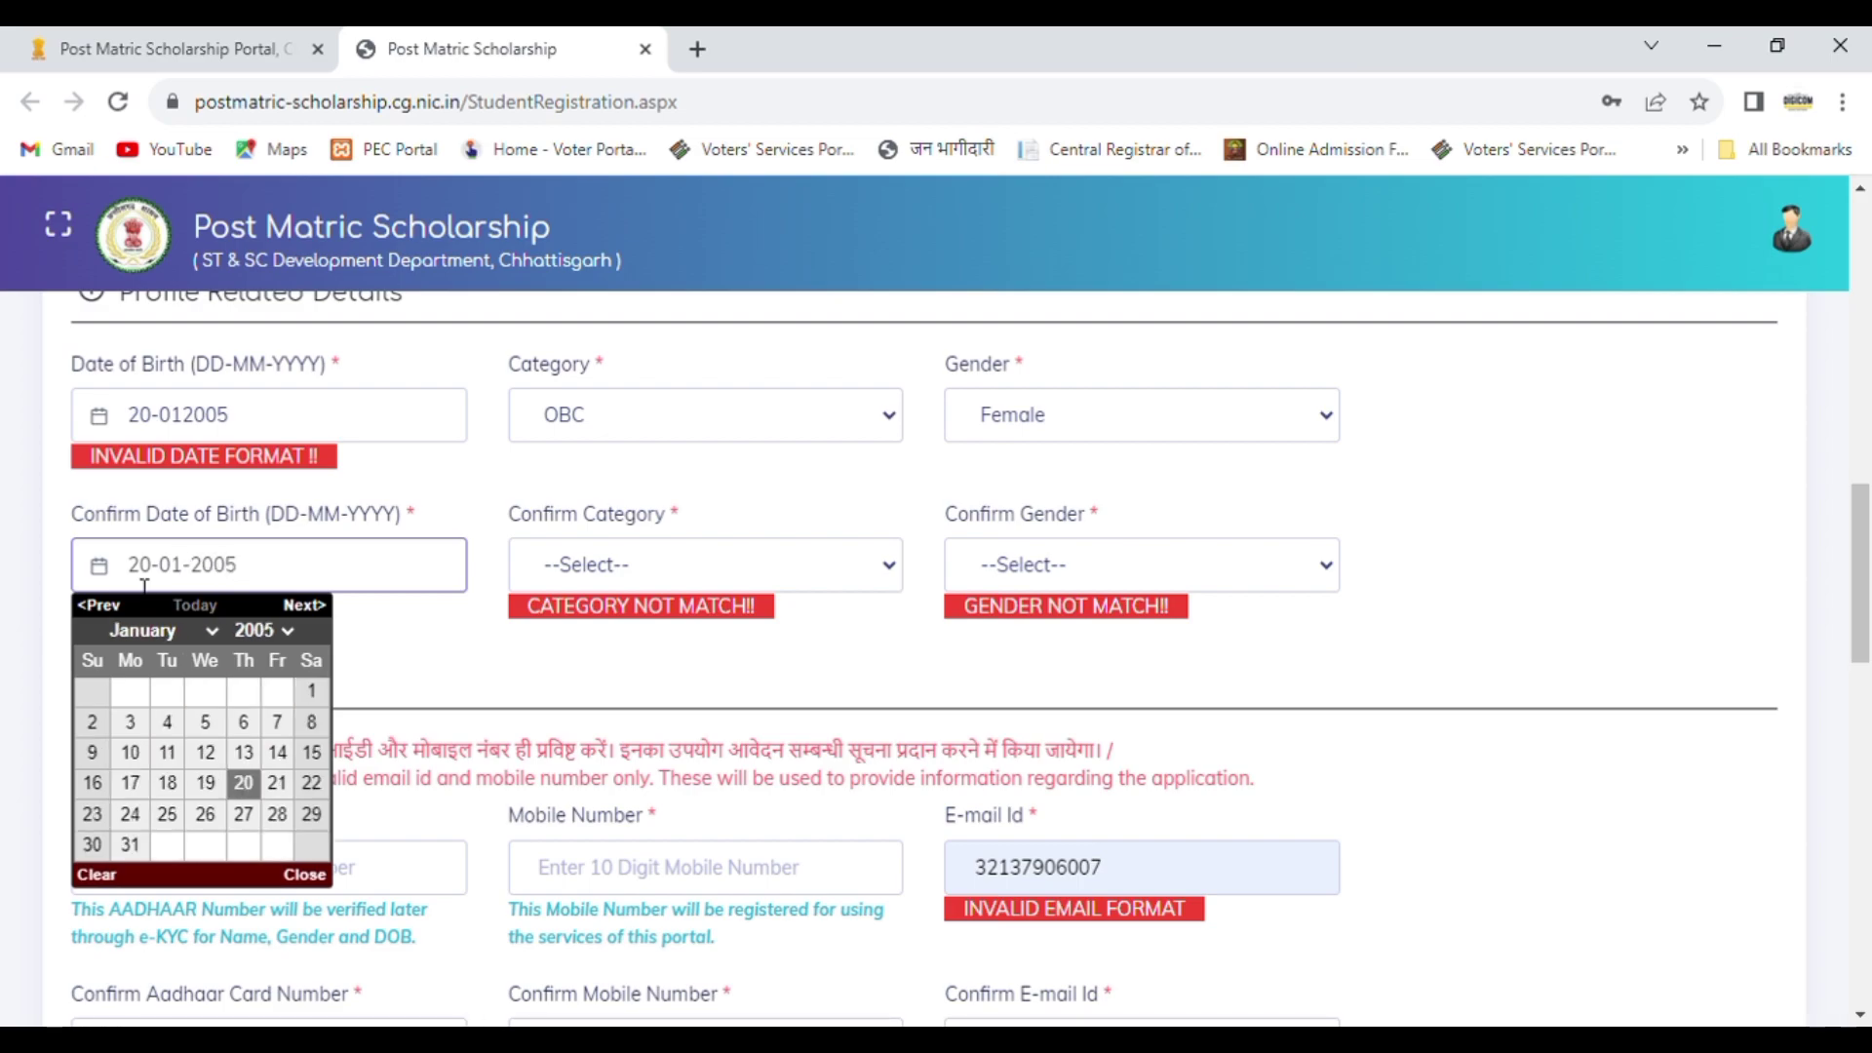
left_click(186, 429)
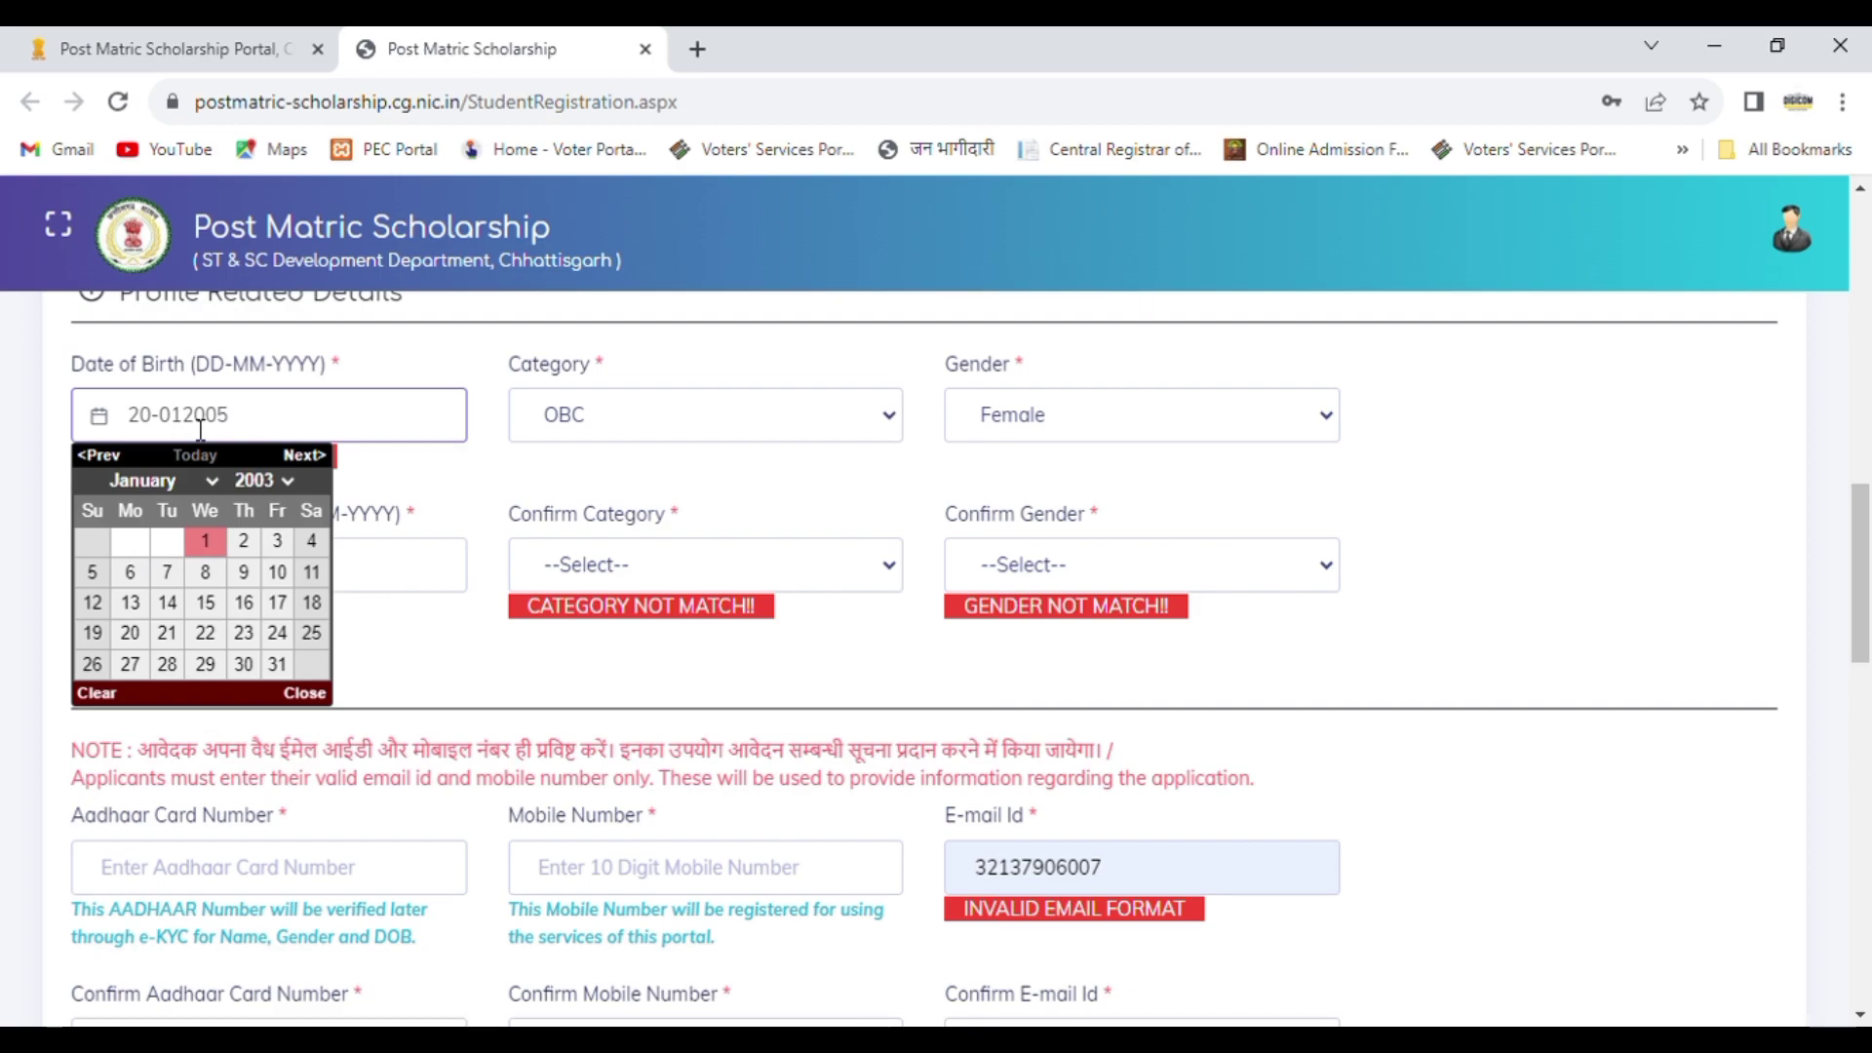
type("-")
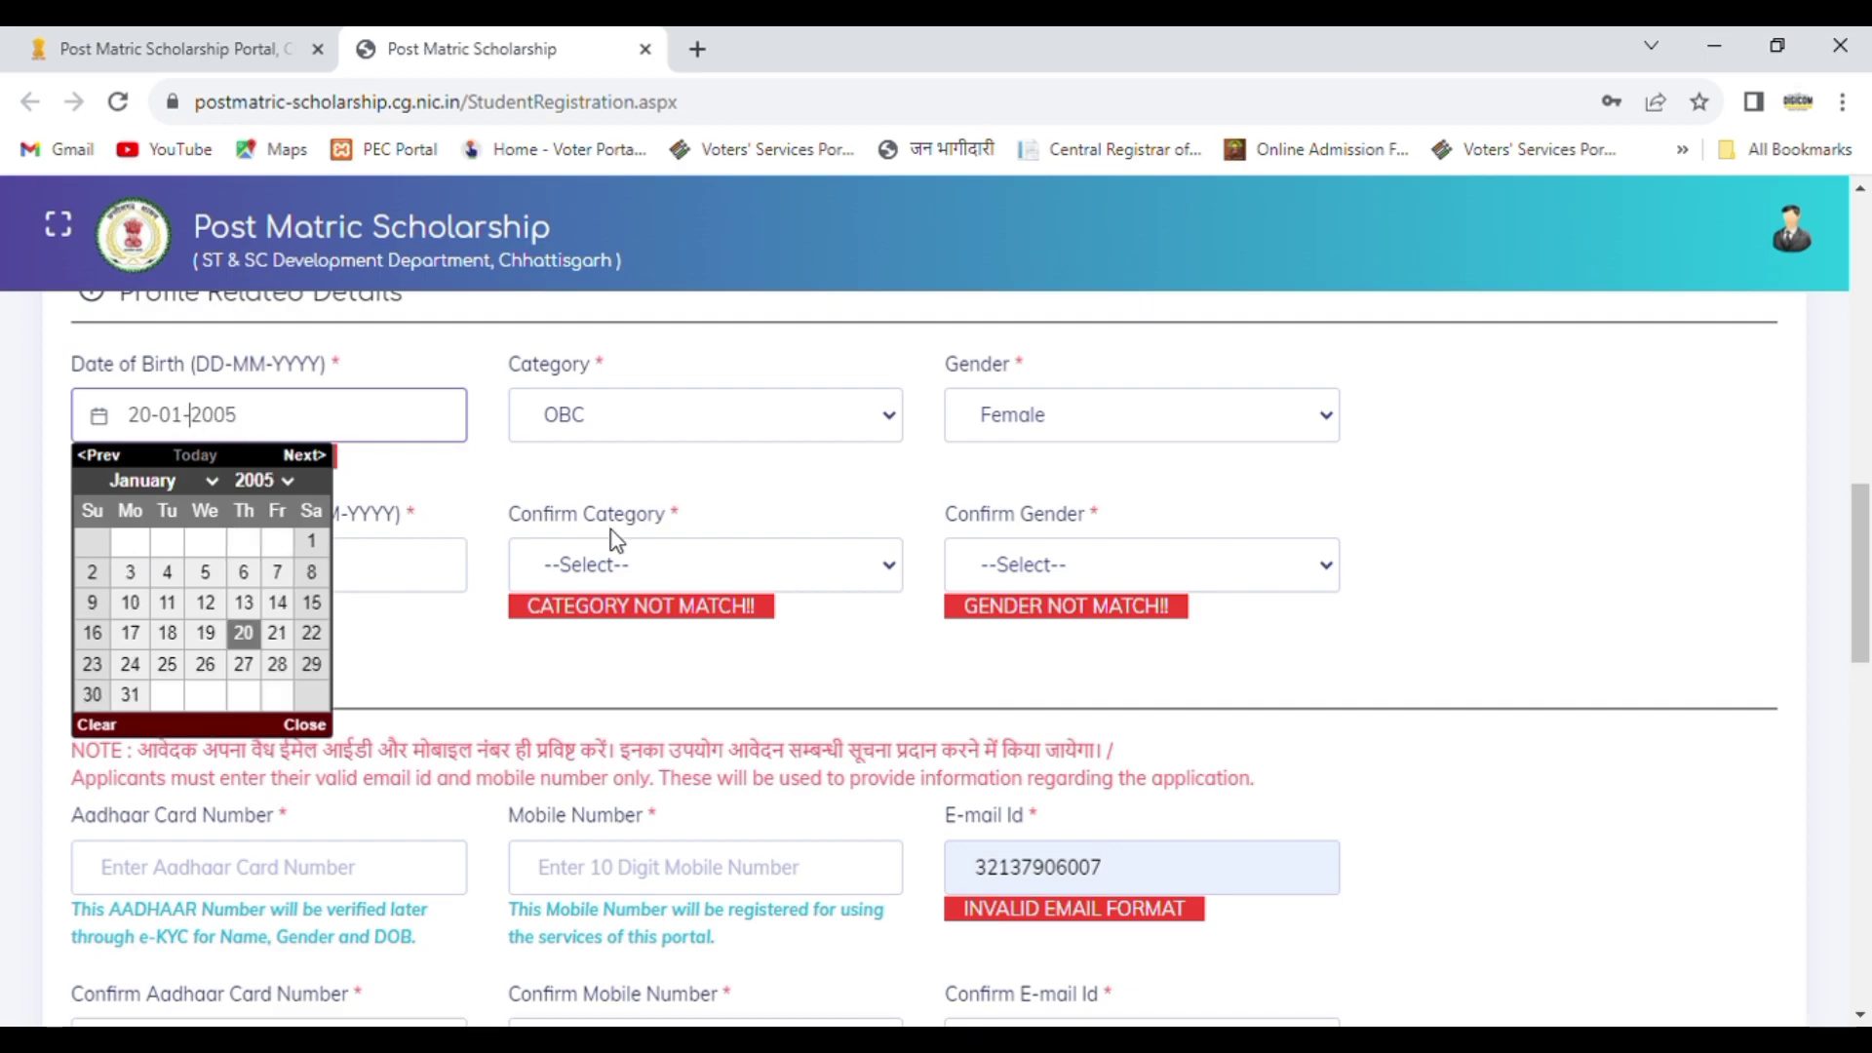
Step: Set the confirm category to OBC and the confirm gender to Female under Profile Related Details
left_click(639, 585)
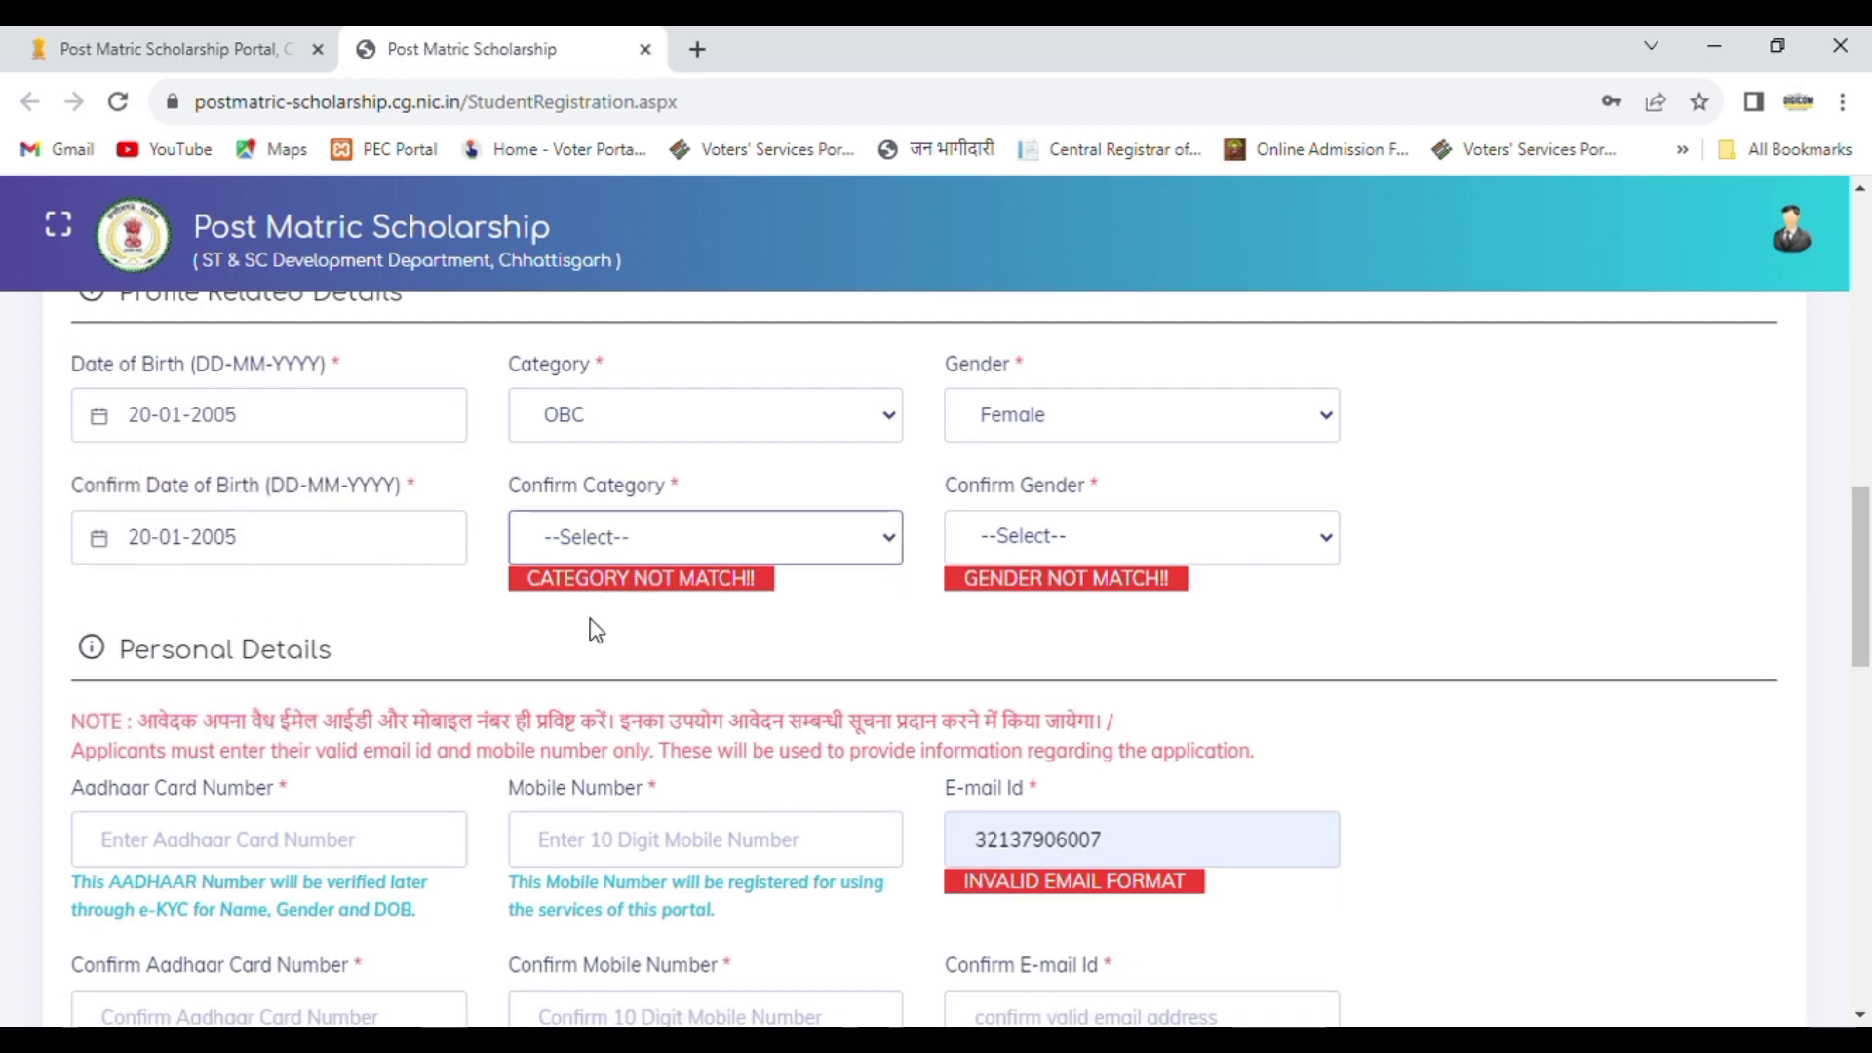
key("o")
left_click(1109, 556)
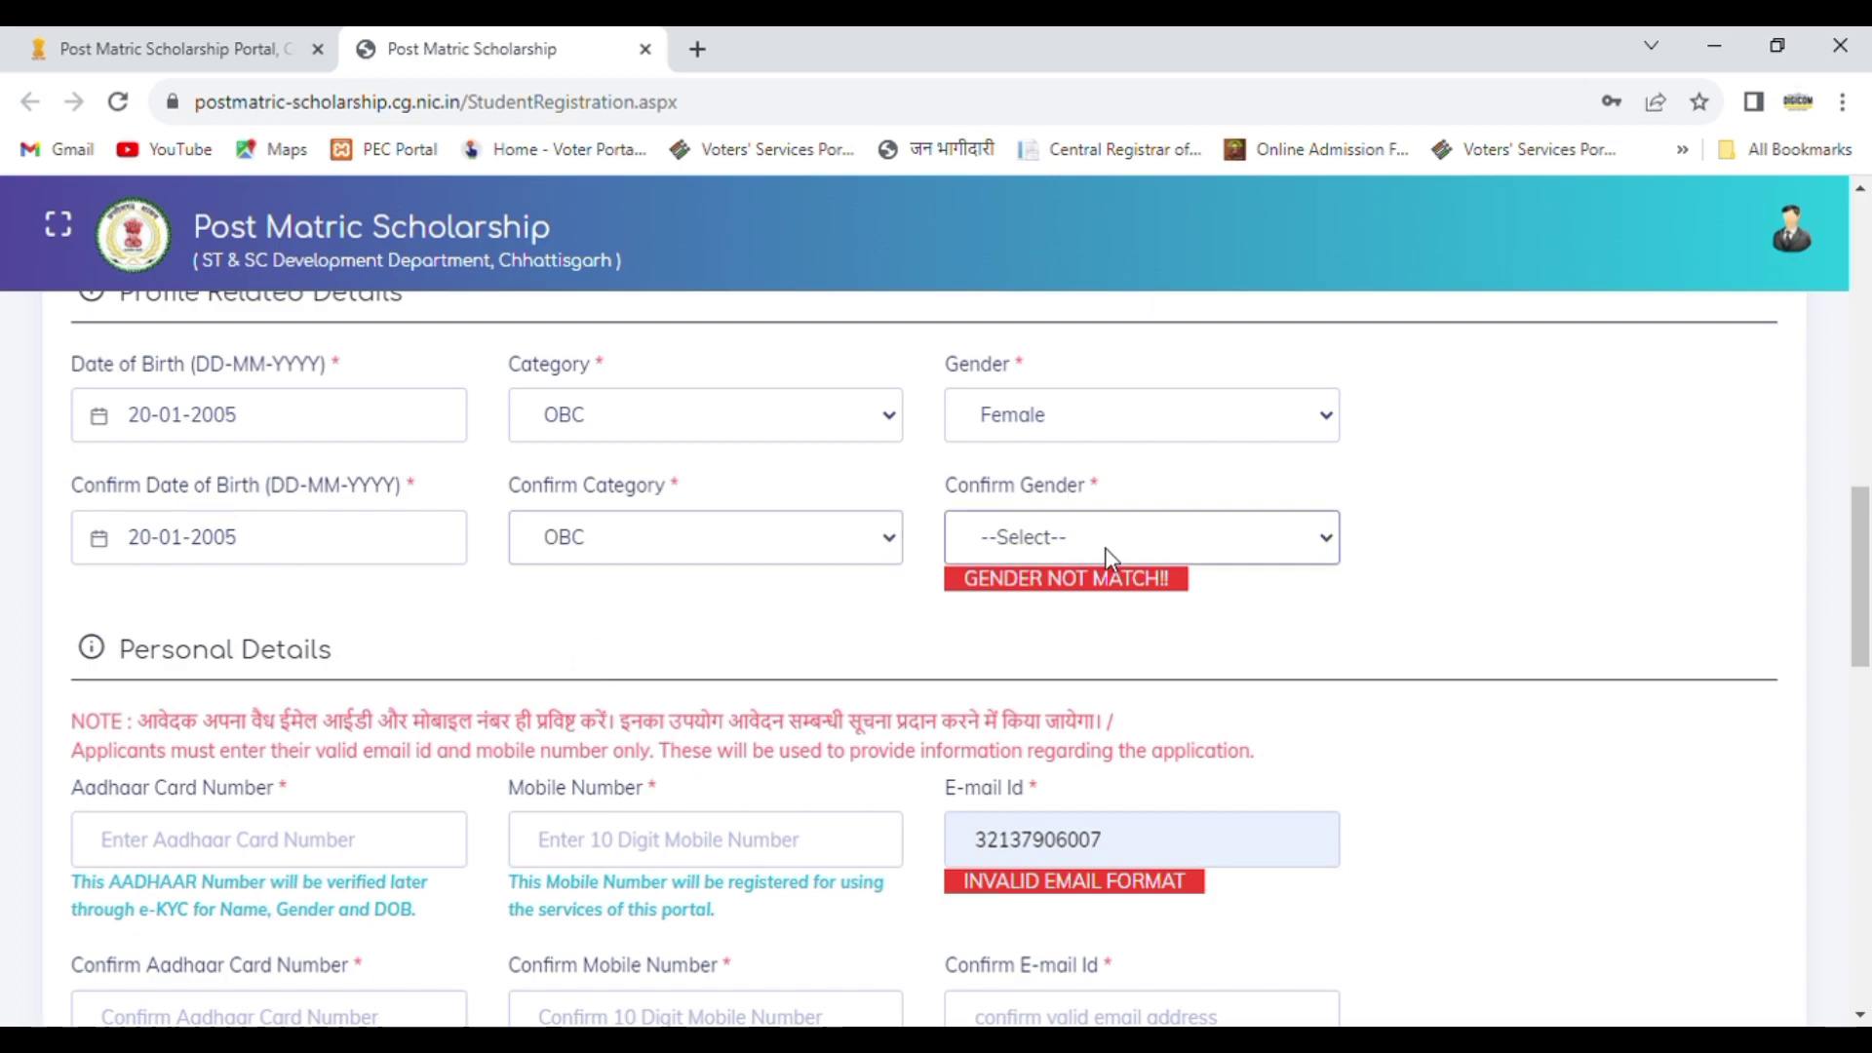
left_click(1048, 624)
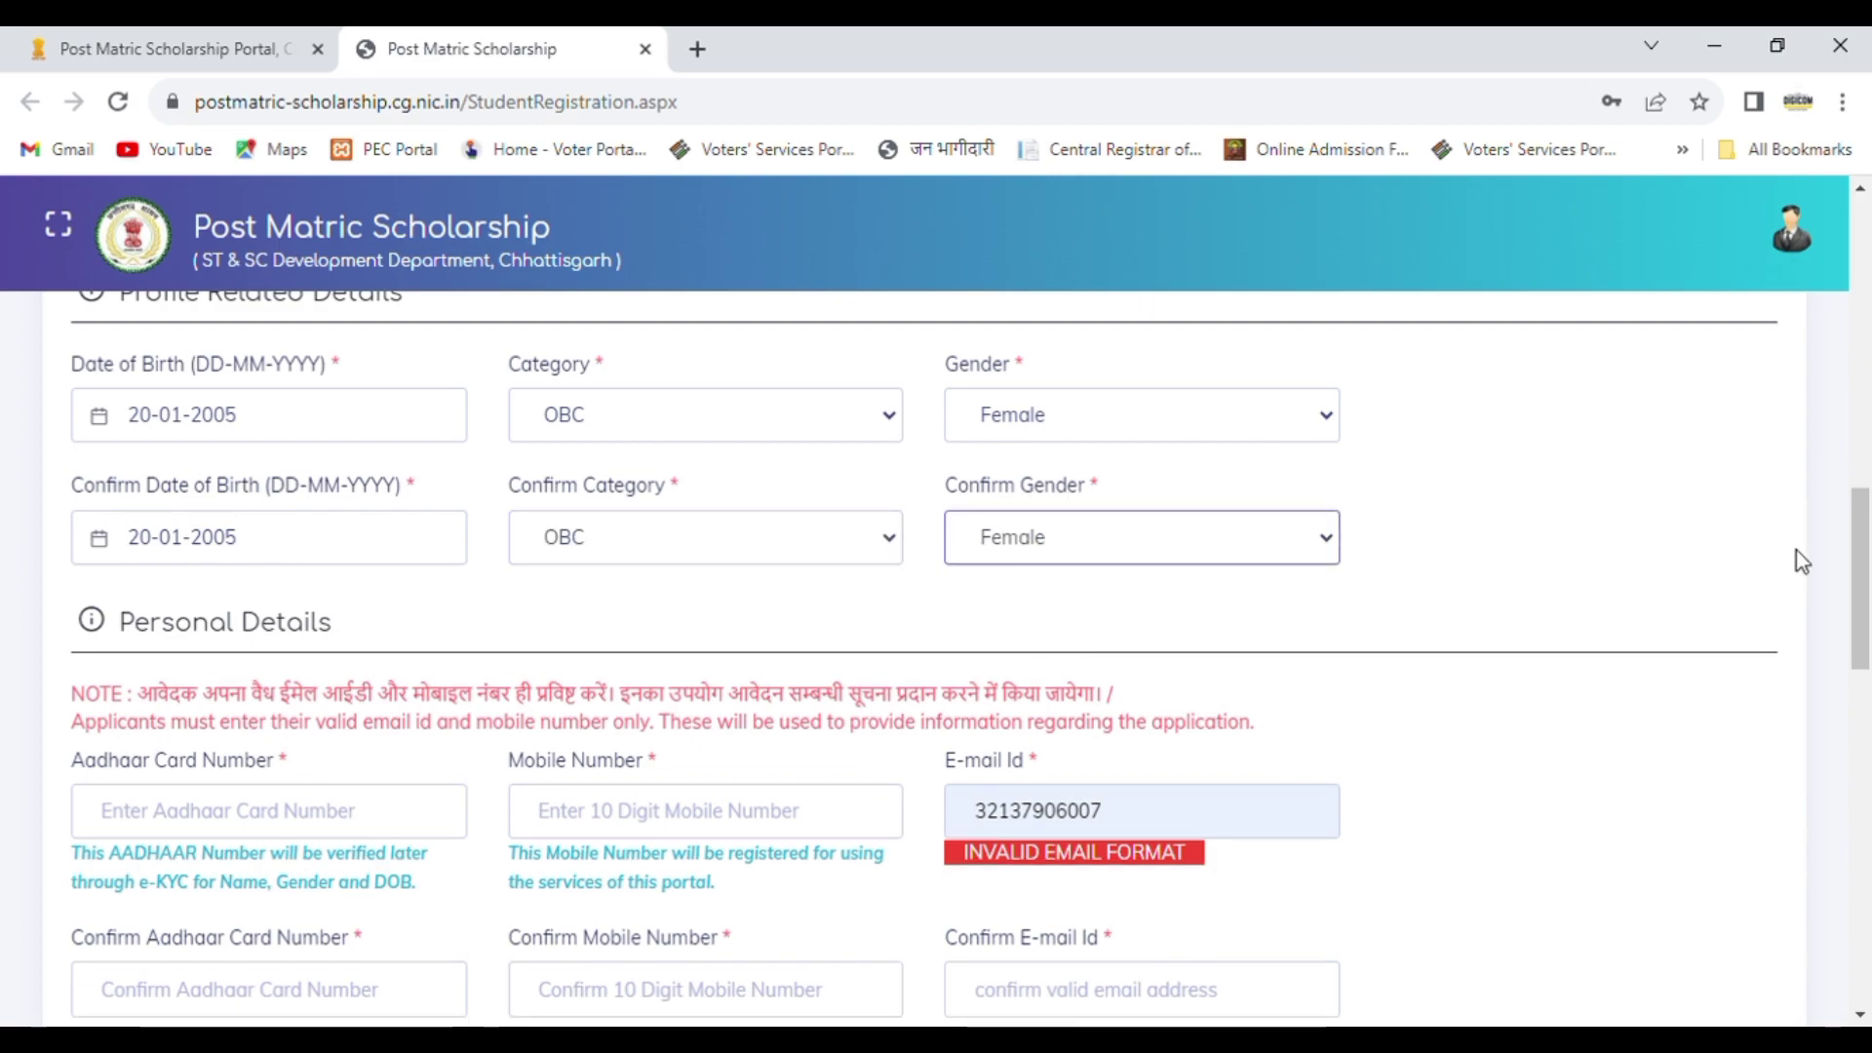
Step: Enter the student's Aadhaar card number and 10-digit mobile number under Personal Details
left_click_drag(1865, 588, 1869, 668)
left_click(233, 463)
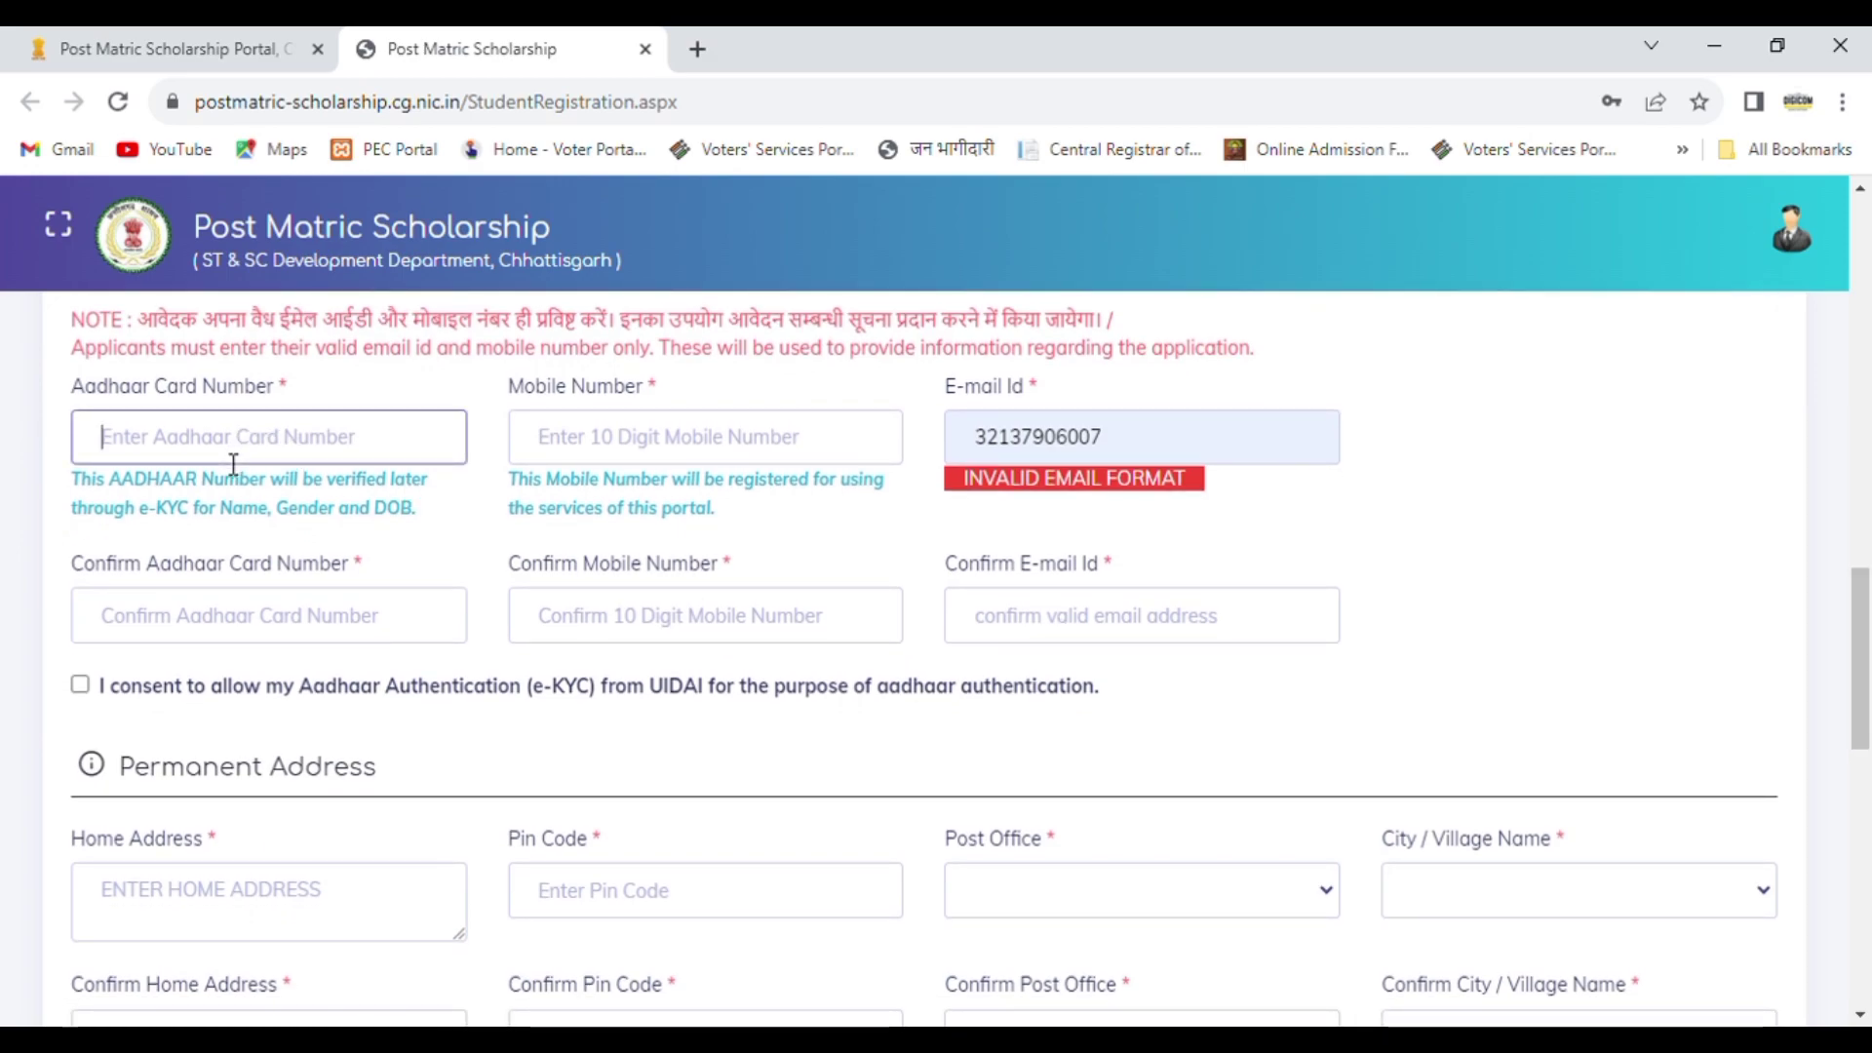
type("???????")
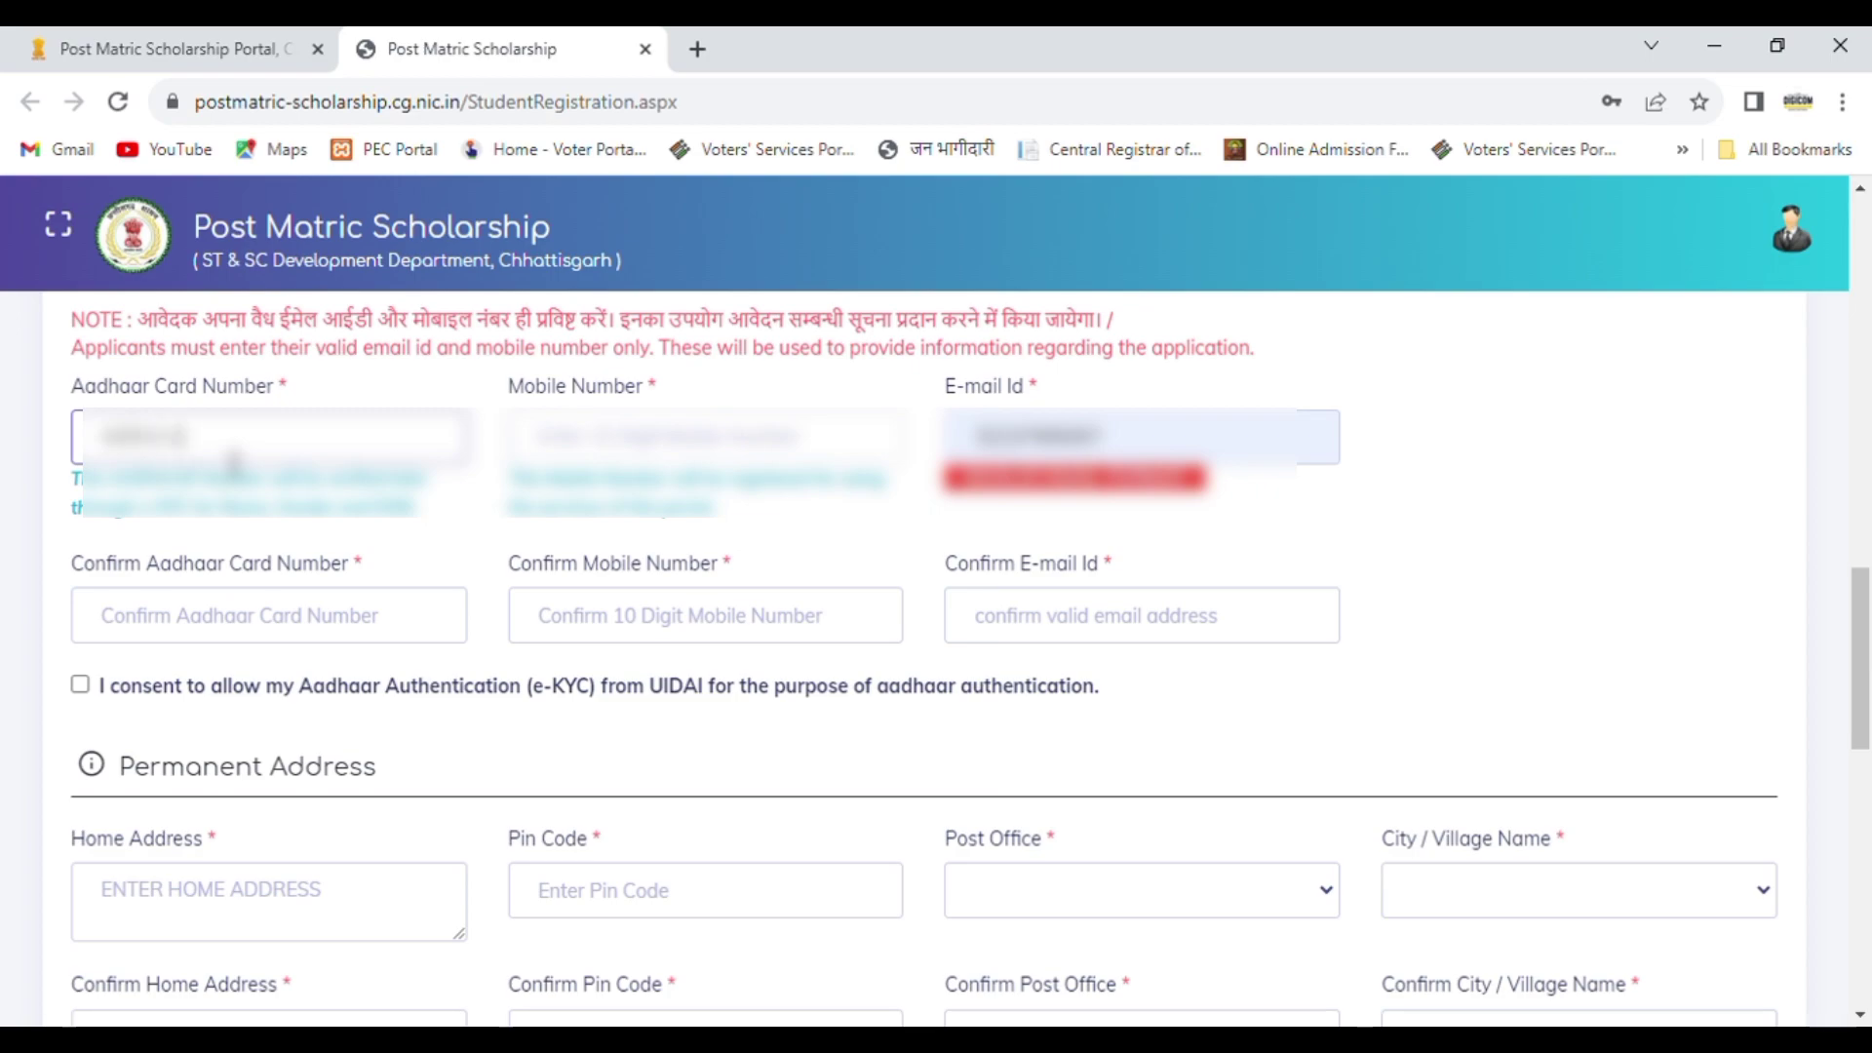
type("?????")
left_click(593, 450)
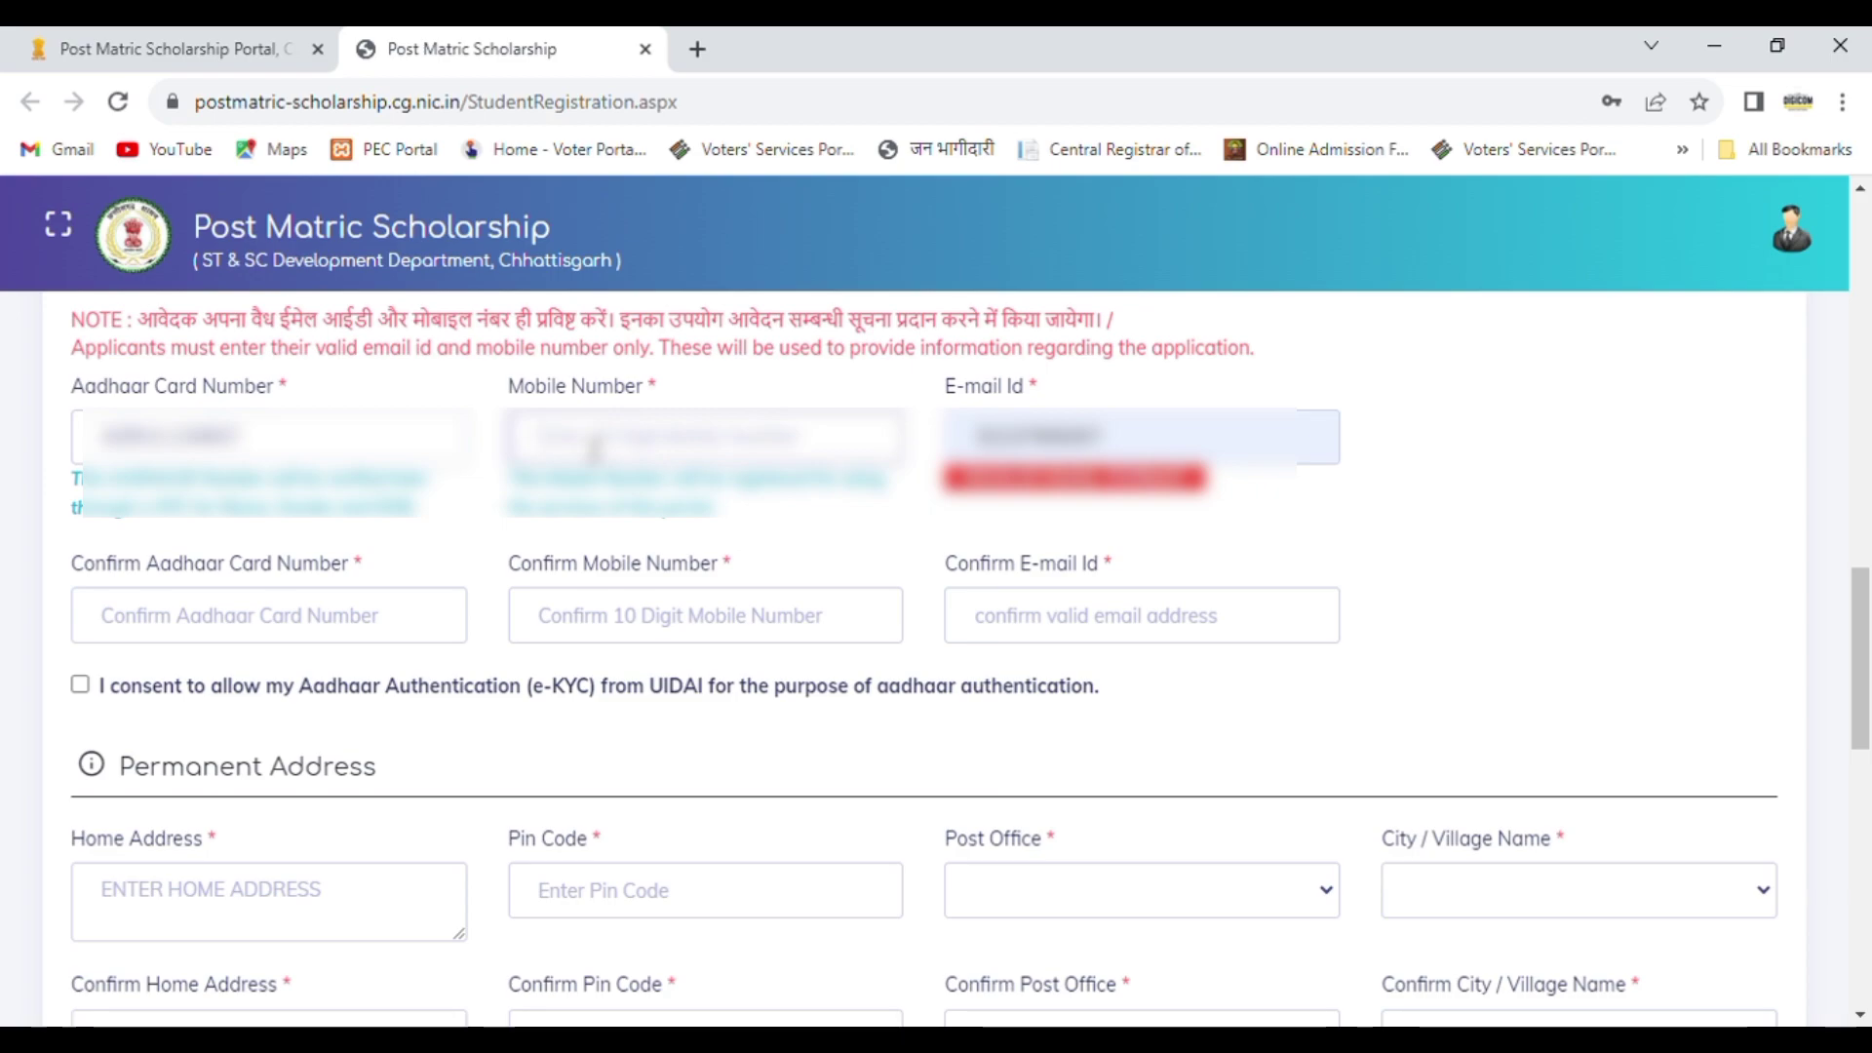
type("933")
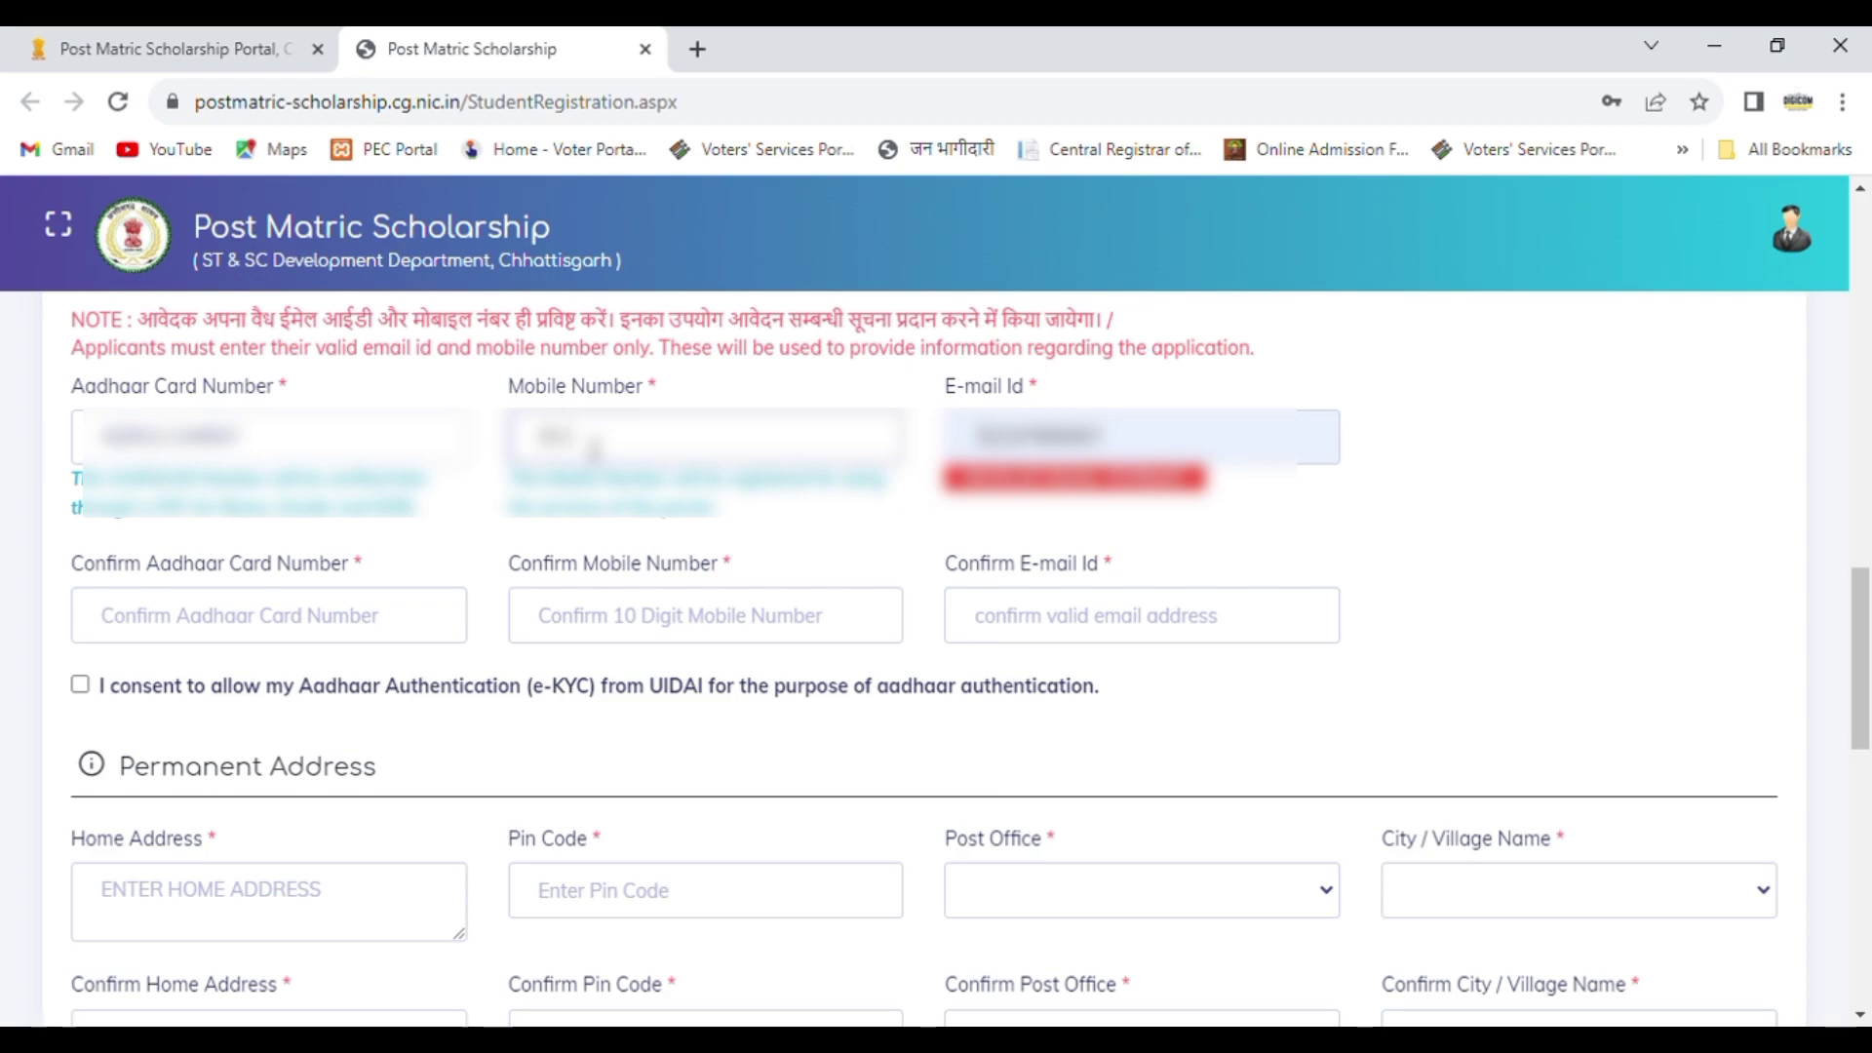
type("??????")
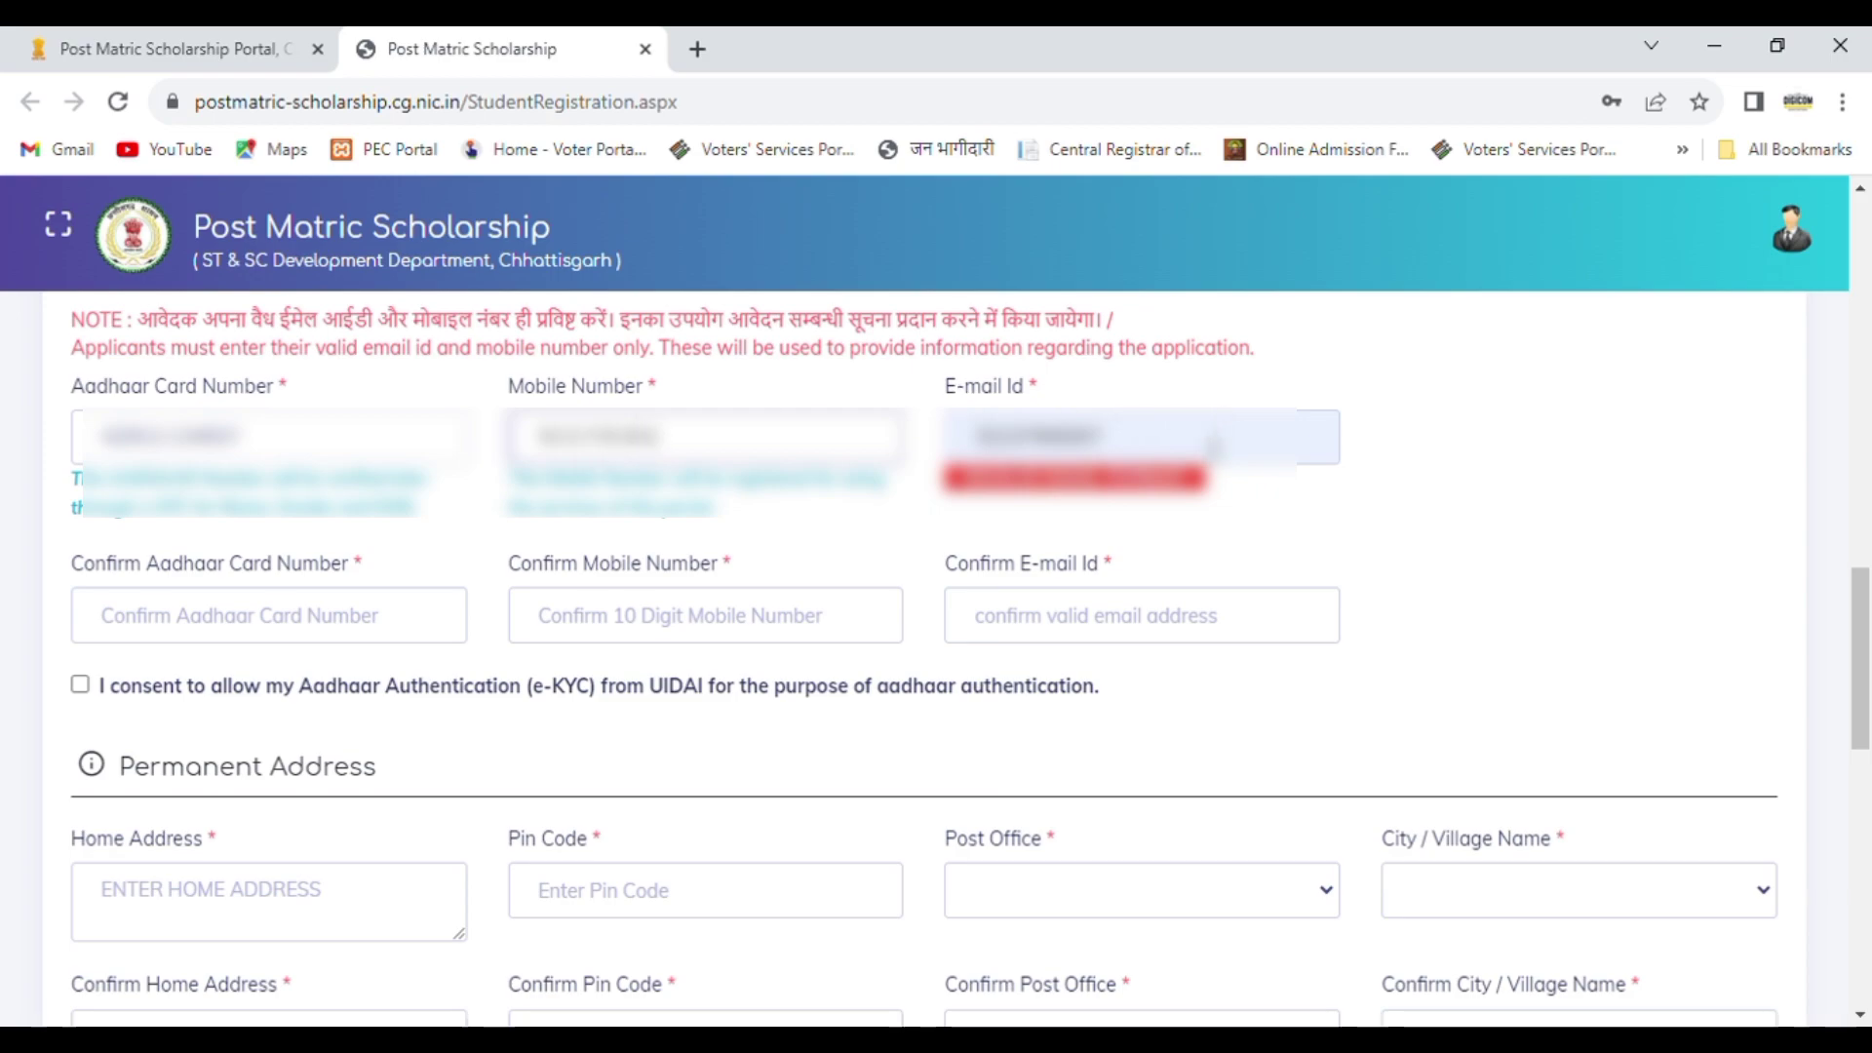
Step: Clear the invalid entry in the E-mail Id field and enter the student's e-mail address
left_click(1190, 449)
key("BackSpace")
key("BackSpace")
key("BackSpace")
key("BackSpace")
key("BackSpace")
key("BackSpace")
key("BackSpace")
key("BackSpace")
key("BackSpace")
key("BackSpace")
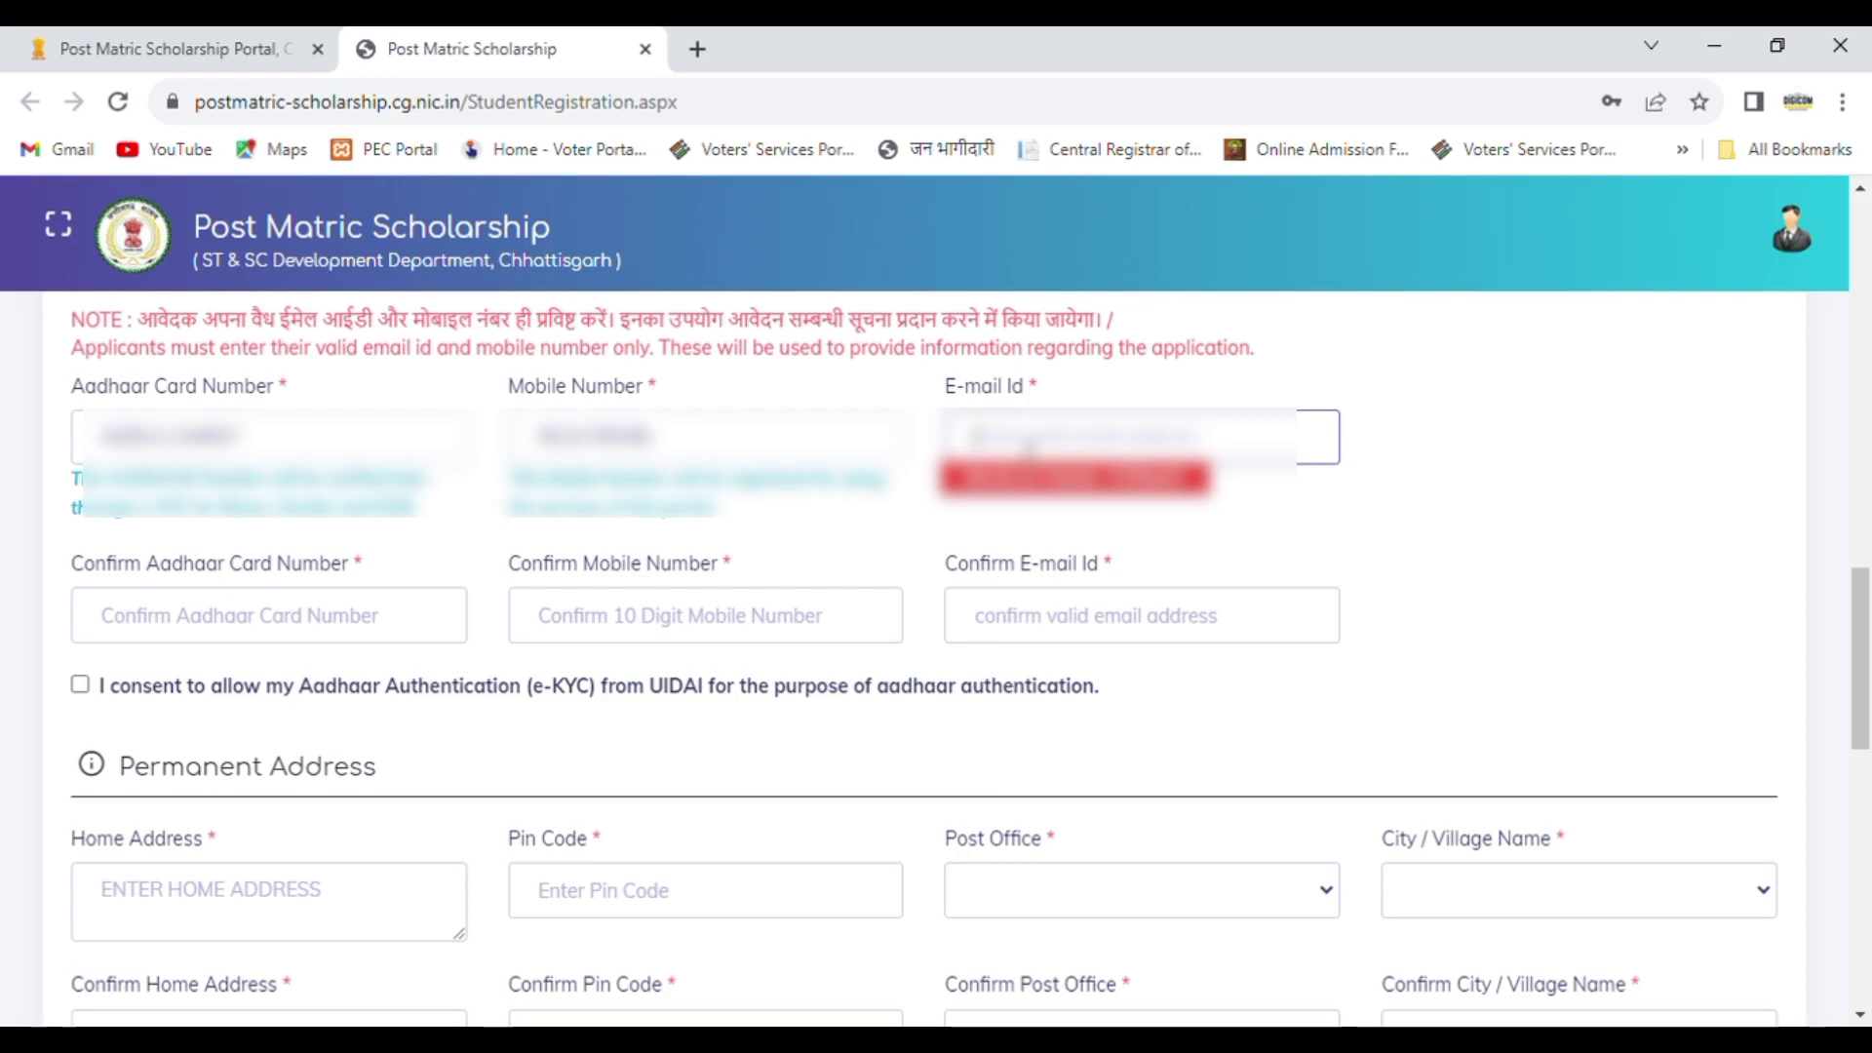
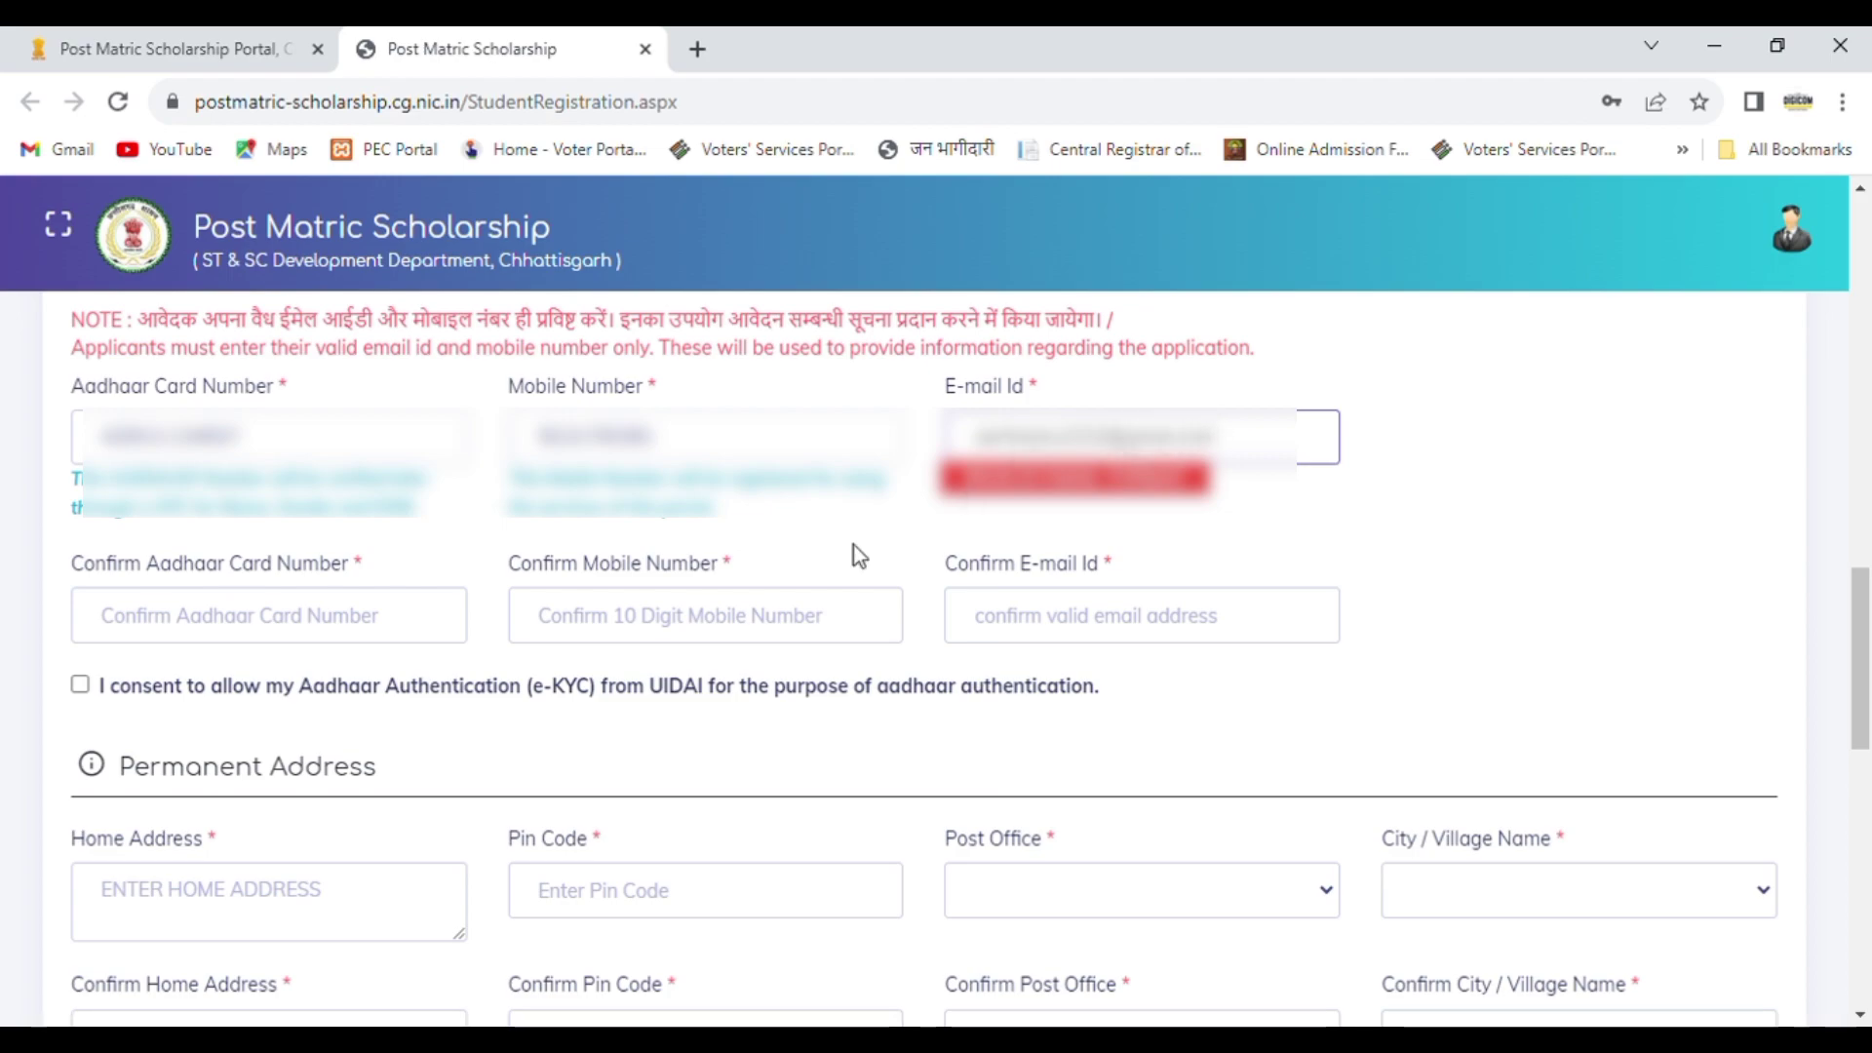
Step: Re-enter the Aadhaar card number and the mobile number in their confirmation fields
left_click(185, 644)
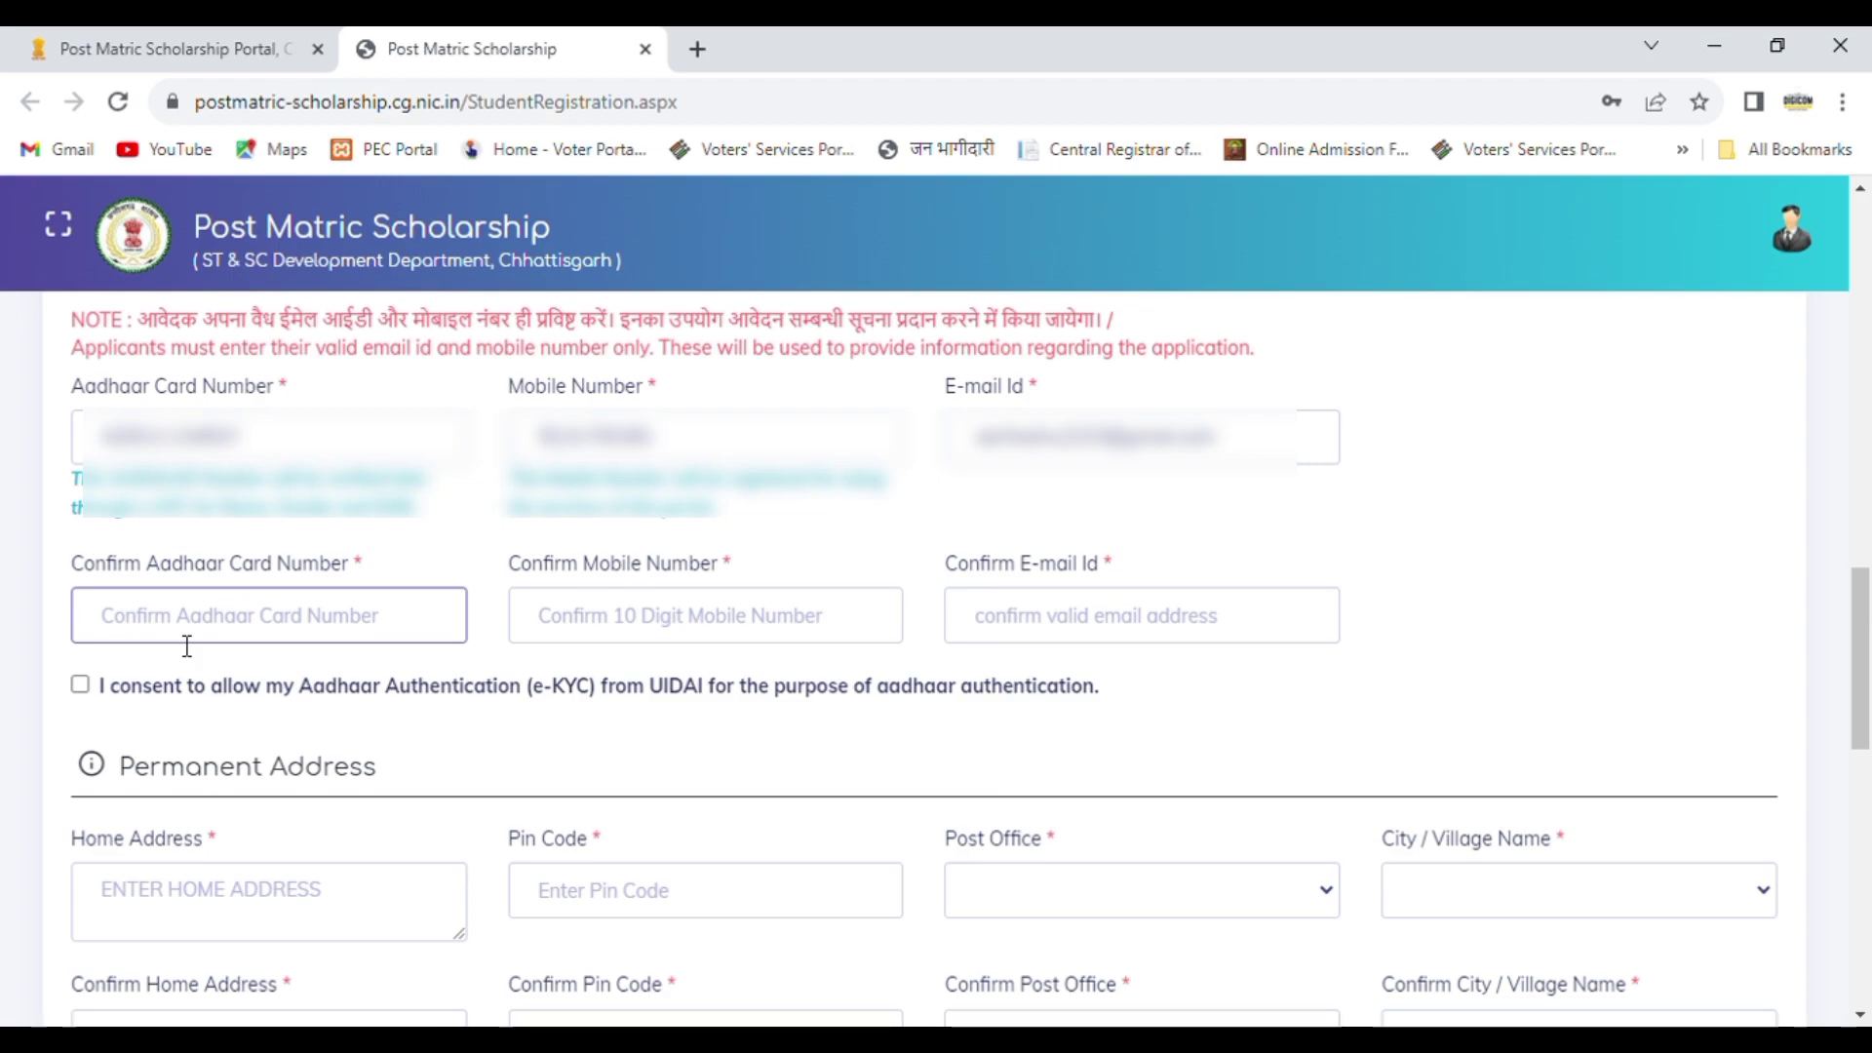
type("420")
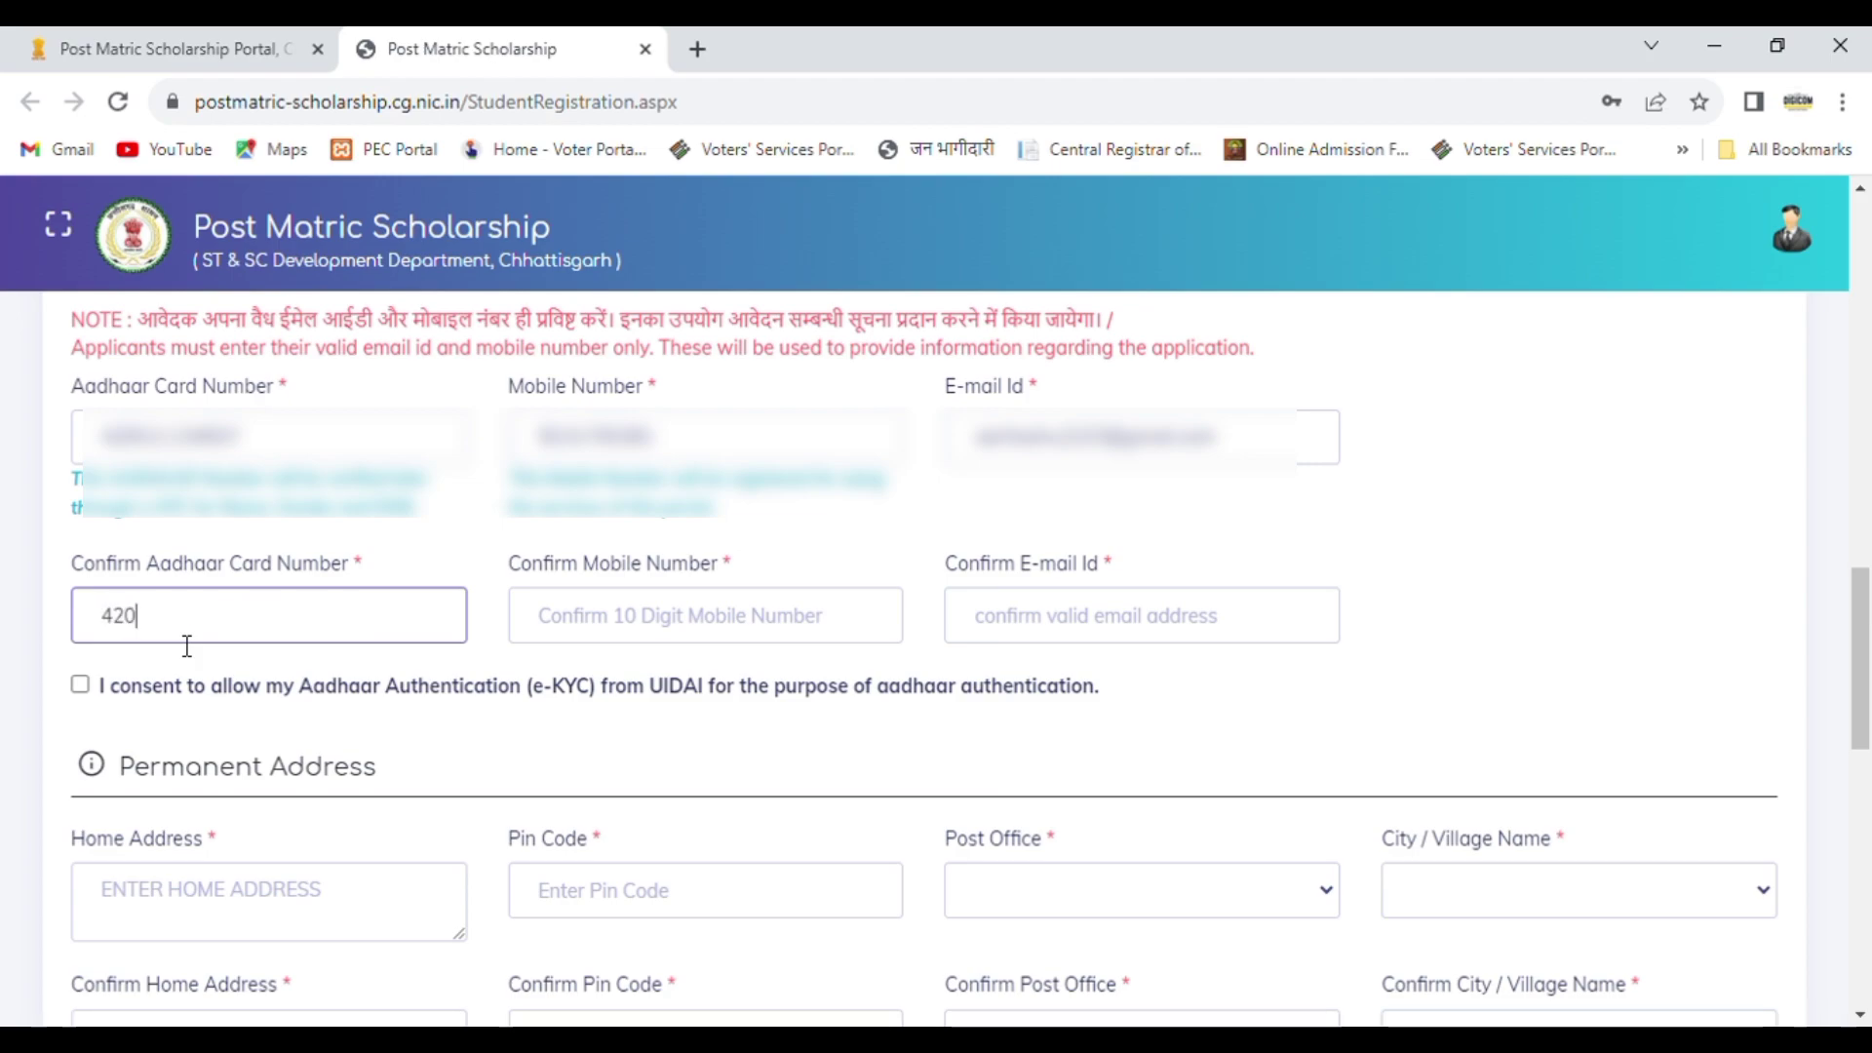
type("??????")
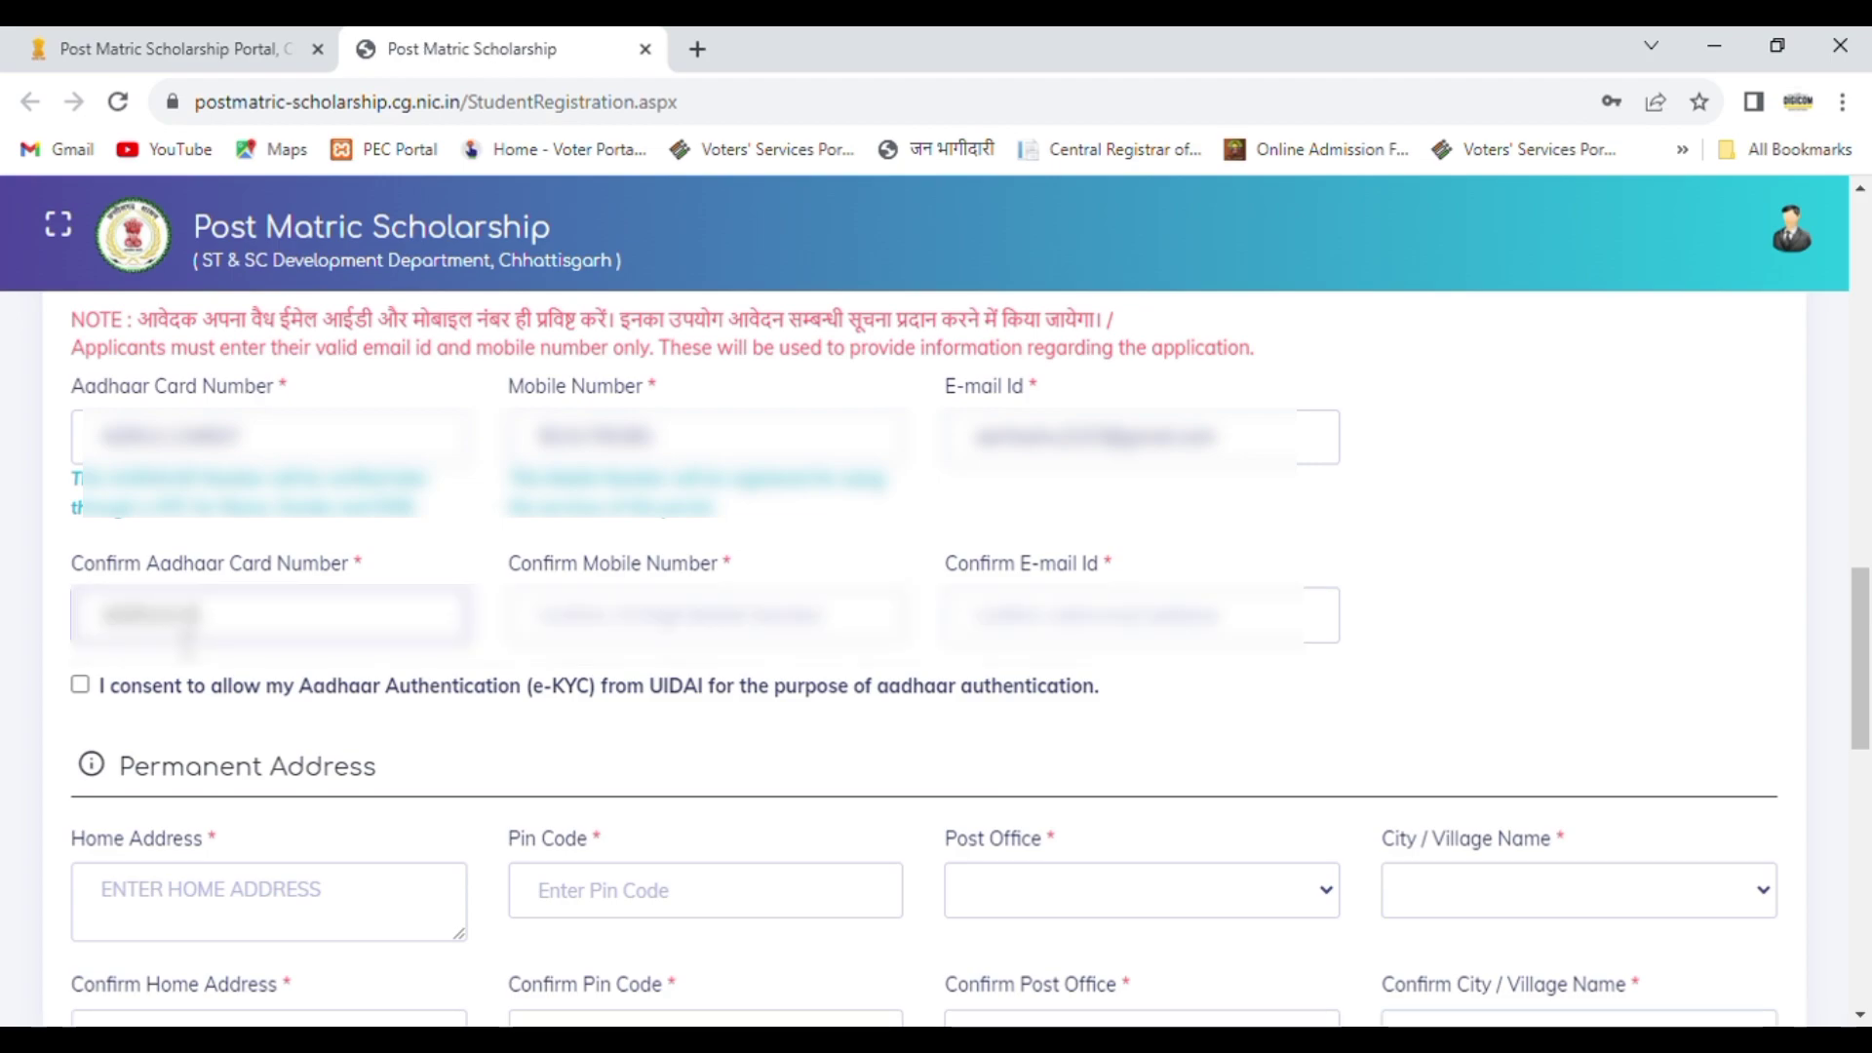
type("??")
key("Tab")
type("????")
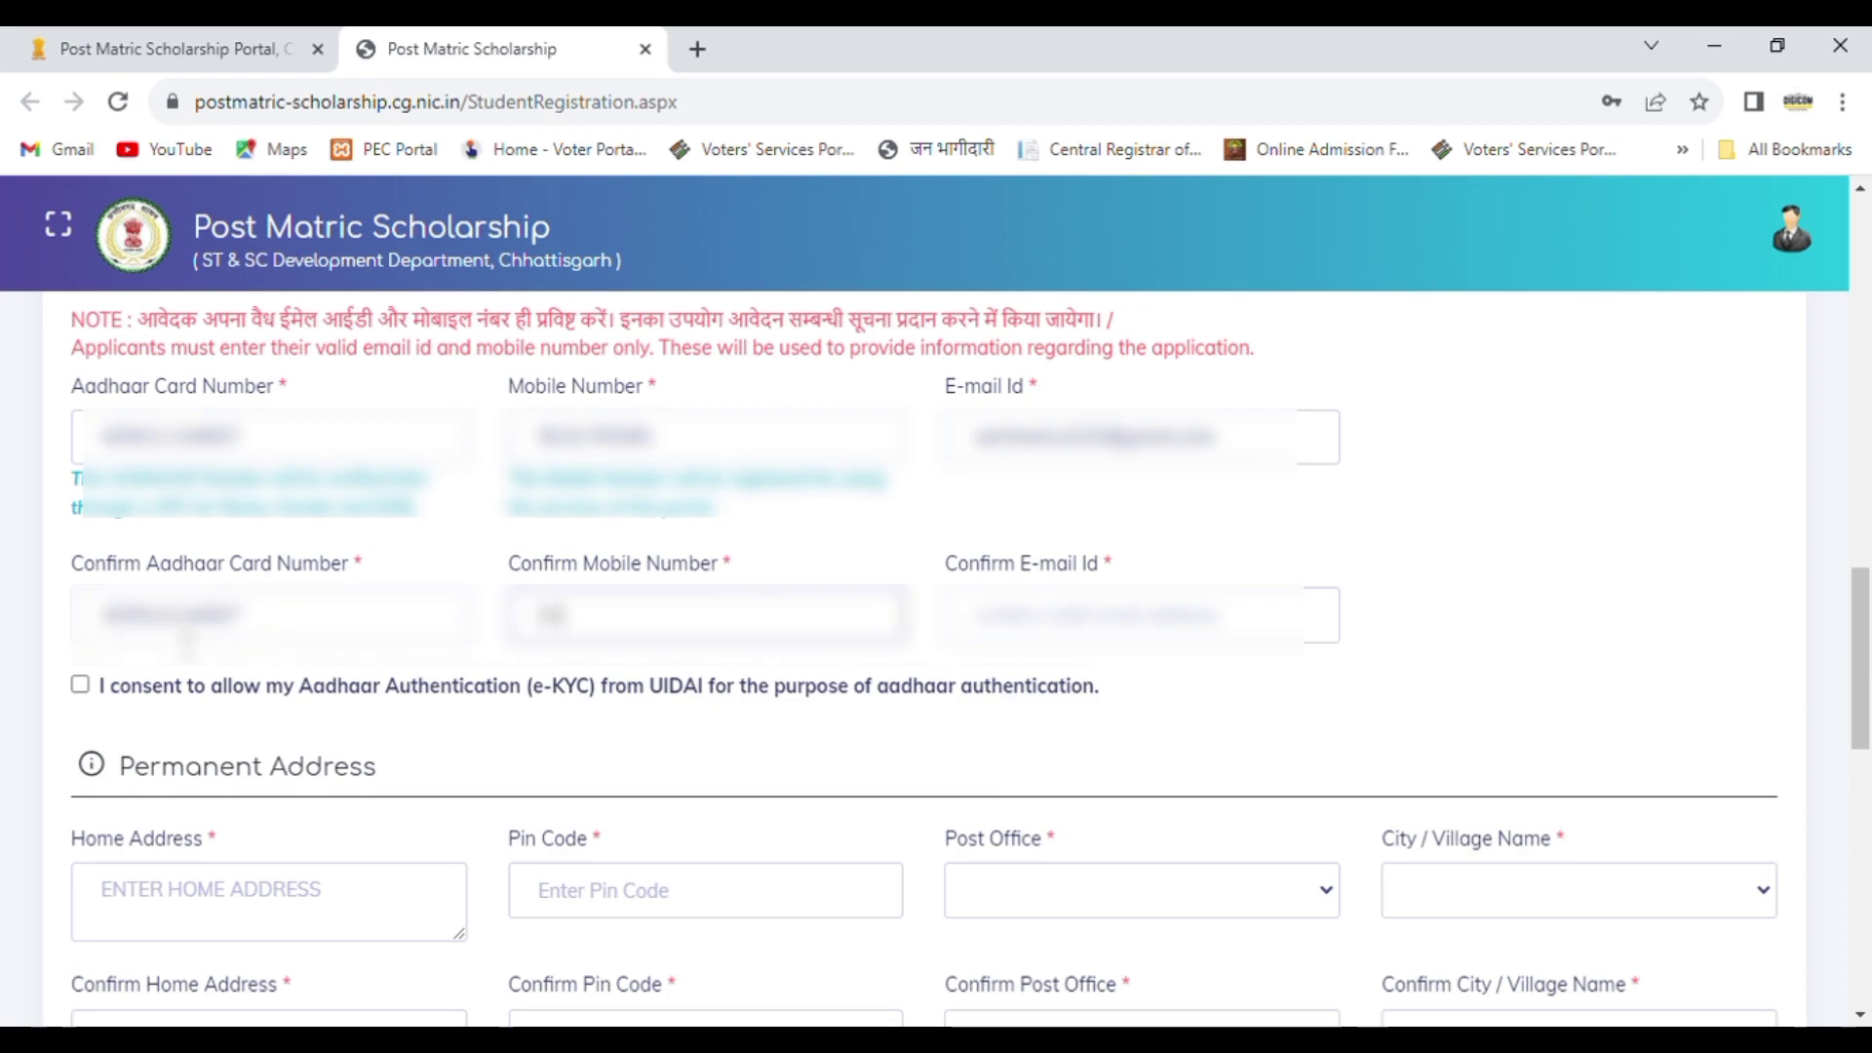
type("????????")
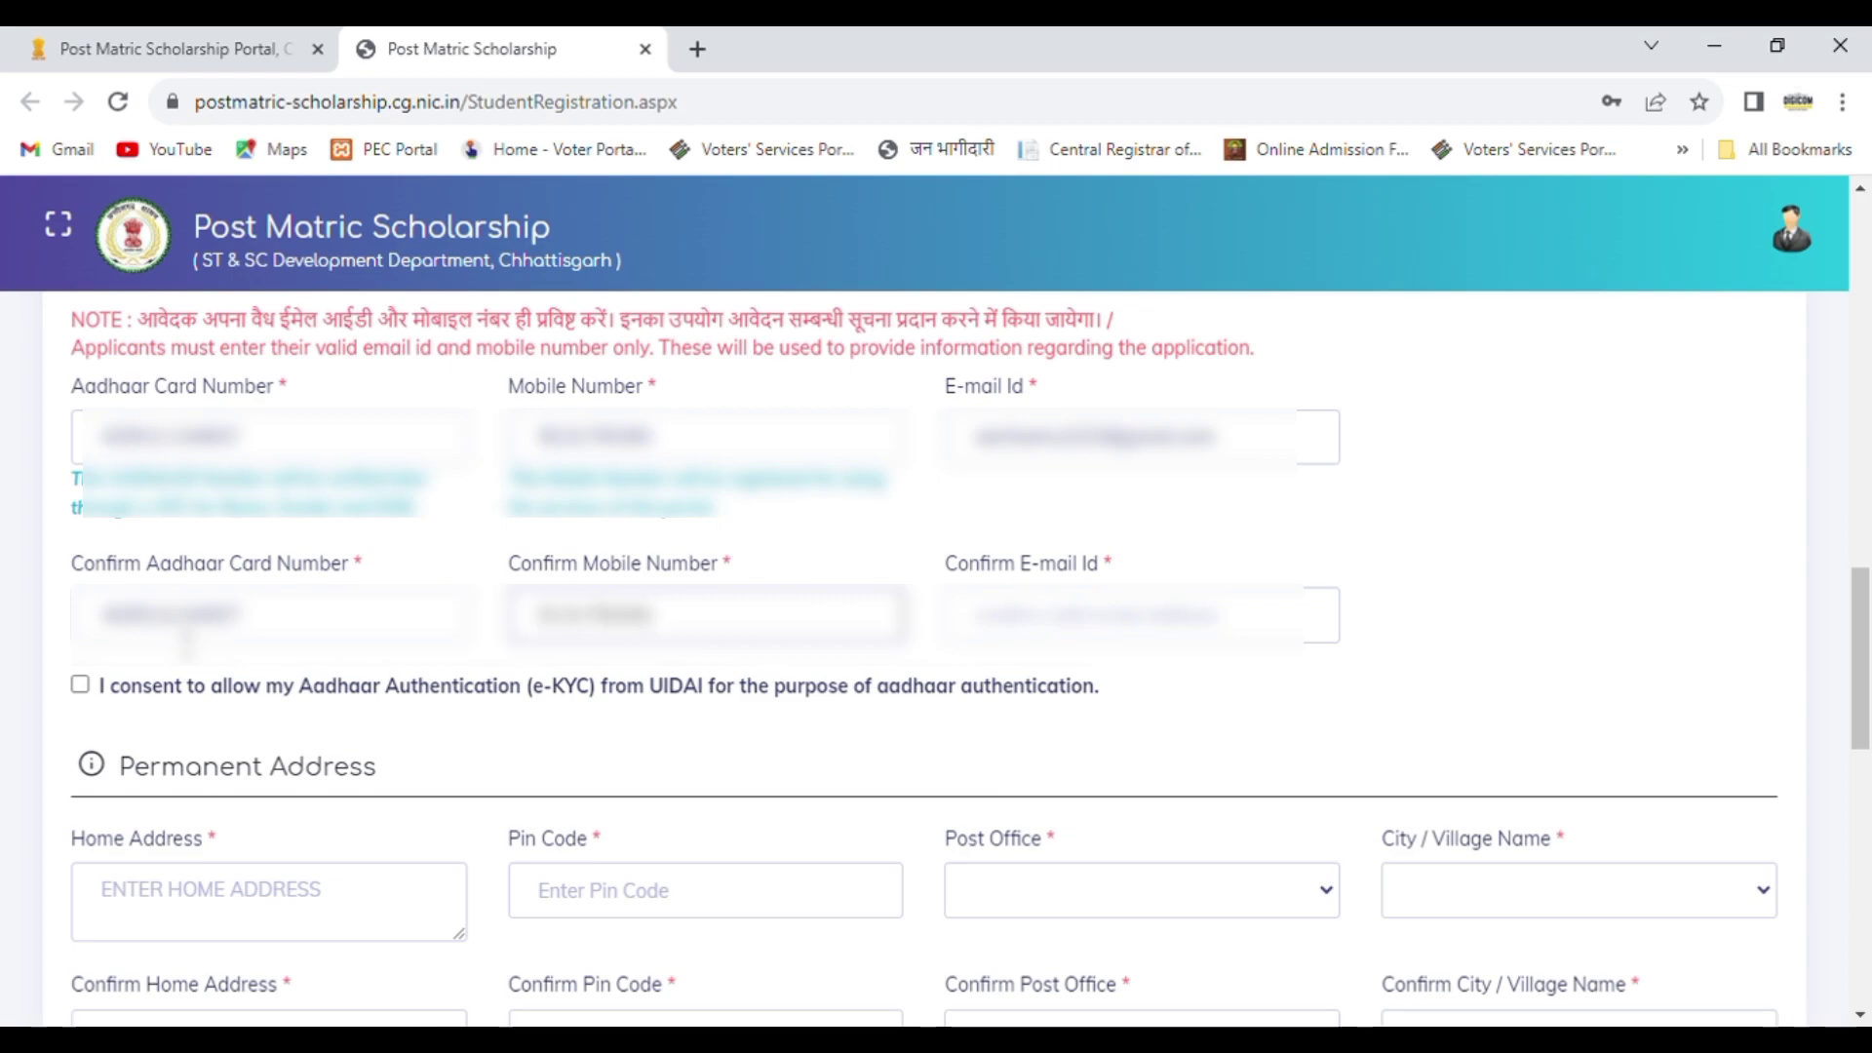
Step: Re-enter the student's e-mail address as confirmation and give consent to Aadhaar authentication (e-KYC) from UIDAI
key("Tab")
type("???")
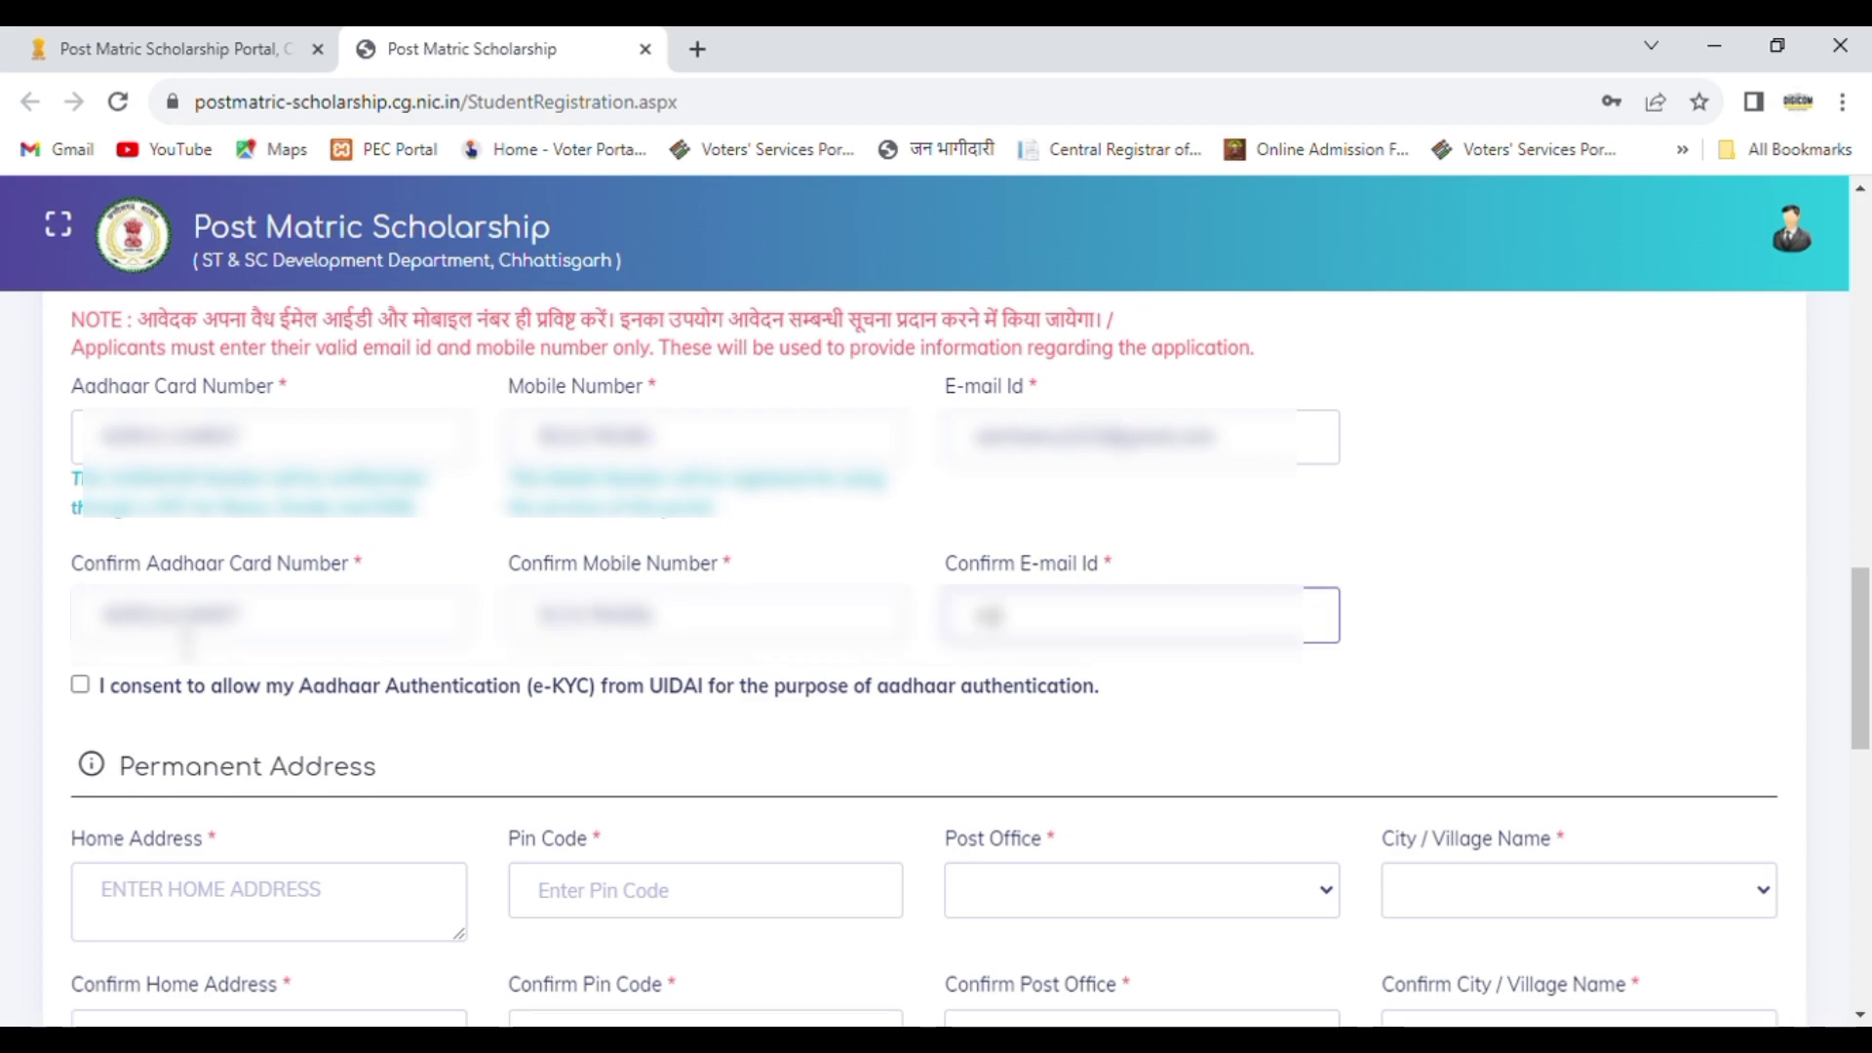
type("??")
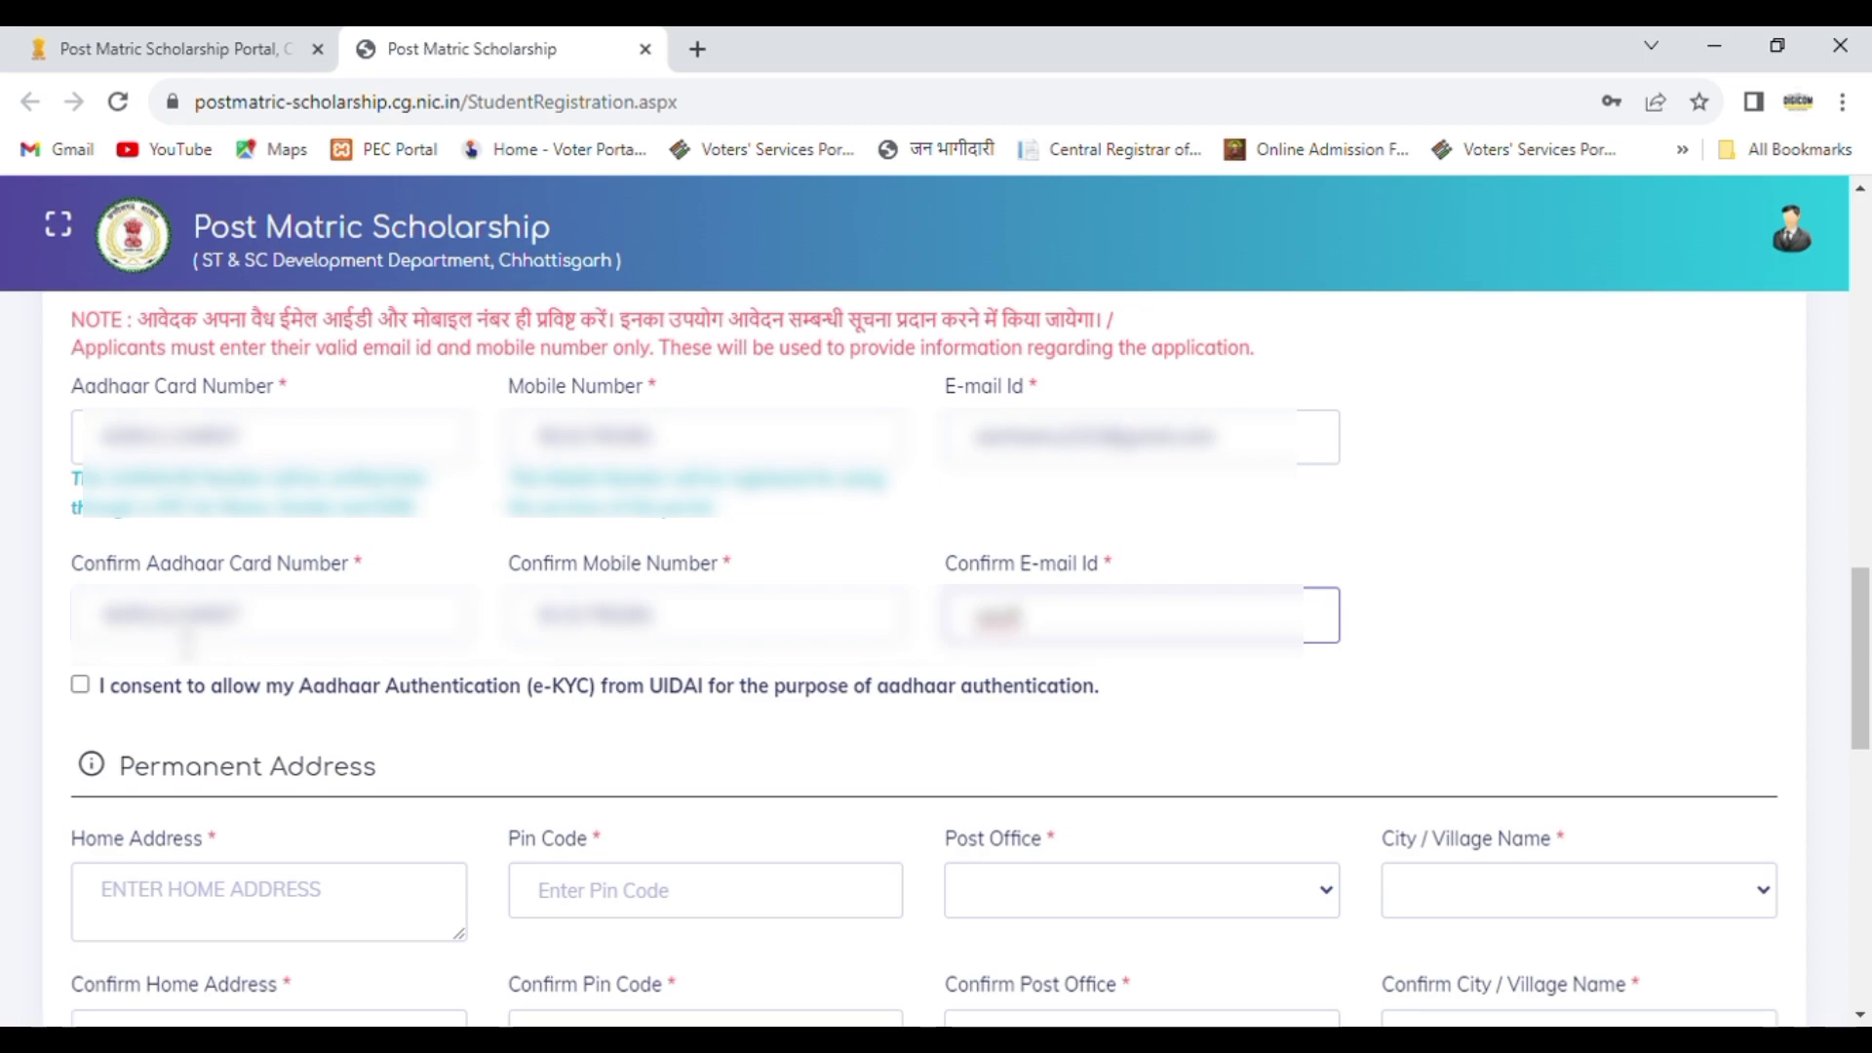
type("????")
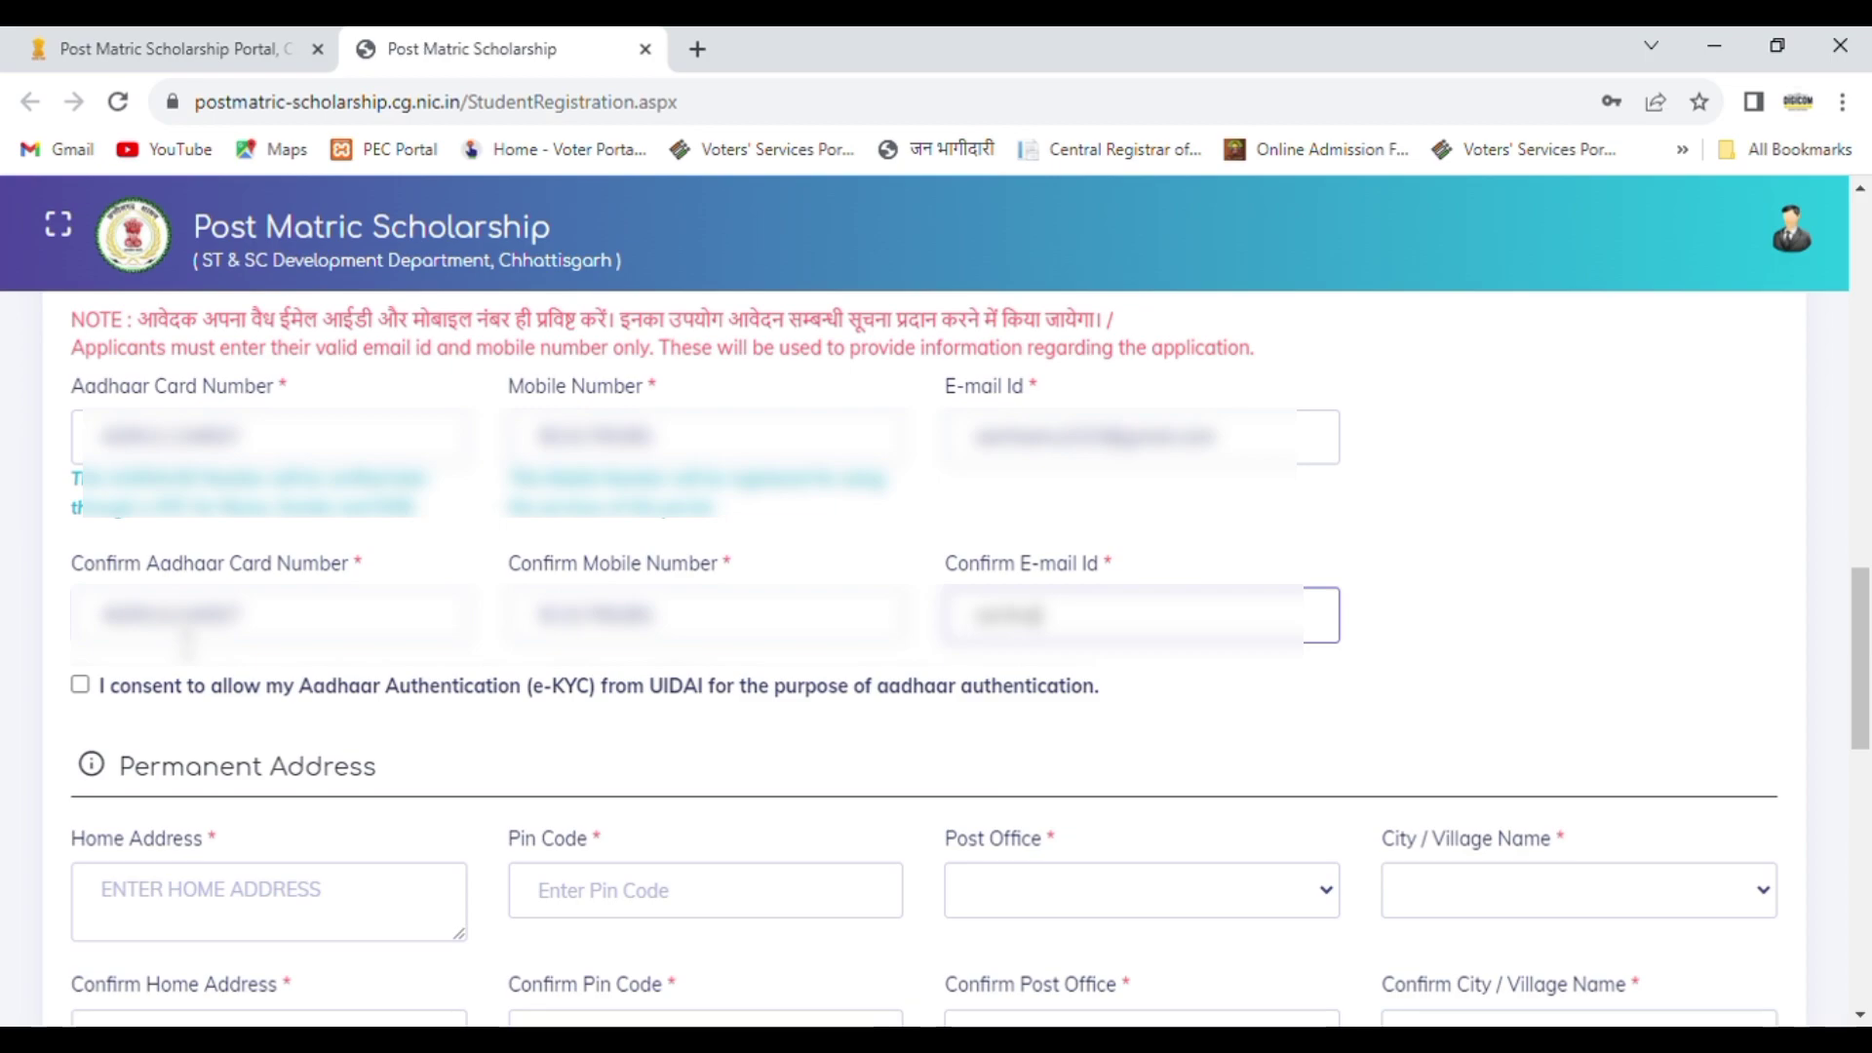
type("????????????")
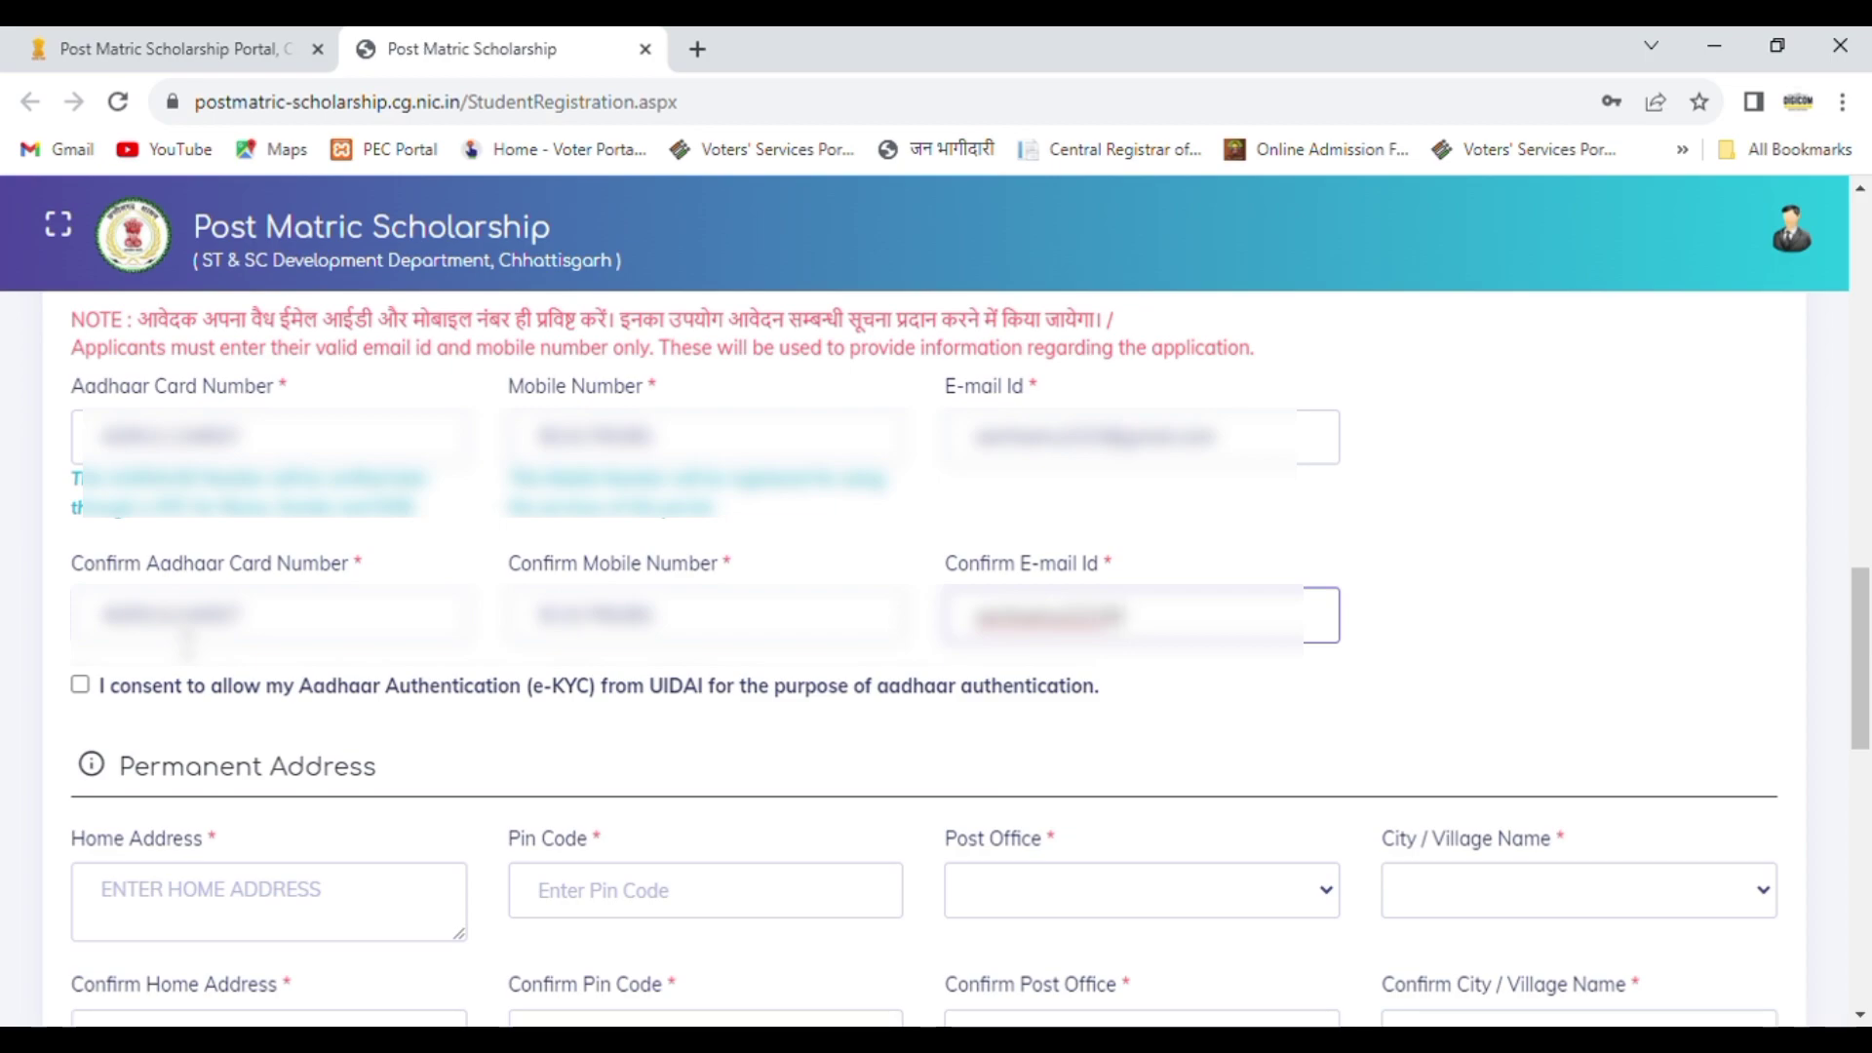
type("???")
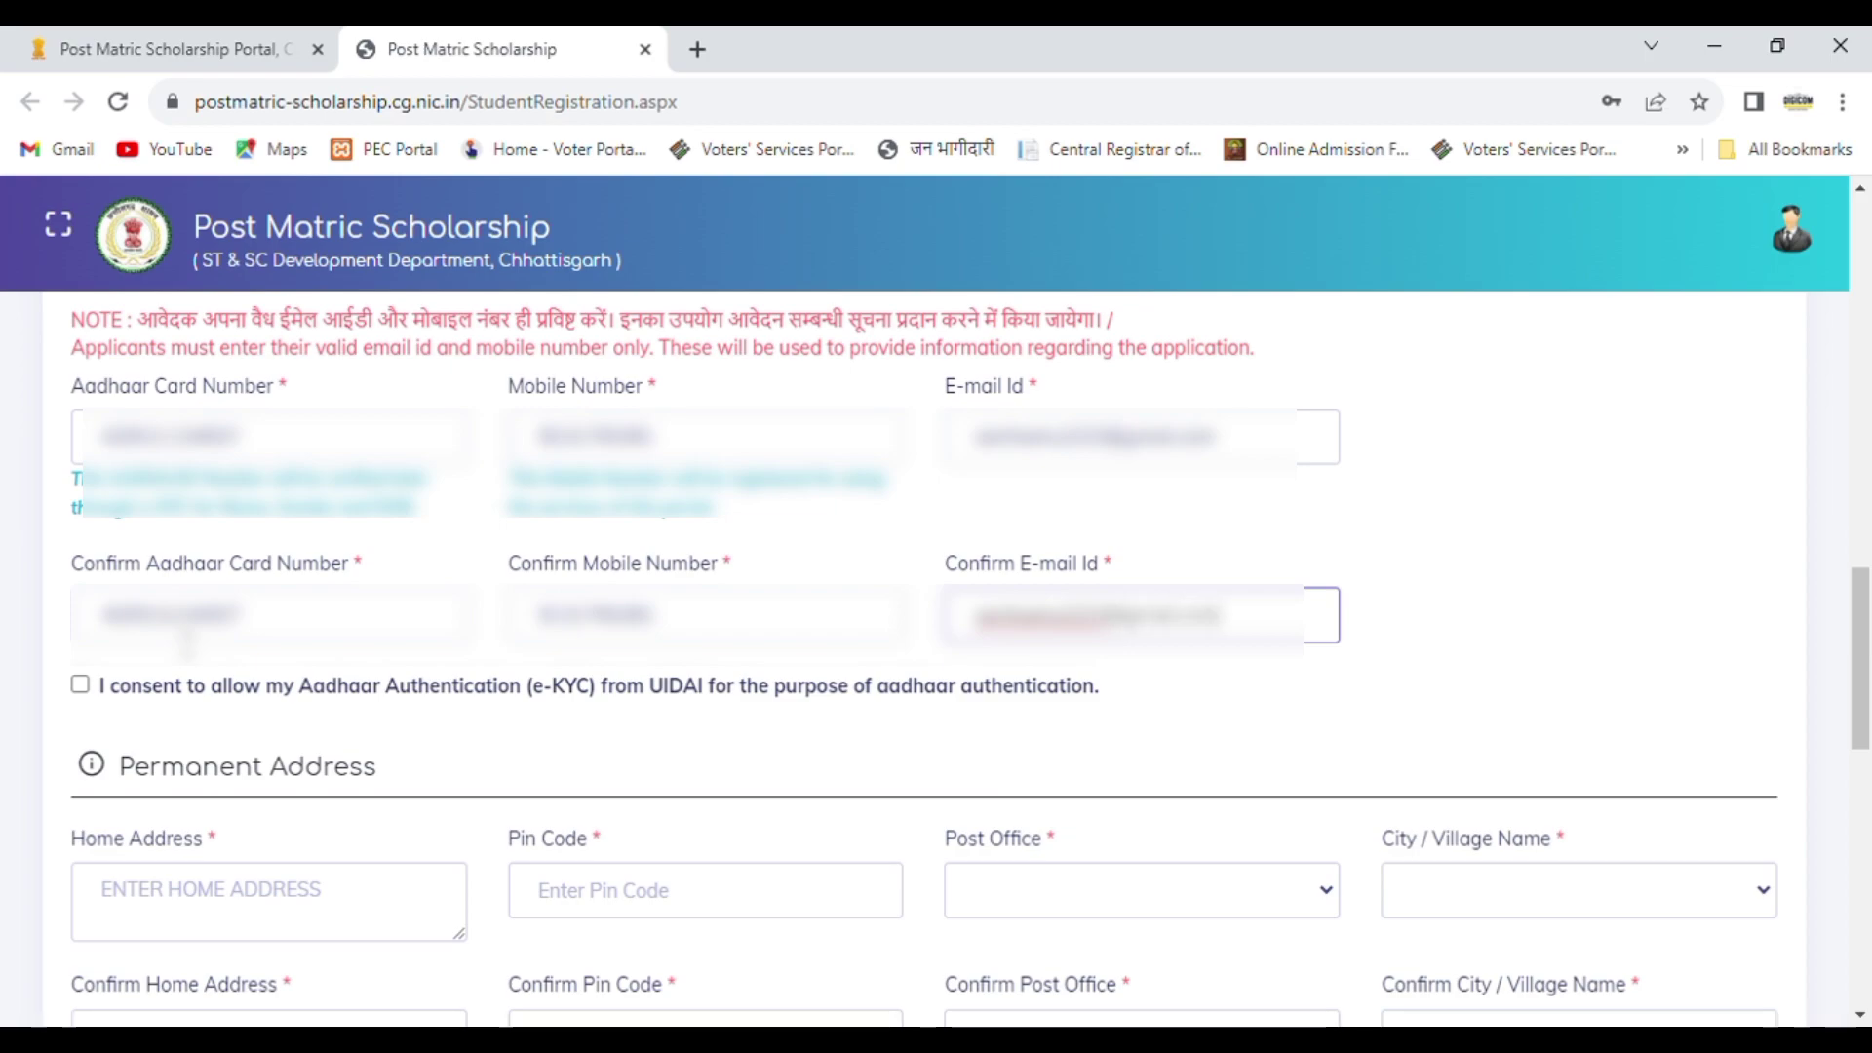
left_click(80, 686)
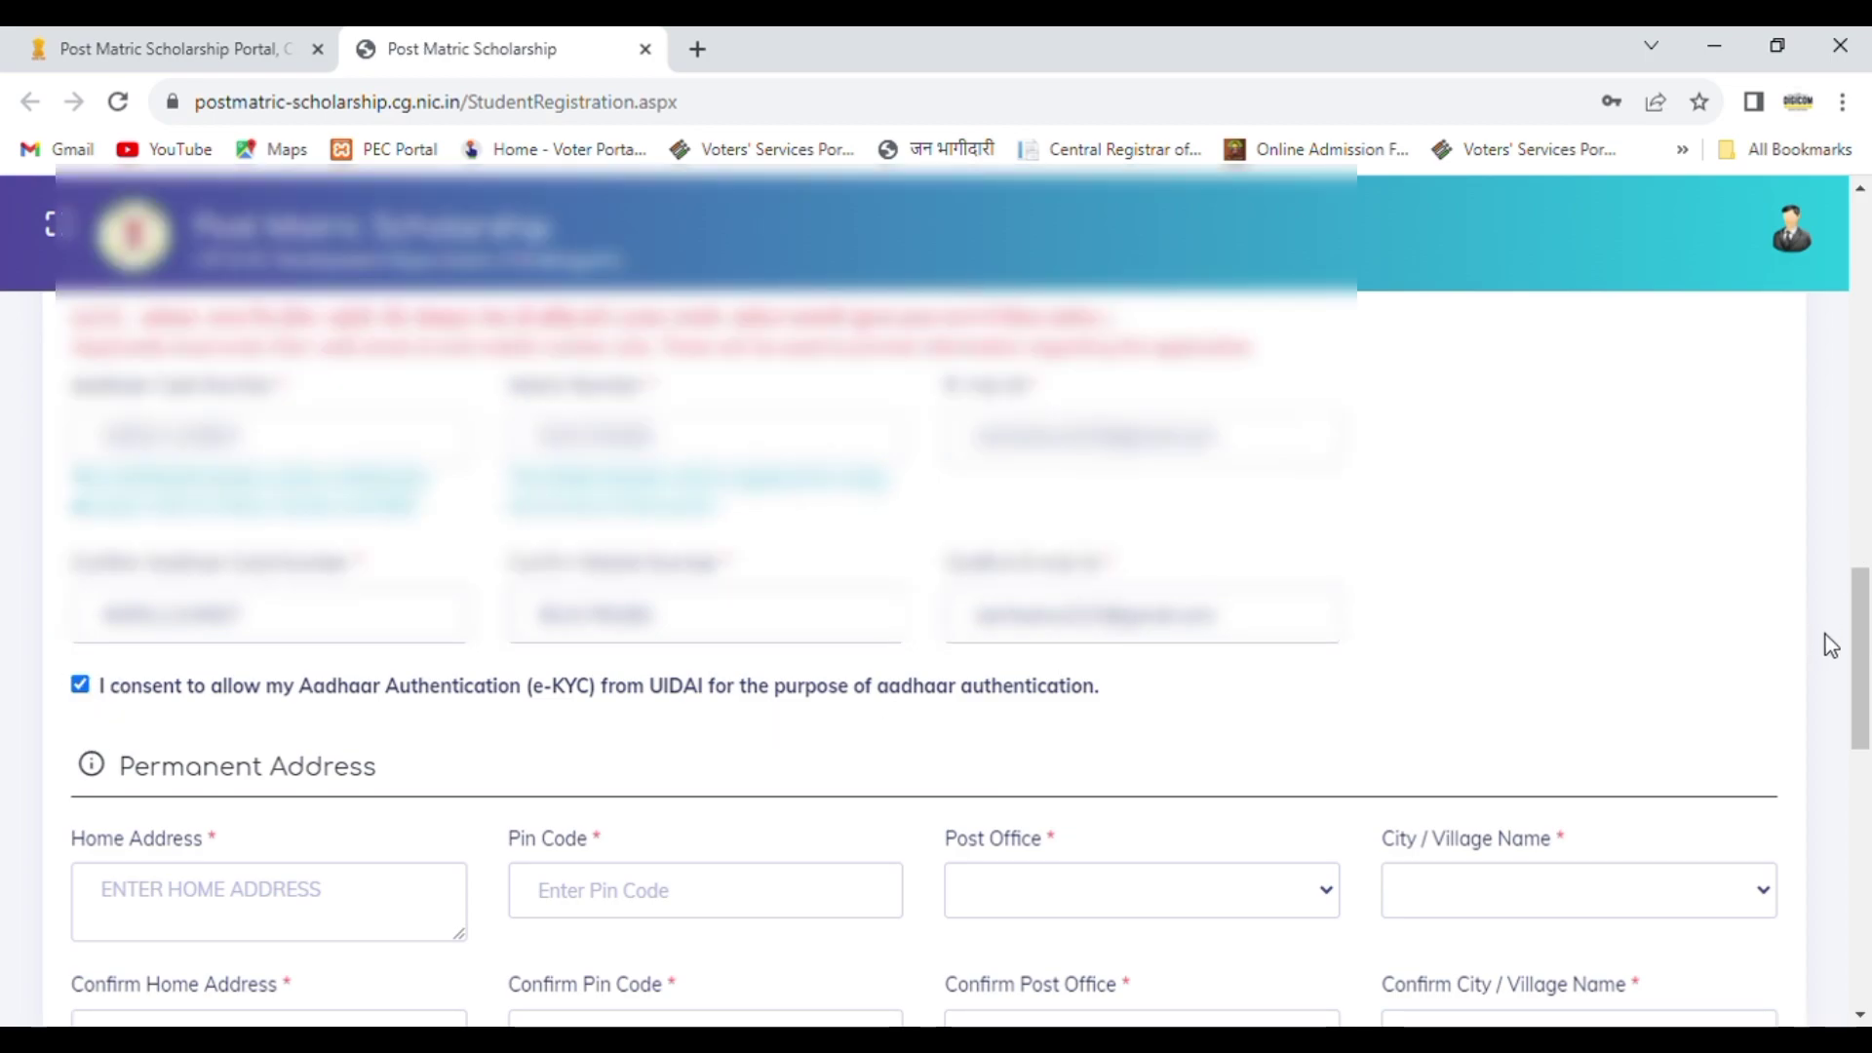
Step: Enter the student's home address and postal pin code under Permanent Address
scroll(793, 577, "down", 5)
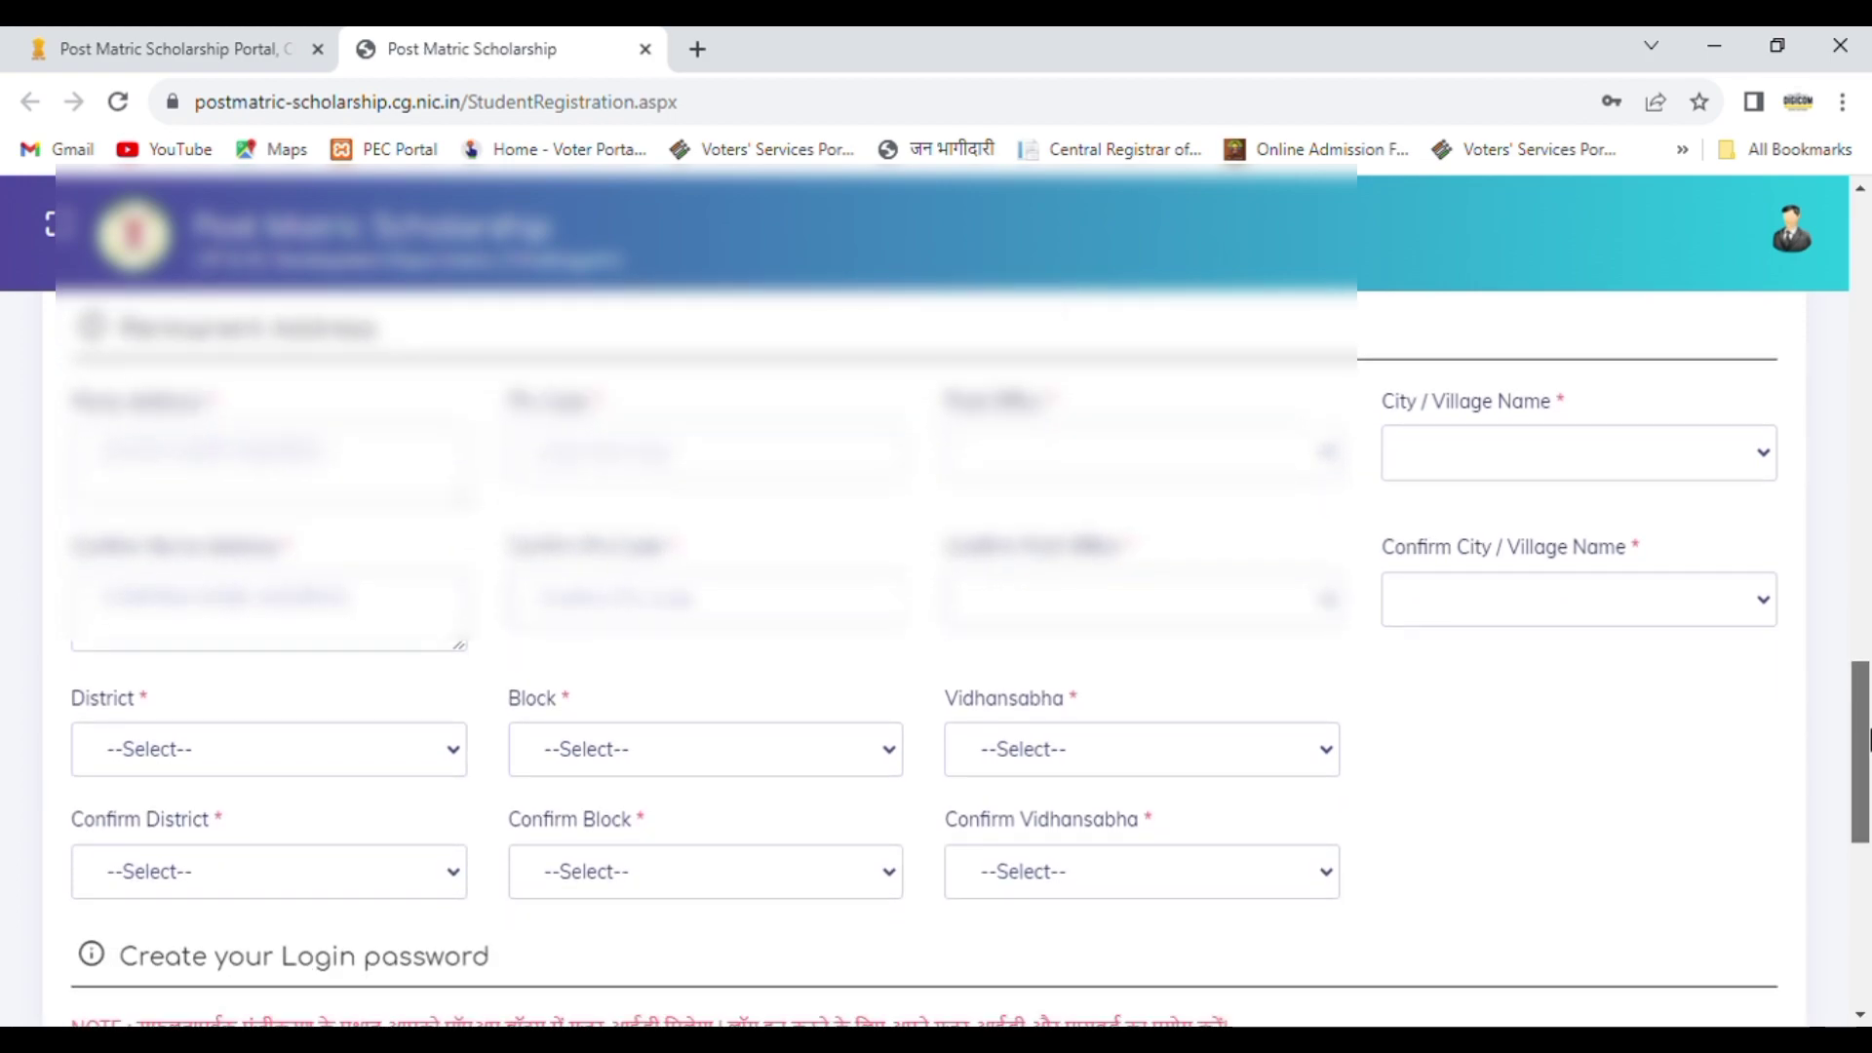
left_click(339, 473)
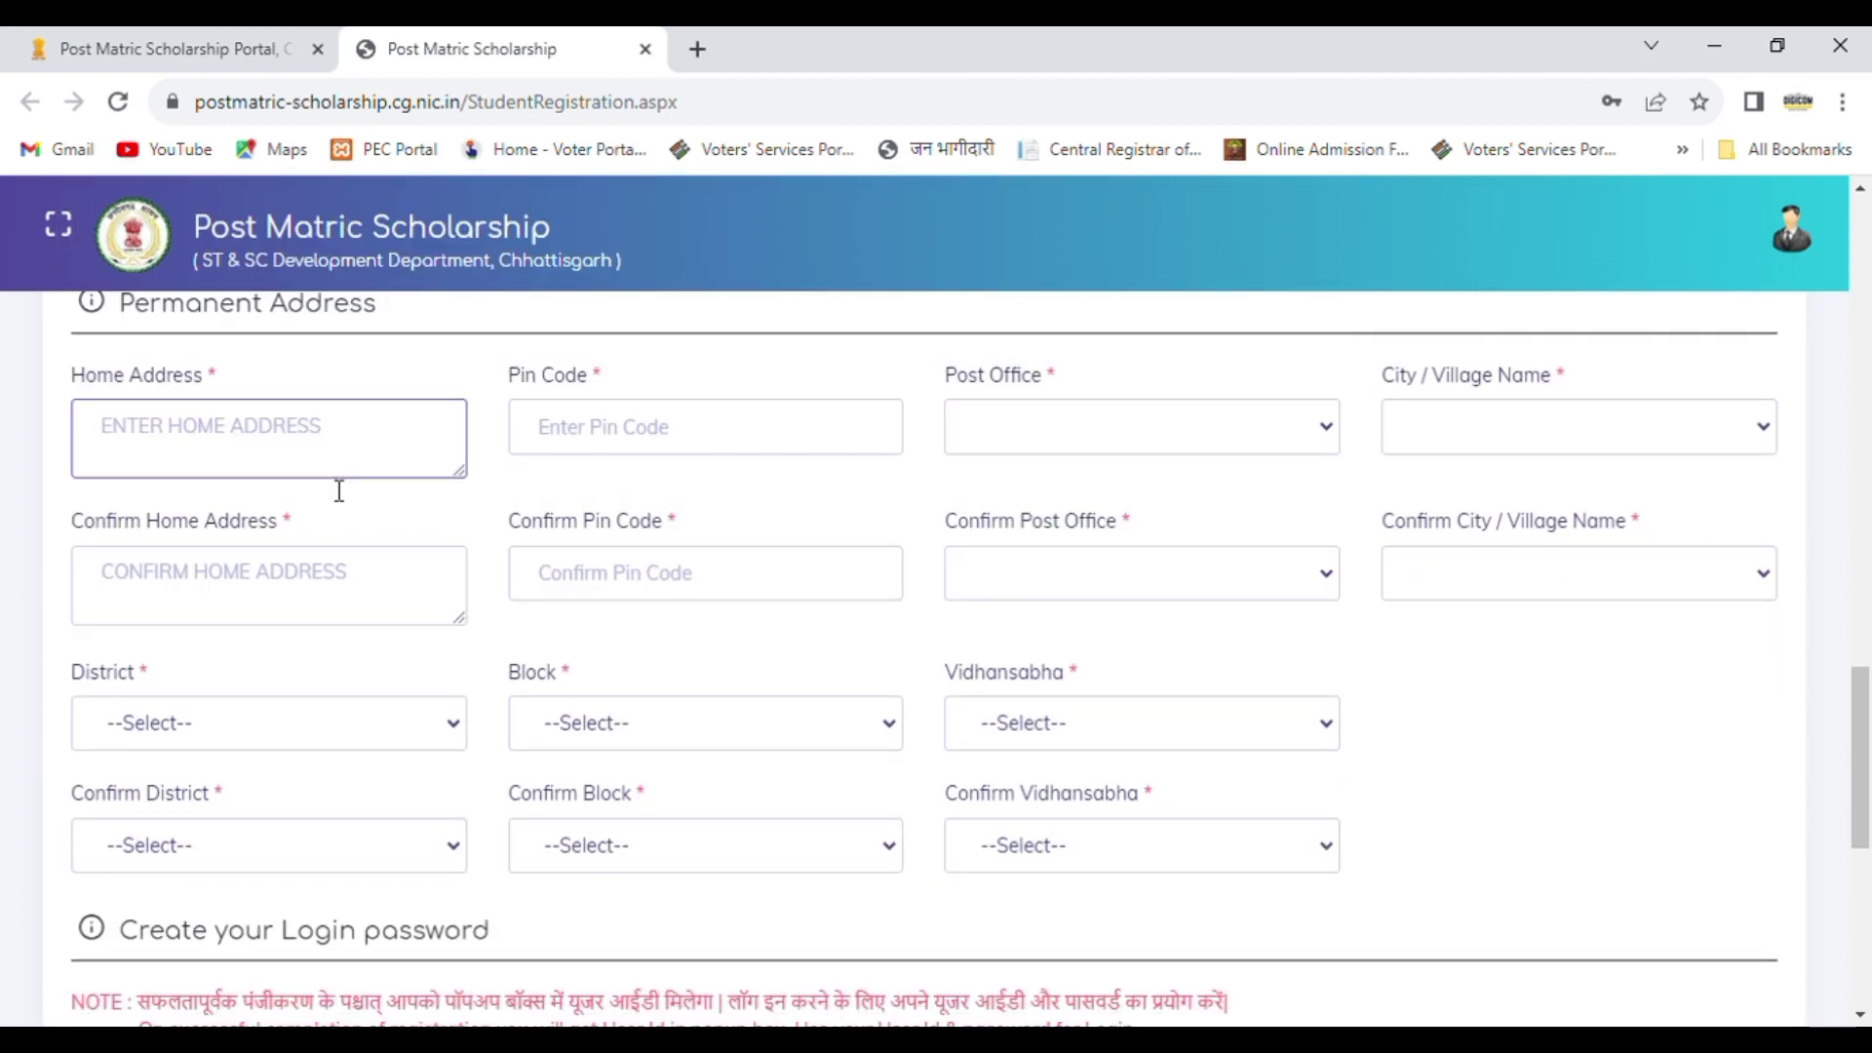
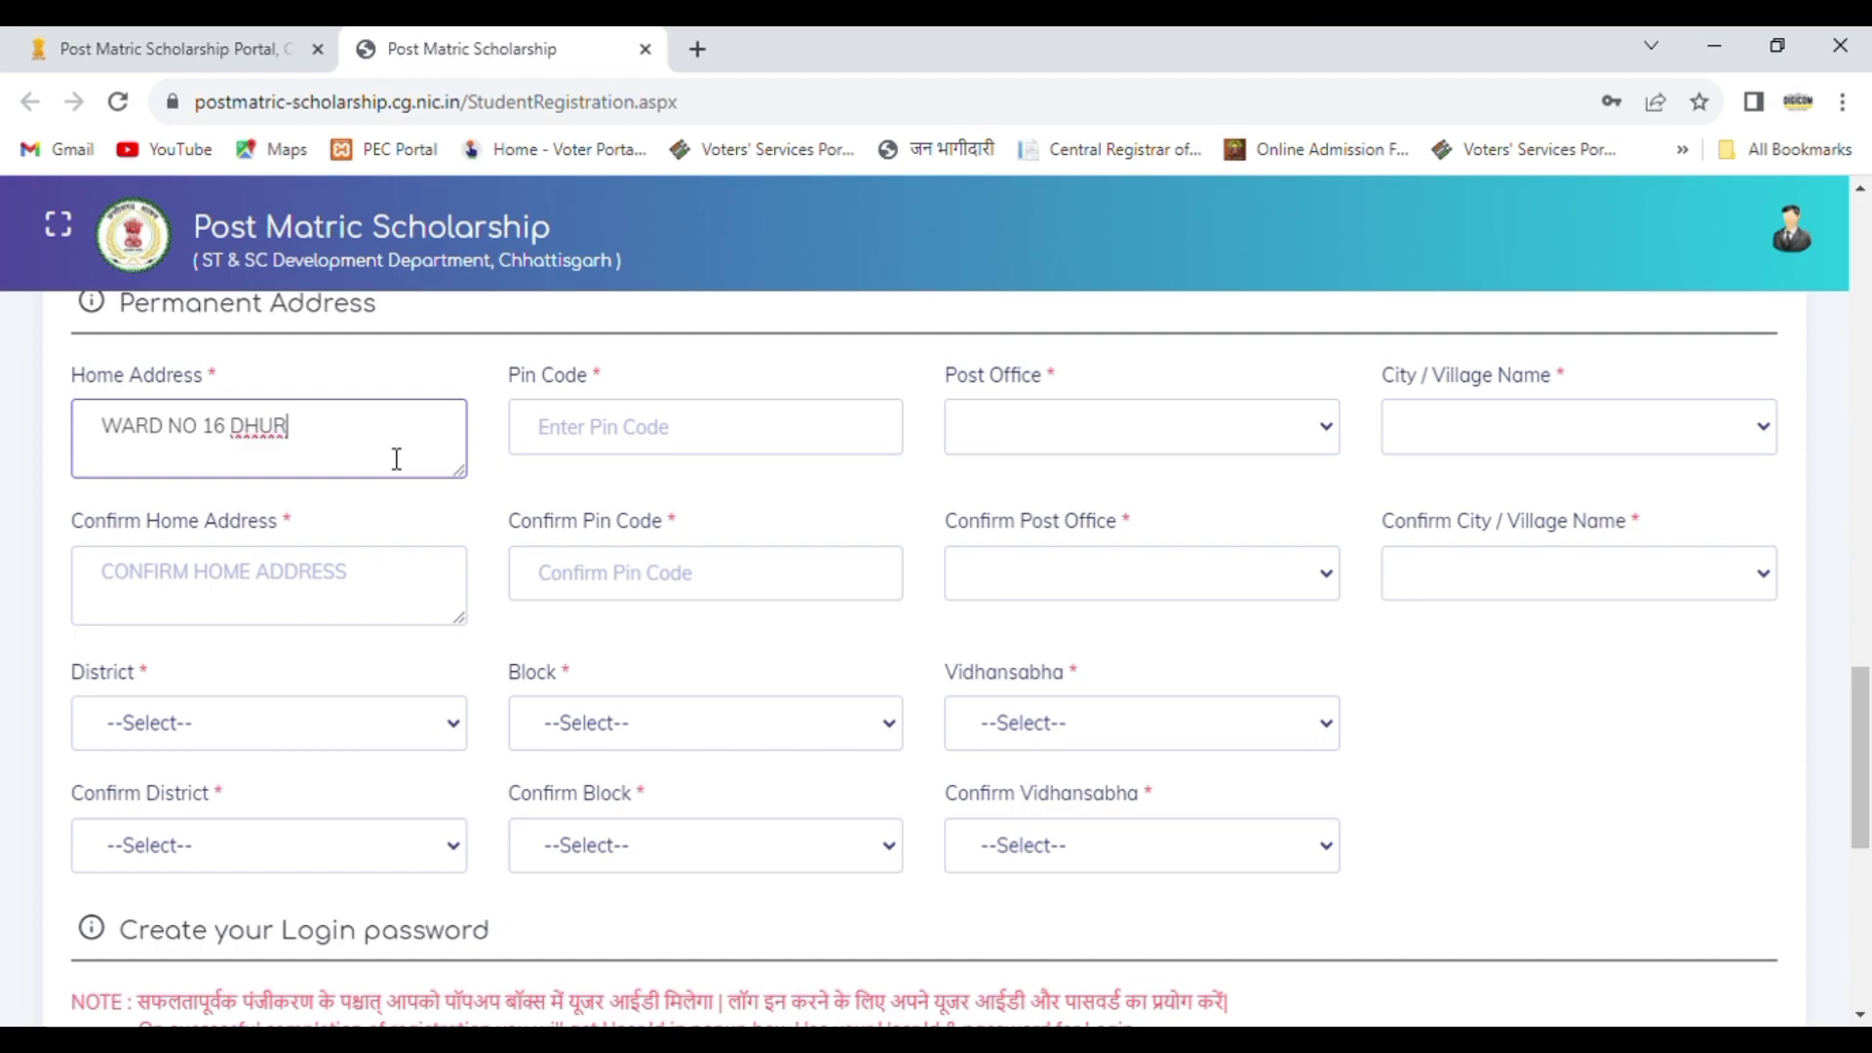
left_click(577, 450)
type("495692")
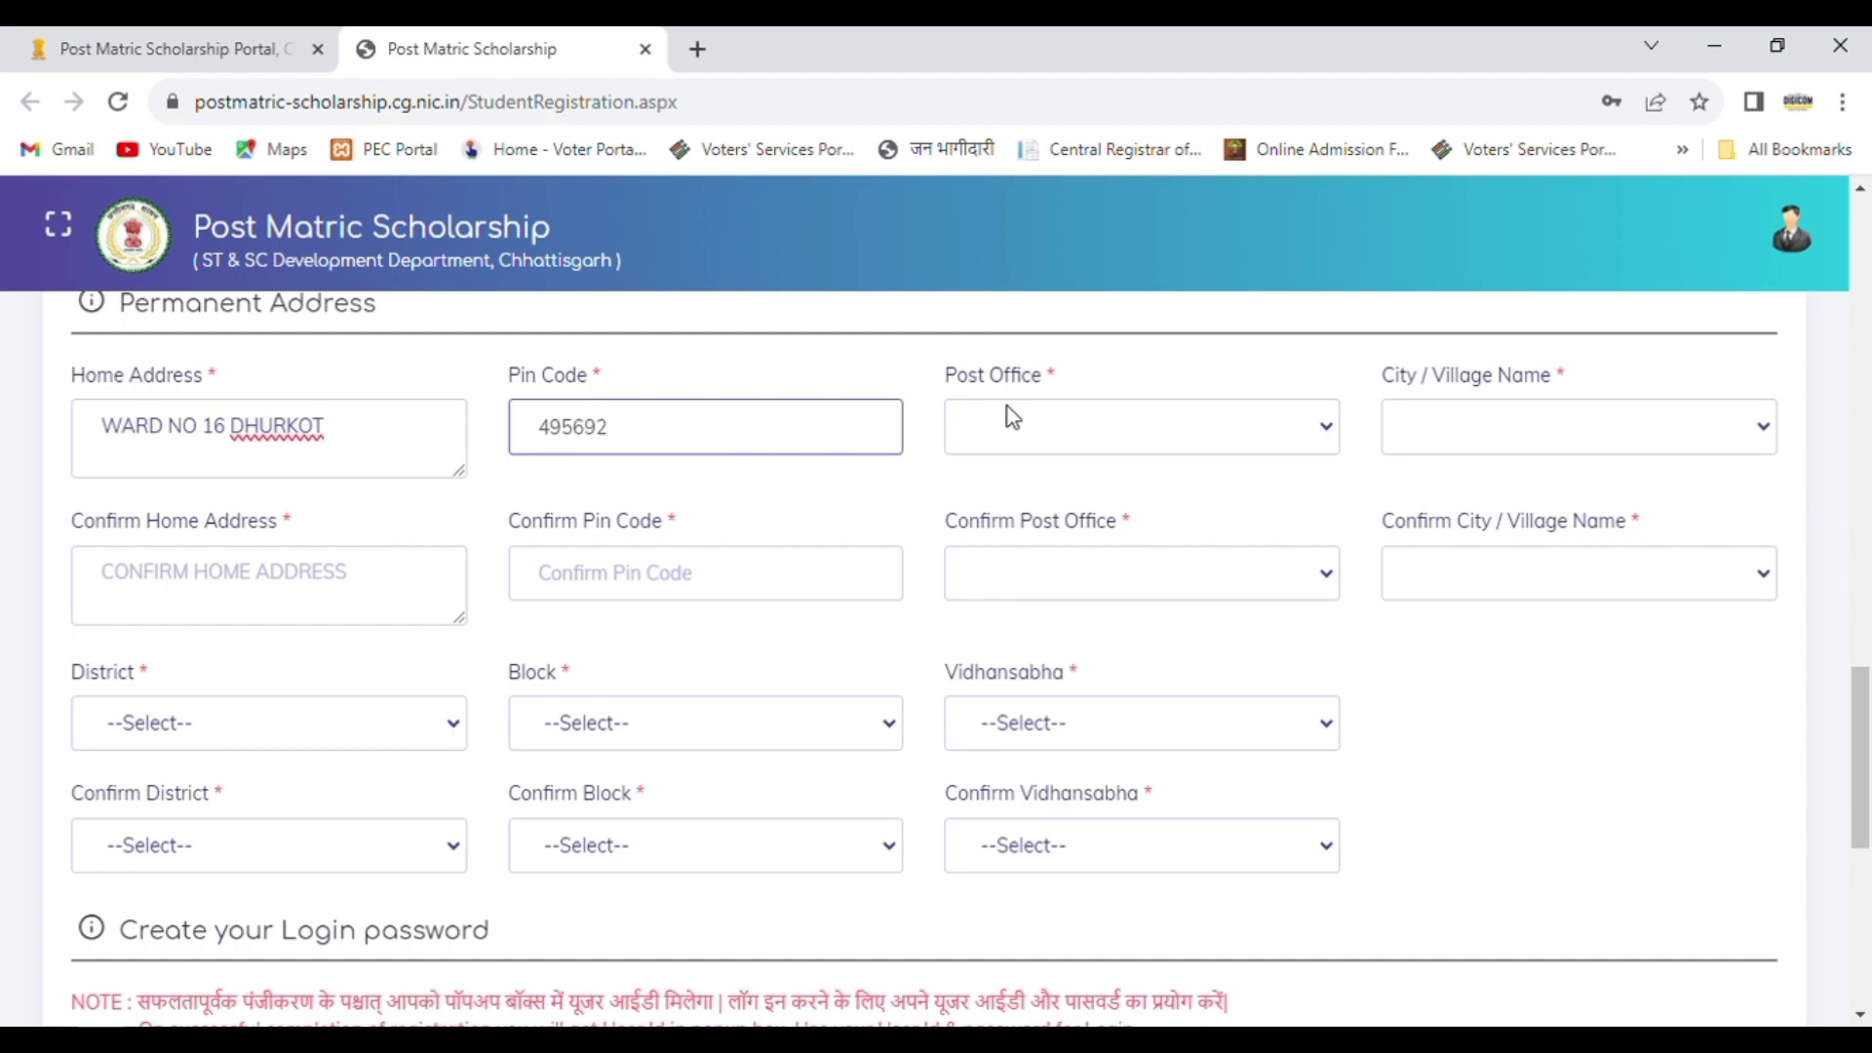
Step: Select the post office and the city or village matching the student's home address
left_click(1039, 431)
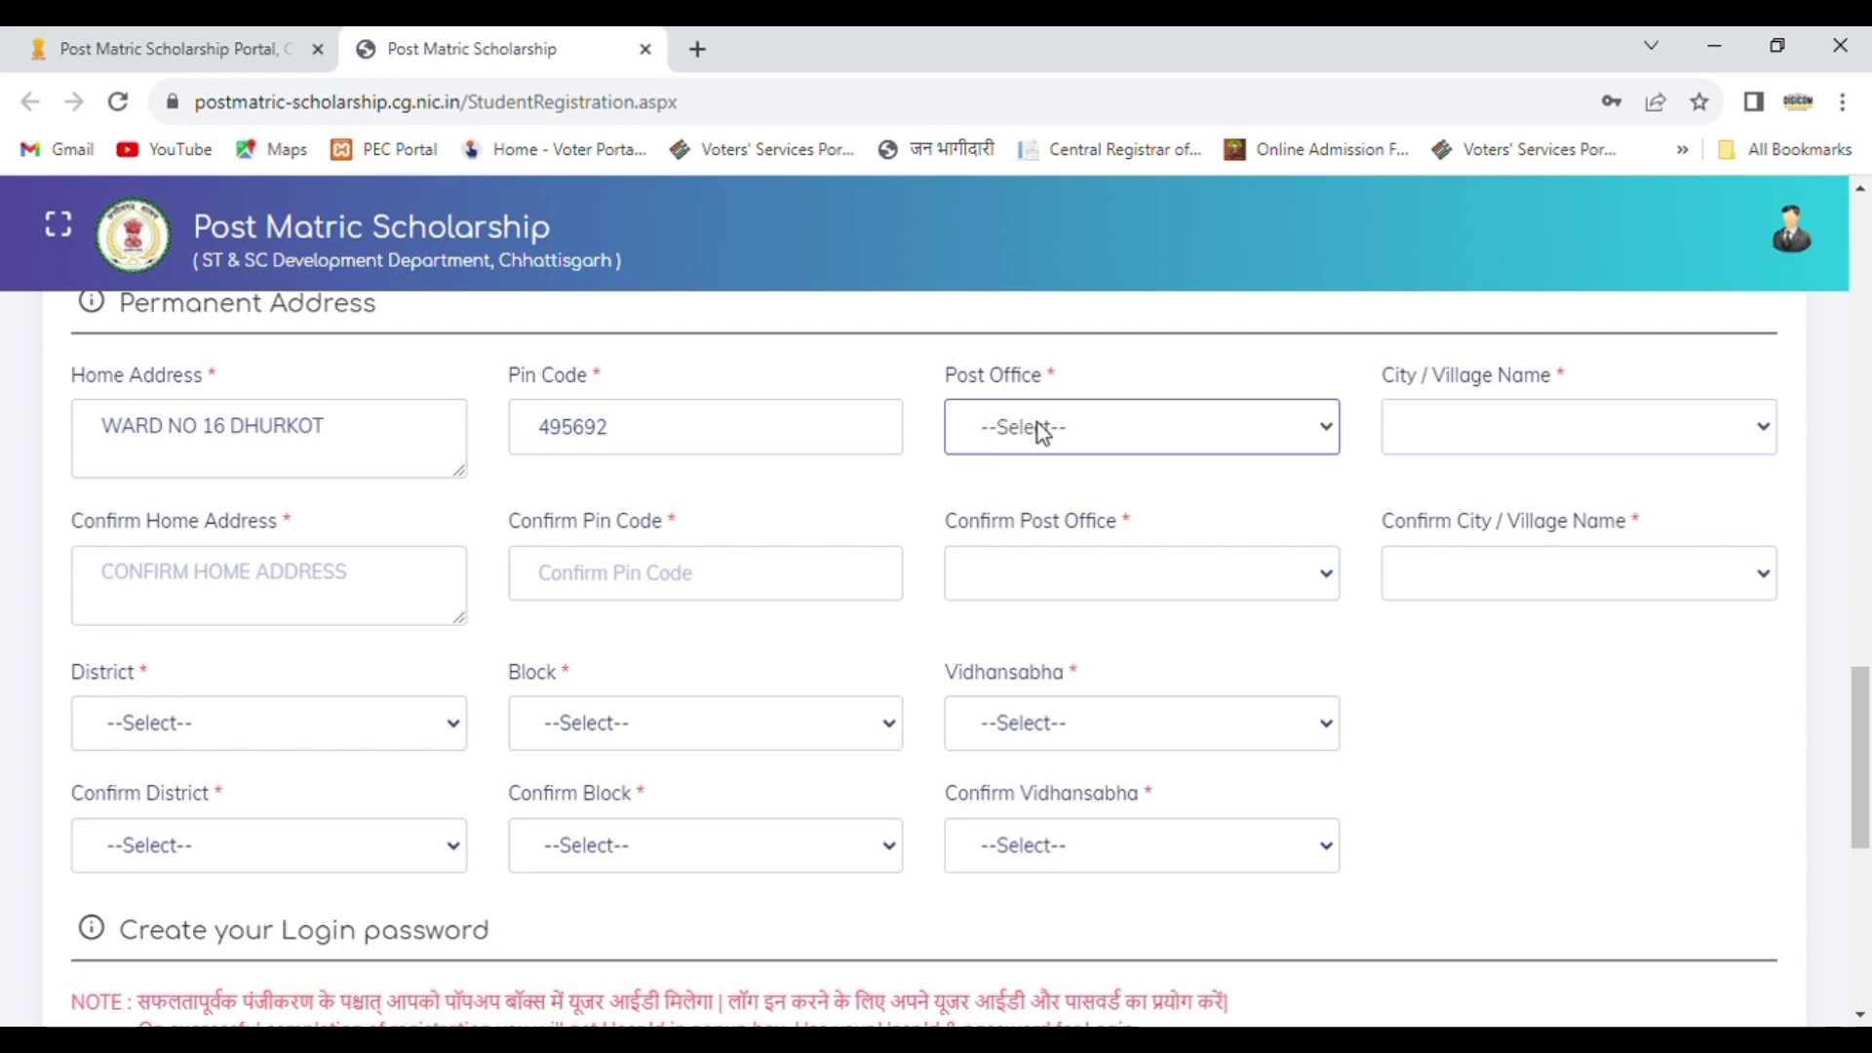
left_click(1030, 651)
left_click(1459, 445)
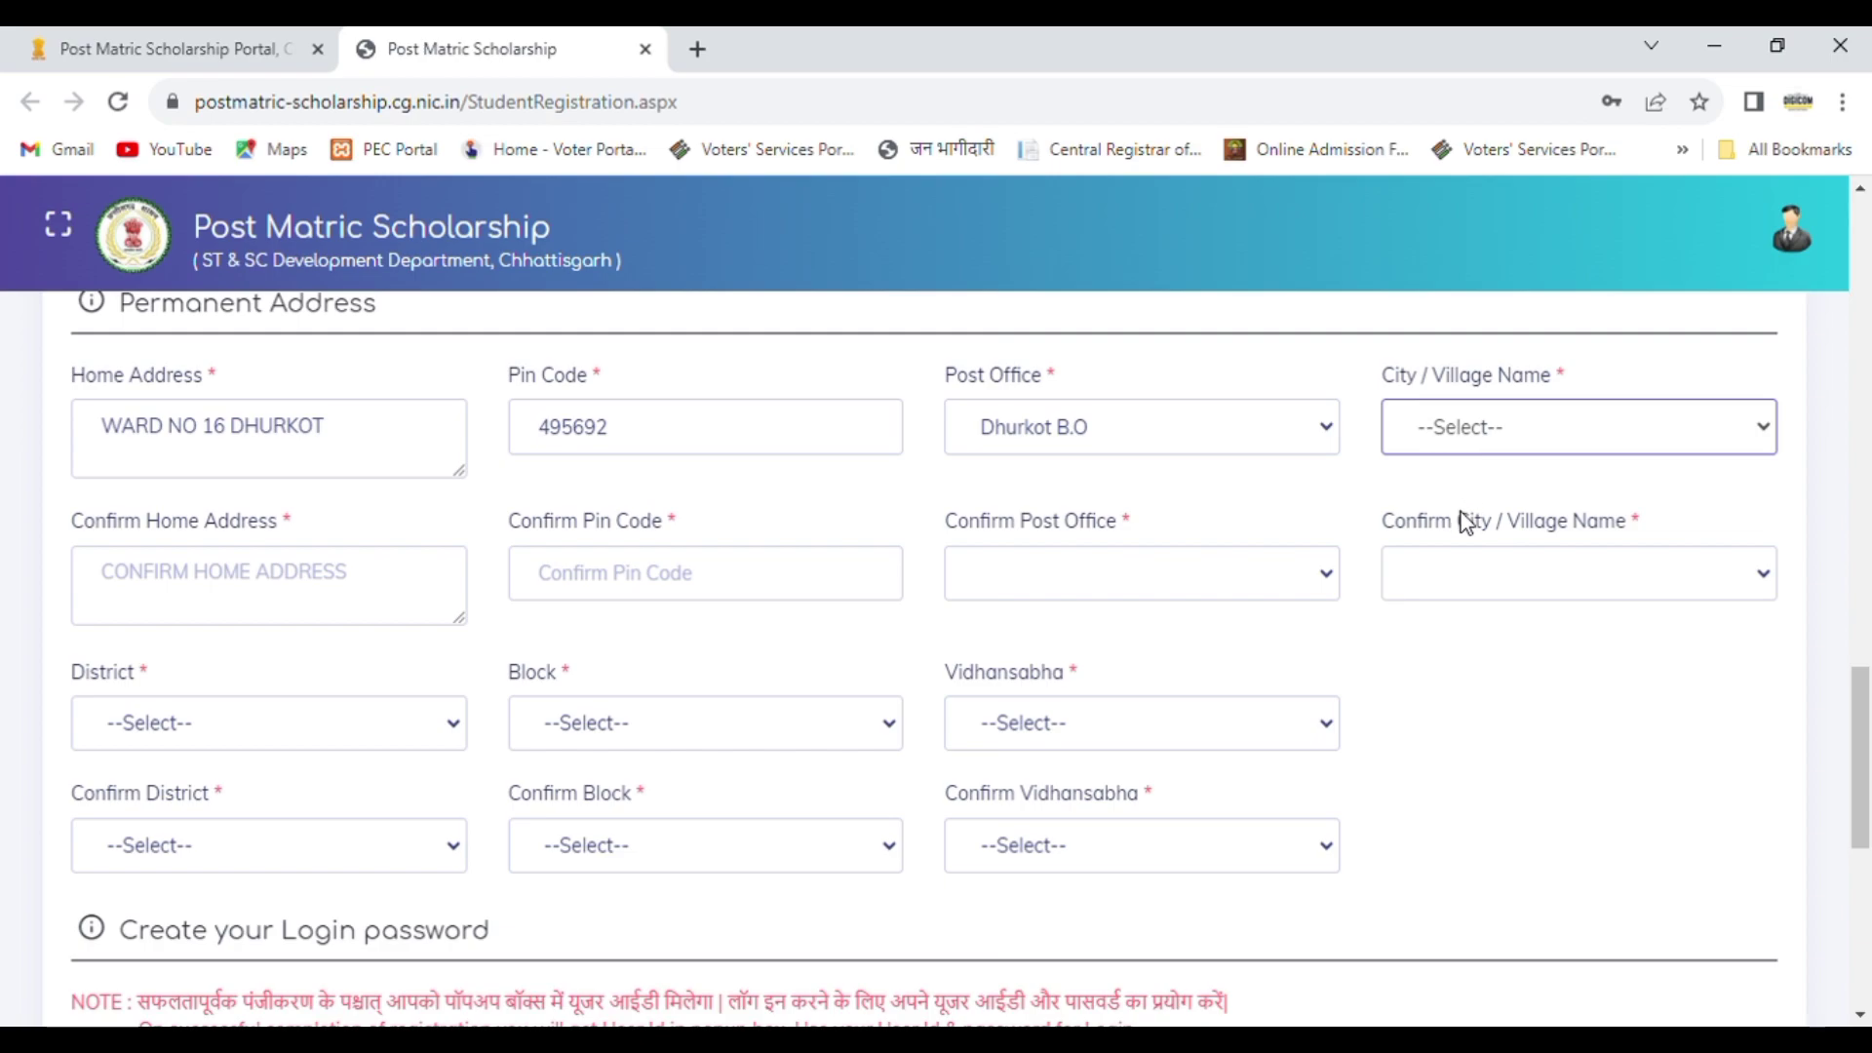
key("Down")
Step: Re-enter the home address and the postal pin code in their confirmation fields
left_click(386, 586)
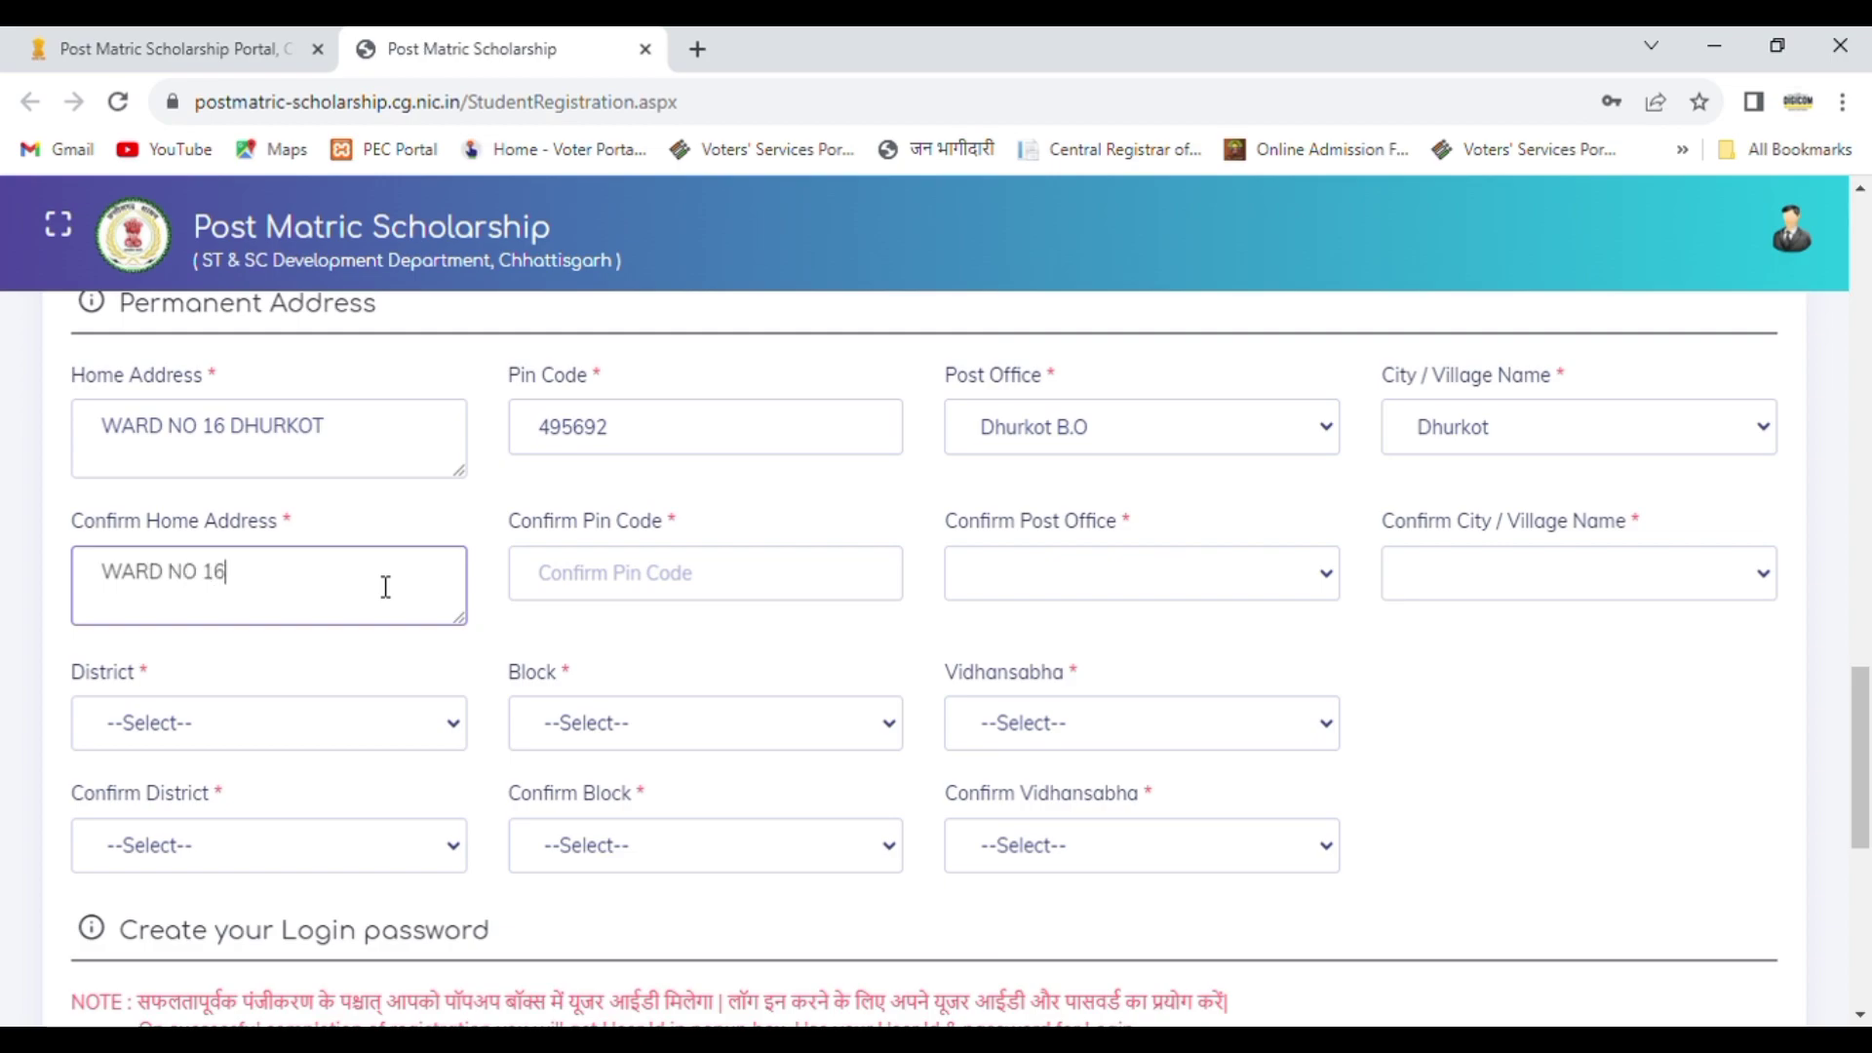
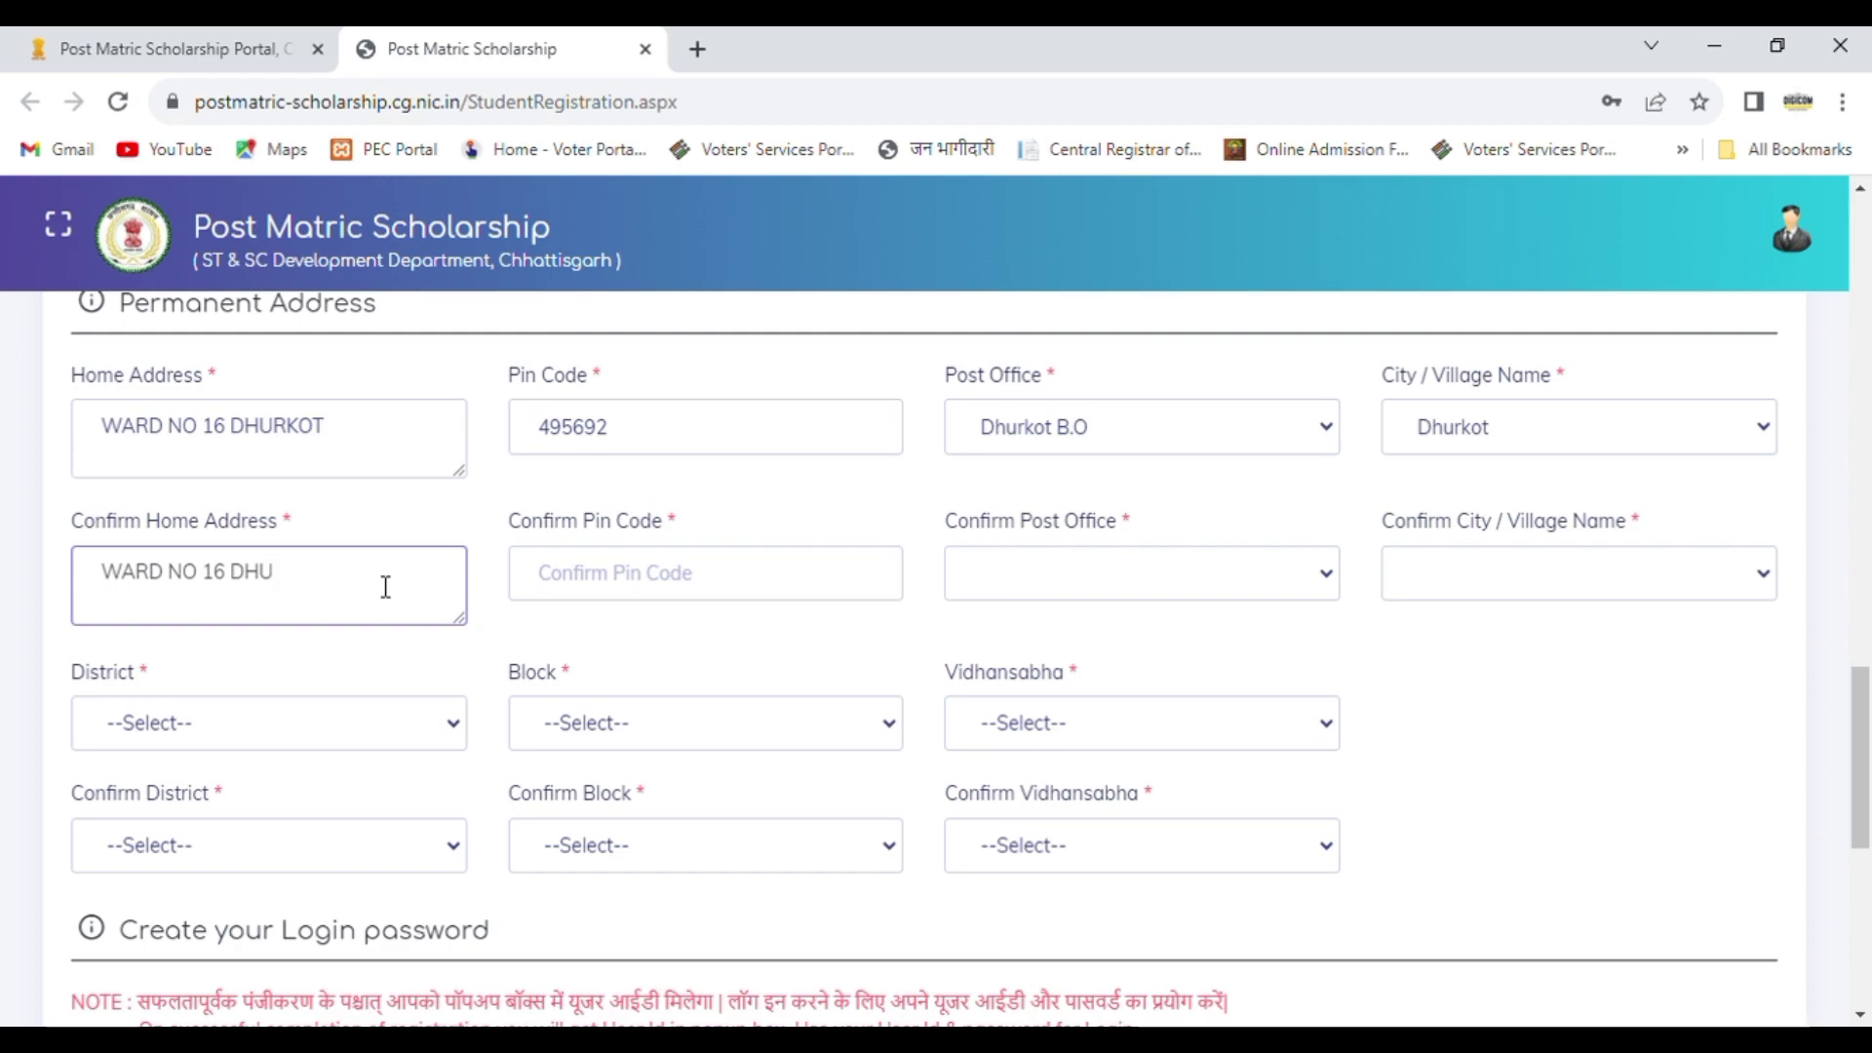
left_click(595, 591)
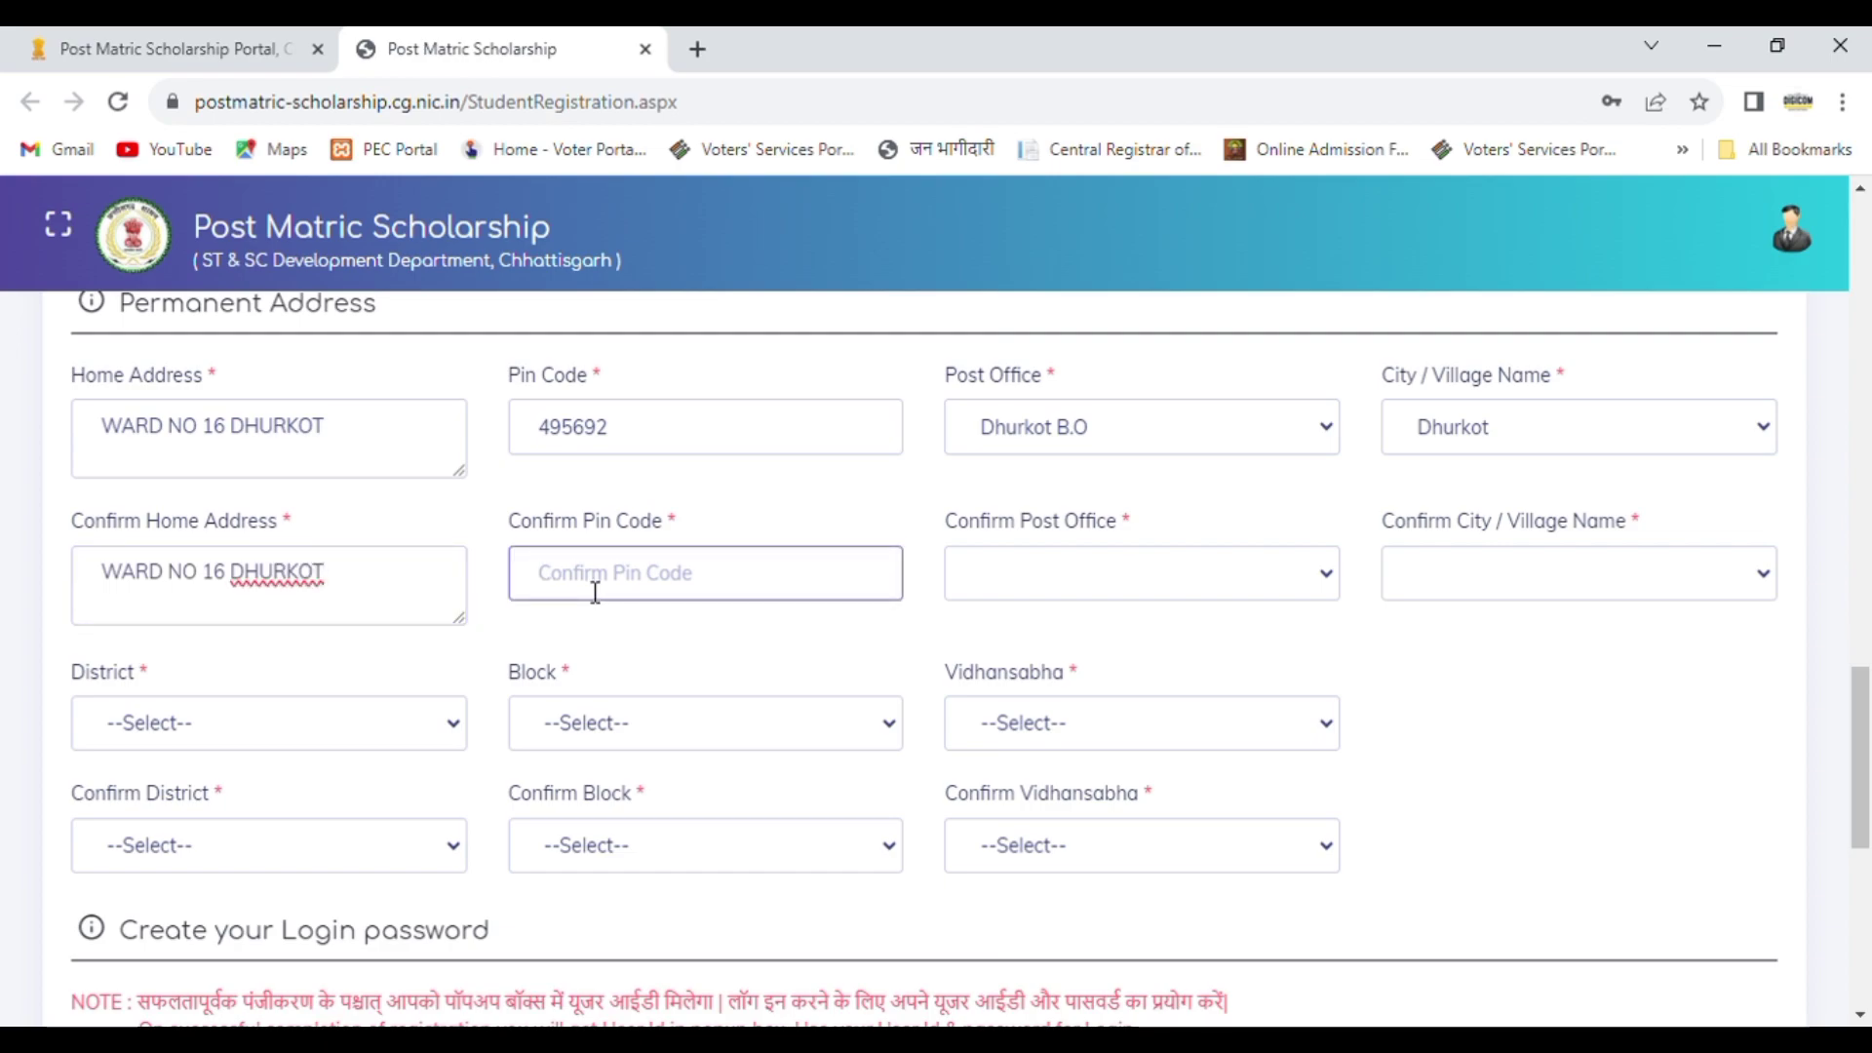
type("495692")
Step: Select the same post office and city or village again in their confirmation fields
left_click(982, 593)
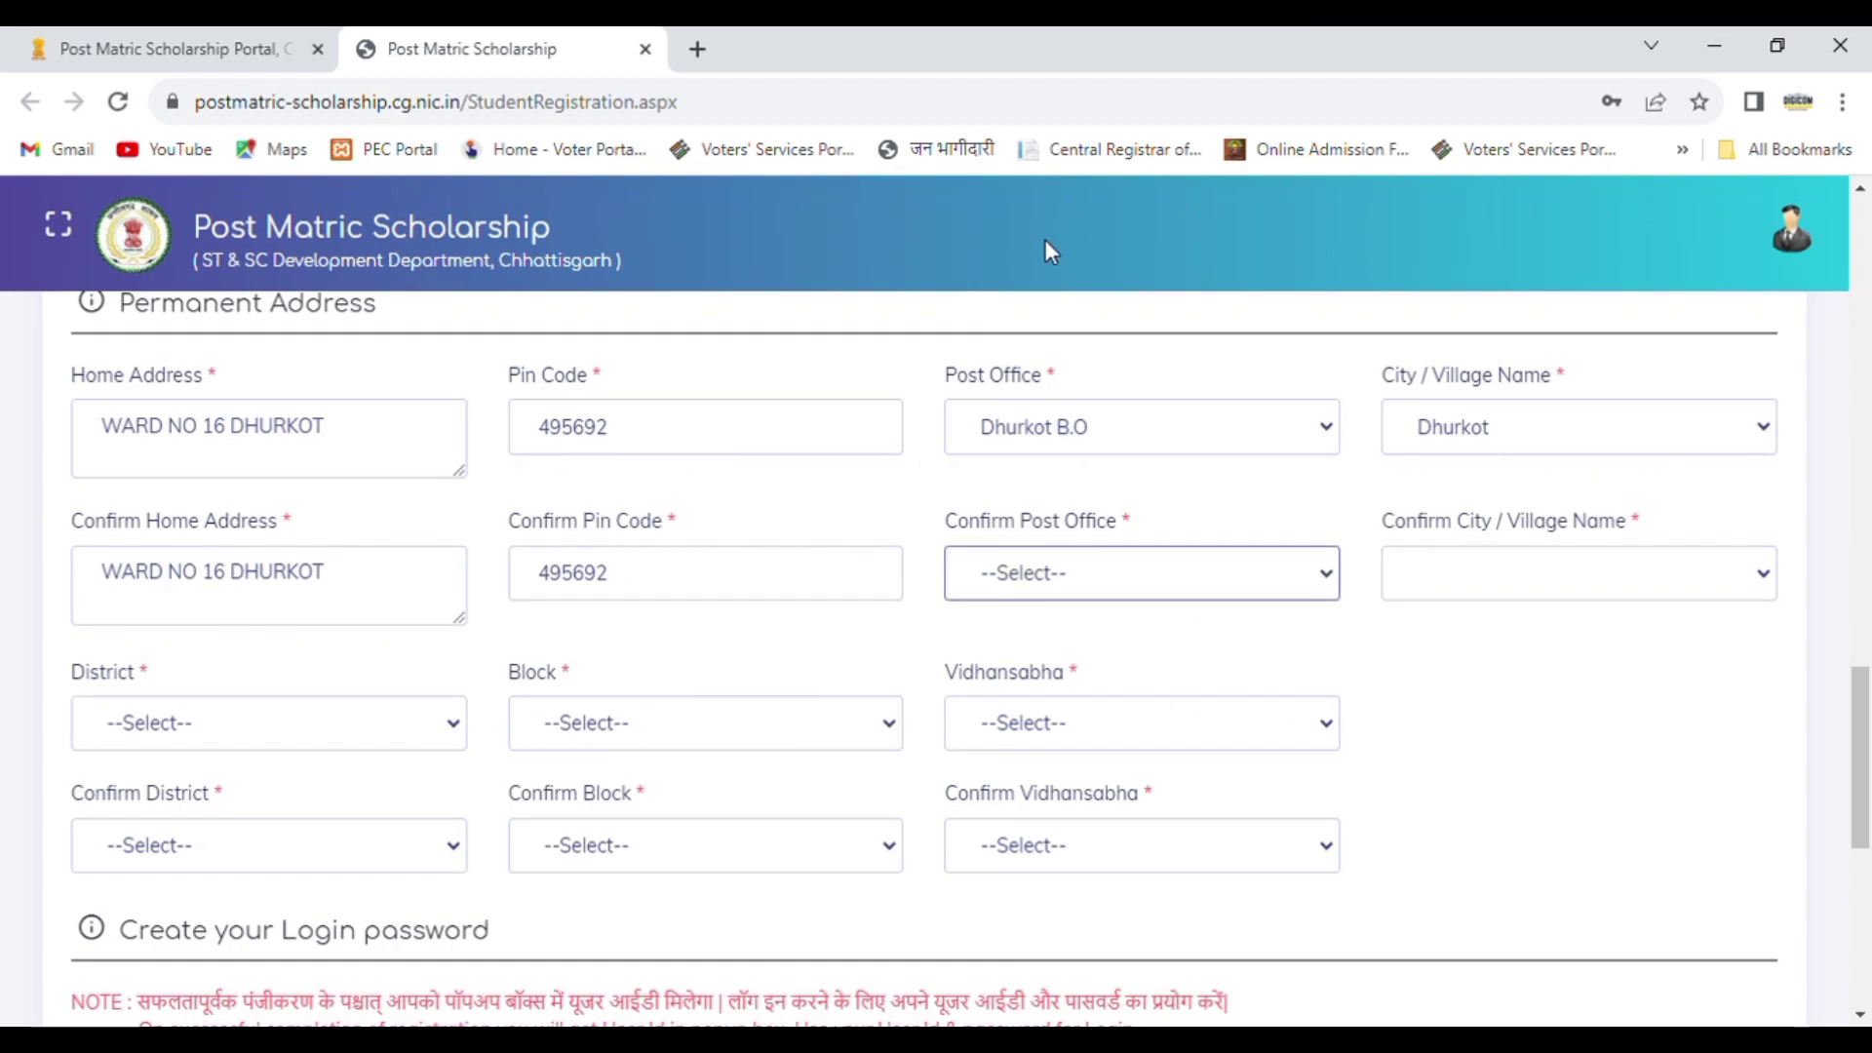
key("Down")
left_click(1504, 587)
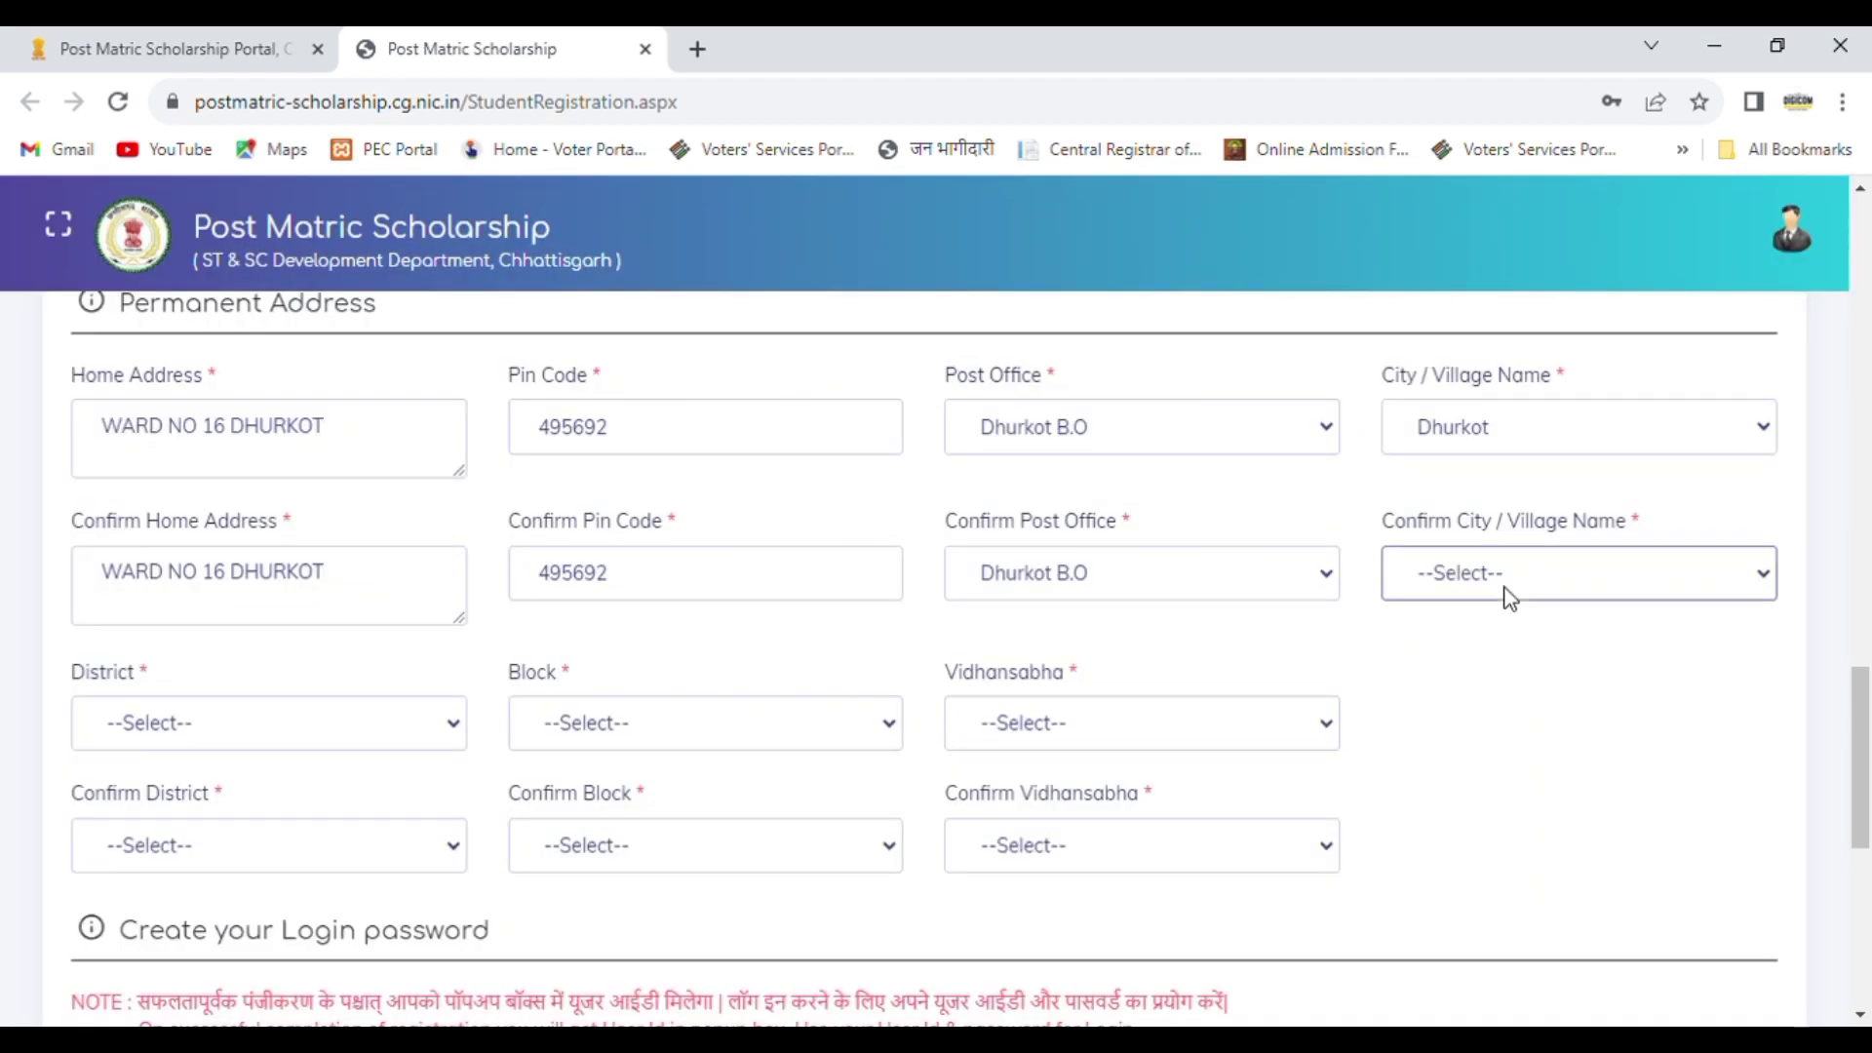
key("Down")
Step: Select the student's district, block and Vidhansabha constituency under Permanent Address
left_click(271, 734)
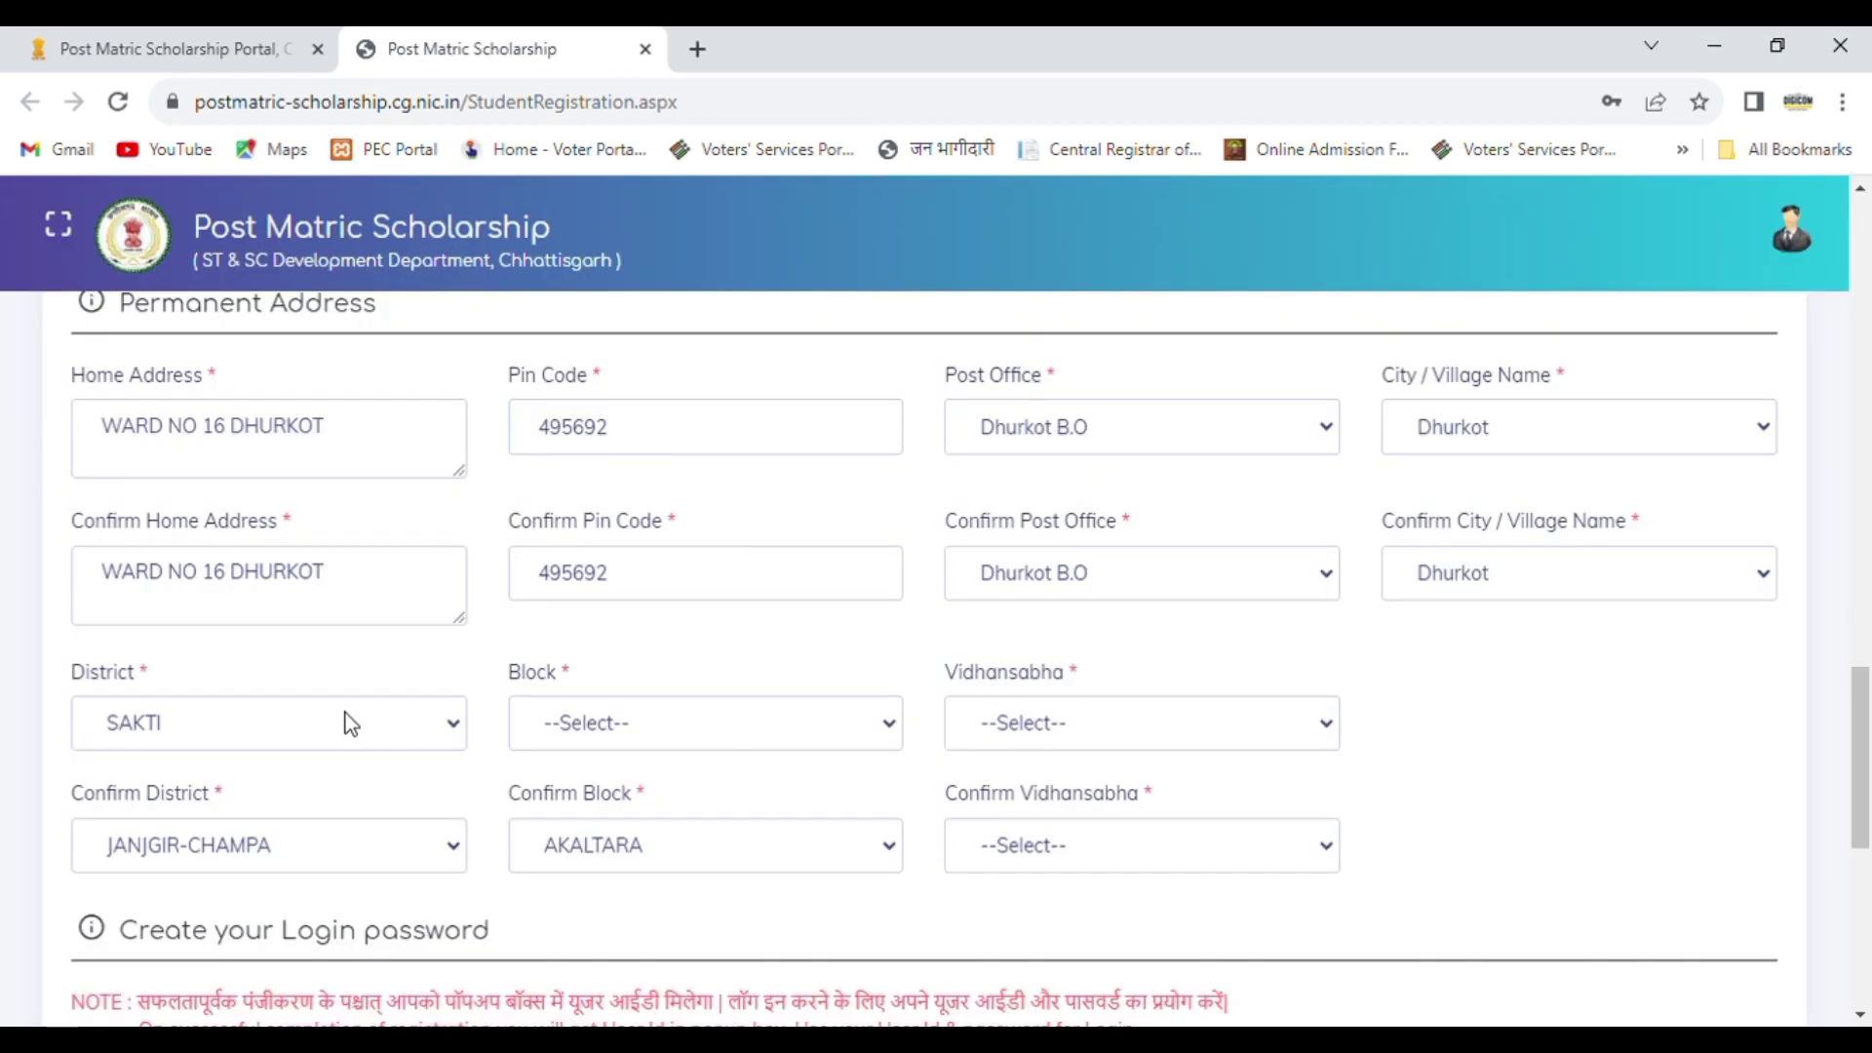
left_click(635, 746)
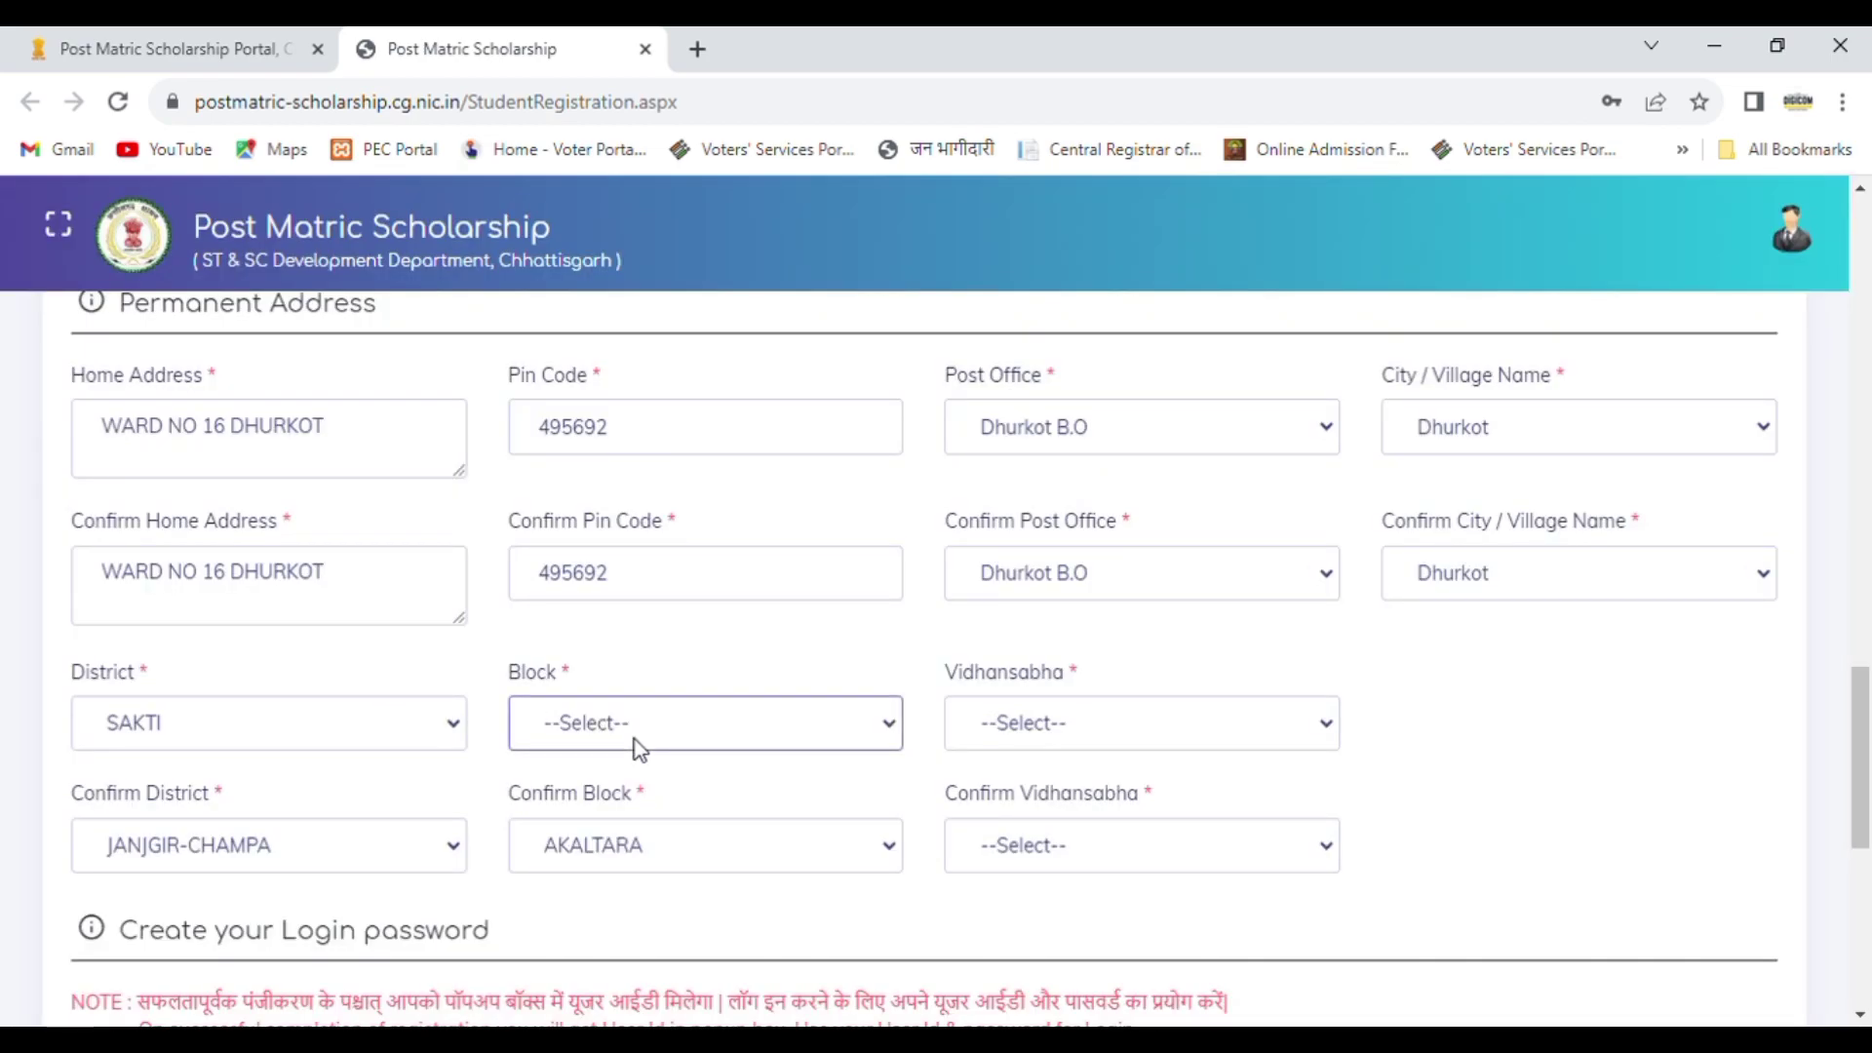
left_click(609, 799)
left_click(1155, 719)
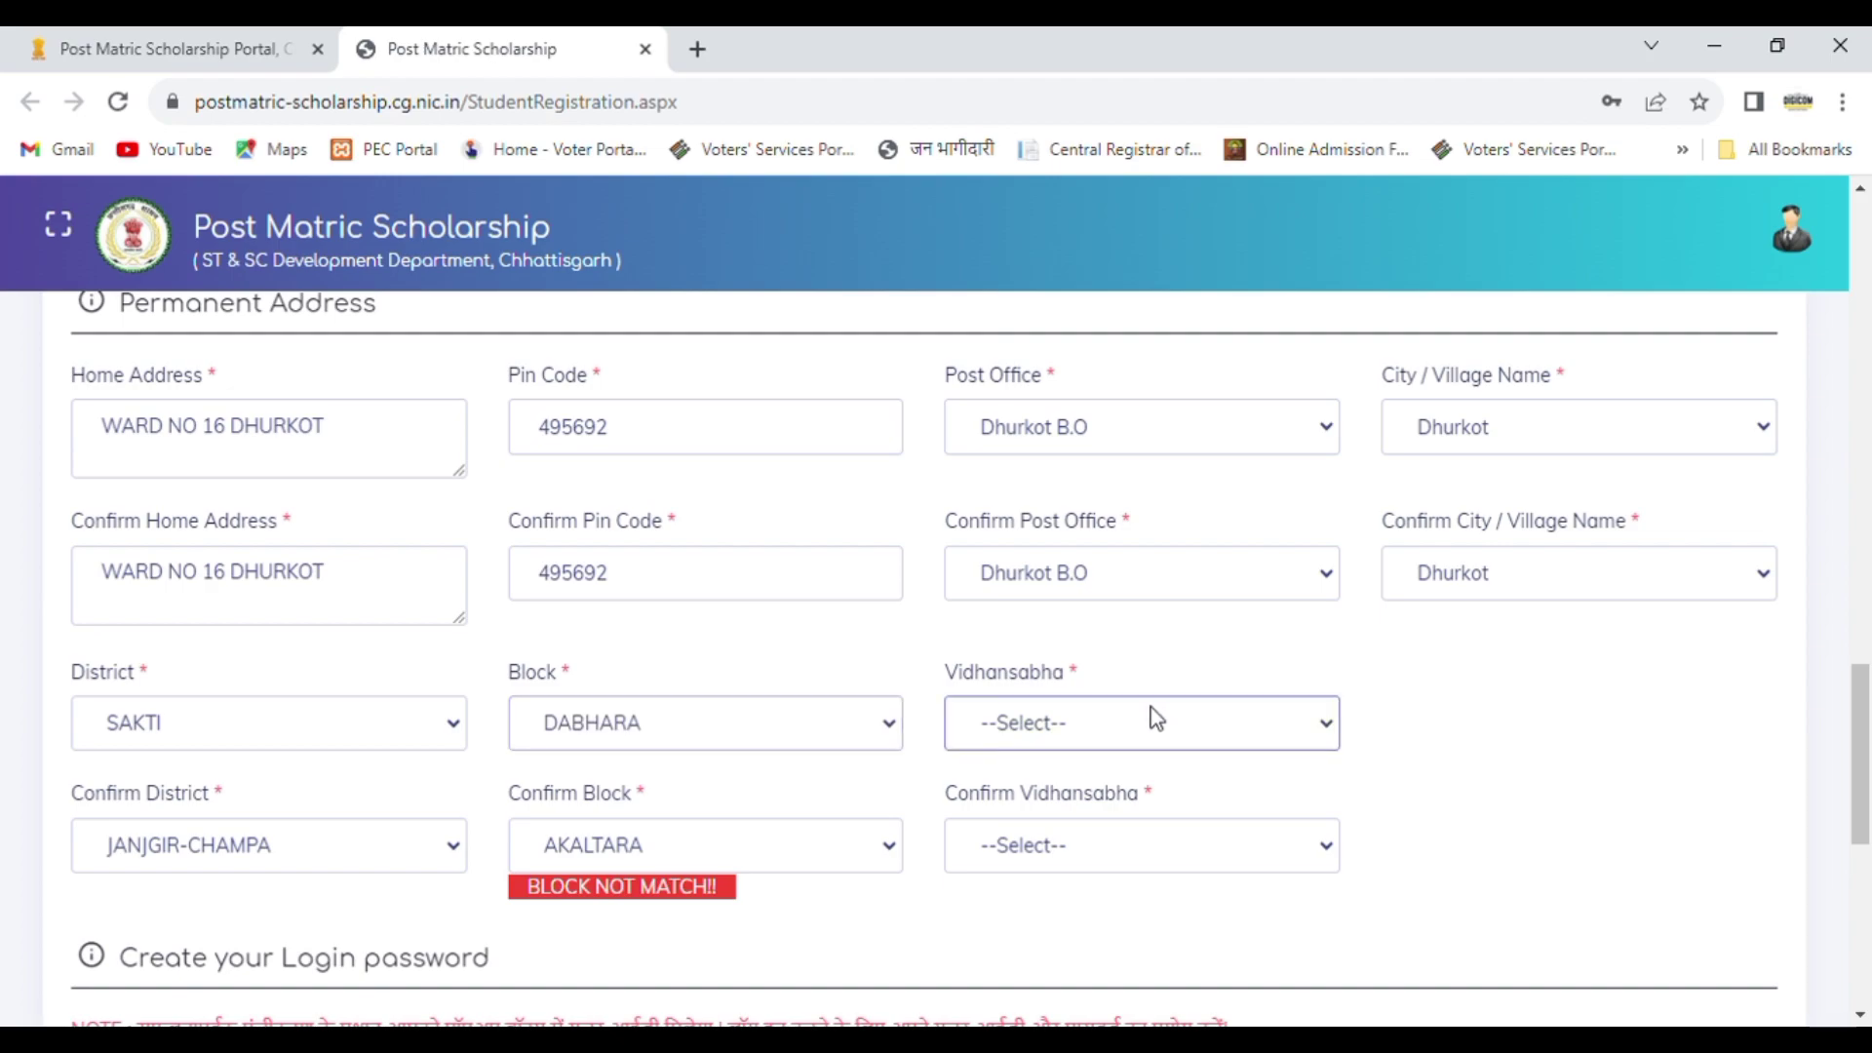
key("Down")
key("Down")
key("Down")
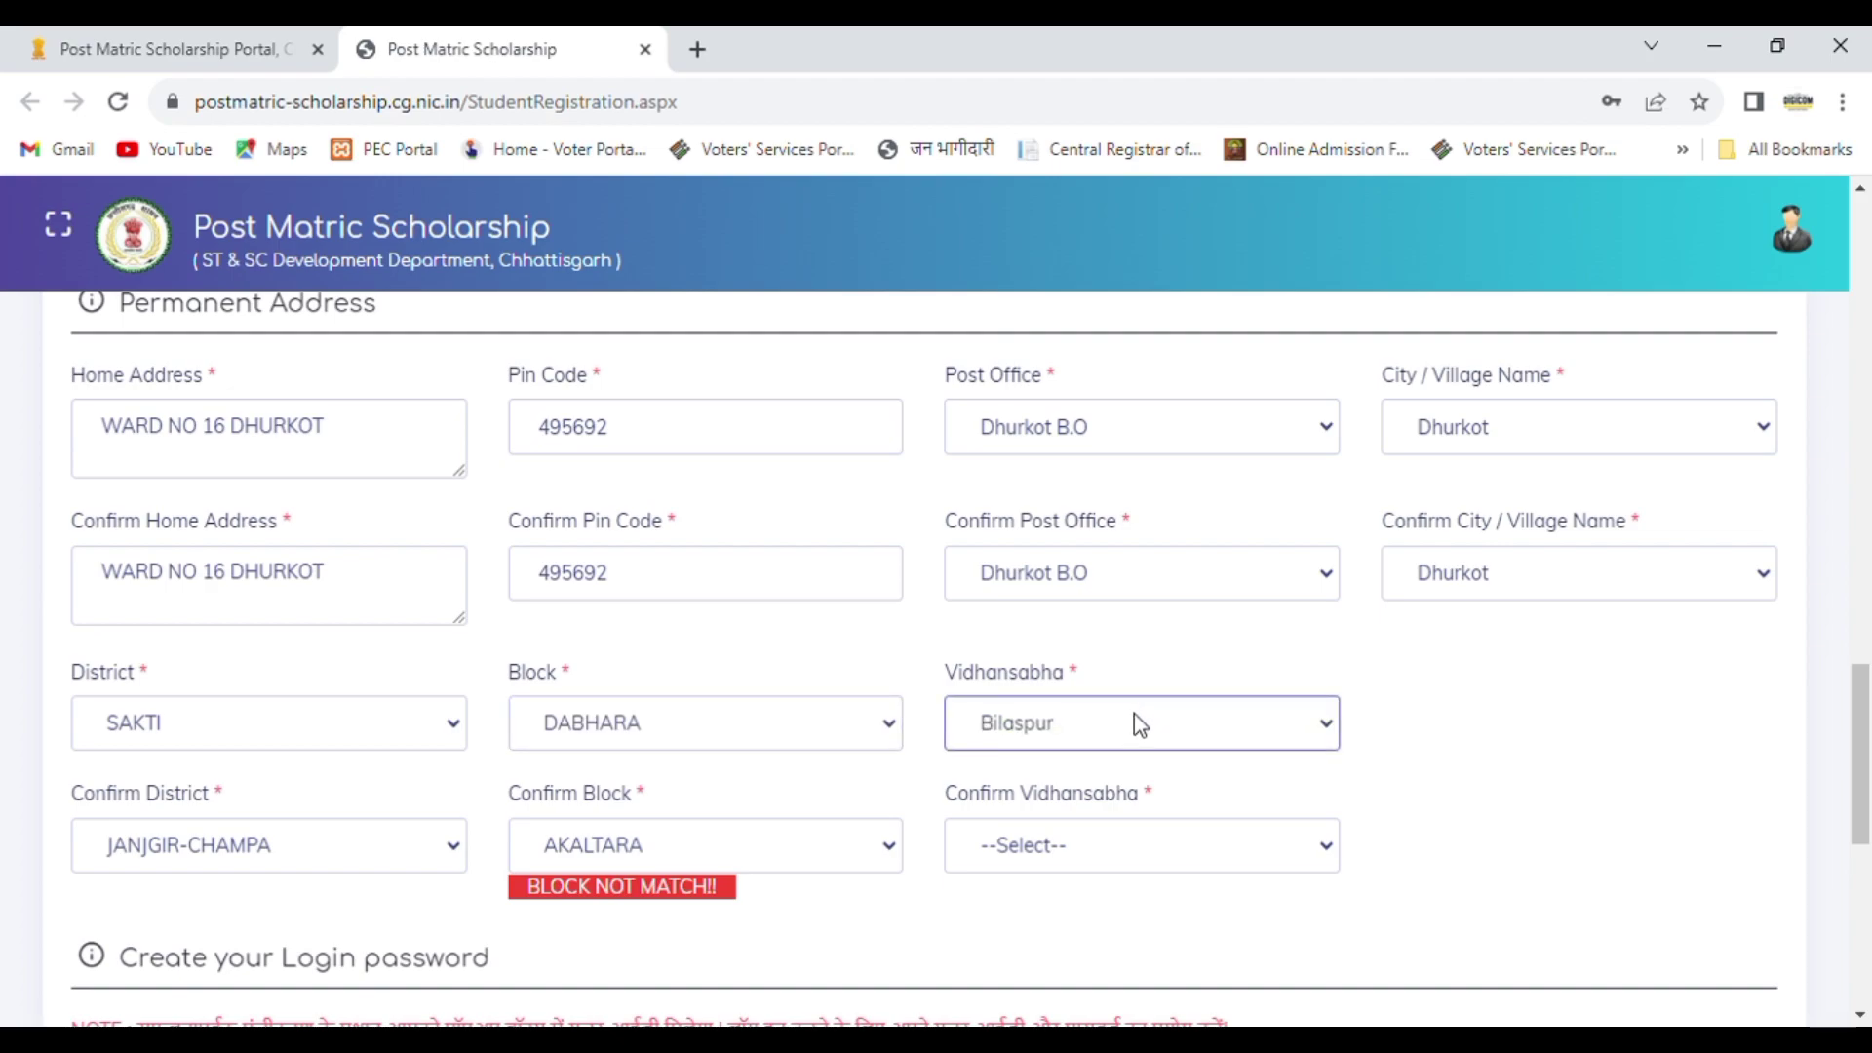
key("Down")
key("Down")
key("Down")
key("Down")
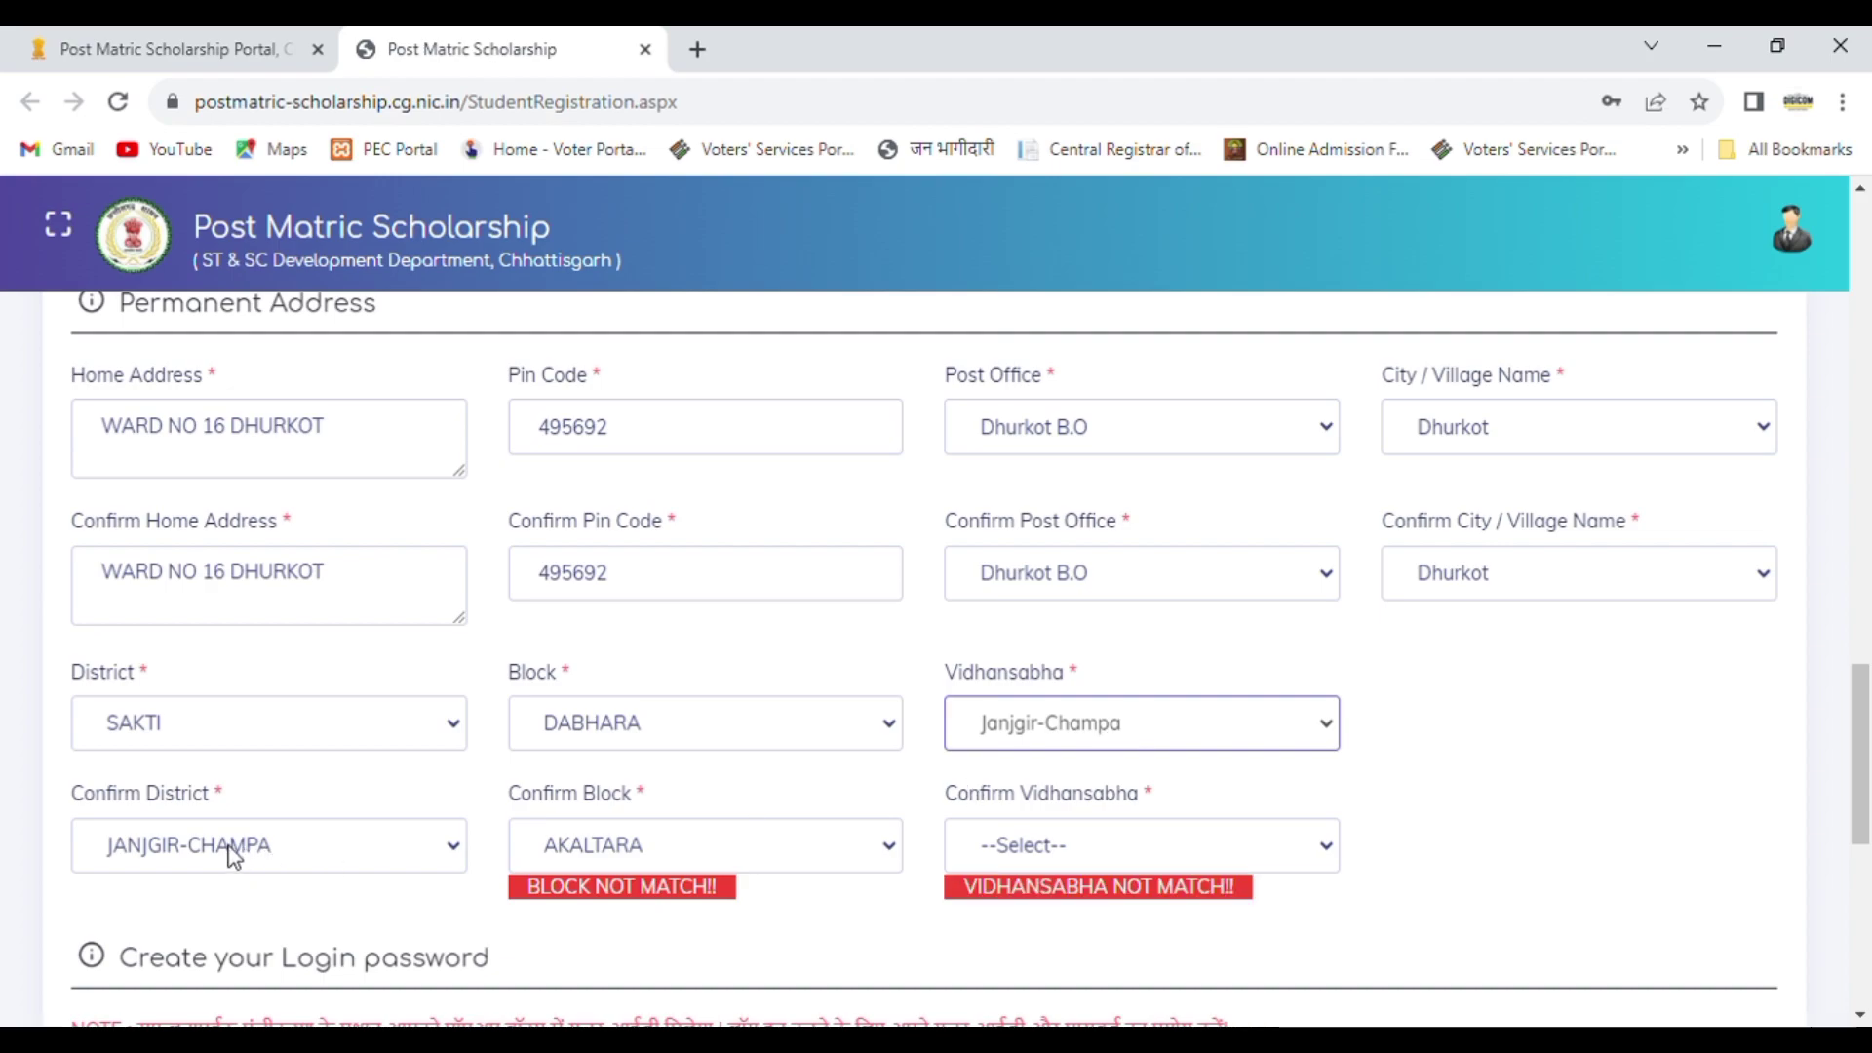
Step: Select the same district, block and Vidhansabha constituency in their confirmation fields
left_click(649, 845)
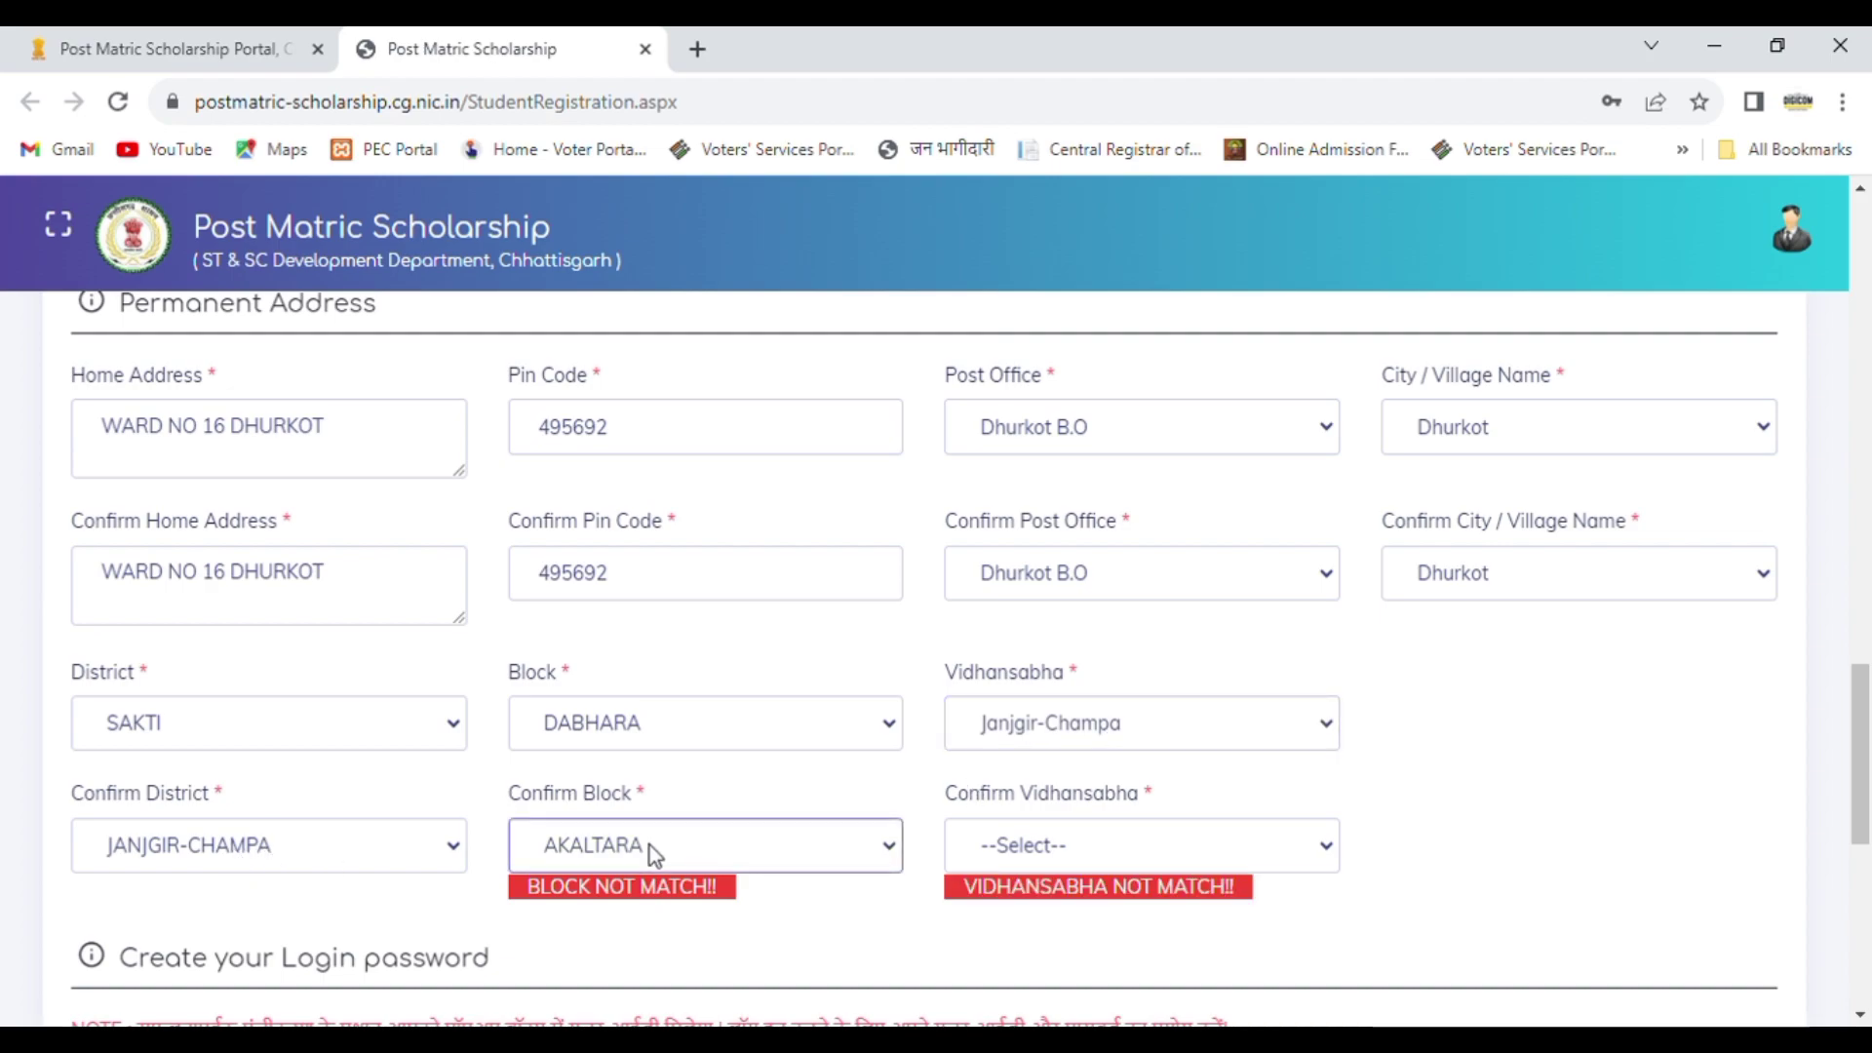
left_click(347, 847)
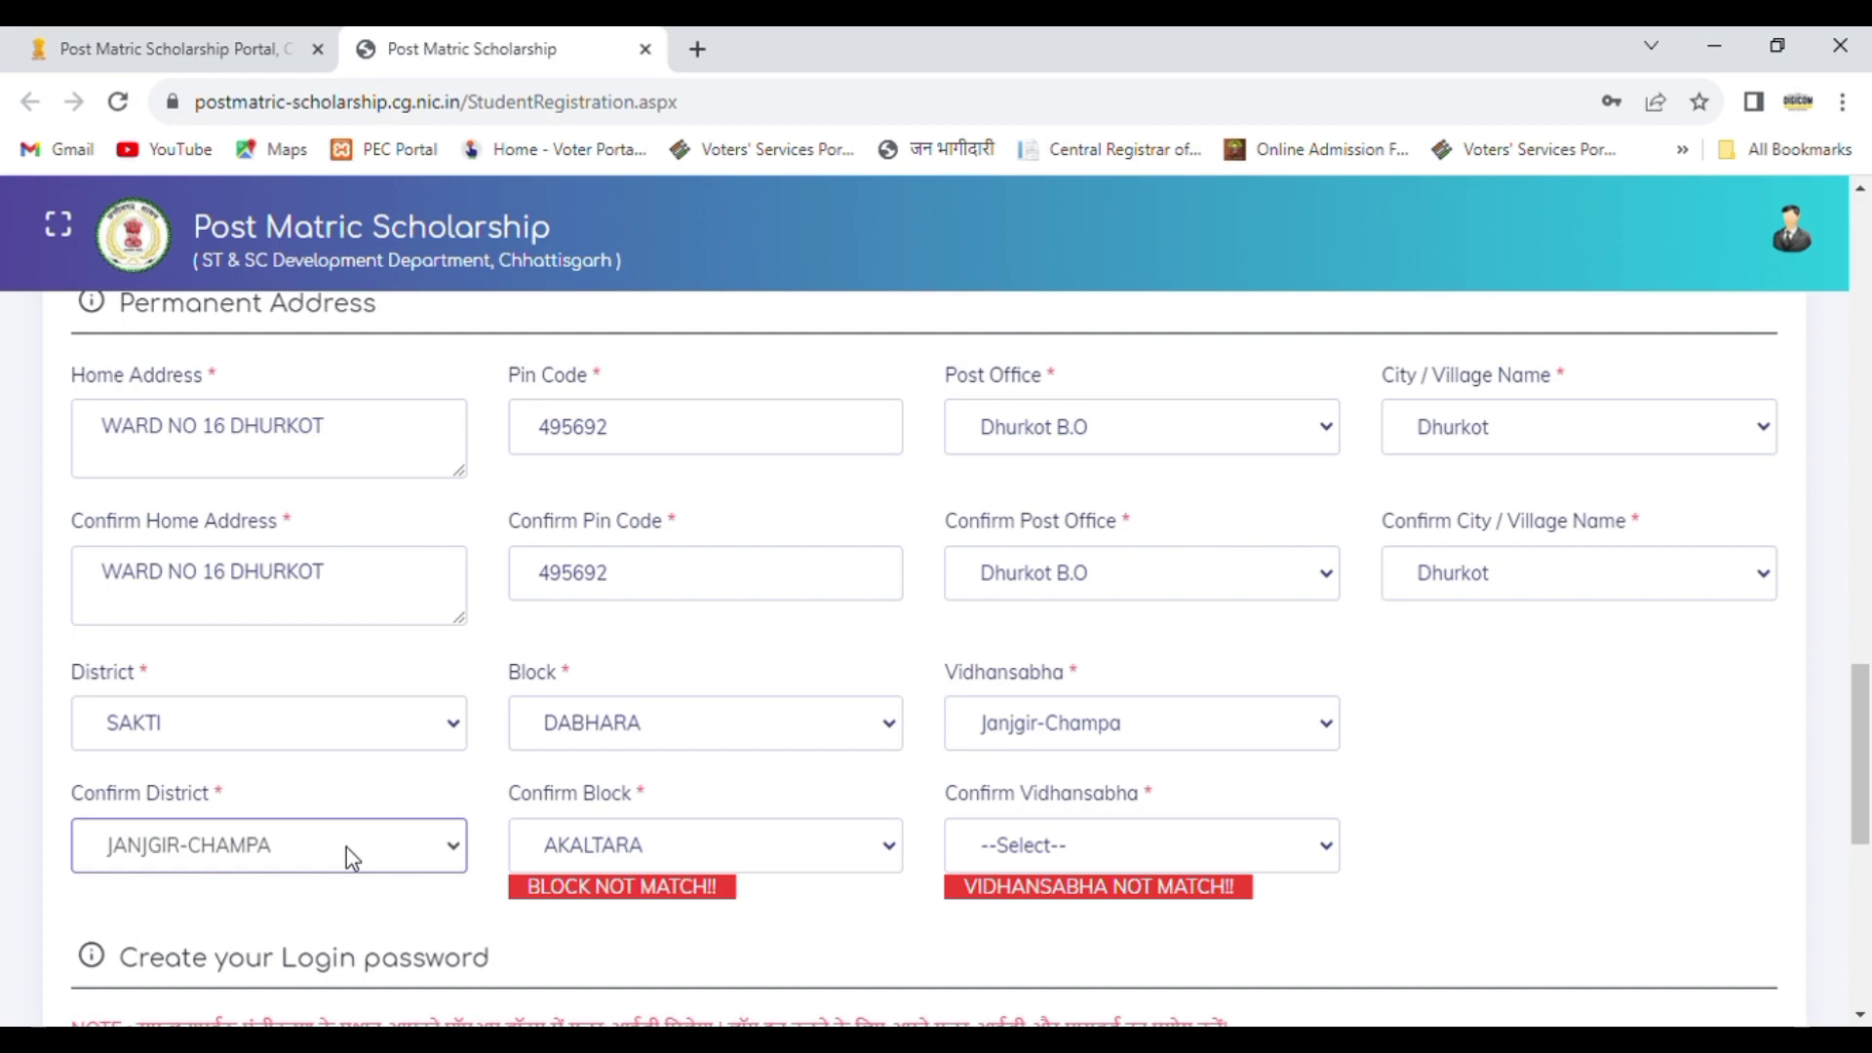
key("Down")
key("Down")
key("Down")
key("Down")
key("Down")
key("Down")
key("Down")
key("Down")
key("Down")
key("Down")
key("Down")
key("Down")
key("Down")
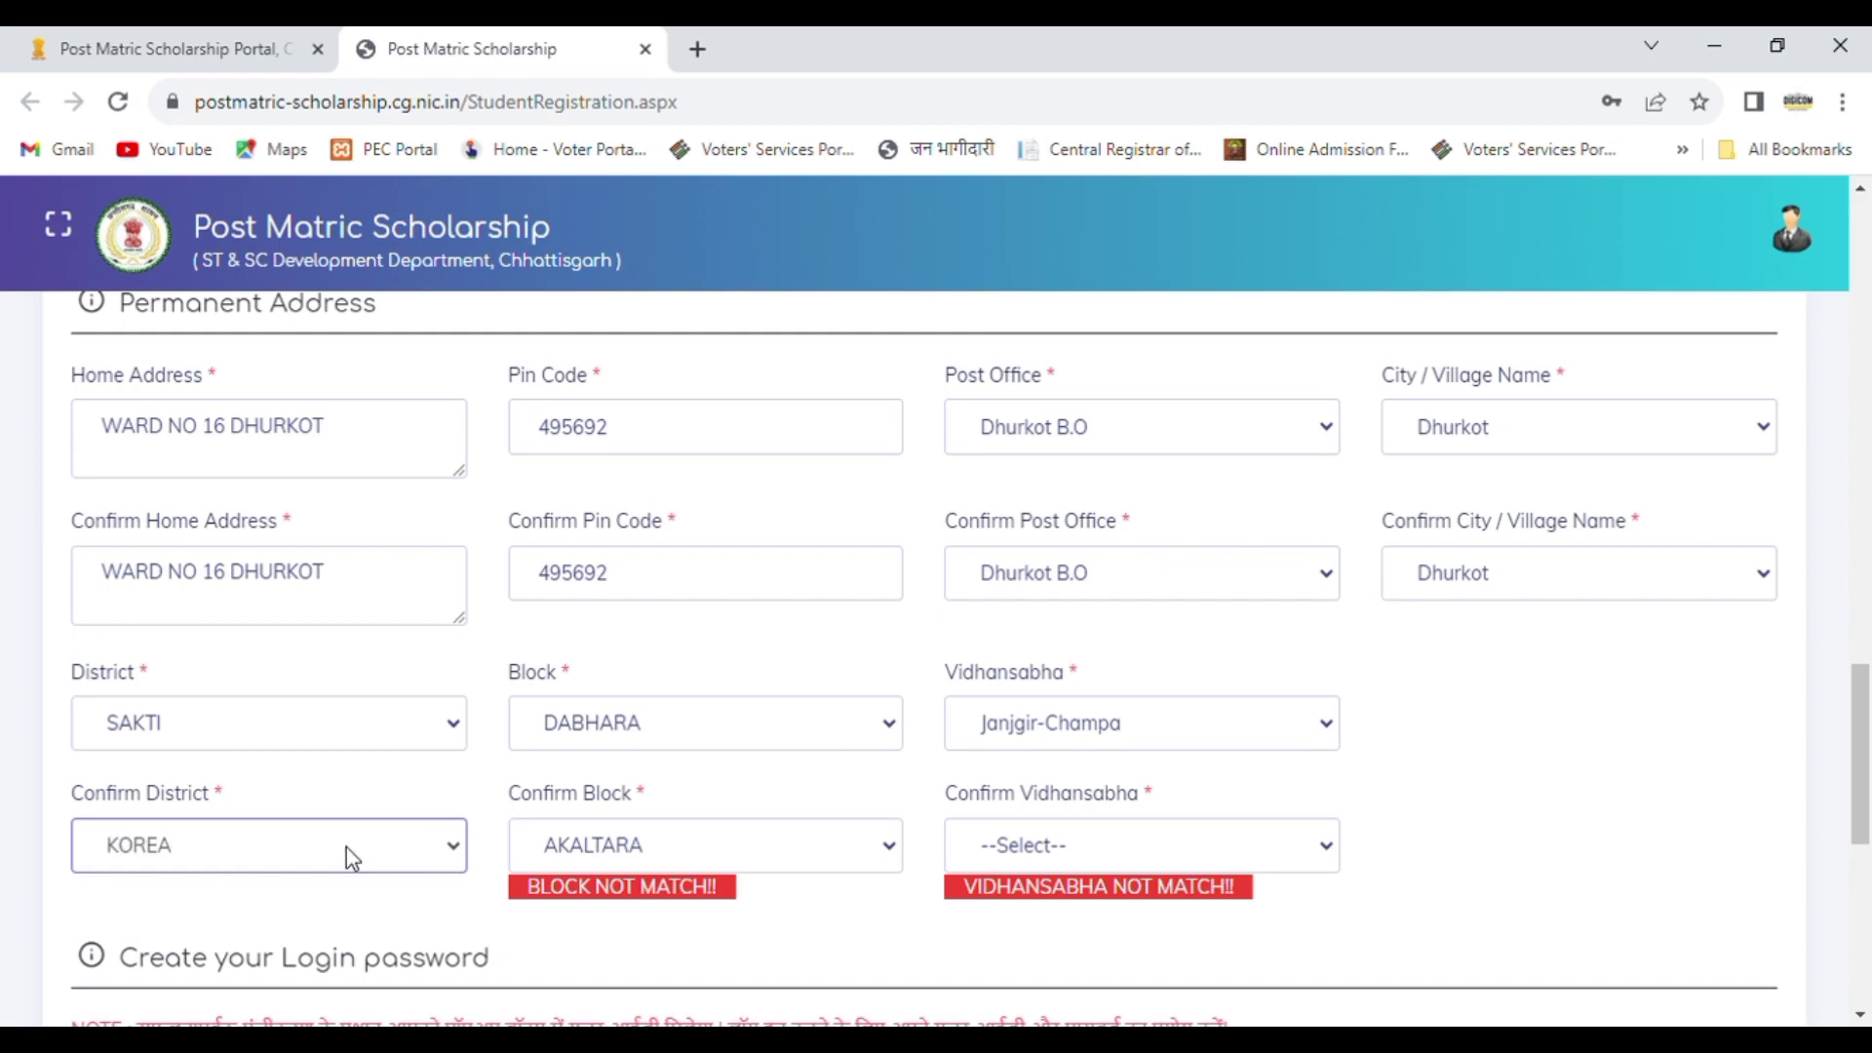
key("Down")
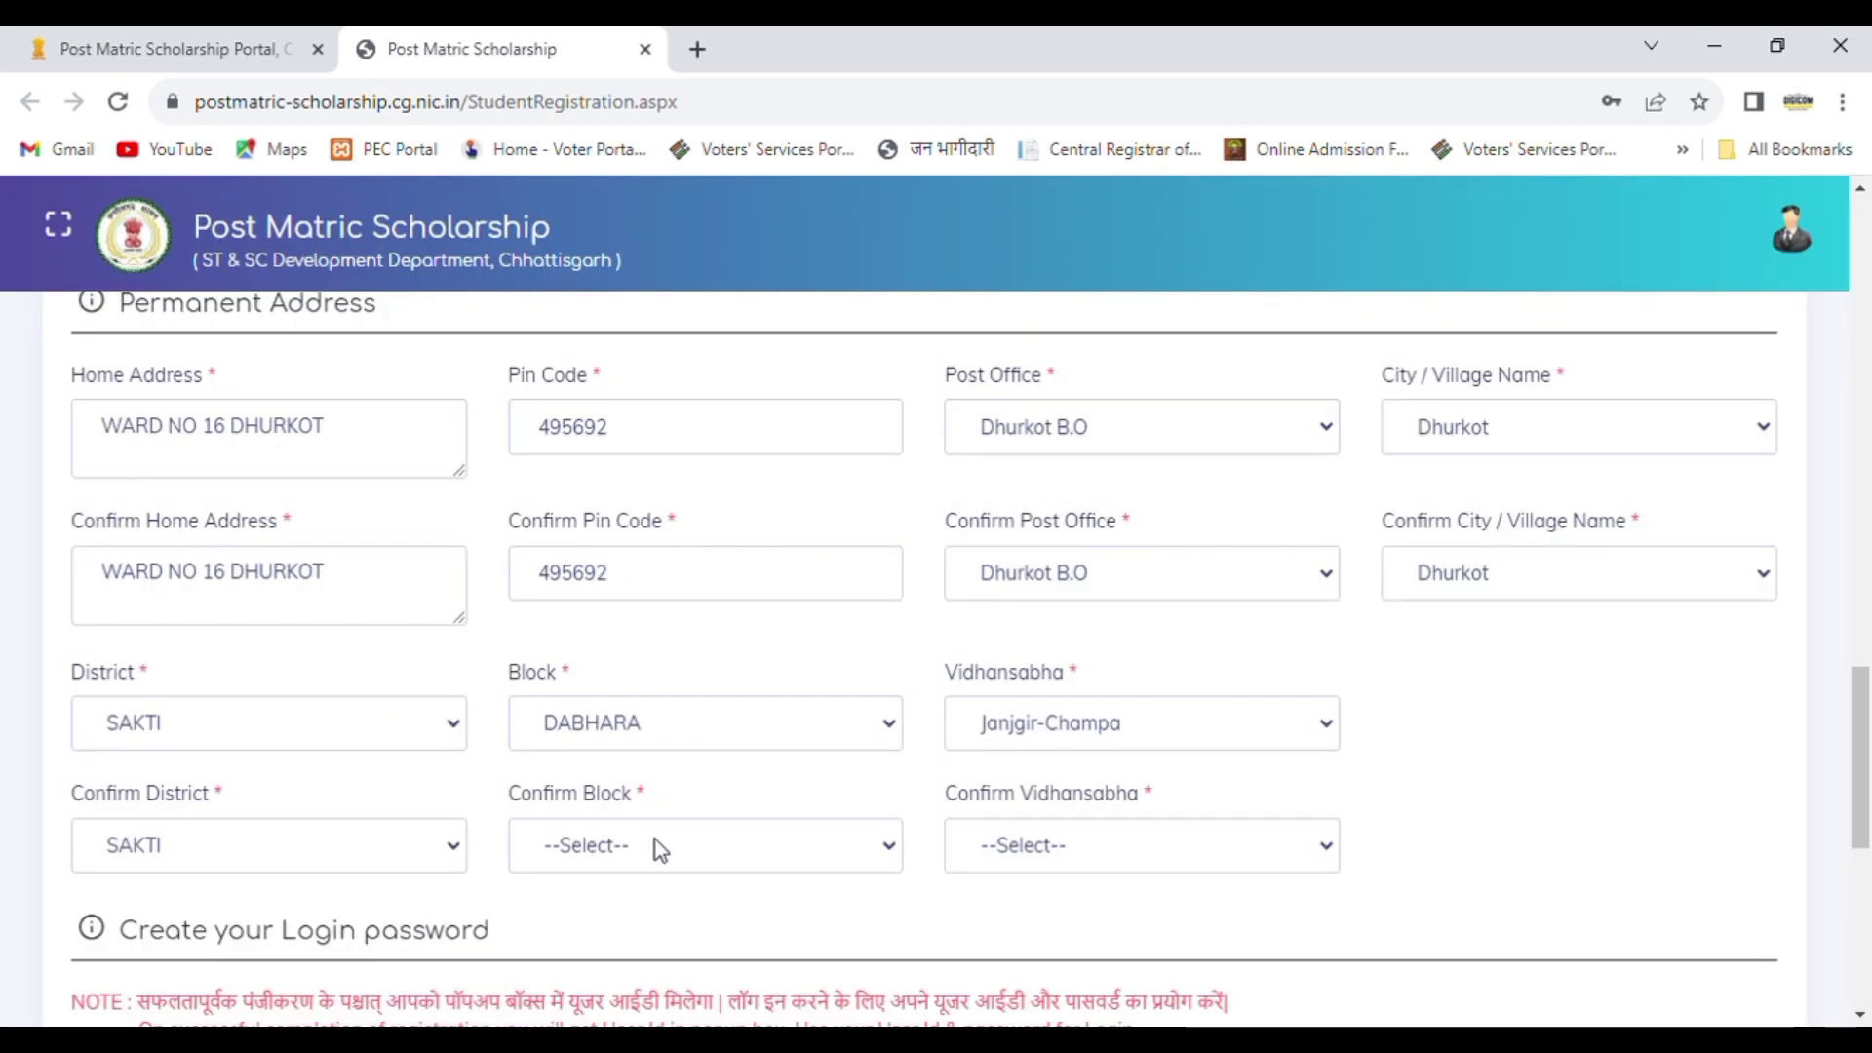
left_click(655, 840)
key("Down")
left_click(1015, 863)
key("Down")
key("j")
key("j")
key("j")
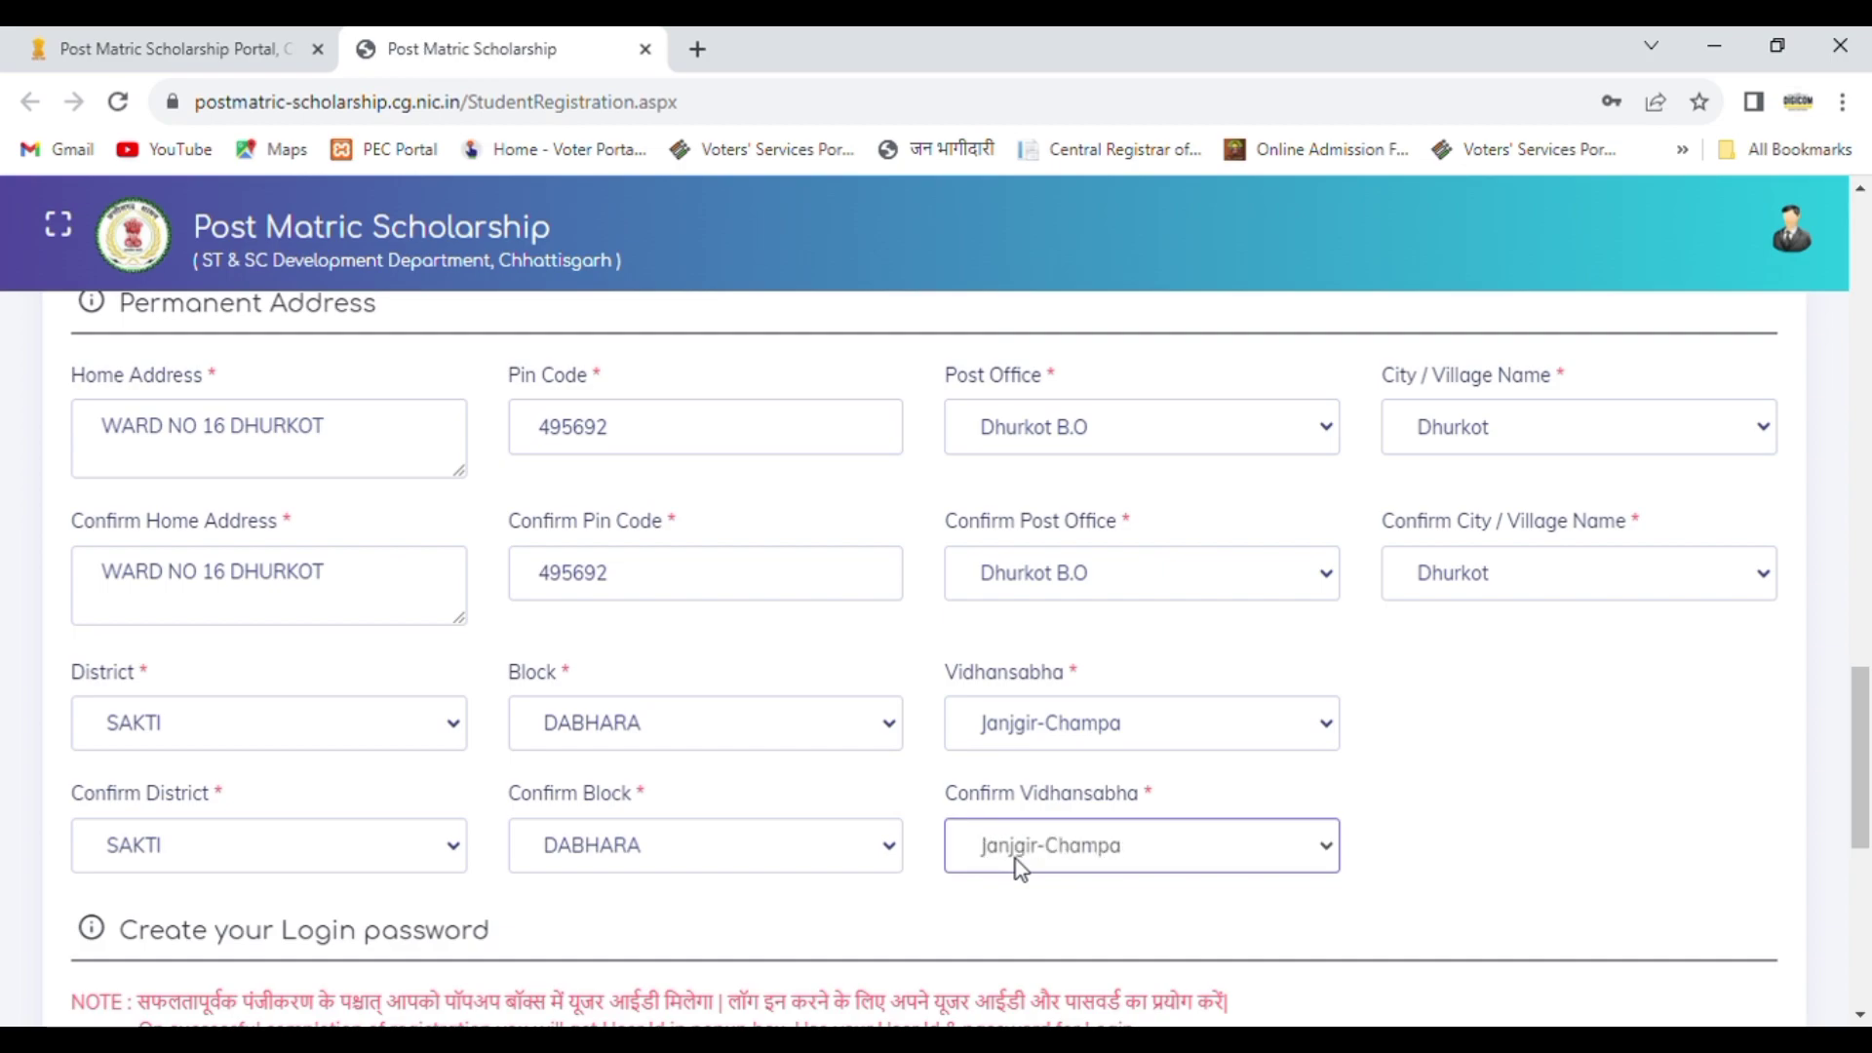
Step: Clear the prefilled login password and enter a new account password meeting the stated character rules
left_click_drag(1864, 751, 1868, 847)
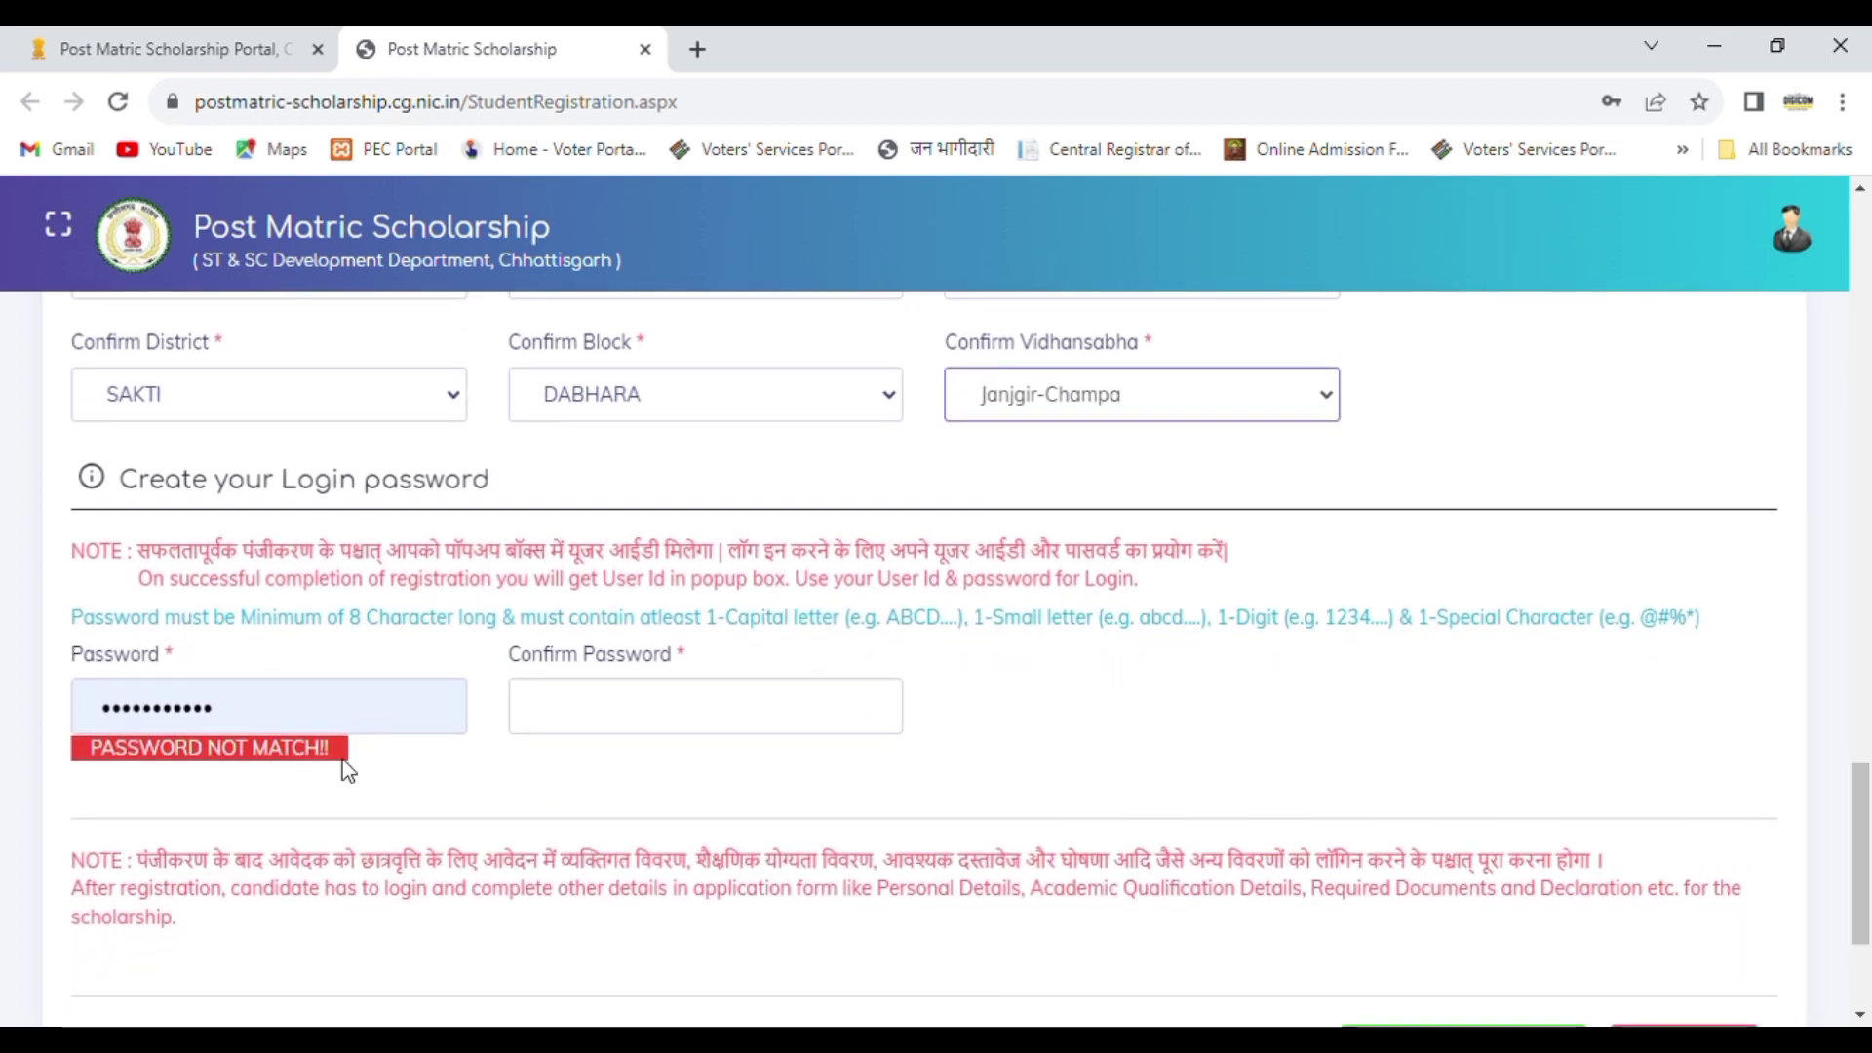
left_click(292, 729)
key("BackSpace")
key("BackSpace")
key("BackSpace")
key("BackSpace")
key("BackSpace")
key("BackSpace")
key("BackSpace")
key("BackSpace")
key("BackSpace")
key("BackSpace")
key("BackSpace")
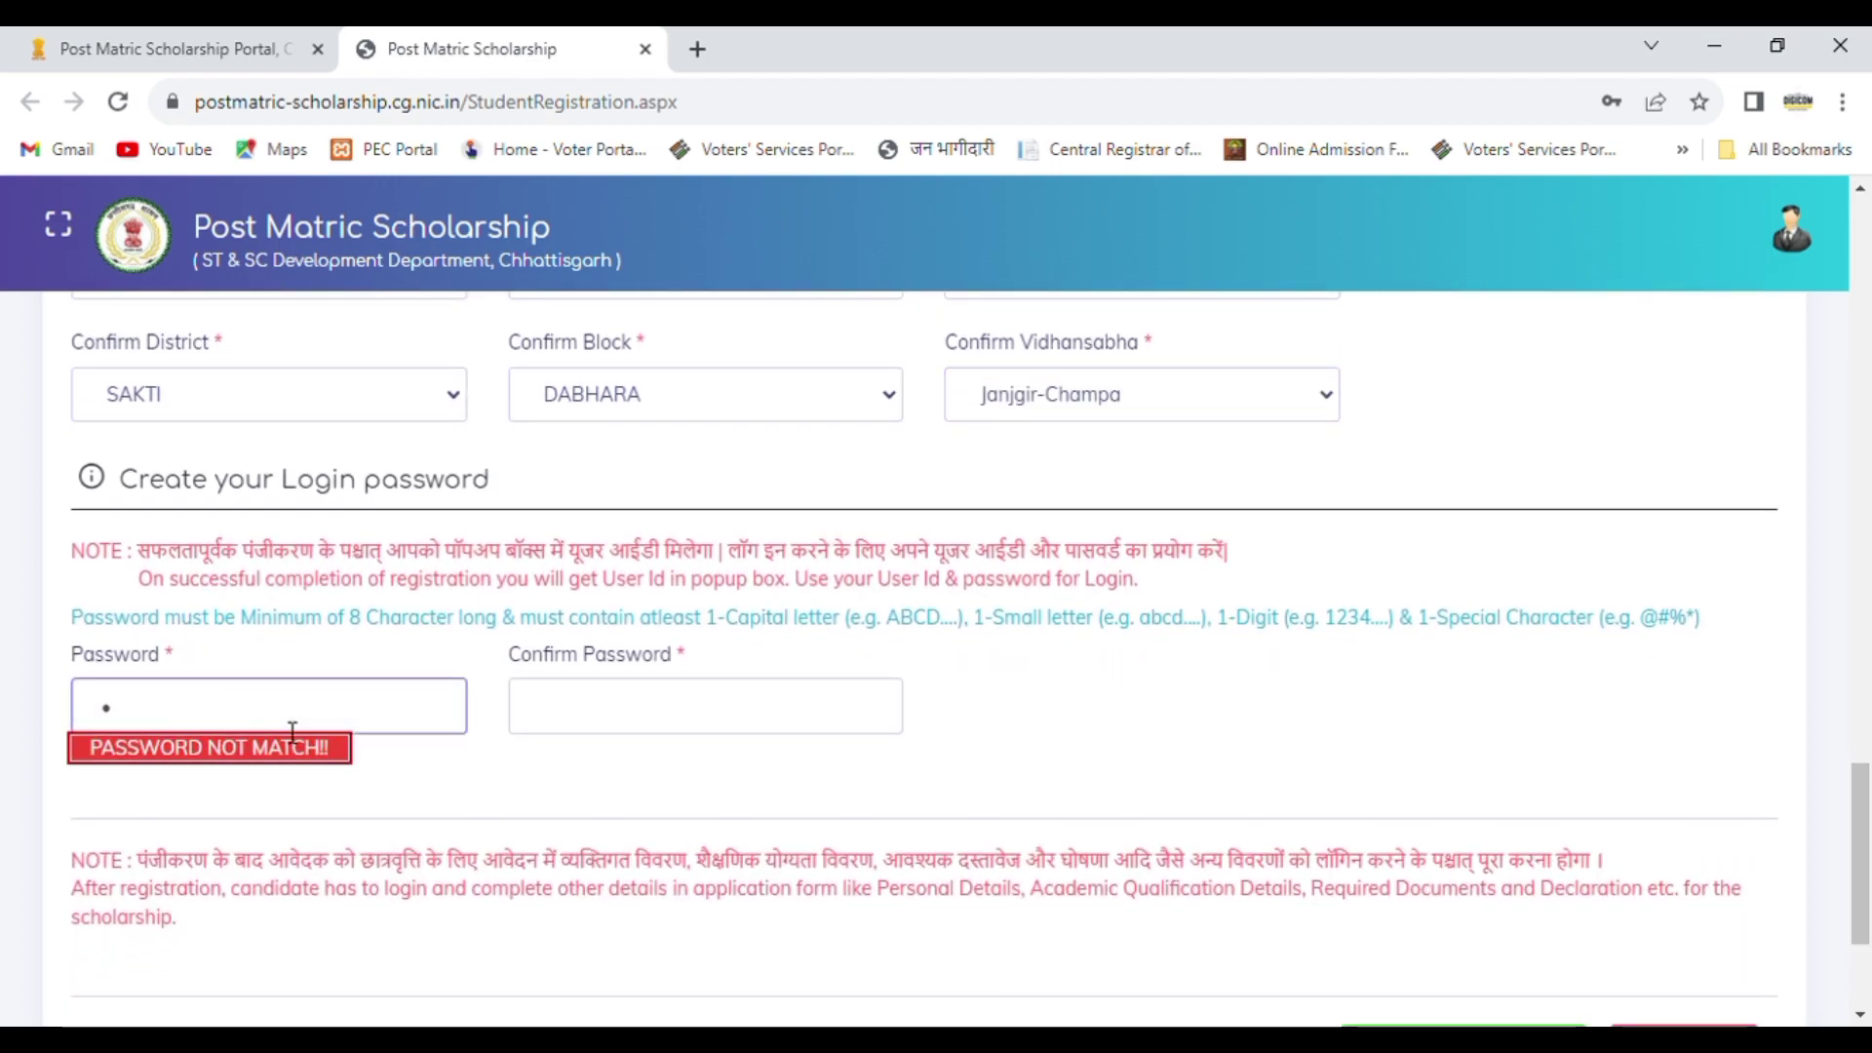
type("Aaa")
key("BackSpace")
key("BackSpace")
key("BackSpace")
type("•")
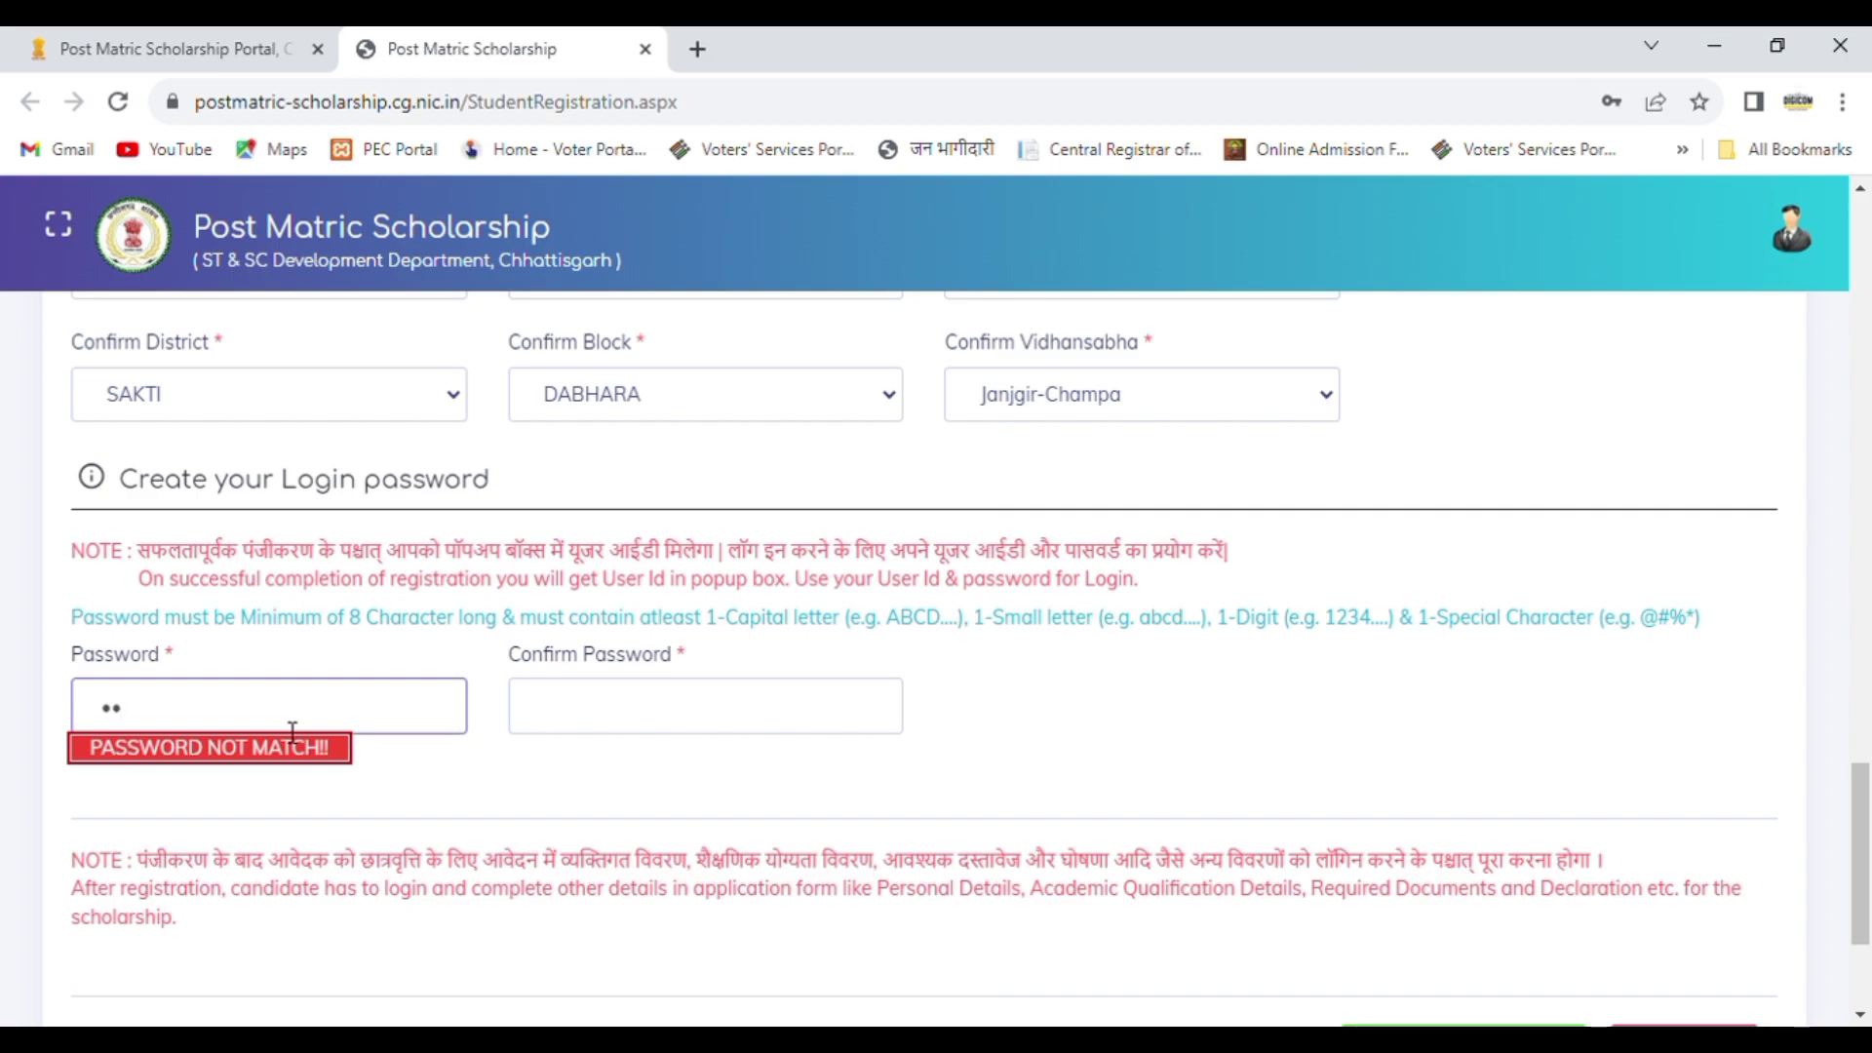
type("••••••••")
Step: Re-enter the new account password in the Confirm Password field
left_click(582, 718)
type("••")
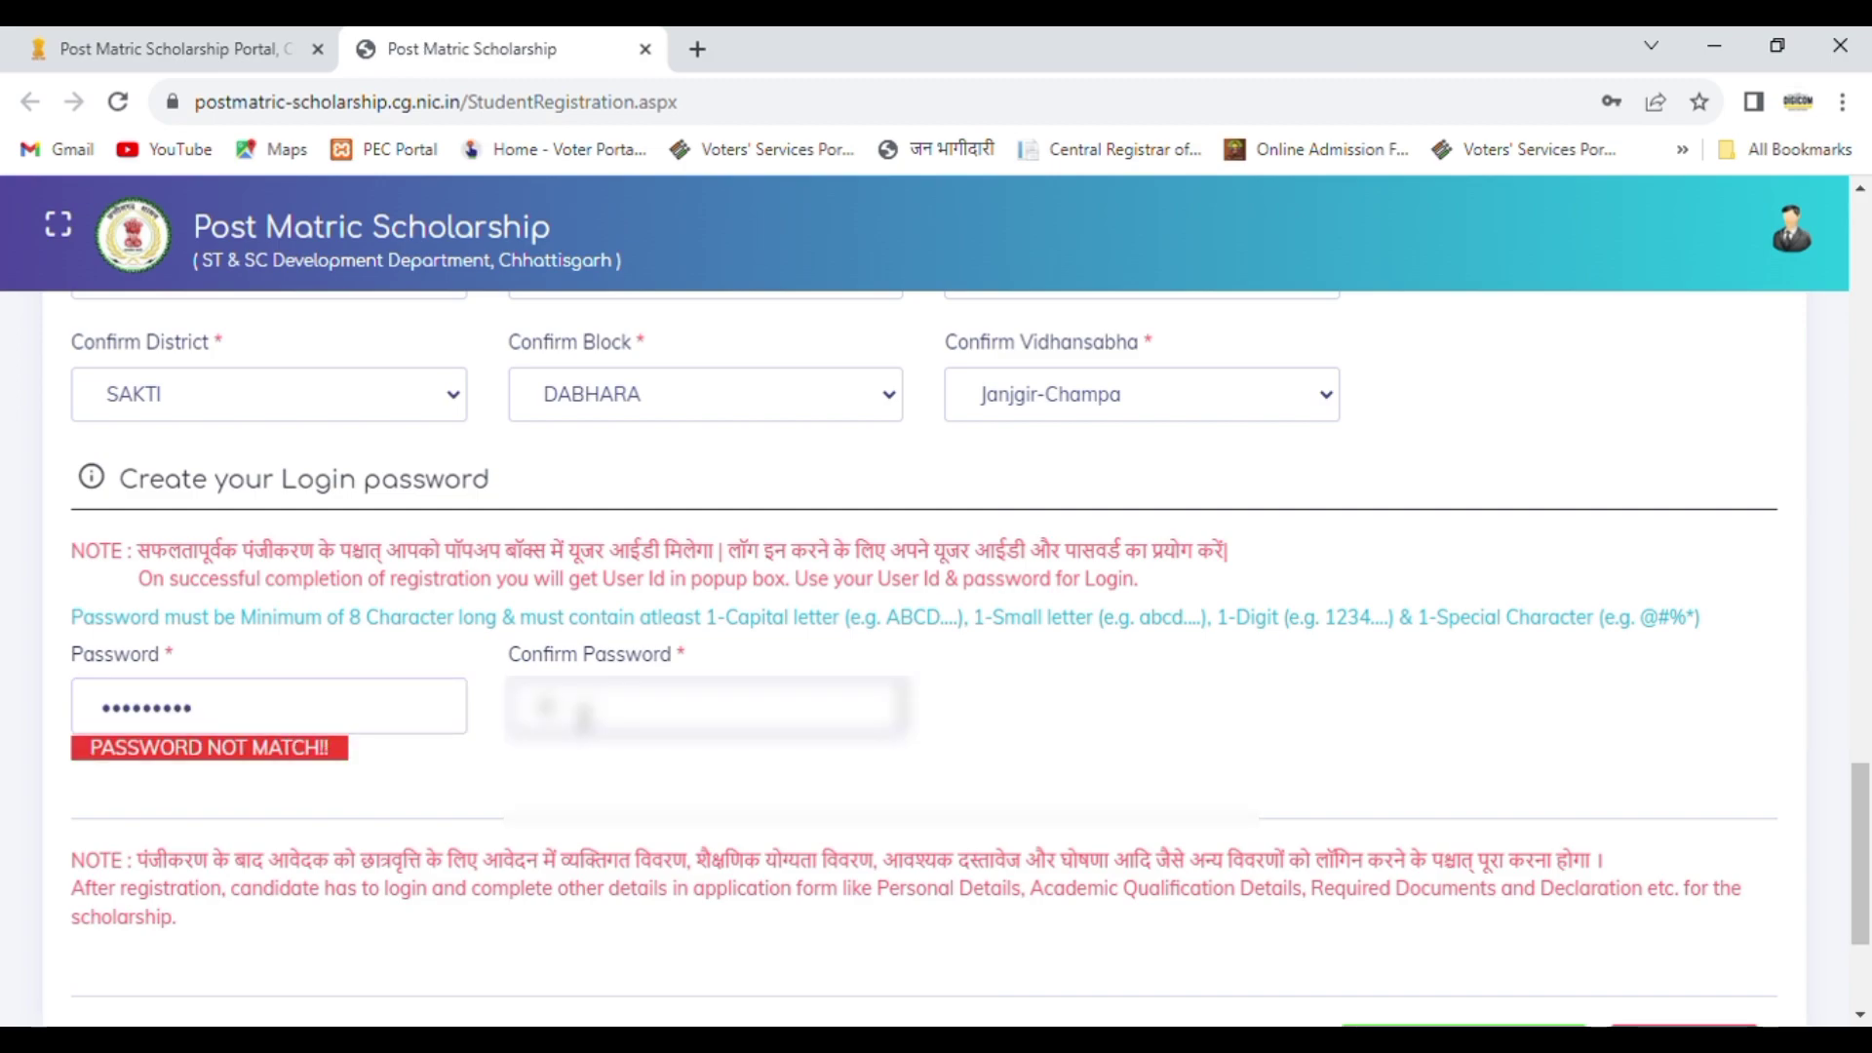
type("••••••••")
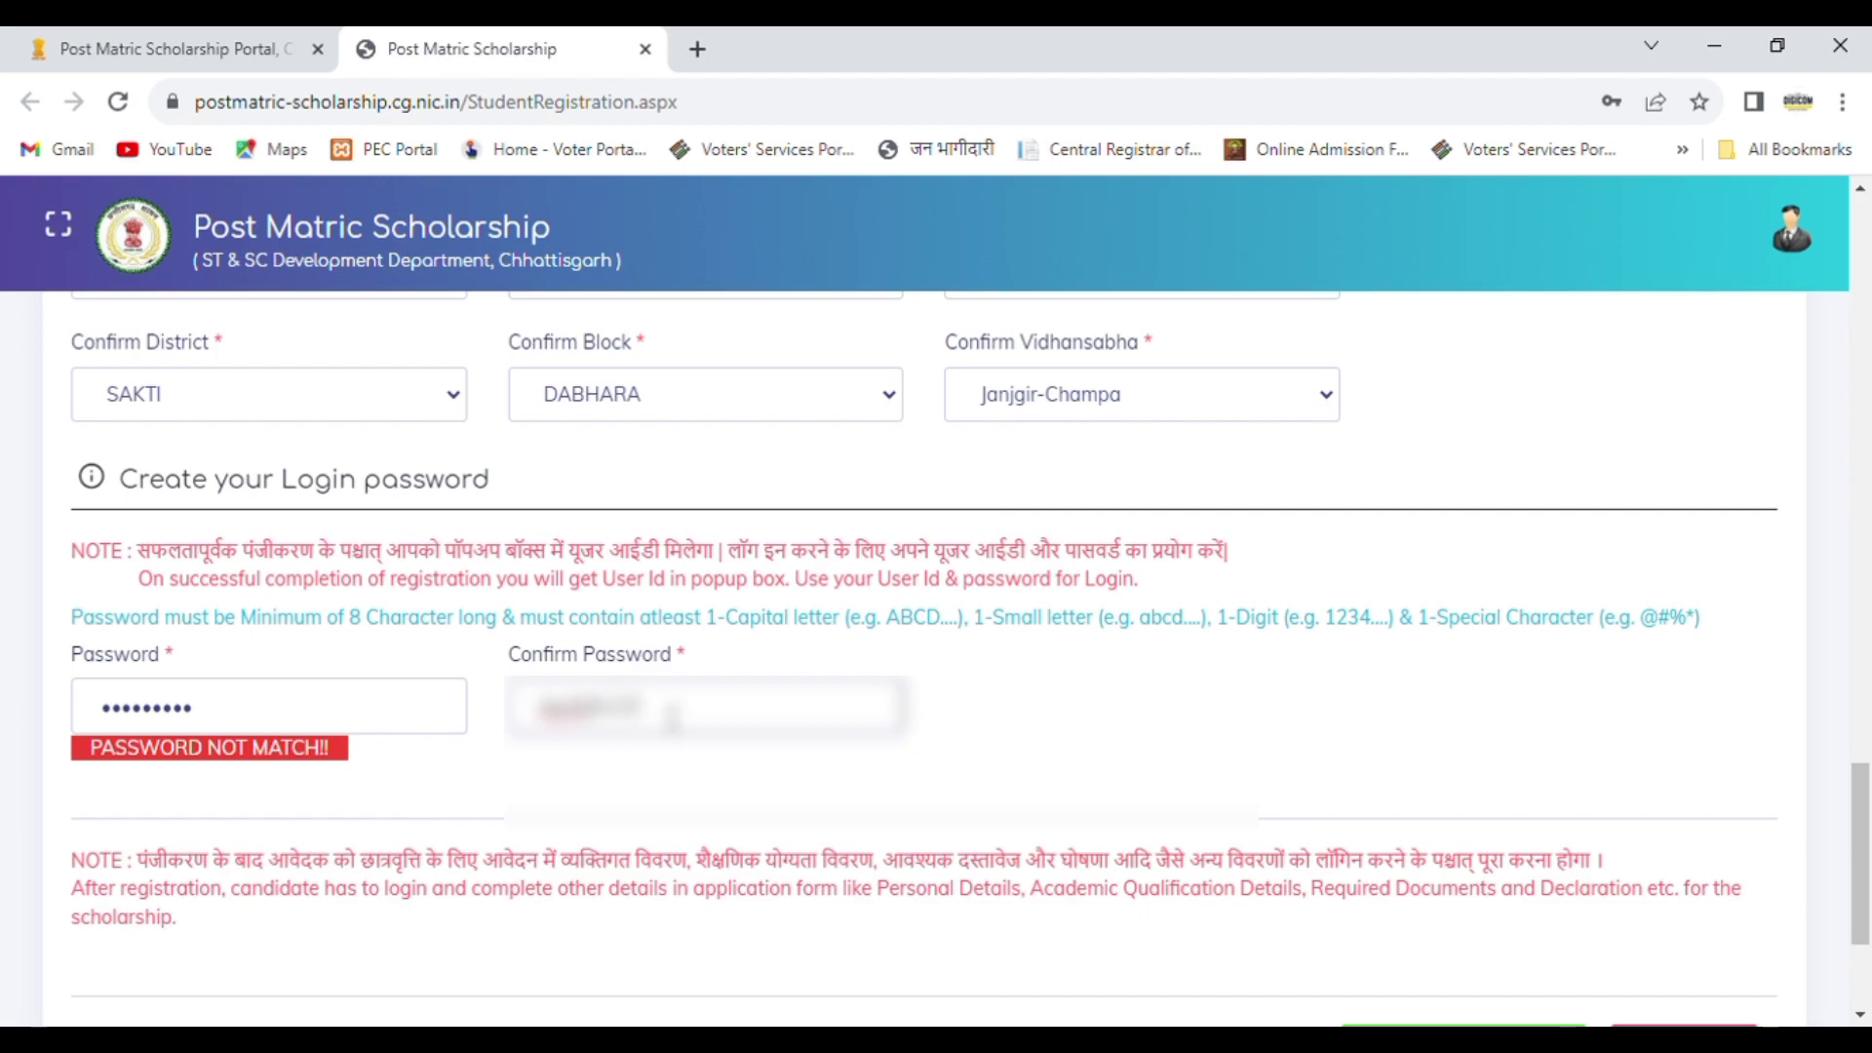
left_click(1132, 738)
Step: Review the completed registration form from the name fields to the password section, and submit it to register the student
left_click_drag(1867, 839, 1864, 463)
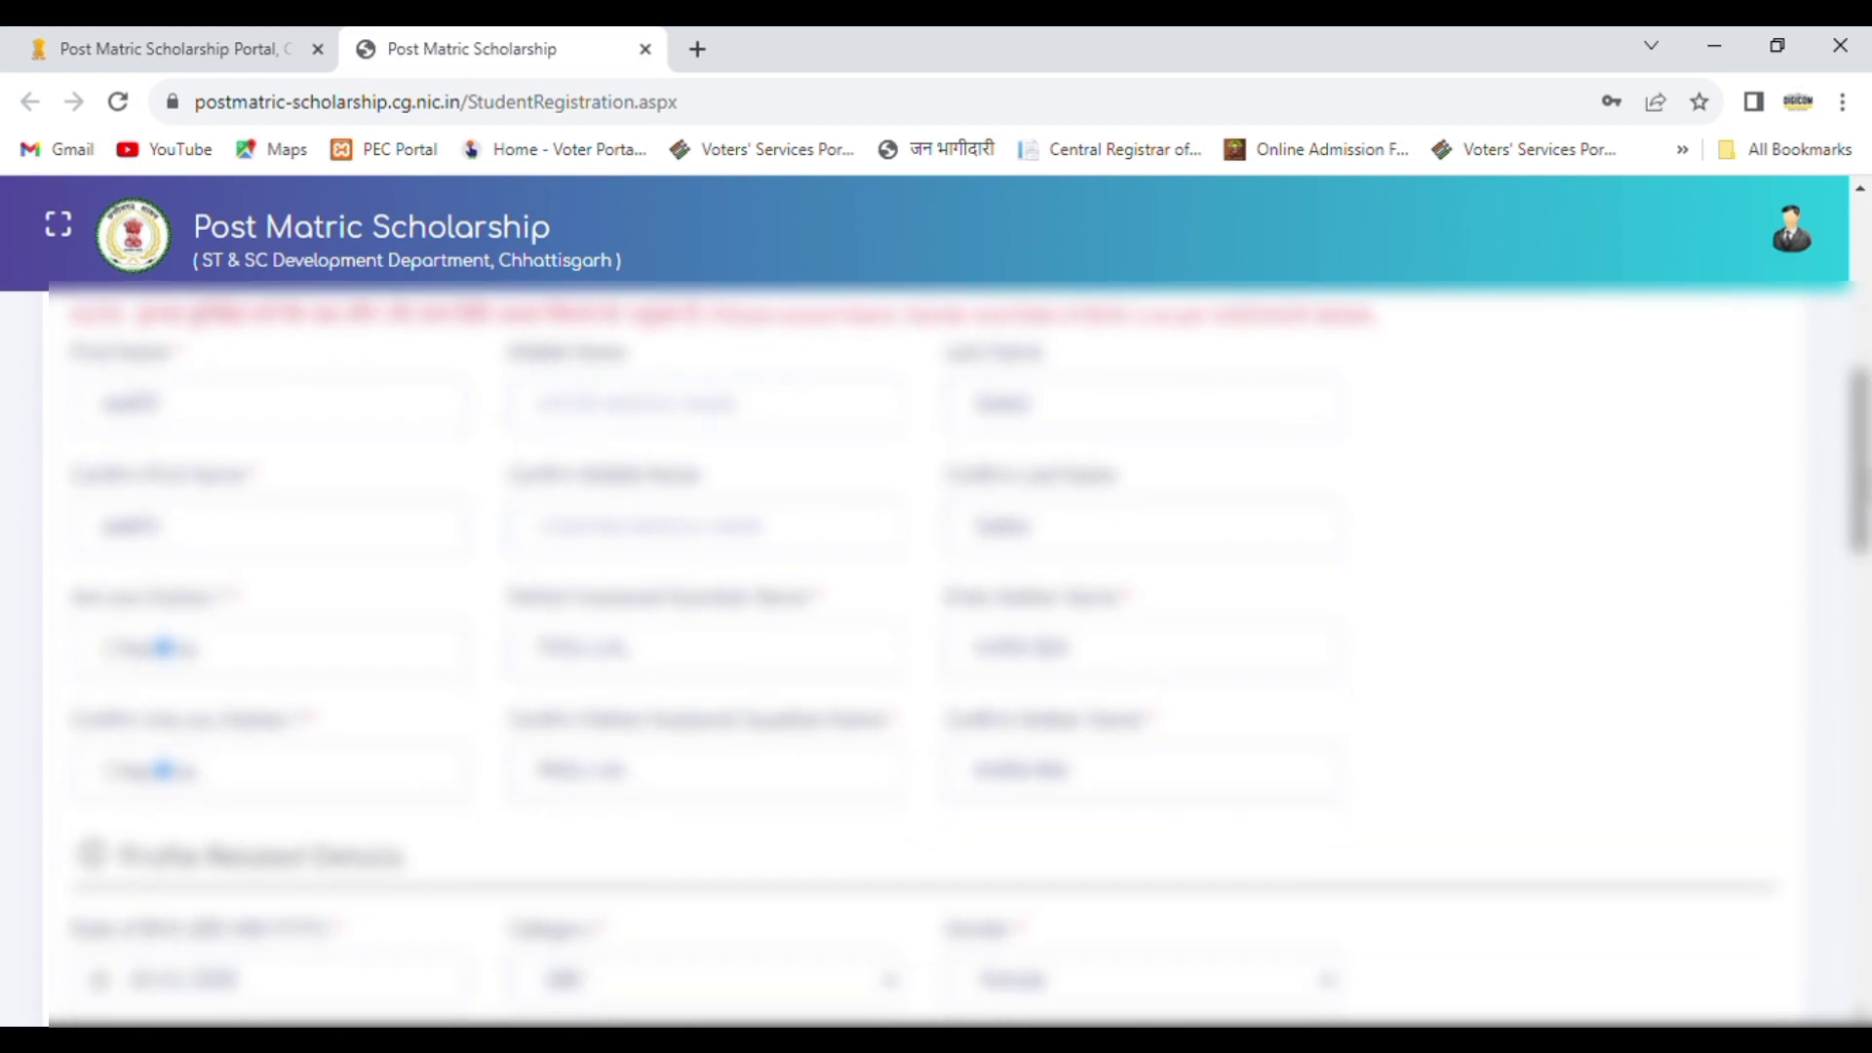
left_click_drag(1866, 487, 1866, 541)
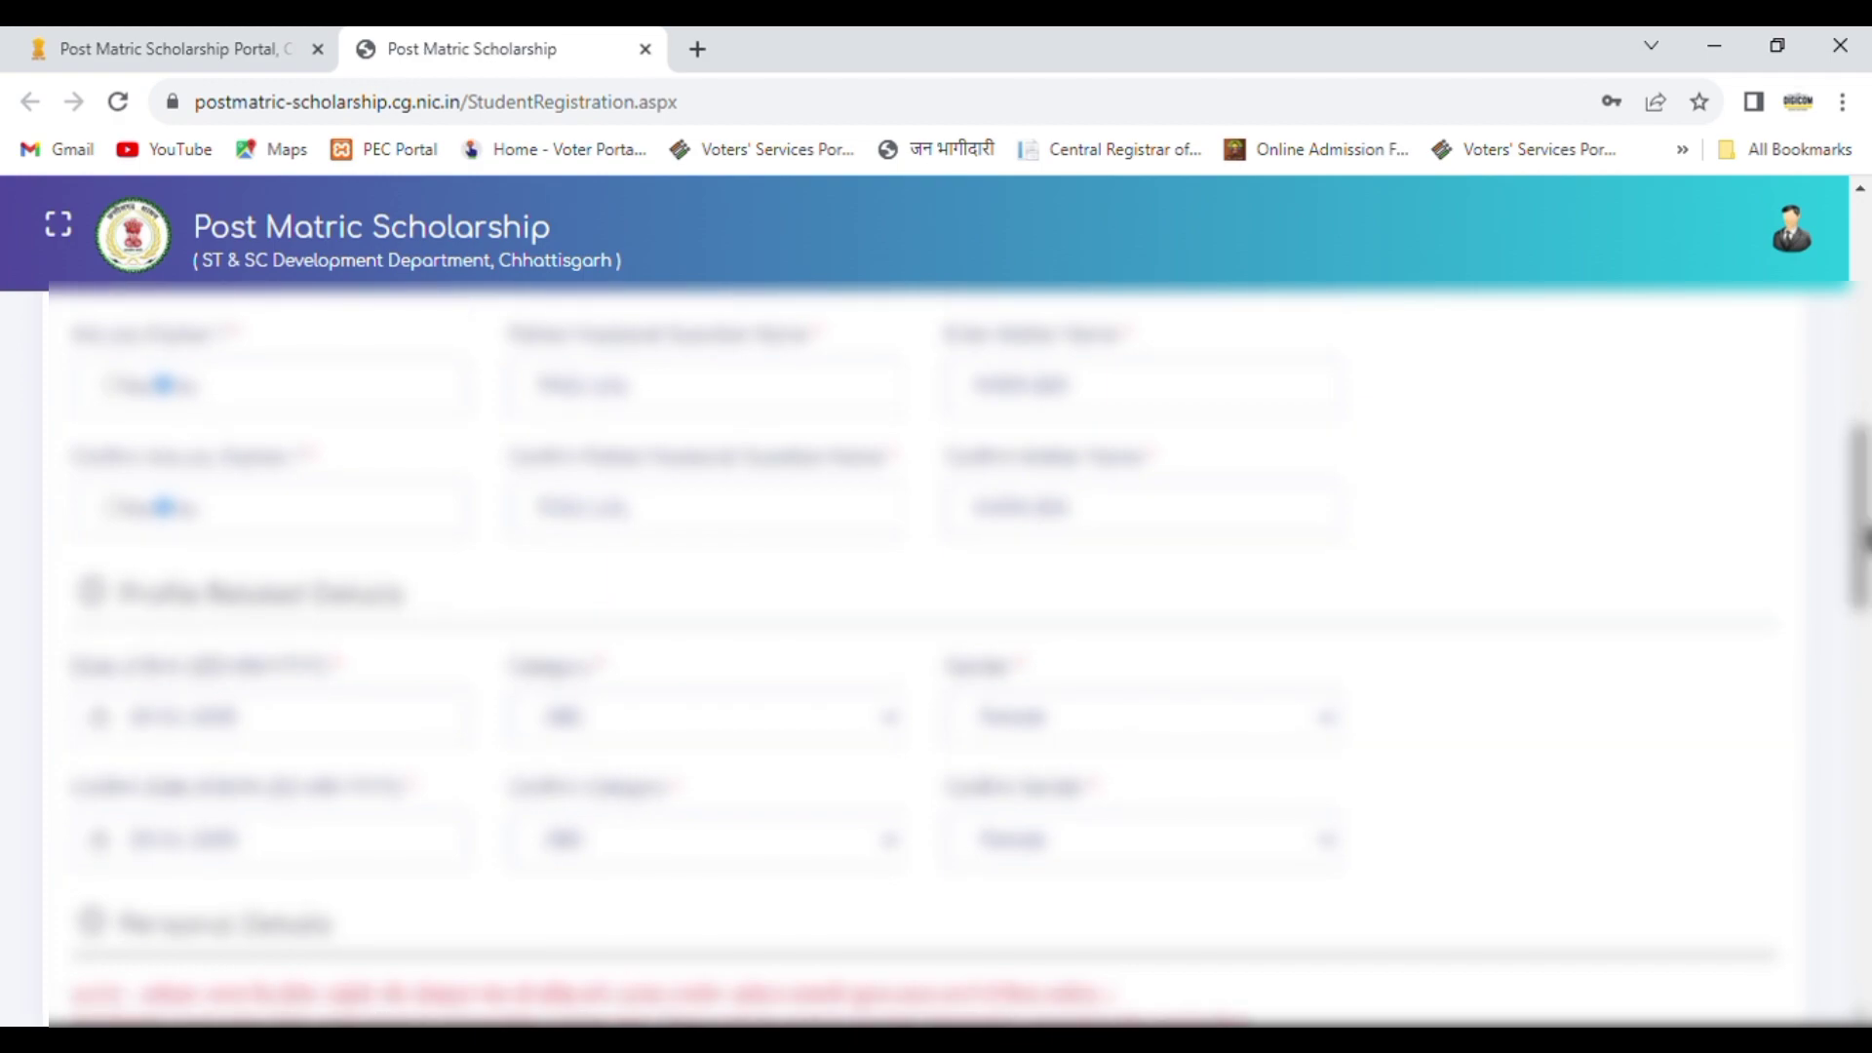
left_click_drag(1864, 541, 1864, 561)
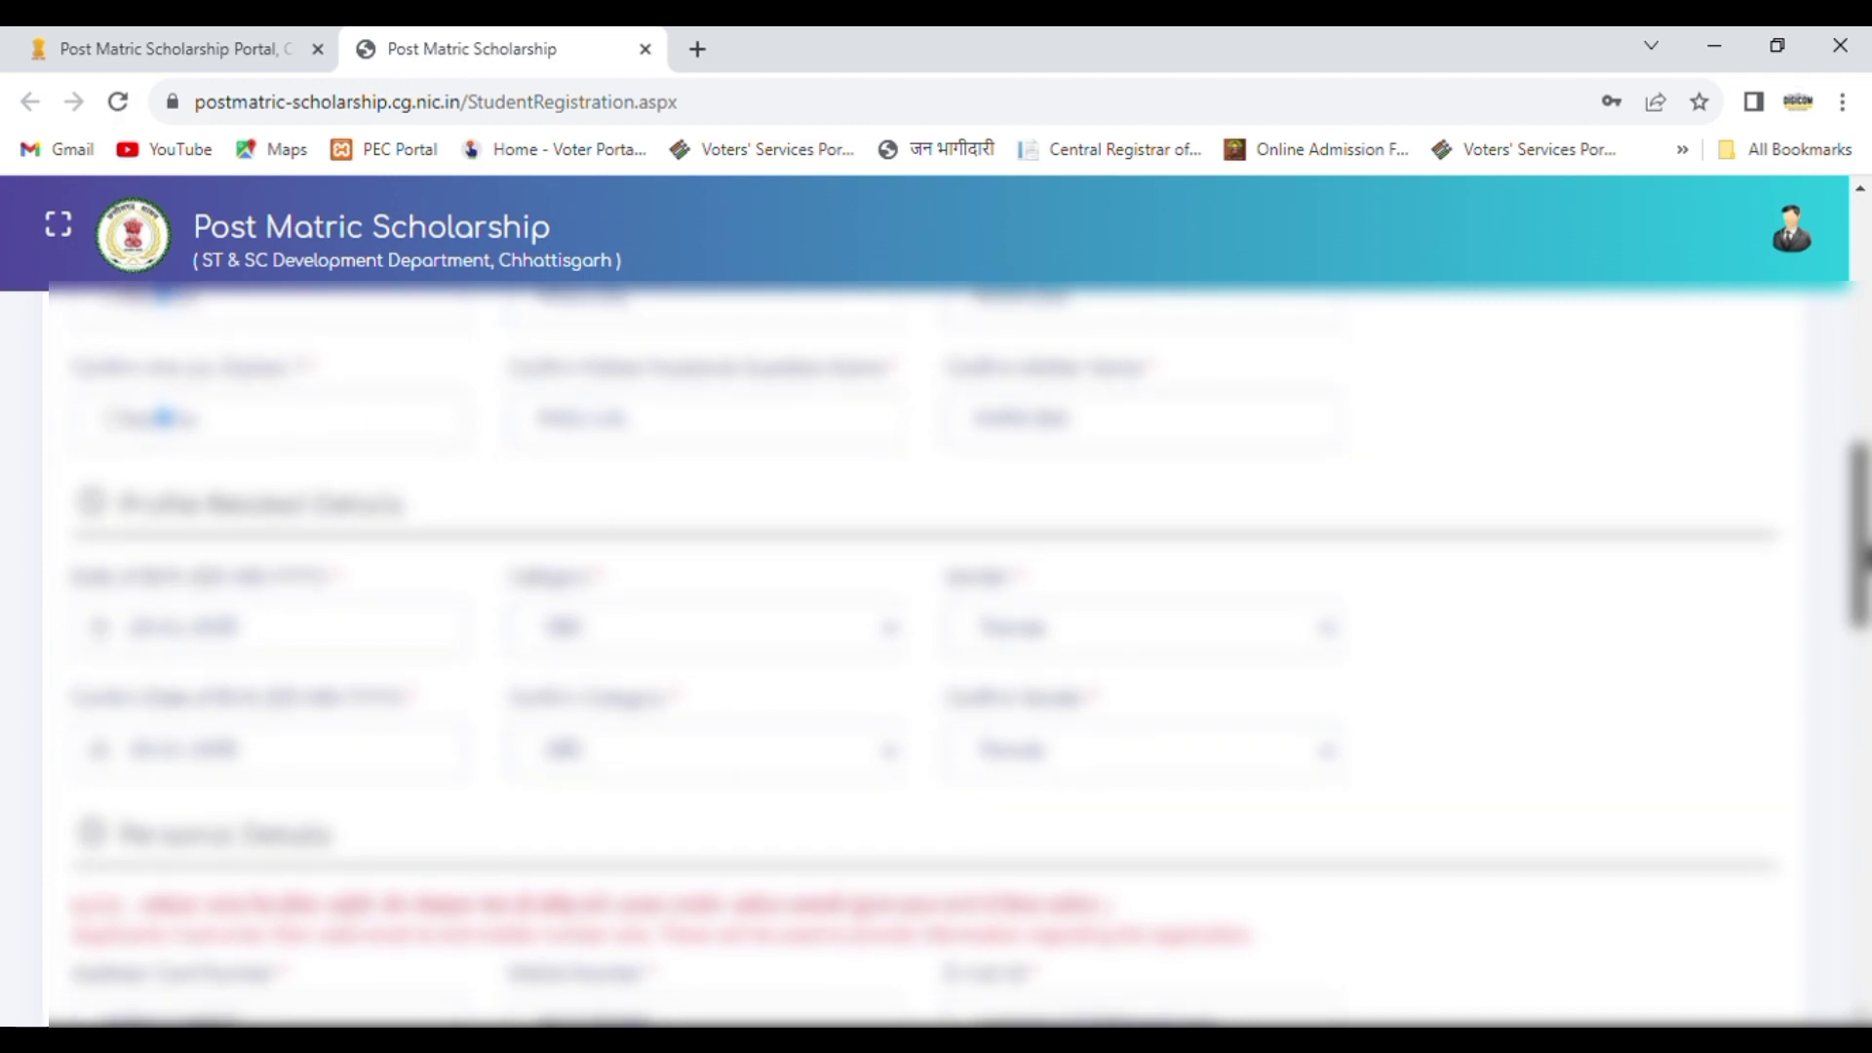
left_click_drag(1864, 560, 1864, 651)
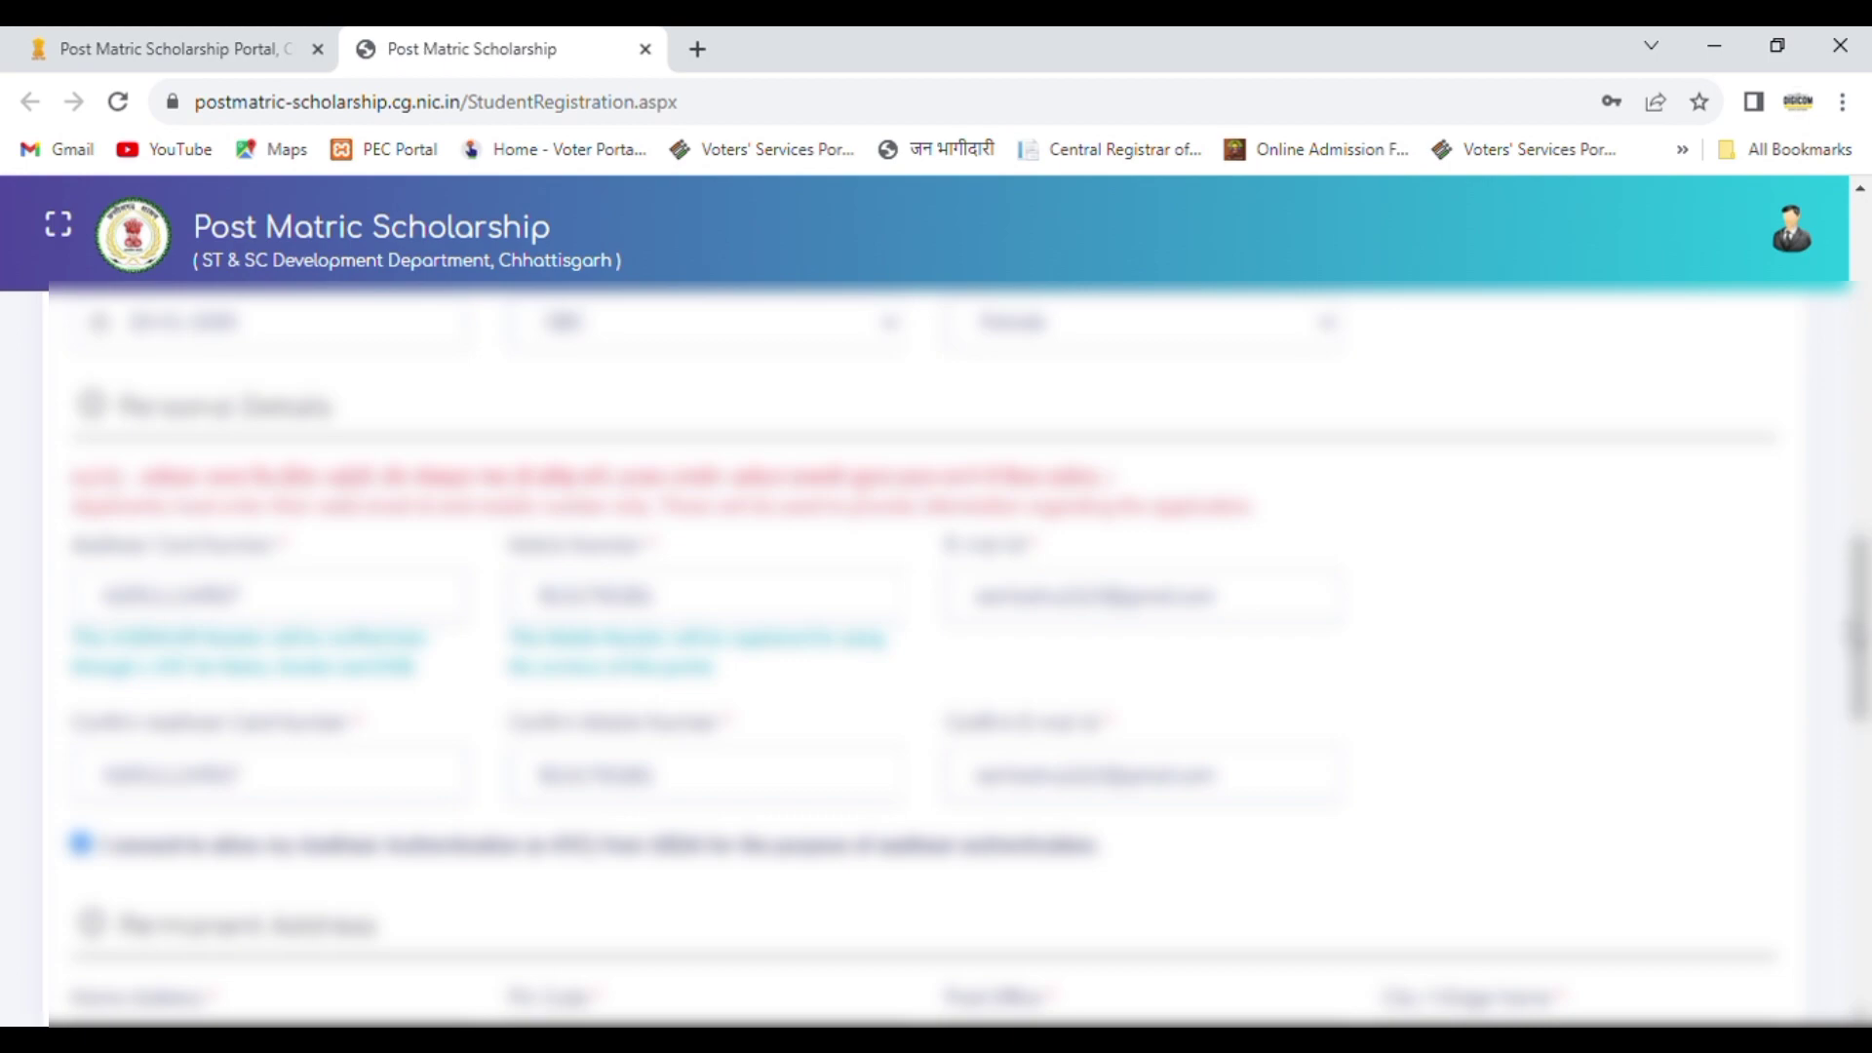
left_click_drag(1865, 652, 1864, 816)
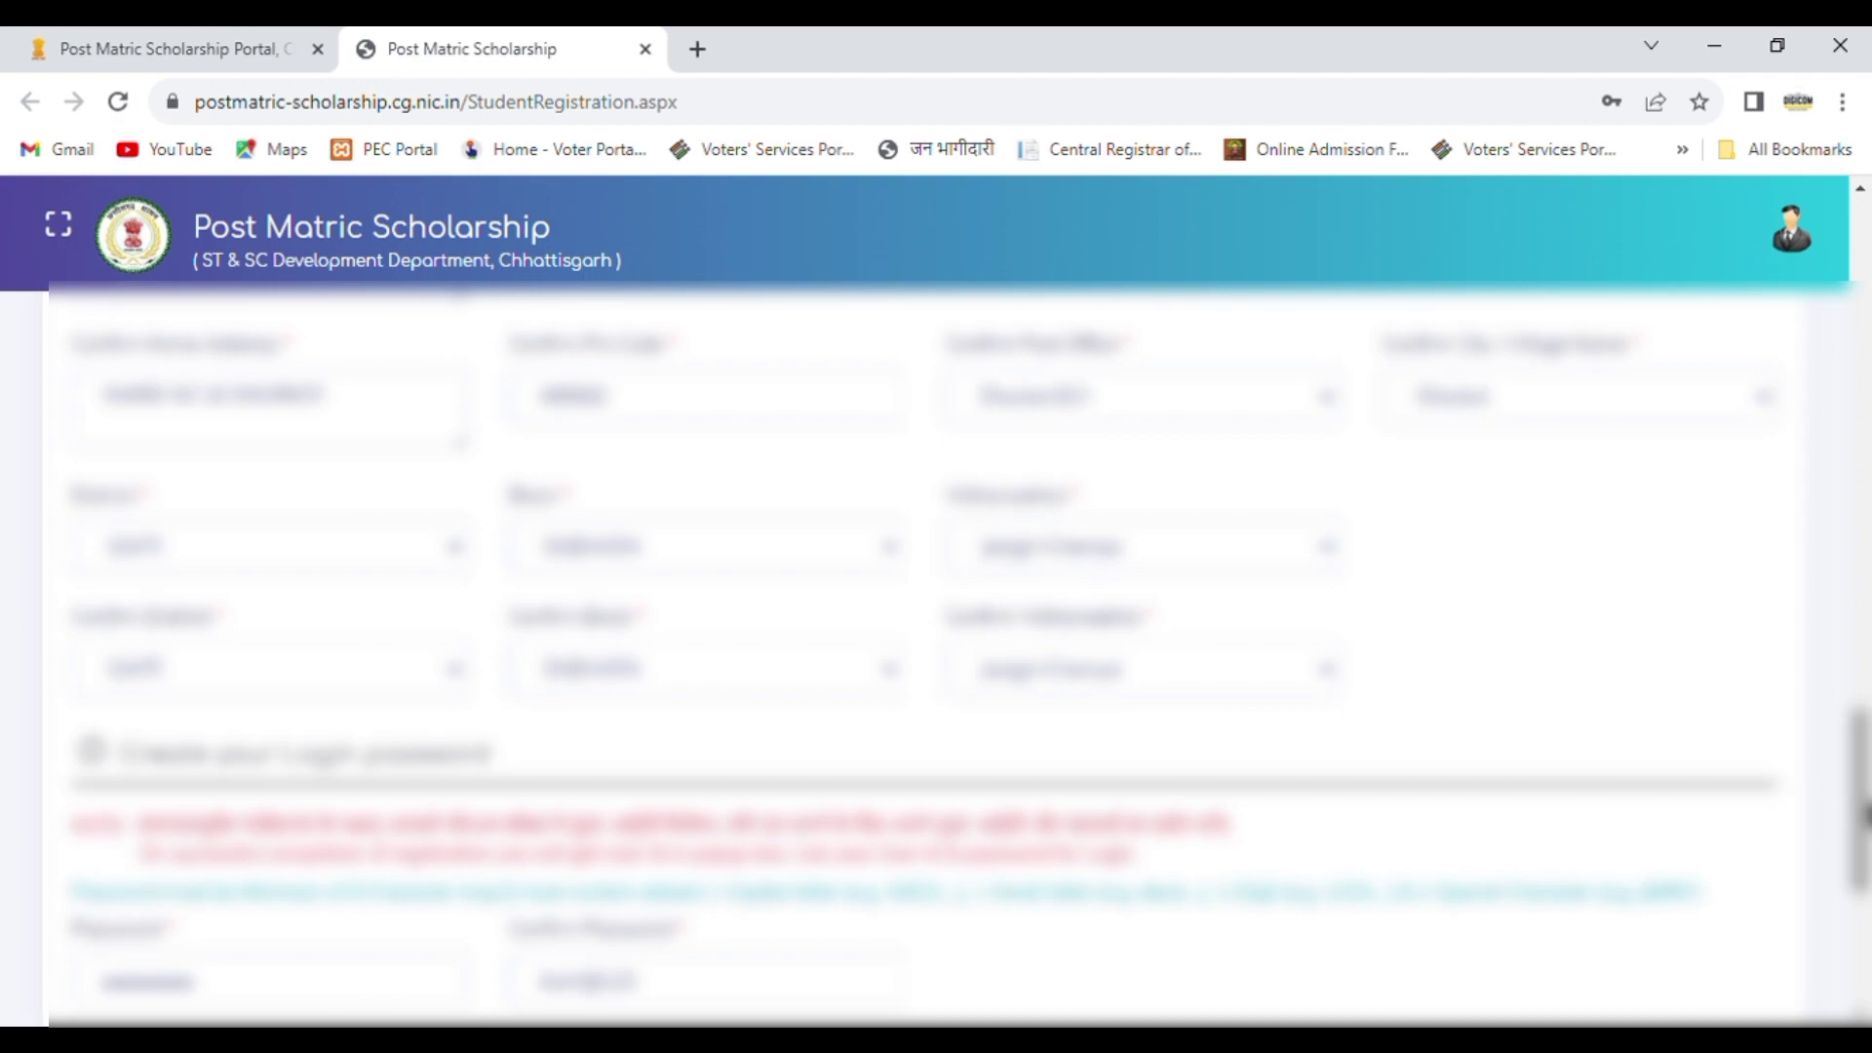
scroll(1443, 760, "down", 5)
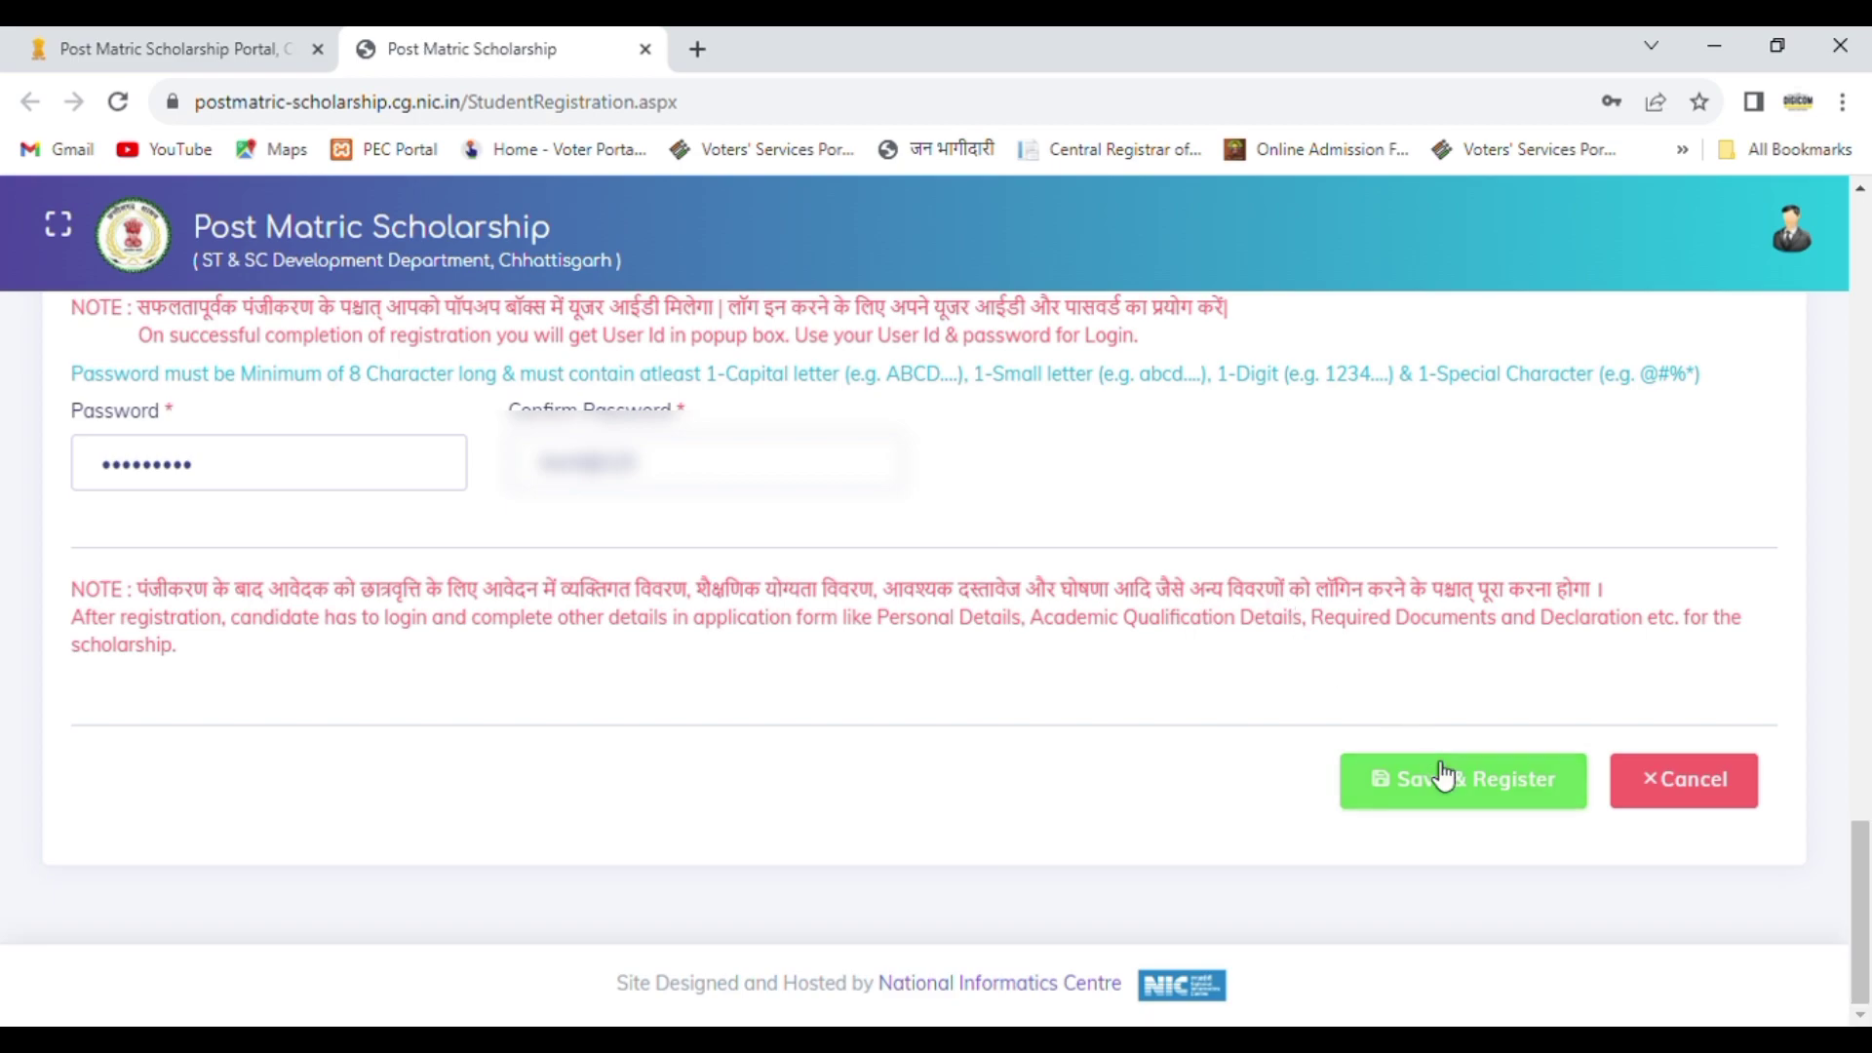
left_click(1442, 799)
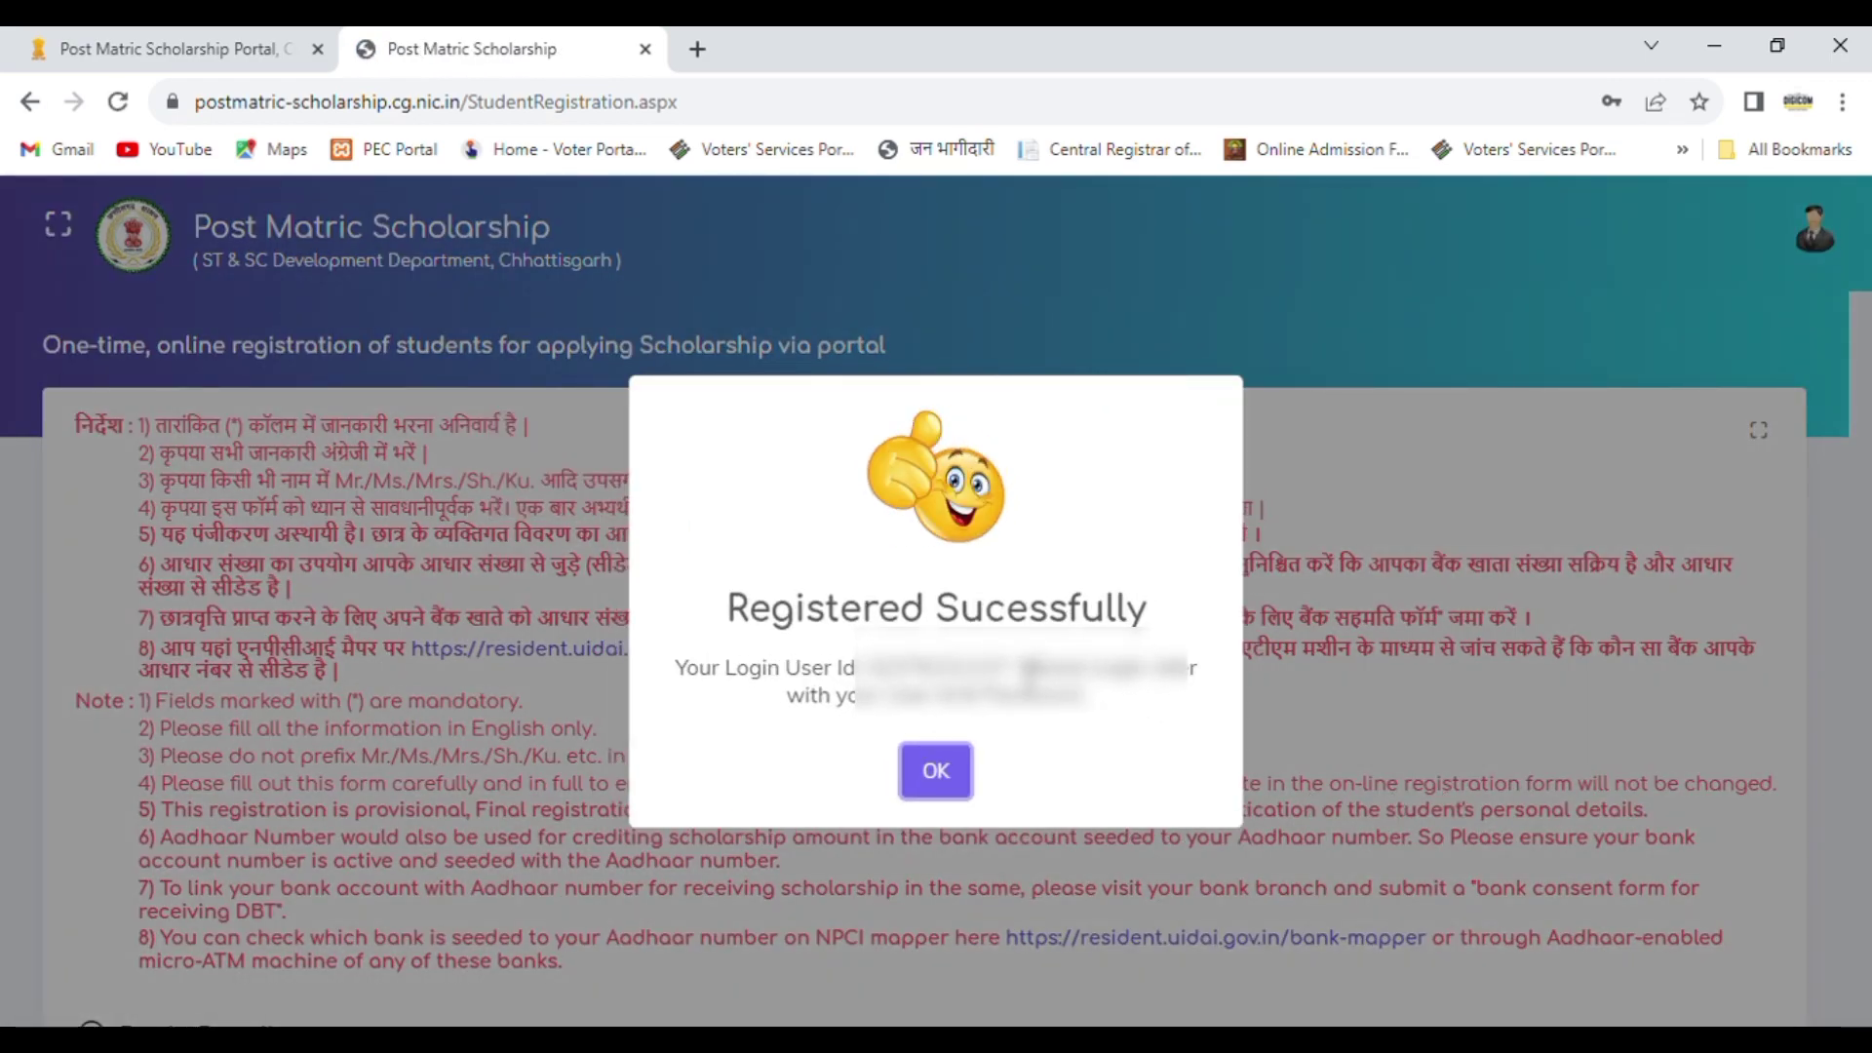
Step: Highlight the login user ID in the registration success message and dismiss the message
double_click(951, 667)
left_click_drag(894, 675, 868, 674)
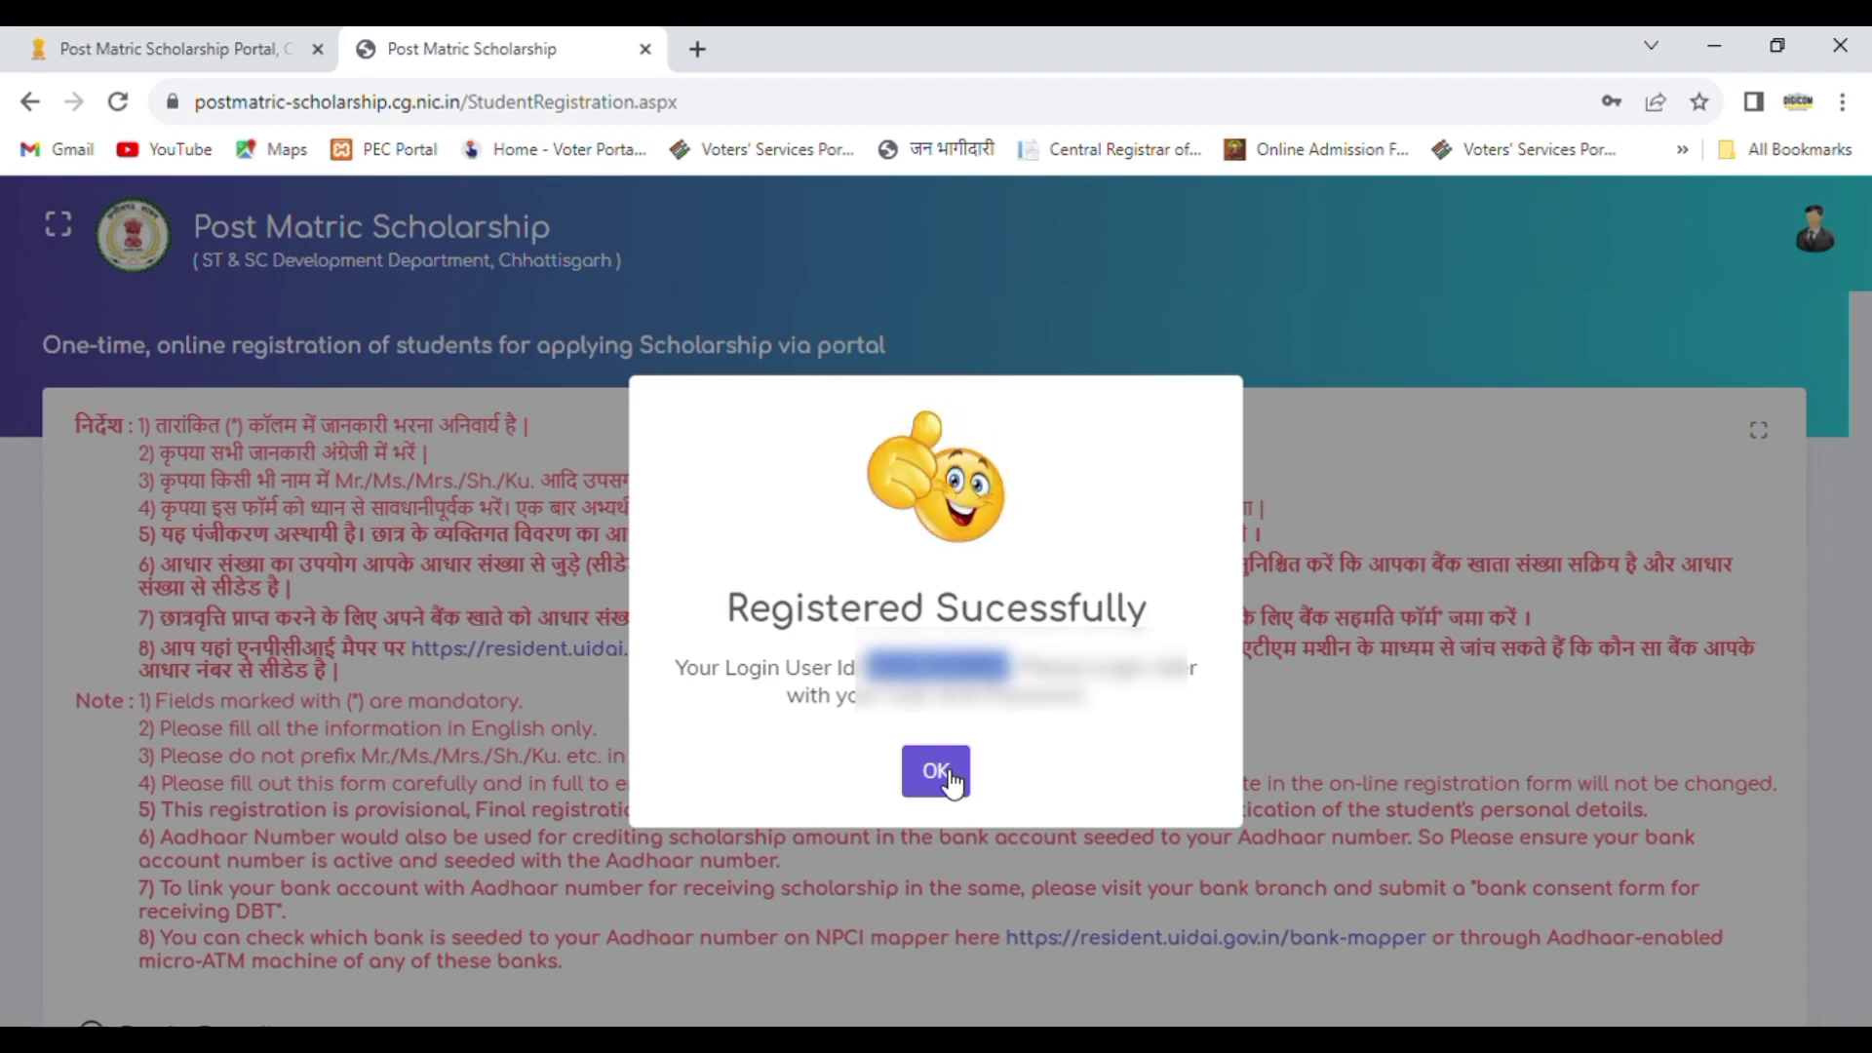
left_click(952, 783)
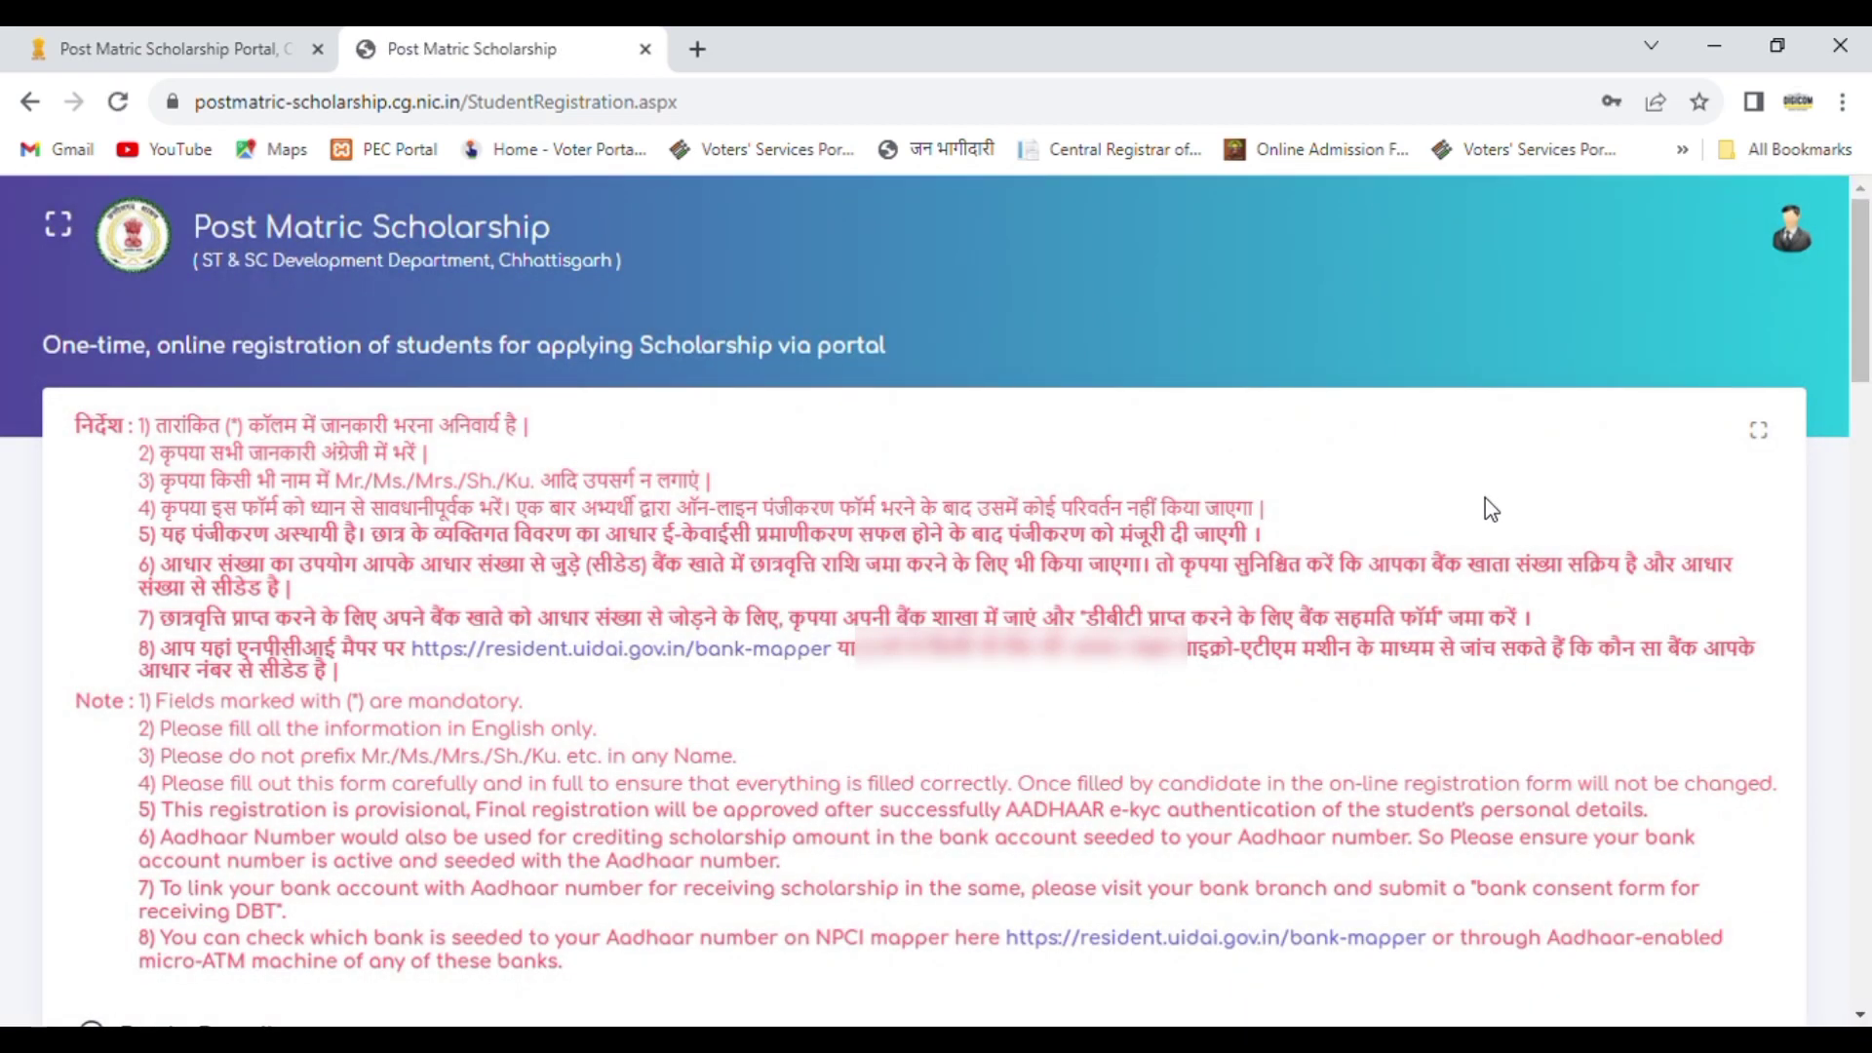
Step: Go from the registration page to the portal's login page
mouse_move(1863, 292)
left_mouse_down()
mouse_move(1870, 951)
mouse_move(1867, 283)
left_mouse_up()
mouse_move(1868, 273)
left_mouse_down()
mouse_move(1869, 331)
mouse_move(1868, 273)
left_mouse_up()
left_click(1793, 234)
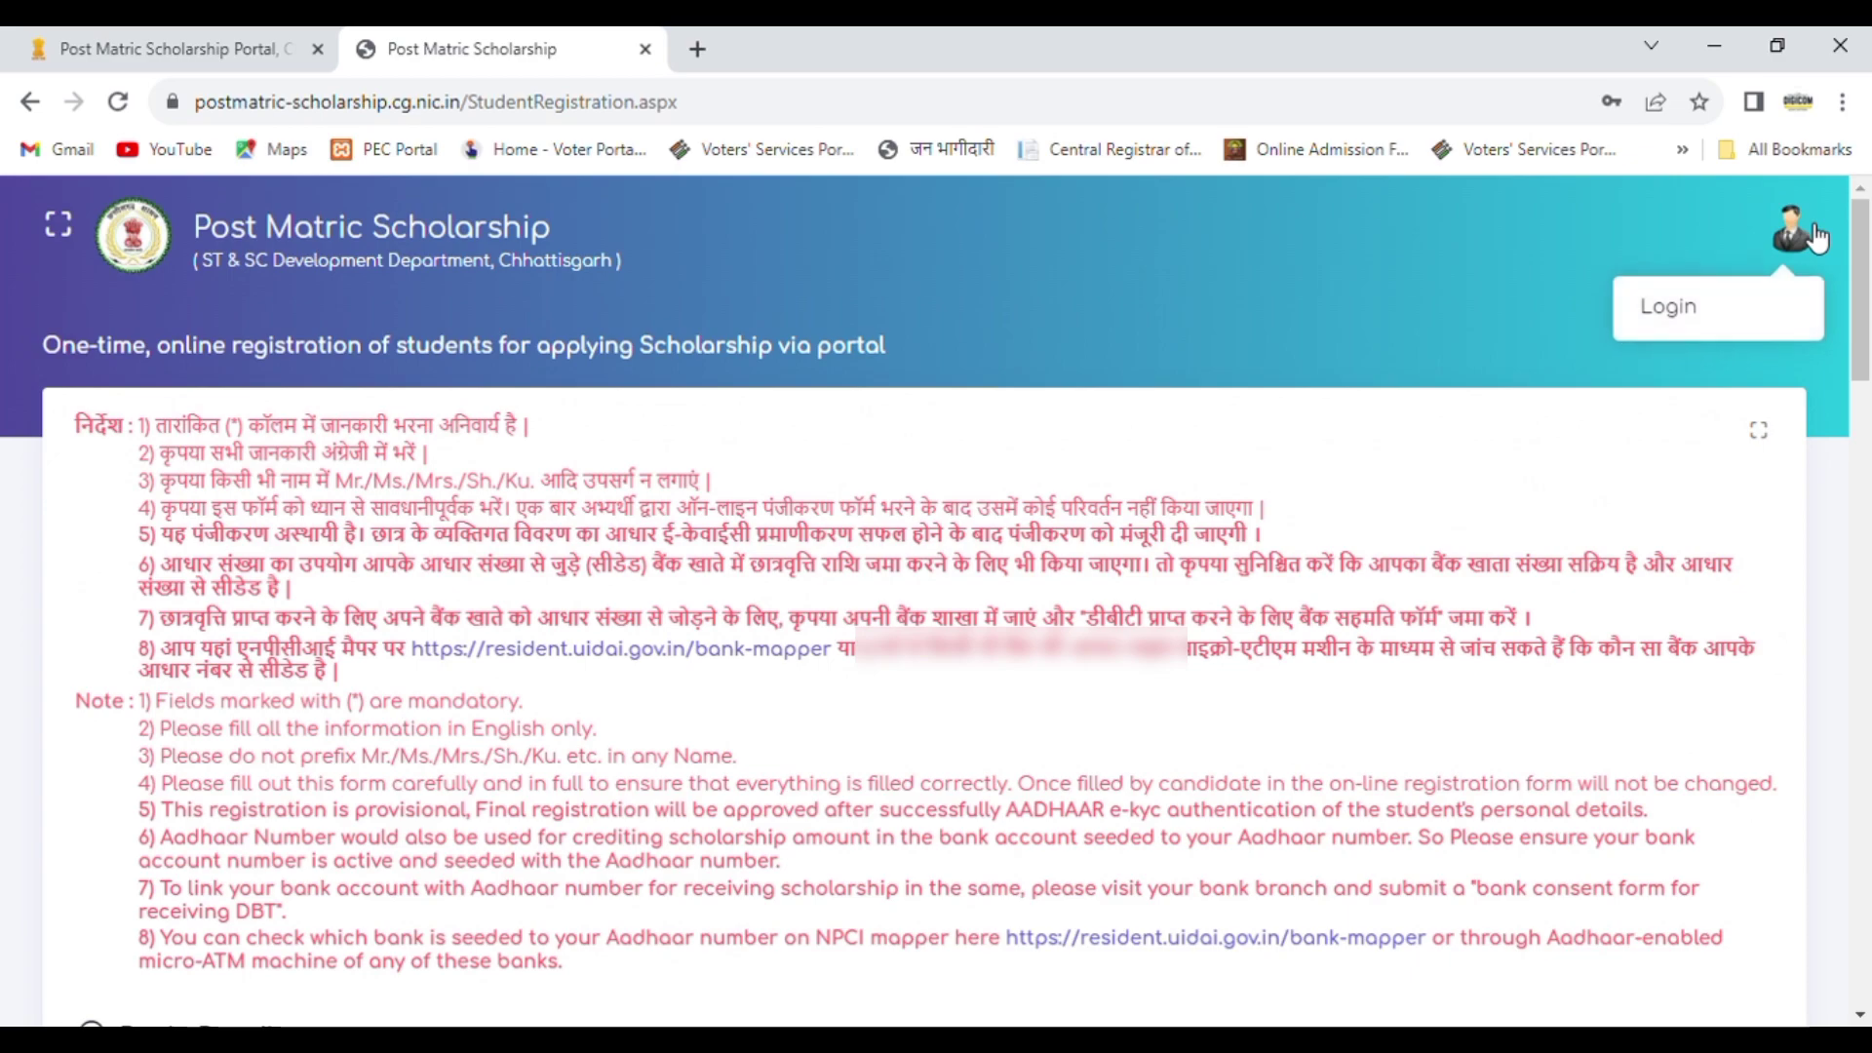
left_click(1681, 314)
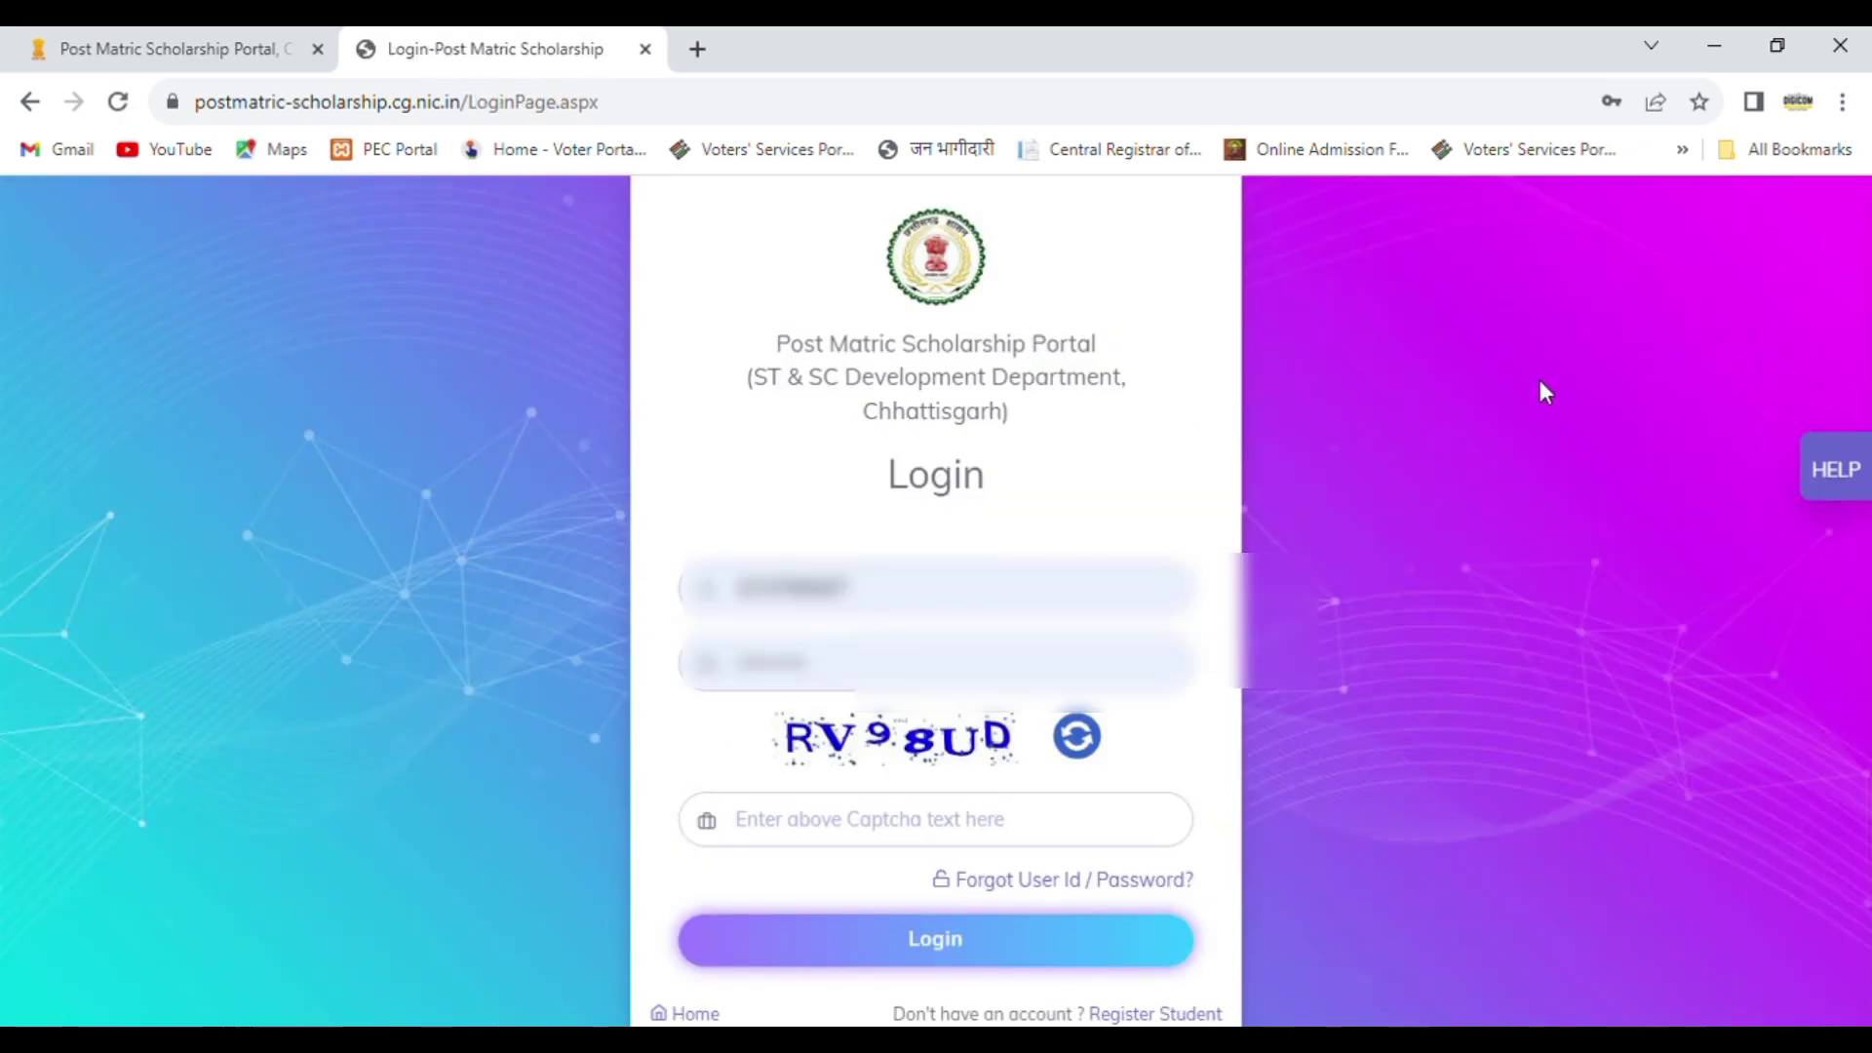
Step: Replace the prefilled user ID on the login form with the newly issued student user ID
left_click_drag(899, 599, 652, 635)
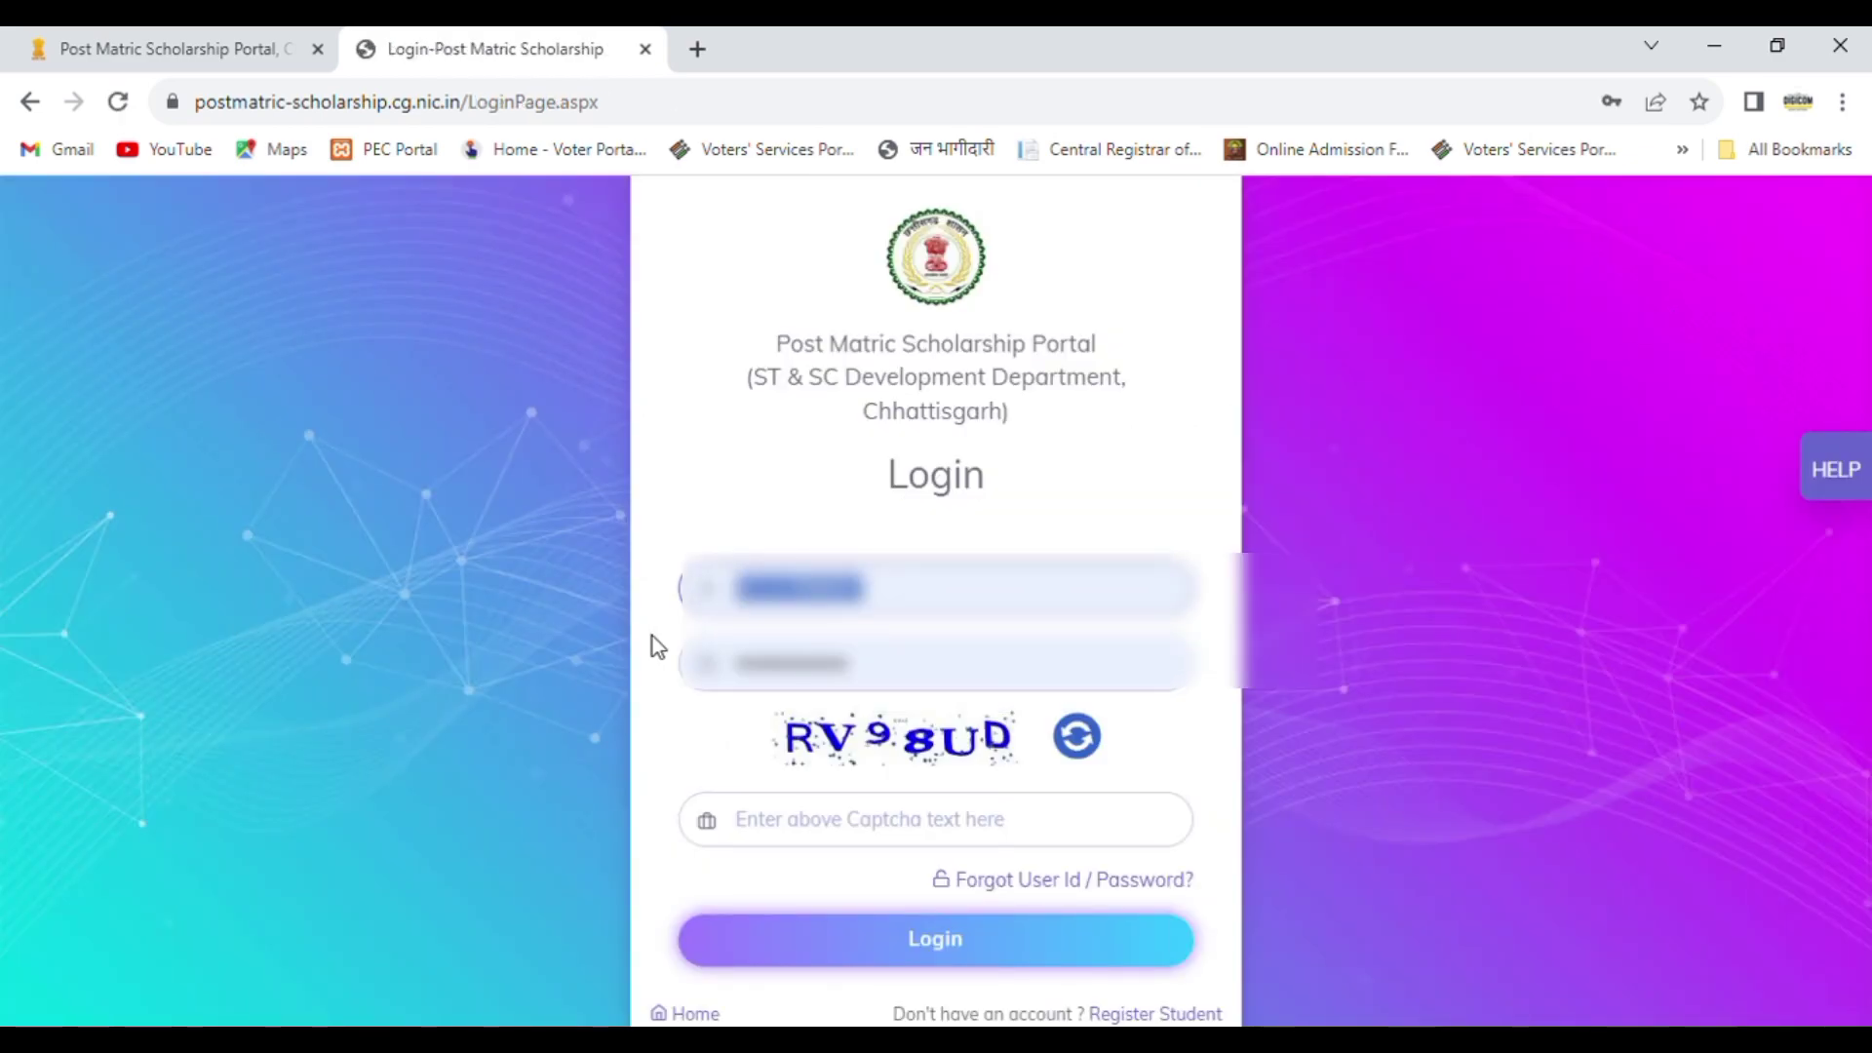
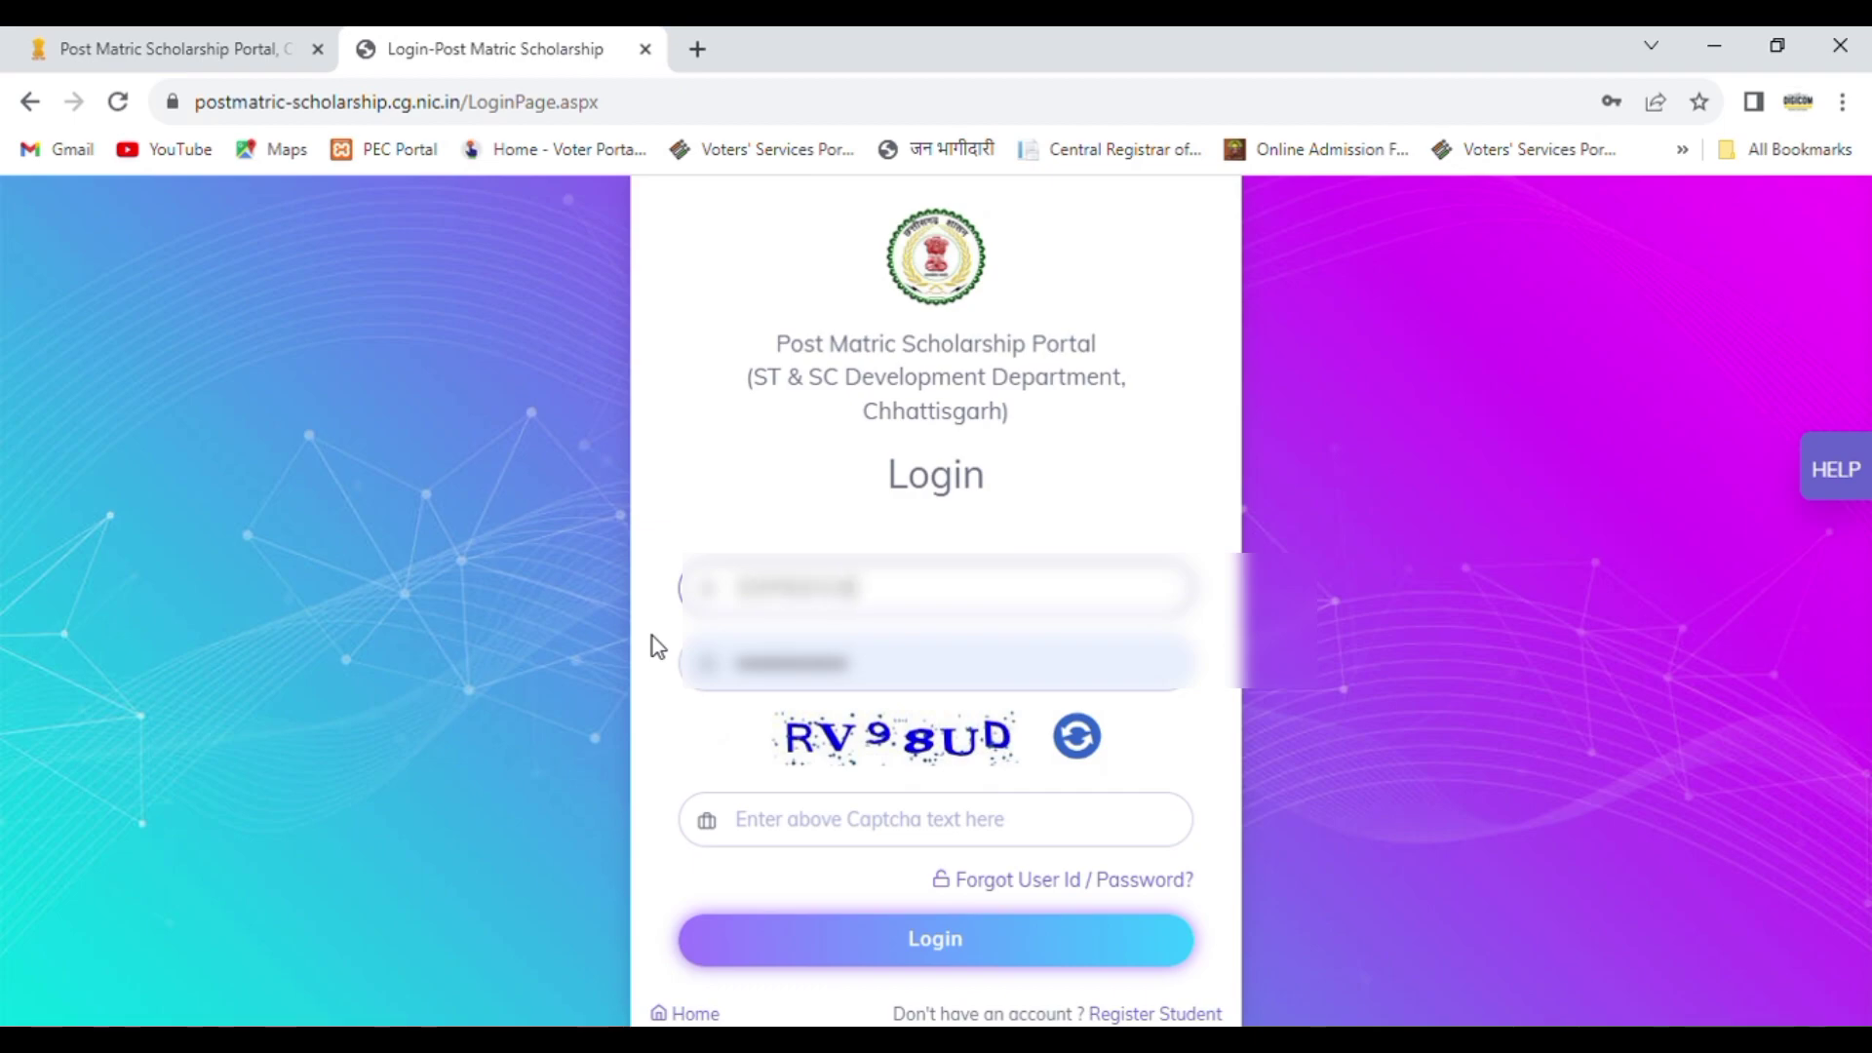
Step: Replace the prefilled password on the login form with the new account's password
left_click(883, 687)
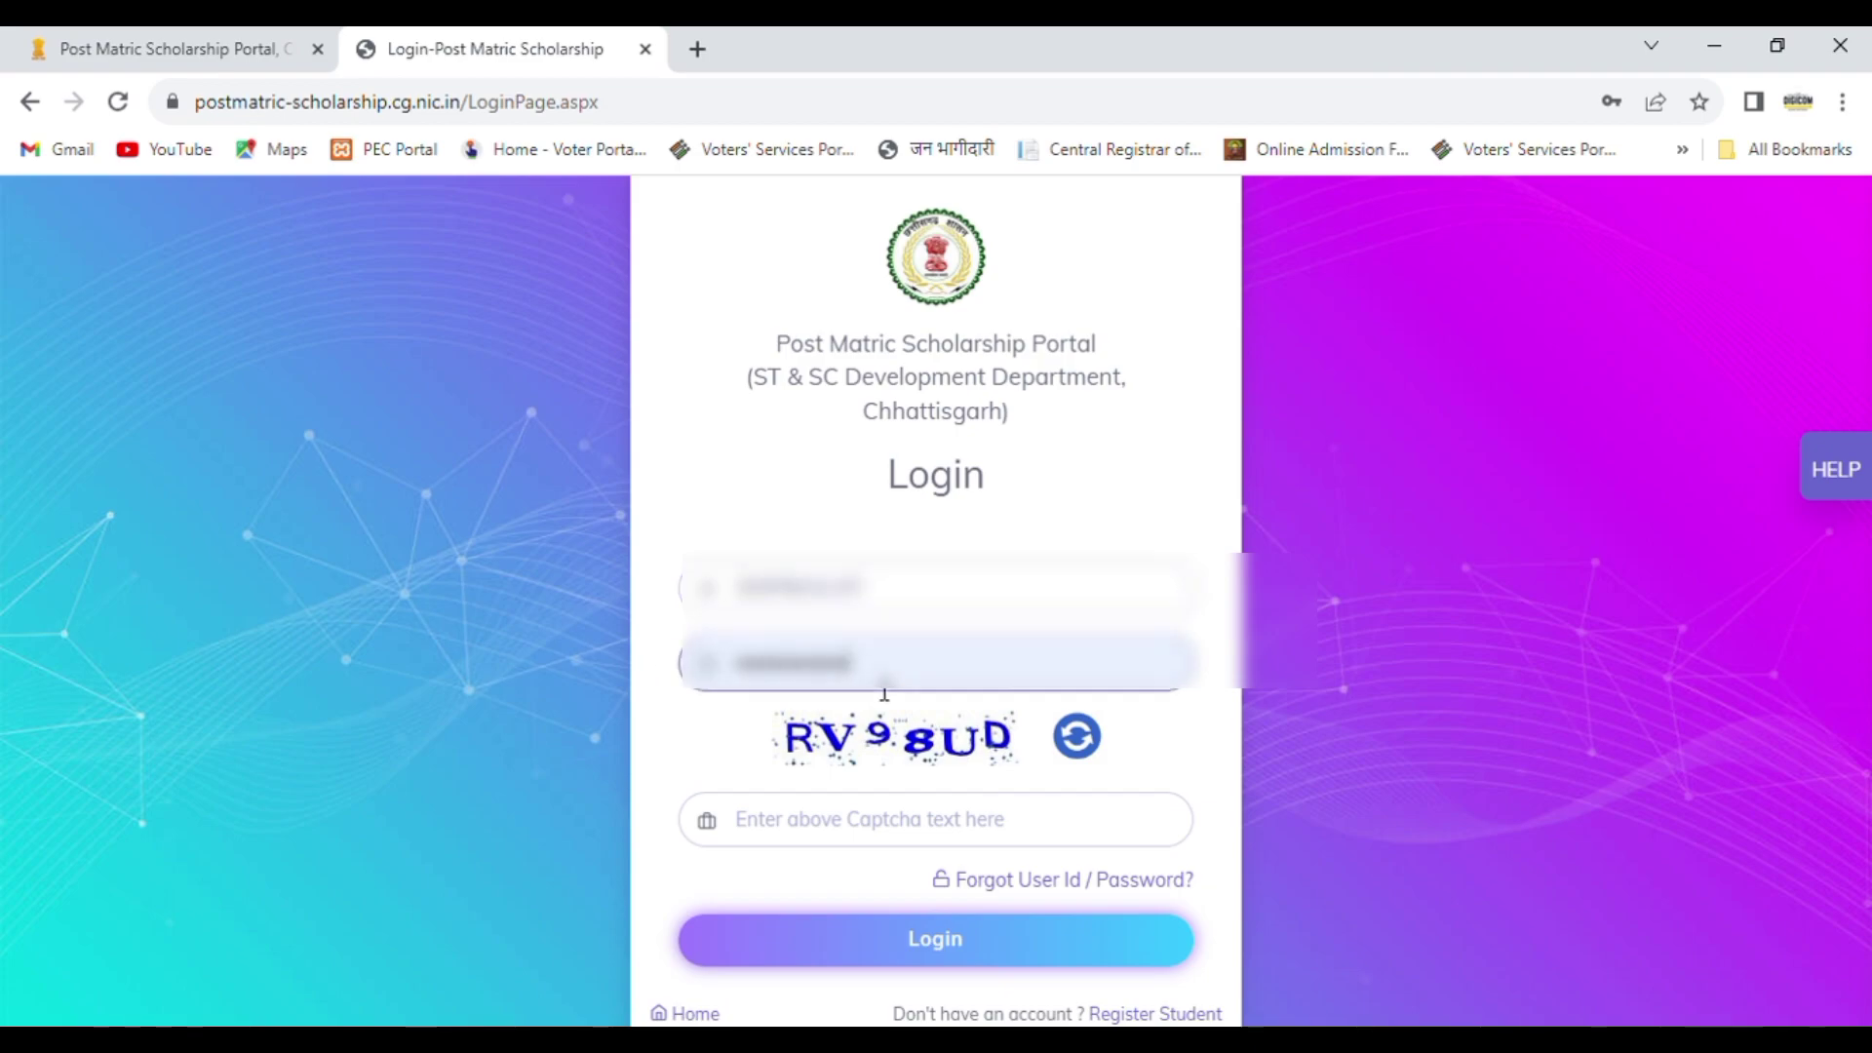
key("BackSpace")
key("BackSpace")
key("BackSpace")
key("BackSpace")
key("BackSpace")
key("BackSpace")
key("BackSpace")
key("BackSpace")
key("BackSpace")
key("BackSpace")
key("BackSpace")
key("BackSpace")
type("••••")
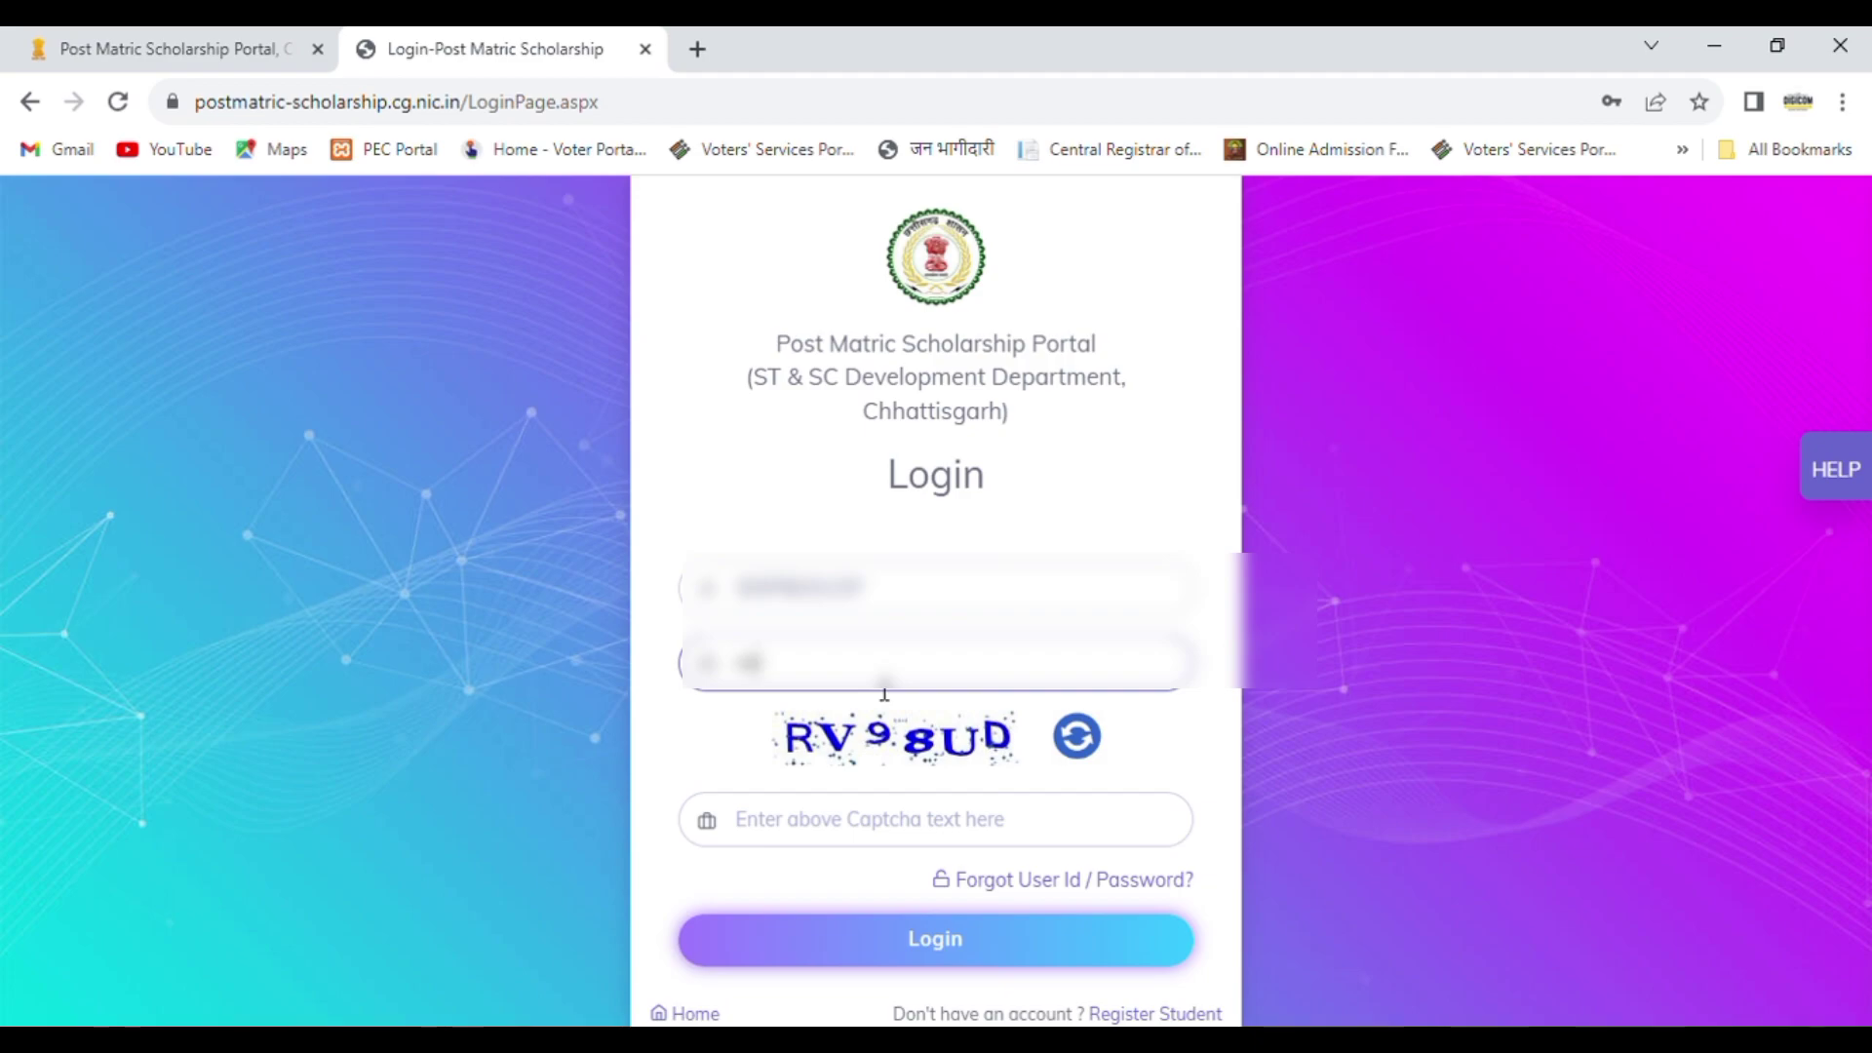
type("••••••")
Step: Enter the displayed captcha text and log in to the student account
left_click(812, 837)
type("RV")
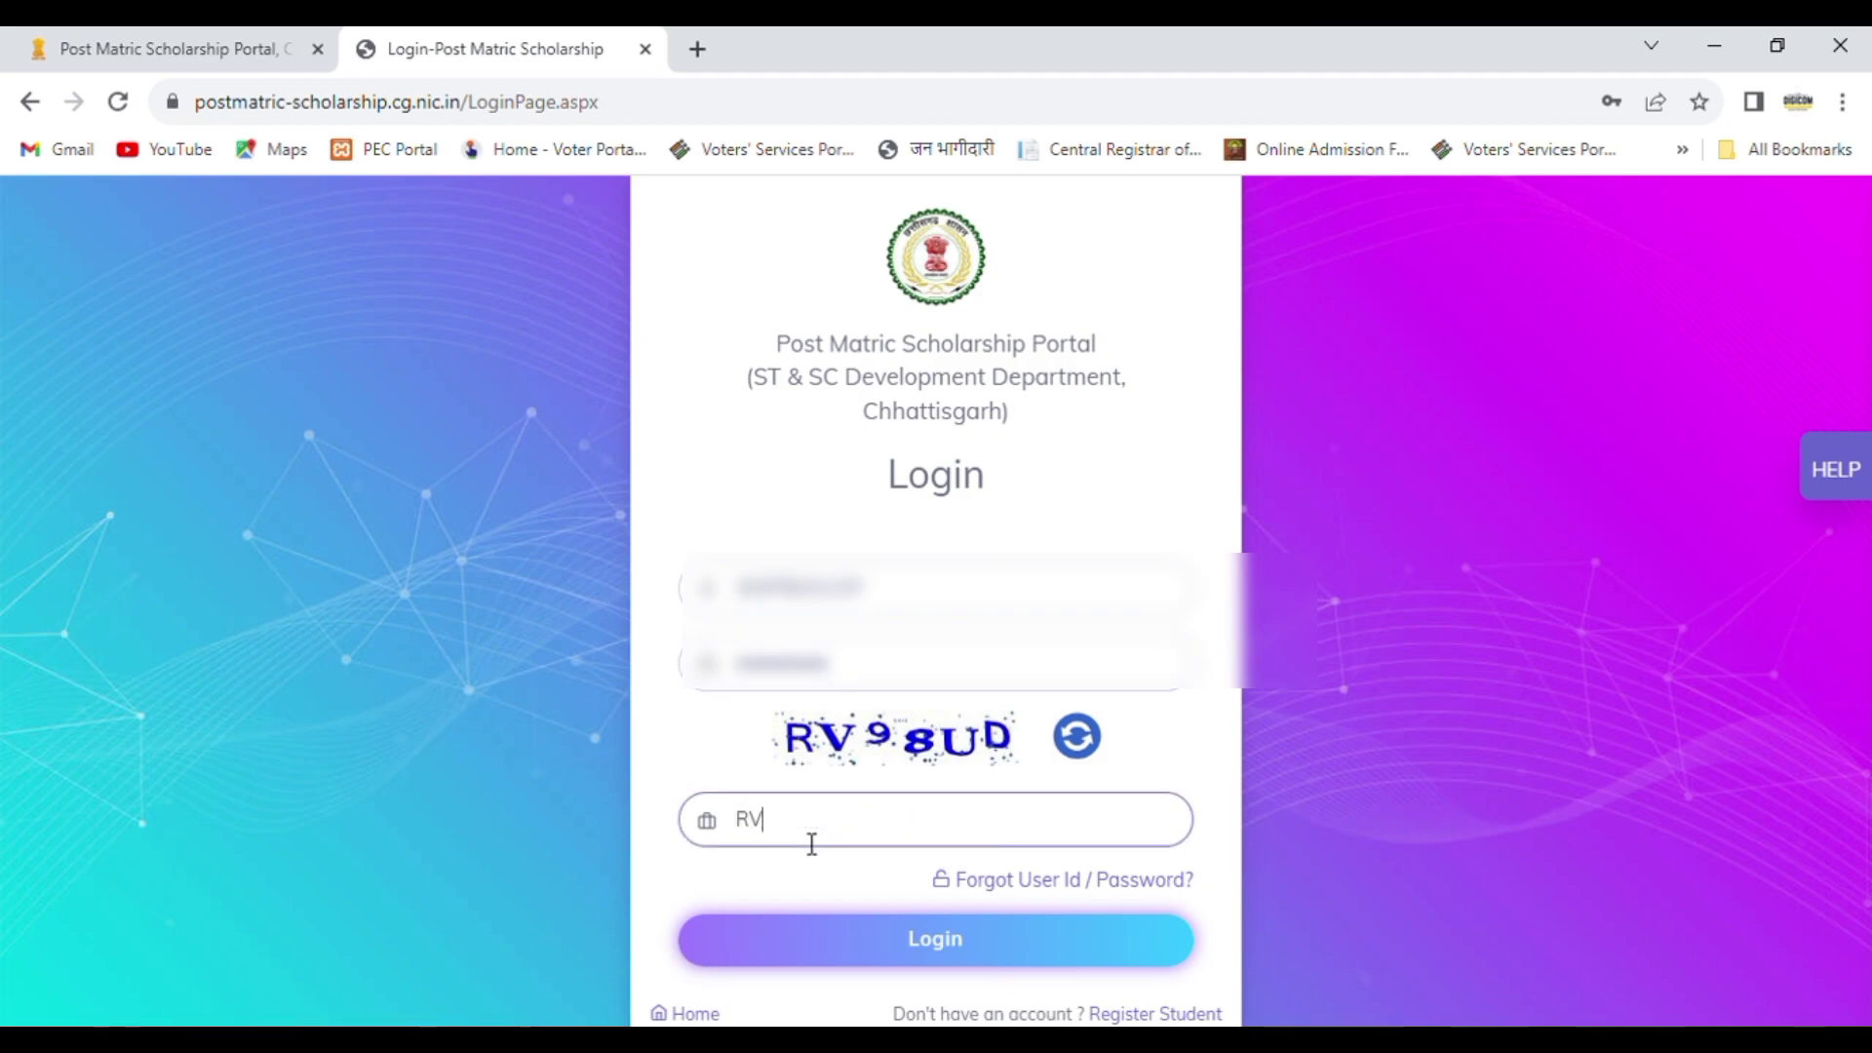
type("98UD")
left_click(965, 942)
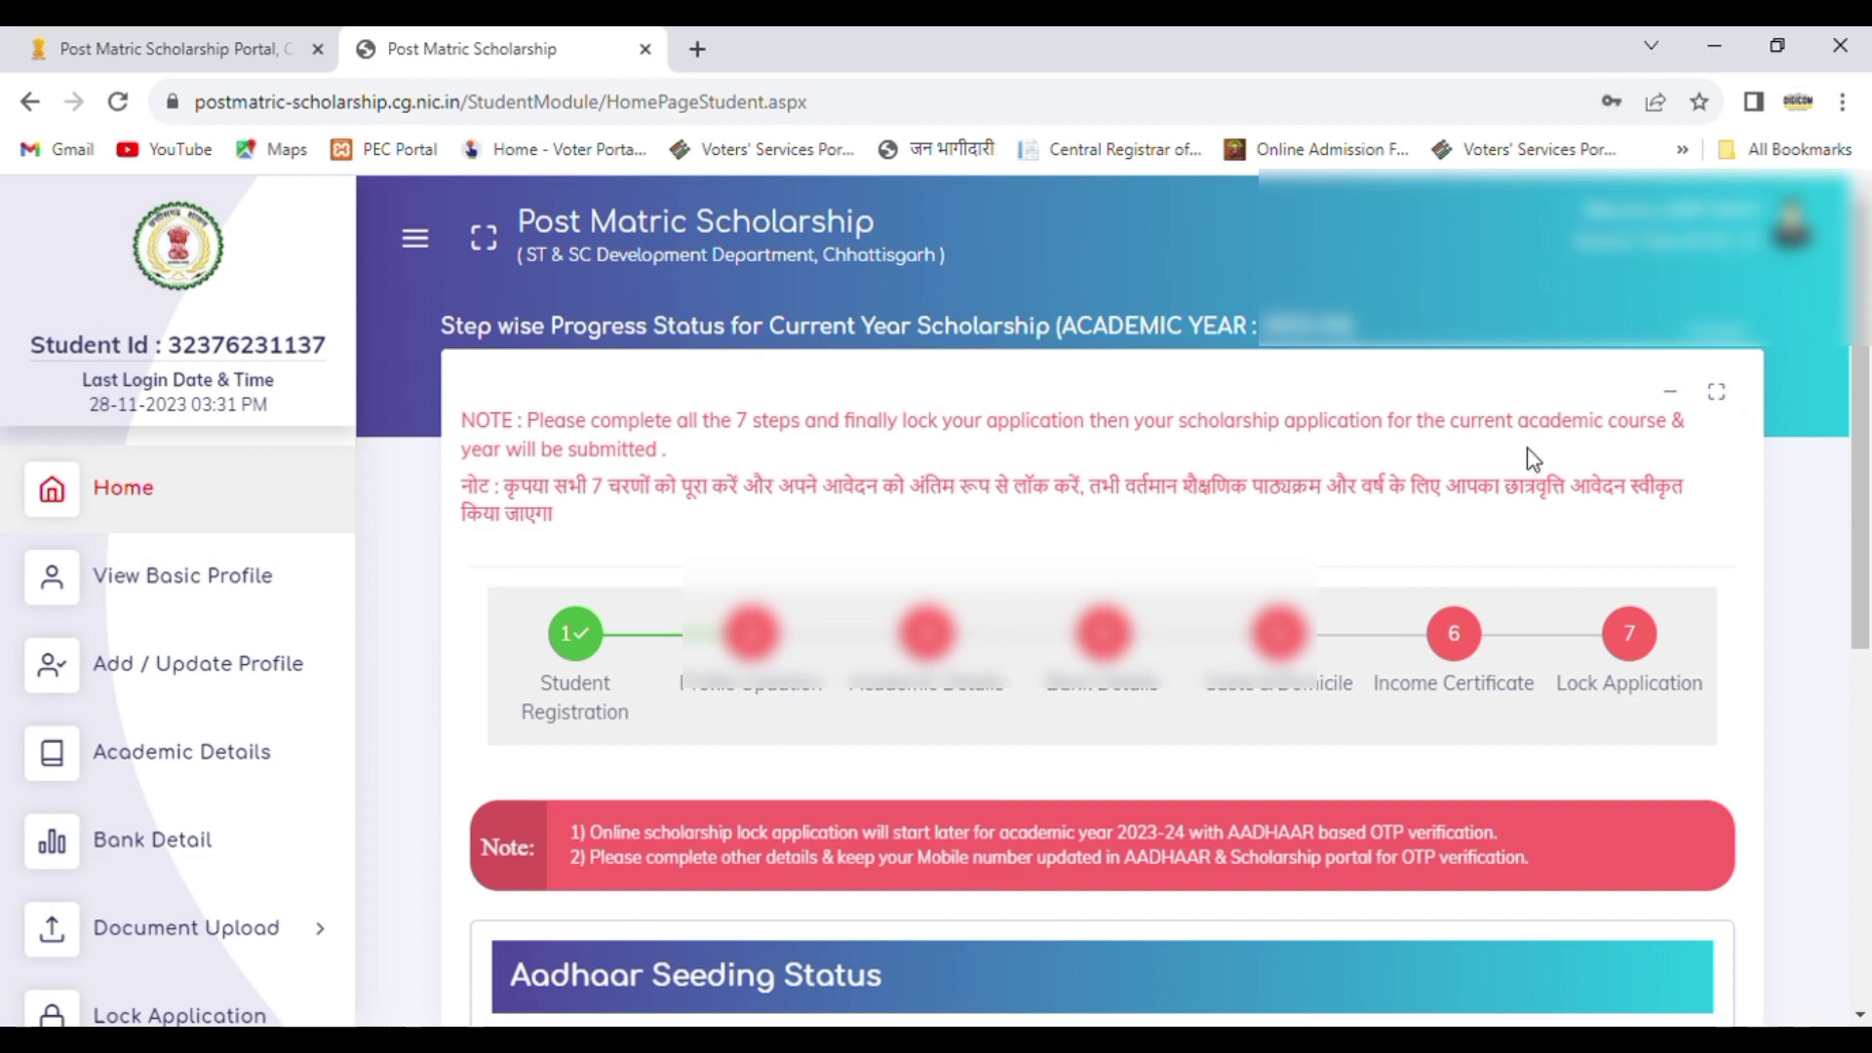
Step: Examine the Aadhaar seeding status, the Aadhaar e-KYC status and the available application sections on the student home page
left_click_drag(1869, 364, 1869, 640)
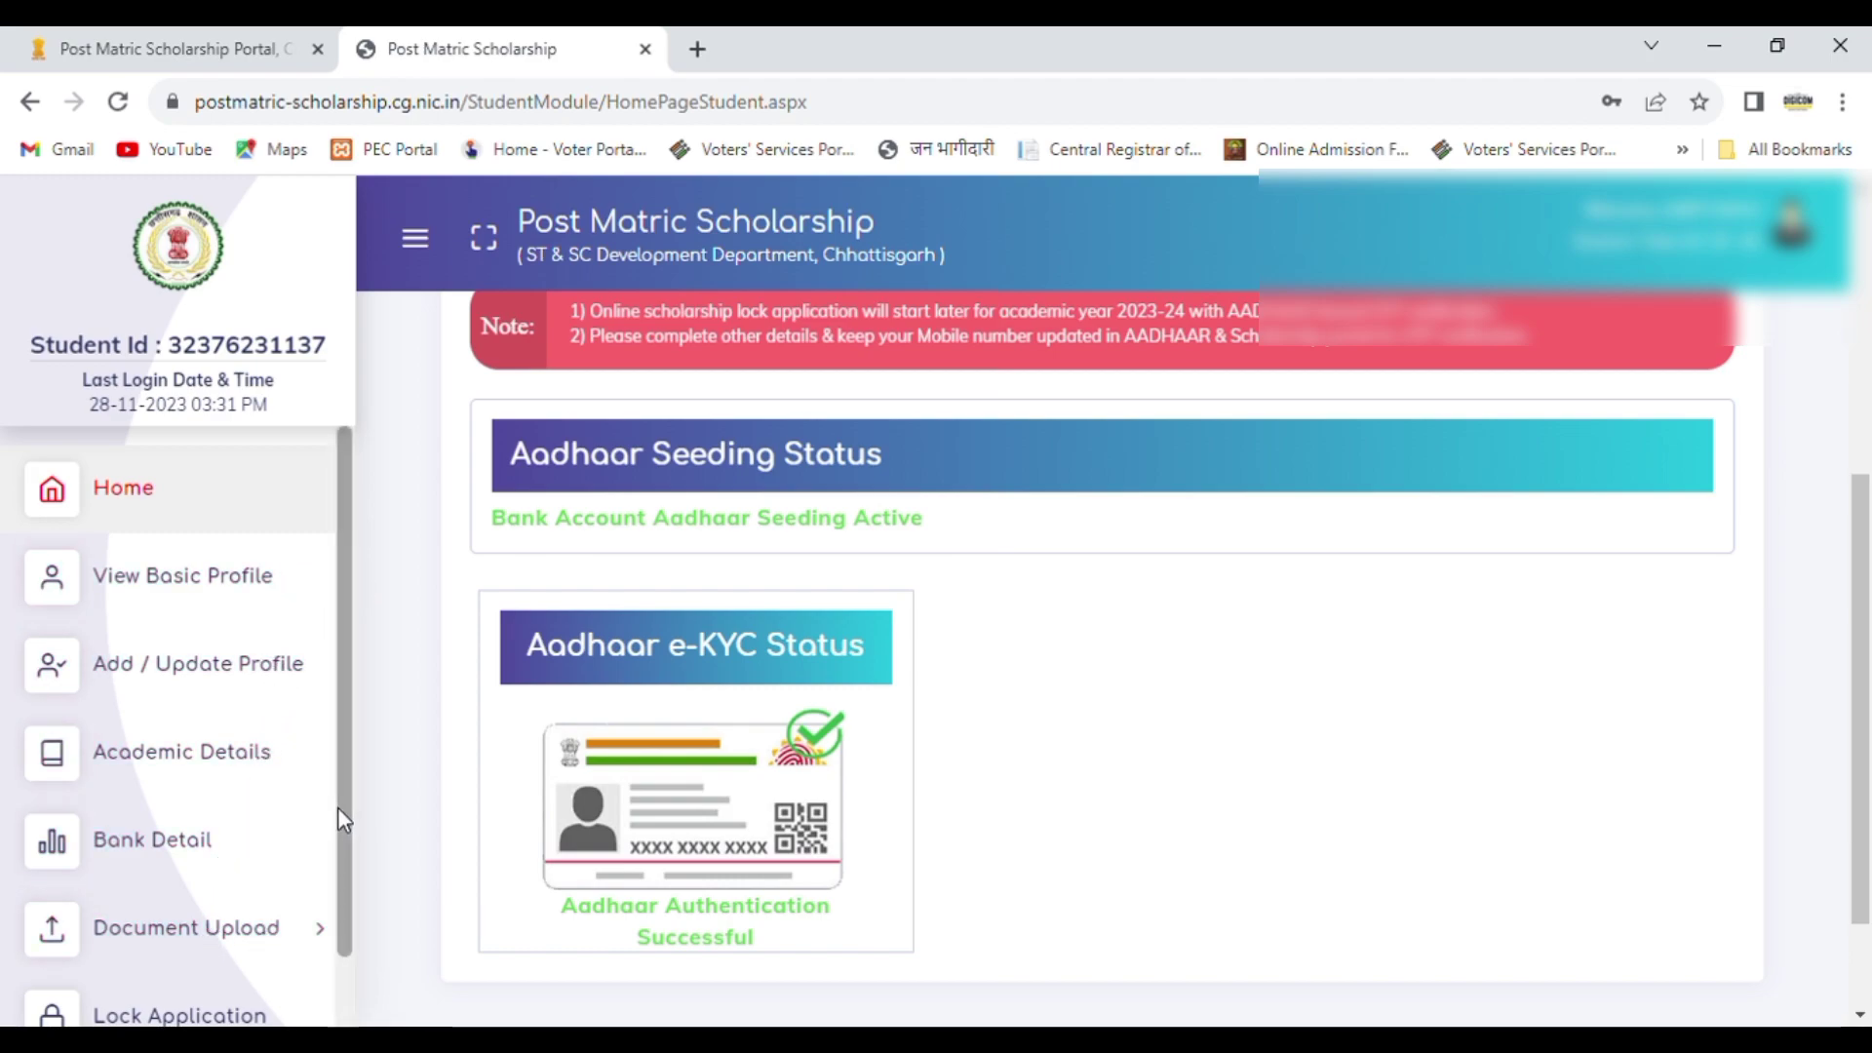
scroll(337, 838, "down", 2)
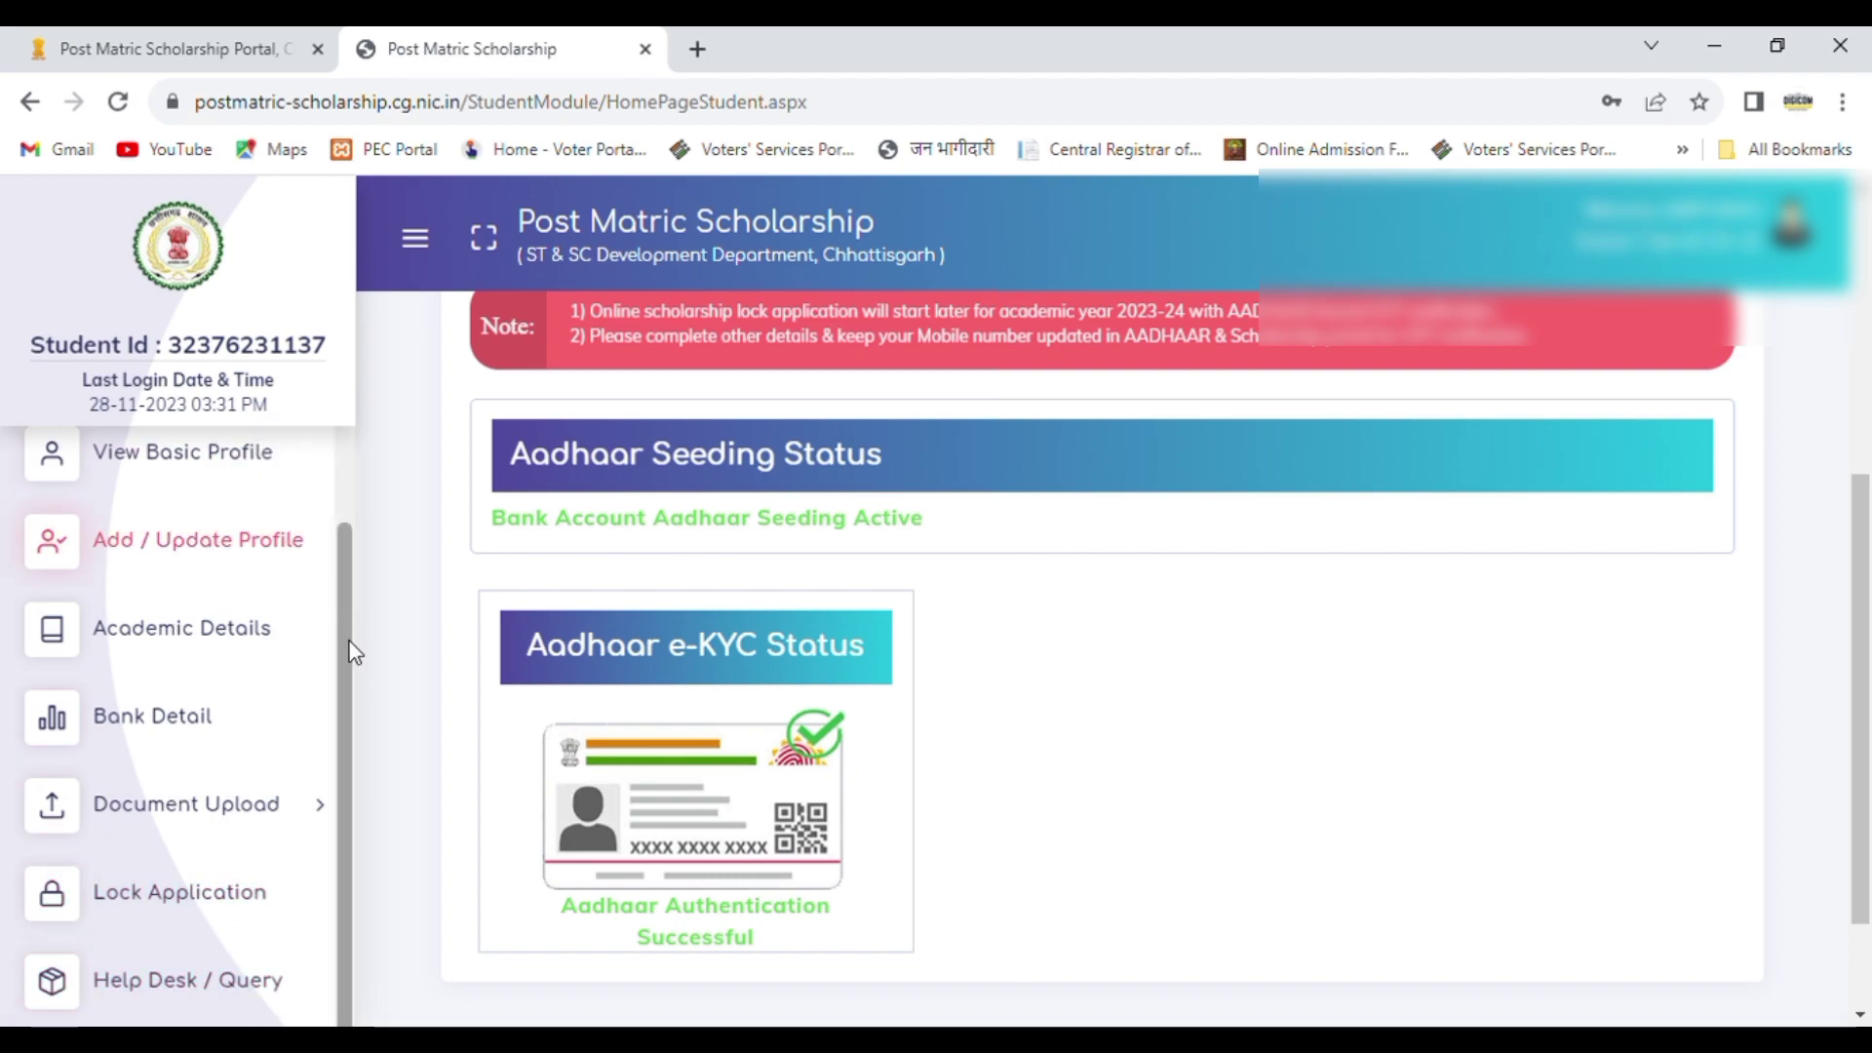
left_click_drag(351, 646, 352, 560)
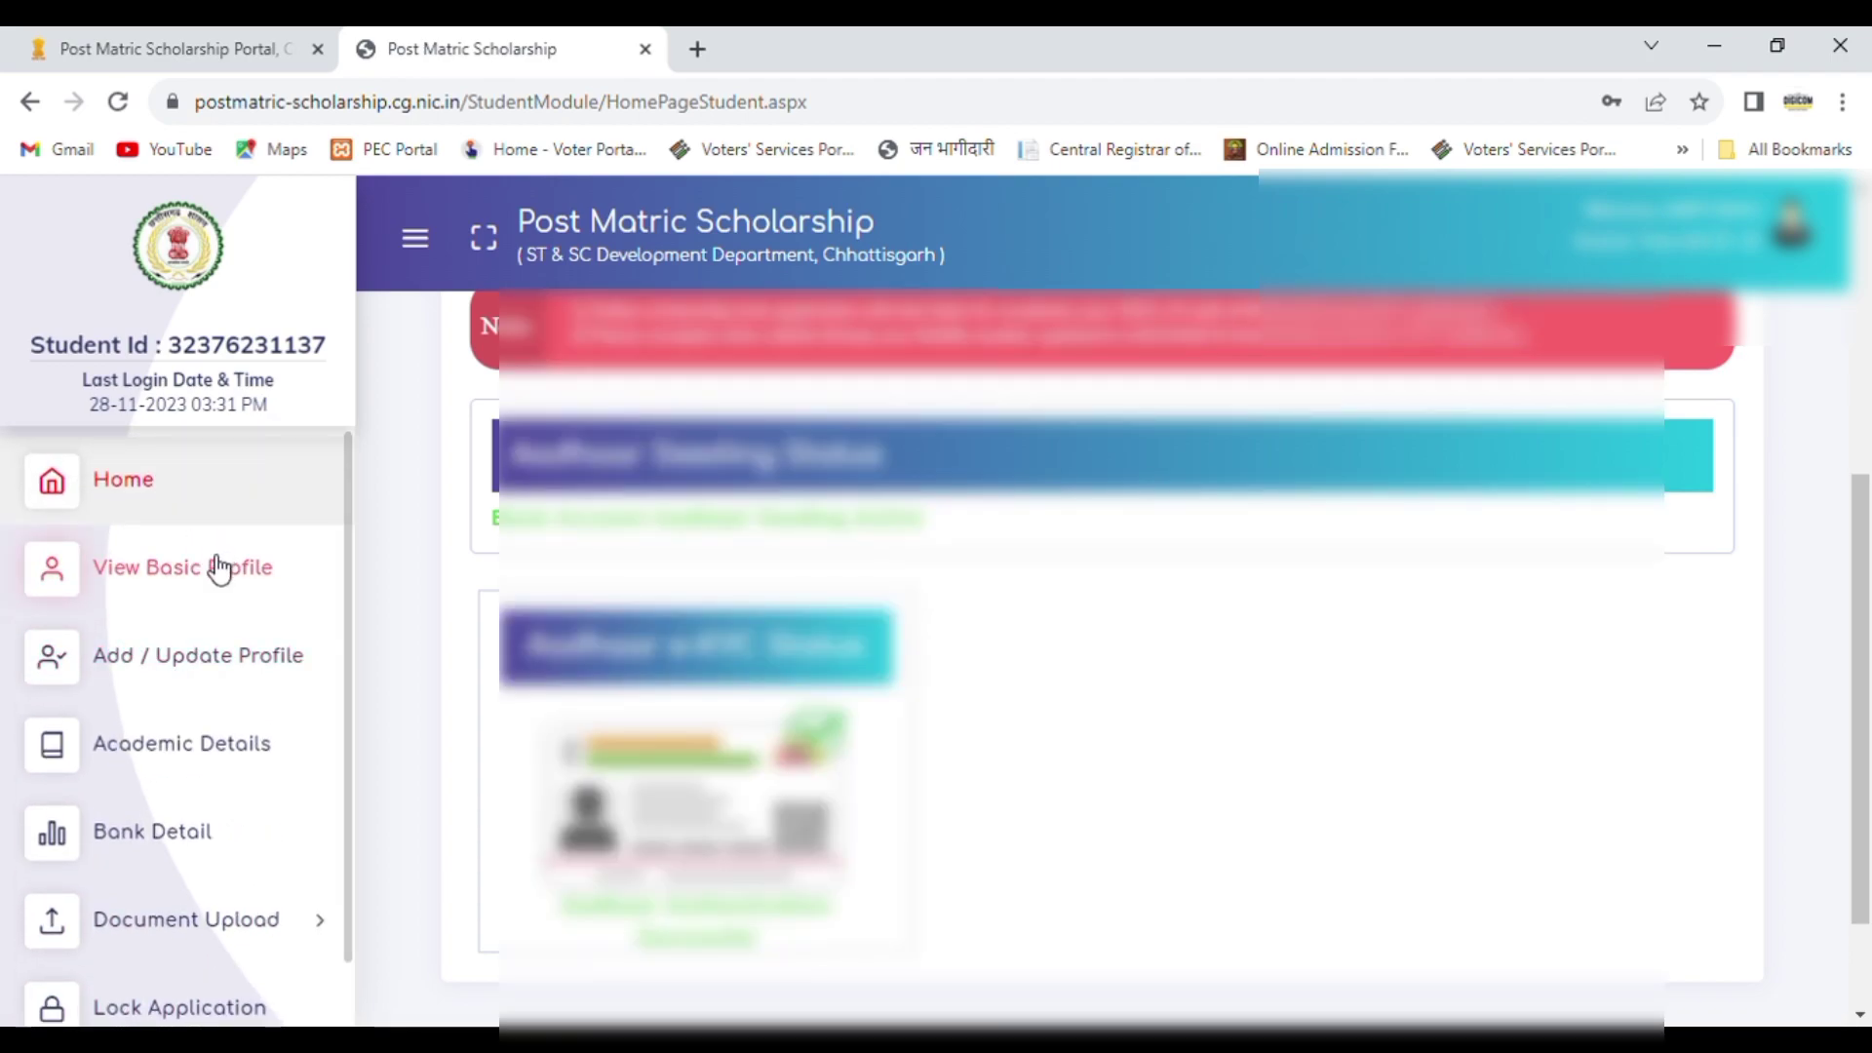
Step: Open the student's basic profile and review the contact and basic details
left_click(220, 569)
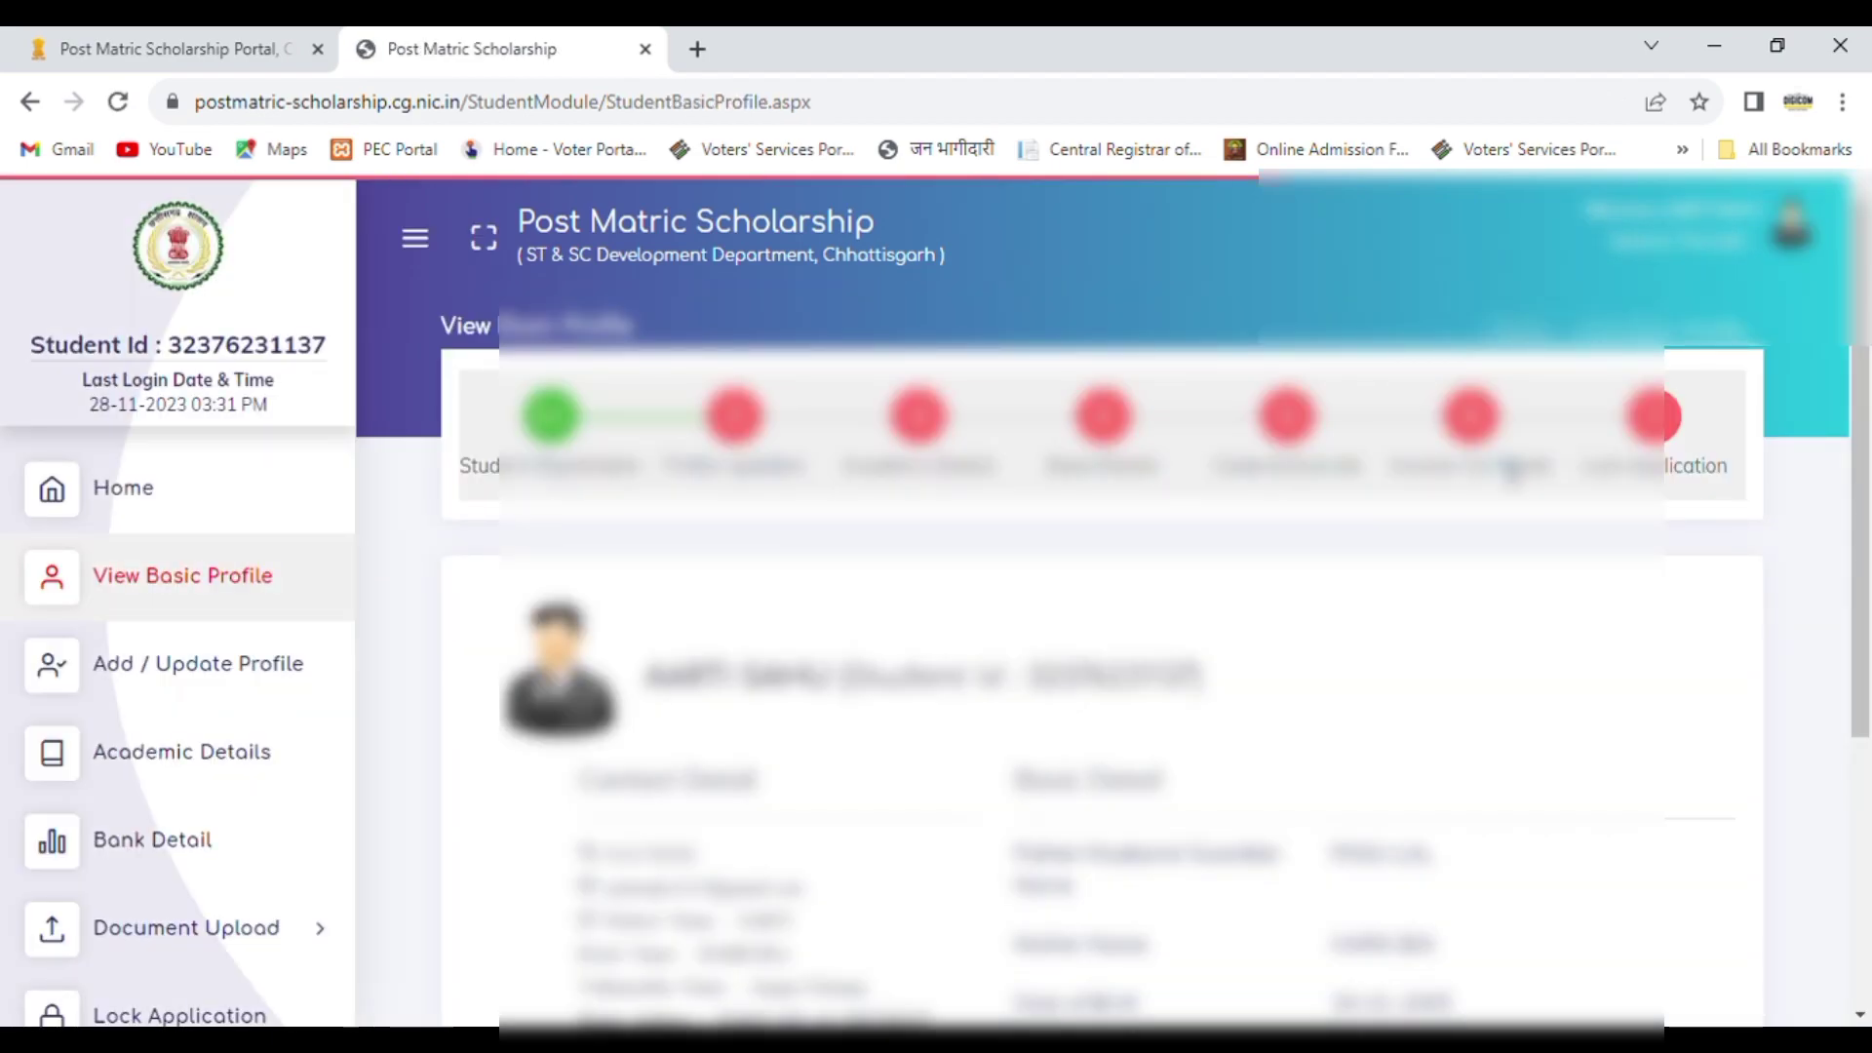
scroll(1868, 702, "down", 4)
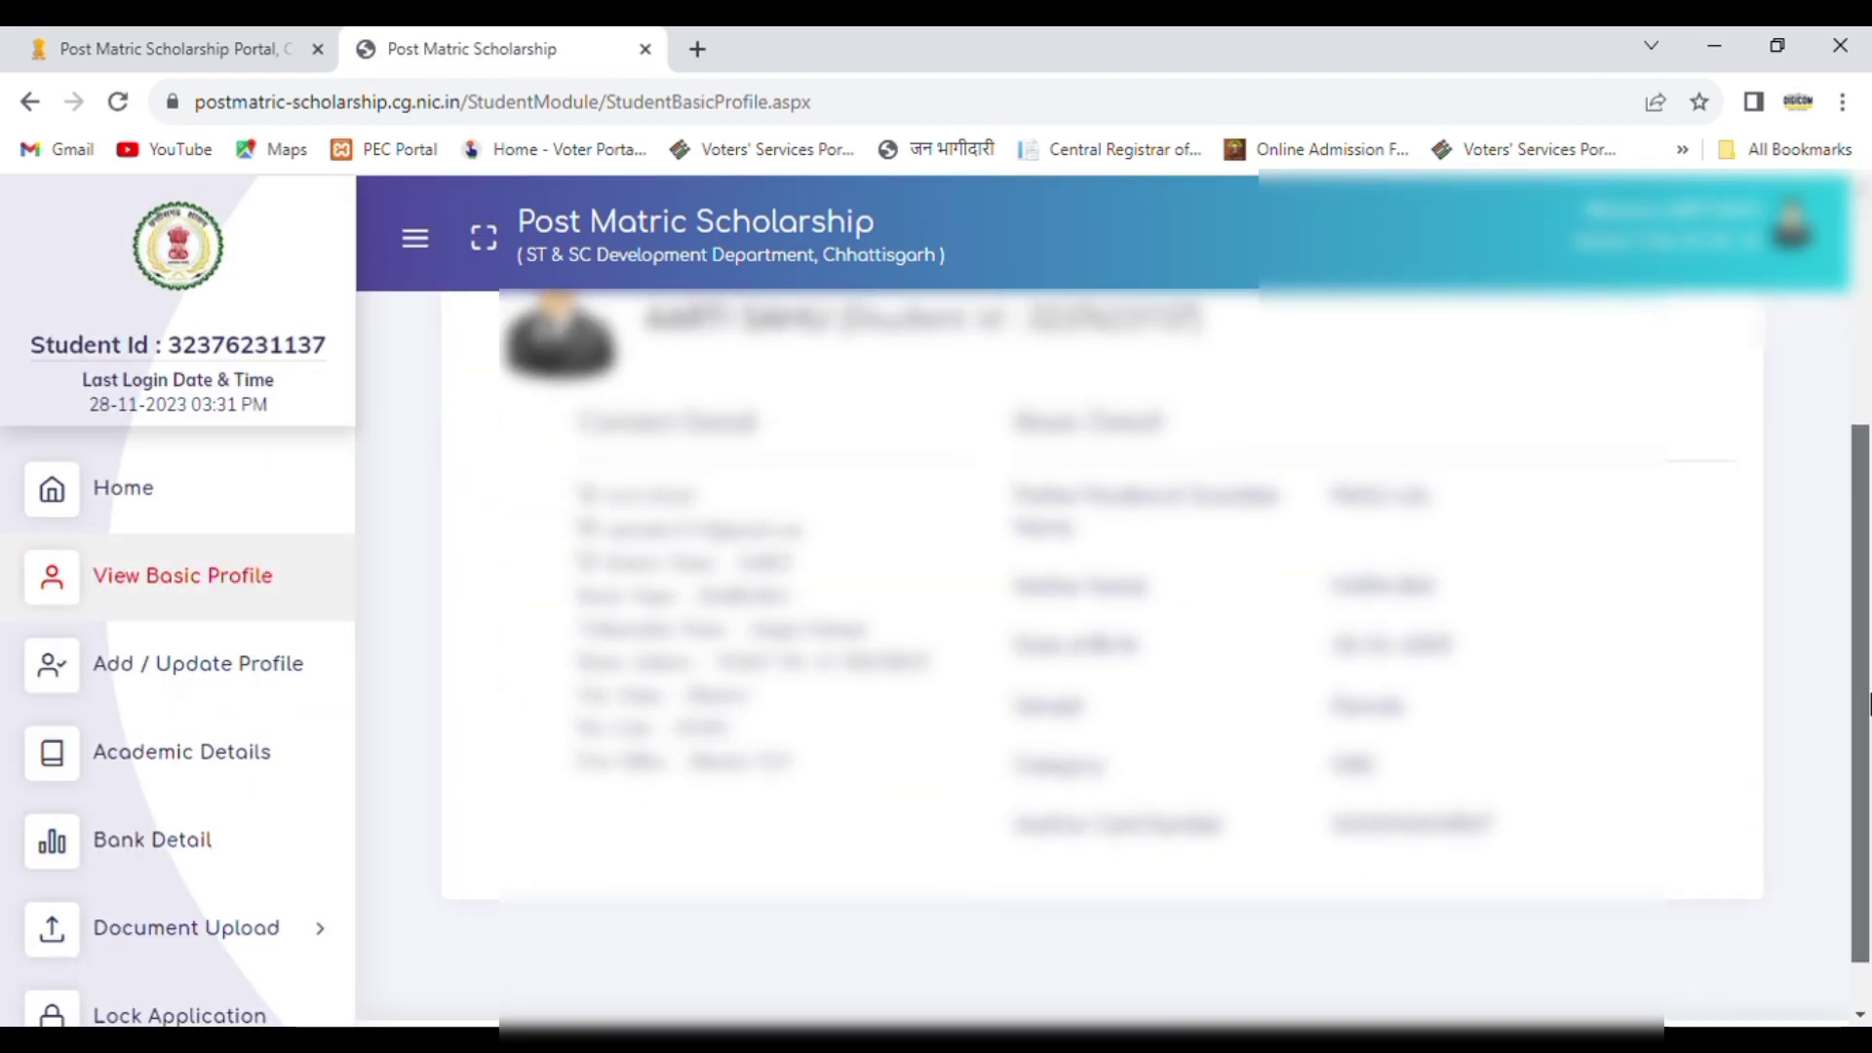
left_click_drag(1870, 702, 1869, 698)
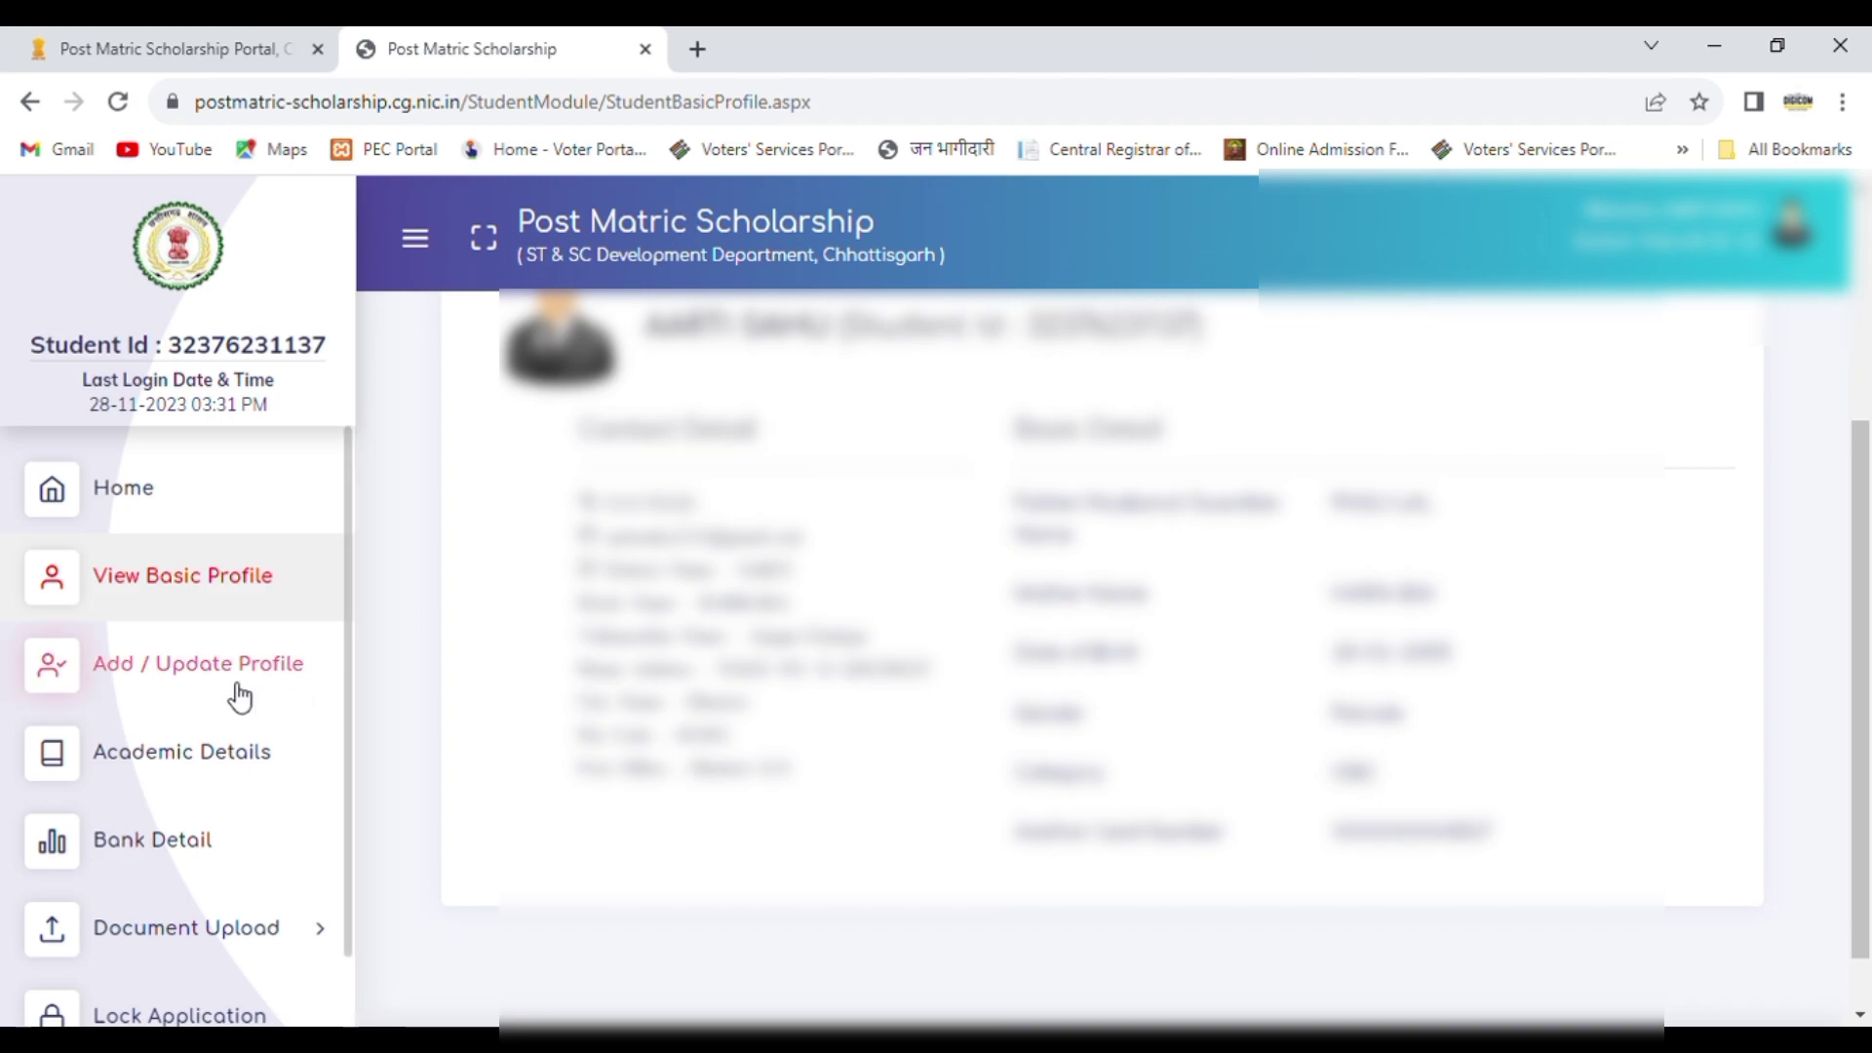
Step: Open the profile update form and fill in the student's first and last names in Hindi
left_click(147, 680)
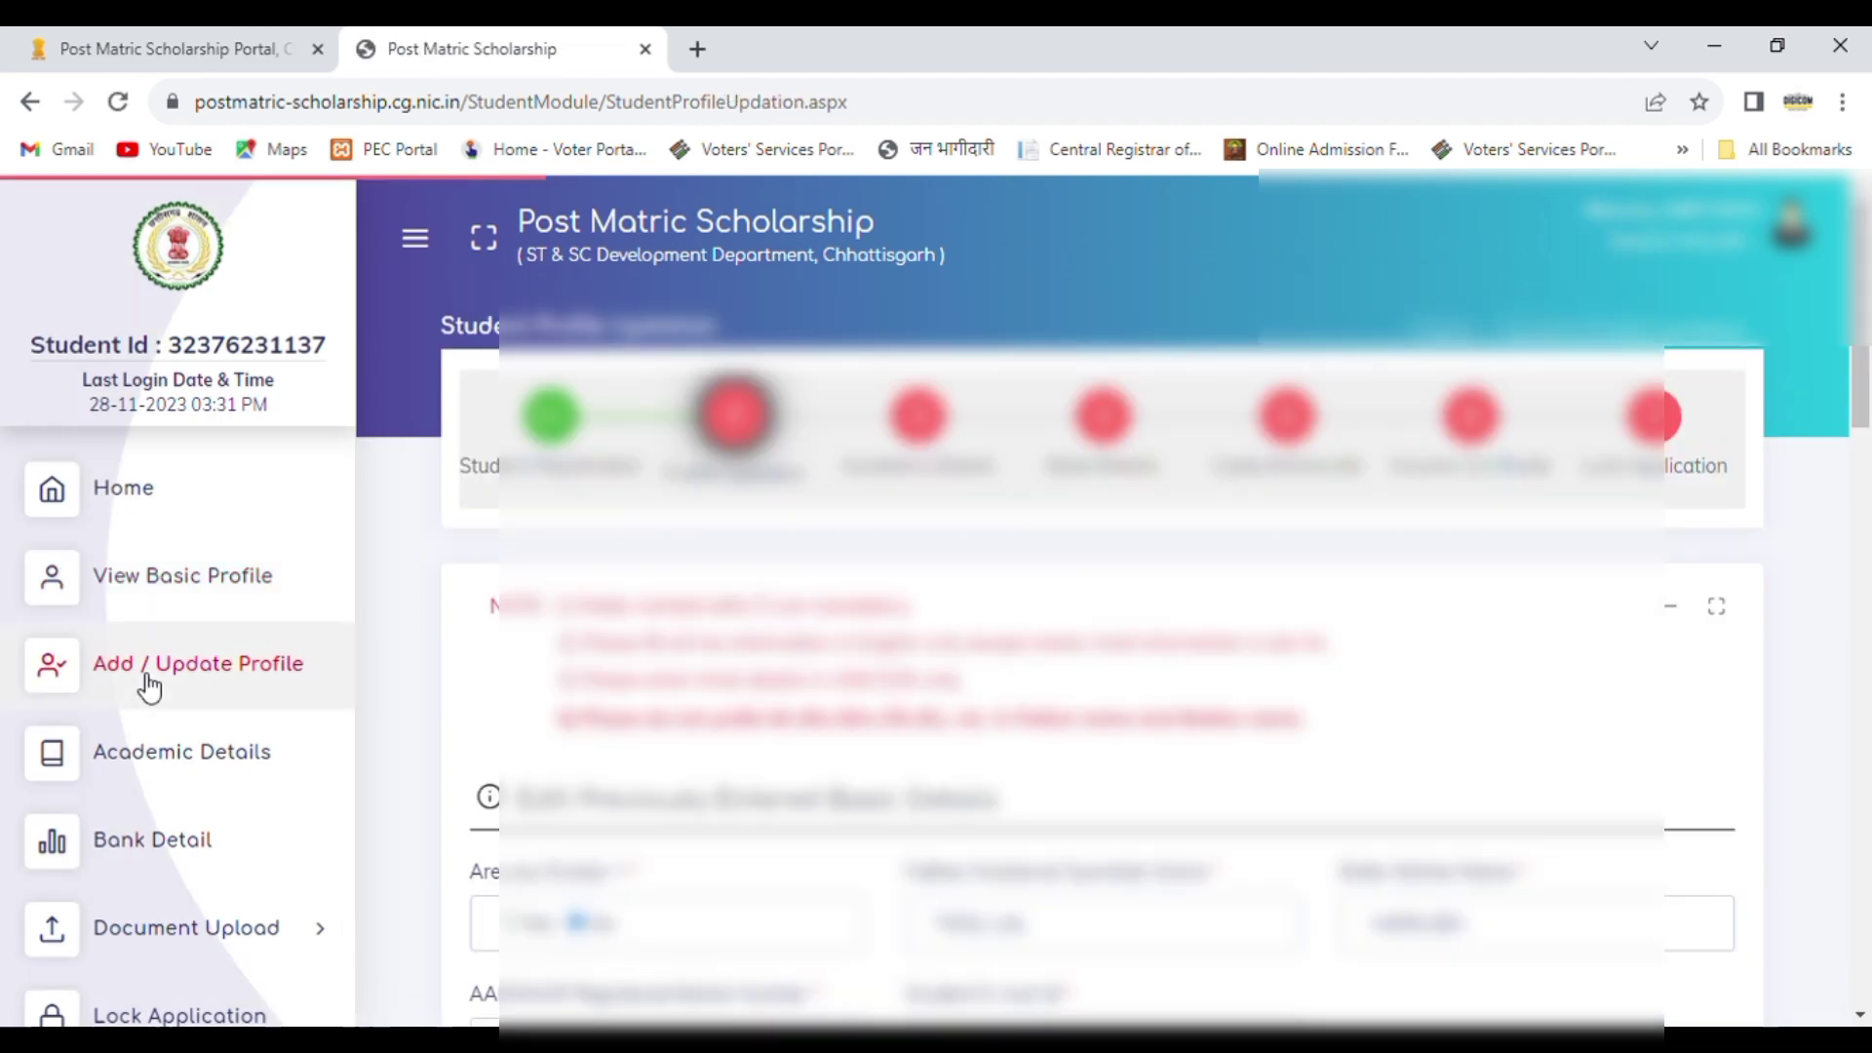
scroll(1868, 415, "down", 3)
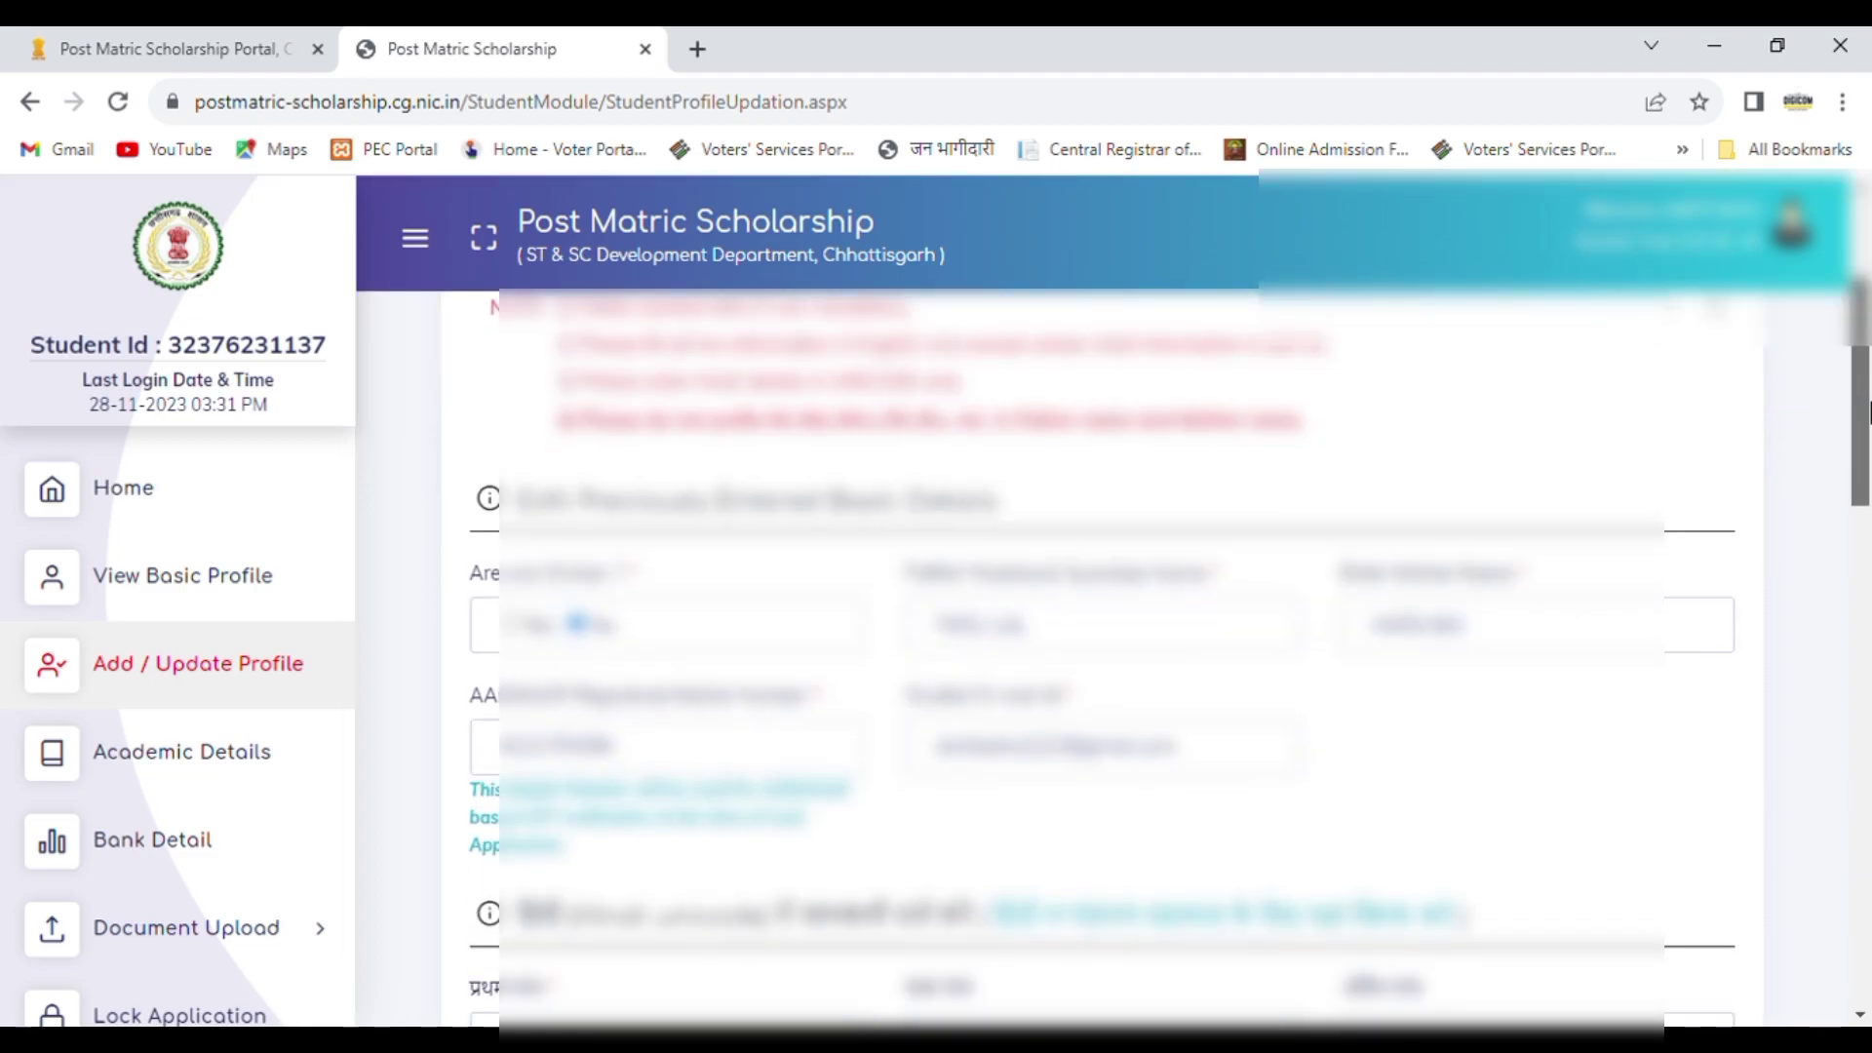
scroll(1868, 414, "down", 4)
left_click(765, 589)
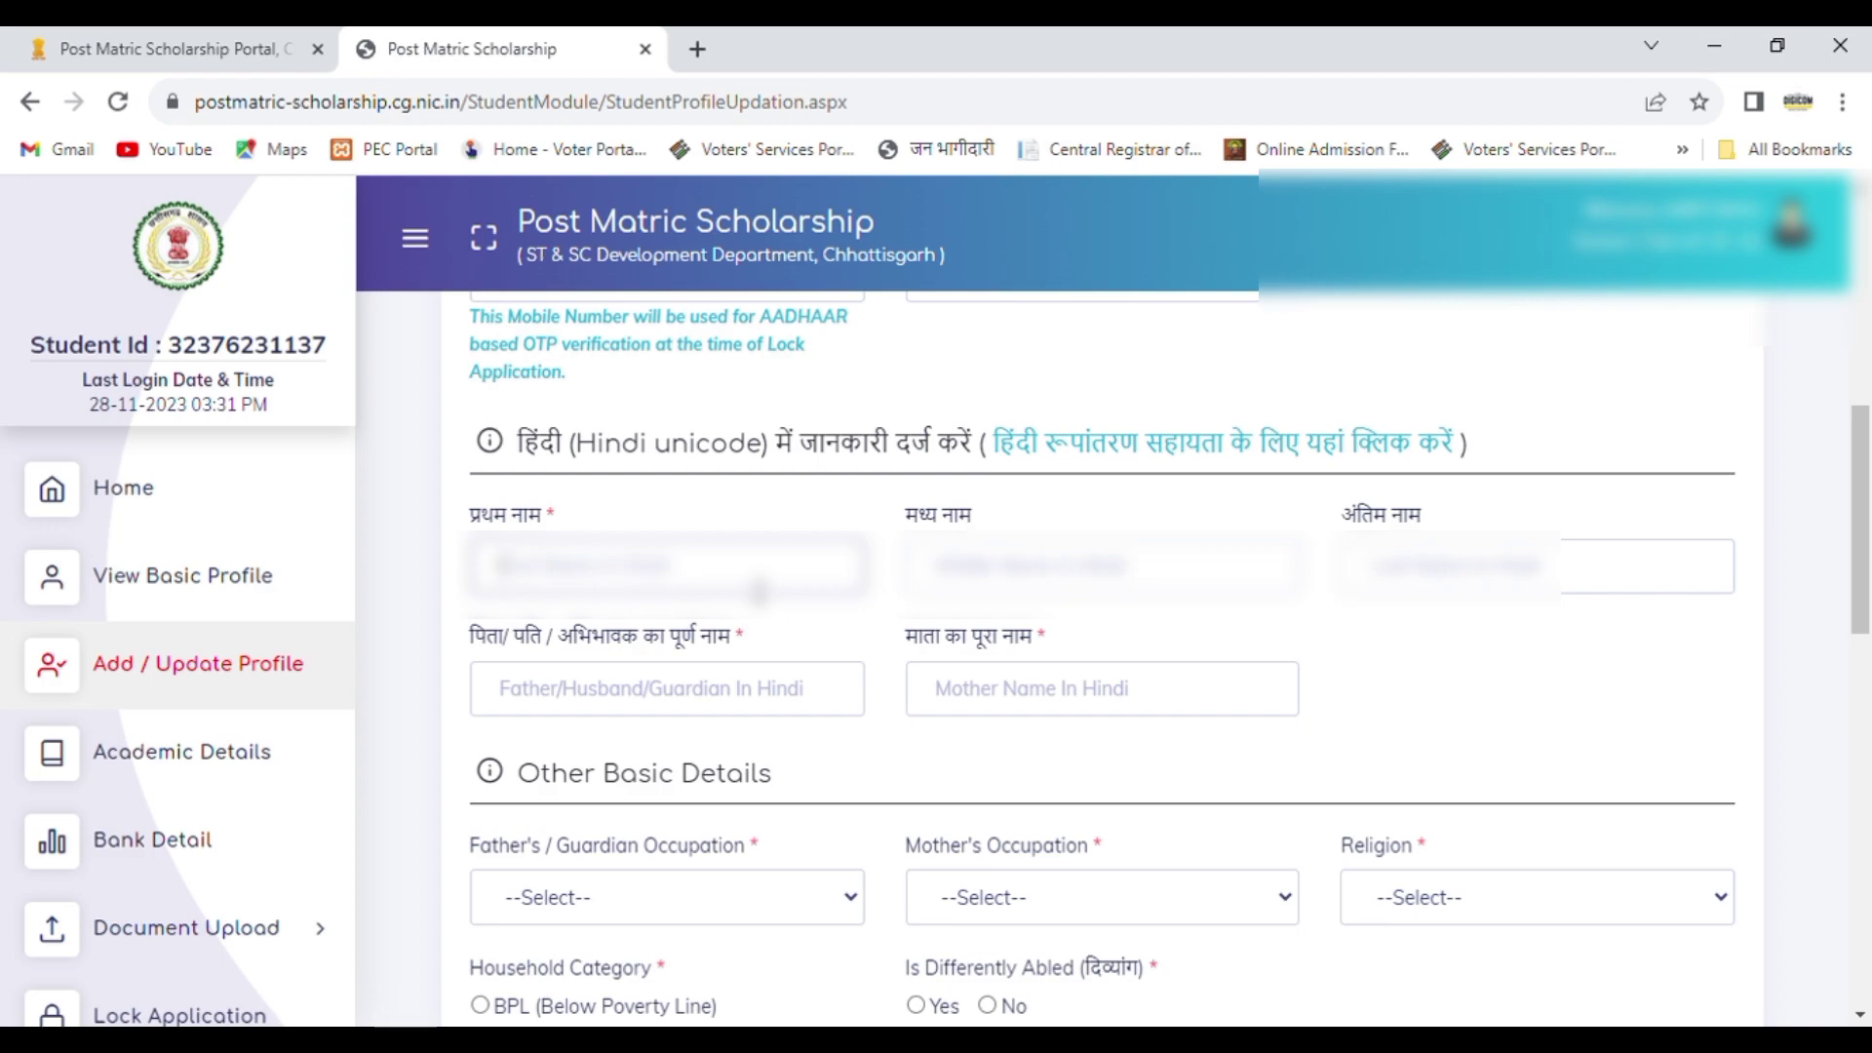
key("ctrl+v")
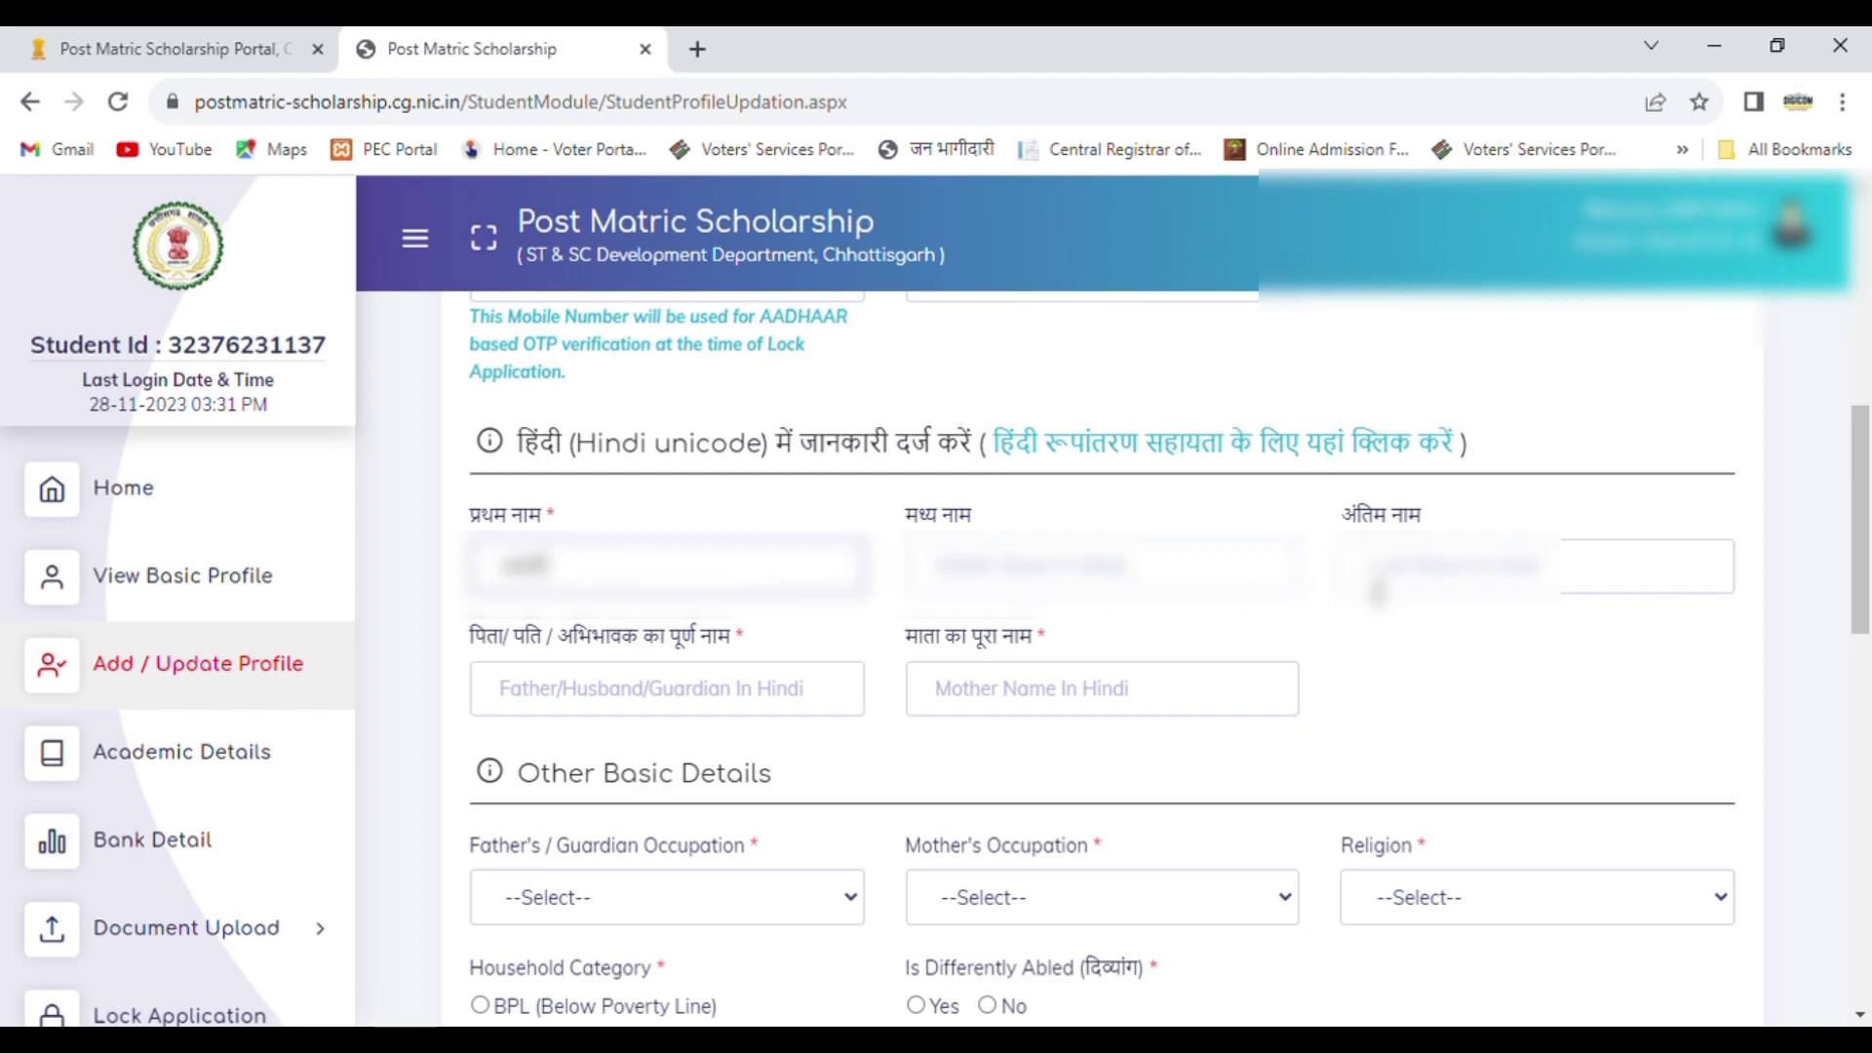
left_click(1377, 587)
key("ctrl+v")
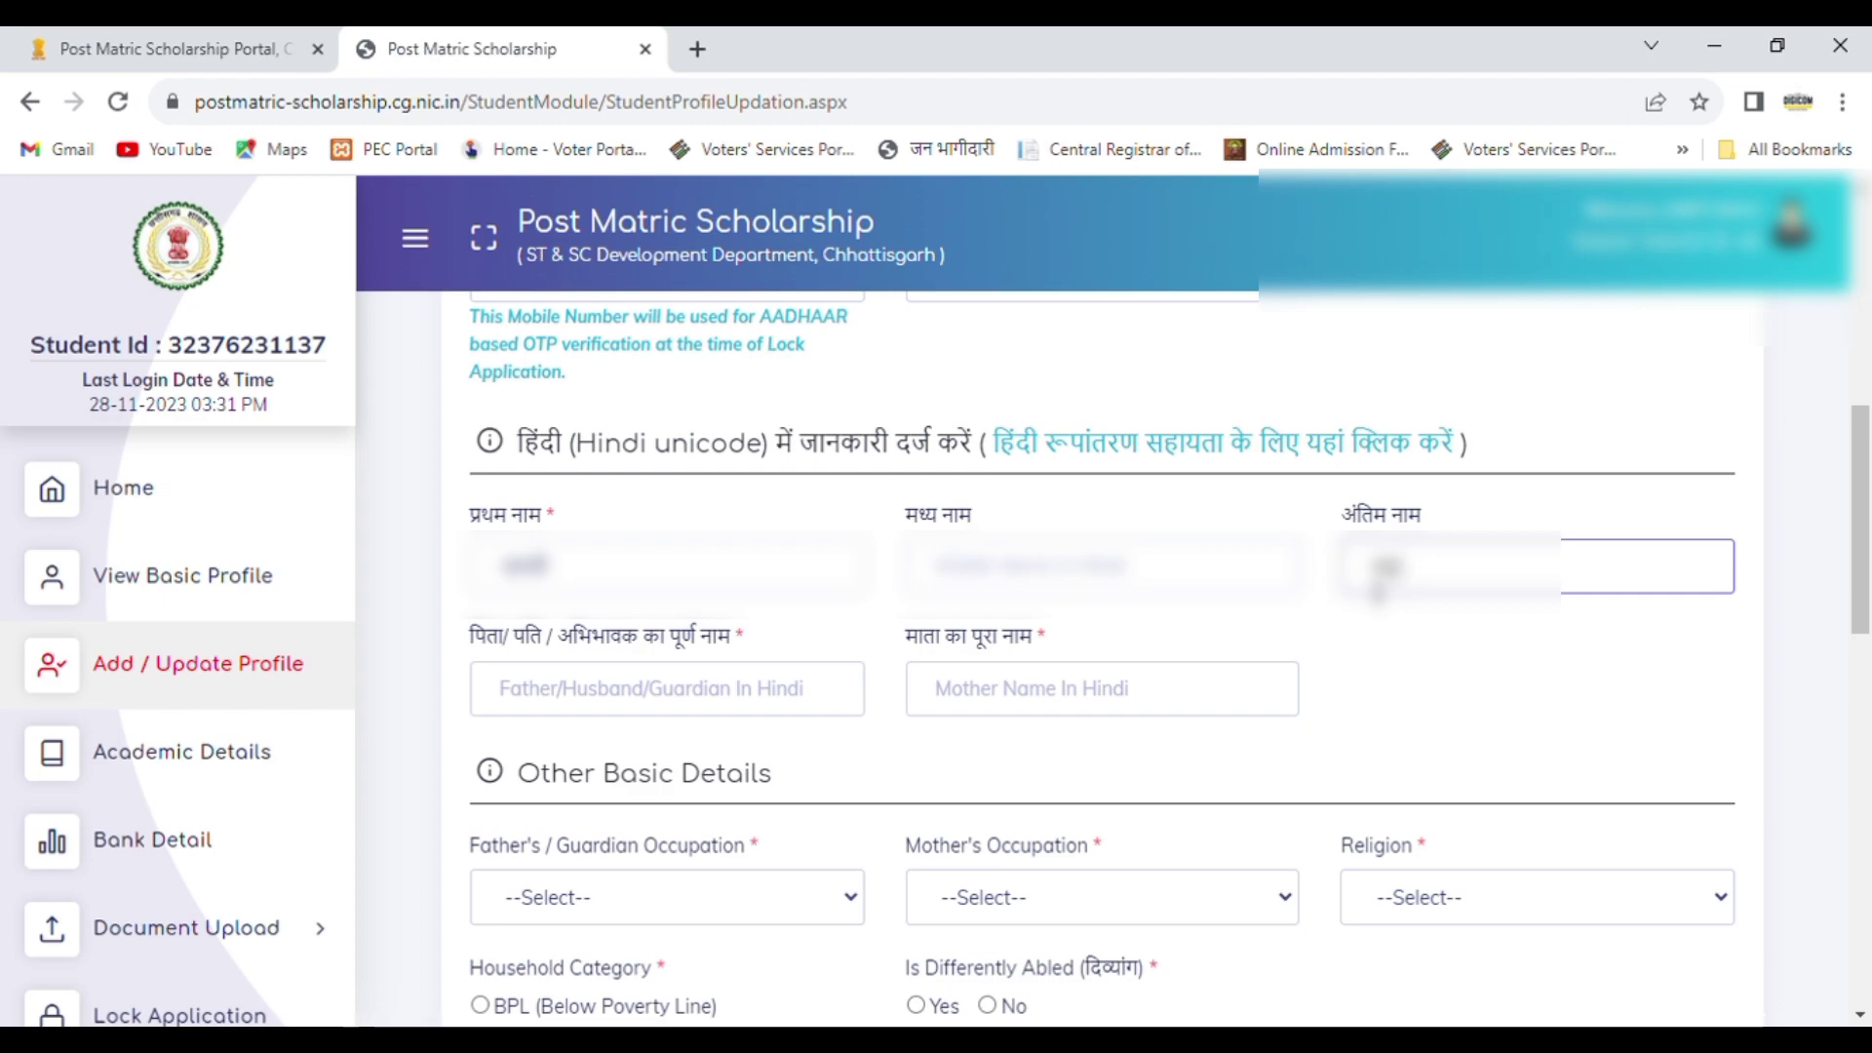
Step: Enter the father's and the mother's full names in Hindi
left_click(743, 715)
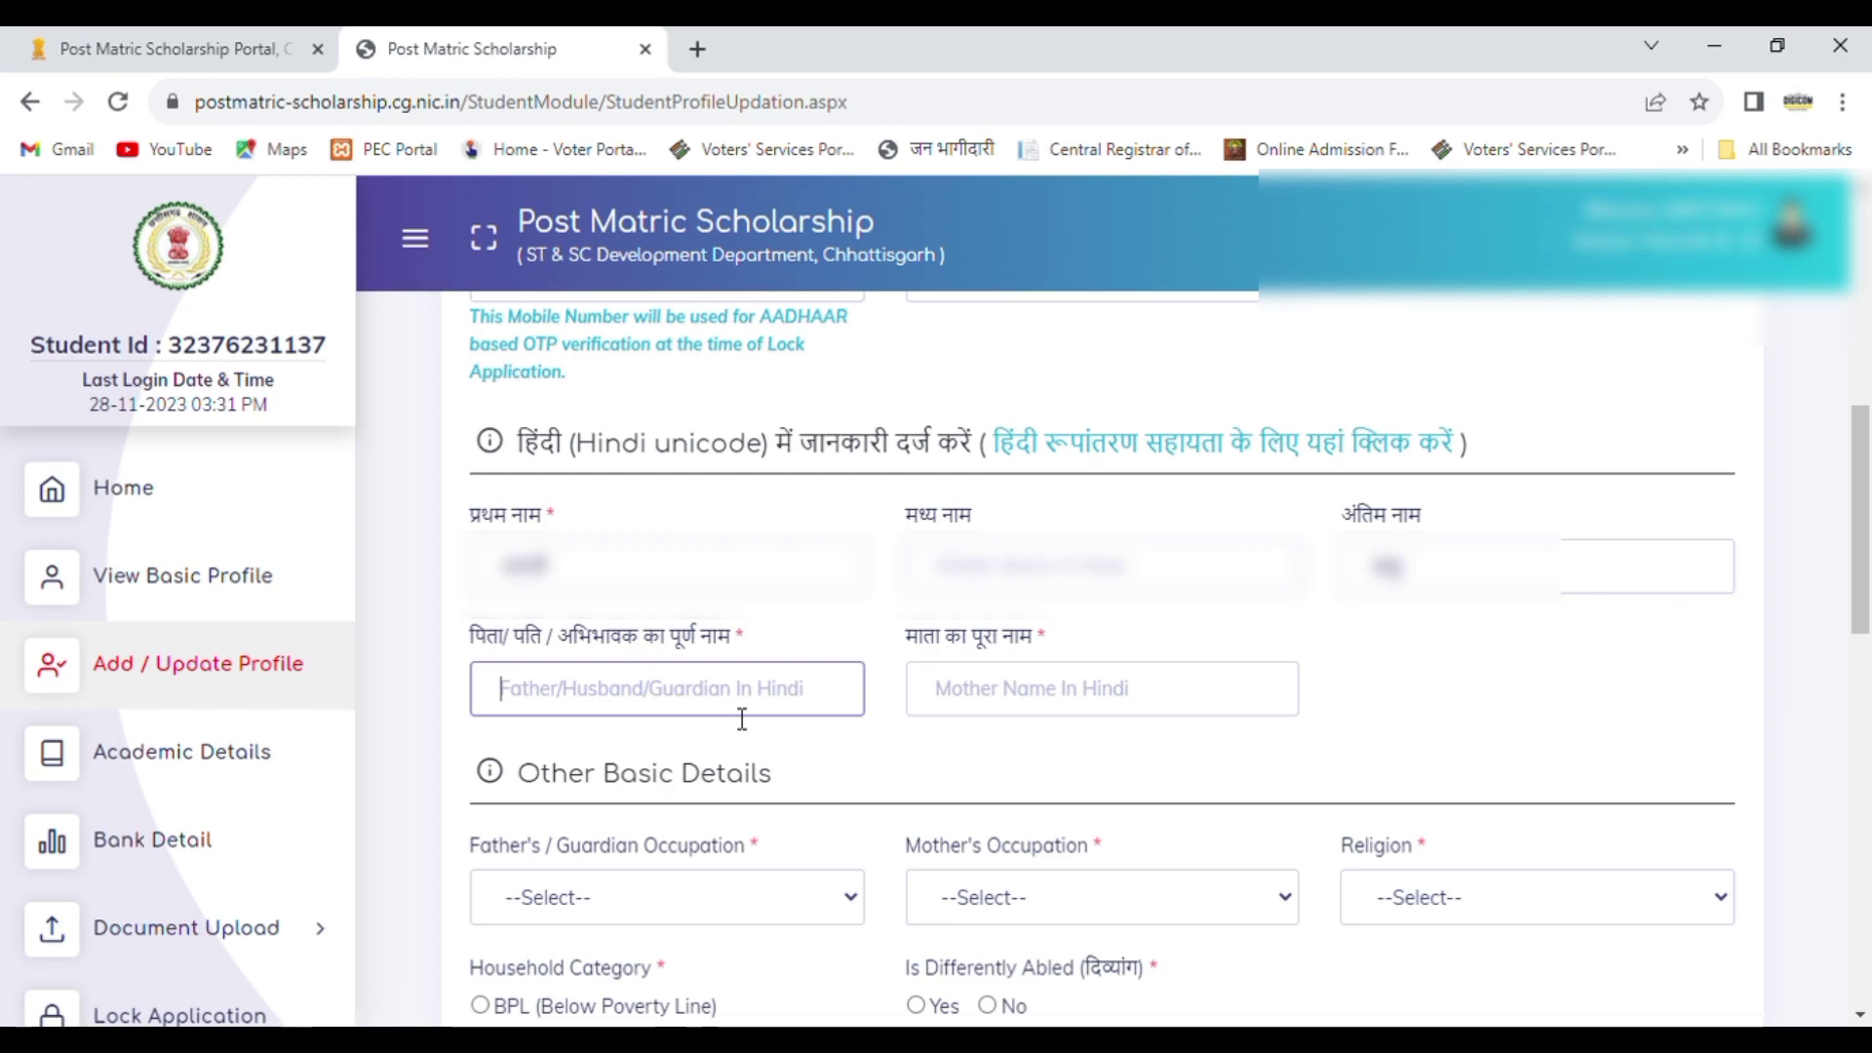
type("फगु लाल")
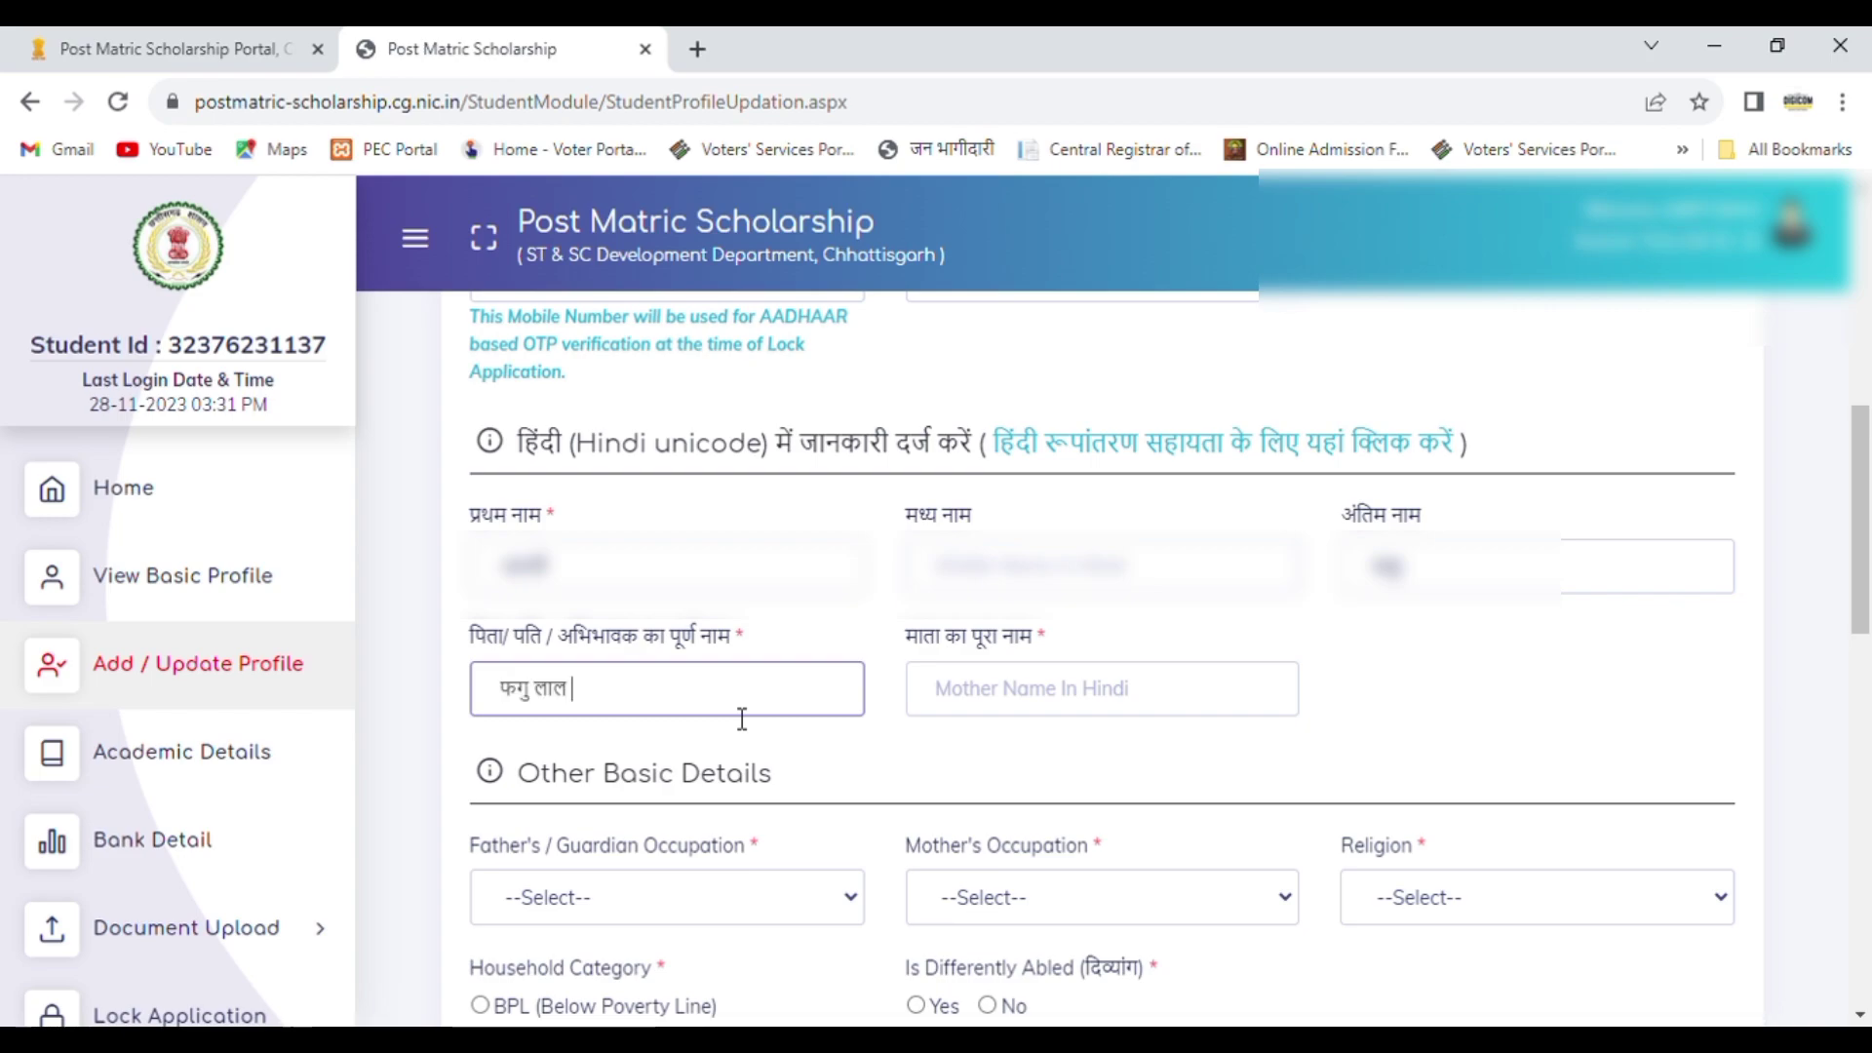
left_click(1040, 702)
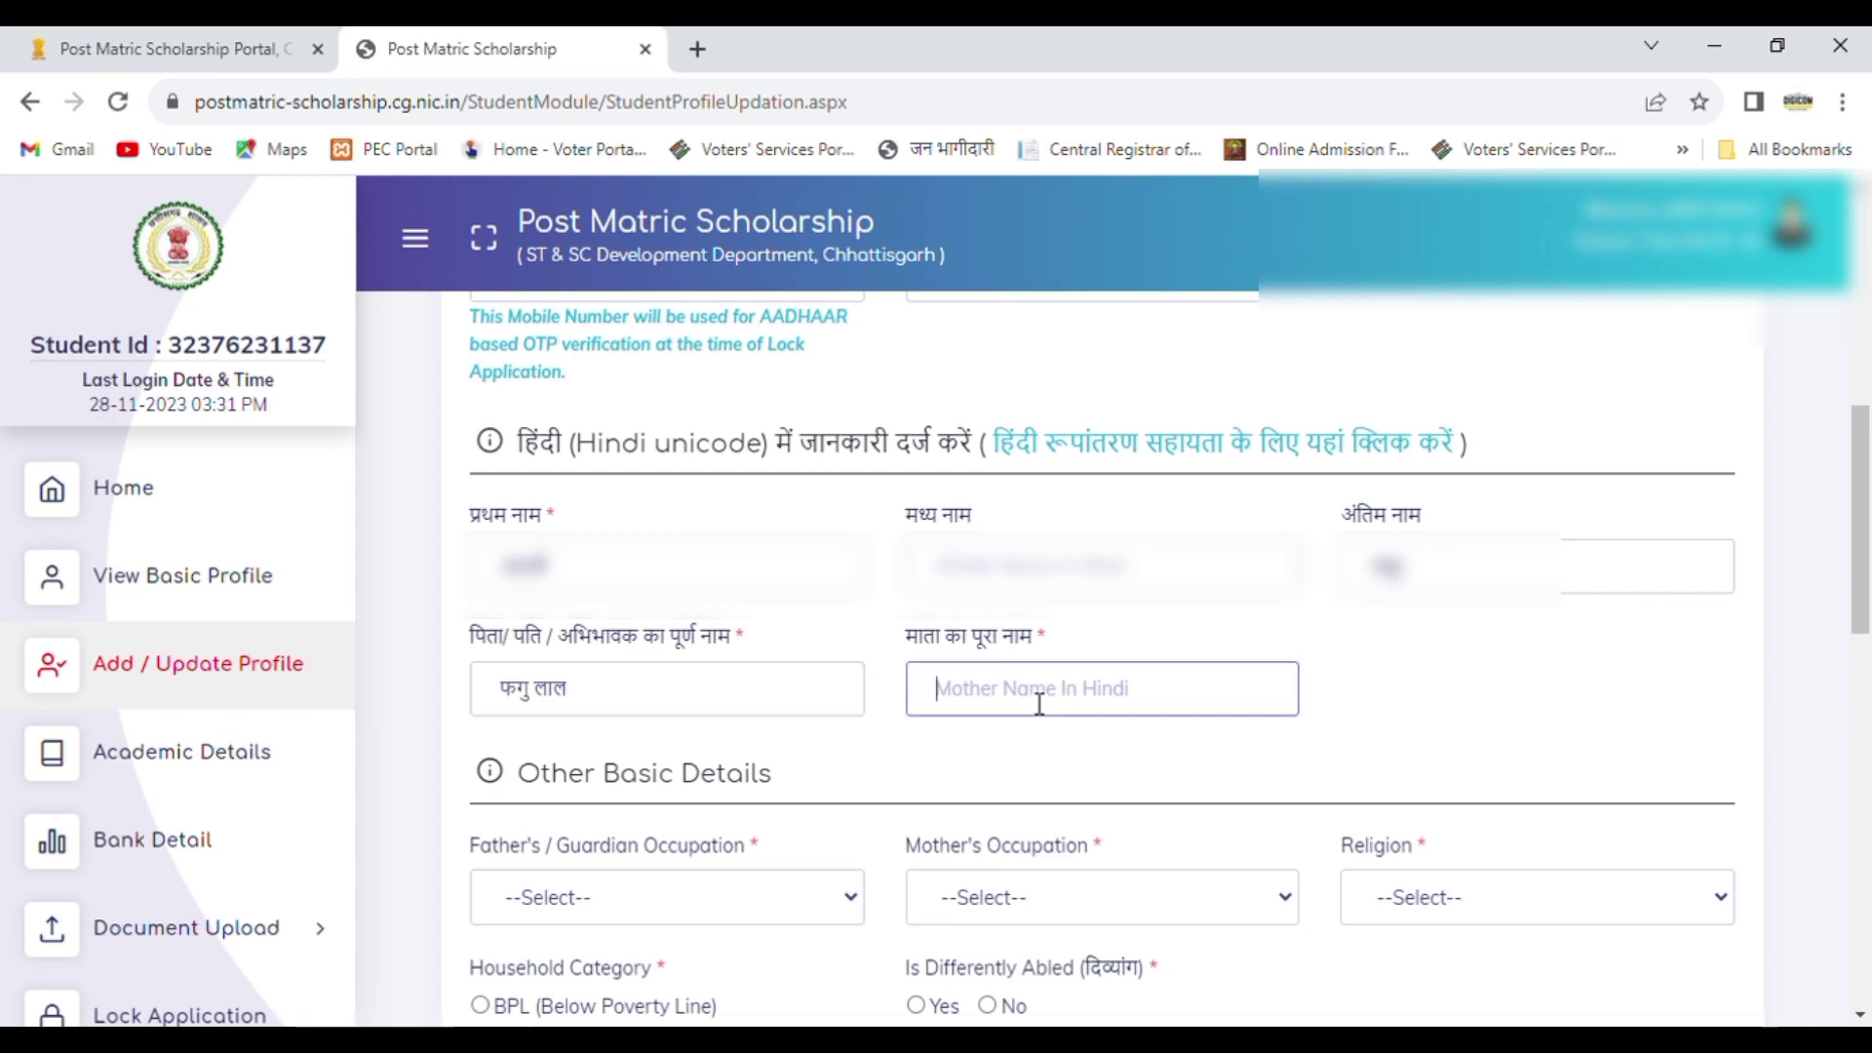
type("हरा")
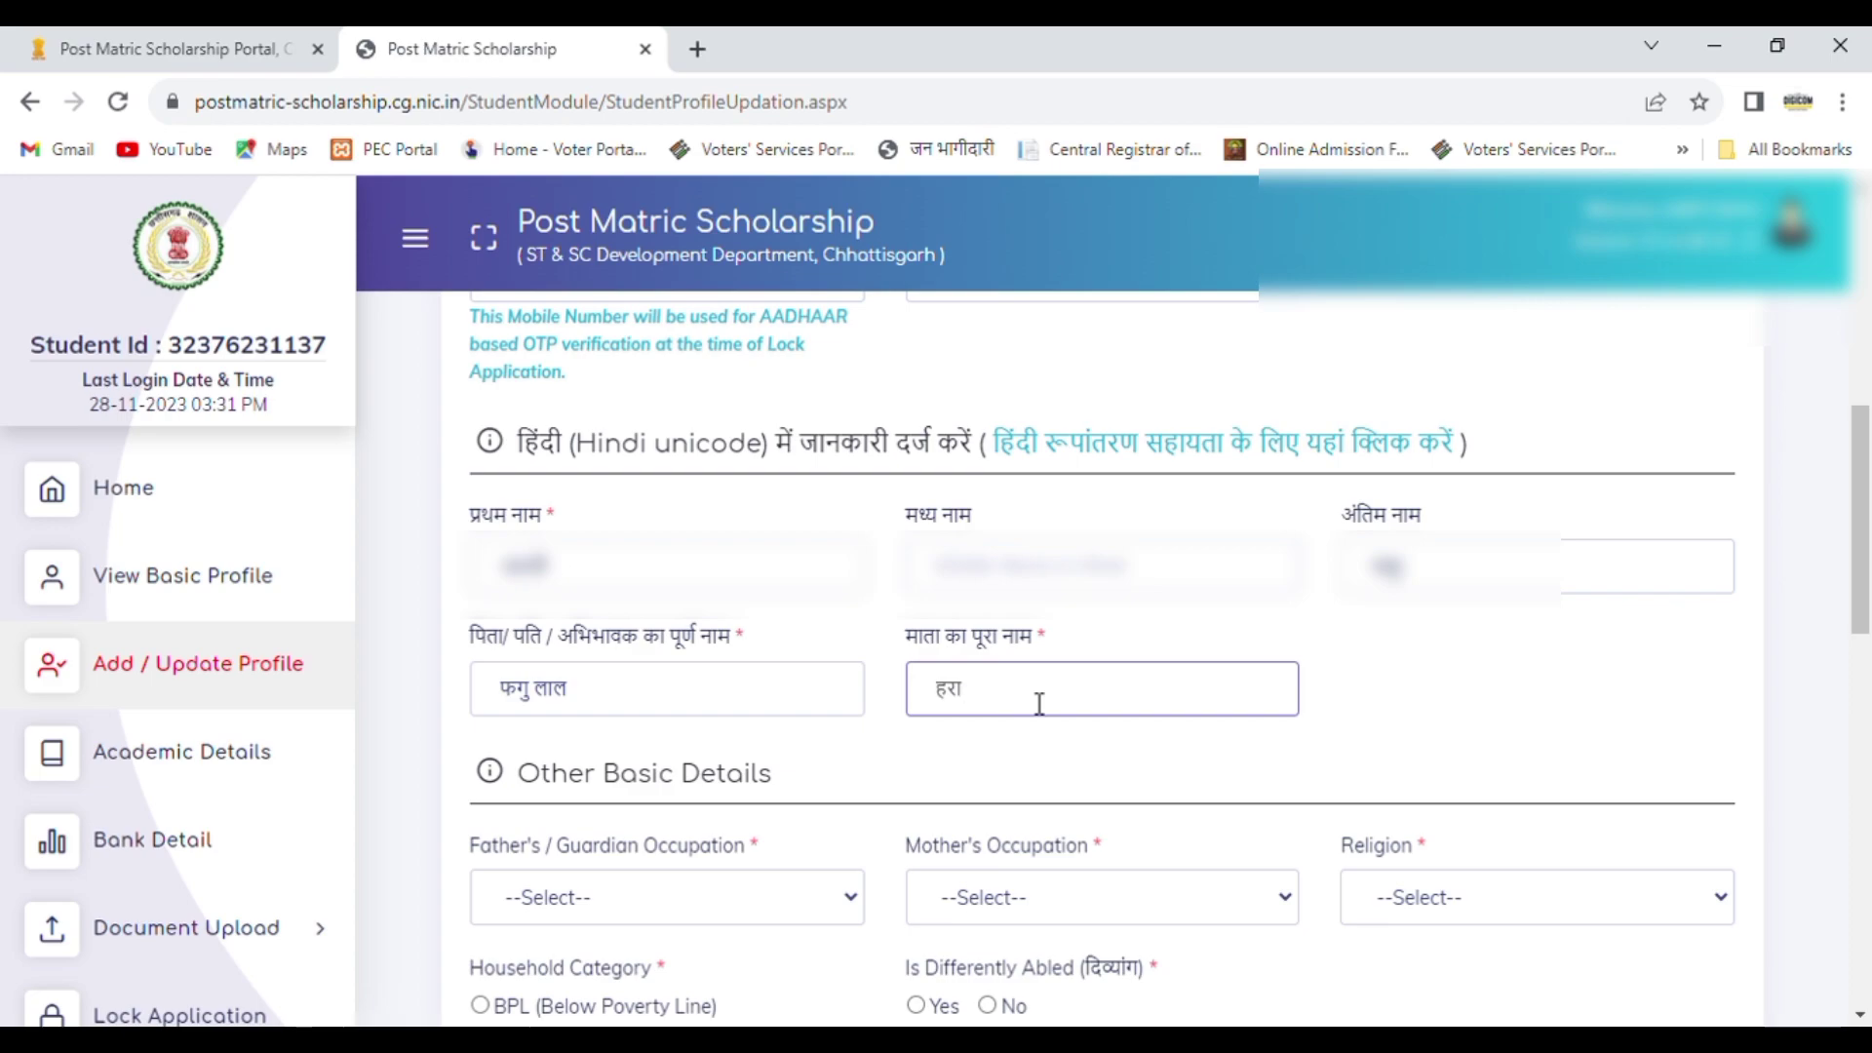
key("BackSpace")
key("BackSpace")
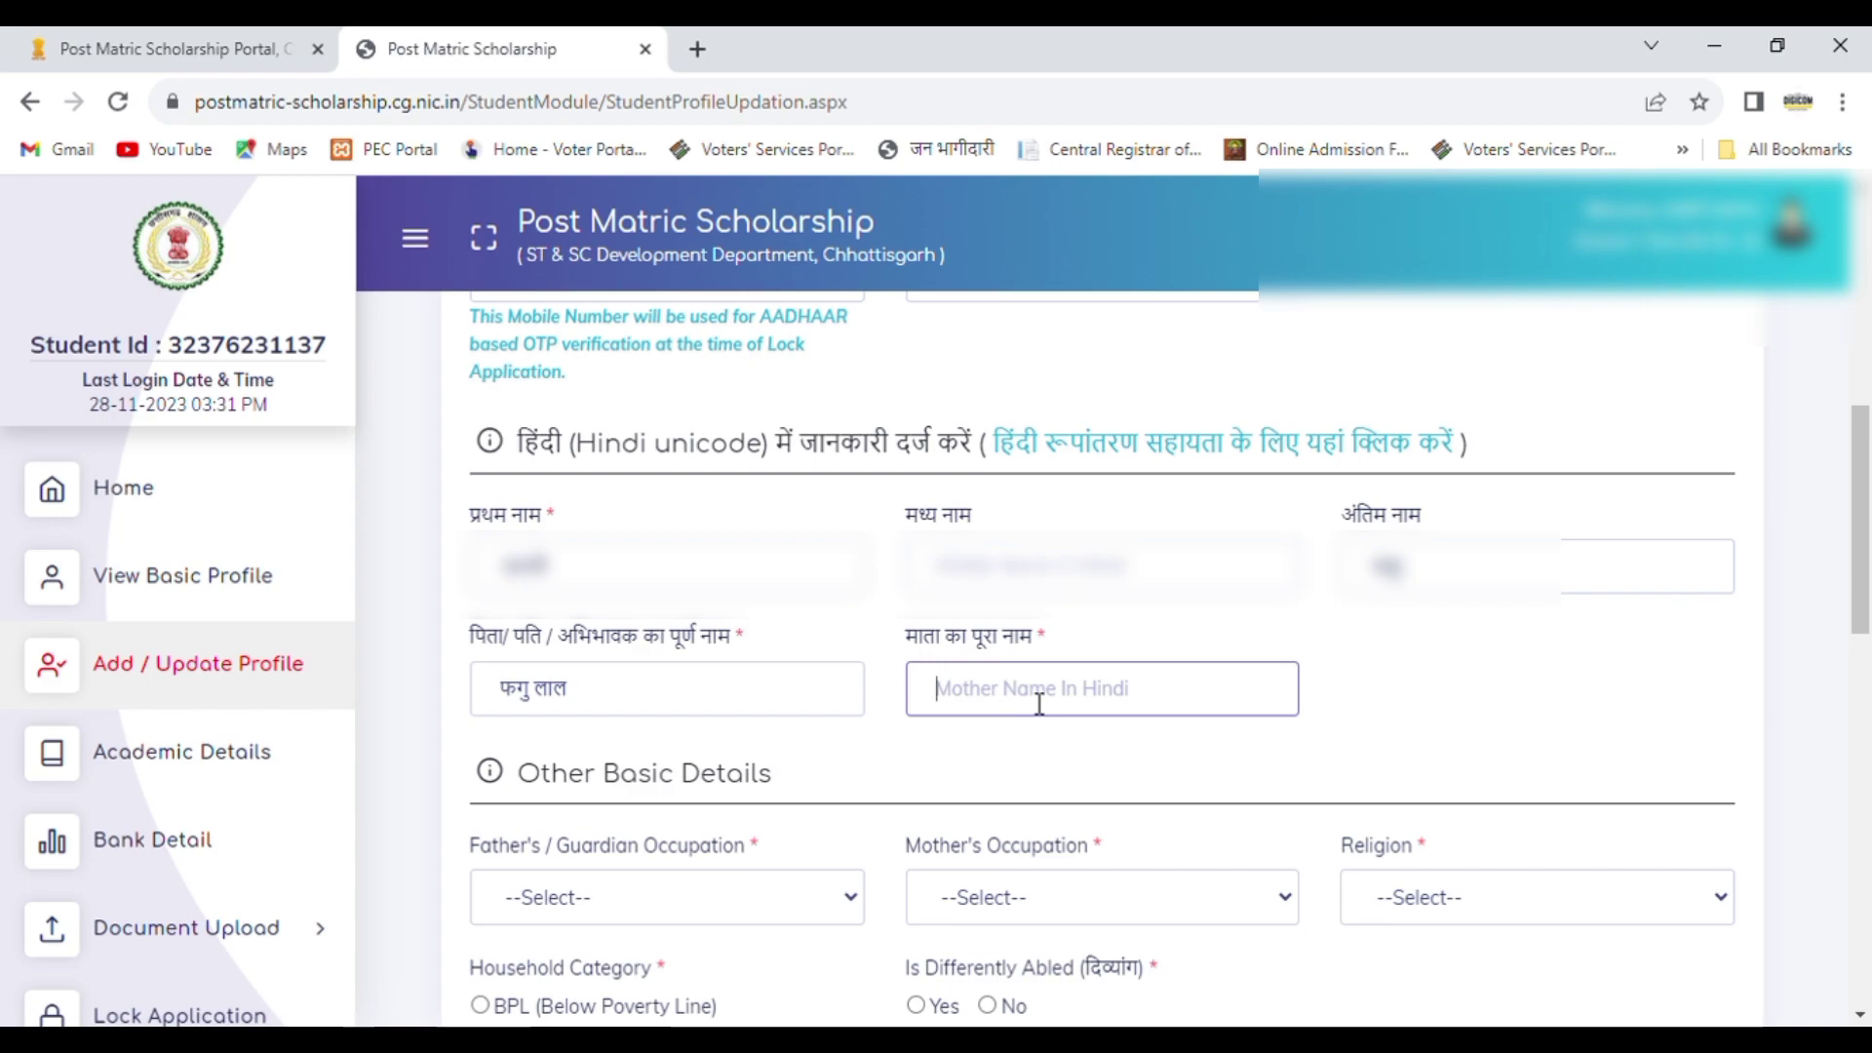
type("हारा")
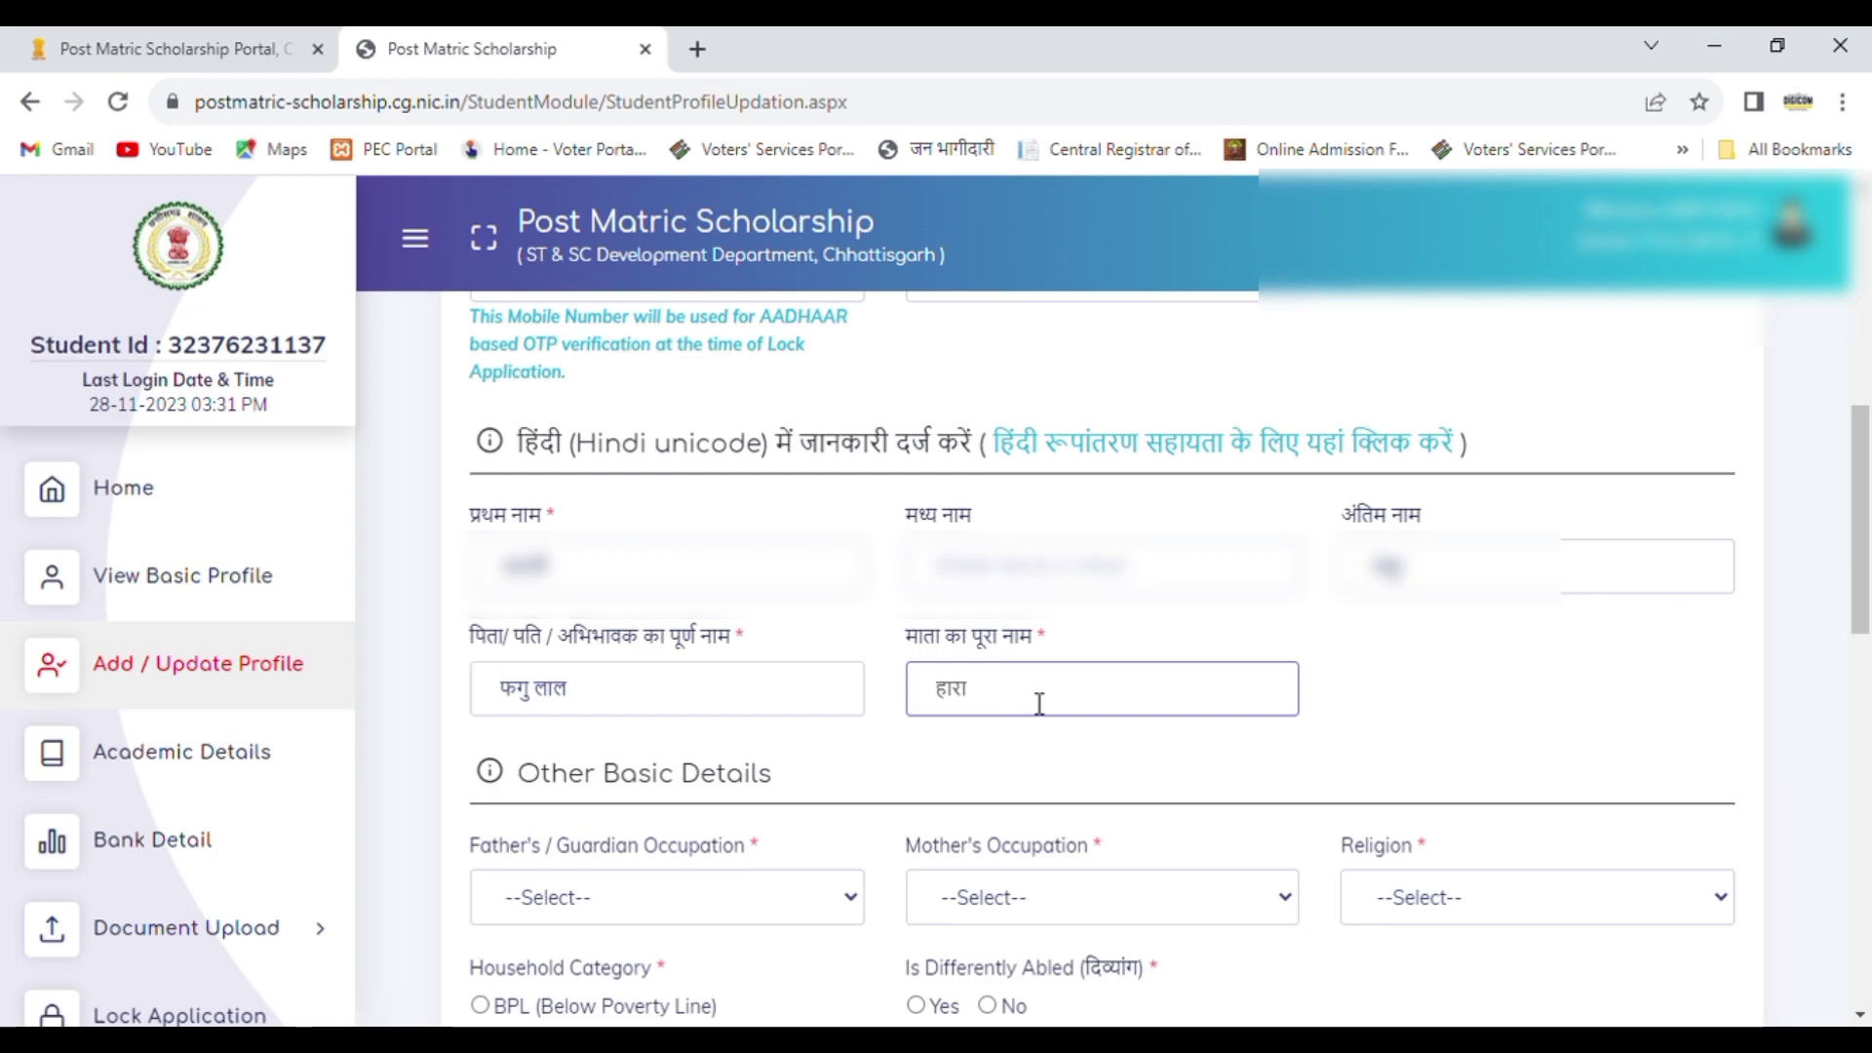
type(" बाई")
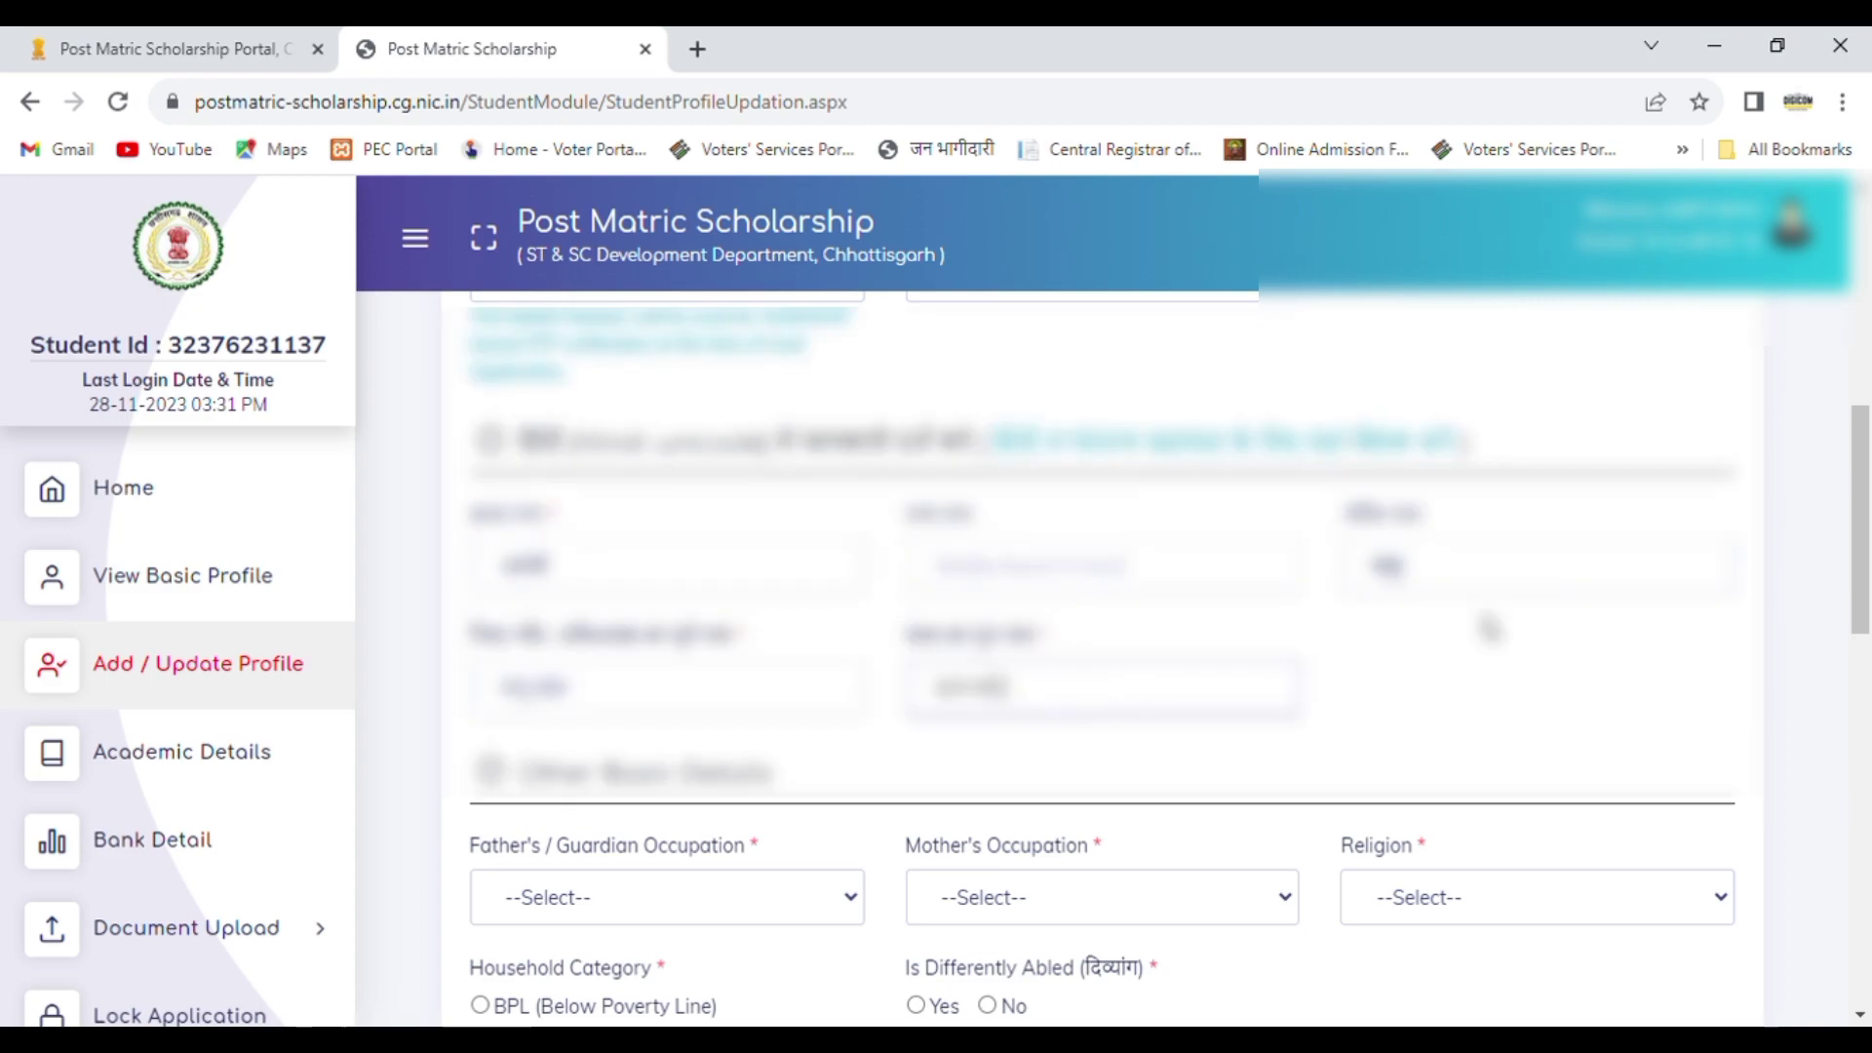
Step: Set the father's / guardian occupation to Farmer in the other basic details
left_click_drag(1868, 554, 1868, 694)
left_click(655, 382)
key("Down")
key("Down")
key("Down")
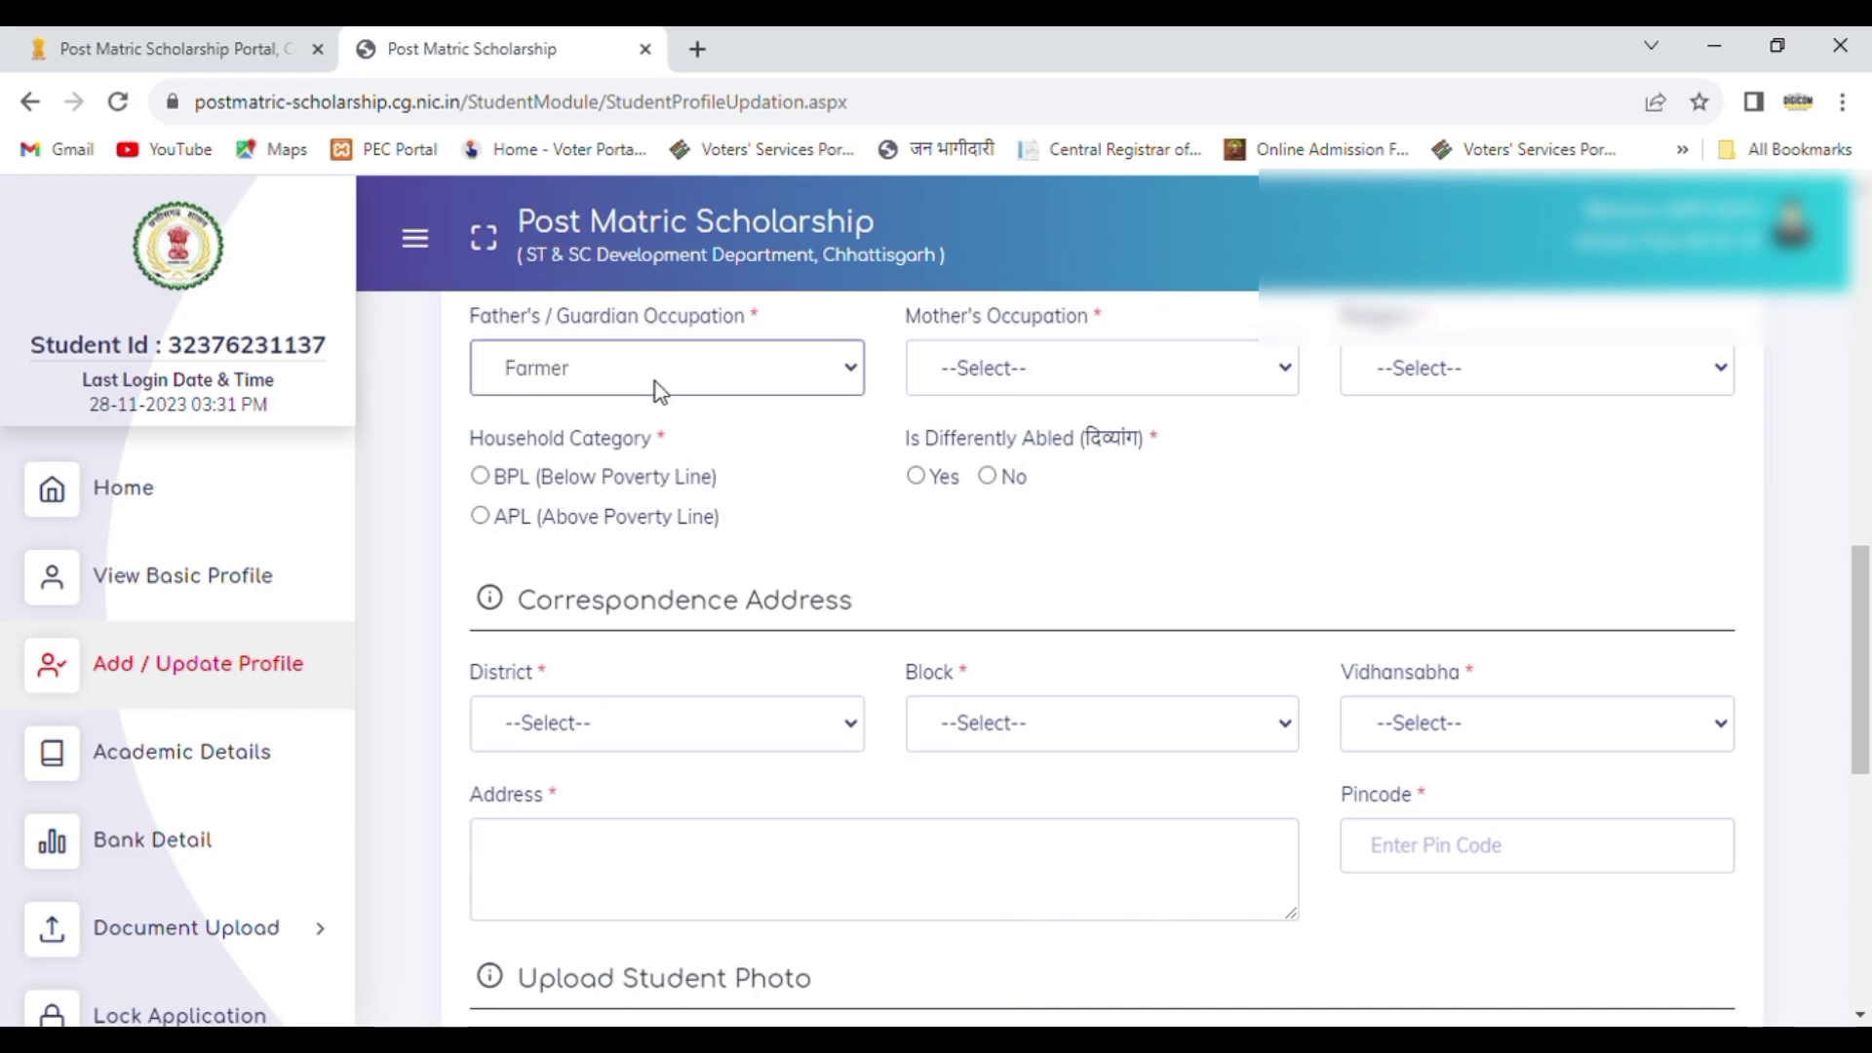
Step: Set the mother's occupation to Farmer and the religion to Hindu
left_click(1044, 379)
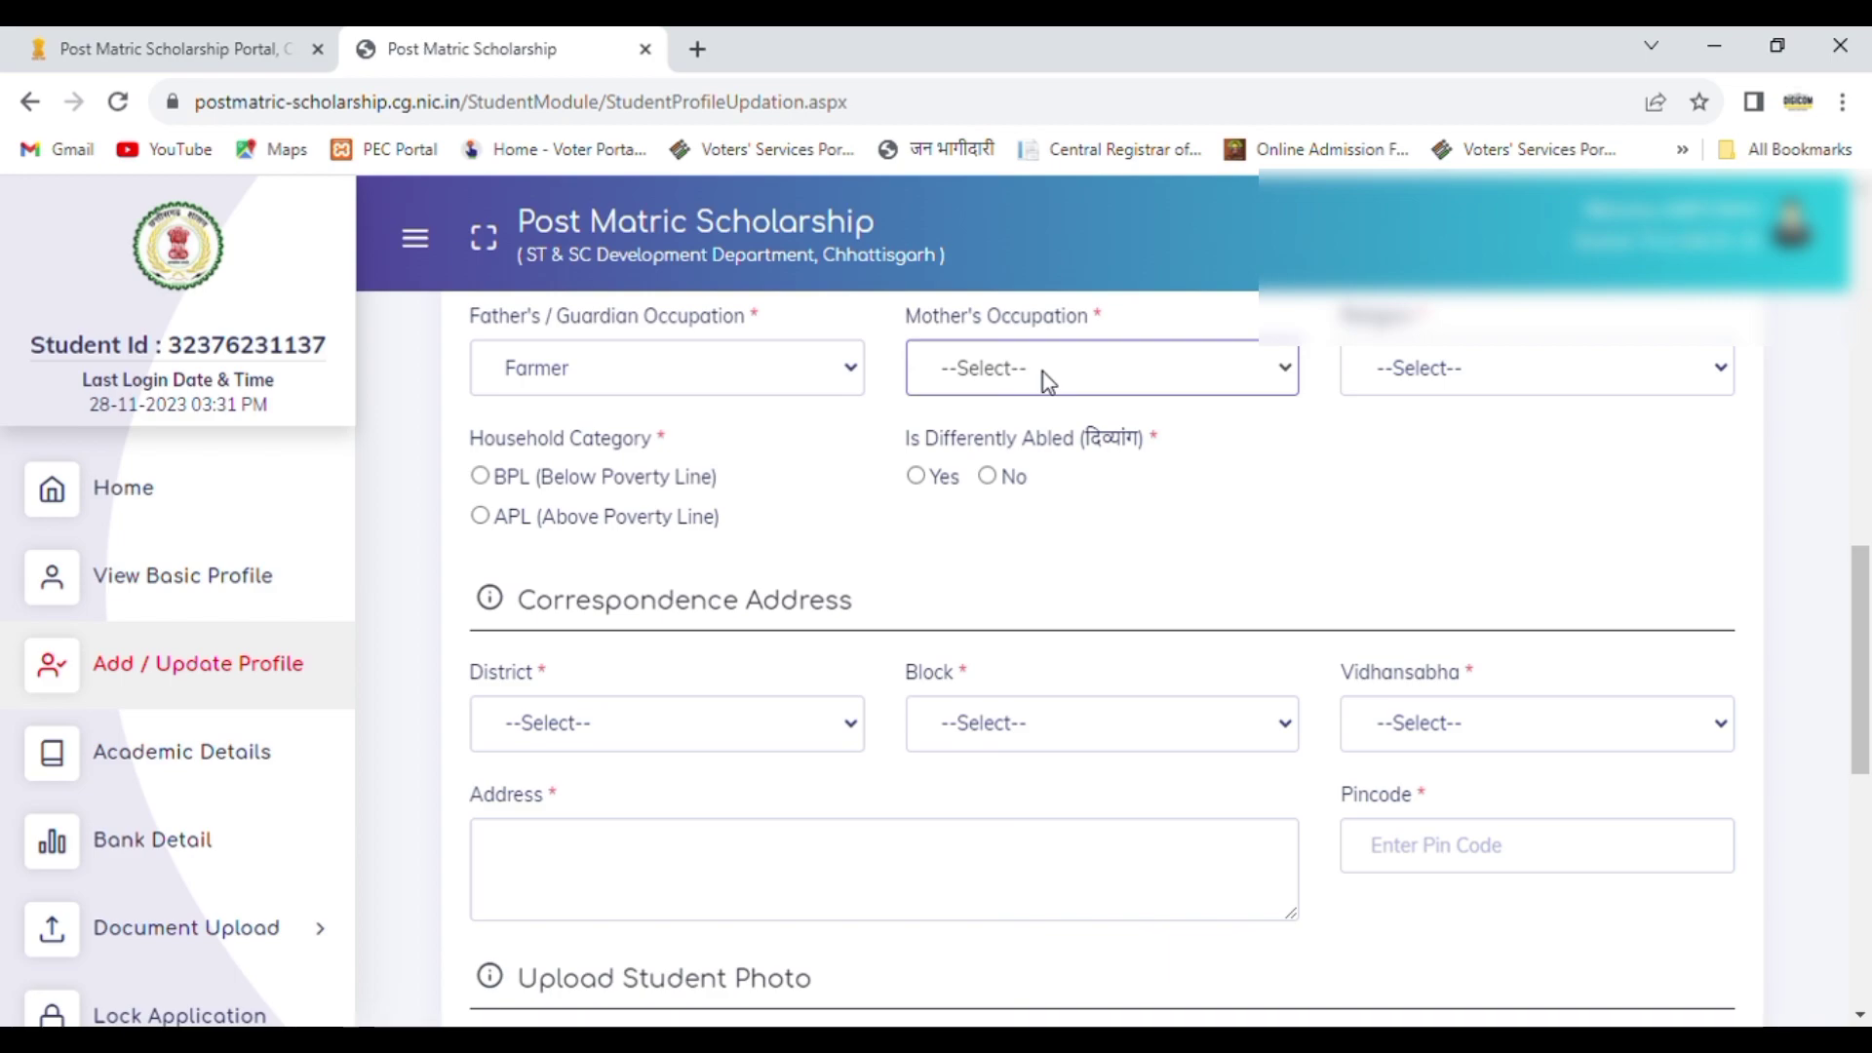
key("Down")
key("Down")
key("Down")
left_click(1441, 380)
key("Down")
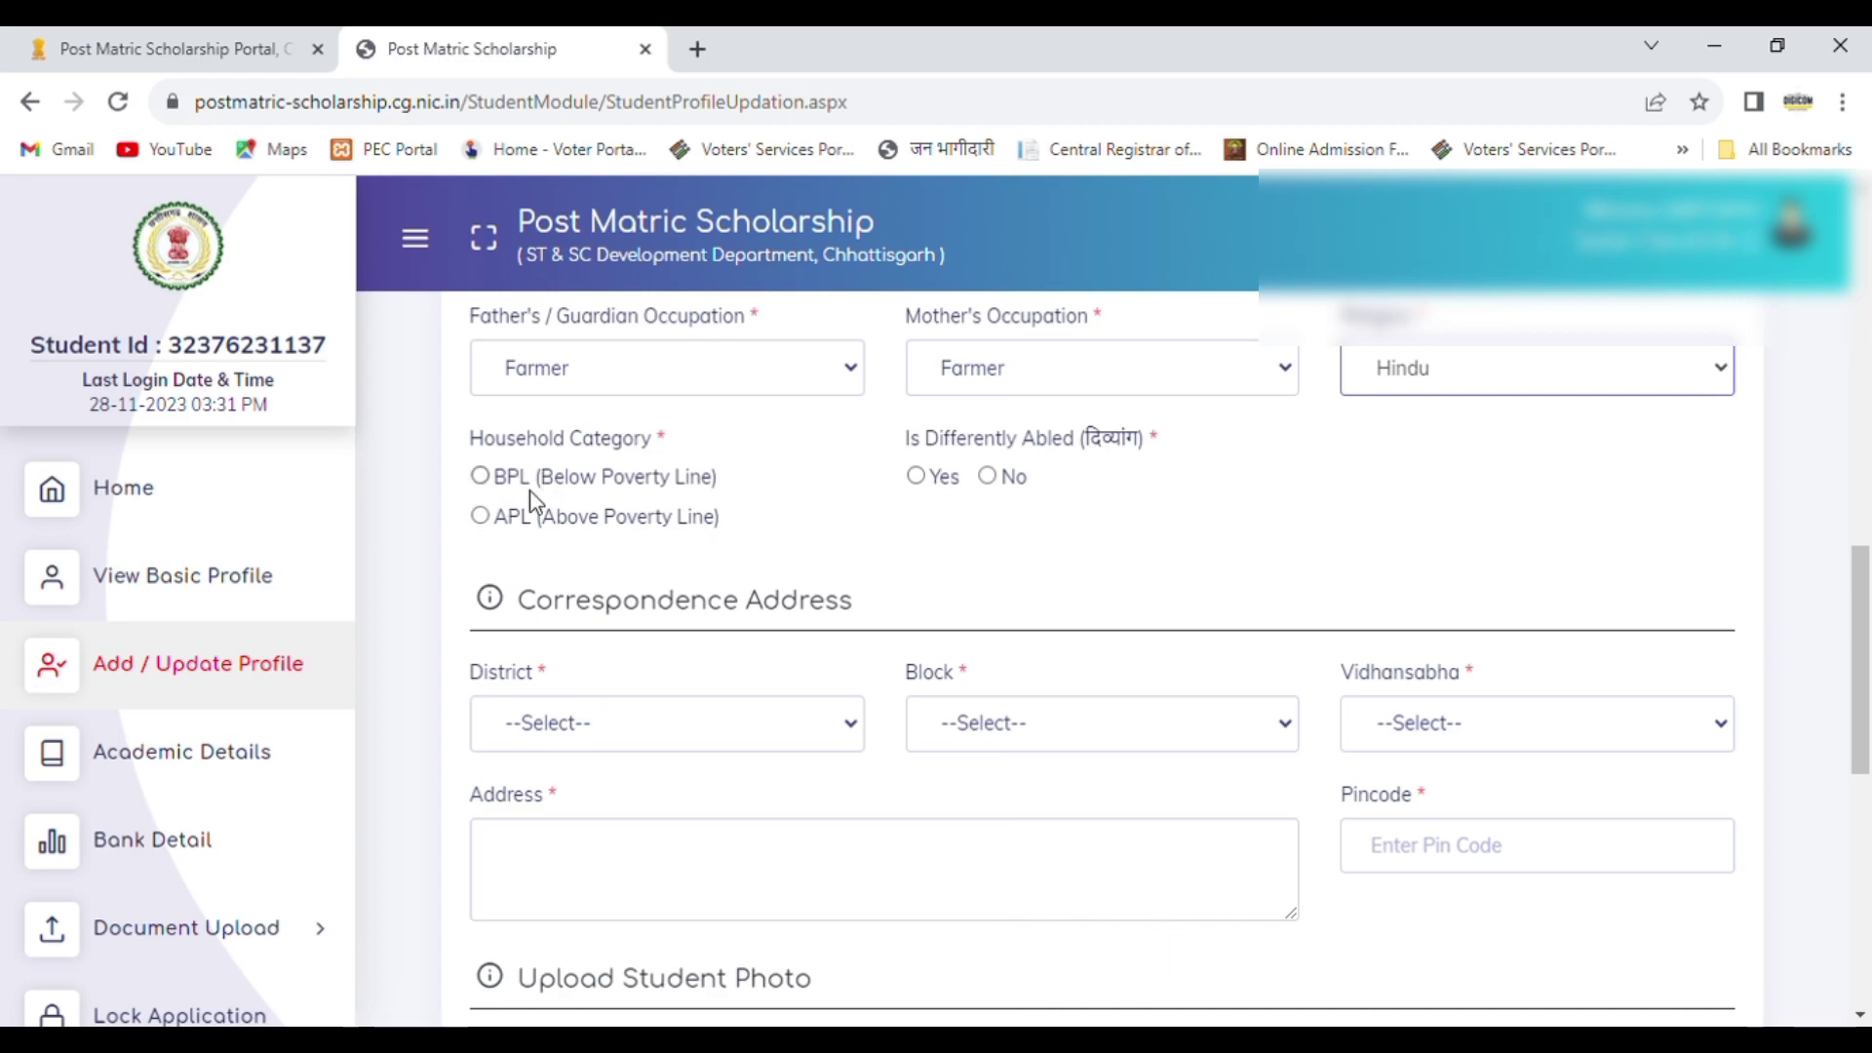
Step: Set the household category to BPL (Below Poverty Line) and enter the family's BPL number
left_click(482, 477)
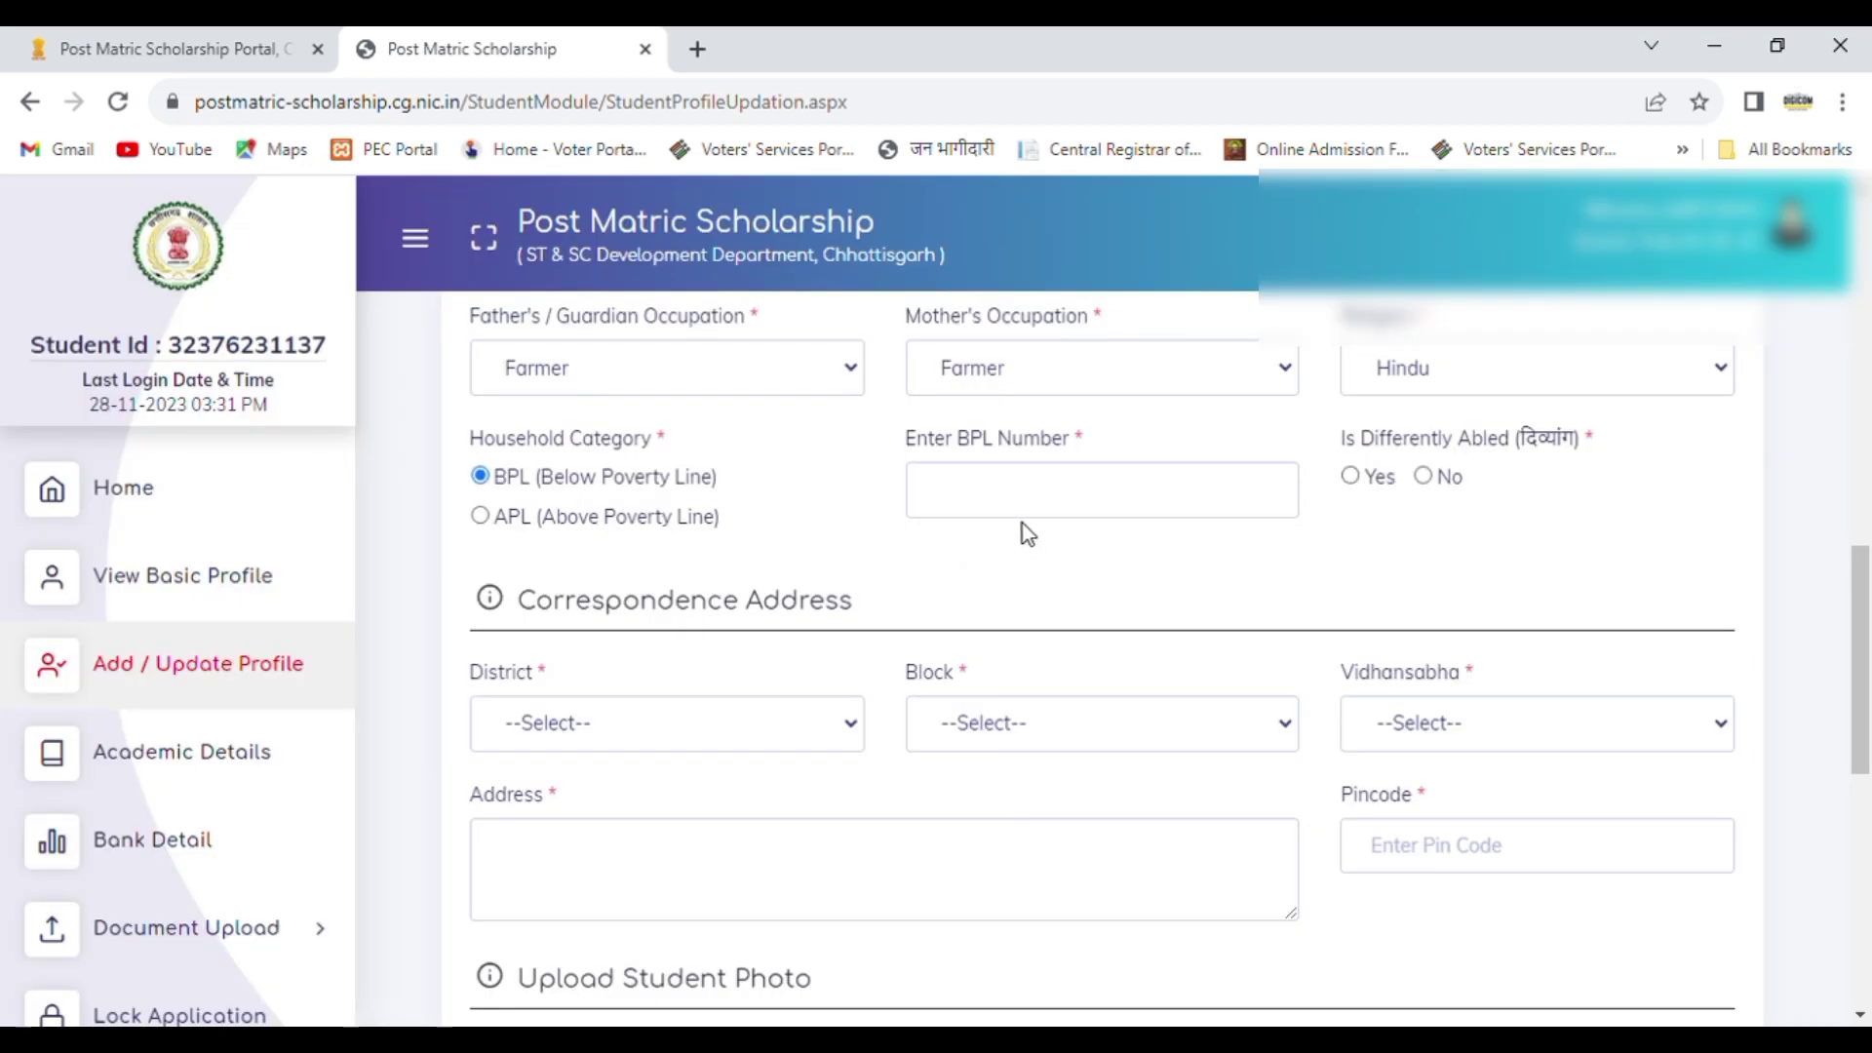
left_click(1020, 509)
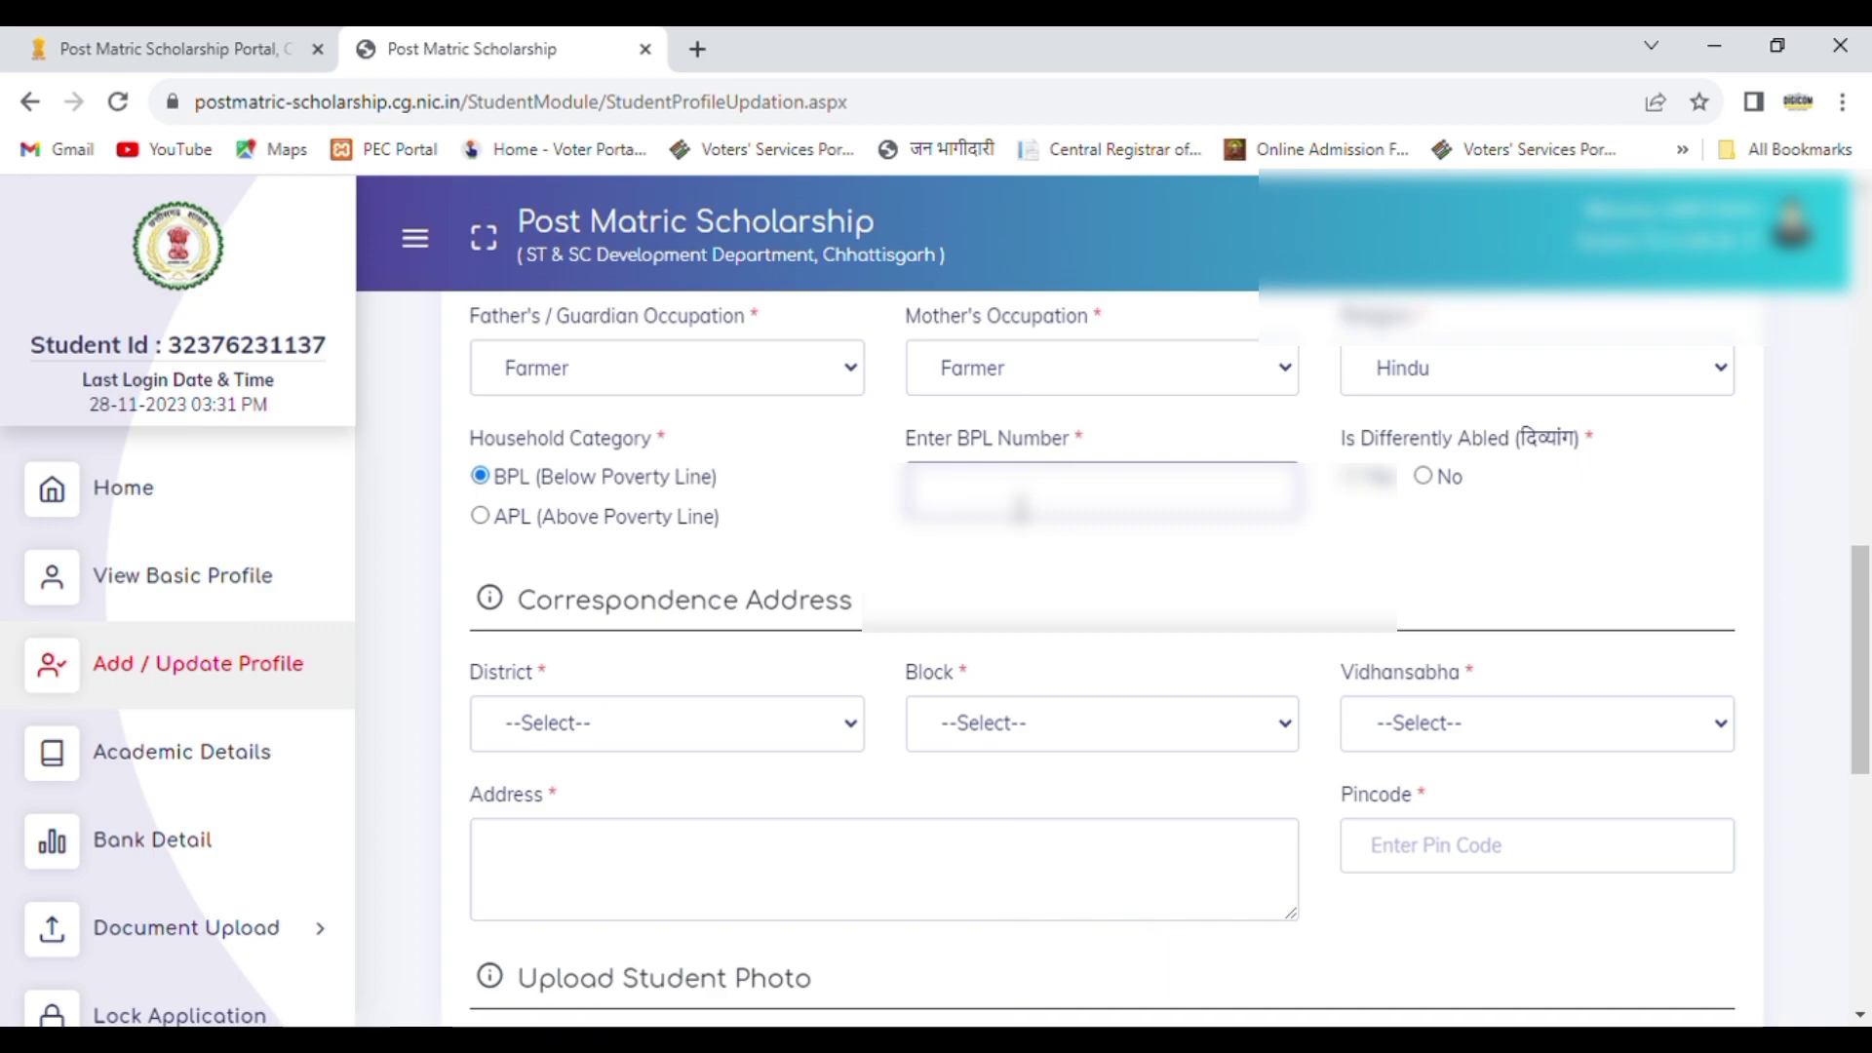
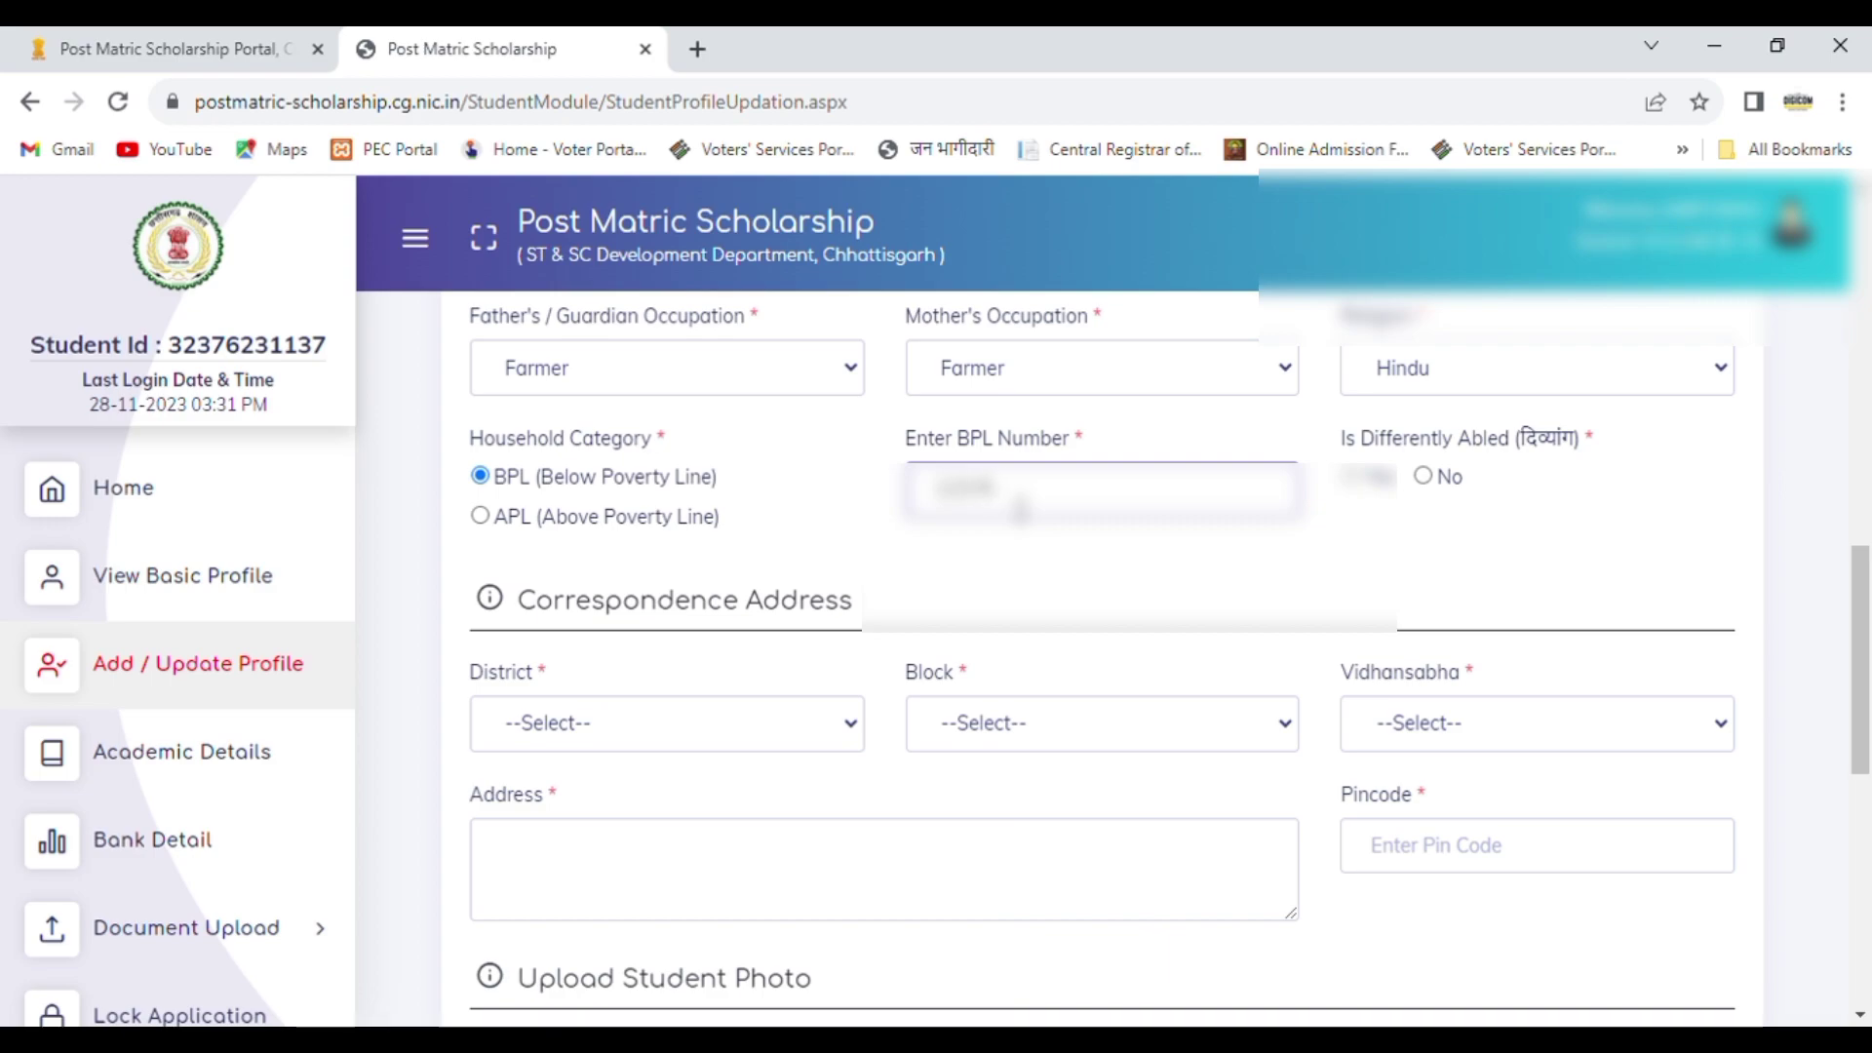
left_click(1085, 572)
Step: Select SAKTI as the district and DABHARA as the block of the correspondence address
left_click_drag(1869, 667, 1871, 758)
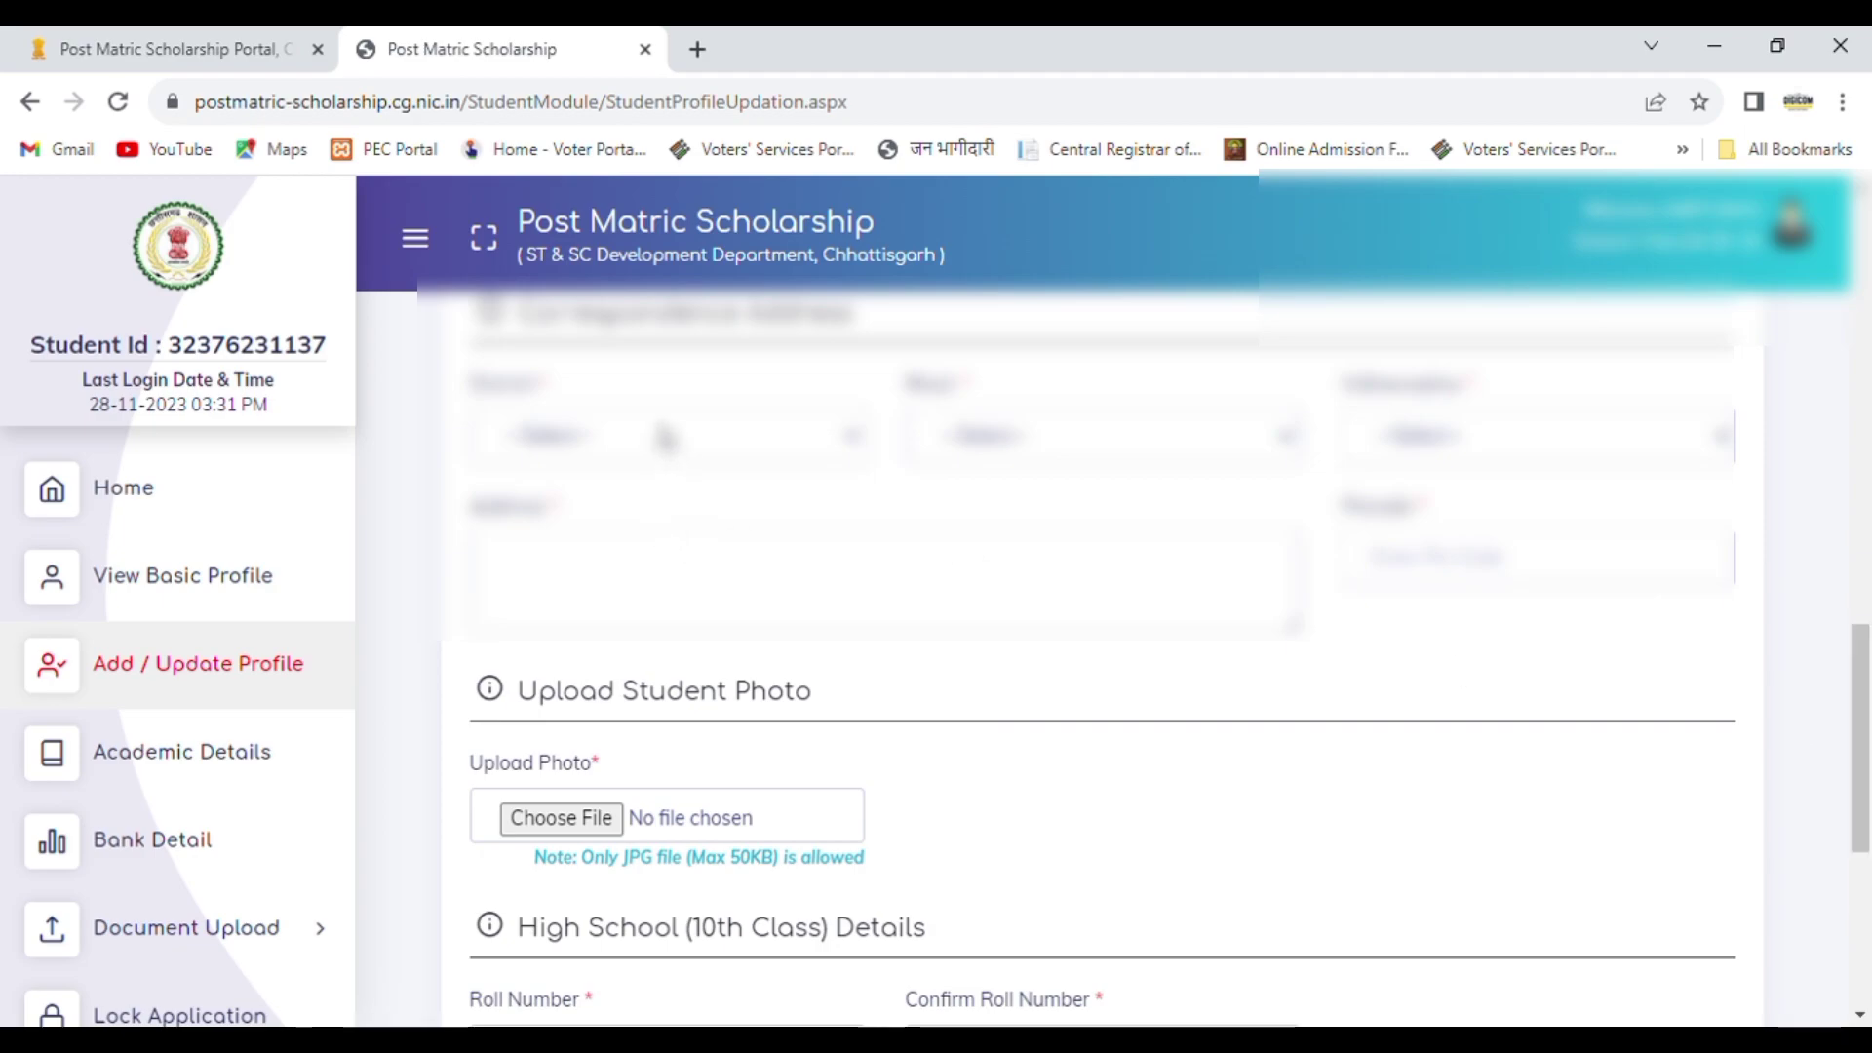
type("bil")
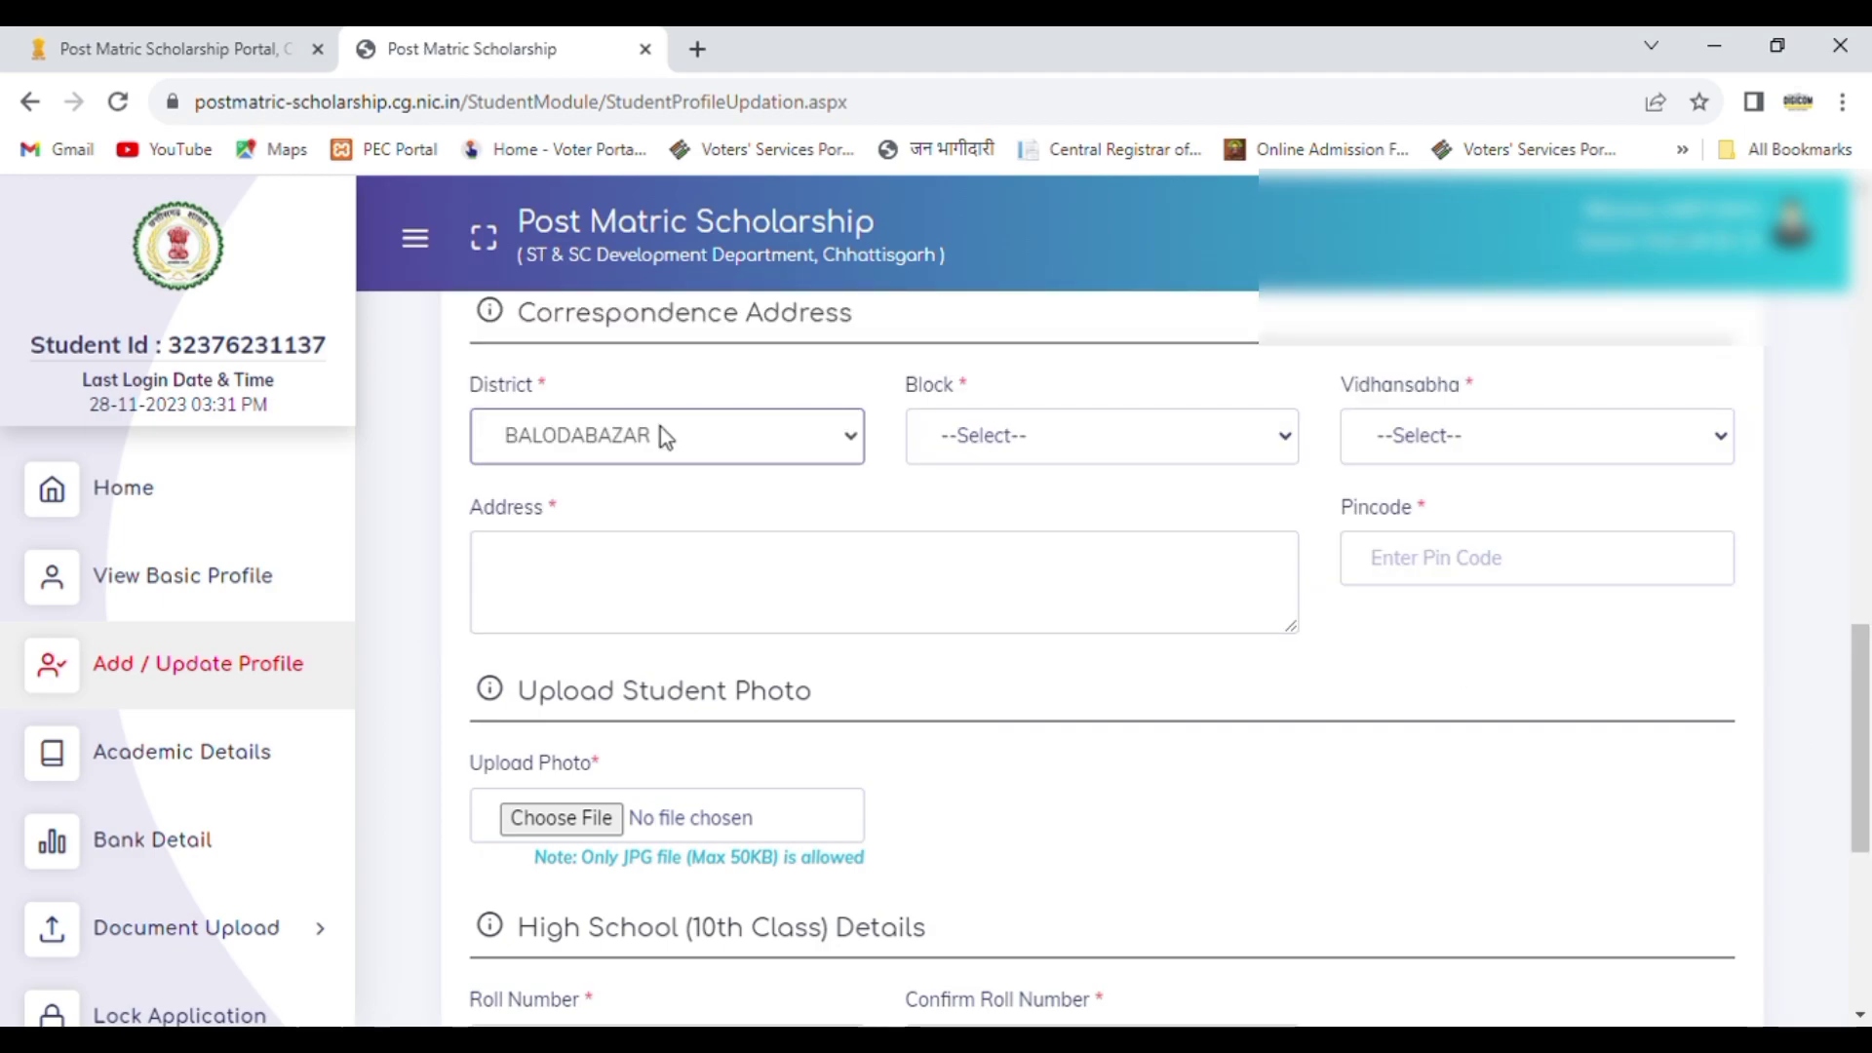
key("Down")
key("Down")
key("Down")
key("Down")
key("Down")
key("Down")
key("Down")
key("Down")
key("Down")
key("Down")
key("Down")
key("Down")
key("Down")
key("Down")
key("Down")
key("Down")
key("Down")
key("Down")
key("Down")
key("Down")
key("Up")
key("Up")
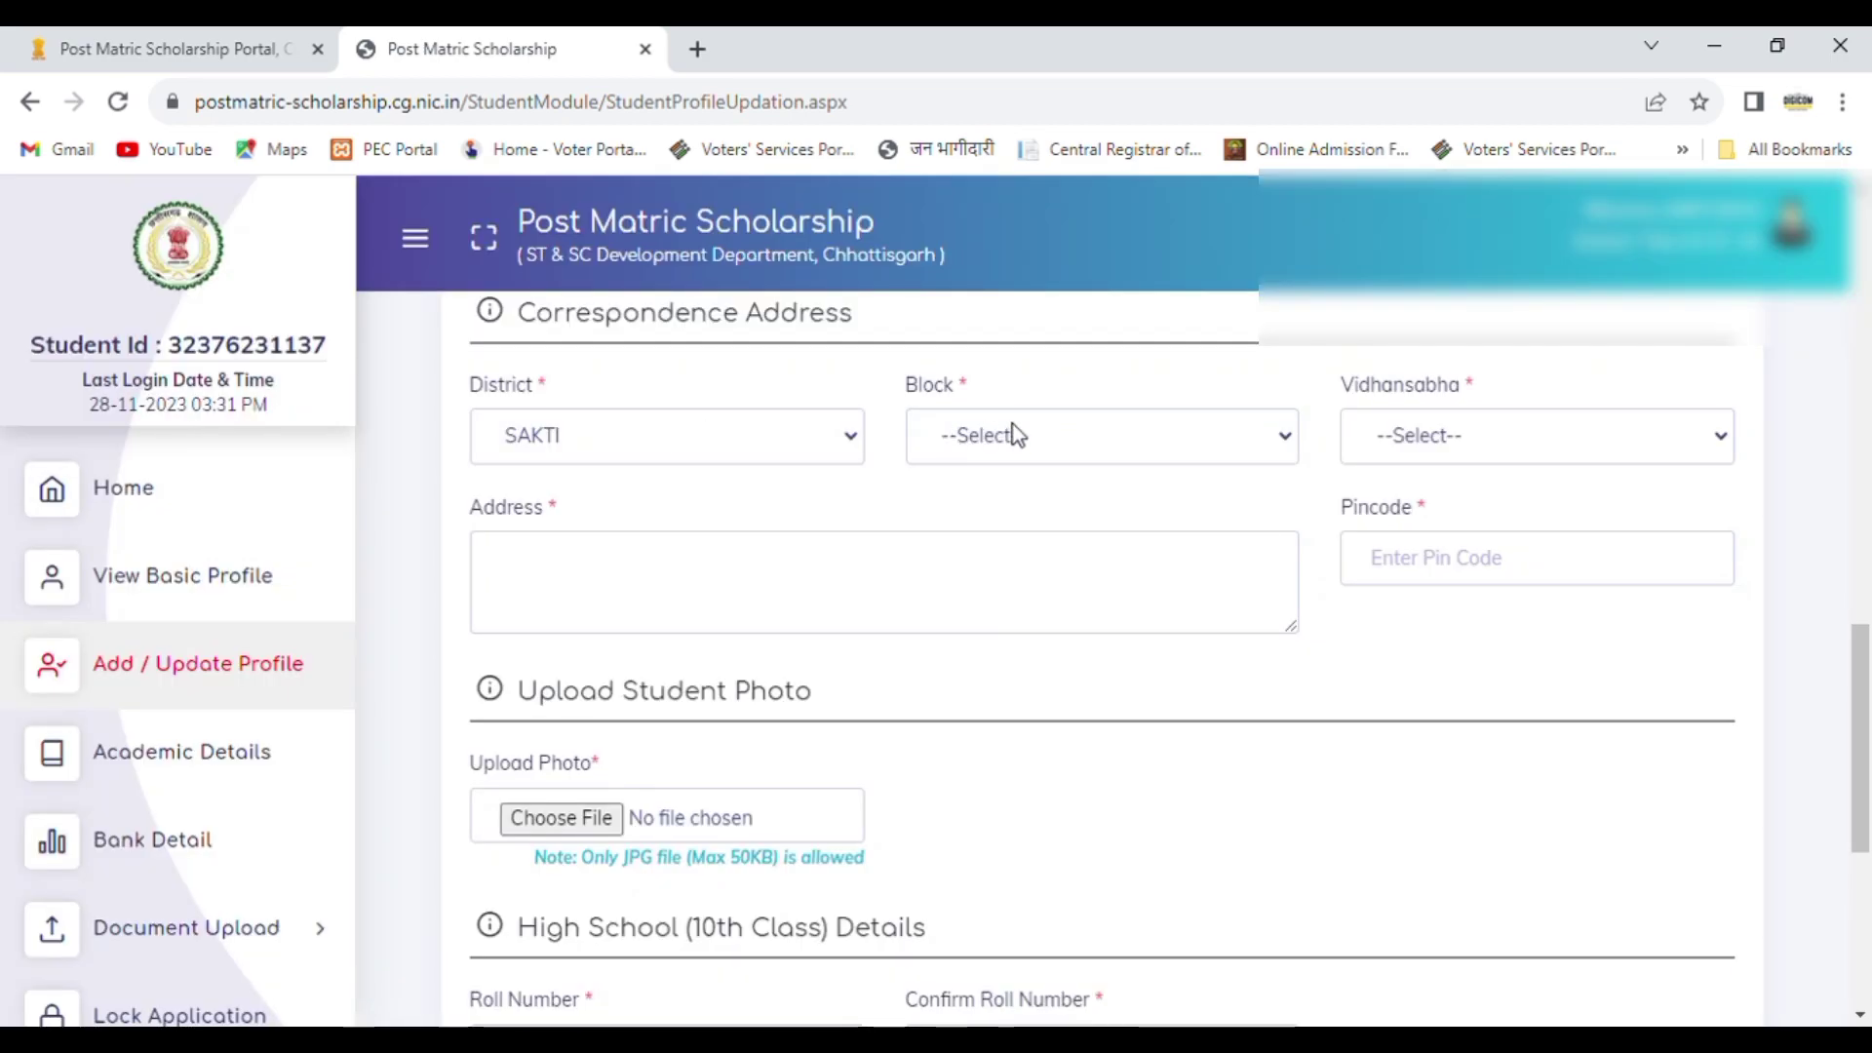
left_click(1014, 424)
type("d")
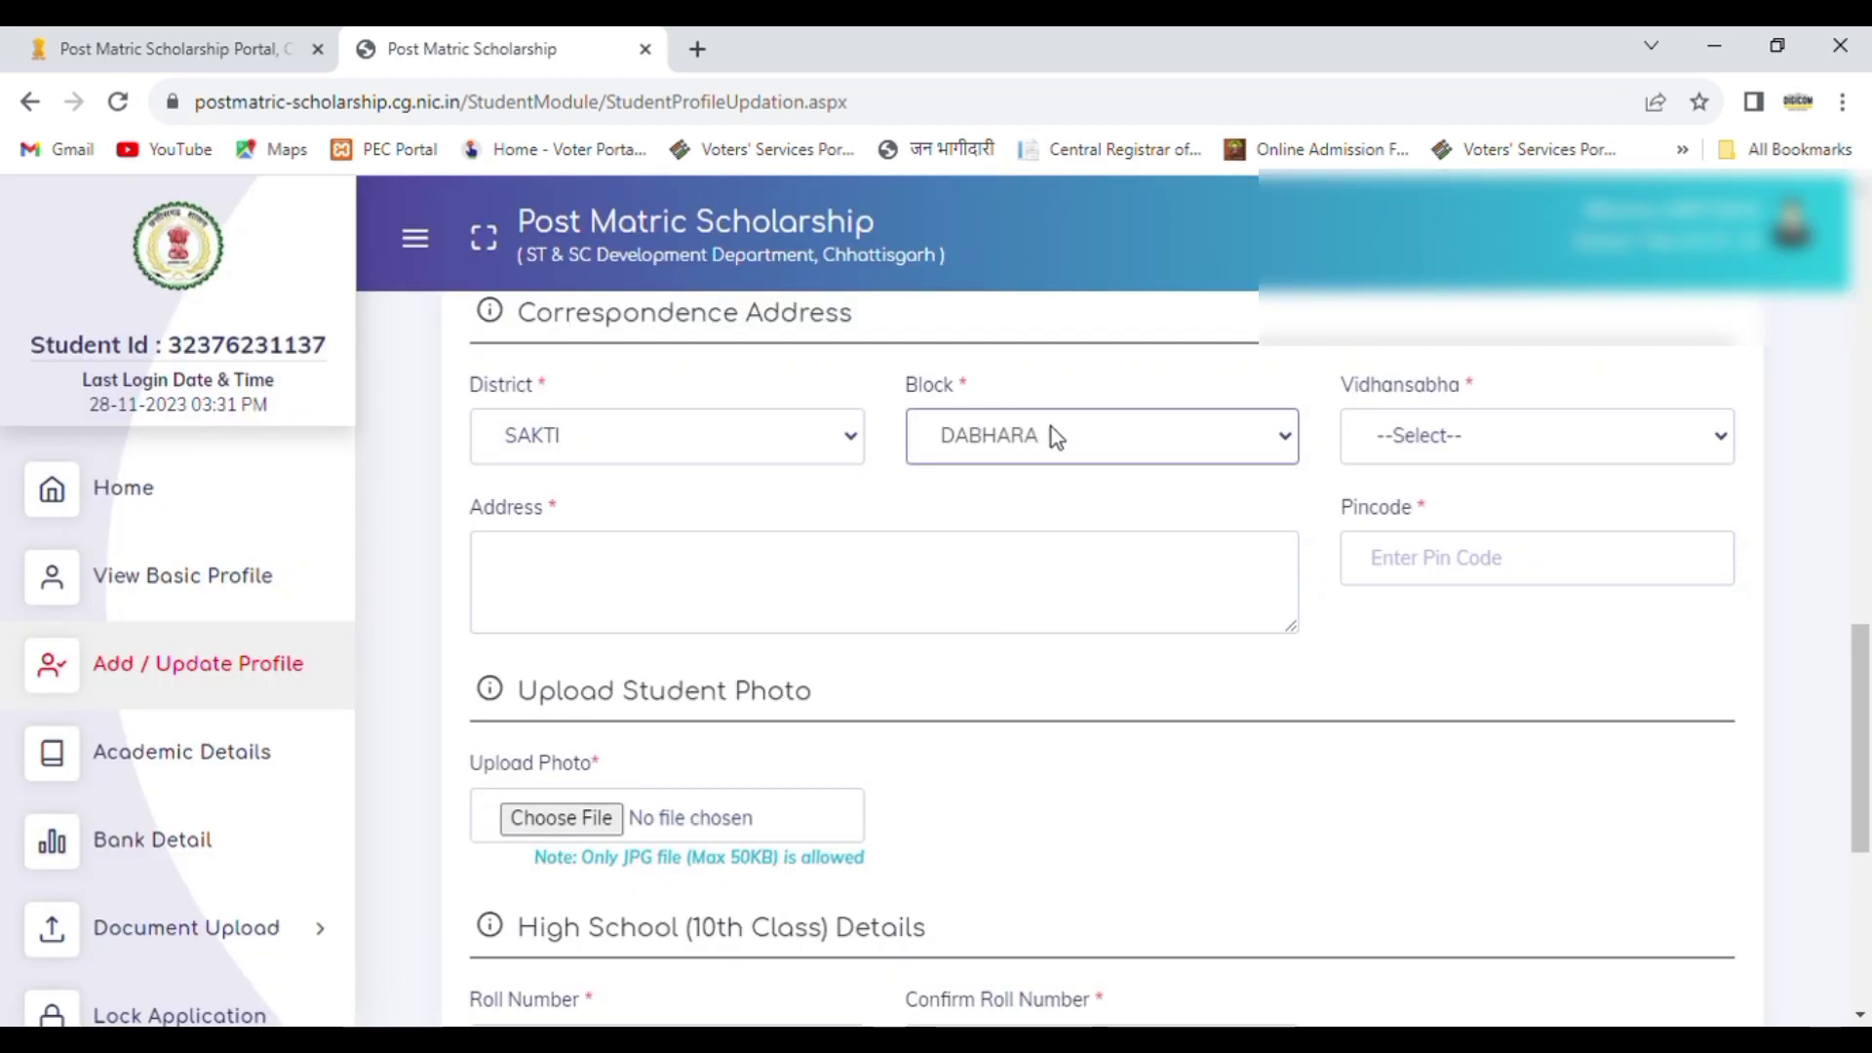
Step: Select Janjgir-Champa as the Vidhansabha of the correspondence address
left_click(1452, 425)
key("Down")
key("Down")
key("Down")
key("Down")
key("Down")
key("Down")
key("Down")
key("Down")
key("Down")
key("Down")
key("Down")
key("Down")
key("Down")
key("Down")
key("Down")
key("Down")
key("Down")
key("Down")
key("Down")
key("Down")
key("Down")
key("Down")
key("Down")
key("Down")
key("Down")
key("Down")
key("Down")
key("Down")
key("Down")
key("Up")
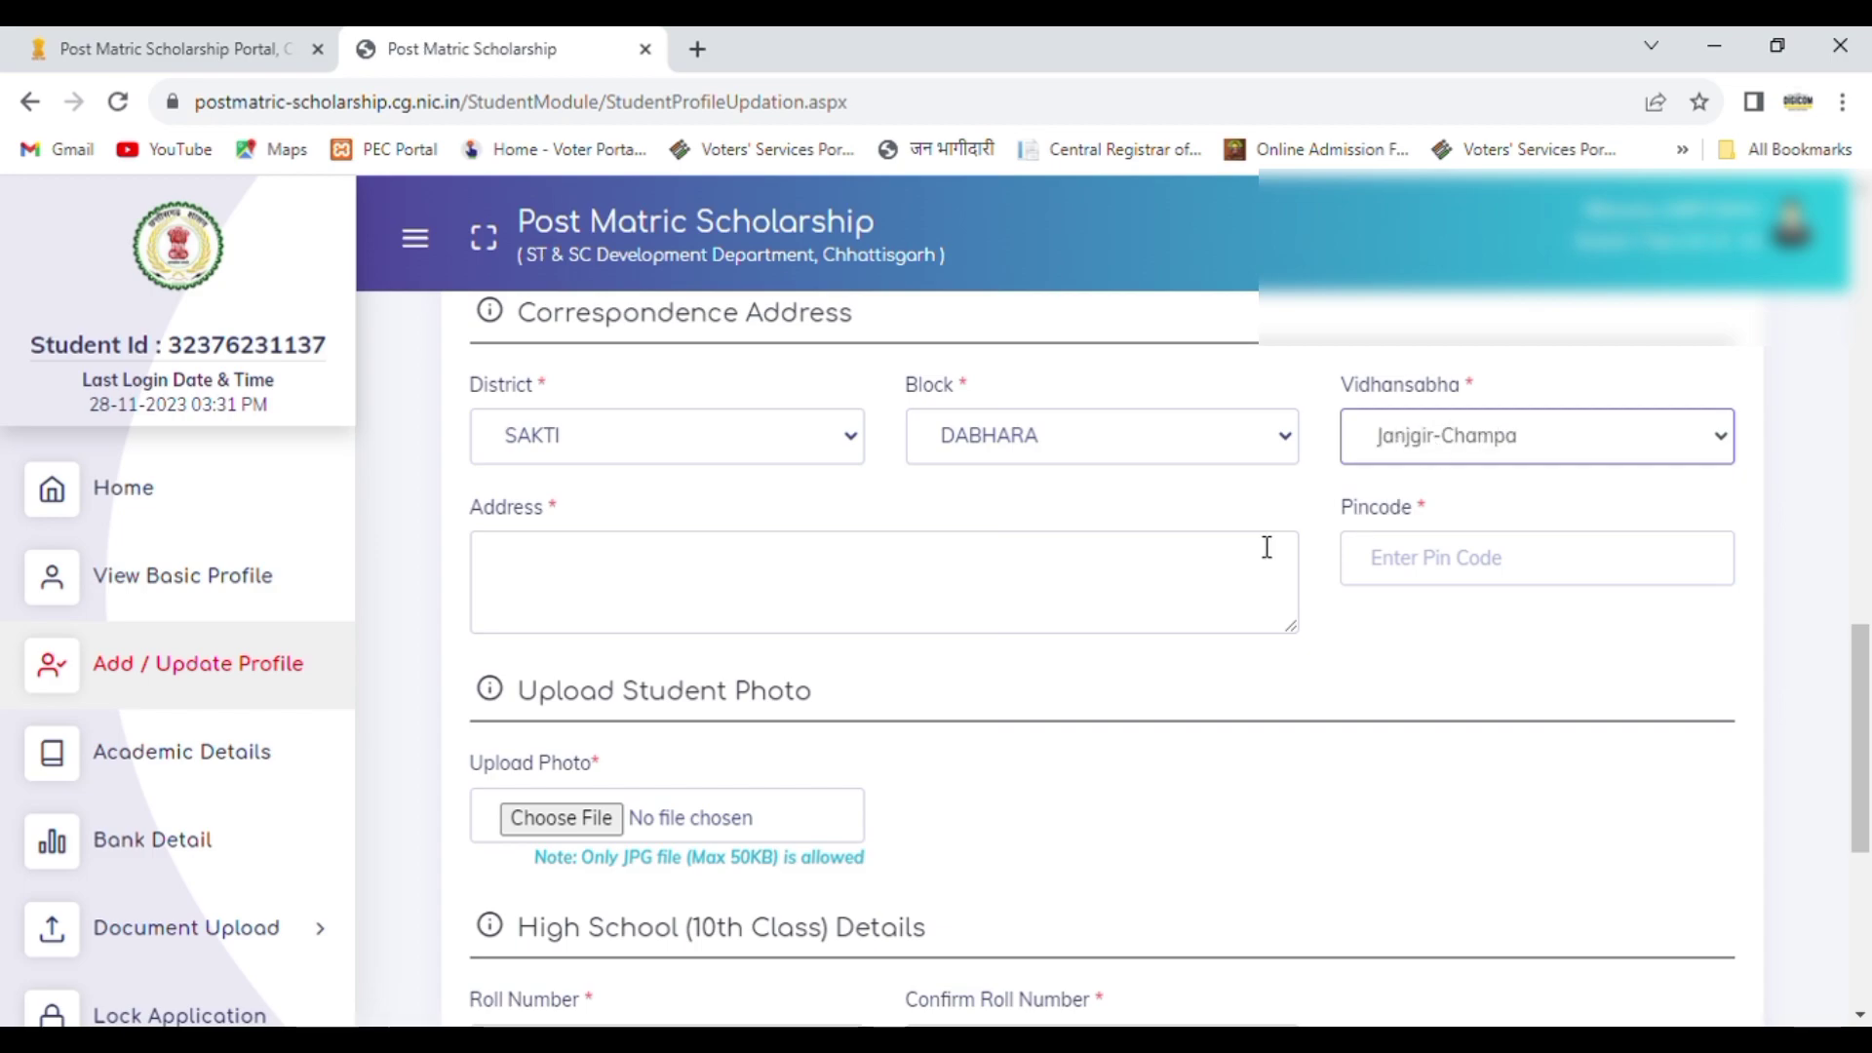
Step: Enter the student's ward, village and post office in the correspondence address text
left_click(814, 587)
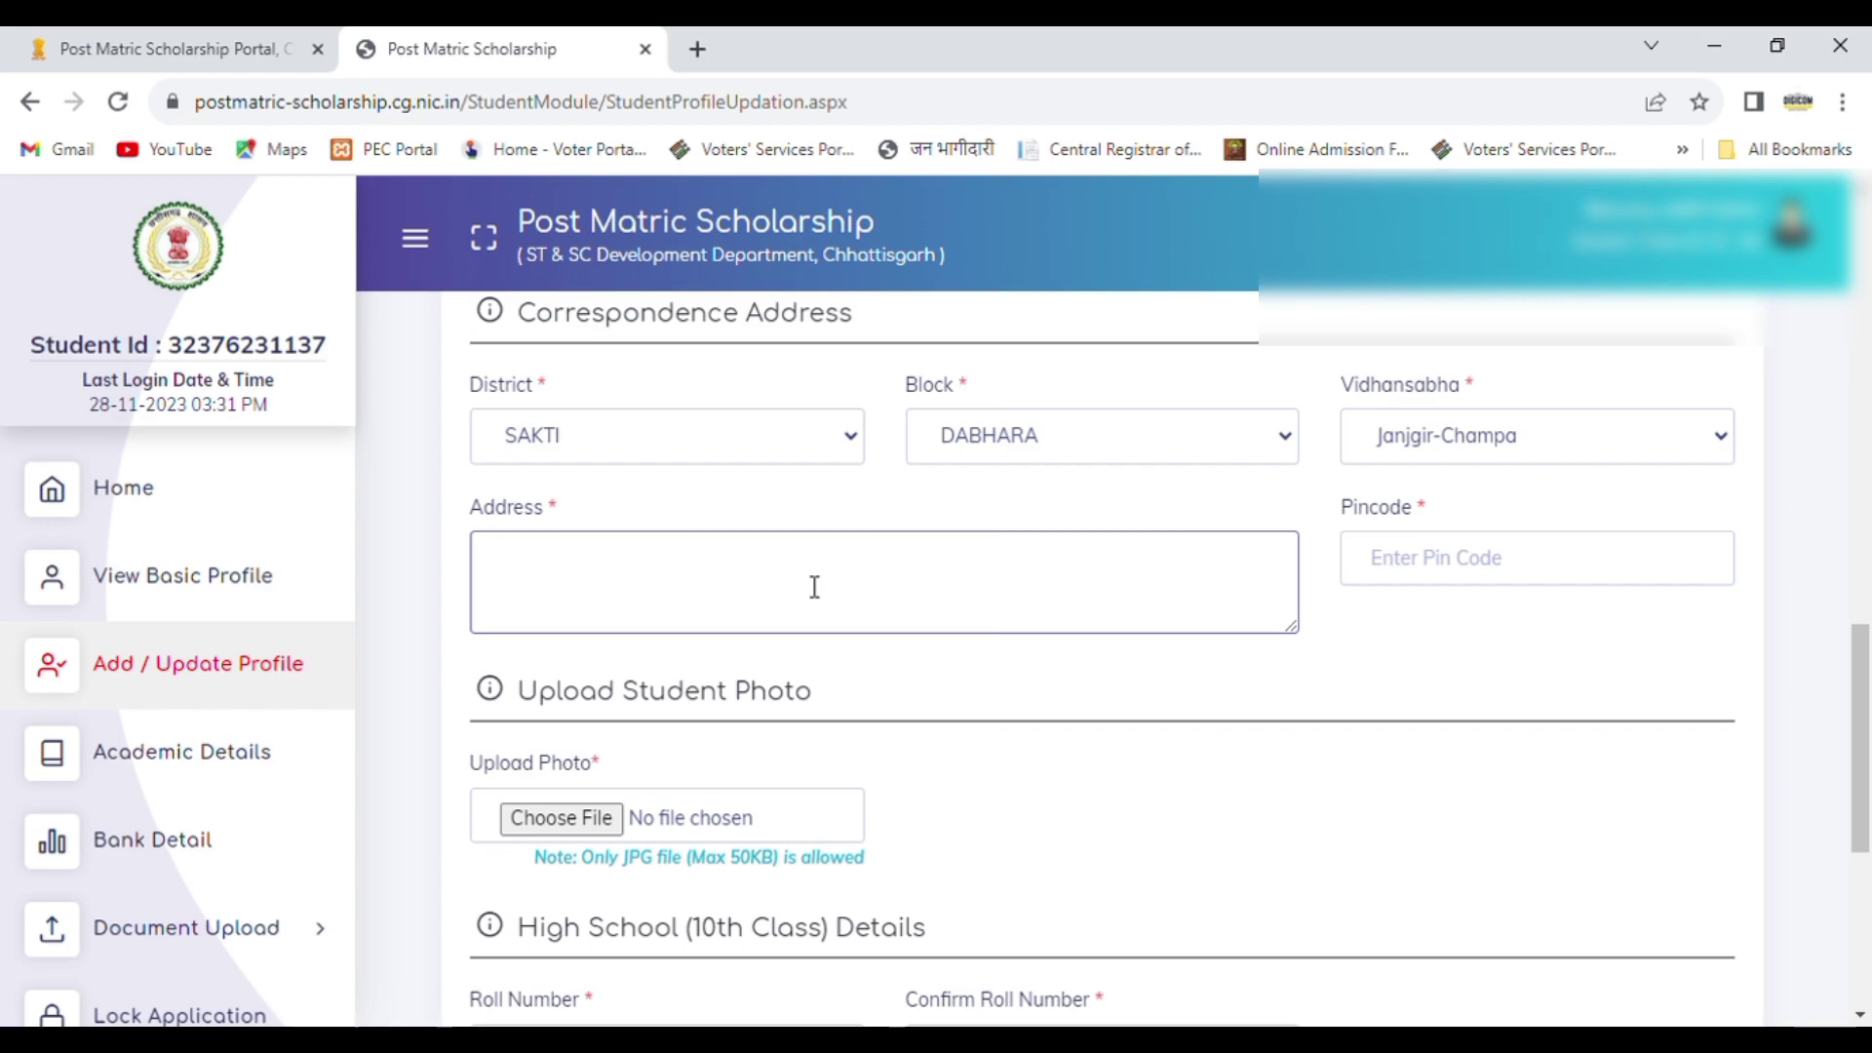
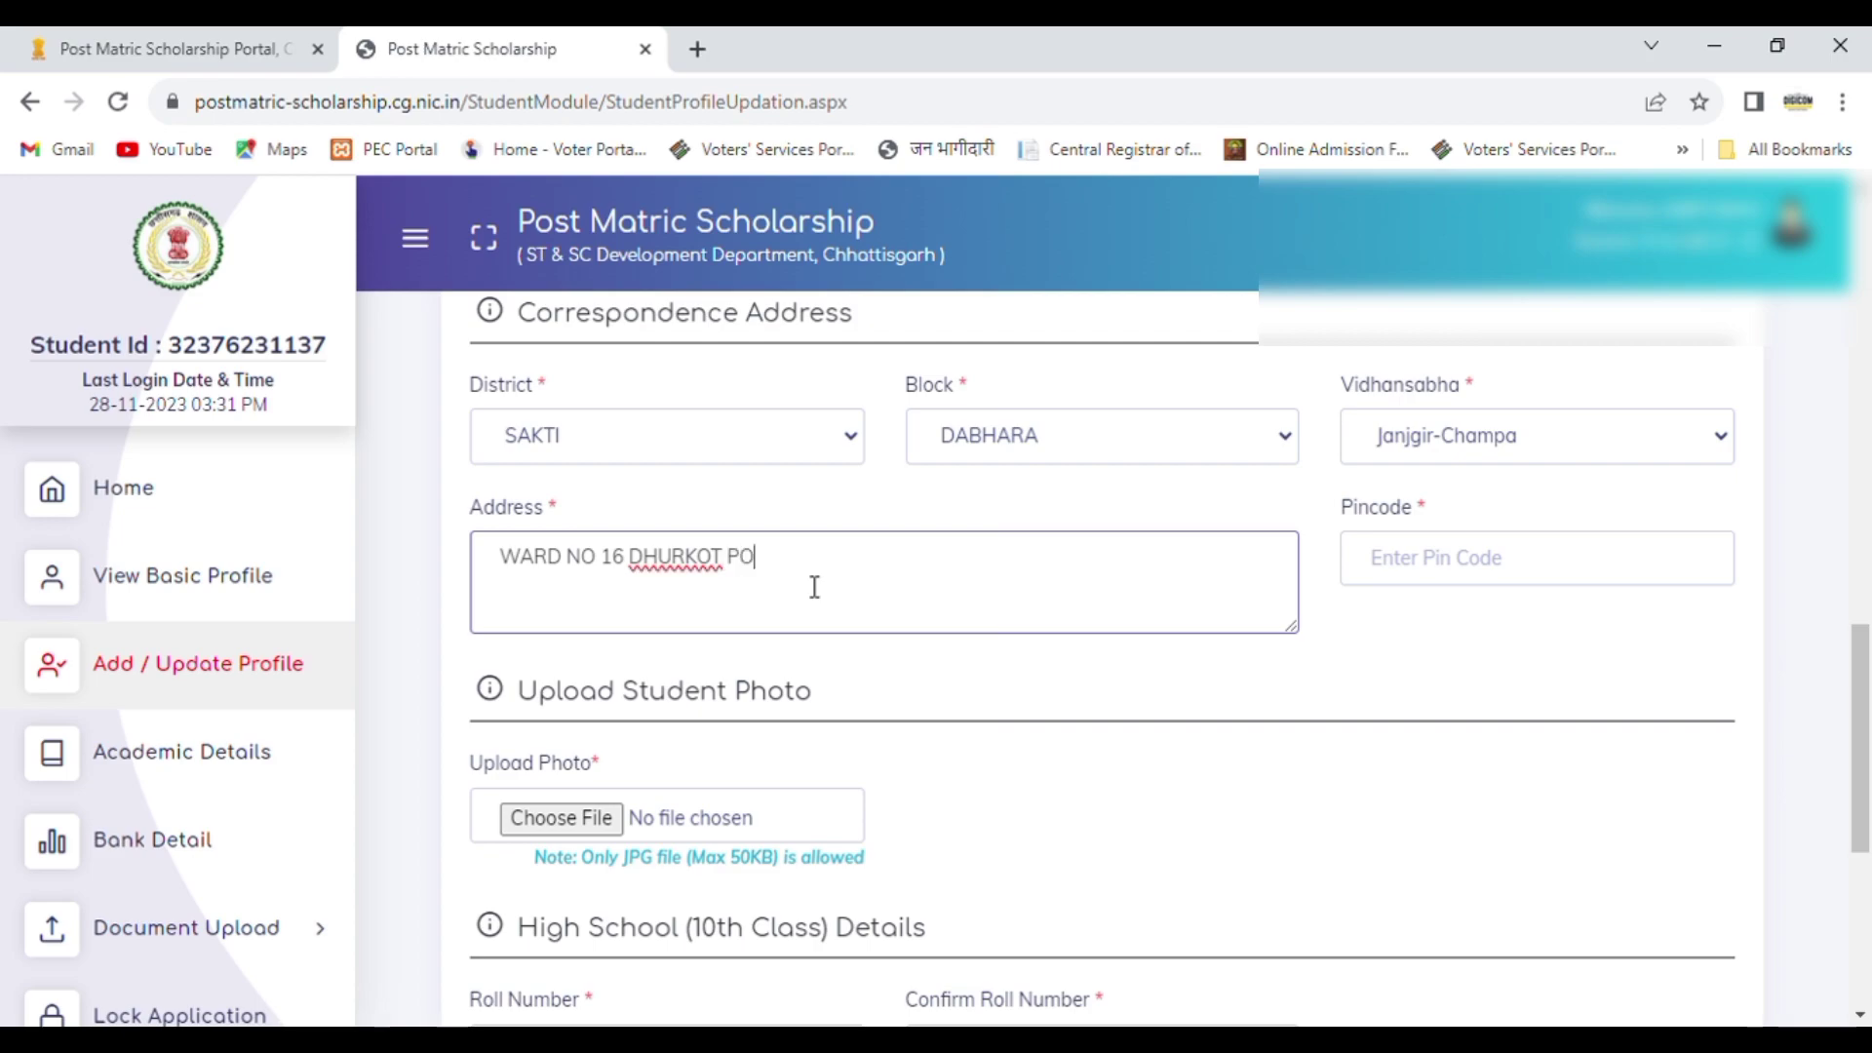
Step: Enter the postal pincode of the correspondence address
left_click(1542, 571)
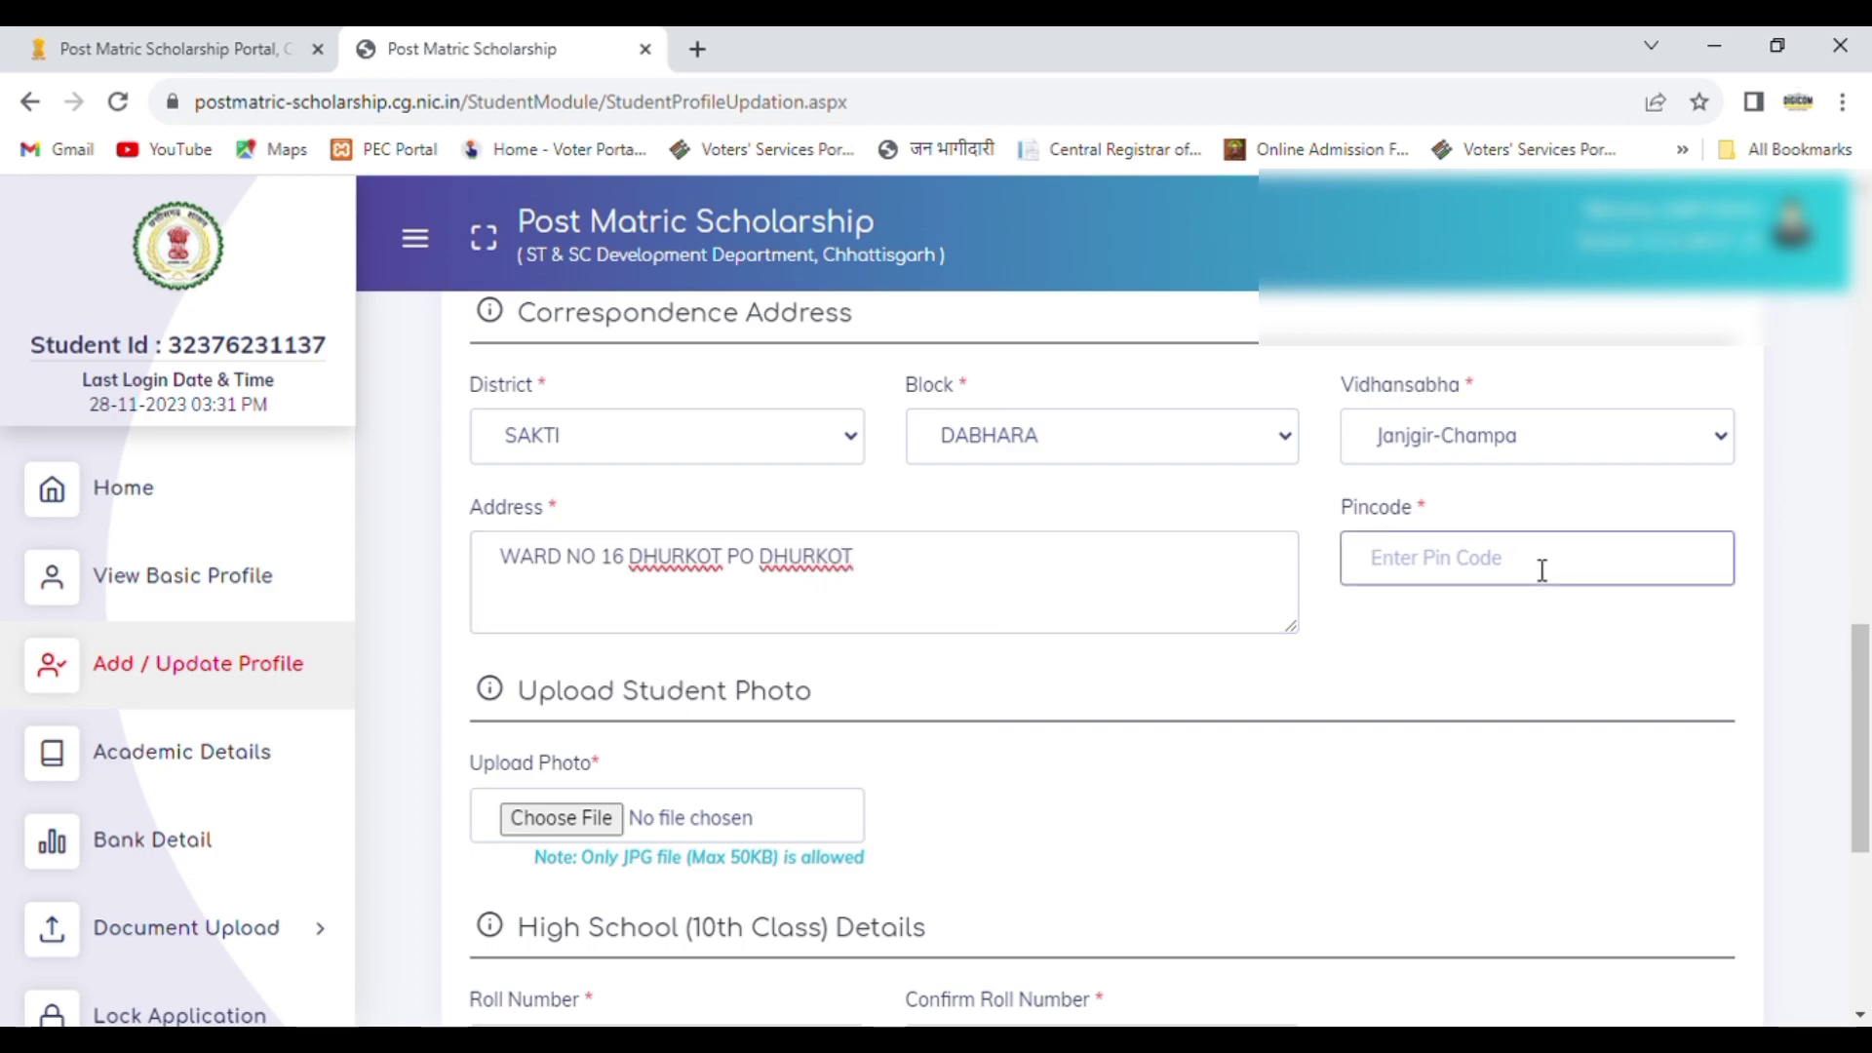
type("495692")
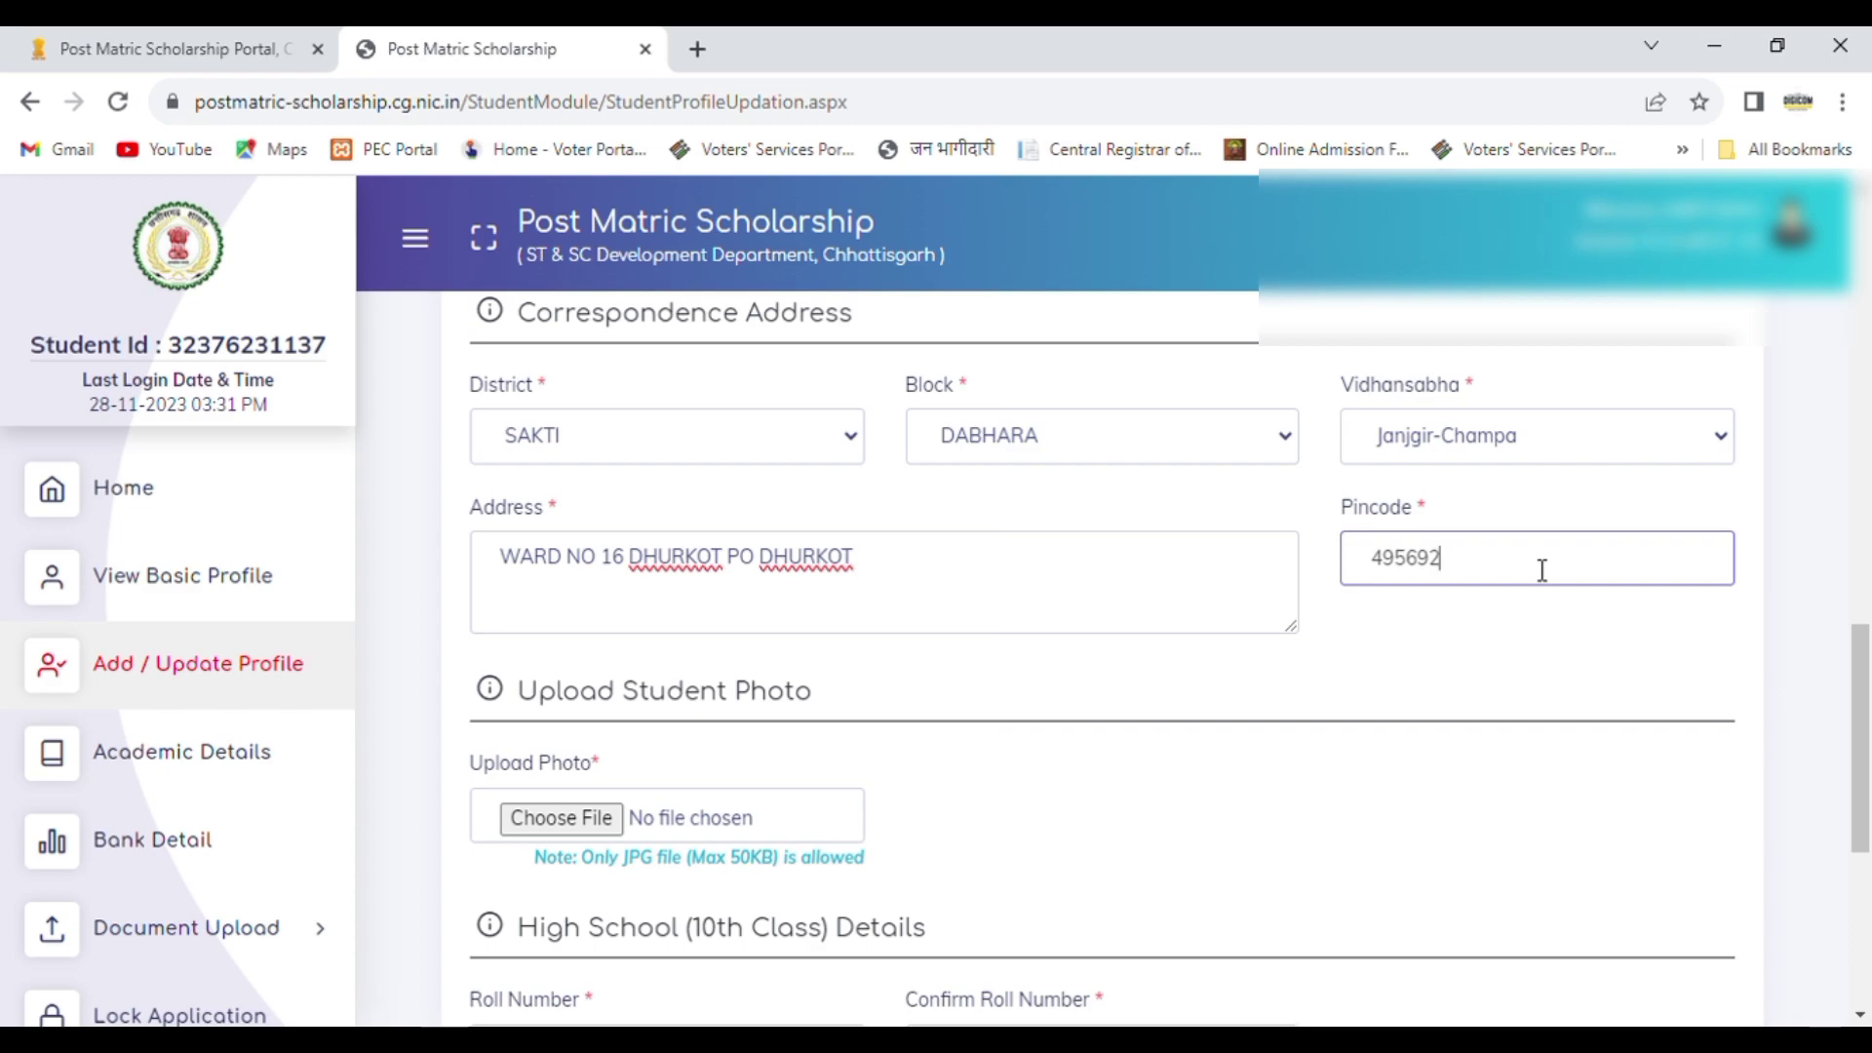
Step: Enter the student's High School (10th Class) roll number and repeat it in the confirmation field
left_click_drag(1869, 700, 1871, 807)
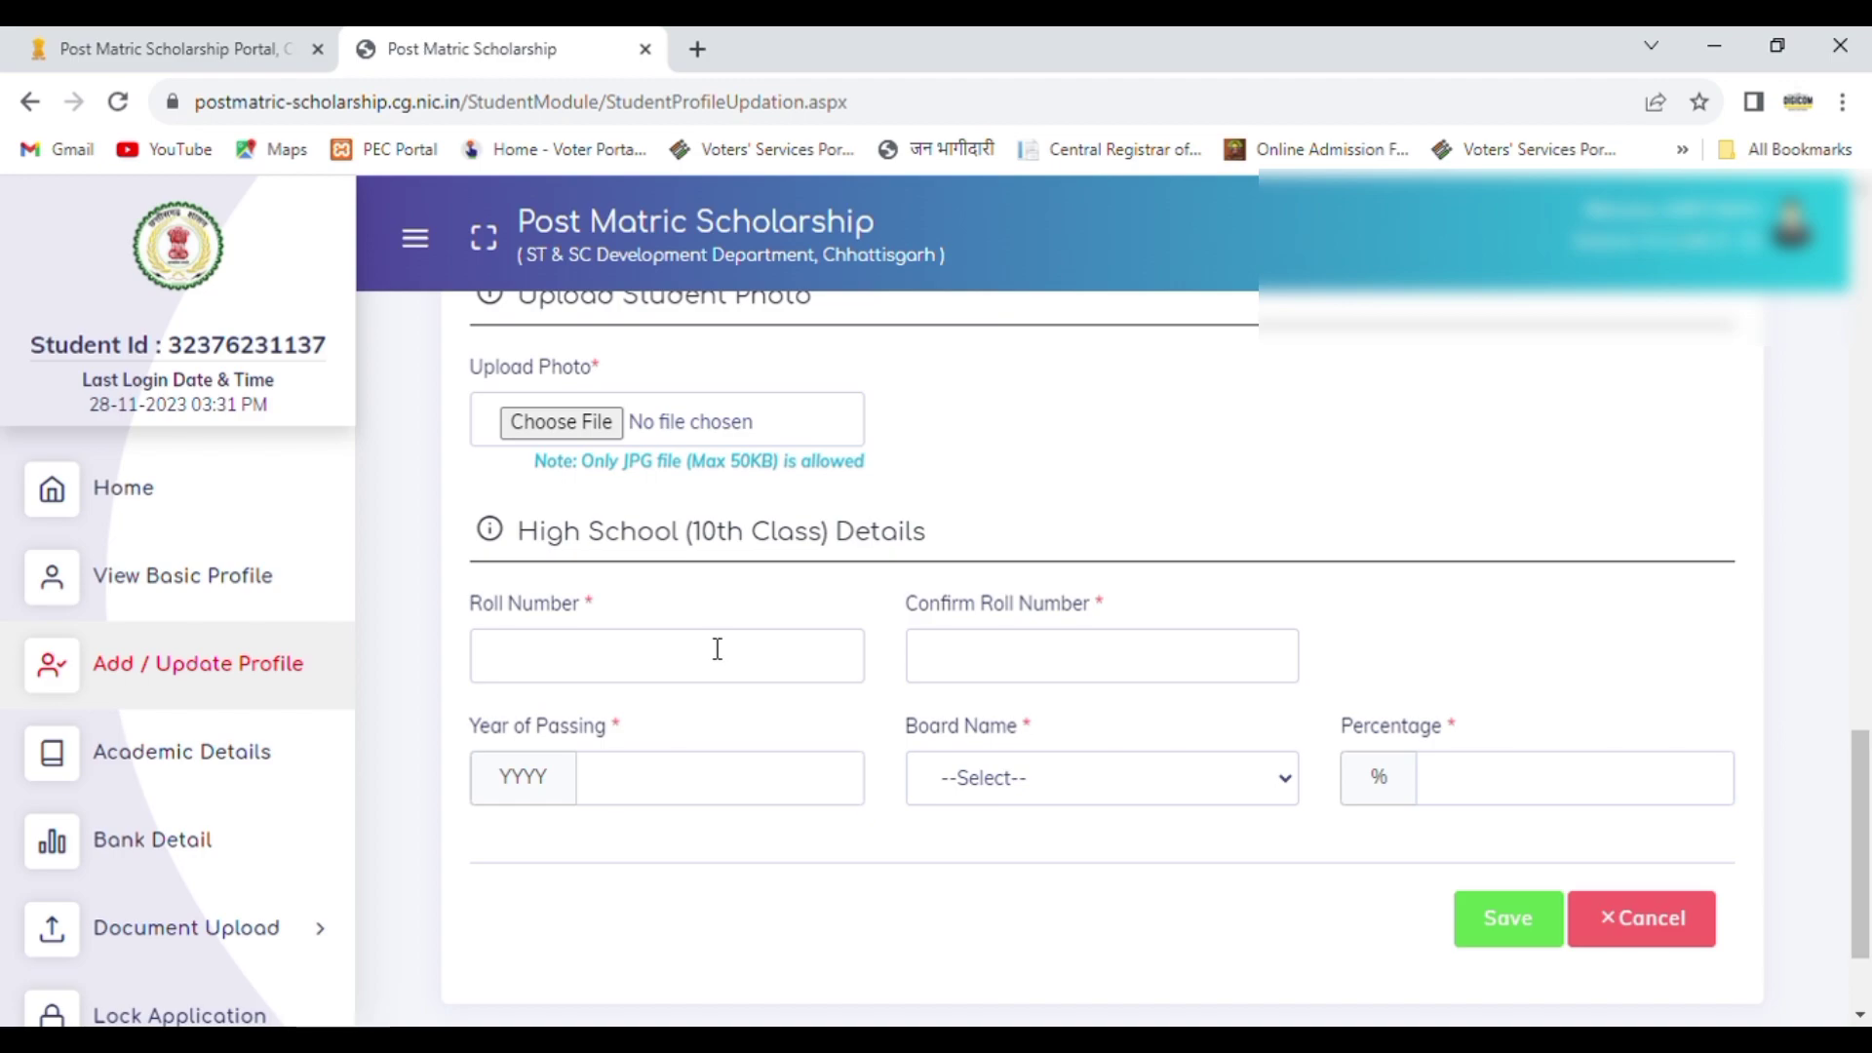
left_click(655, 655)
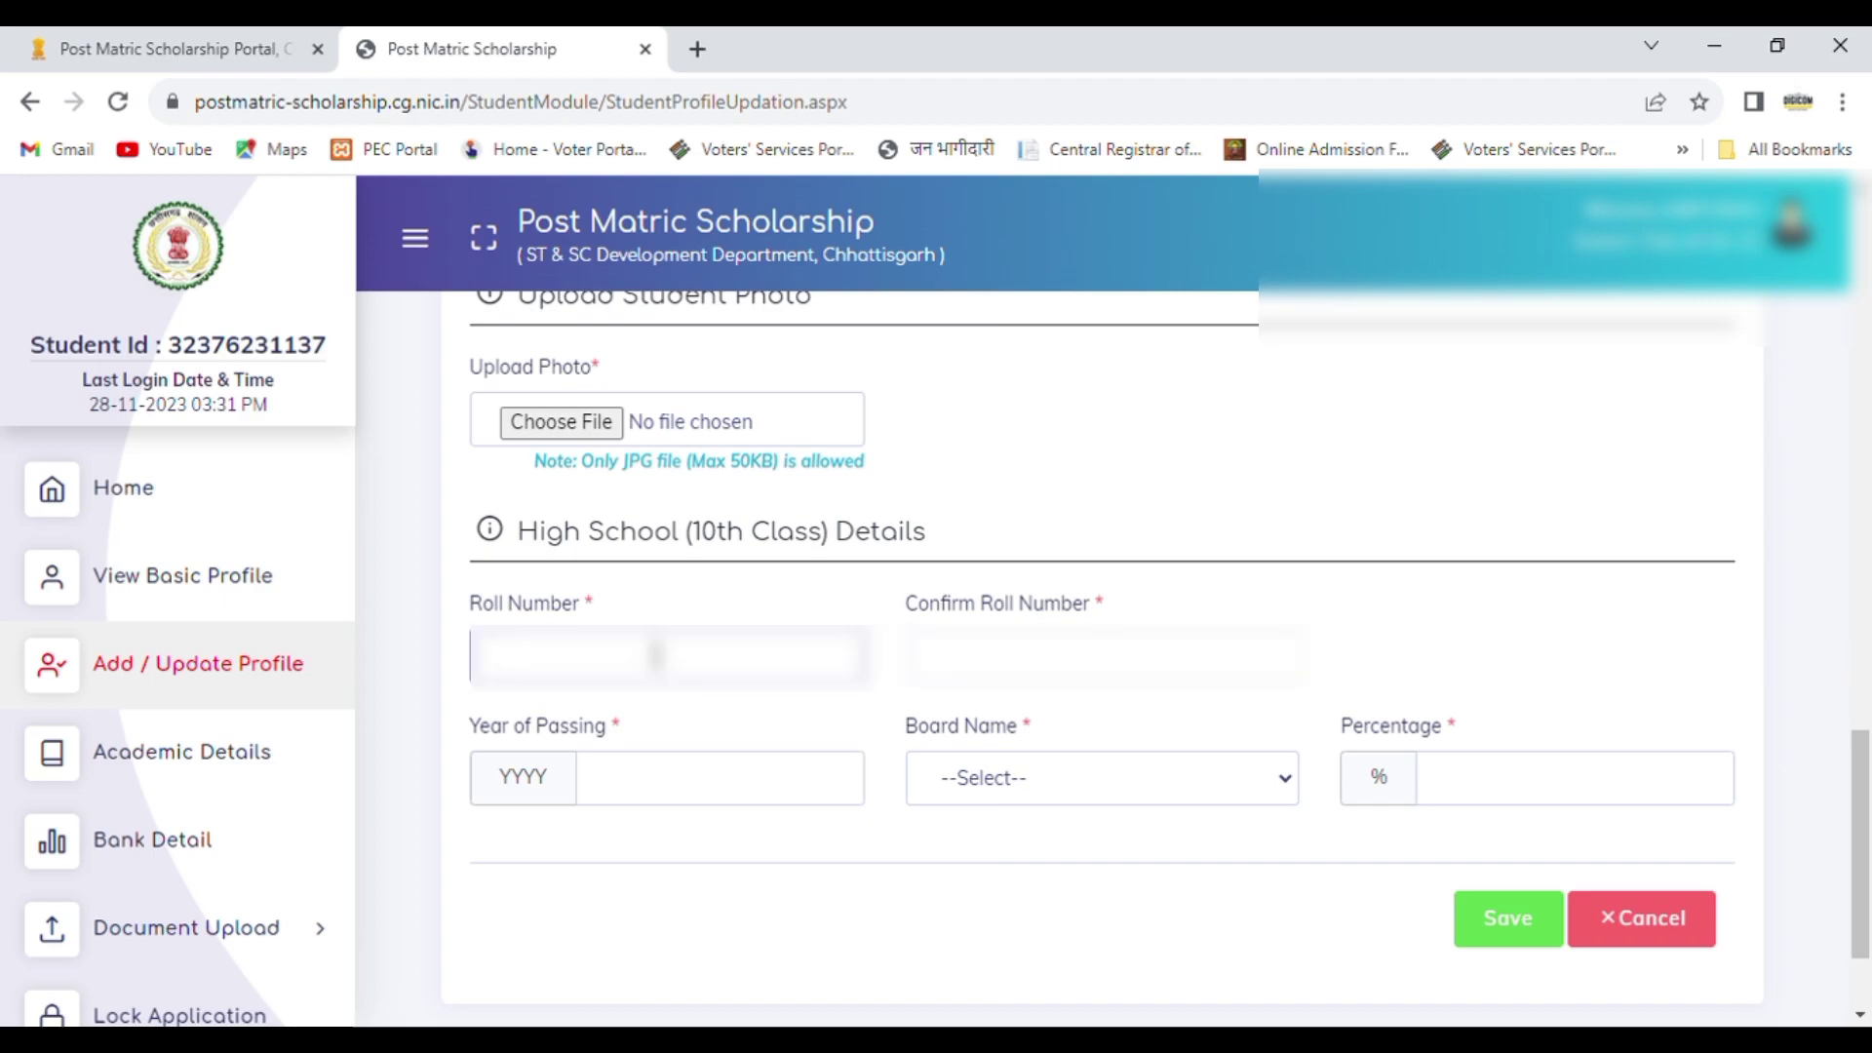
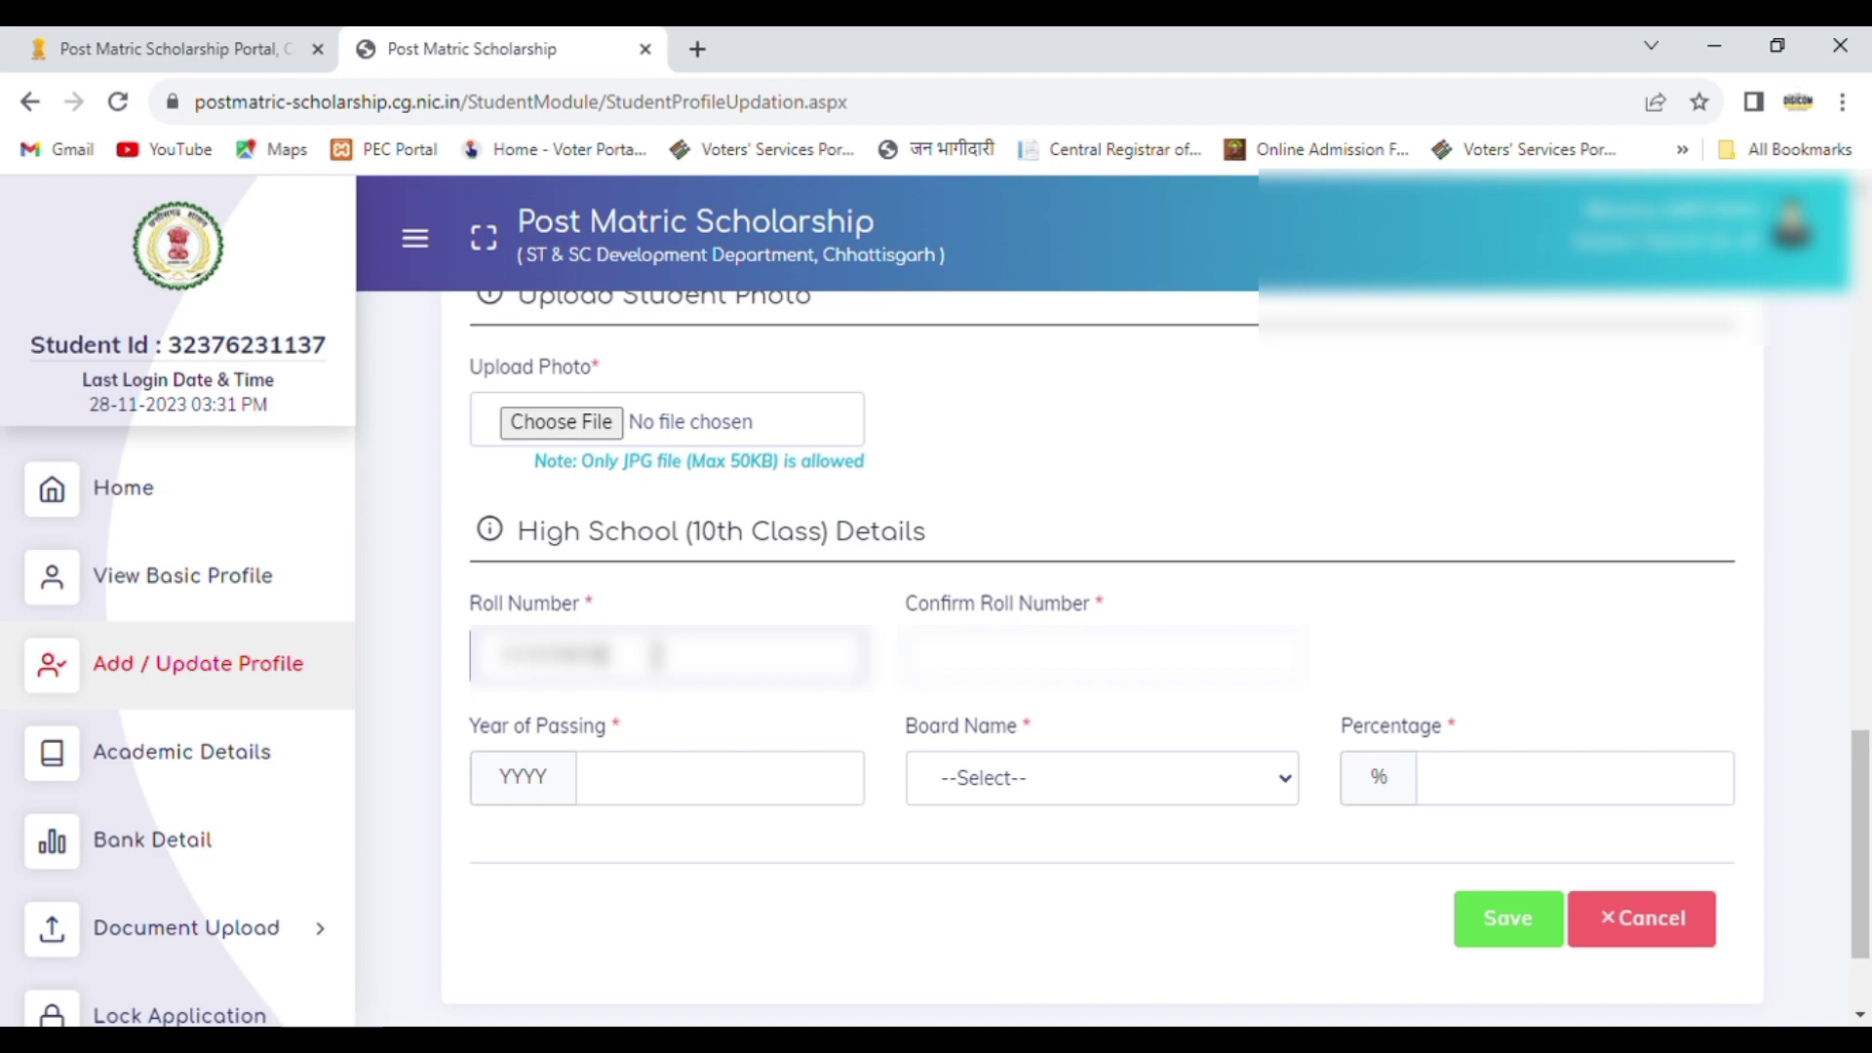
left_click(978, 658)
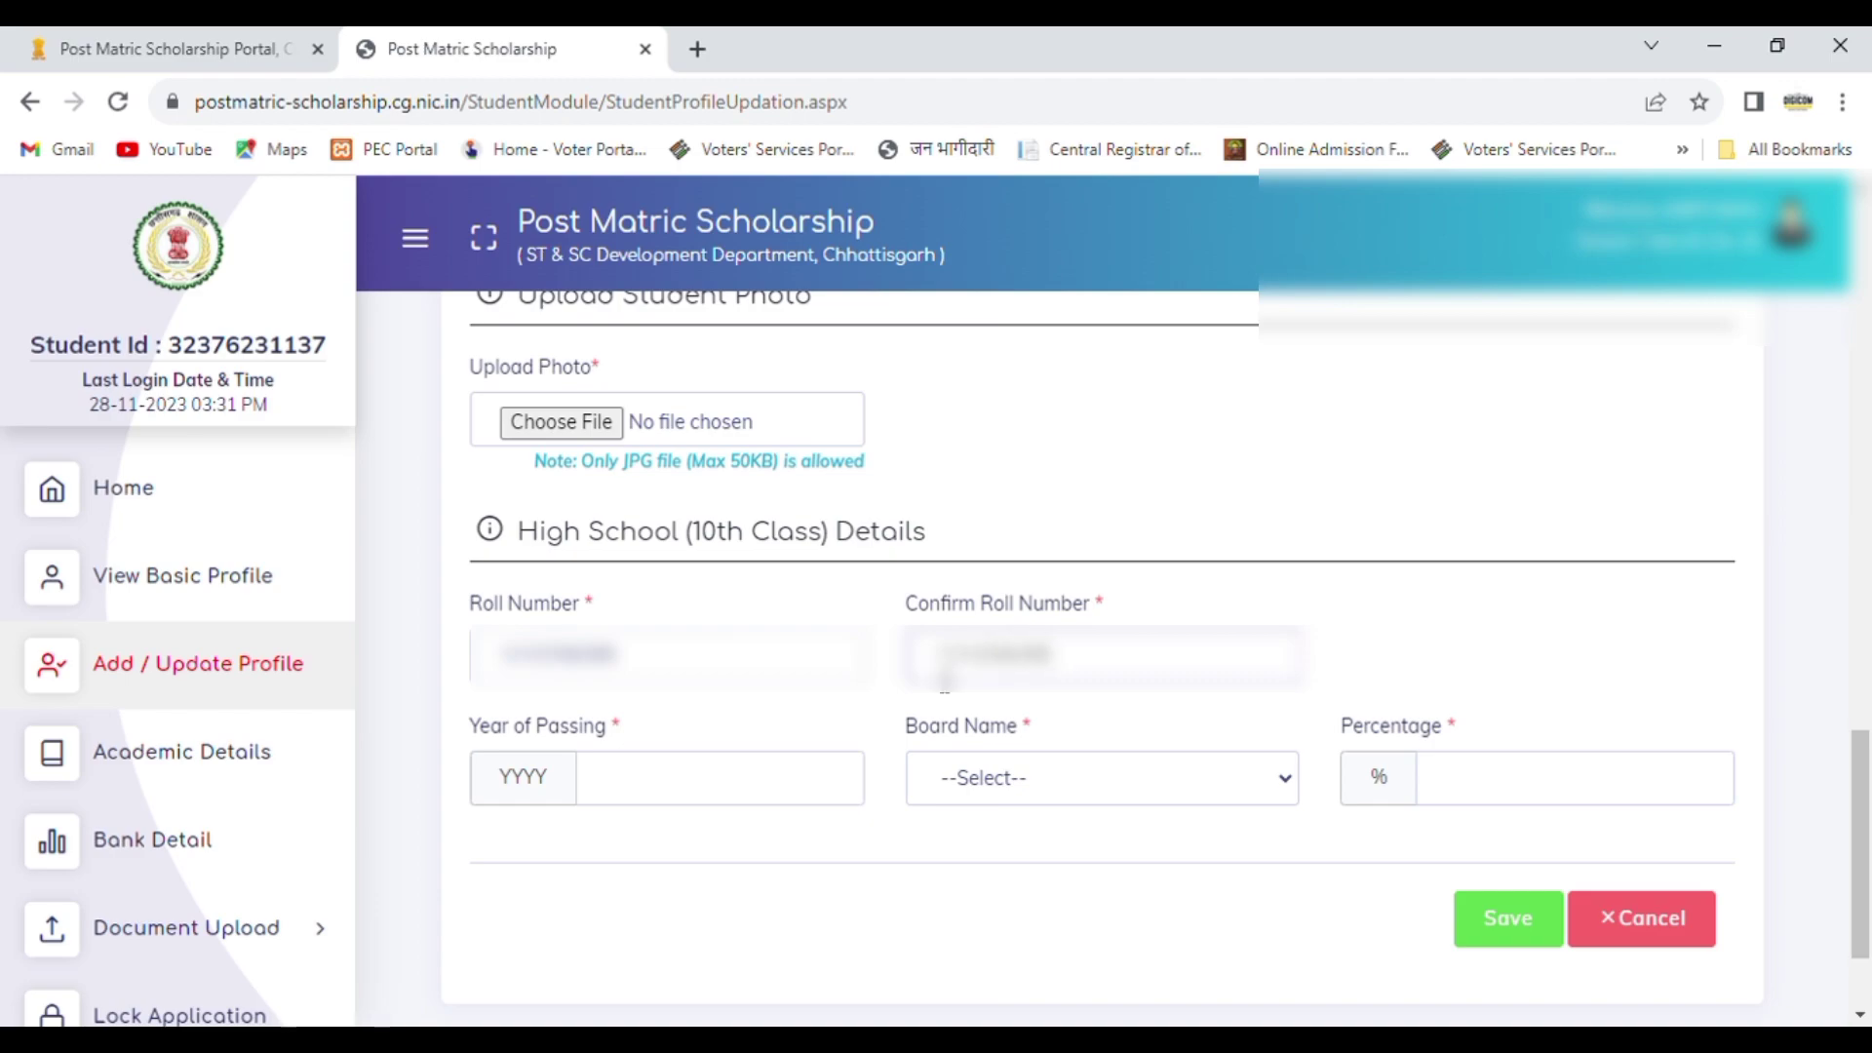
Step: Set the 10th class year of passing to 2021, the board to CGBSE and the percentage to 97
left_click(779, 777)
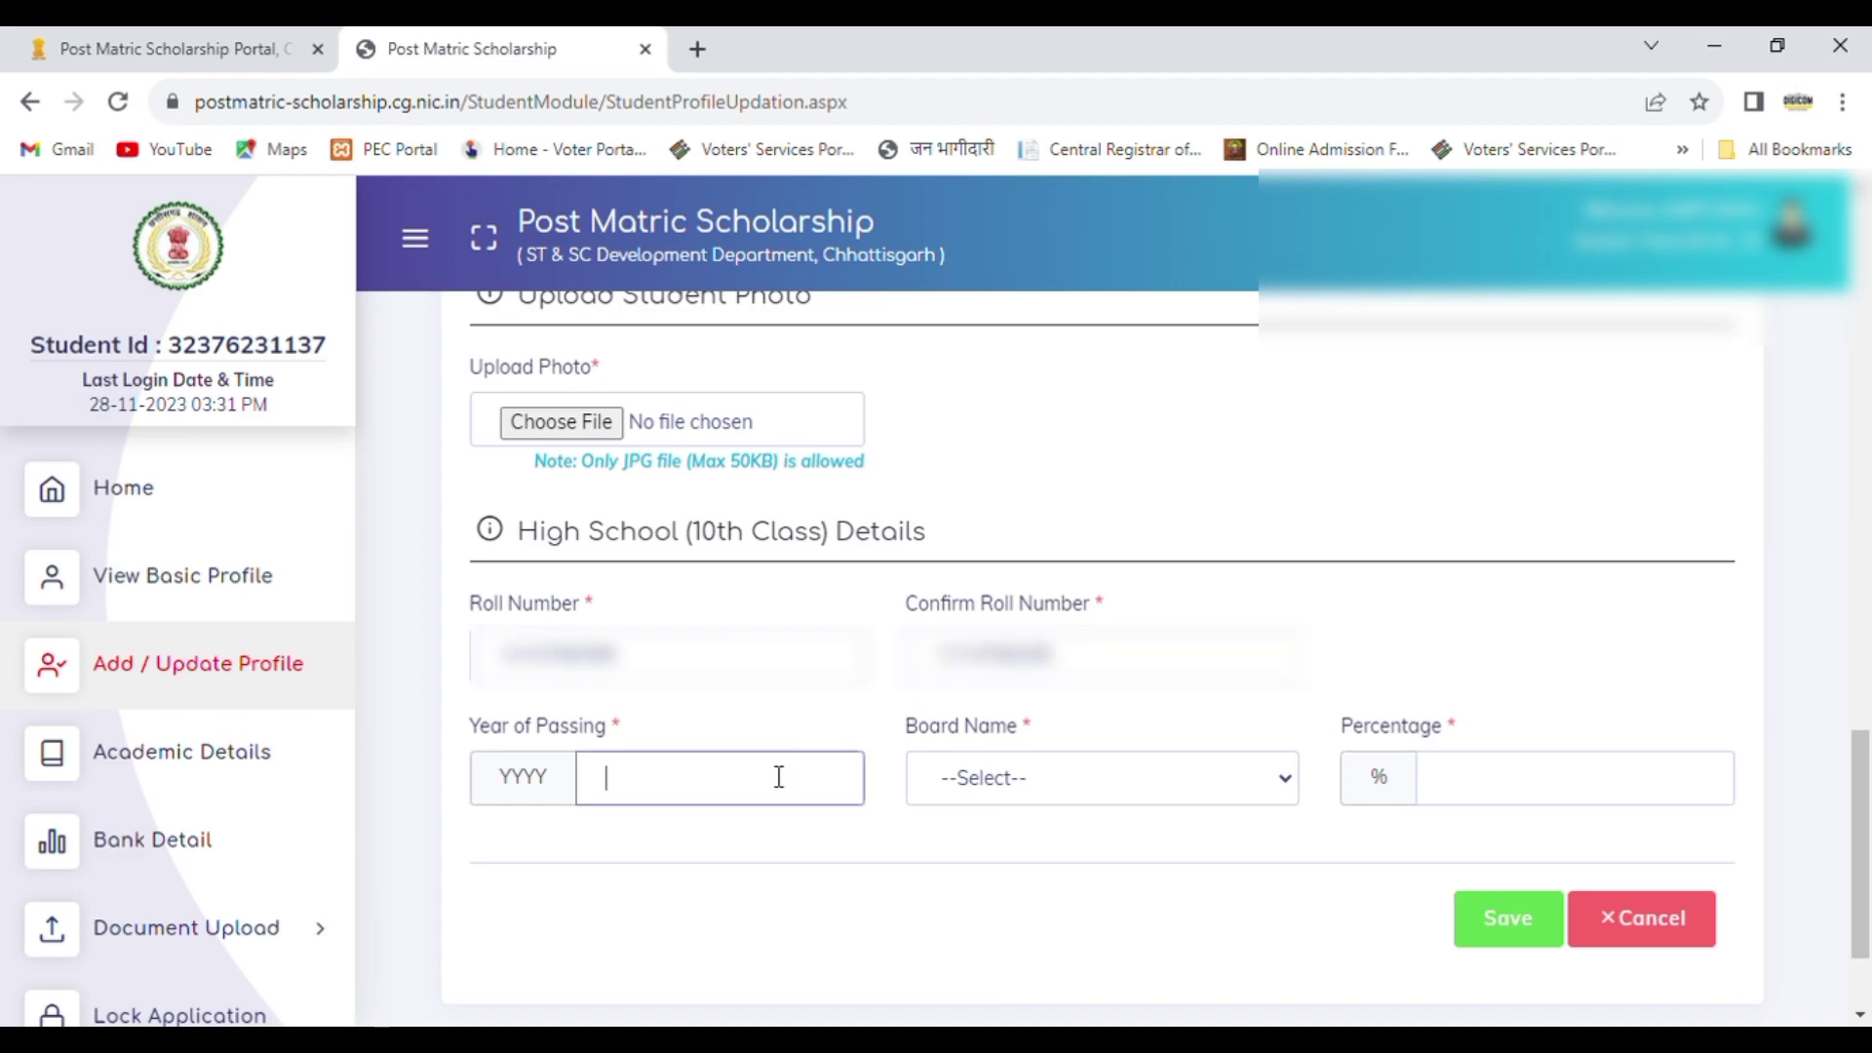
type("2021")
left_click(961, 780)
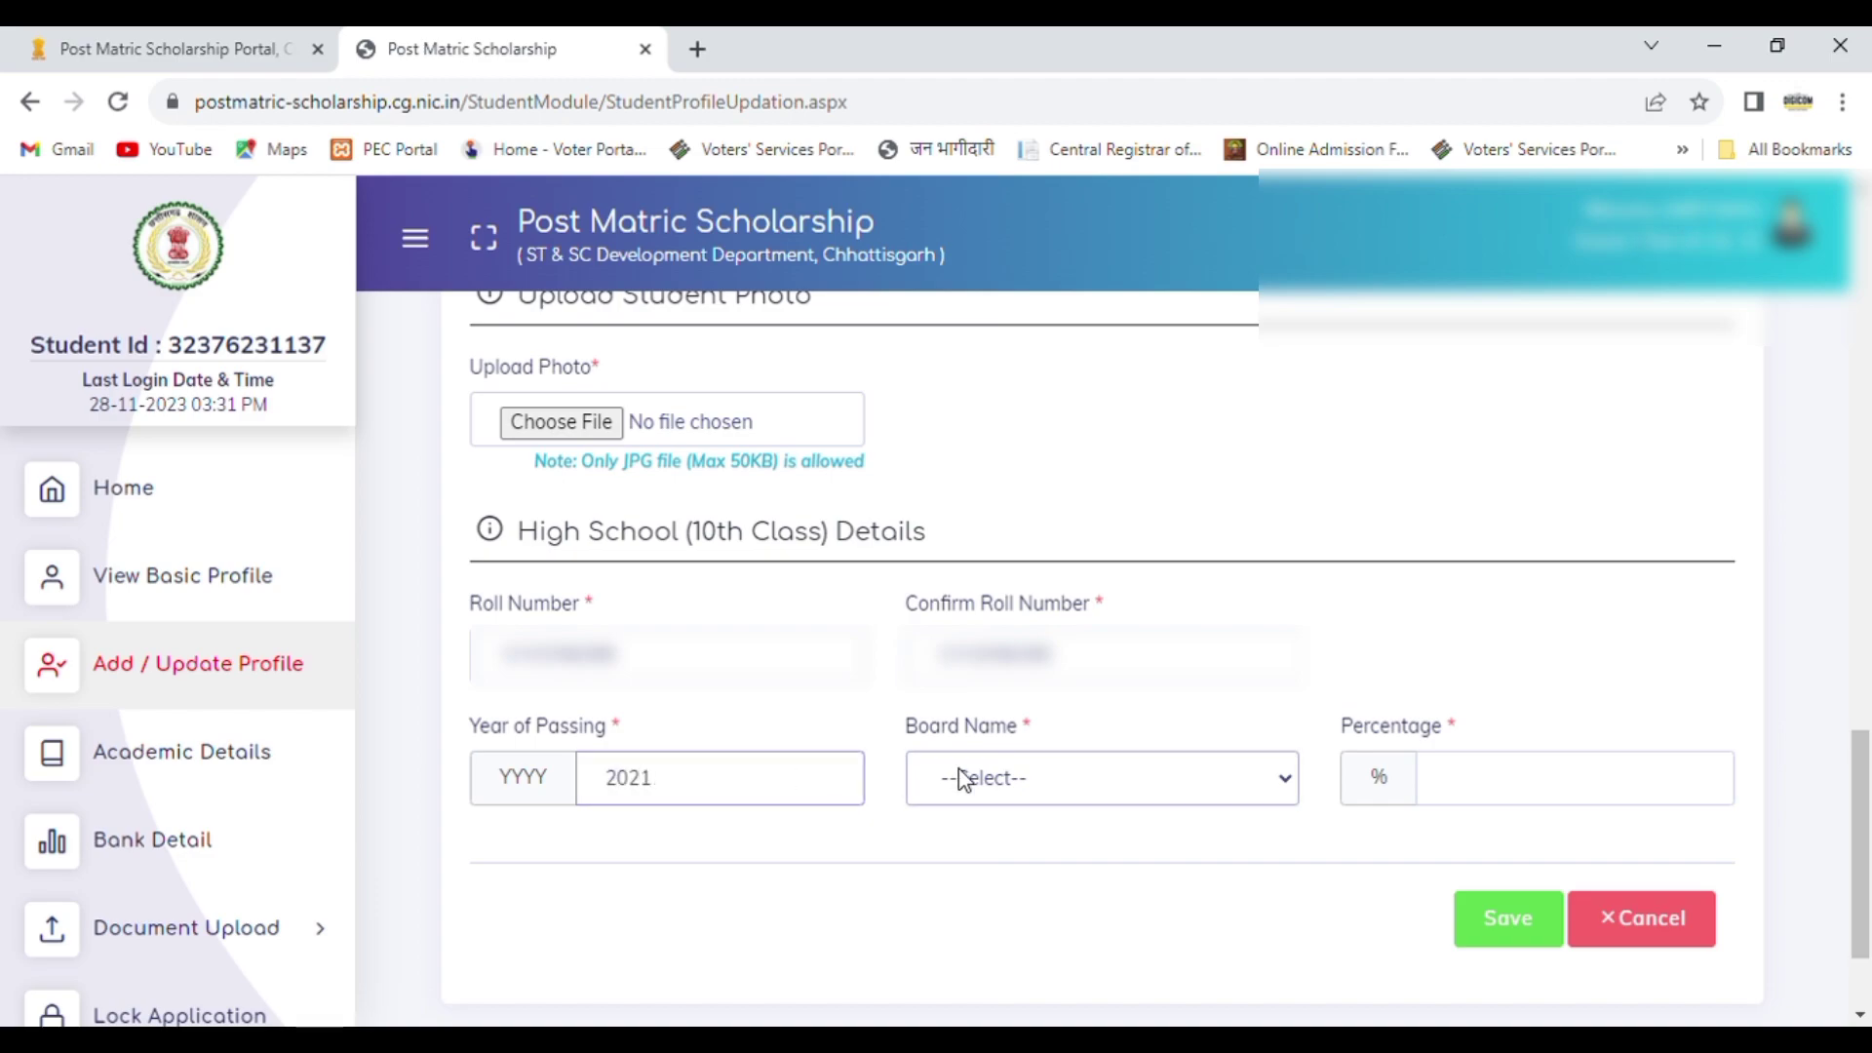
left_click(978, 846)
left_click(1511, 784)
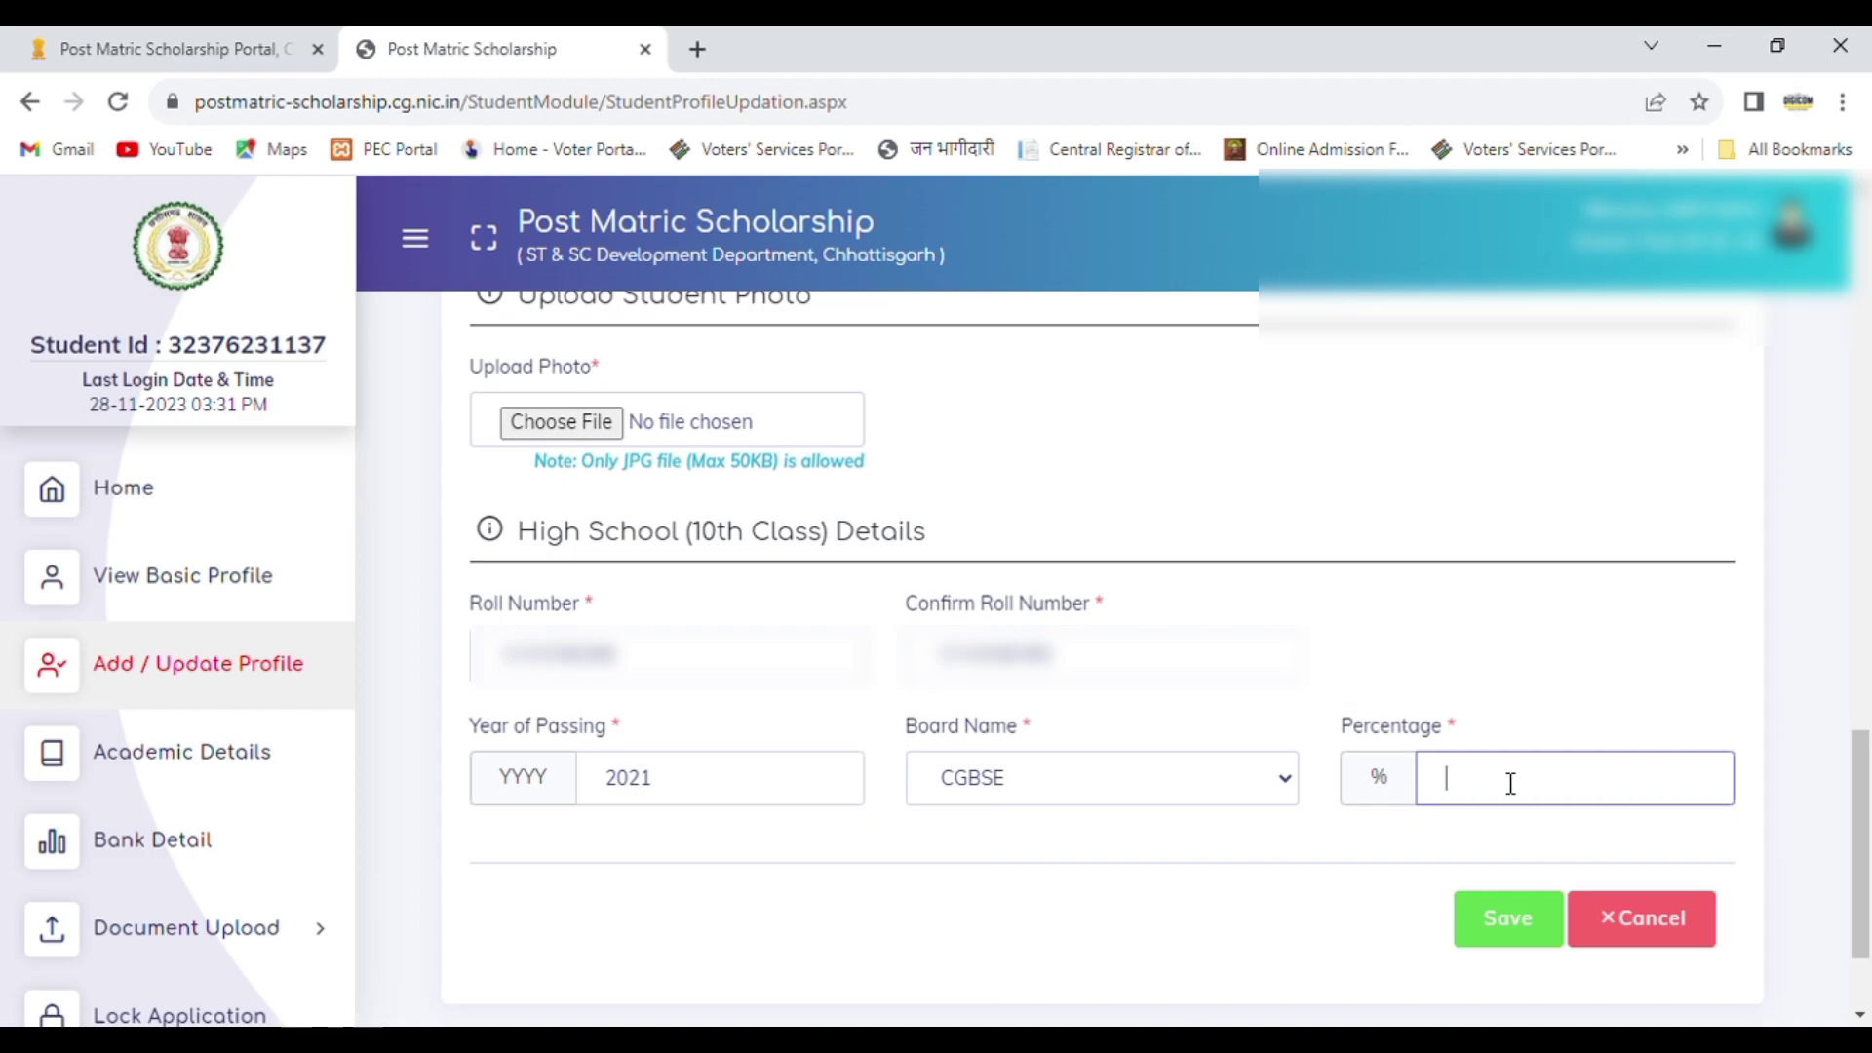
type("97")
left_click(1482, 548)
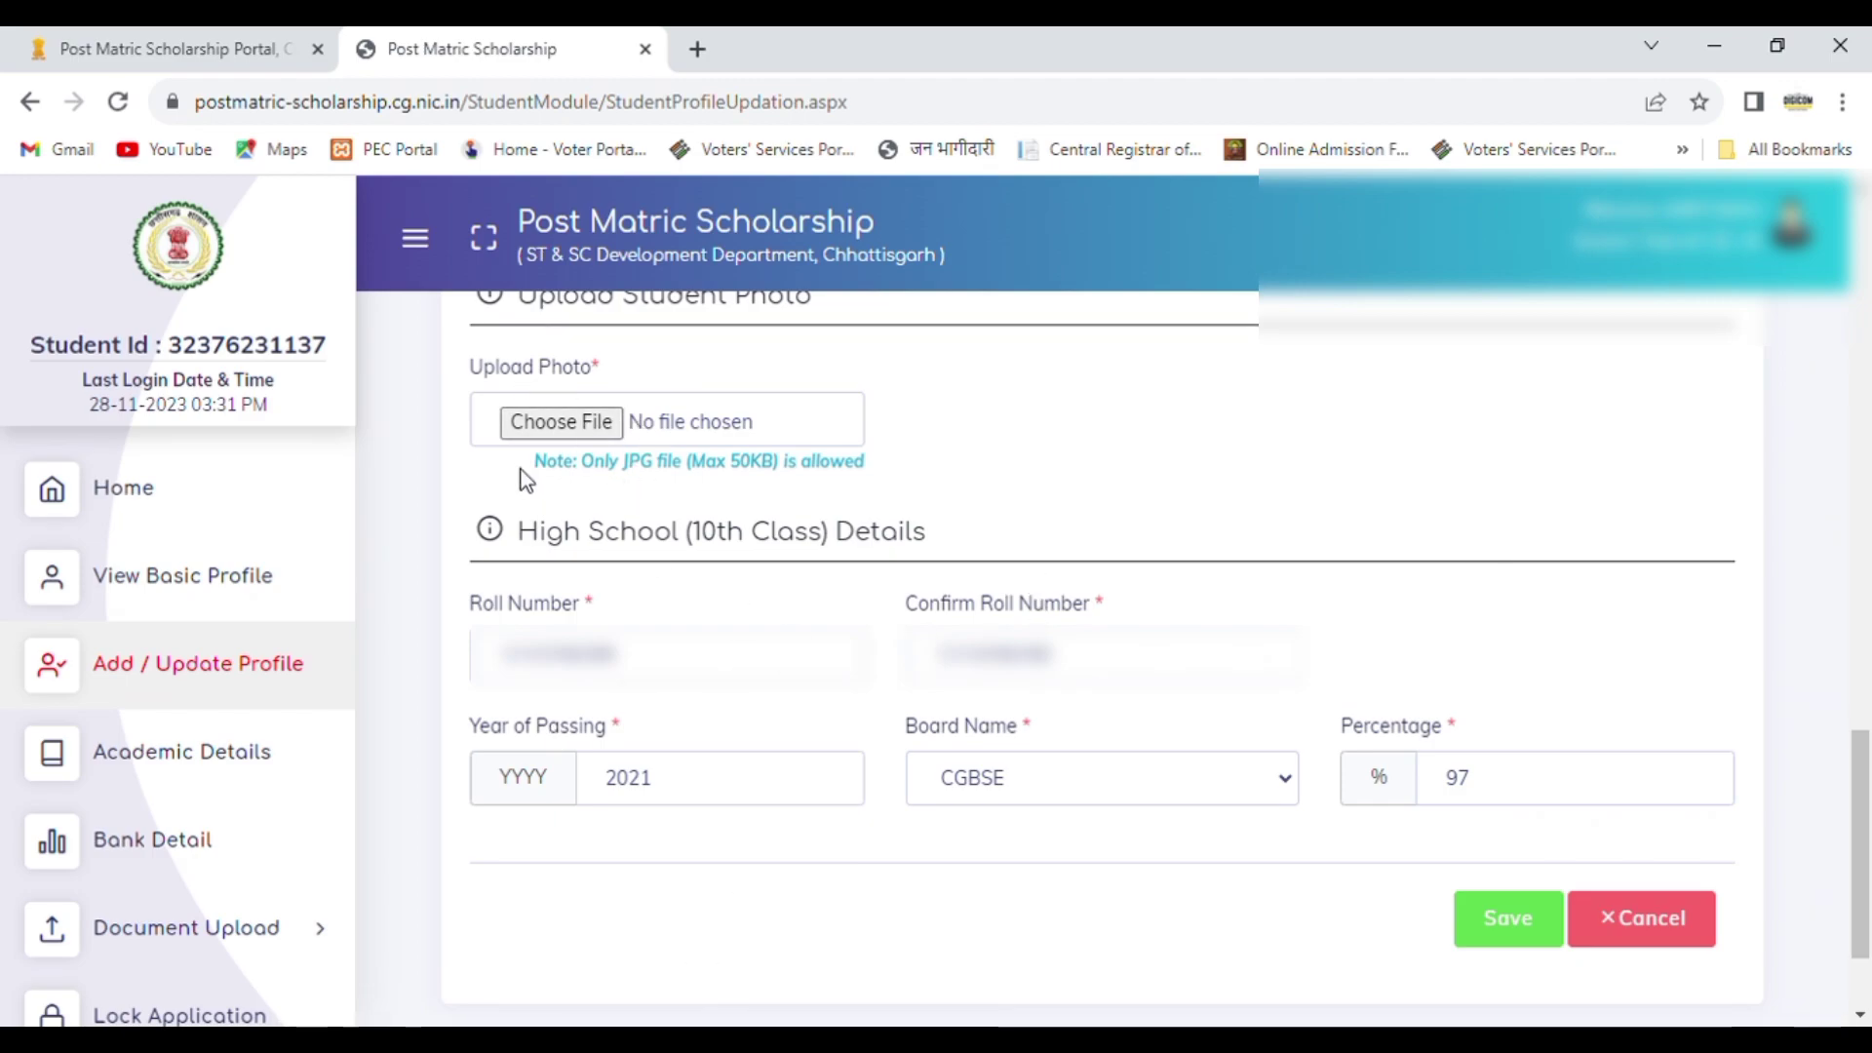
Step: Attach the student's JPG photo and save the completed profile update form
left_click(577, 429)
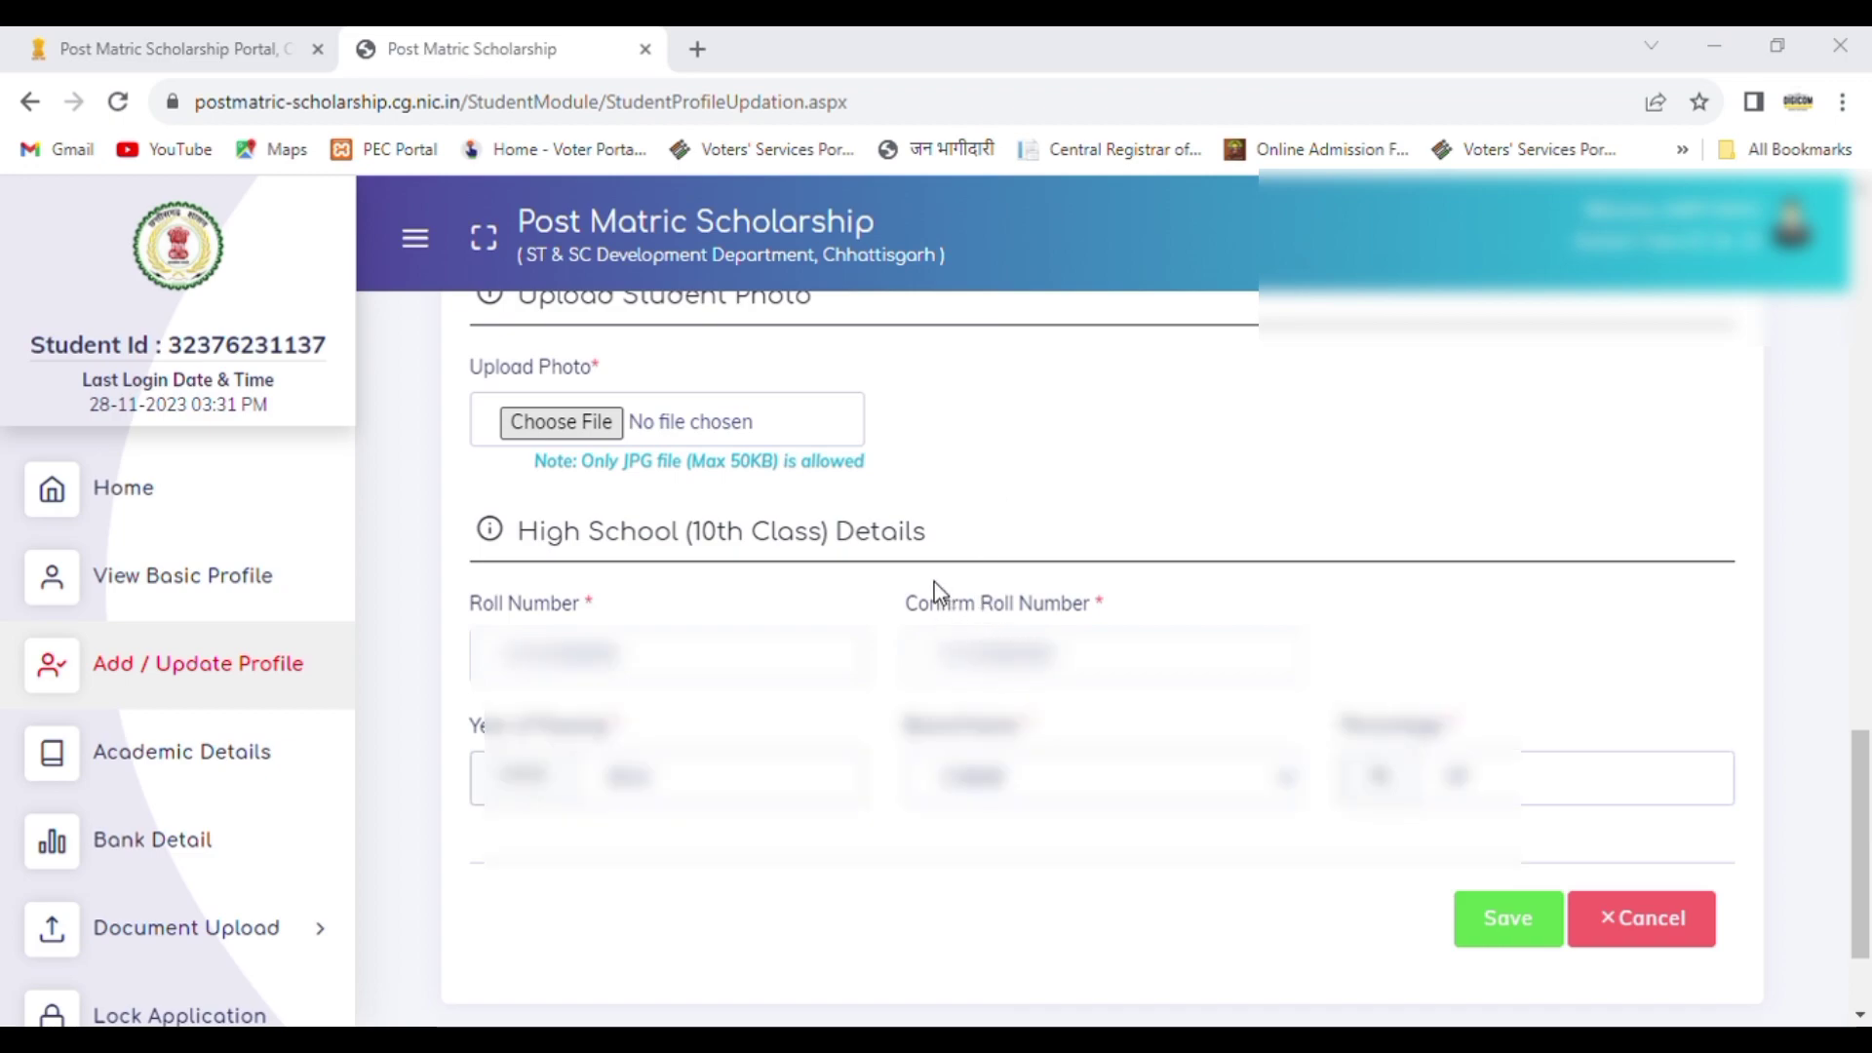
double_click(934, 582)
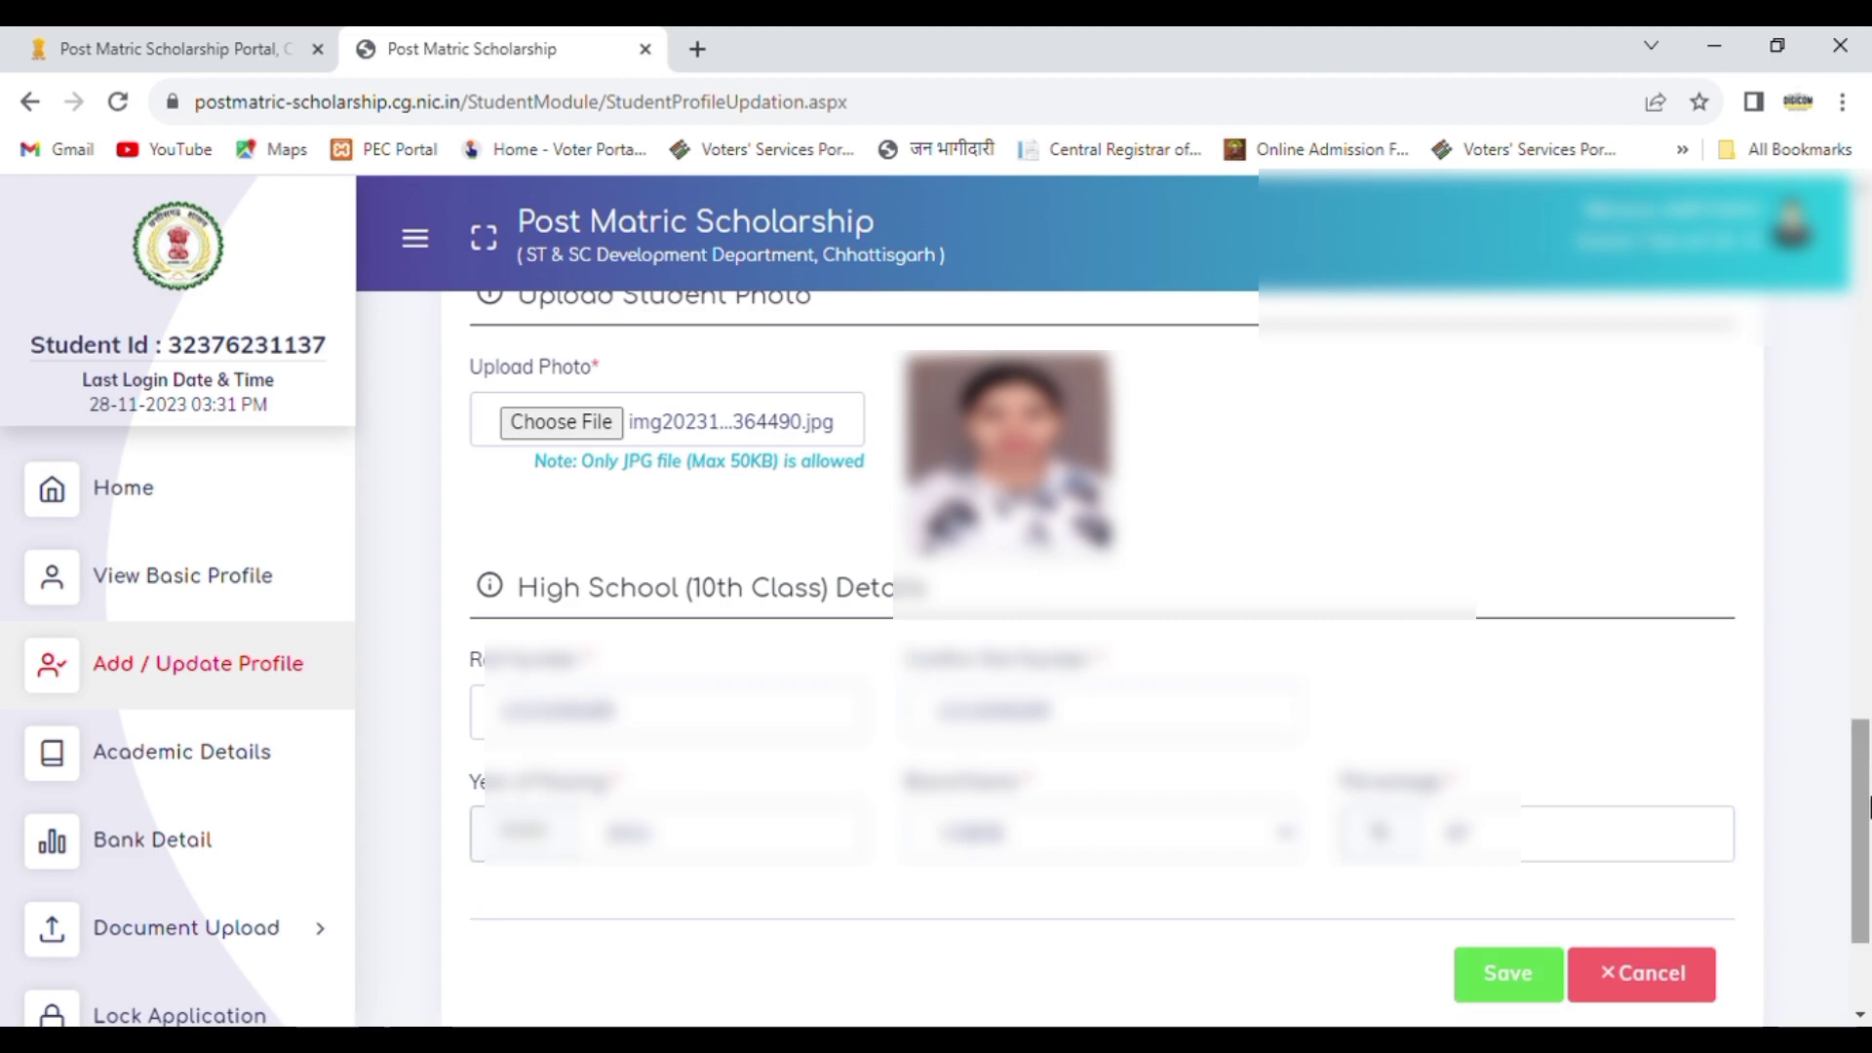
left_click(1508, 975)
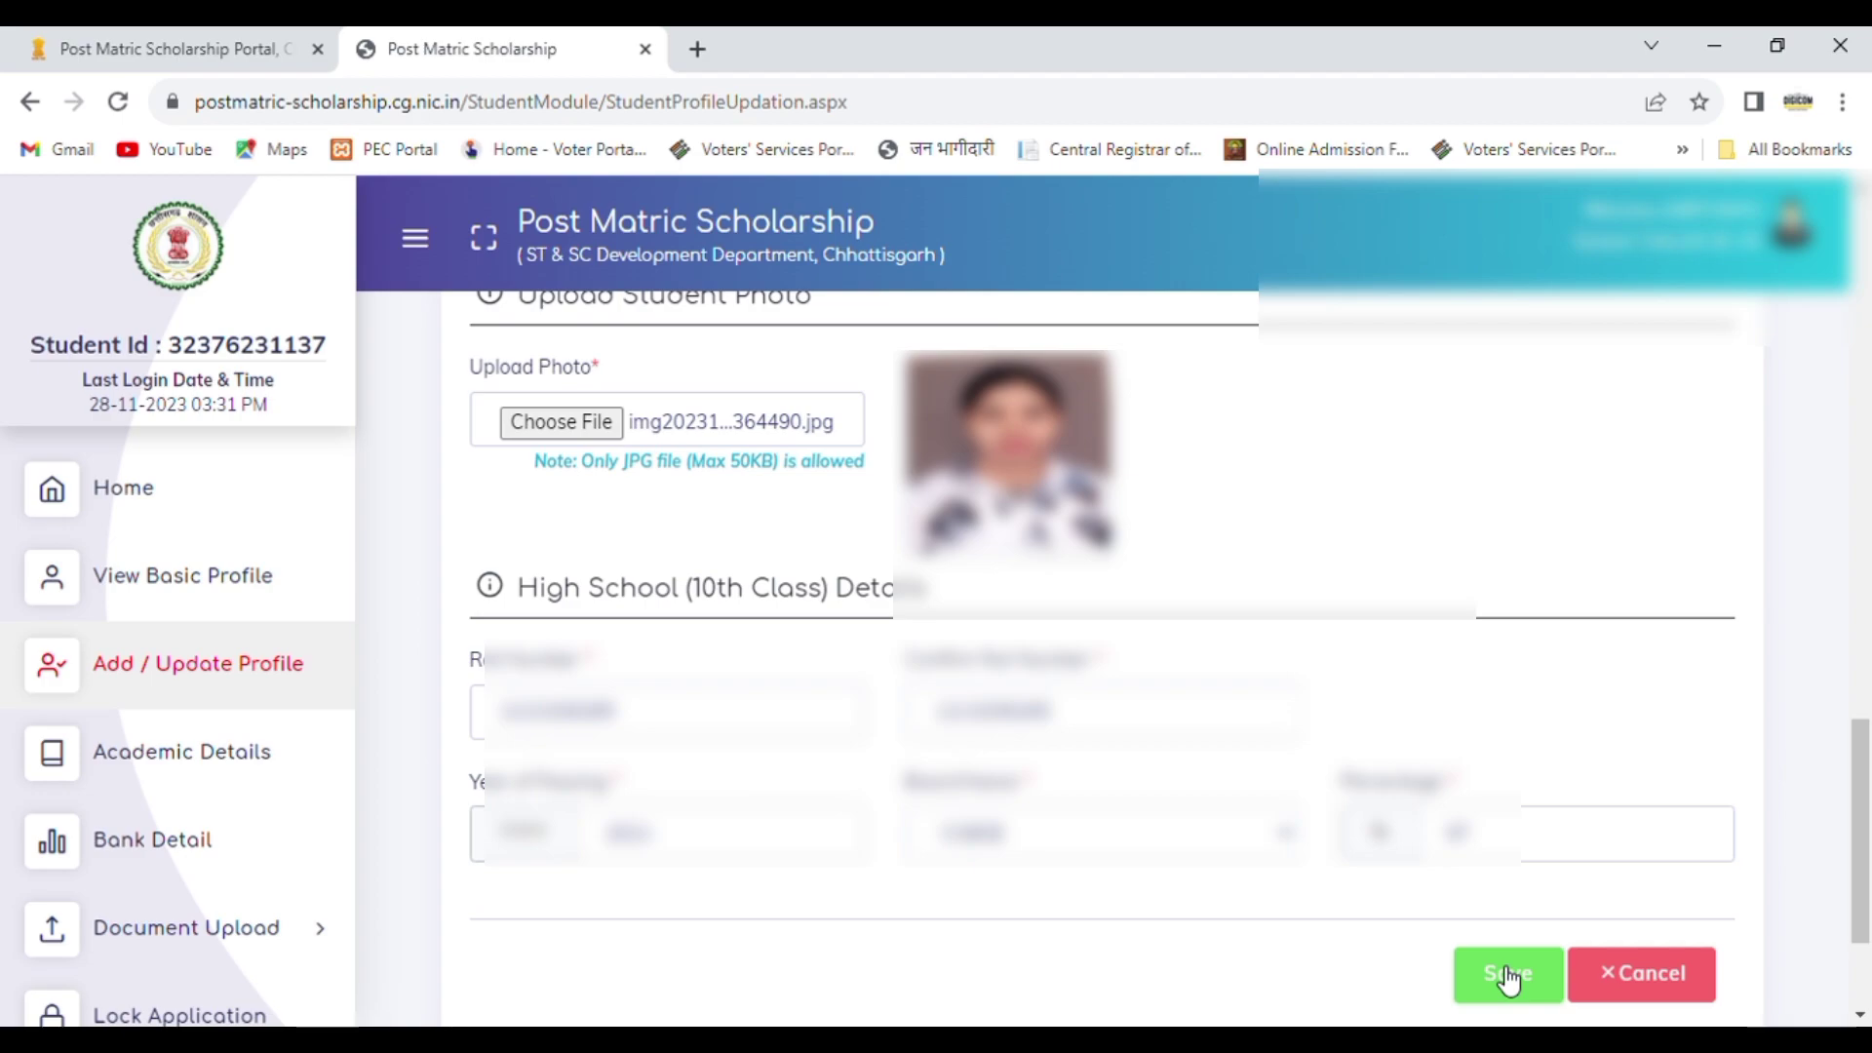
left_click_drag(1858, 863, 1864, 551)
scroll(1864, 551, "down", 3)
left_click(1425, 683)
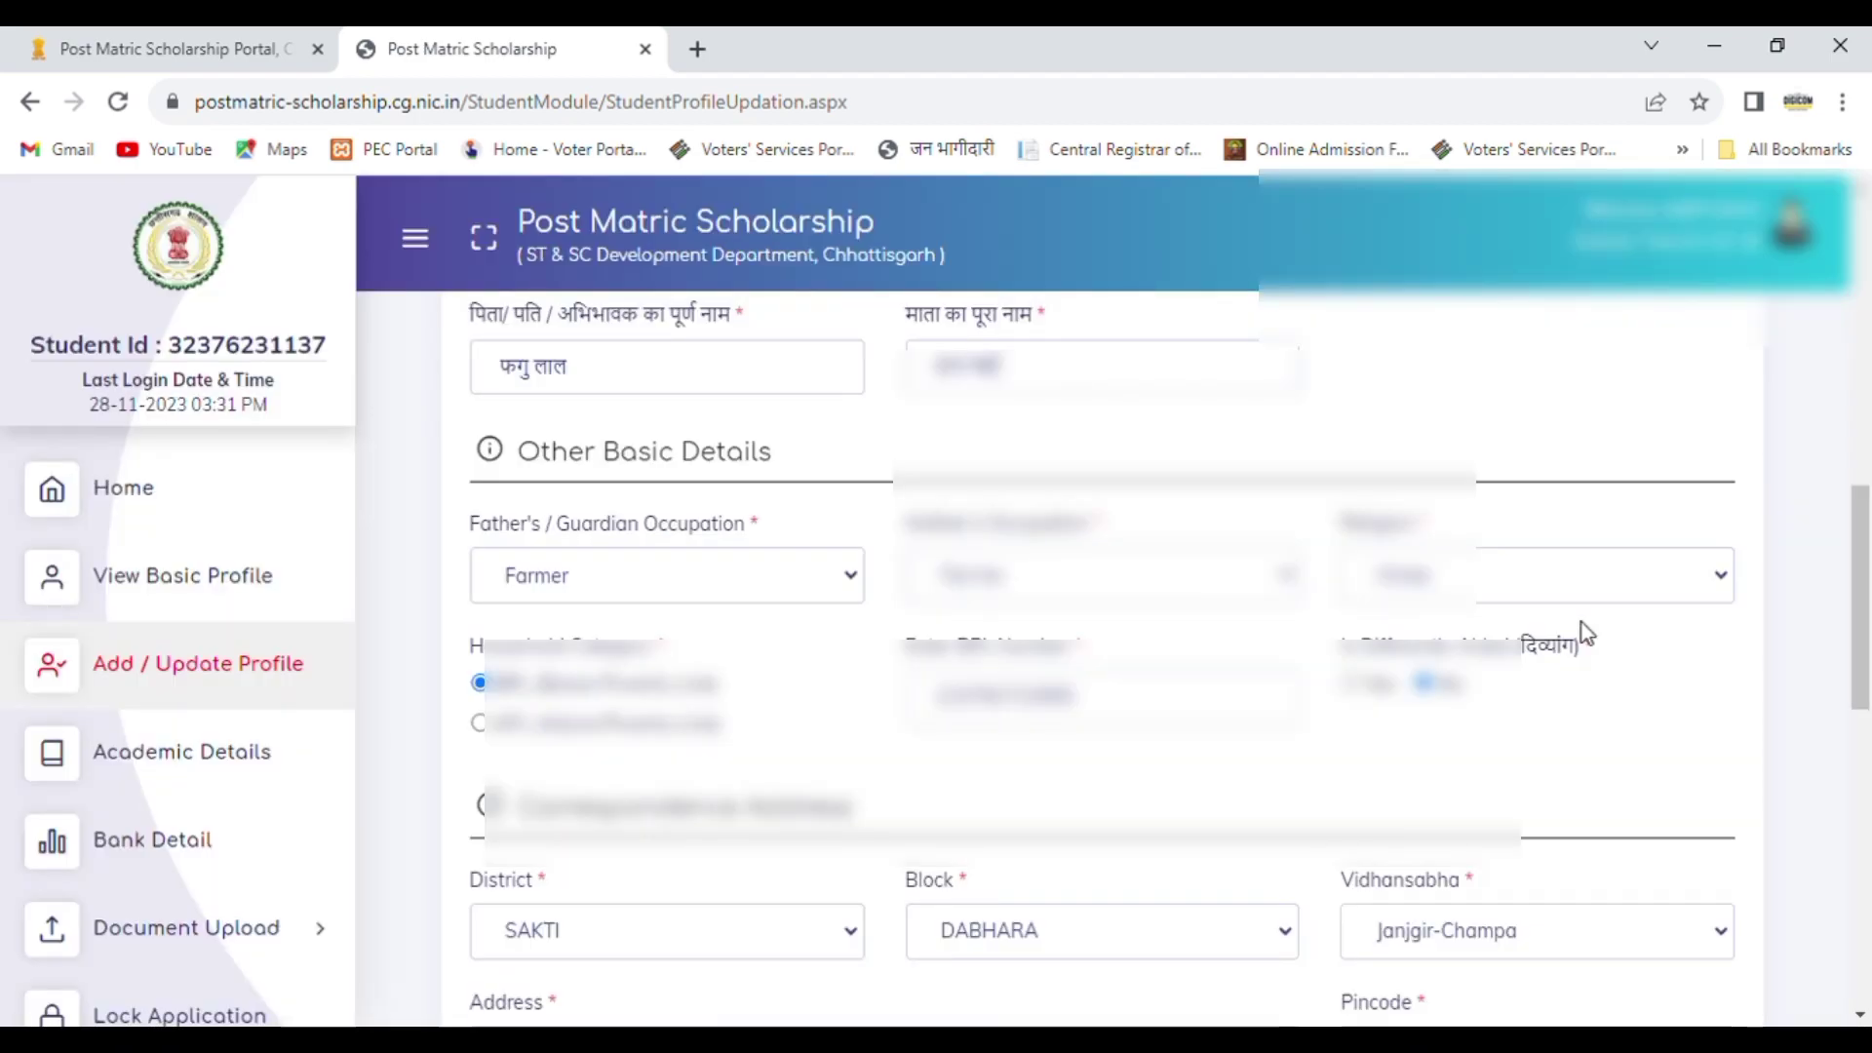
scroll(1726, 869, "down", 9)
left_click(1506, 994)
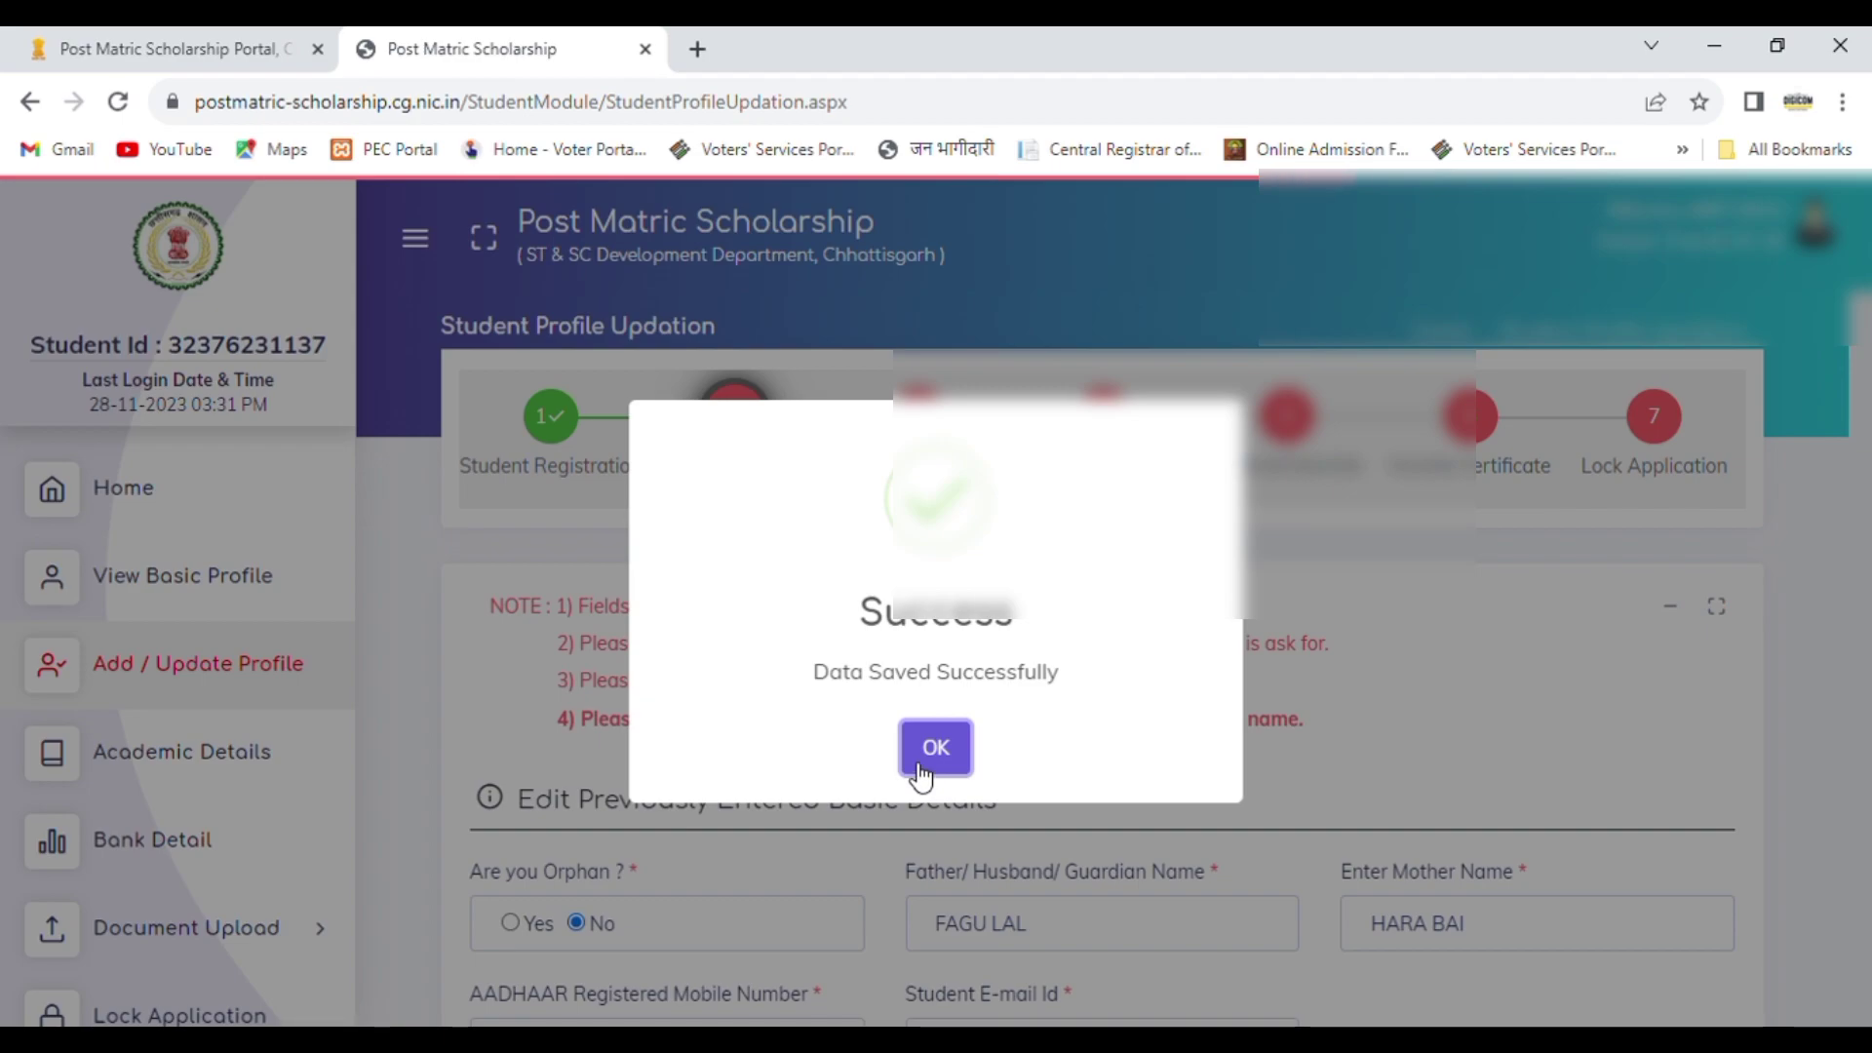
left_click(960, 763)
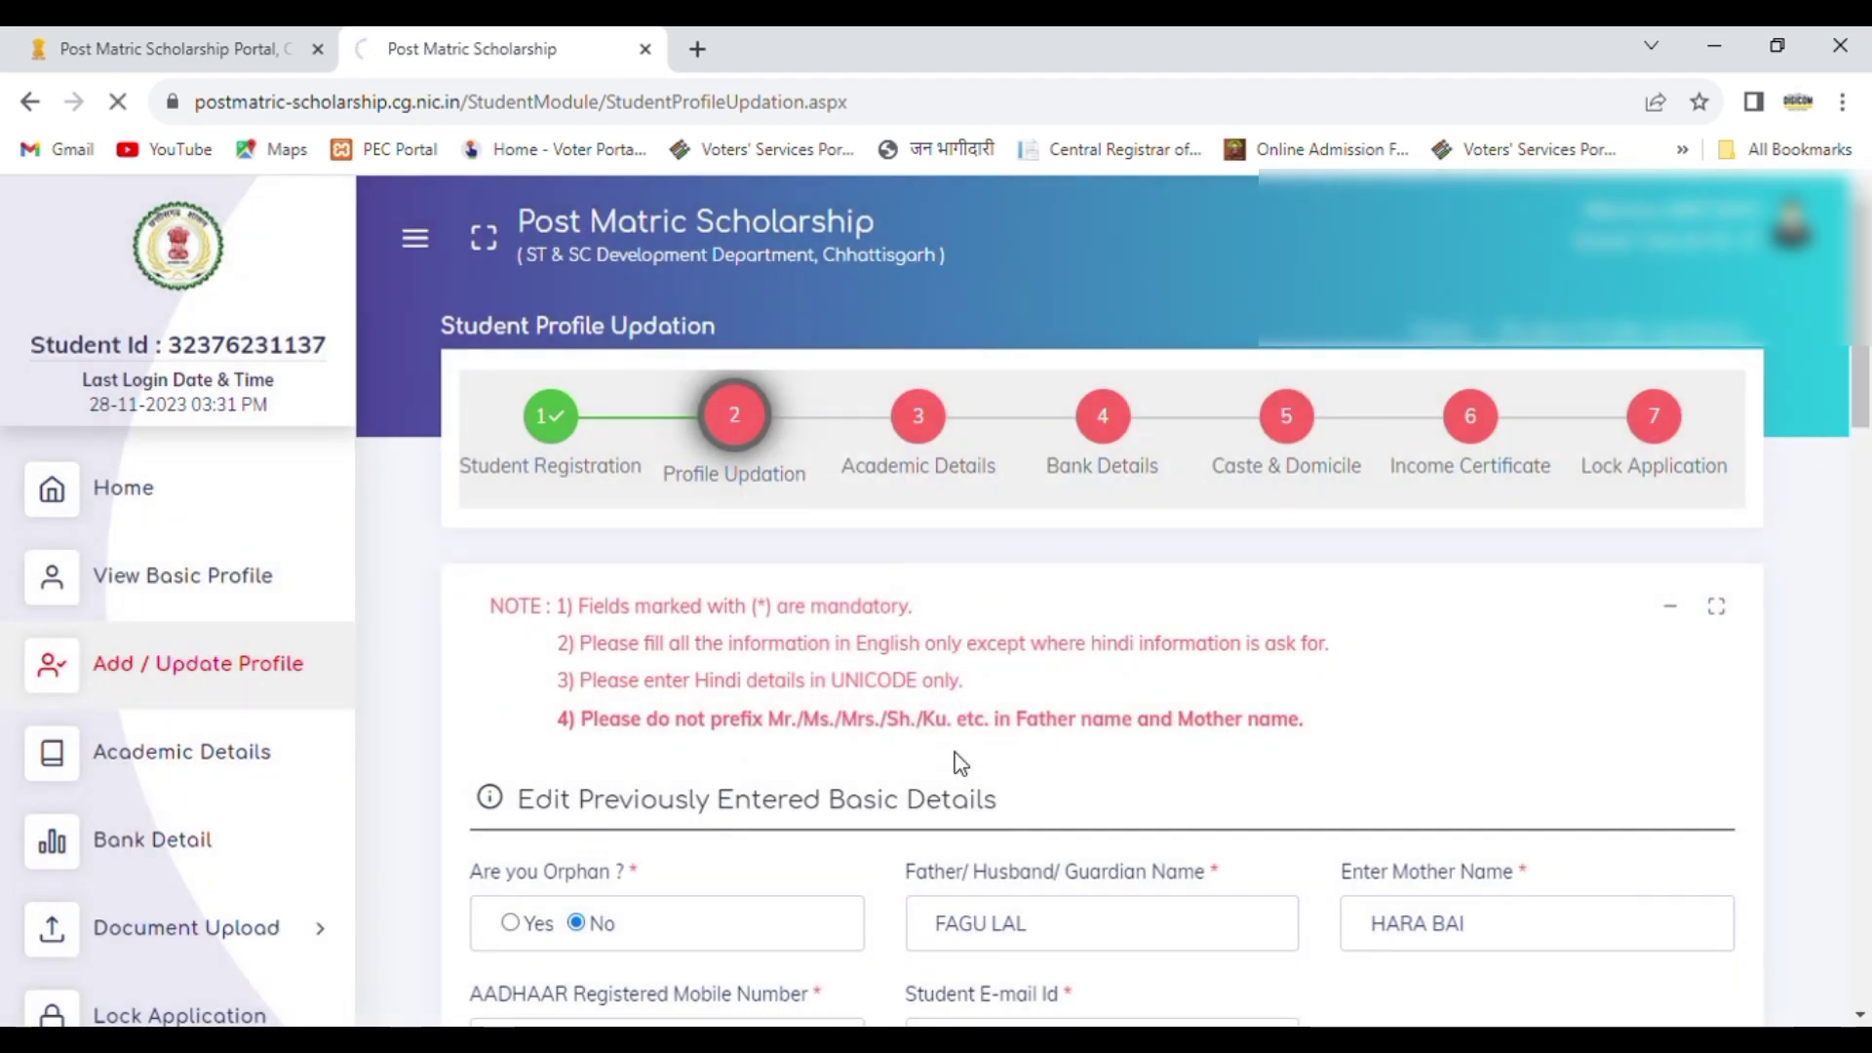
Step: Select BILASPUR as the institute district in the current institute details
left_click_drag(1867, 312, 1869, 502)
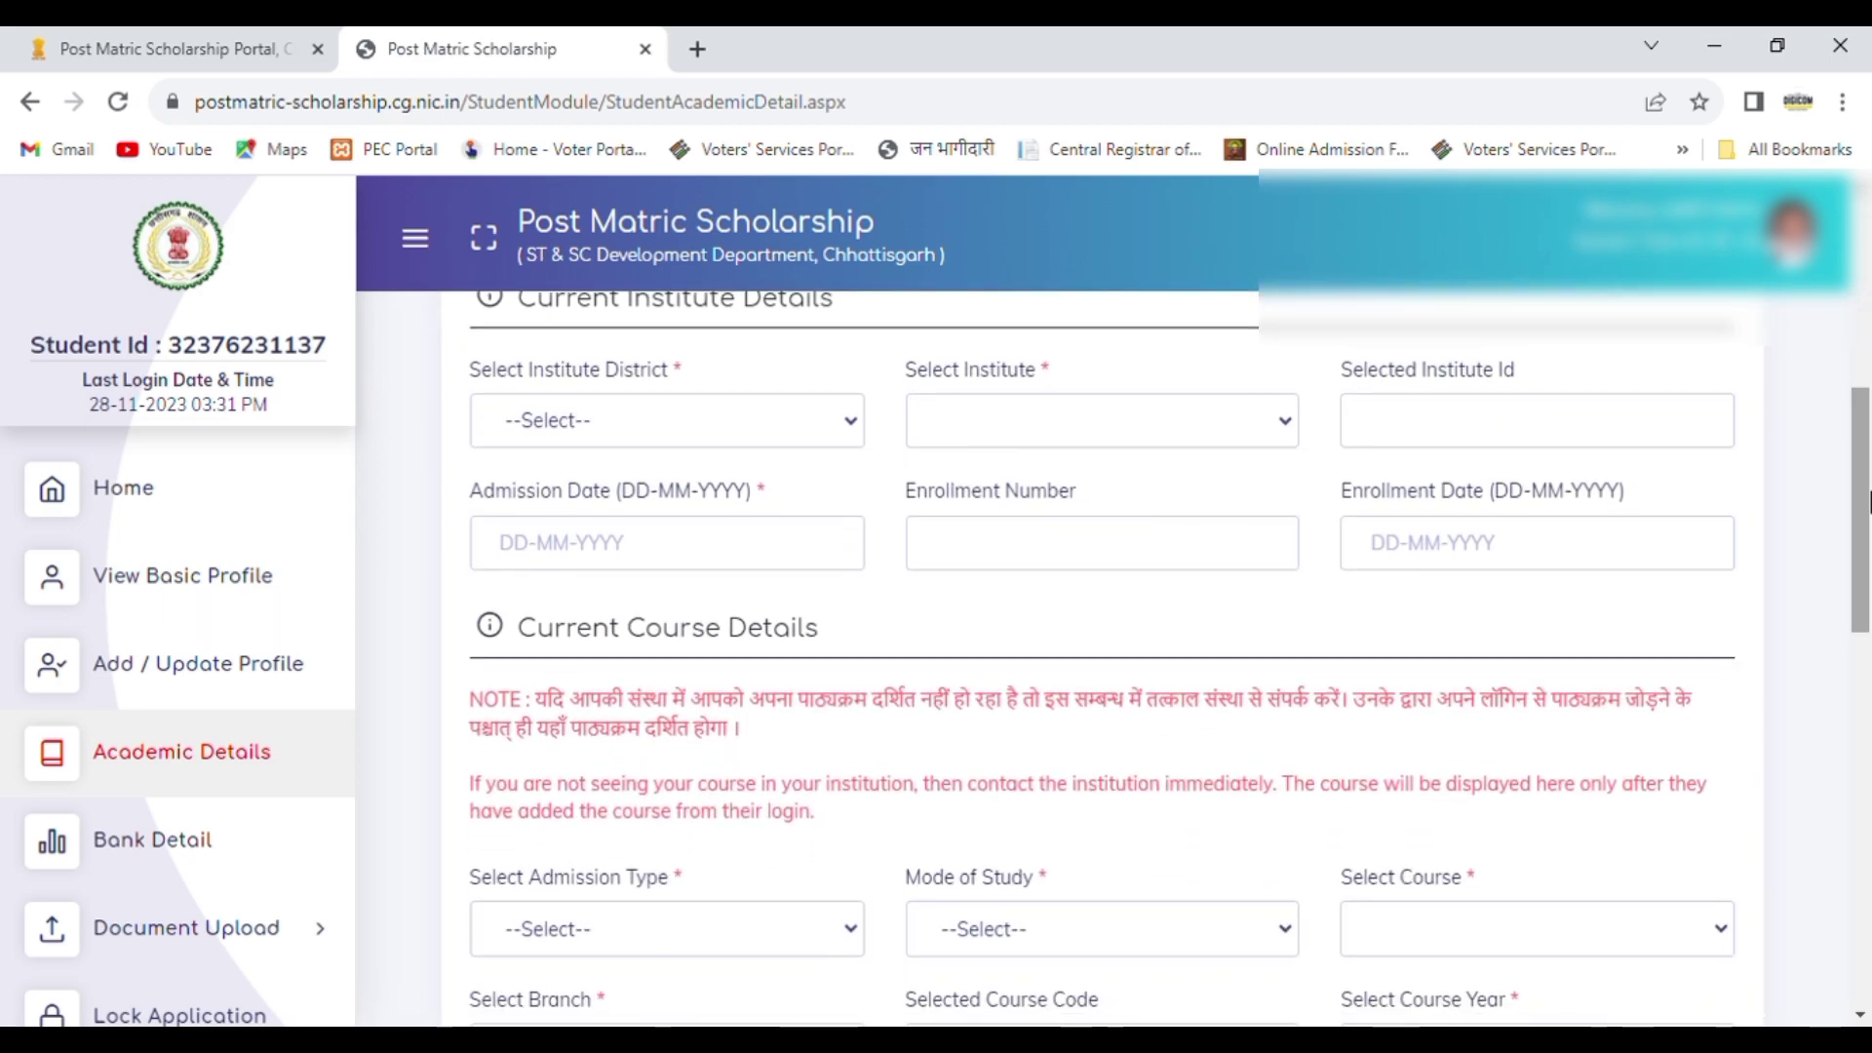
left_click(640, 410)
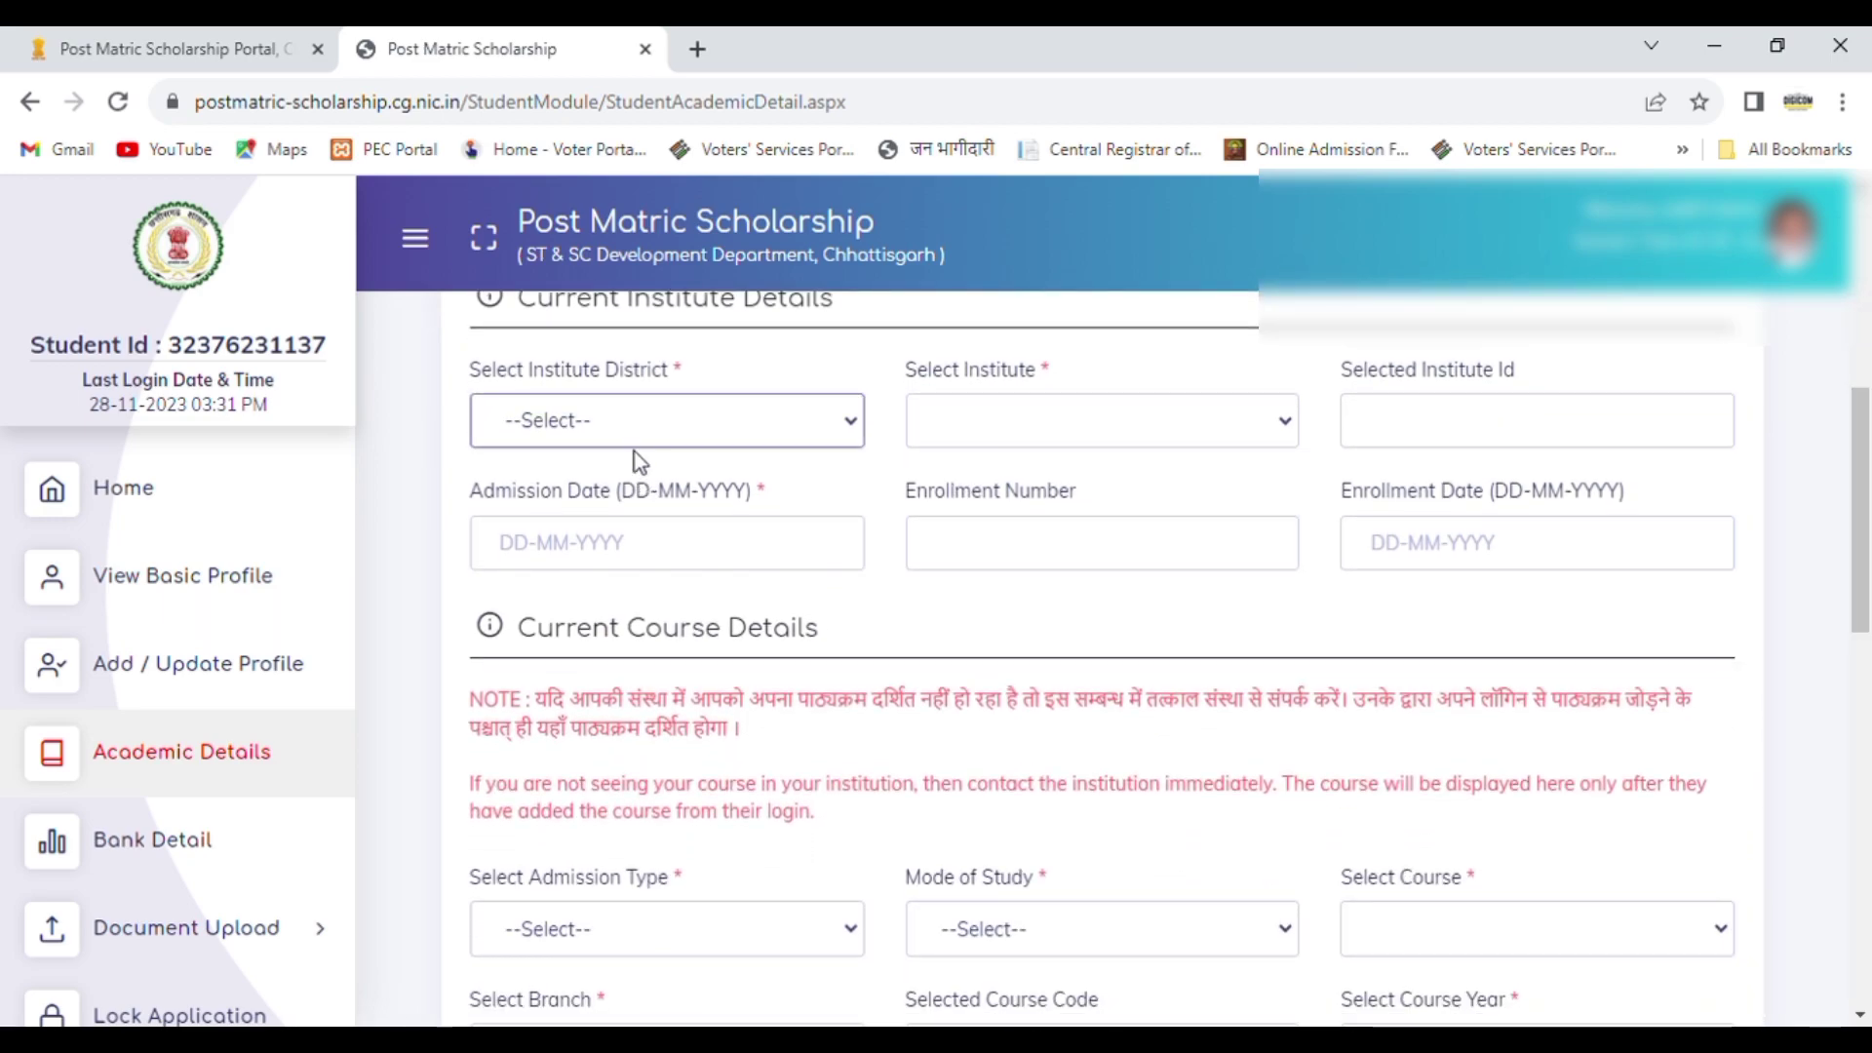
left_click(580, 681)
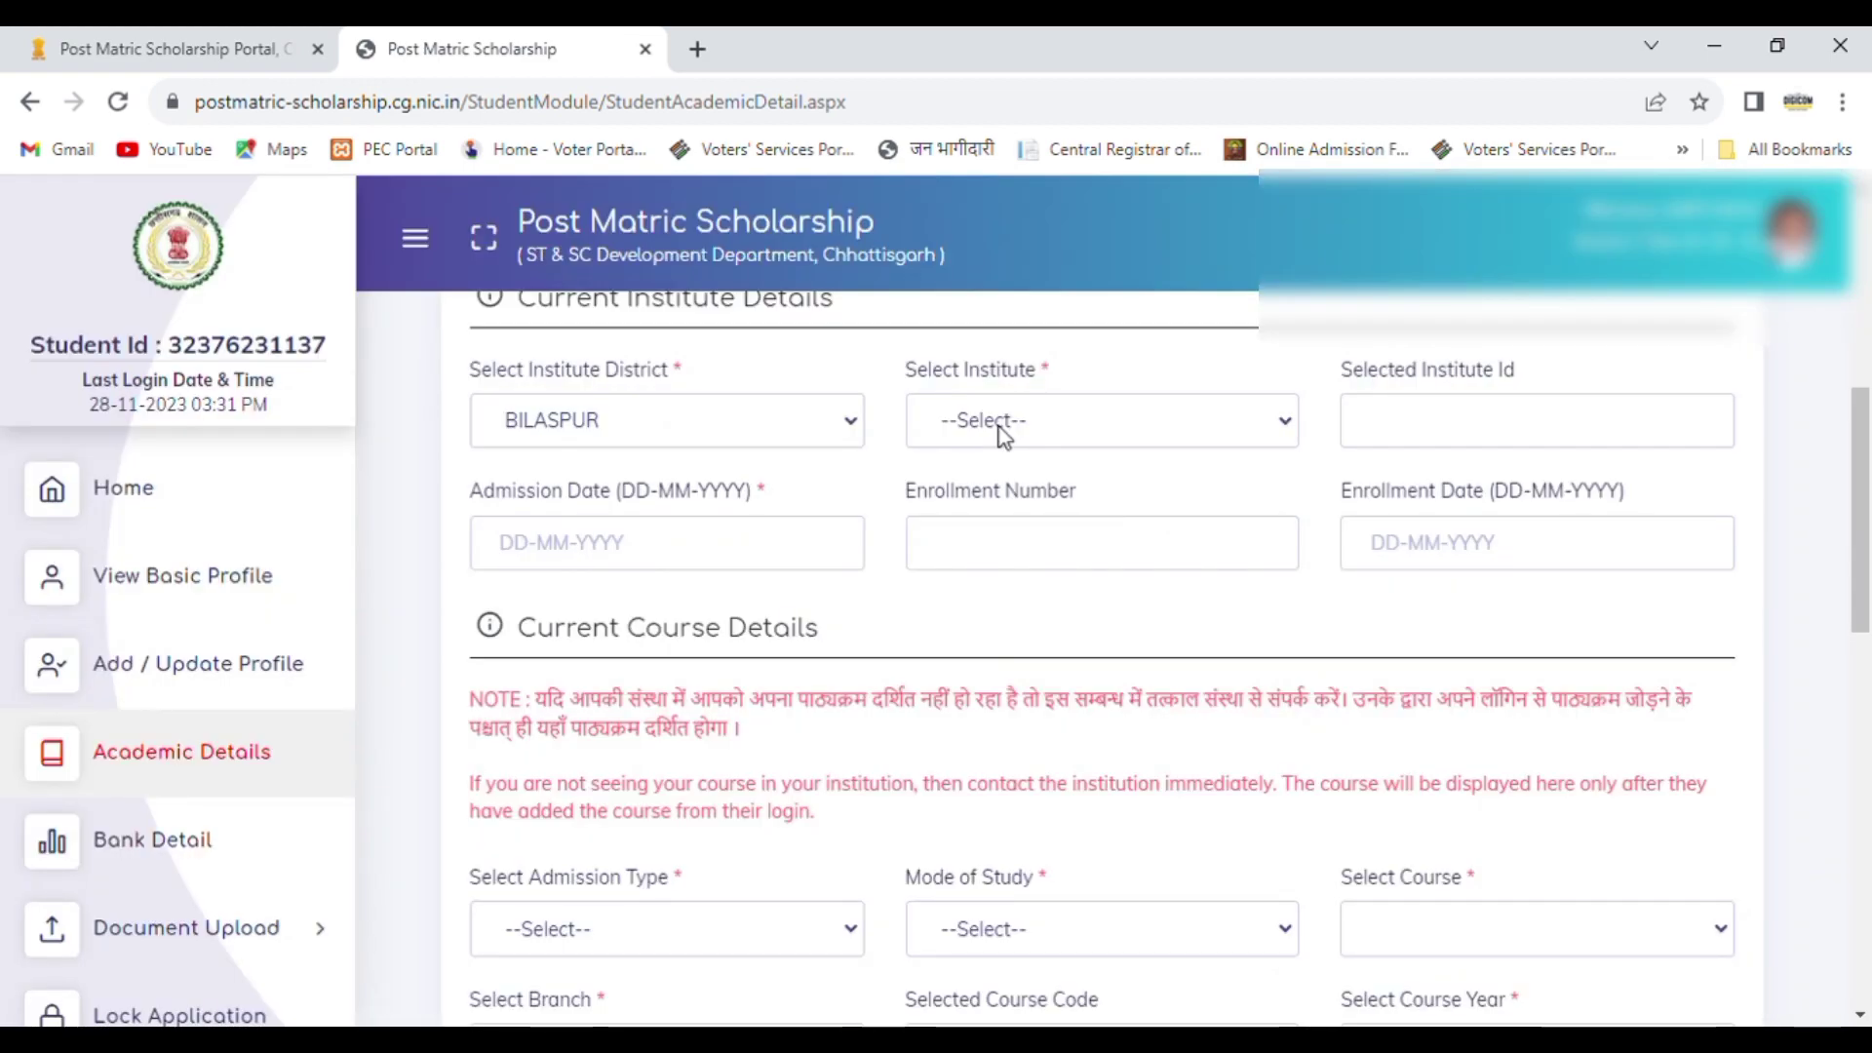
Step: Select GOVT. BILASA GIRLS PG COLLEGE as the current institute
left_click(1004, 436)
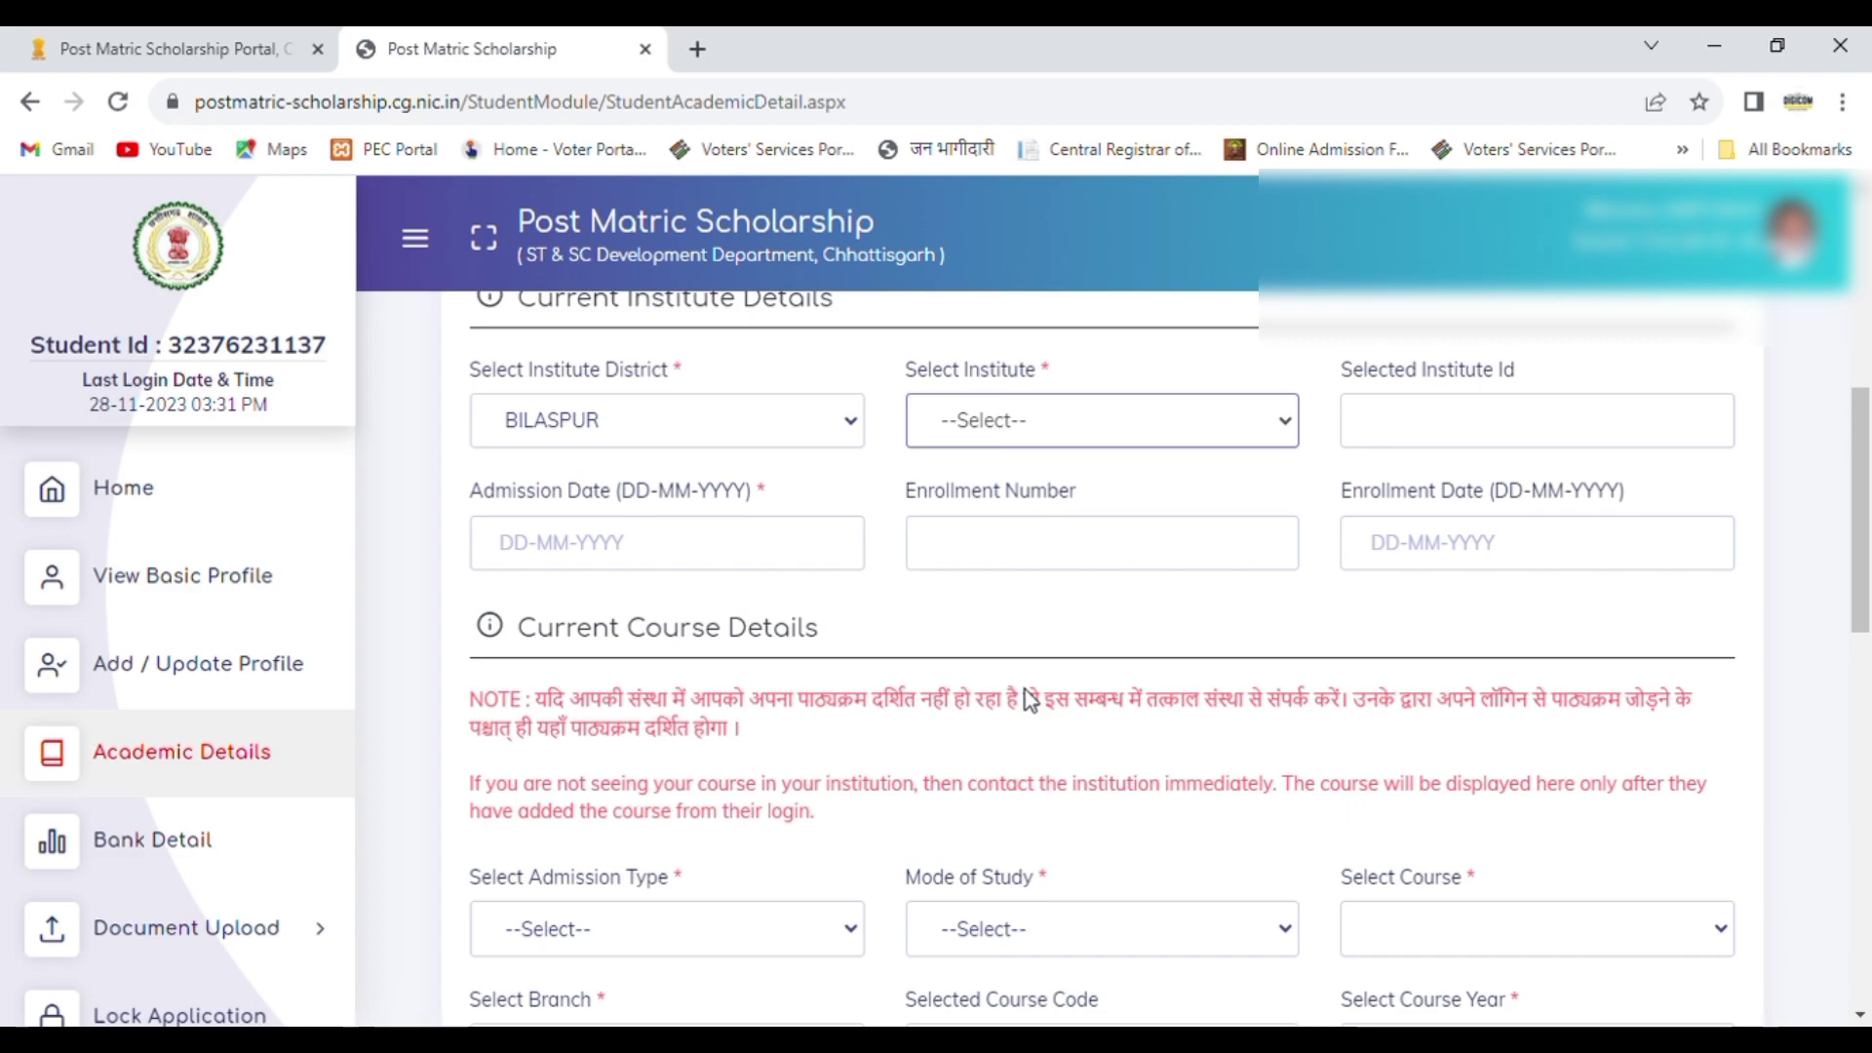
key("c")
key("c")
key("d")
key("d")
key("g")
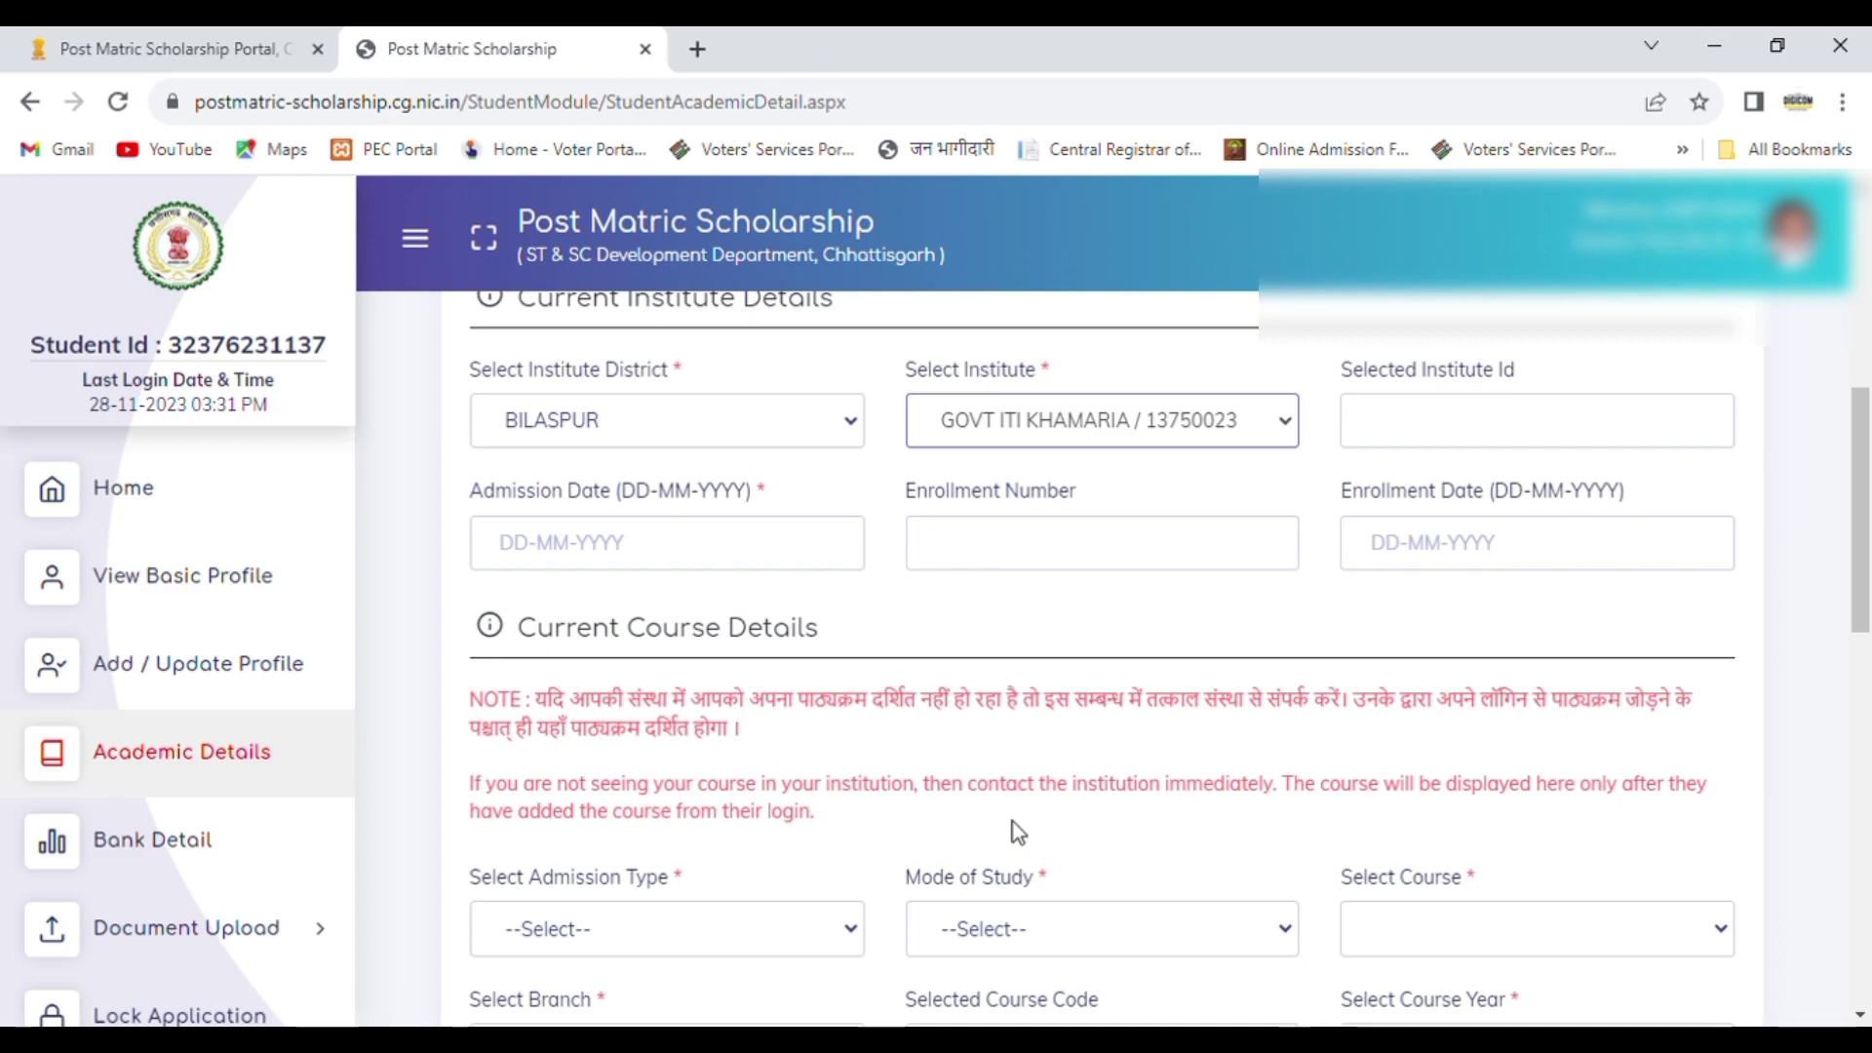
key("g")
key("g")
key("g")
key("g")
key("g")
key("Up")
key("Up")
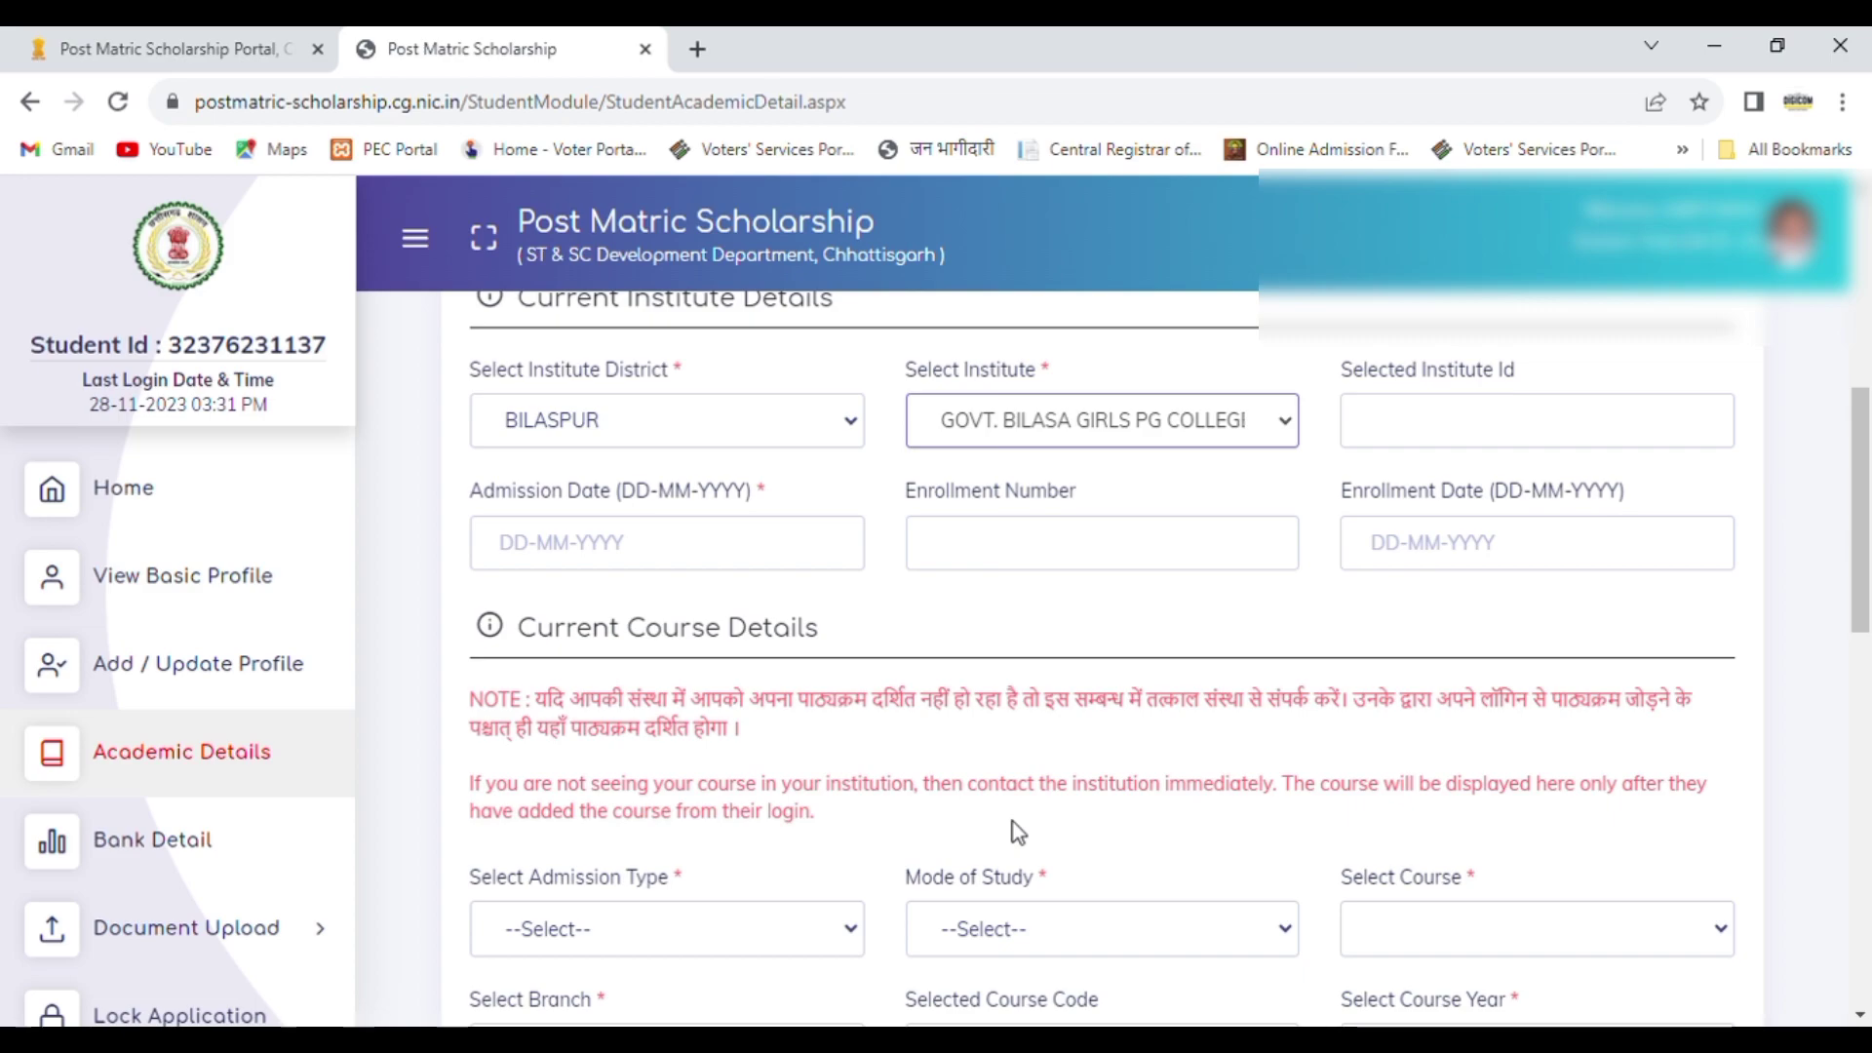
key("Return")
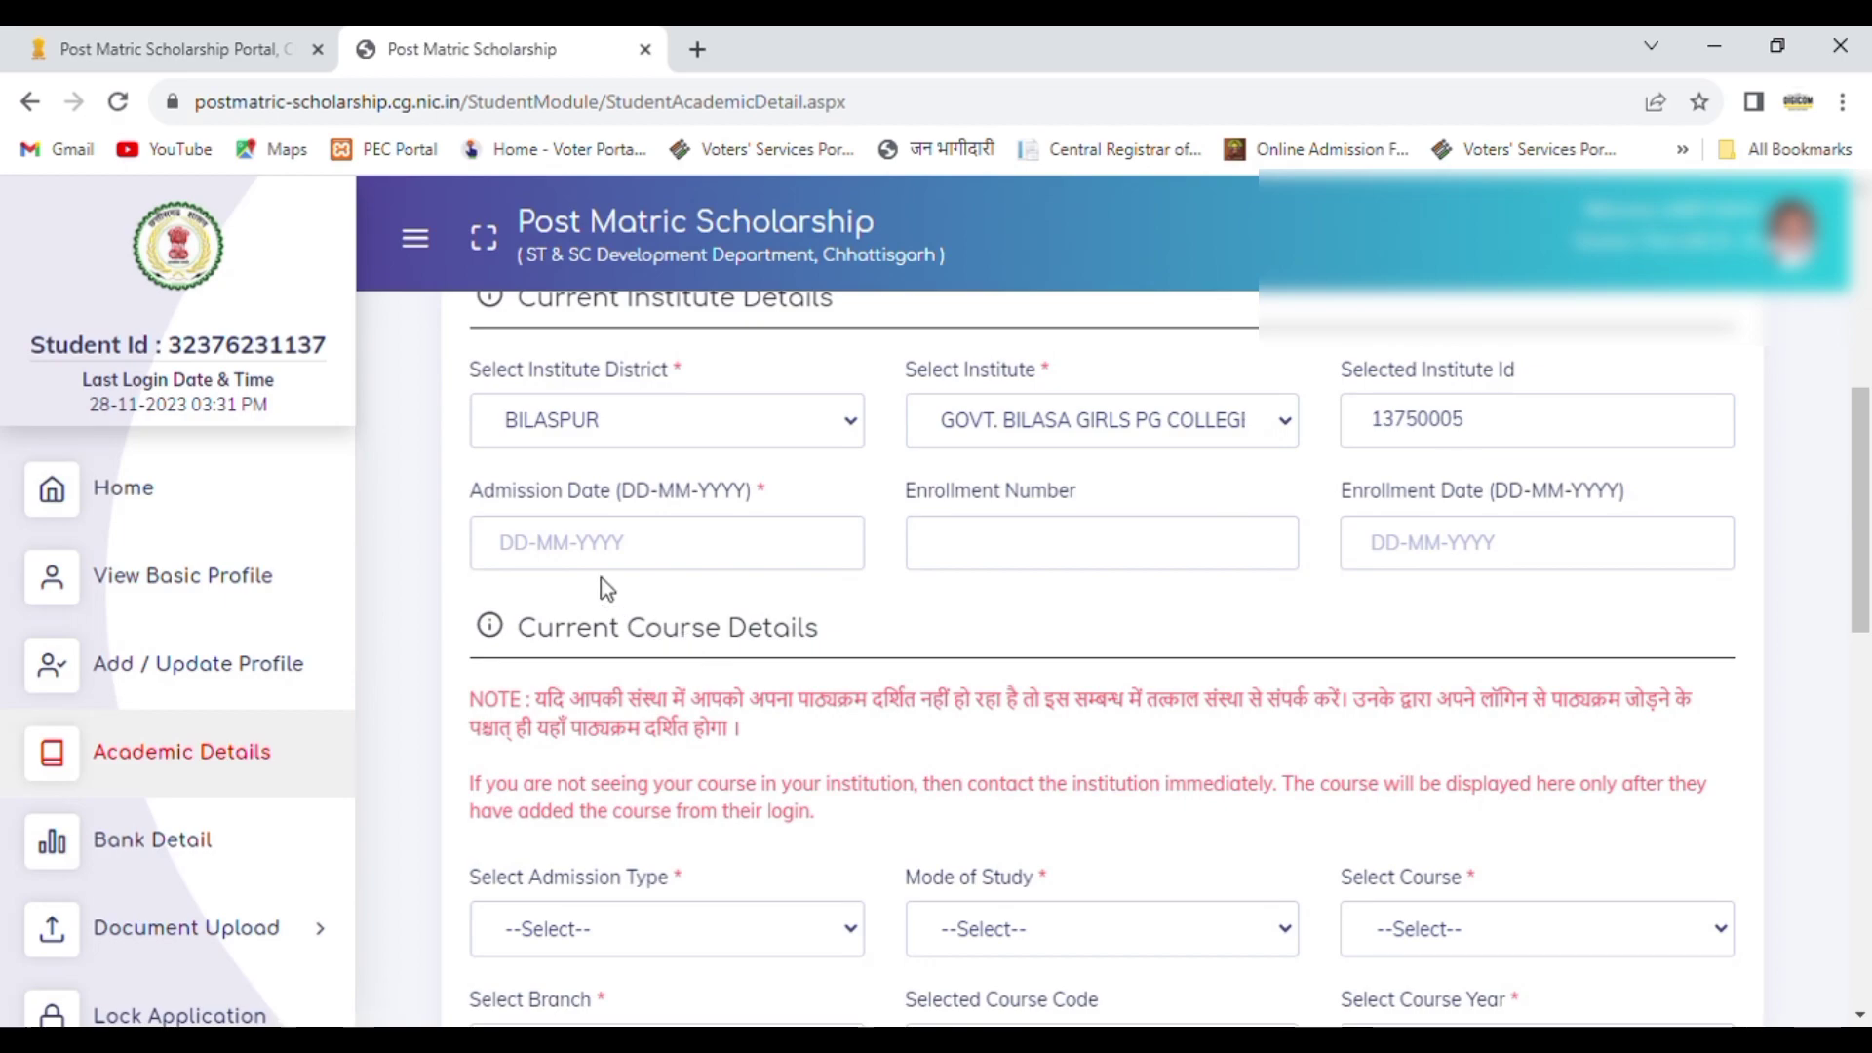
Step: Set the admission date in the current institute details to 17-06-2023
left_click(536, 563)
type("17-")
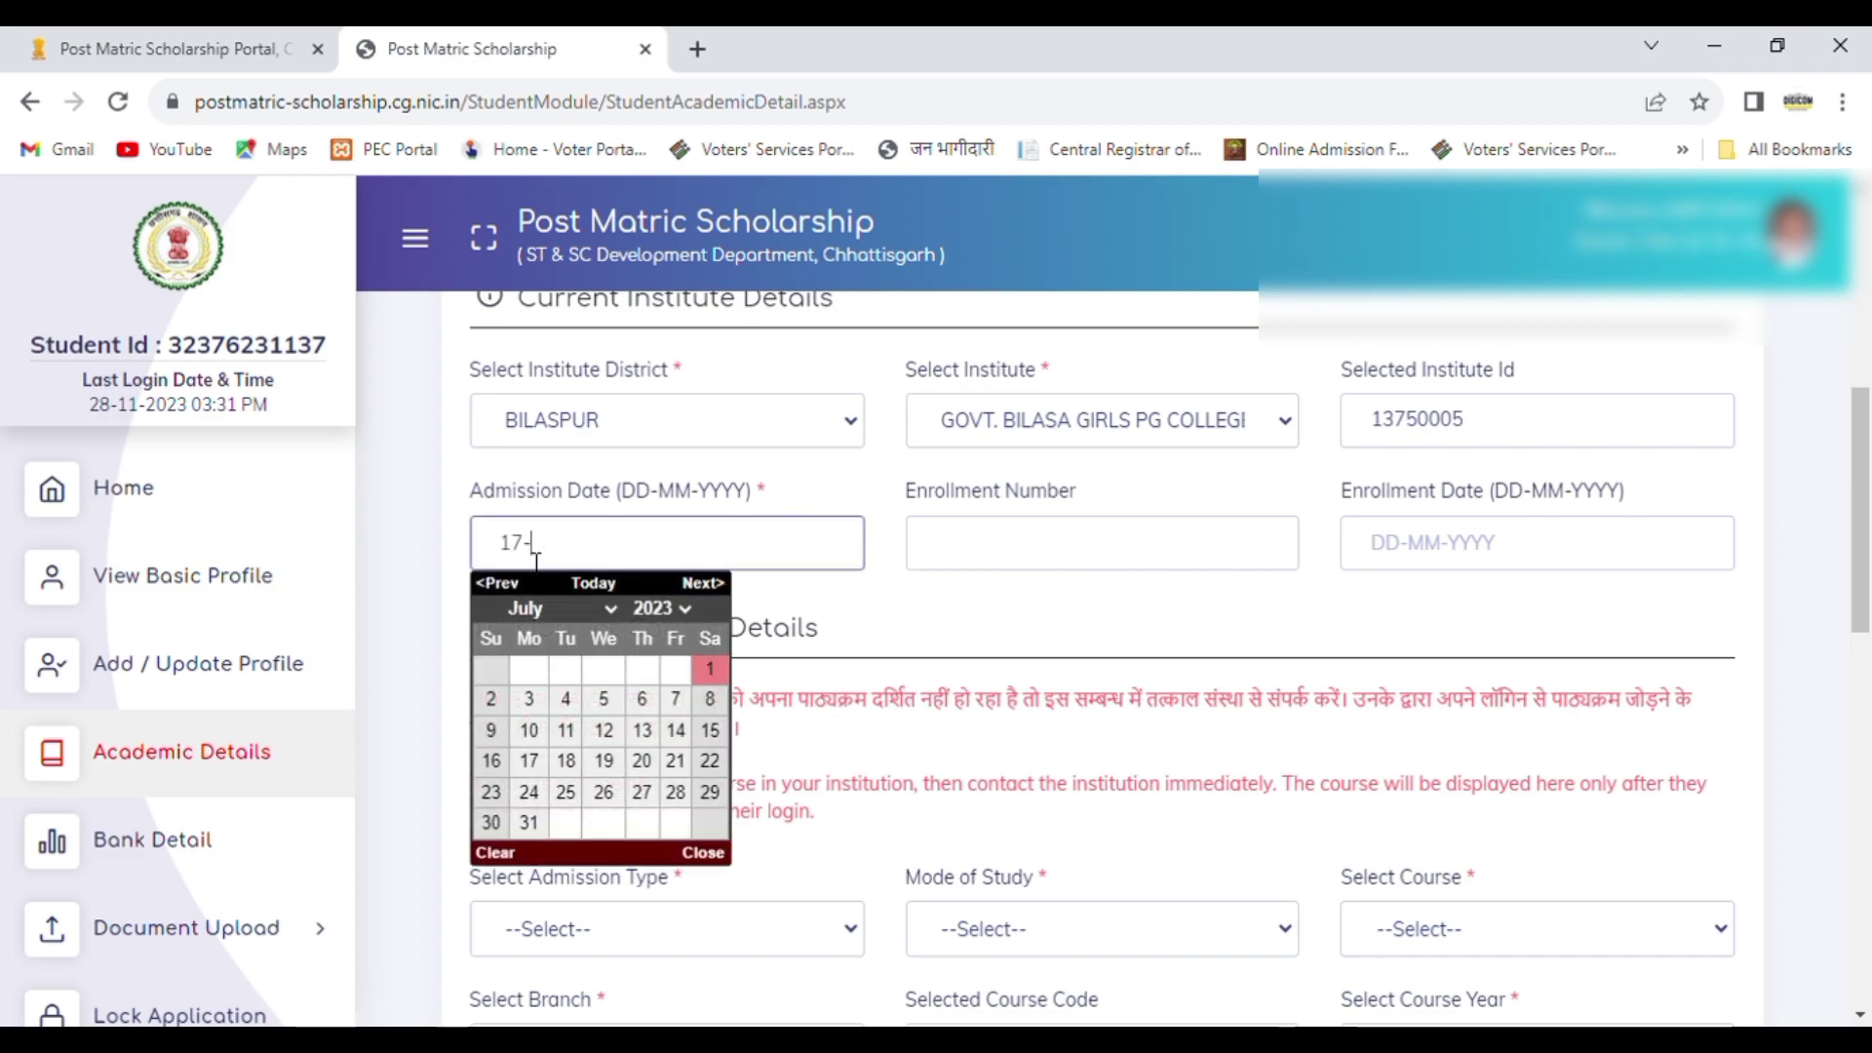
type("06-2023")
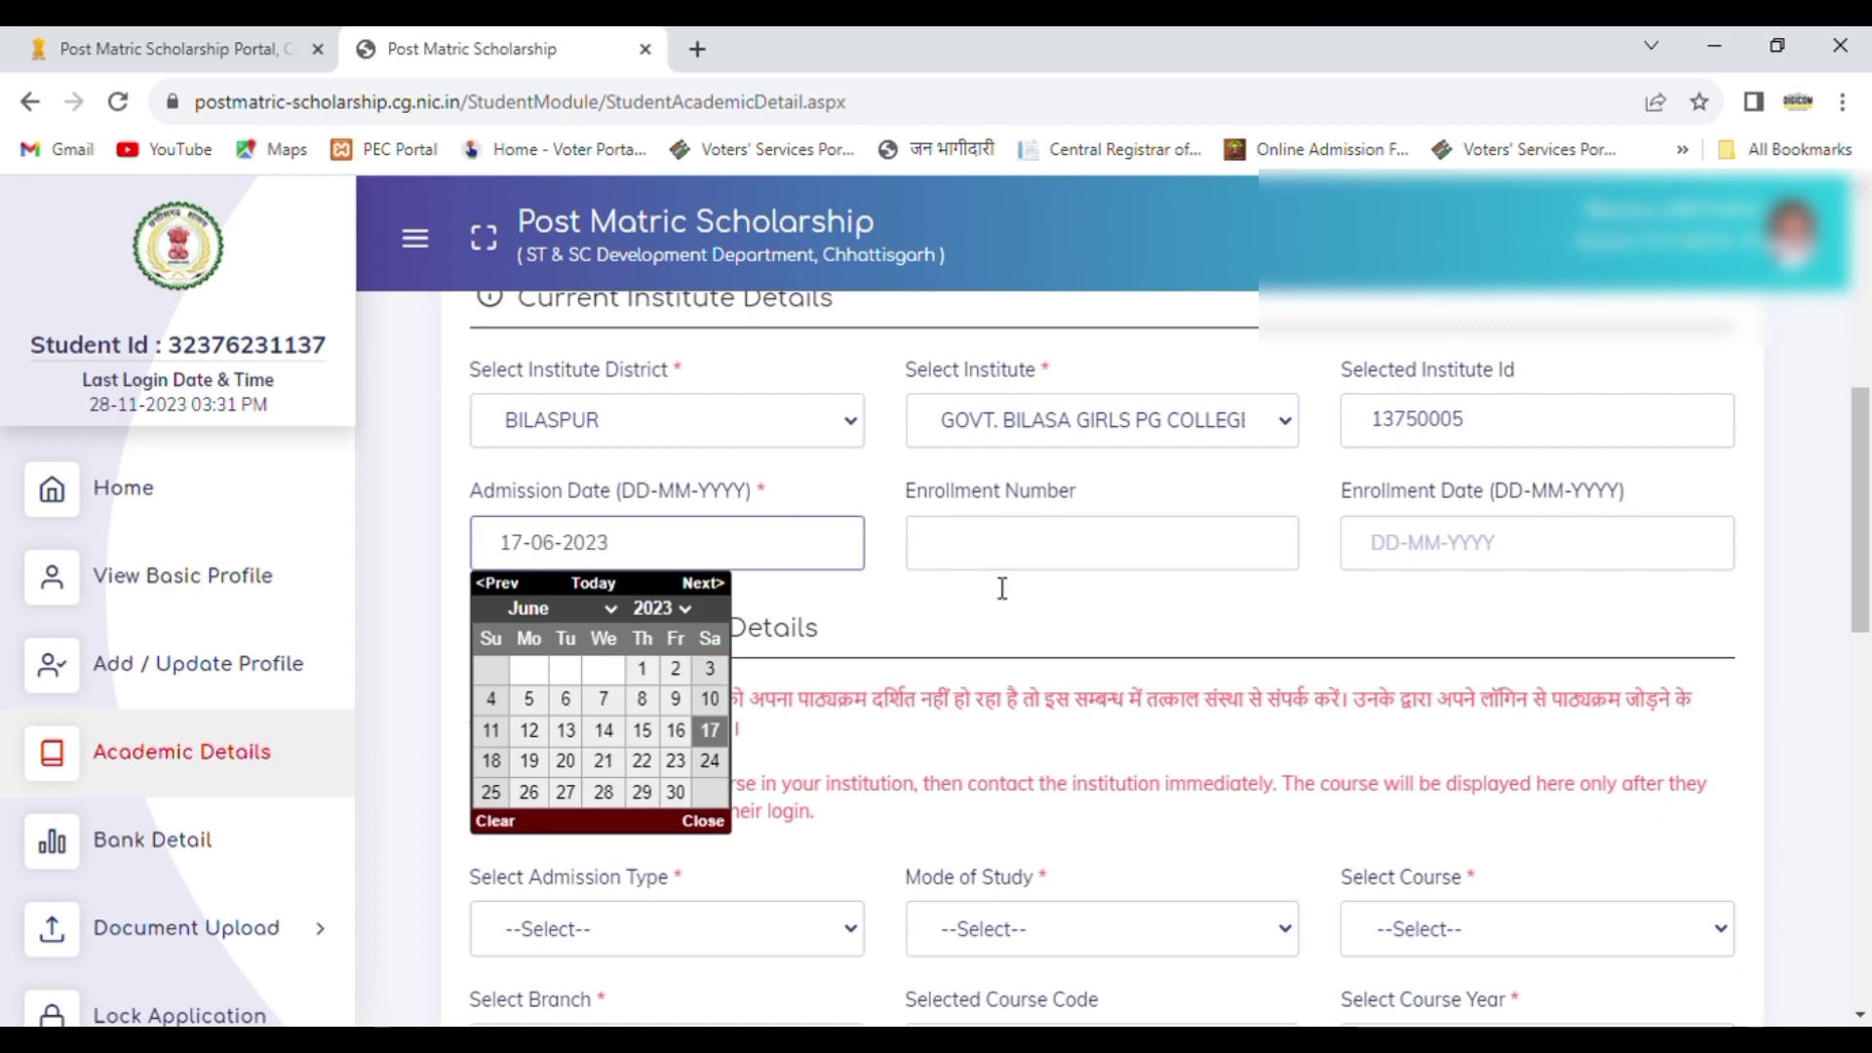
left_click(1014, 616)
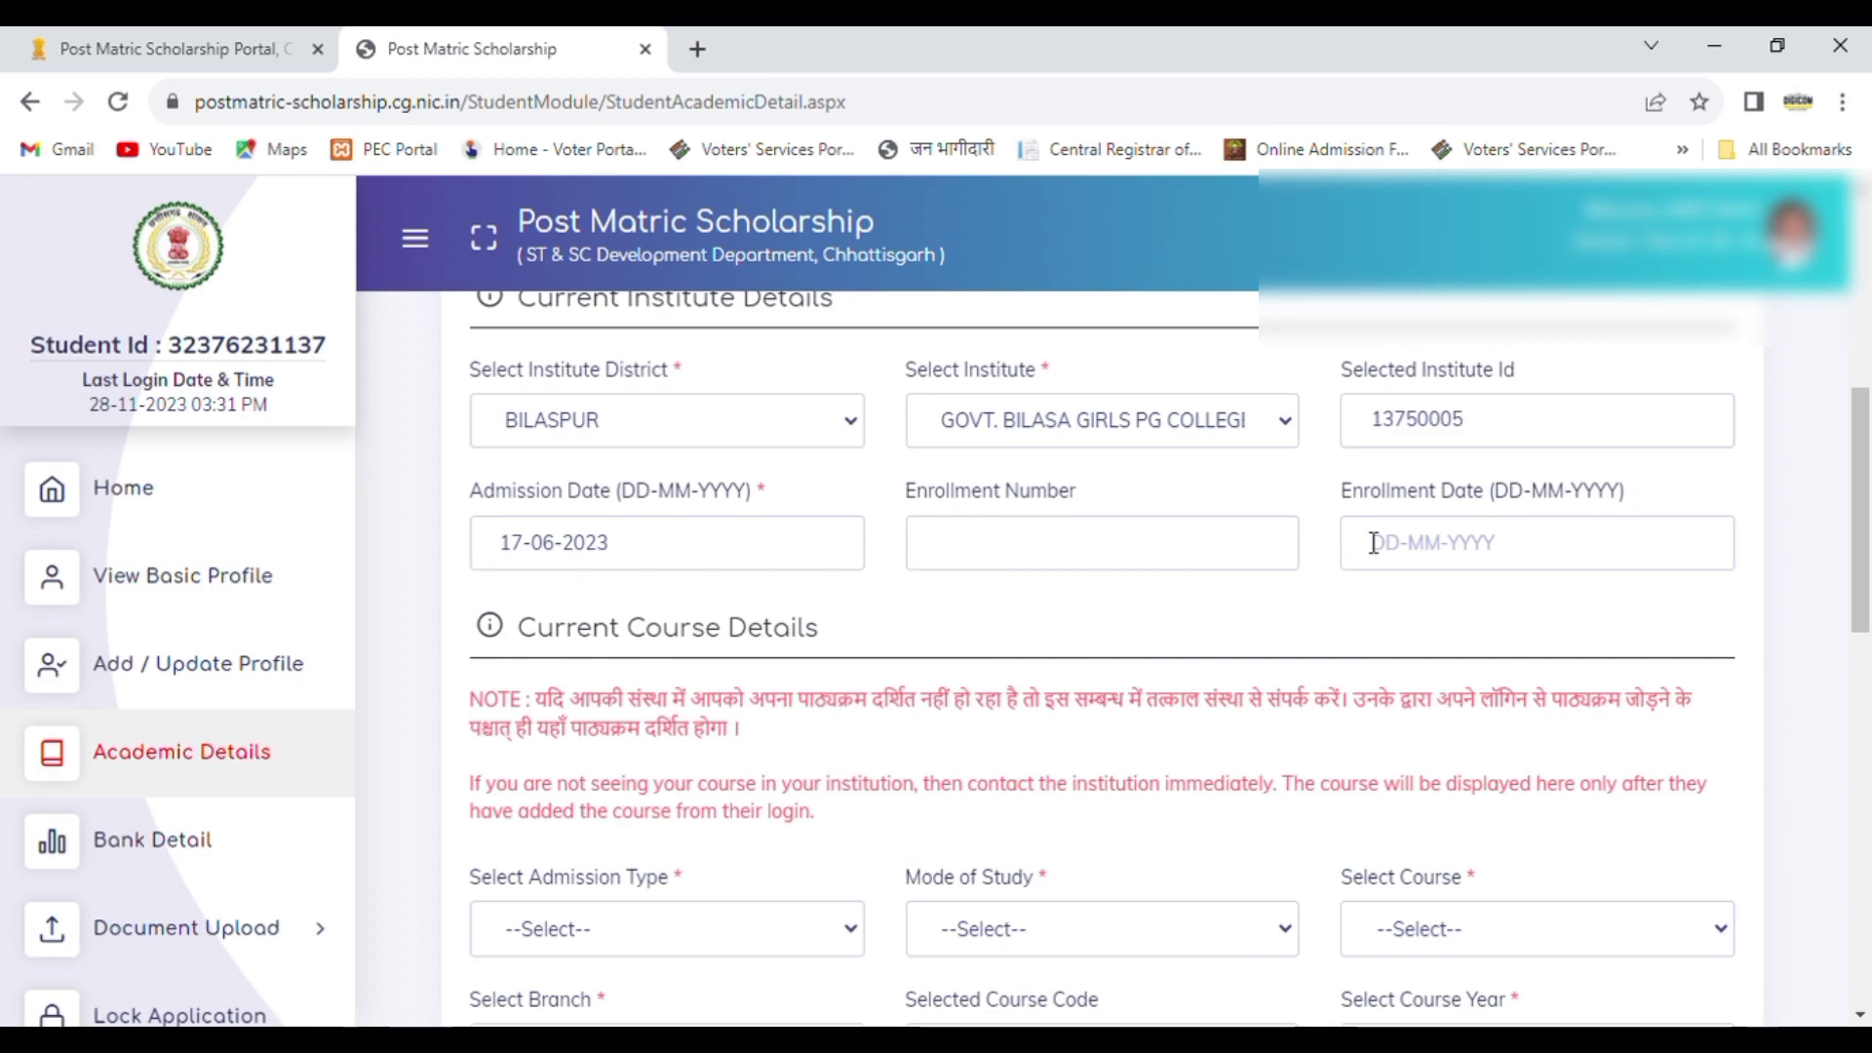
Step: Enter the student's enrollment number in the current institute details
left_click(971, 560)
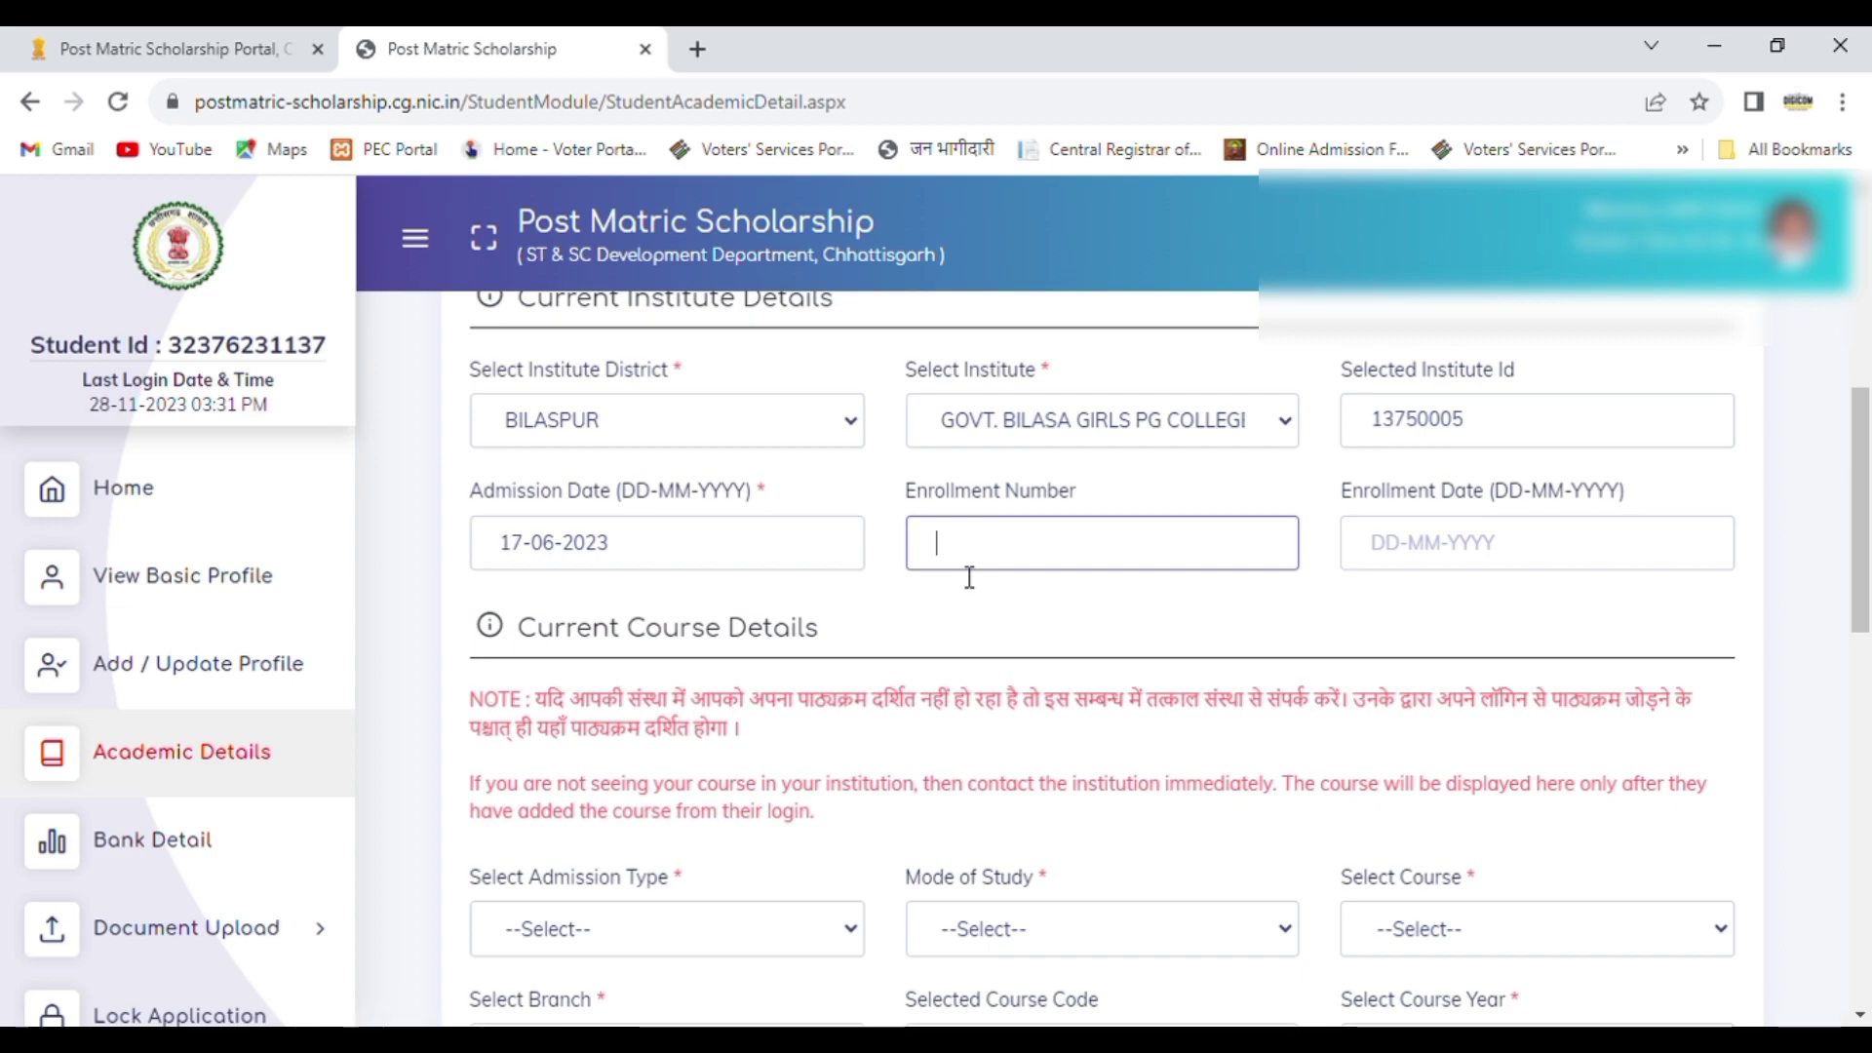
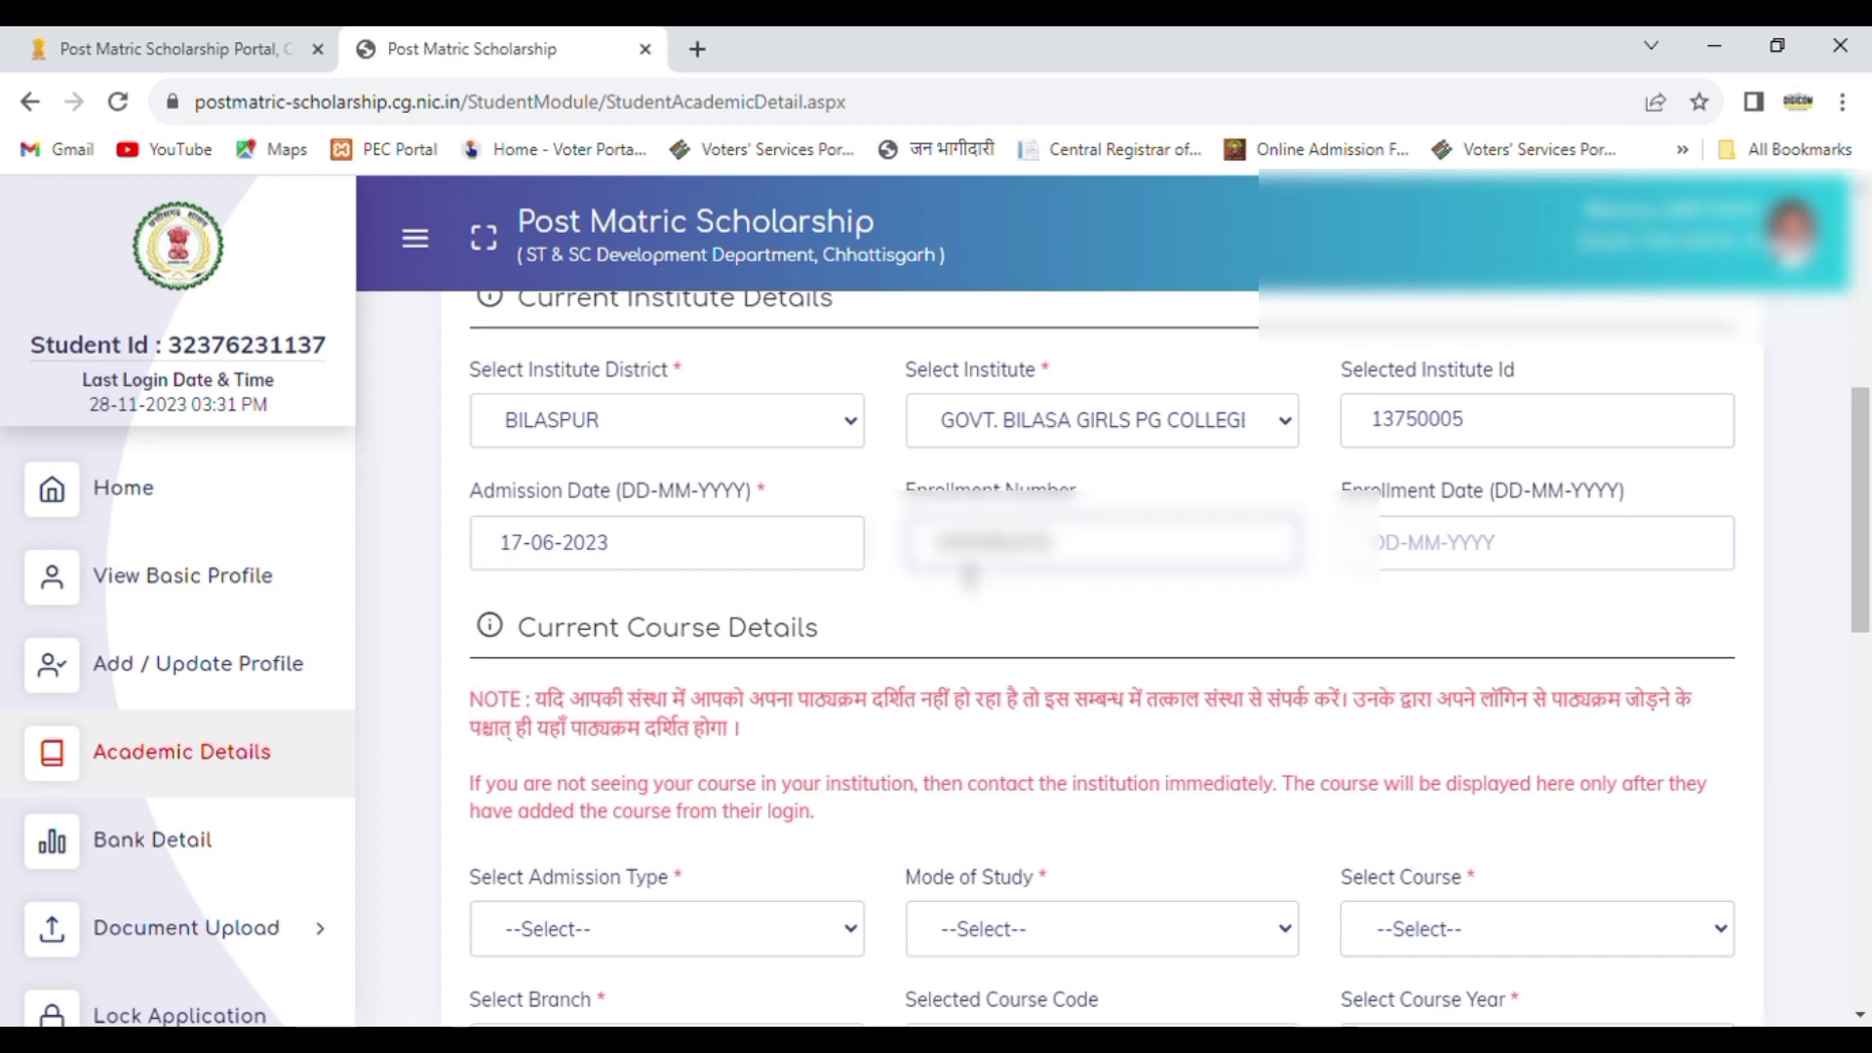
Step: Set the enrollment date in the current institute details to 17-06-2023
left_click(1421, 559)
type("17-06-2023")
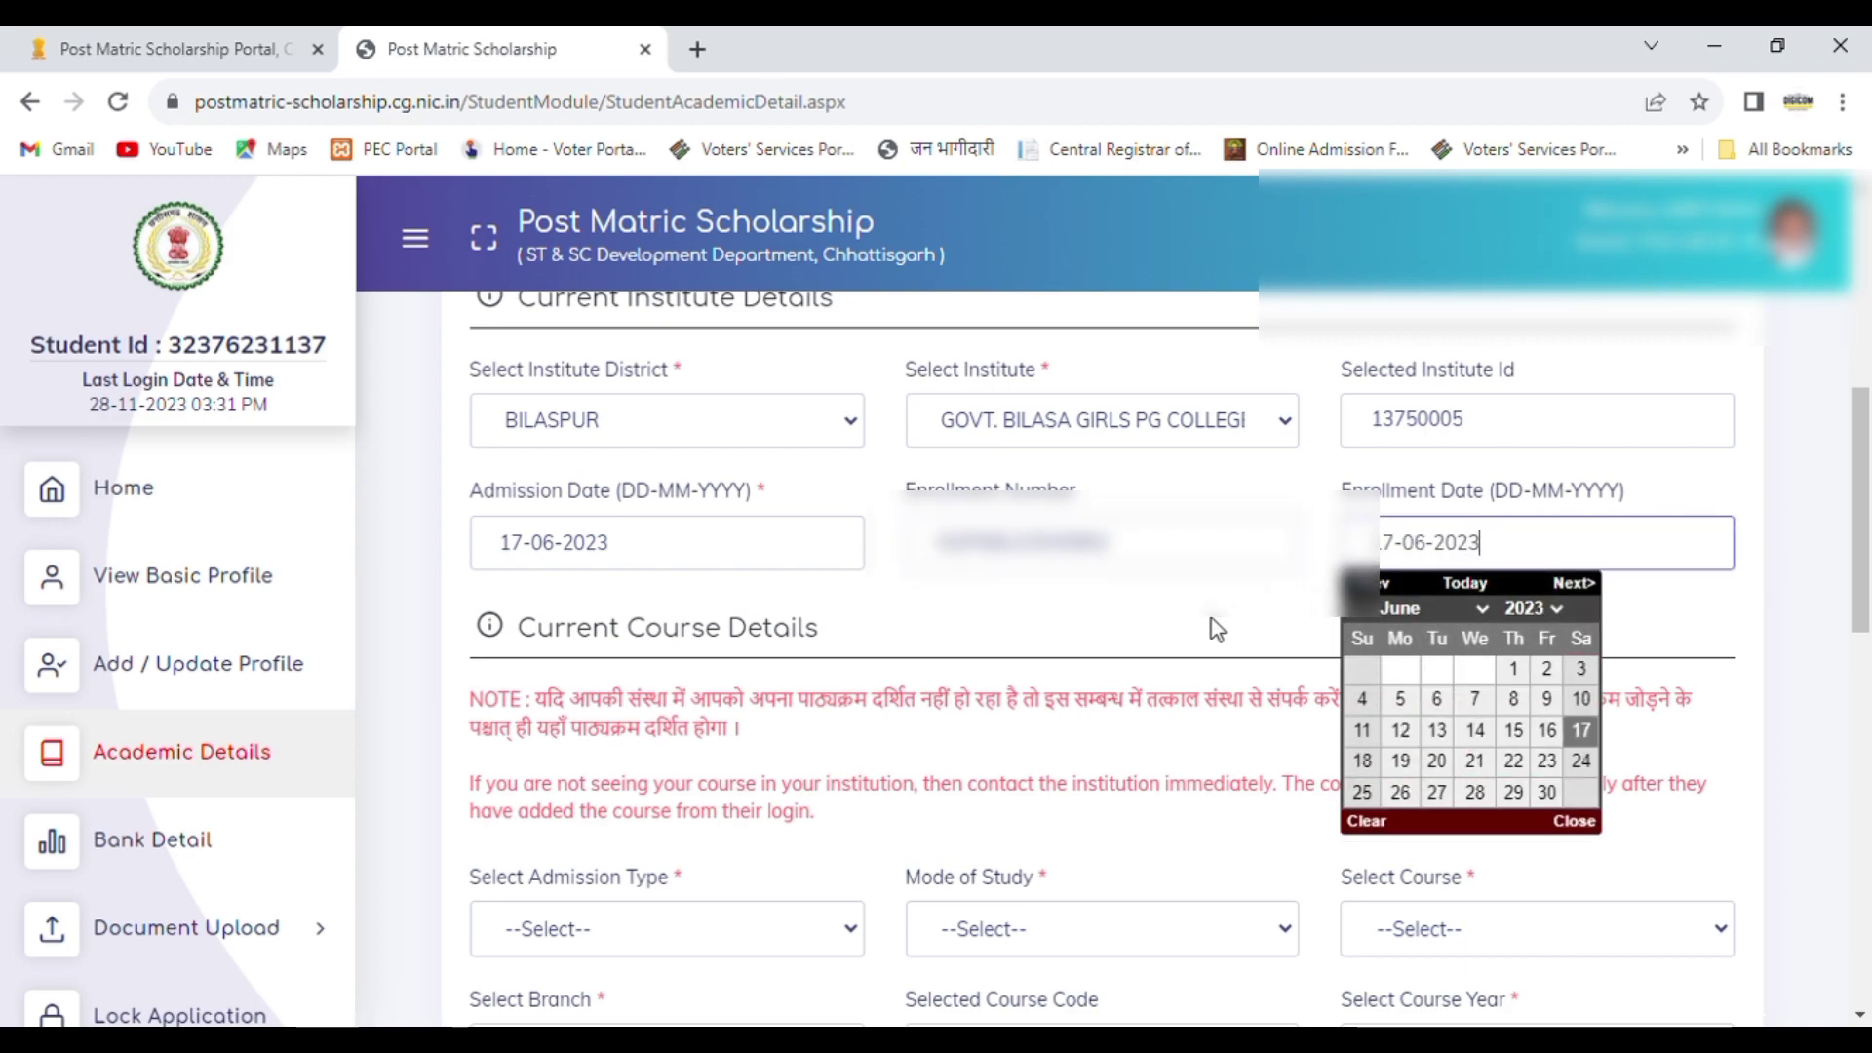
left_click(1217, 629)
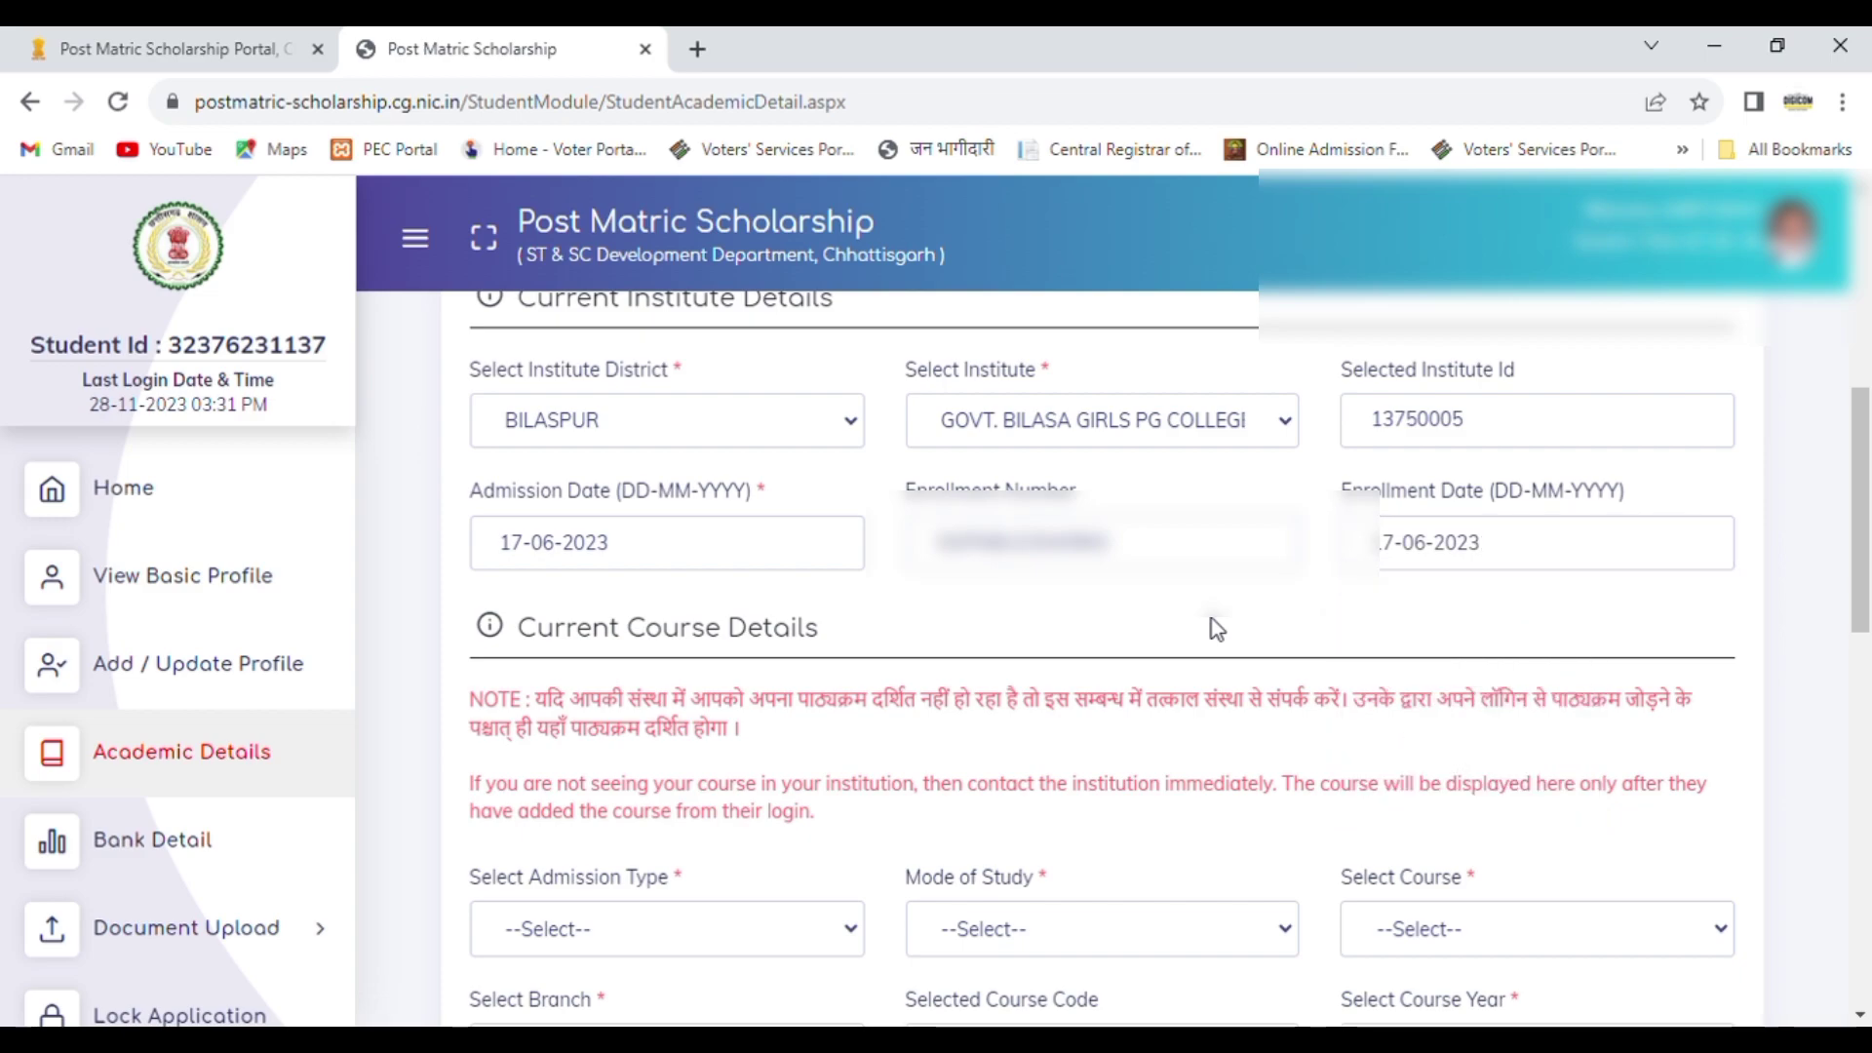
Step: Set the current course's admission type to Merit Basis and its mode of study to Regular Course
scroll(1868, 589, "down", 3)
left_click_drag(1868, 589, 1868, 673)
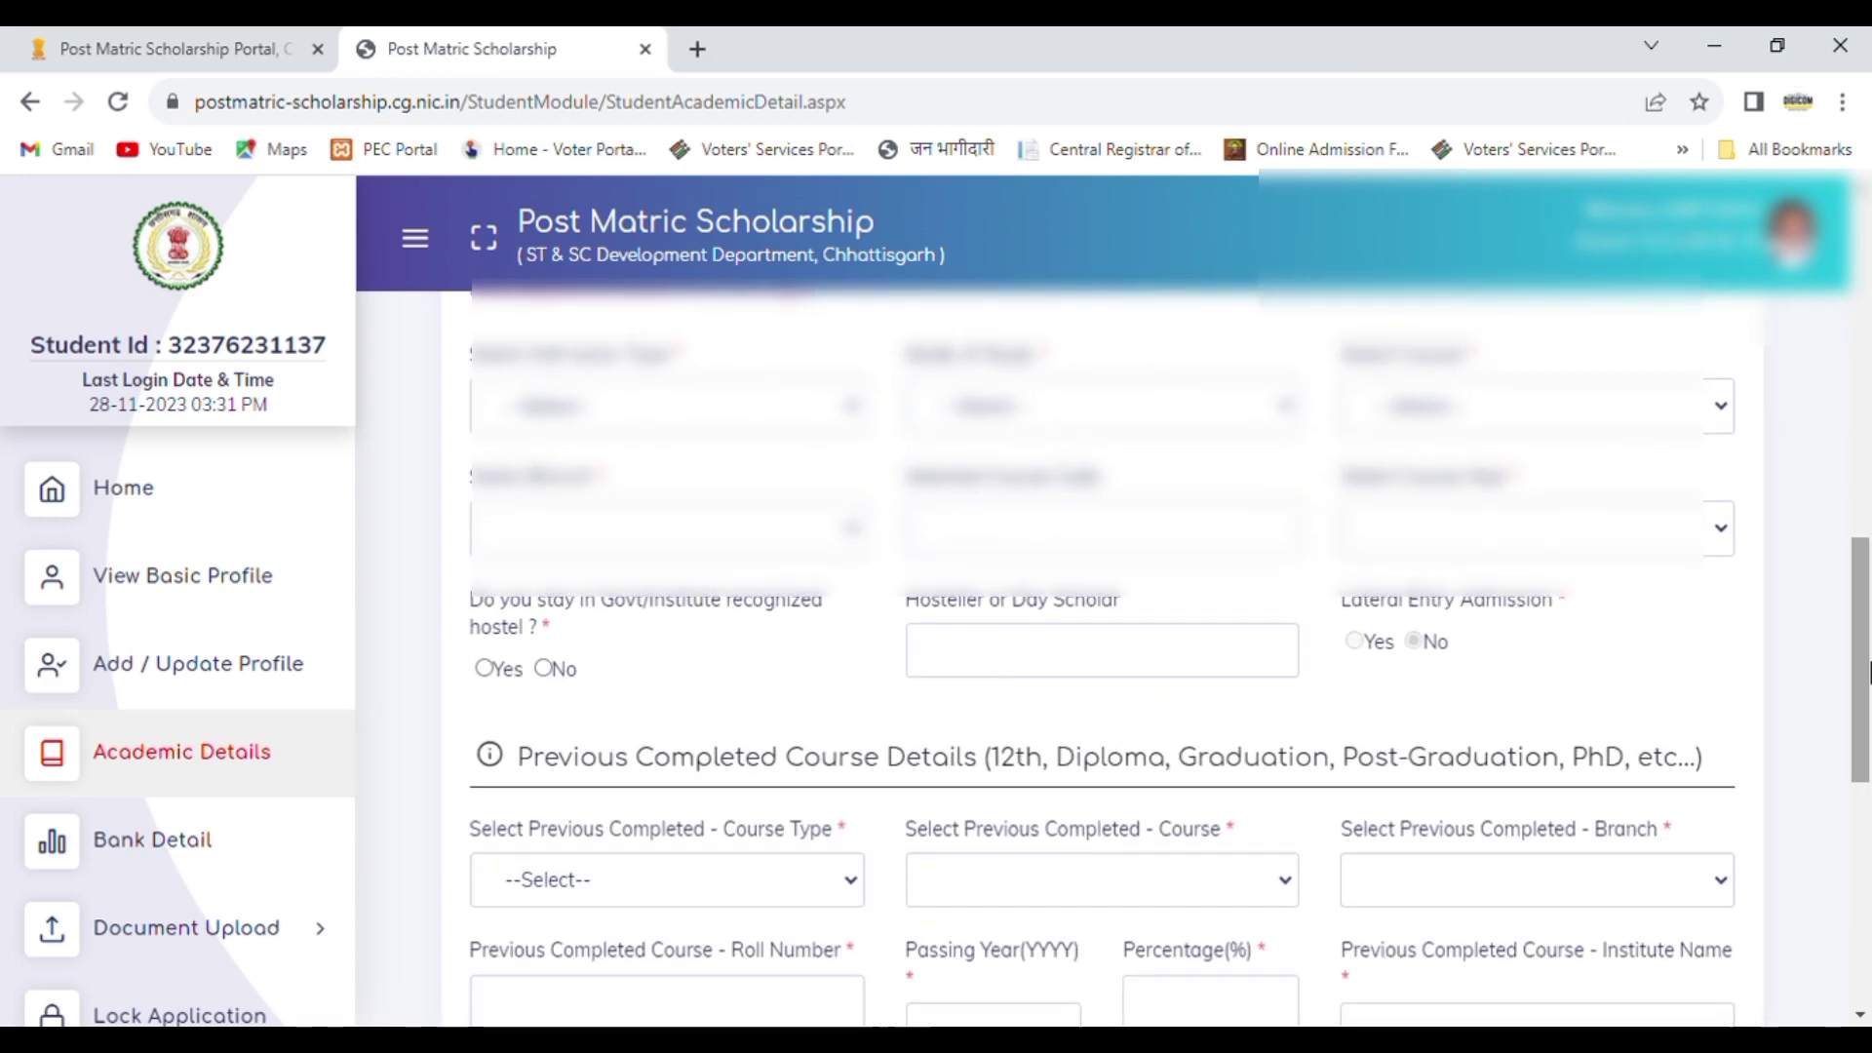
left_click(681, 470)
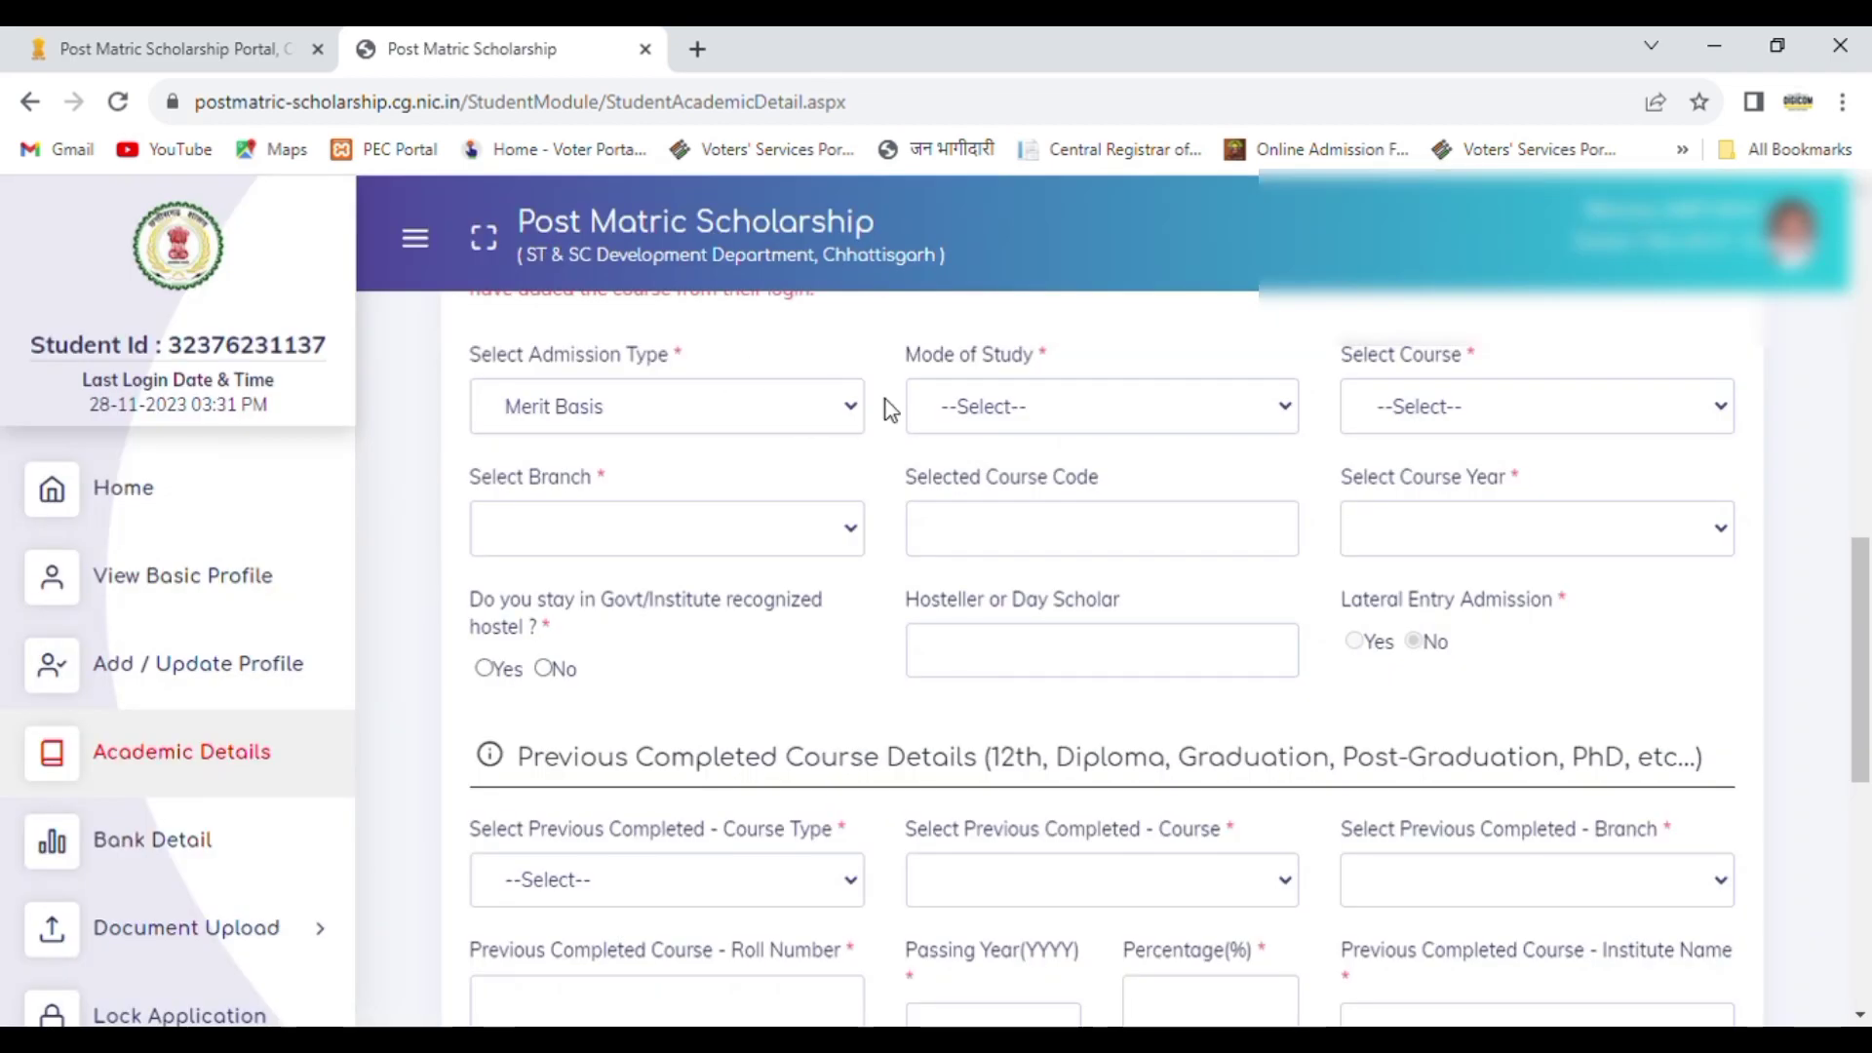
left_click(1001, 418)
left_click(1004, 472)
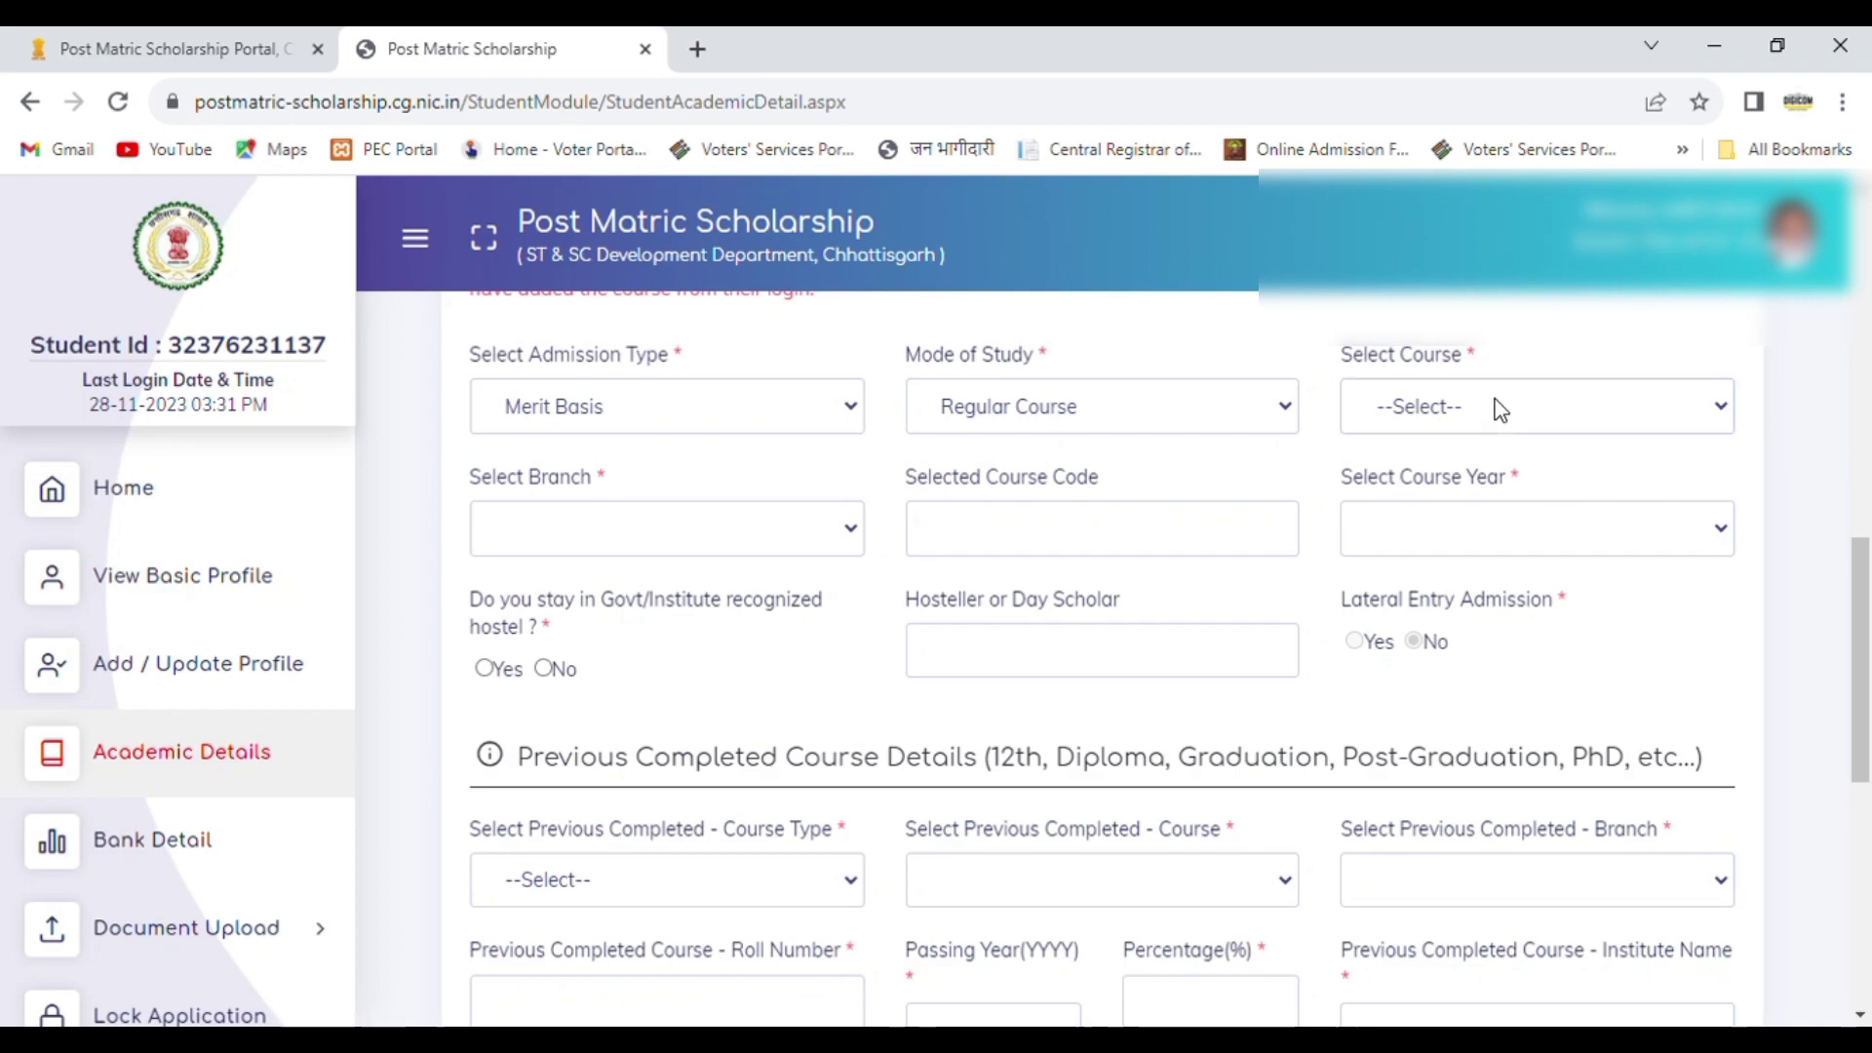
Step: Select B. Sc. as the course in the current course details
key("Down")
key("Down")
key("Down")
key("Return")
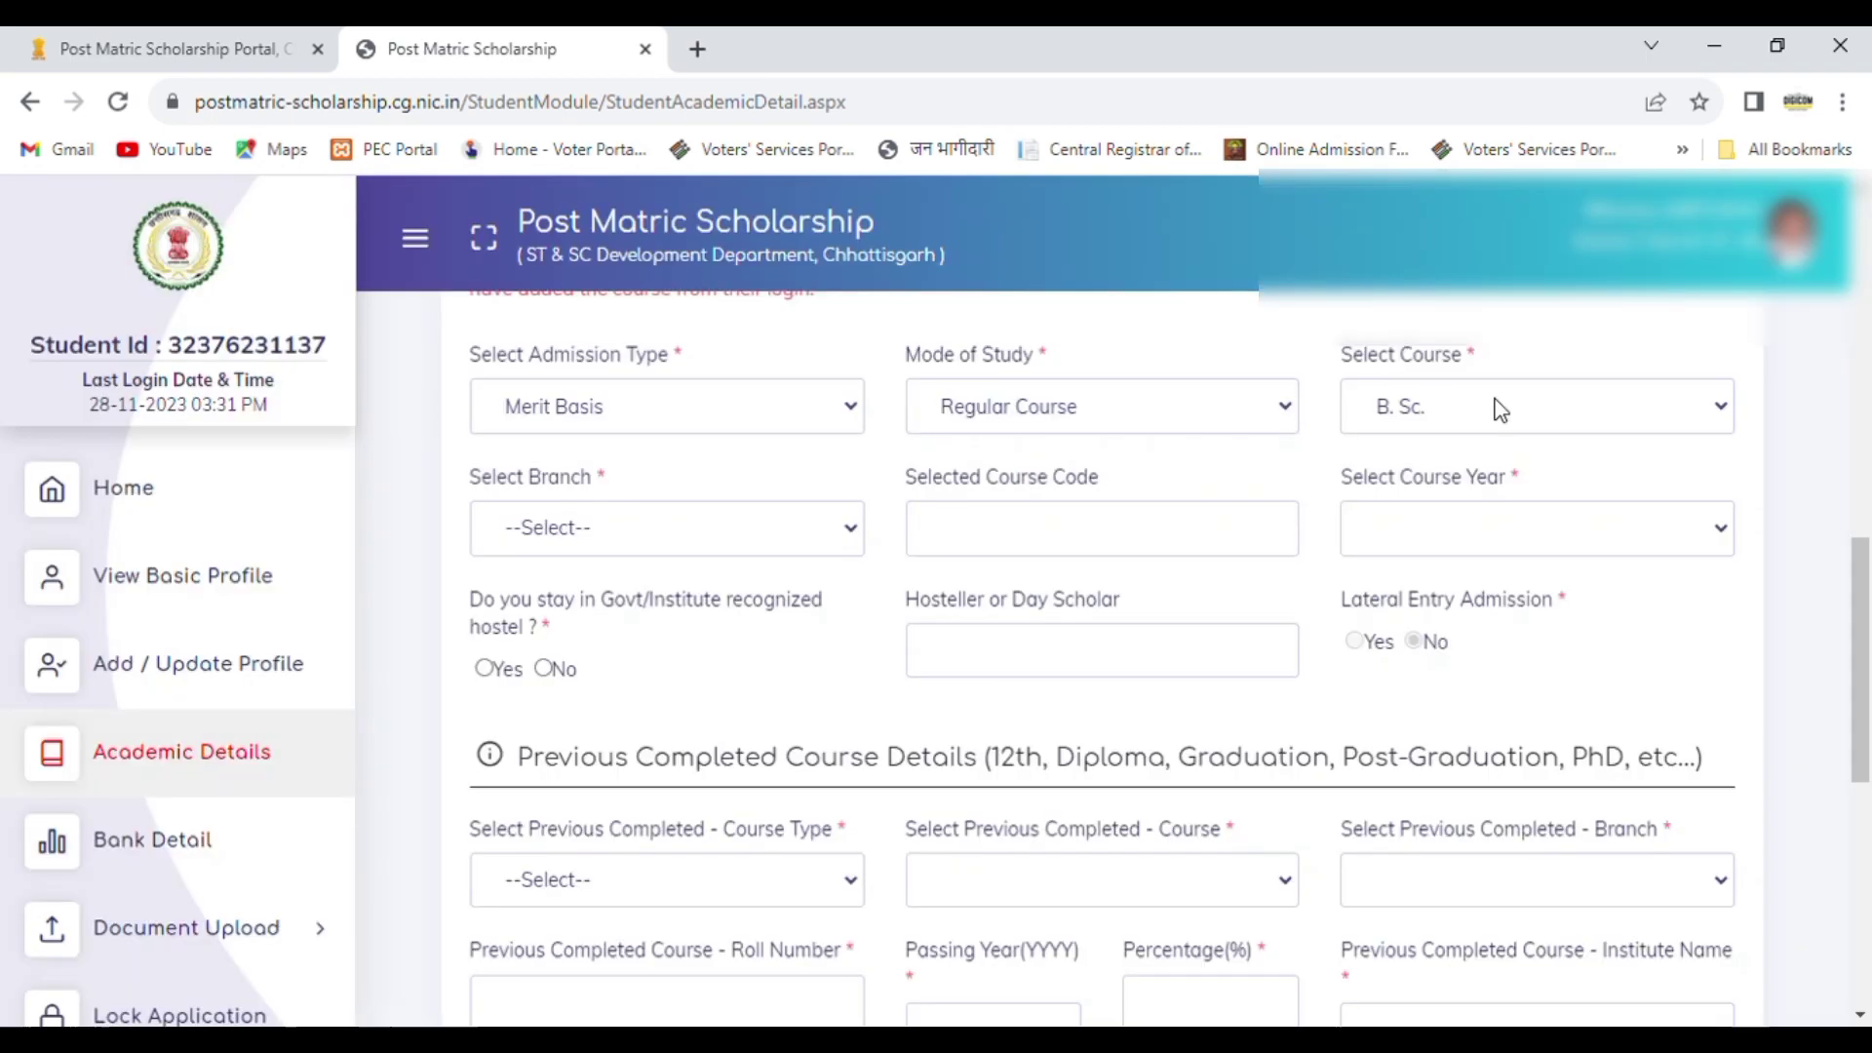
Step: Select Science (Course Duration- 3 Year) as the branch in the current course details
left_click(724, 557)
key("Down")
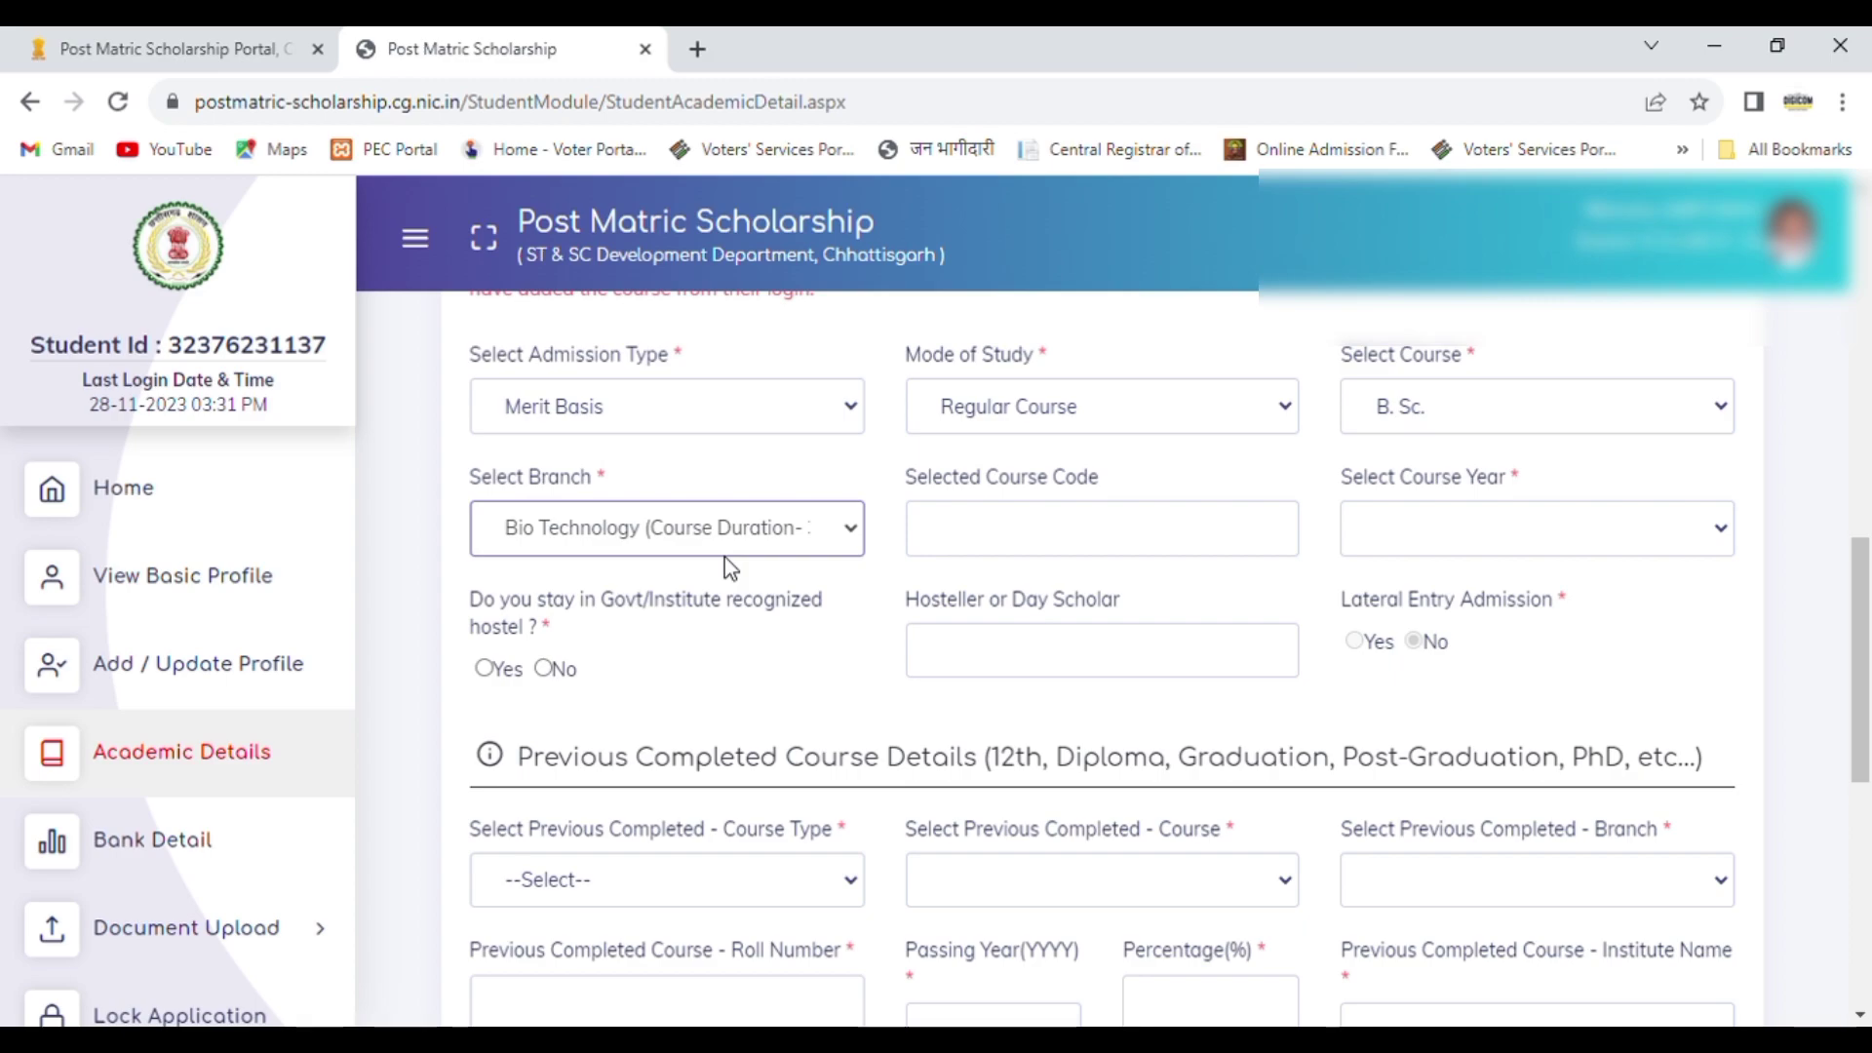
key("Down")
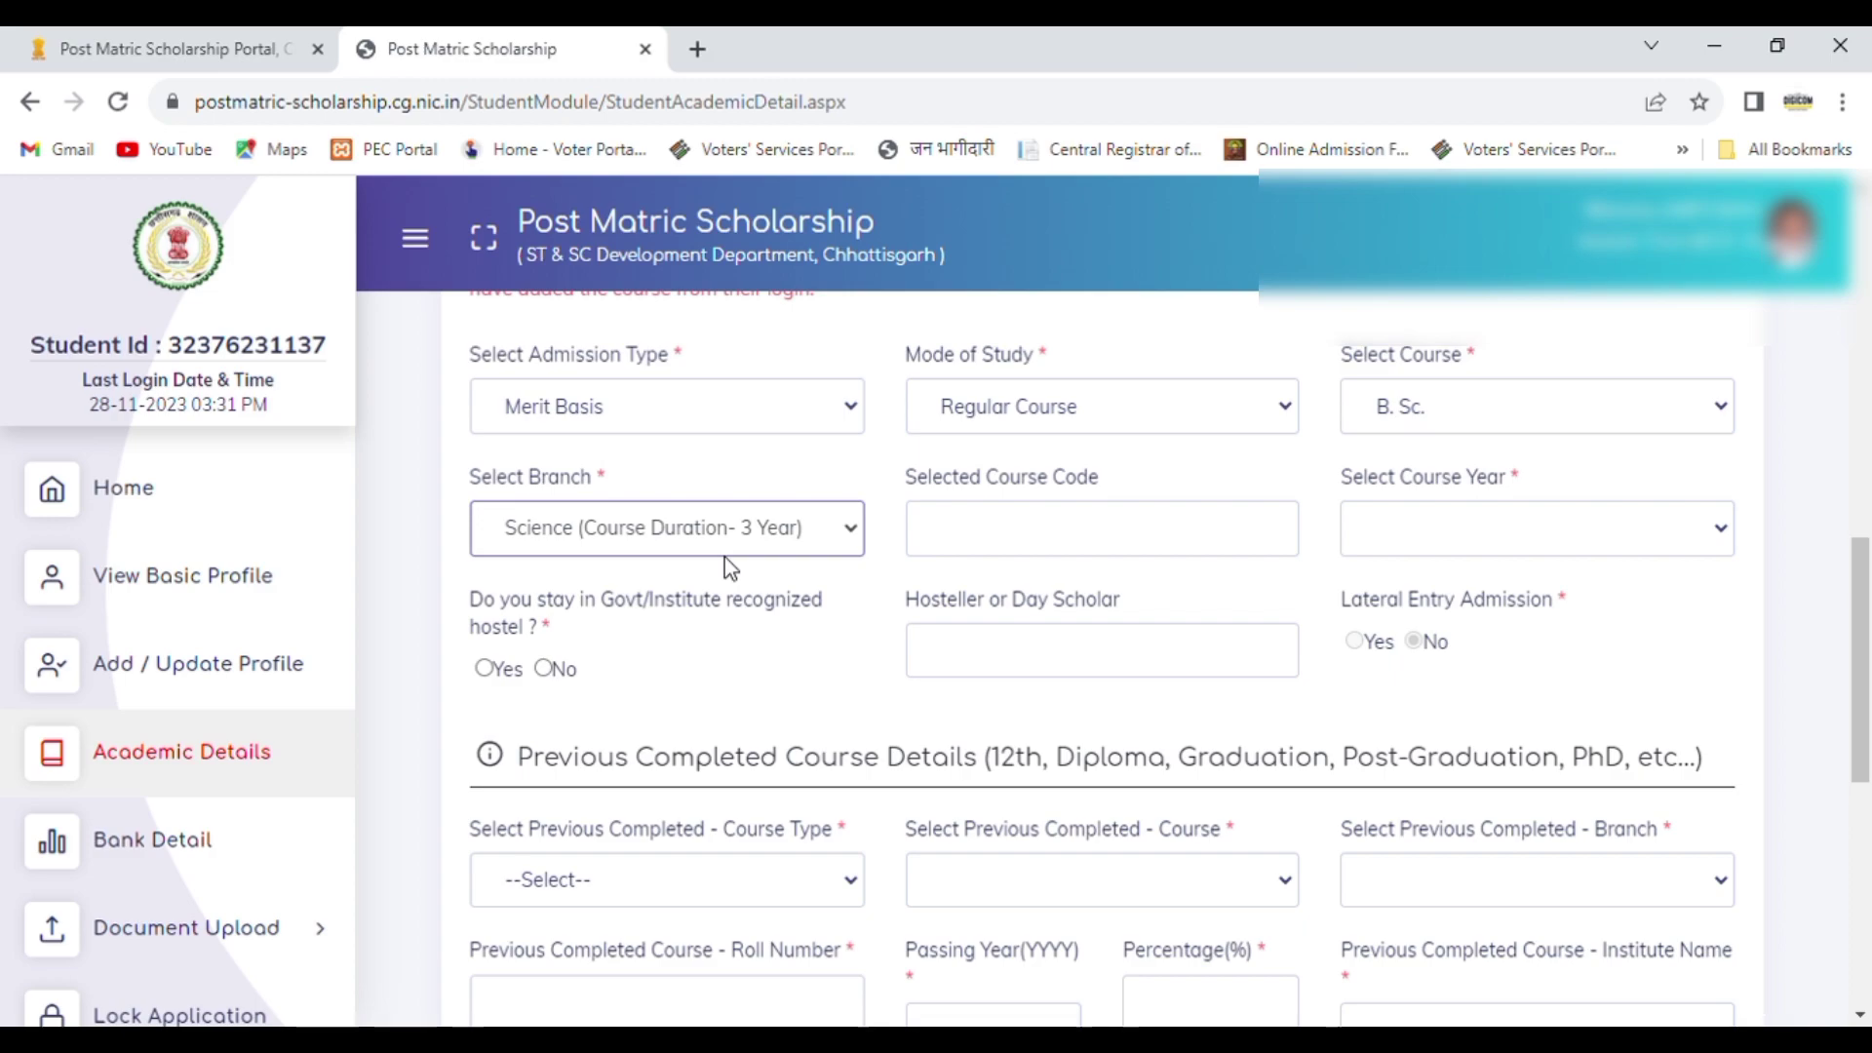
key("Up")
key("Up")
key("Up")
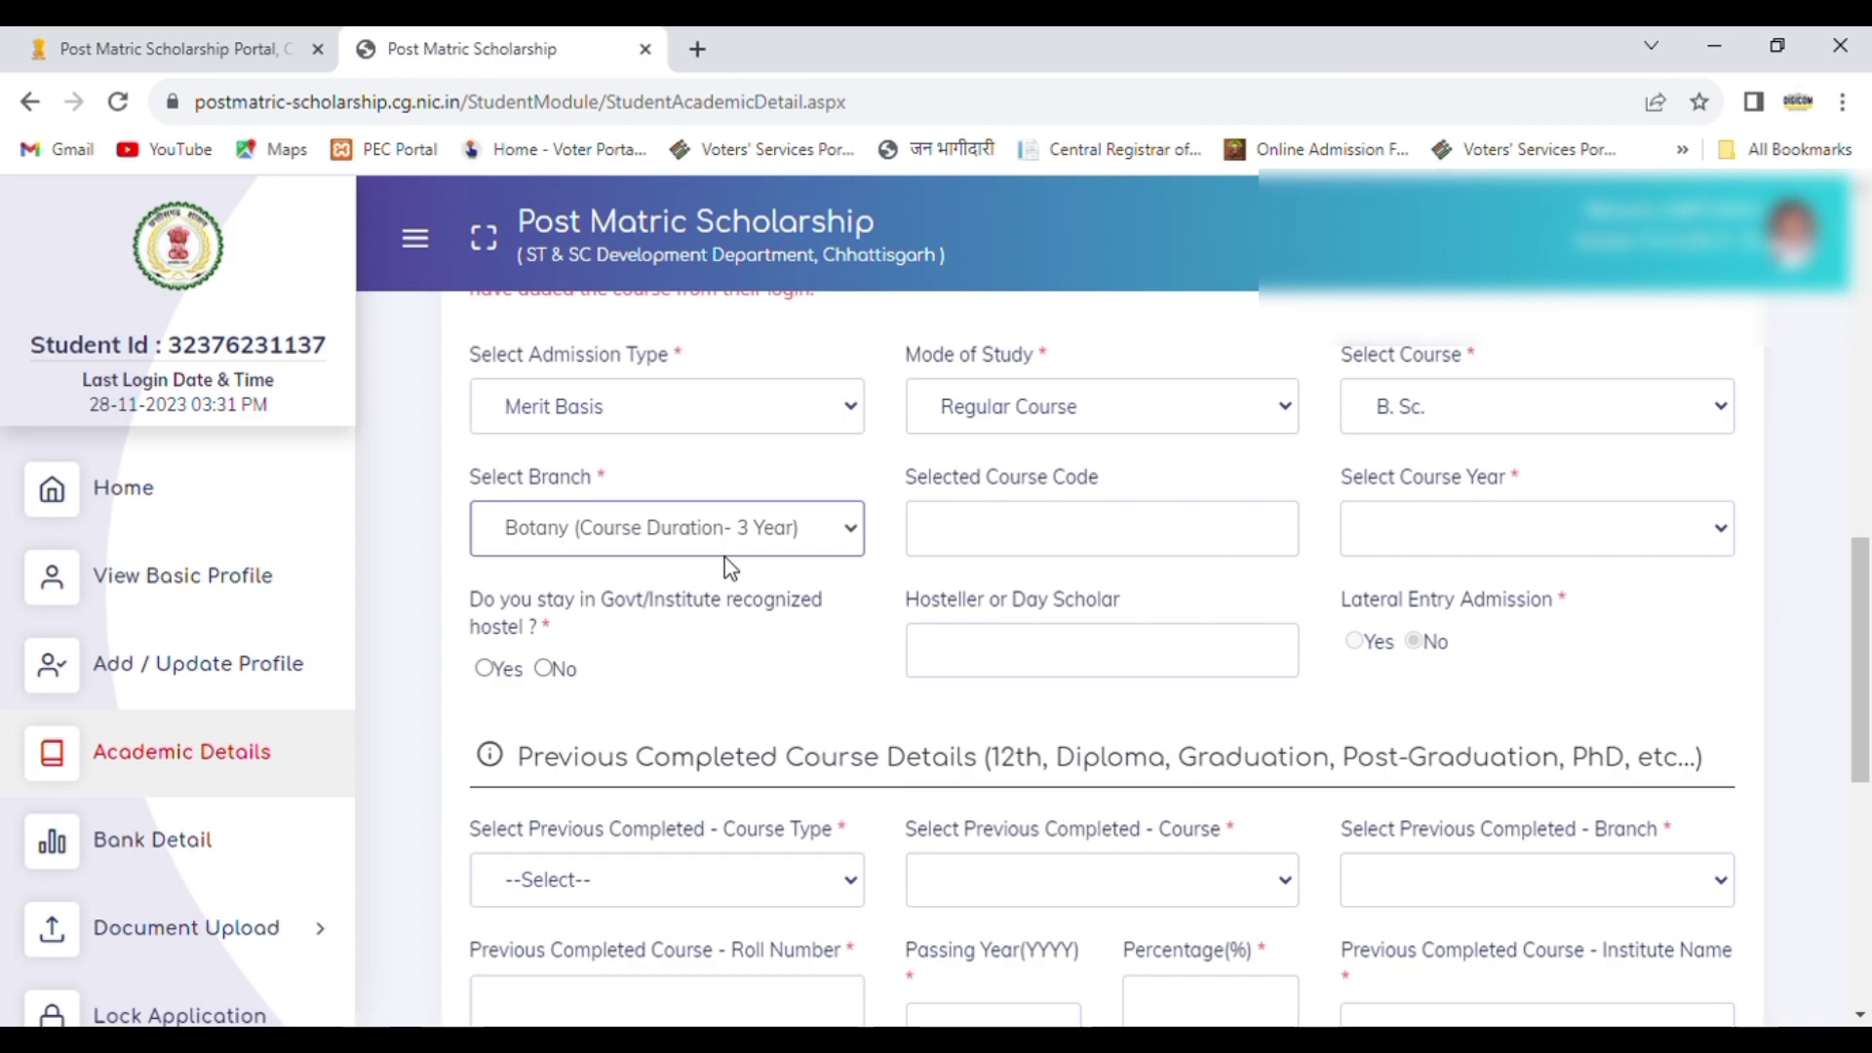
key("Up")
key("Up")
key("Up")
key("Up")
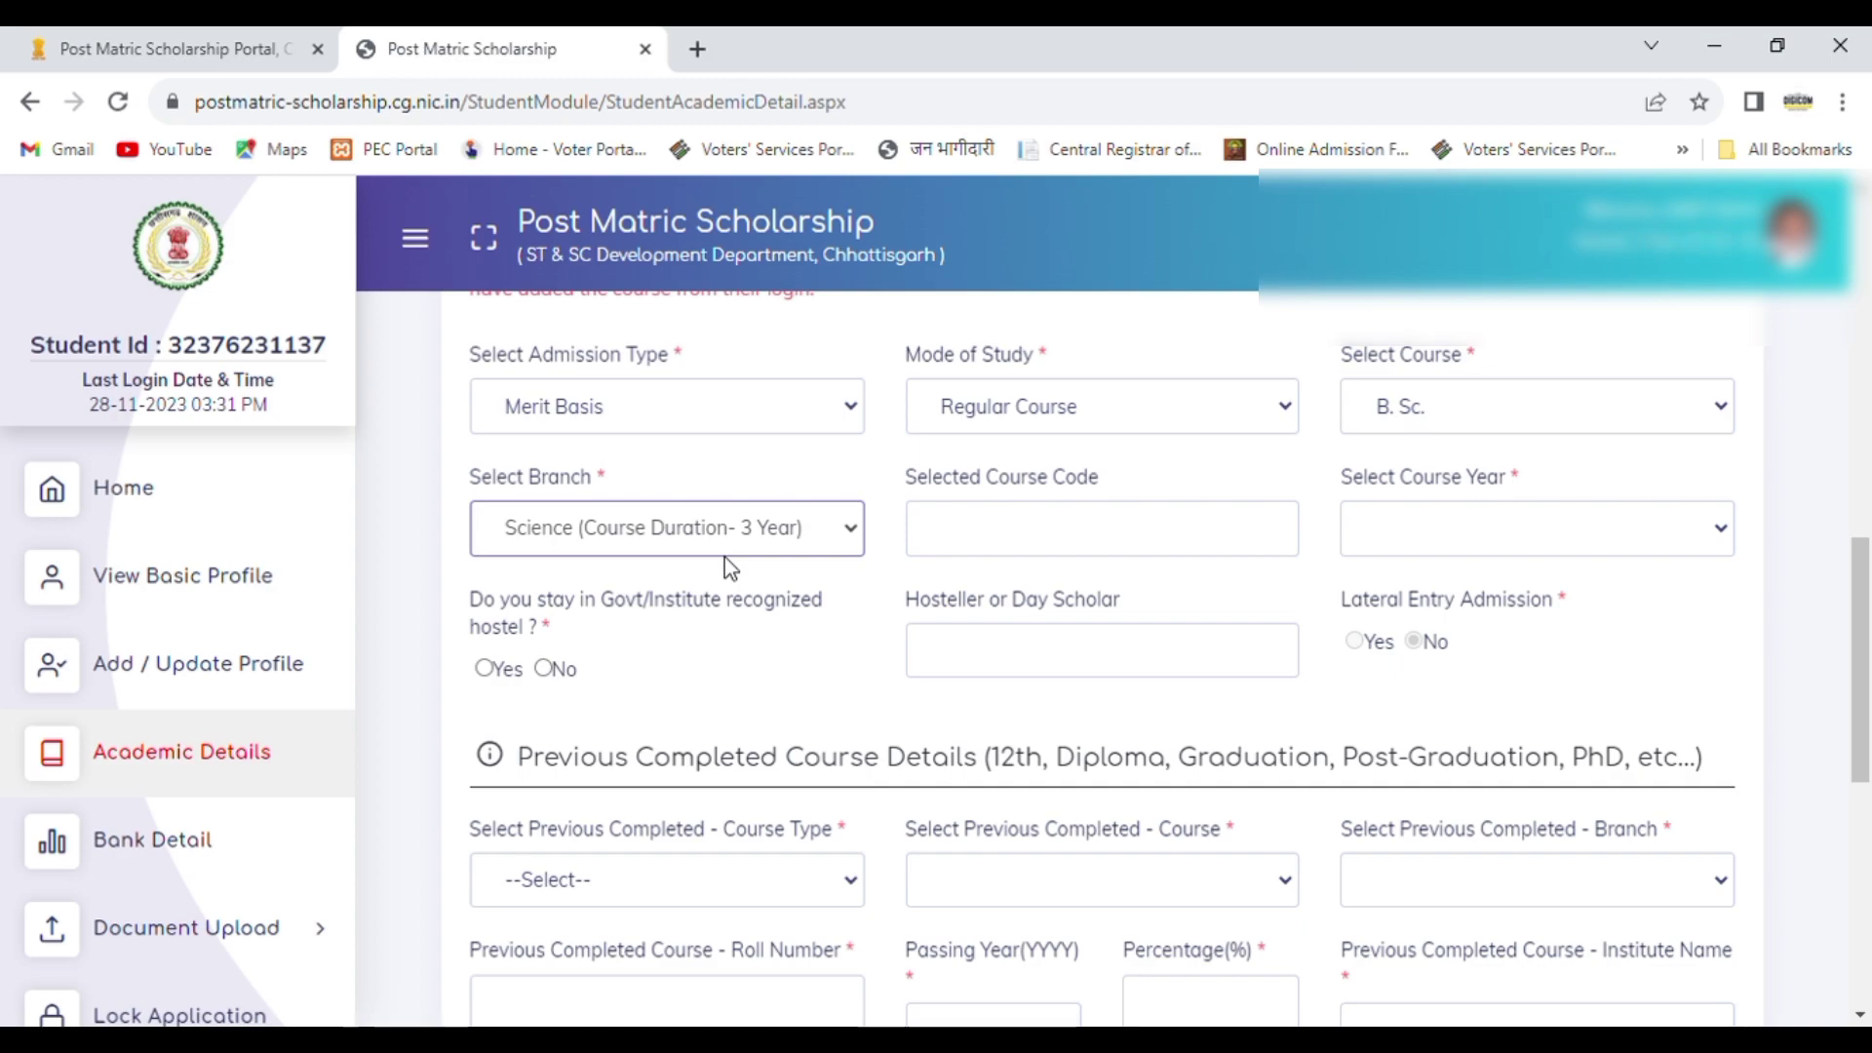
key("Return")
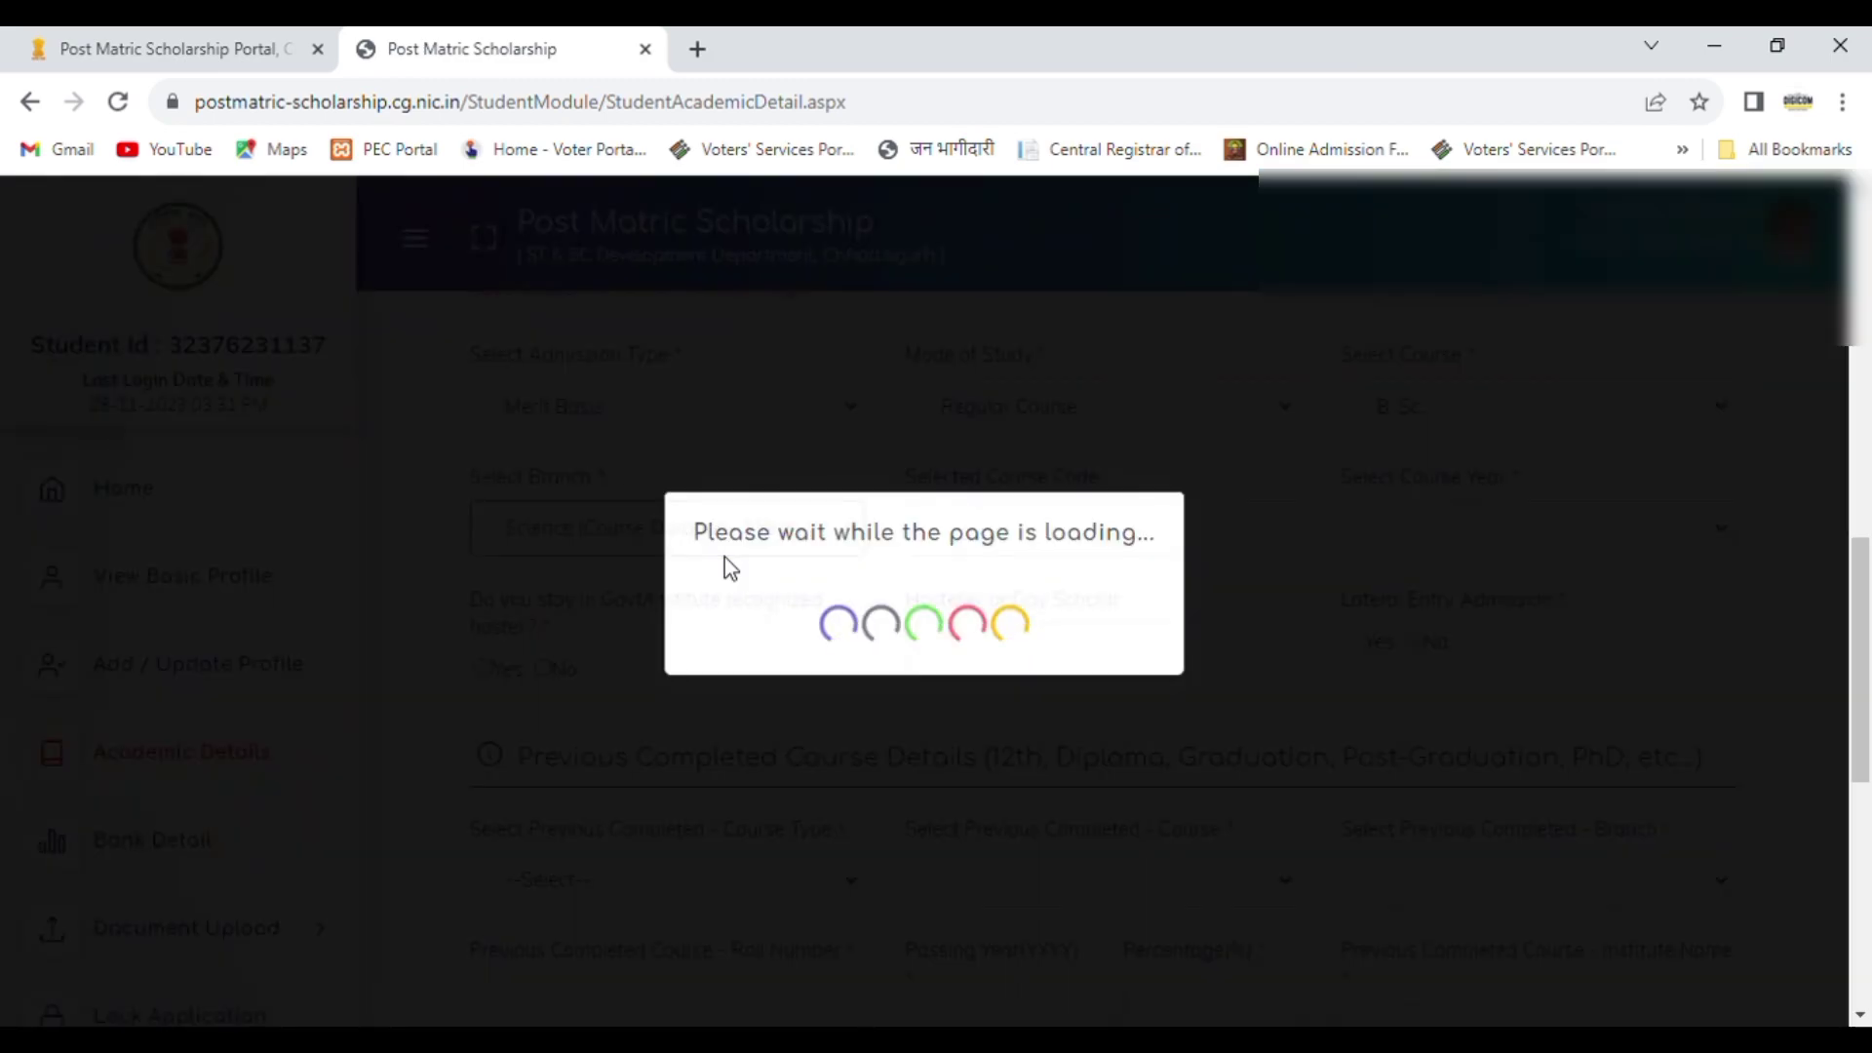
Step: Set the current course year to 1st Year and answer No to staying in a Govt/Institute recognized hostel
left_click(1557, 522)
key("Down")
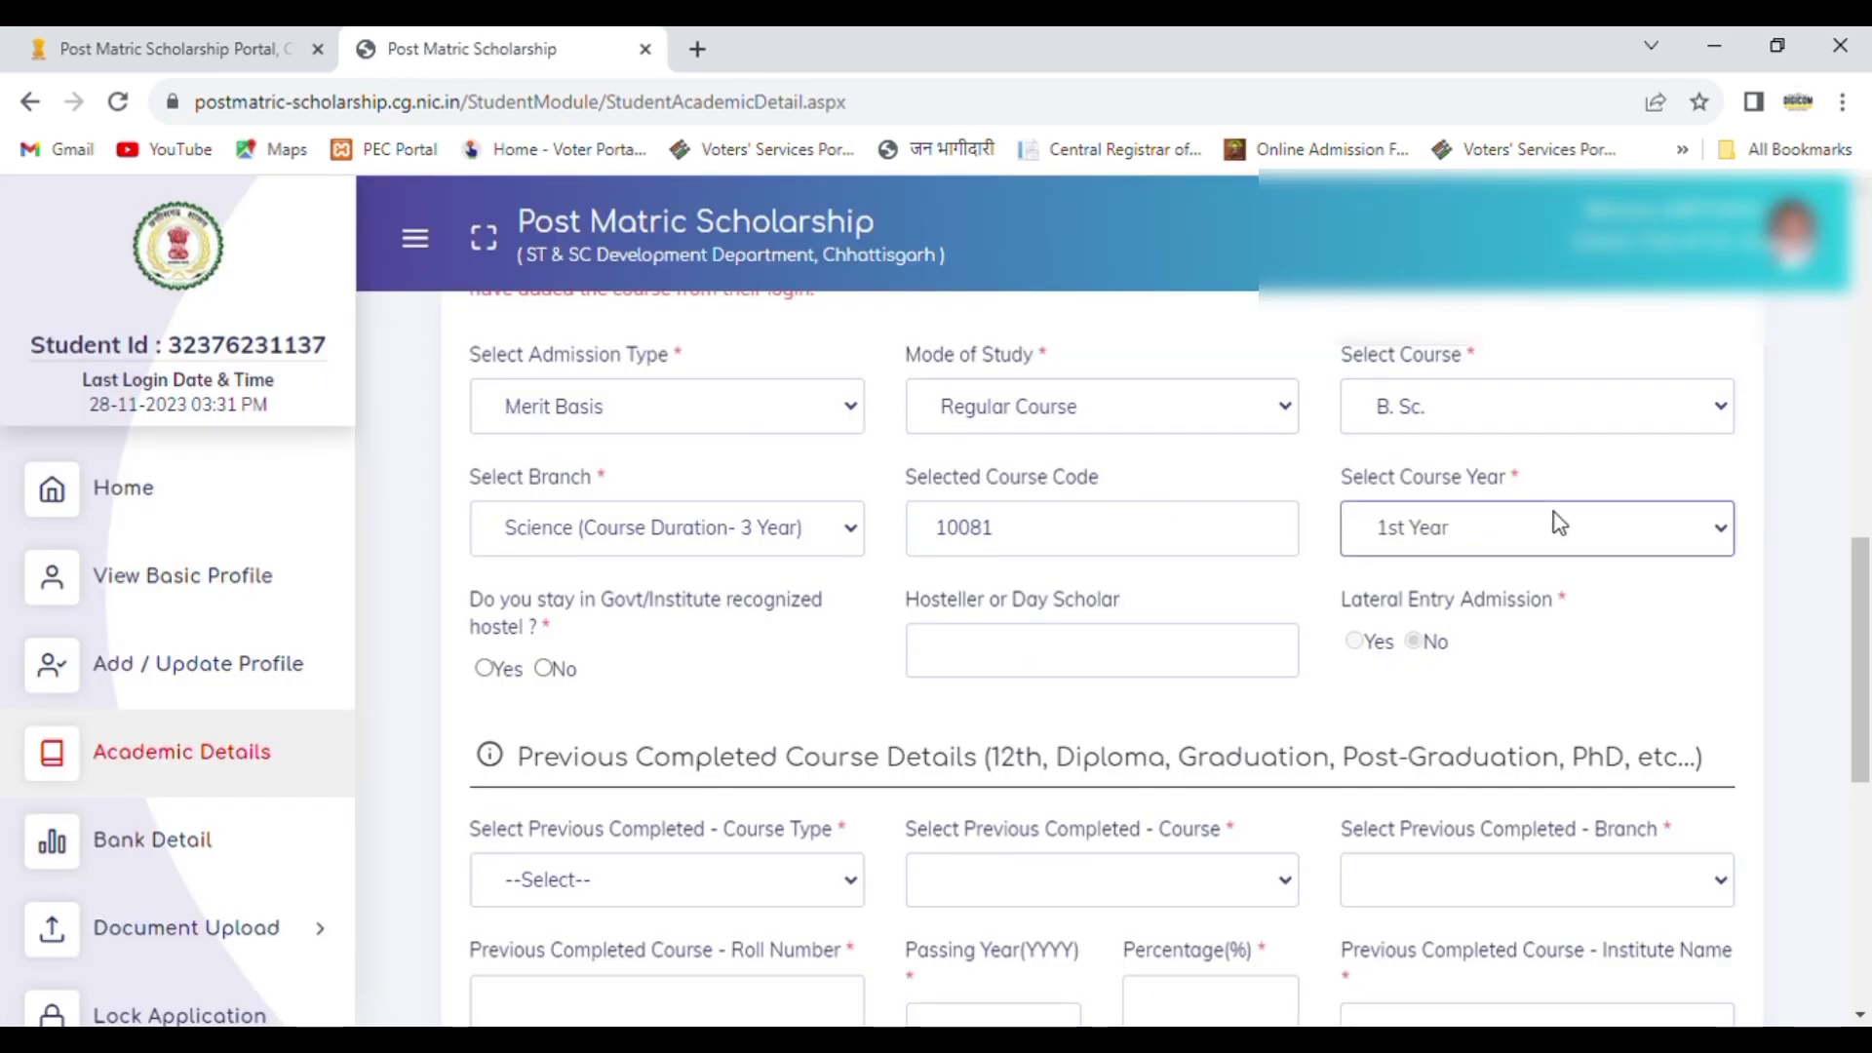
key("Return")
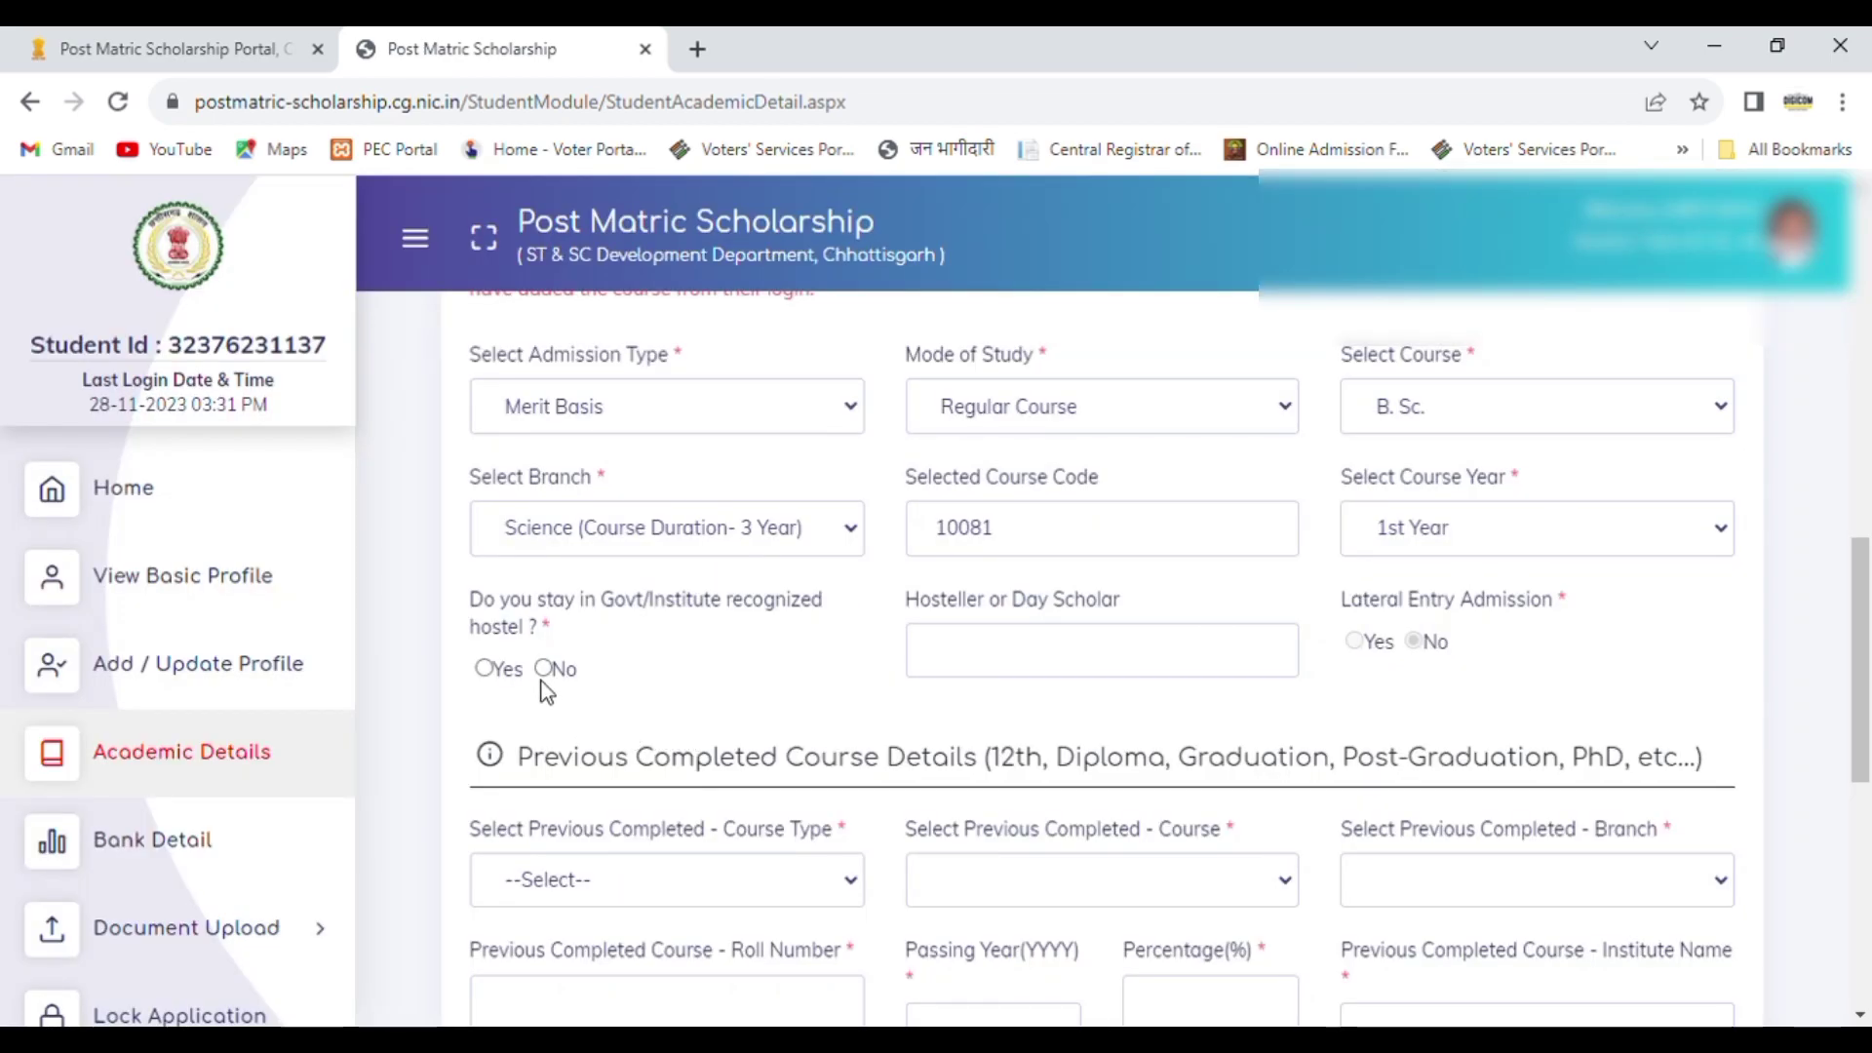
left_click(544, 672)
Step: Set the previous completed course to type School Education Courses, course SS (Plus 2) / 12th and branch Science
left_click_drag(1865, 646, 1868, 762)
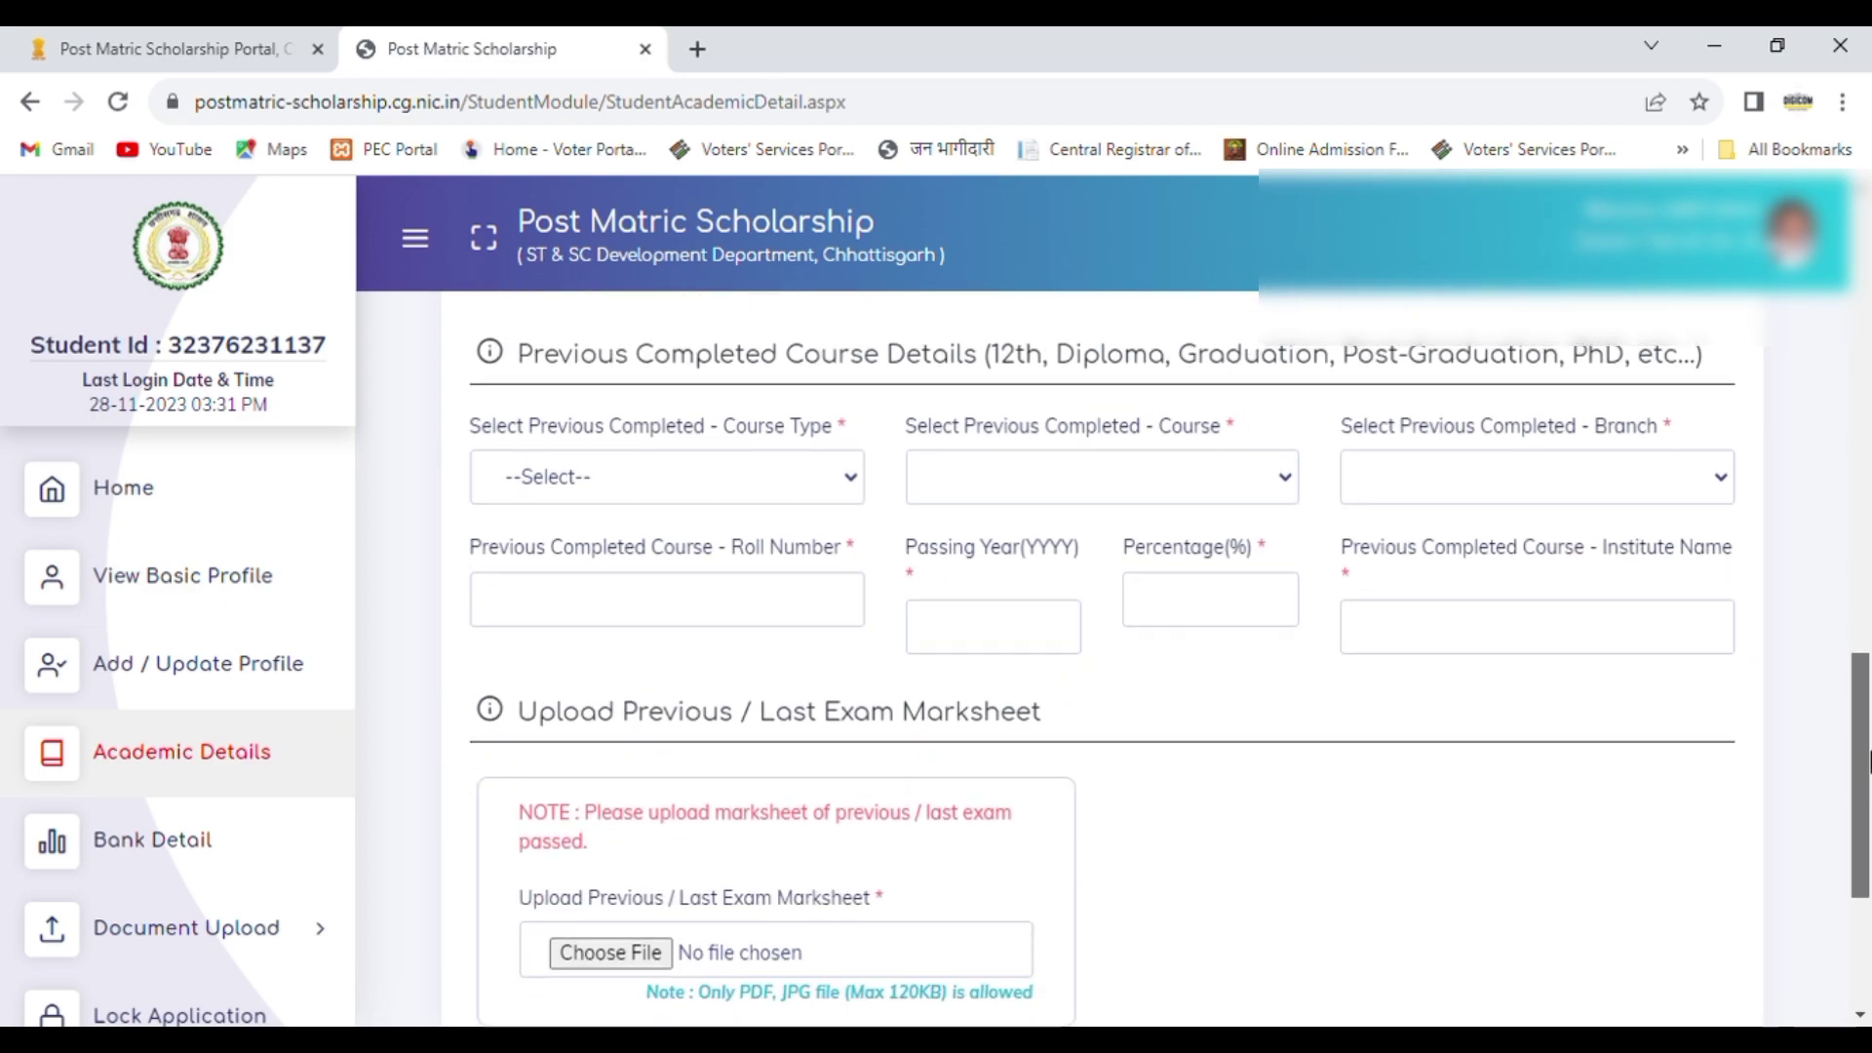
left_click(658, 480)
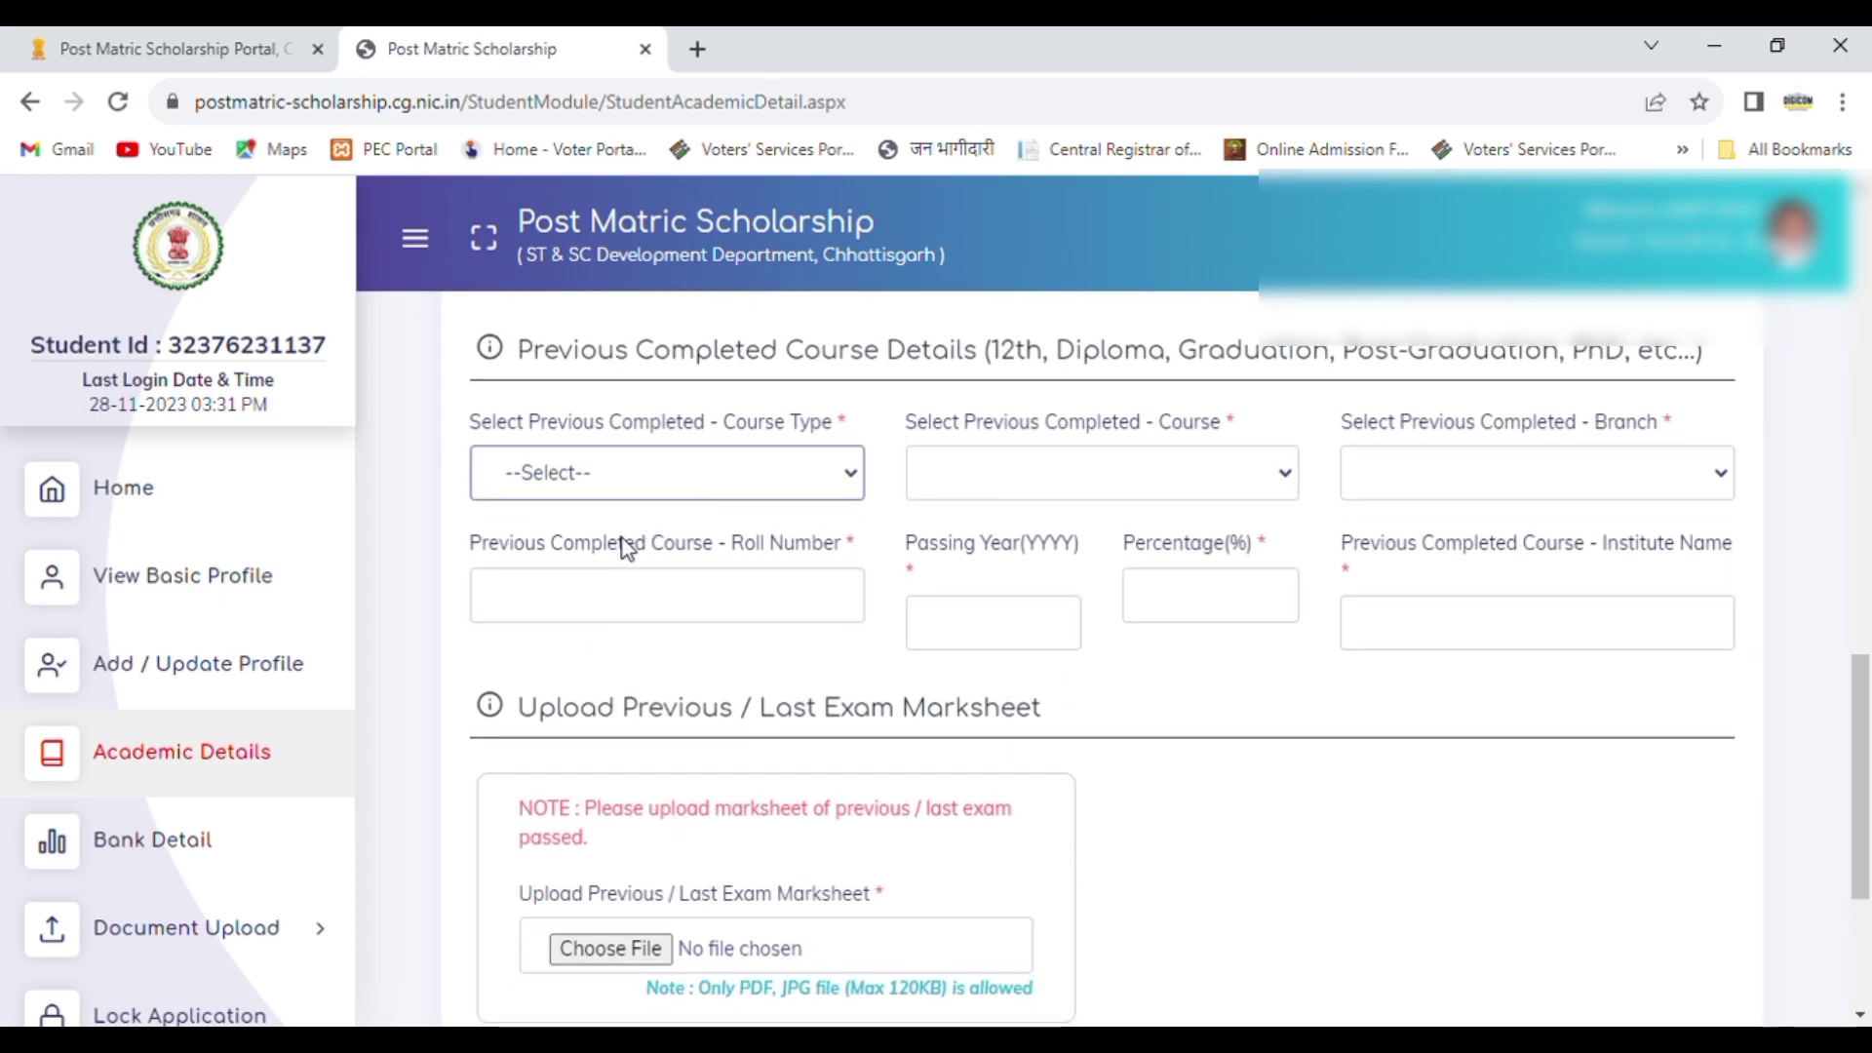
left_click(629, 544)
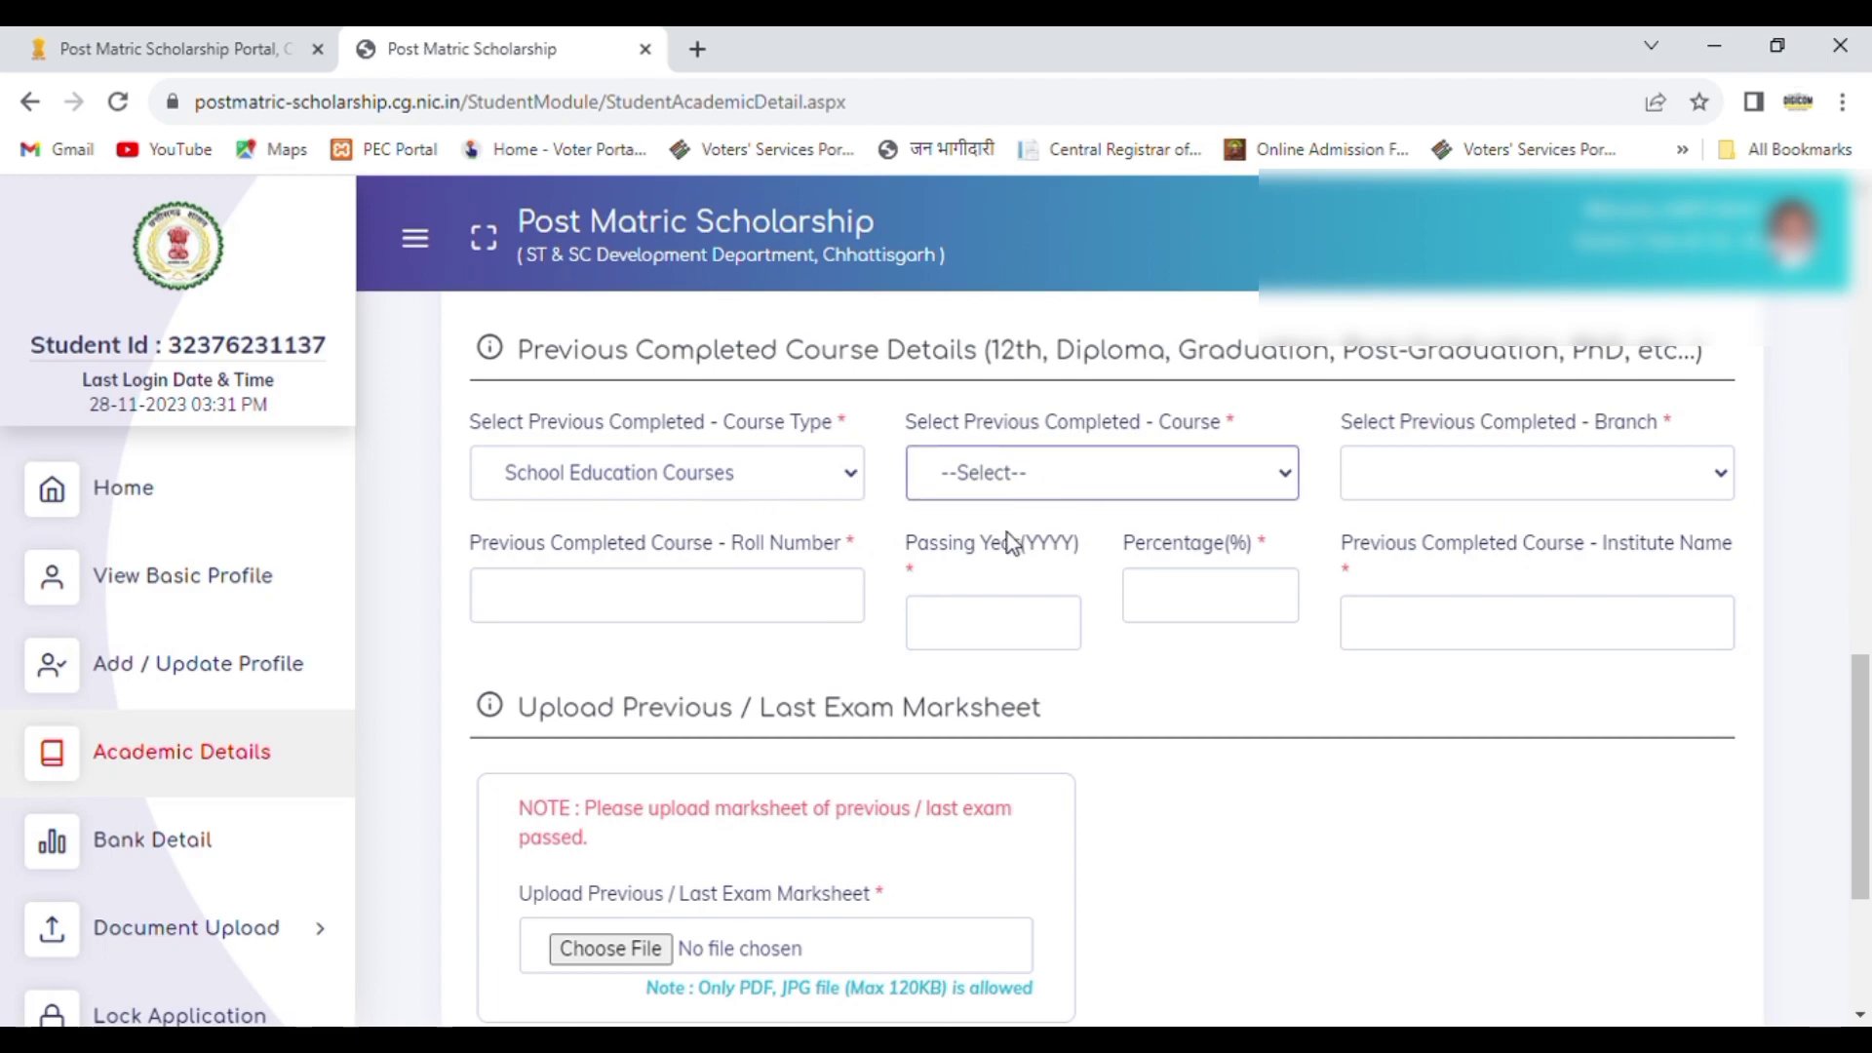
key("Down")
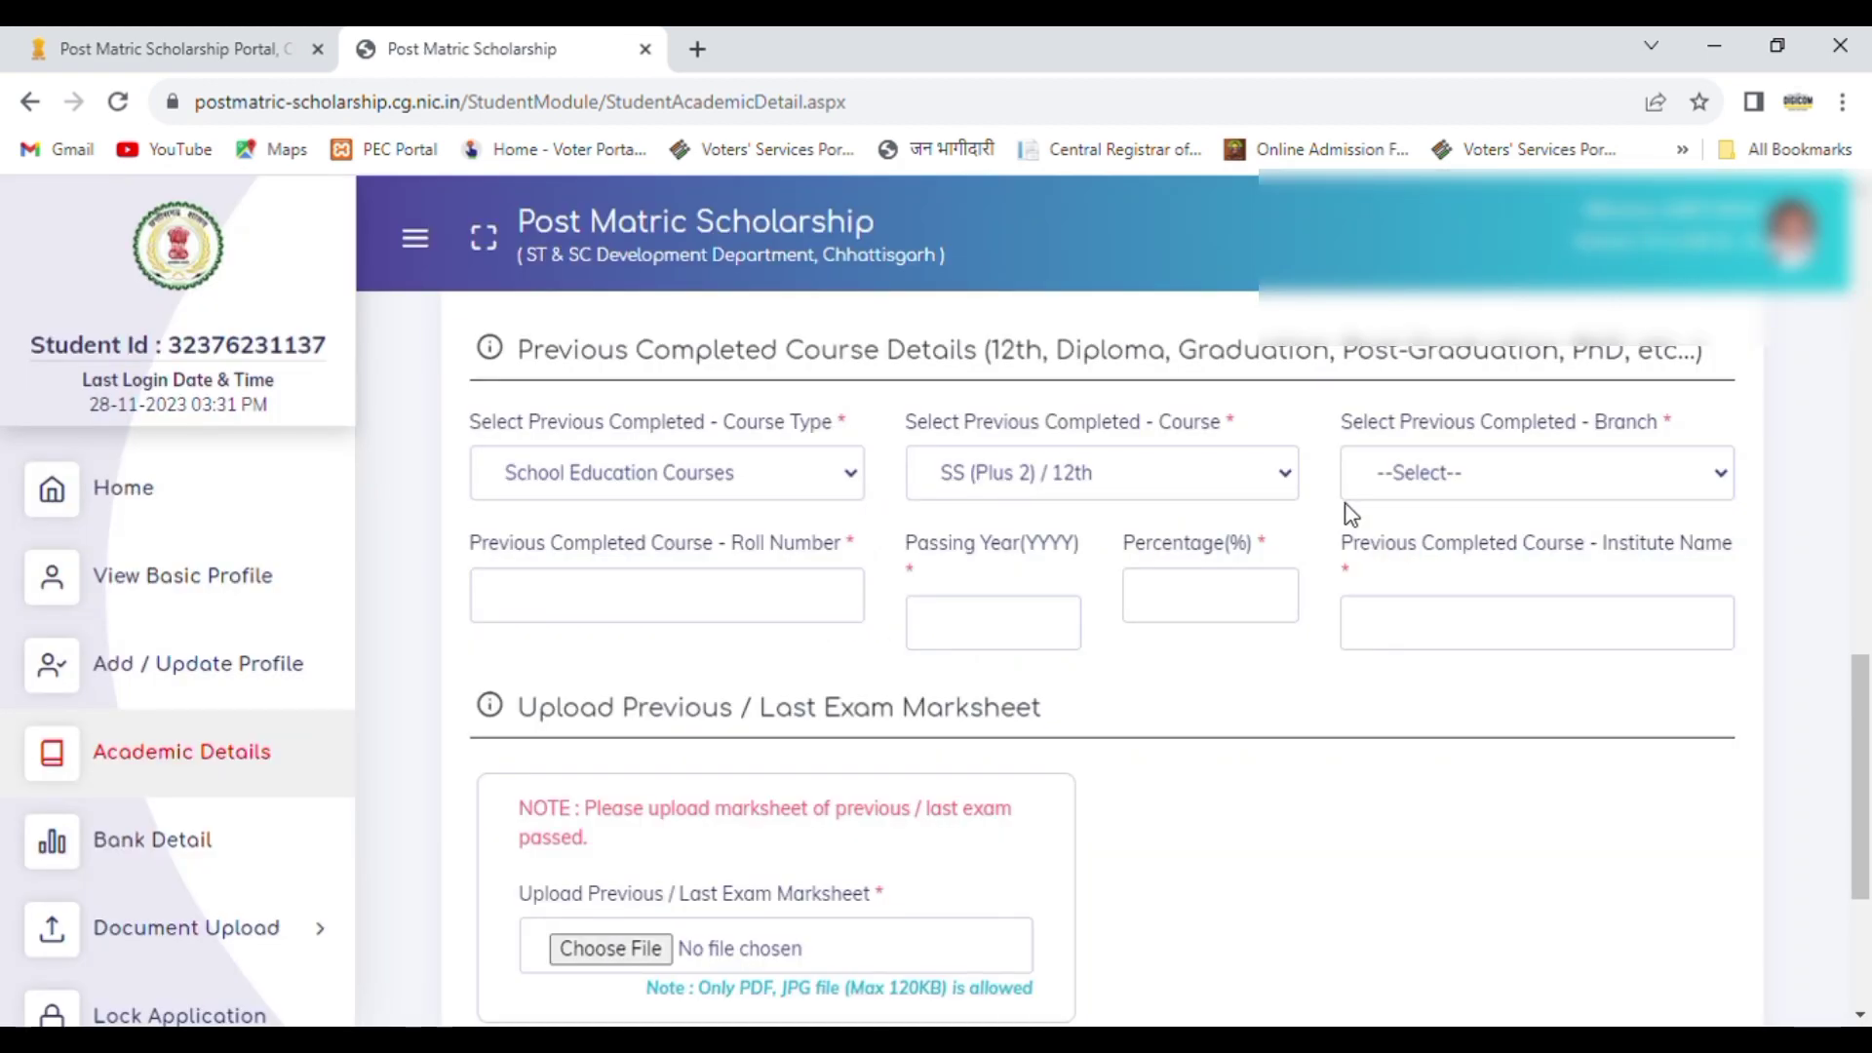
left_click(1433, 490)
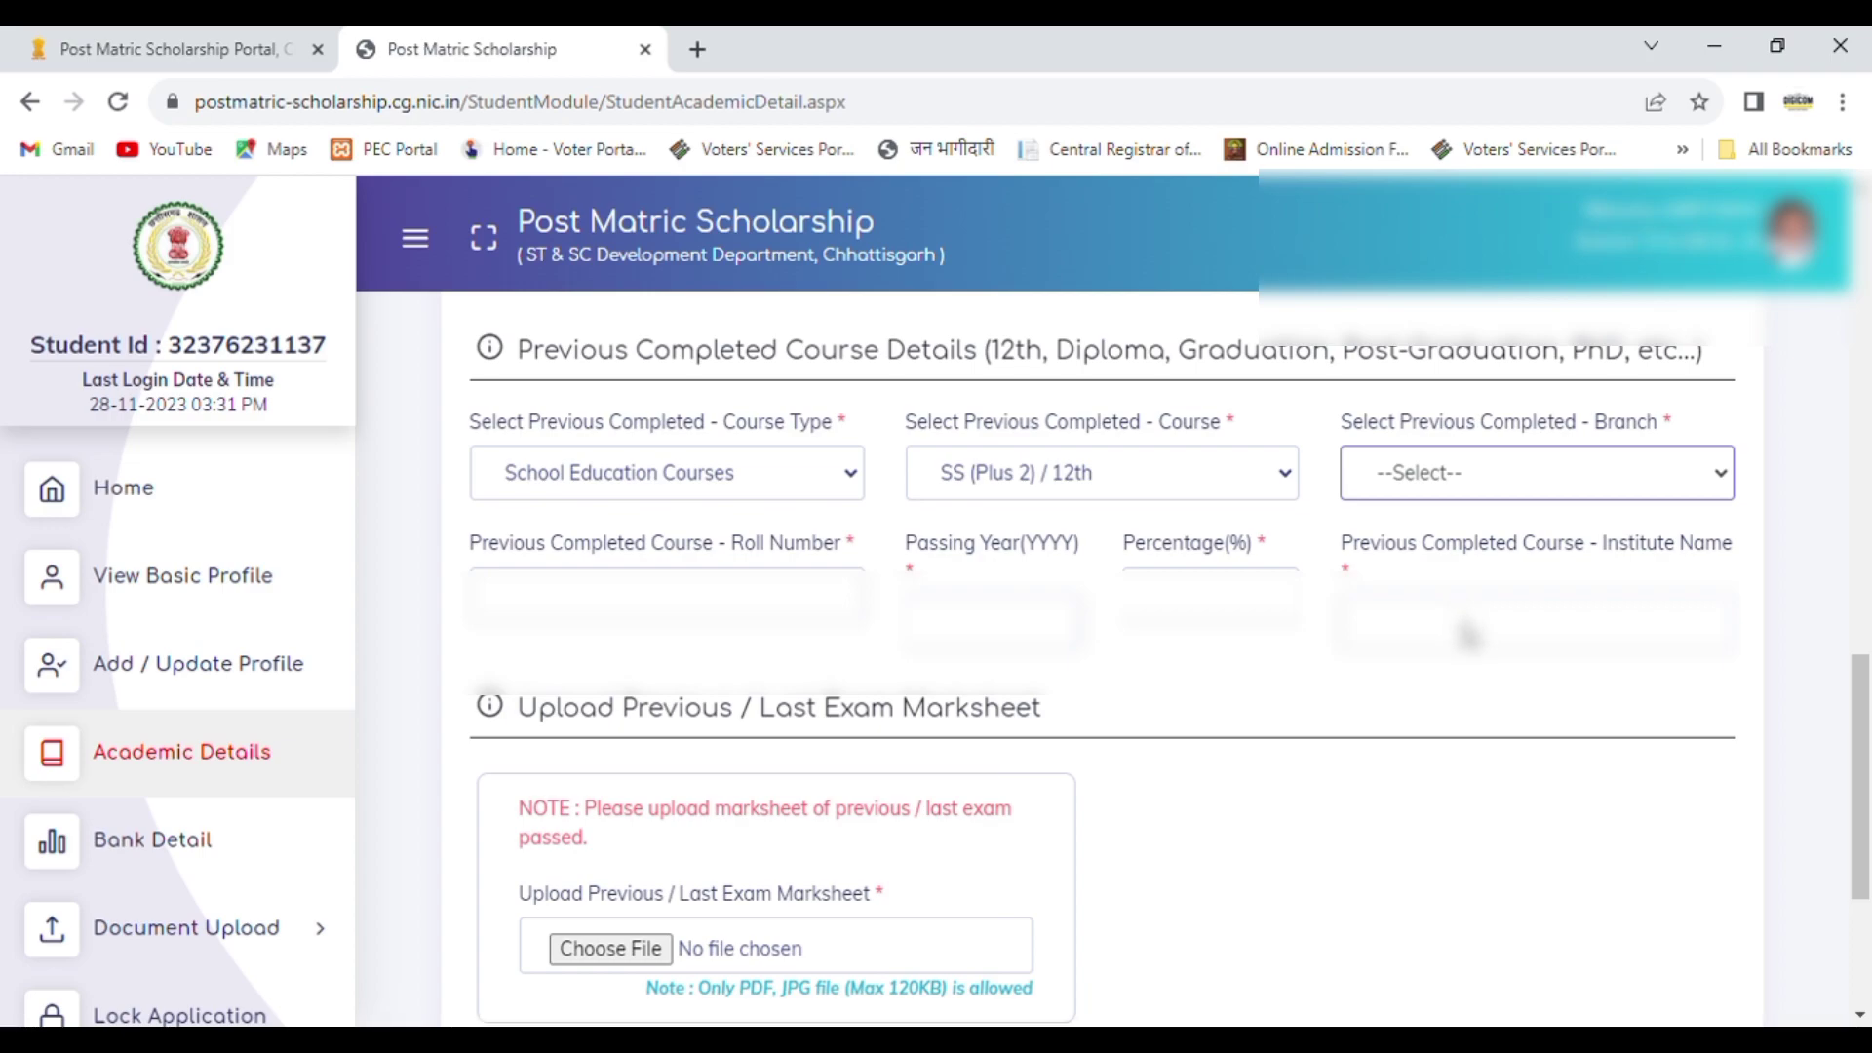
key("Down")
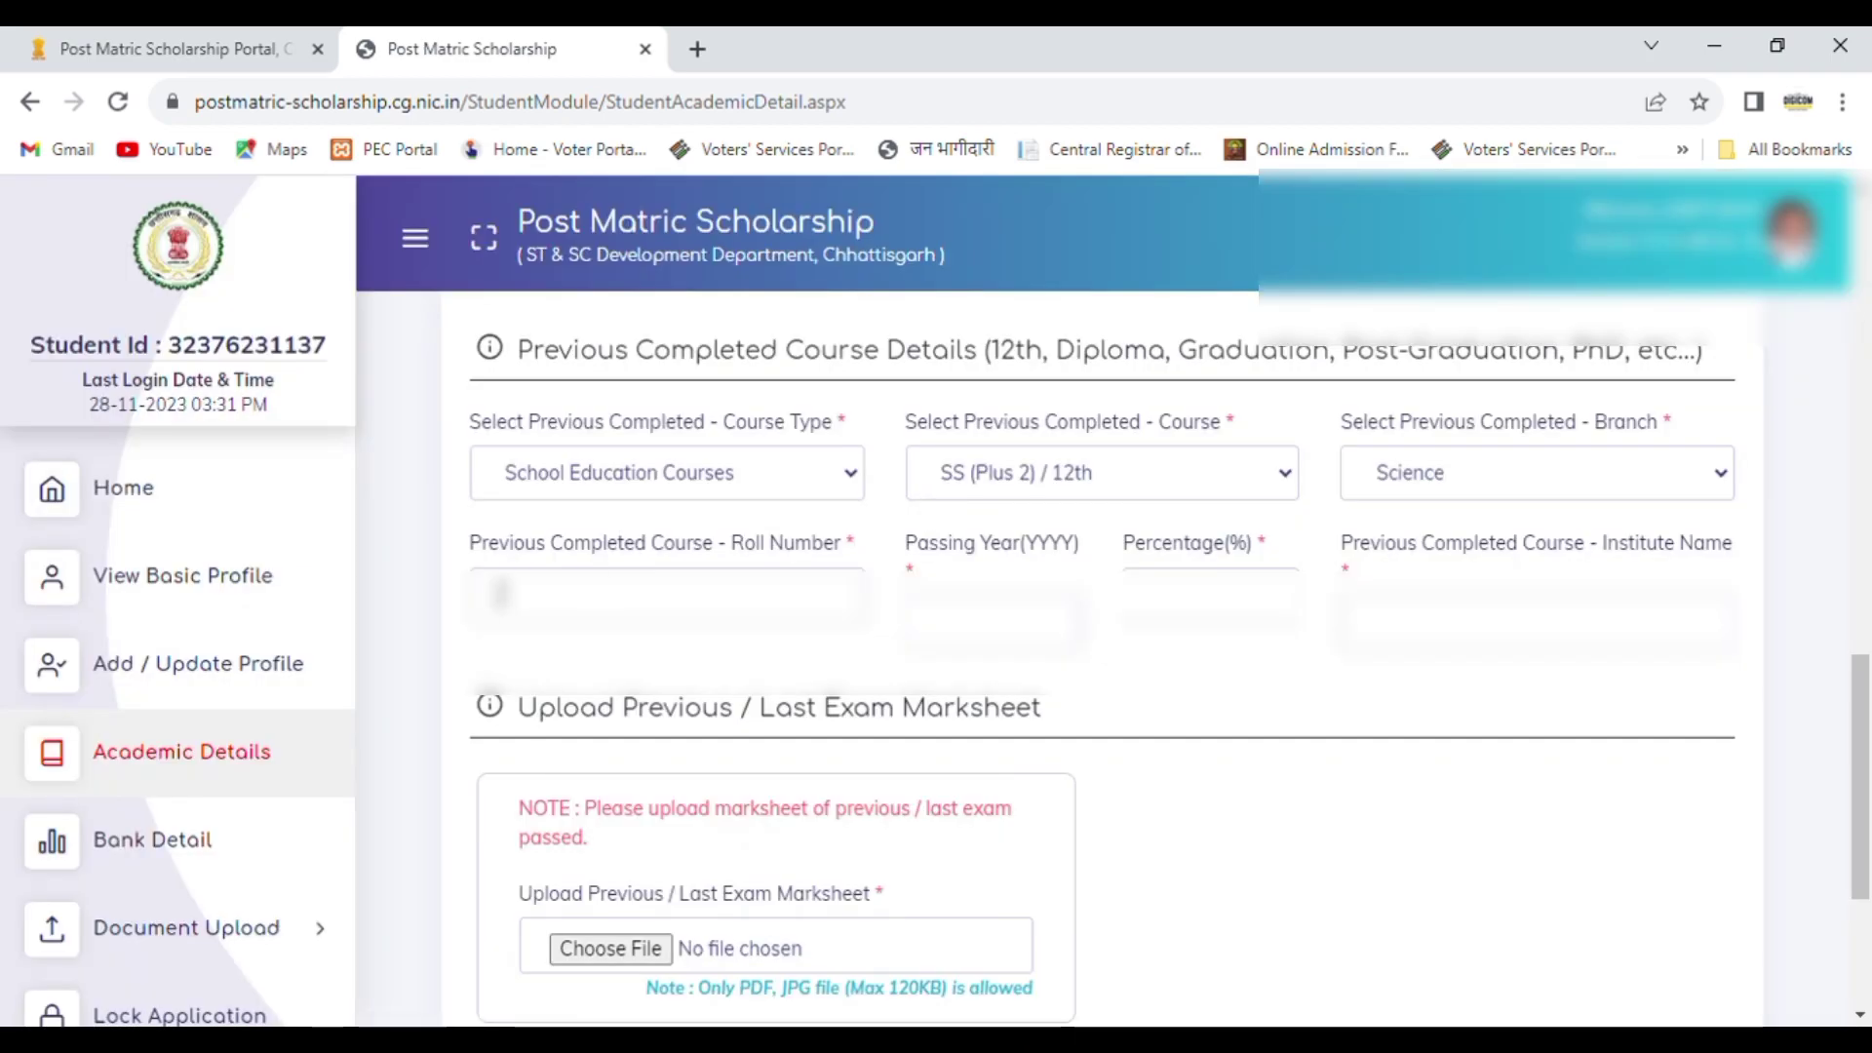
Step: Enter the student's roll number for the previous completed course
left_click(565, 604)
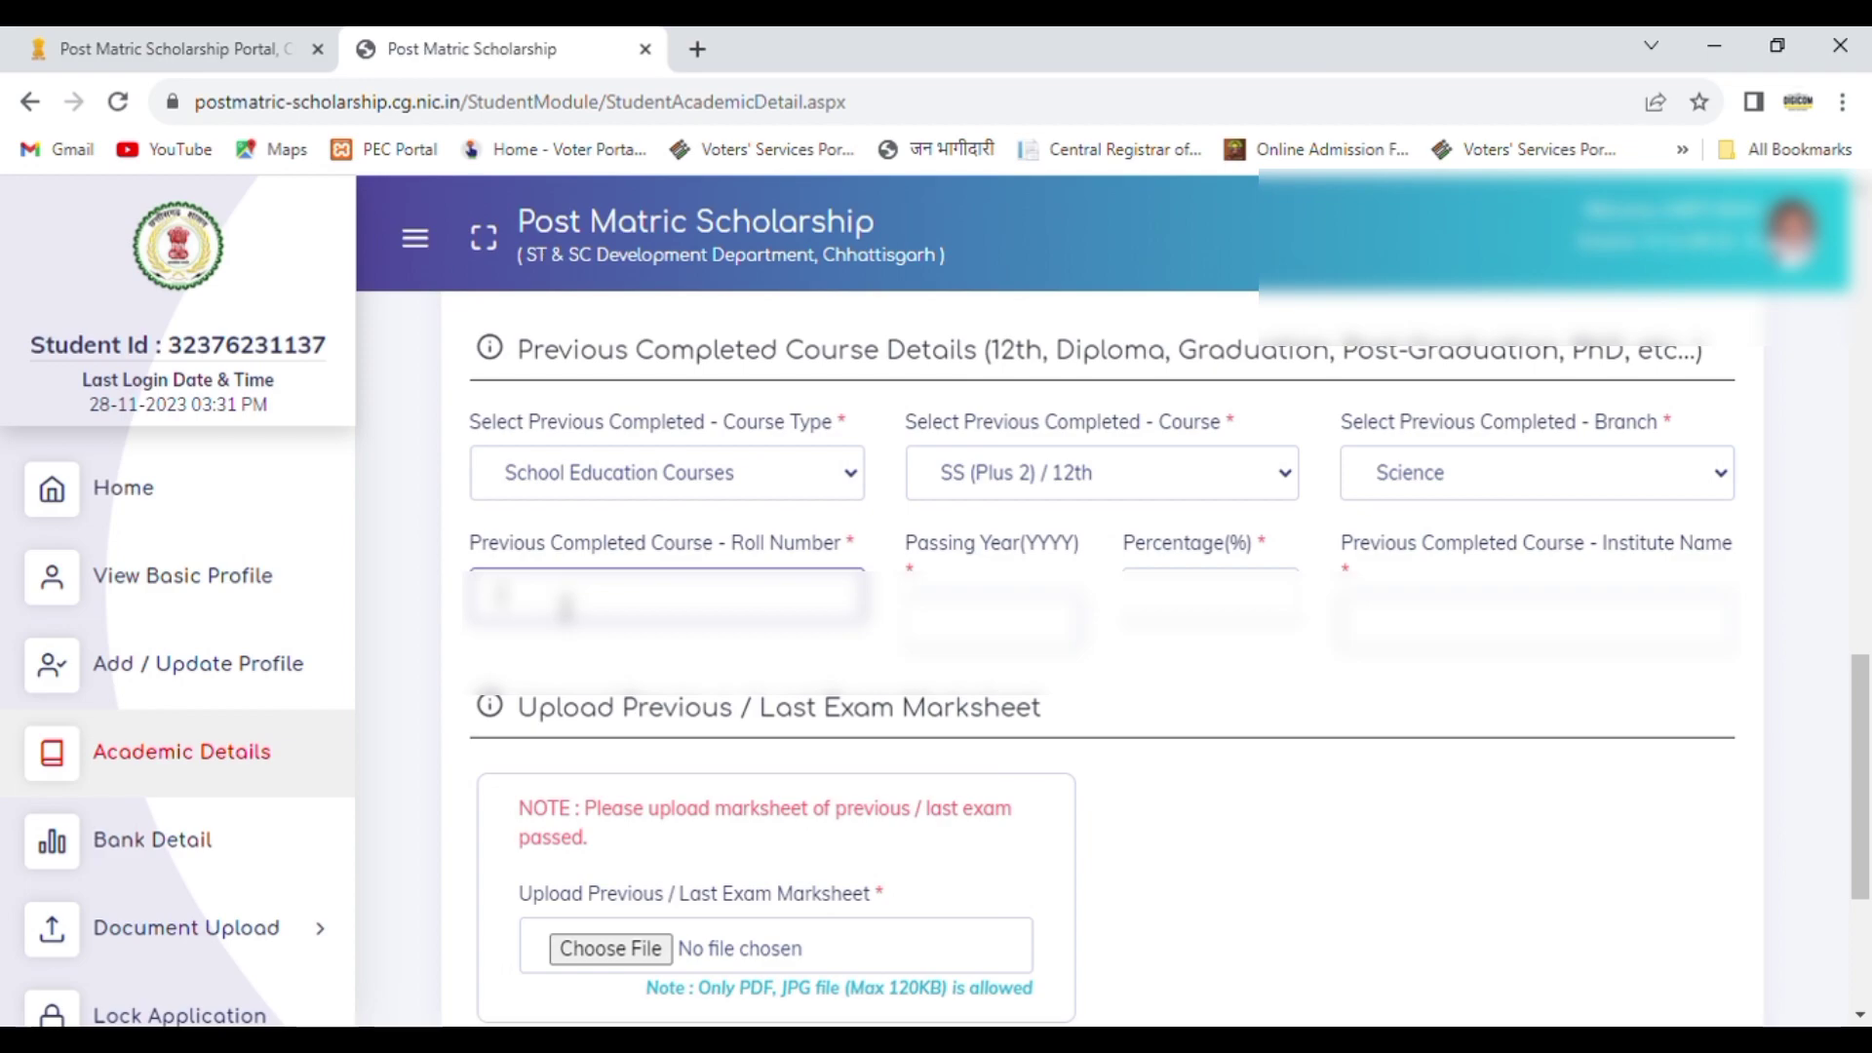
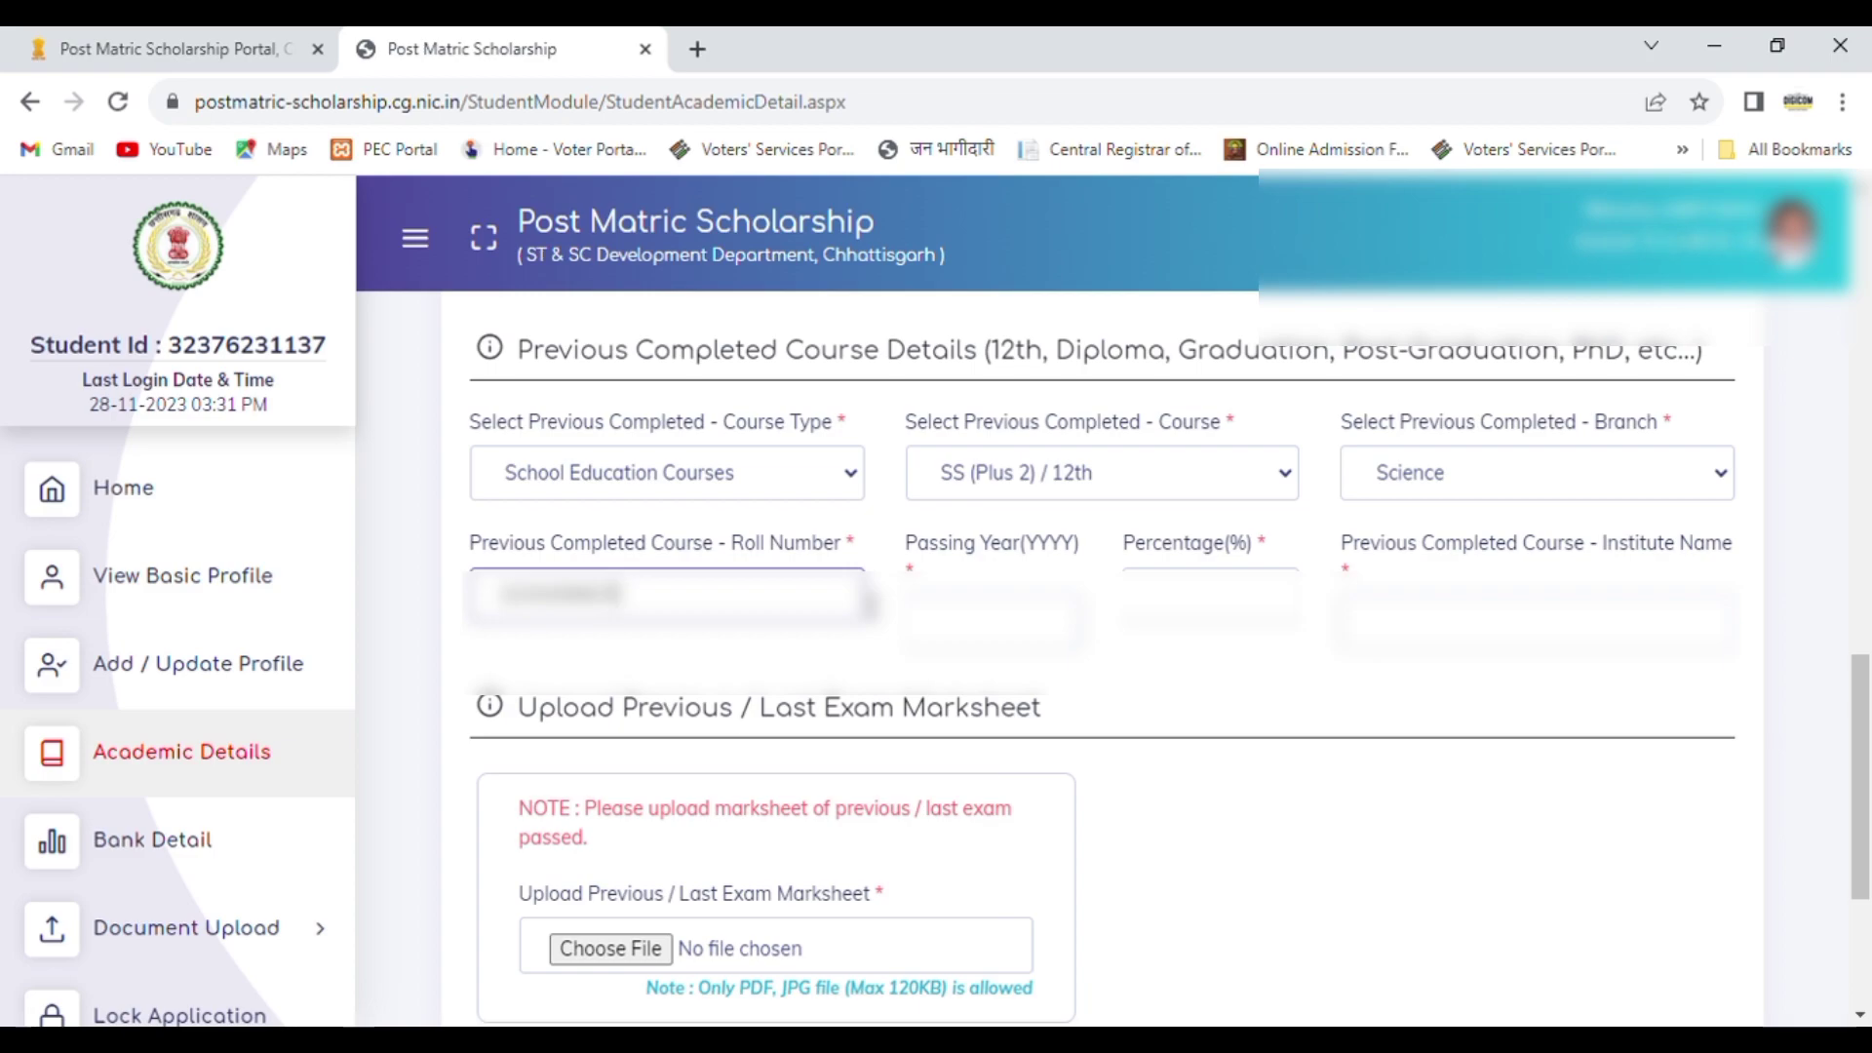
Step: Set the previous completed course's passing year to 2023 and its percentage to 60
left_click(993, 636)
type("2023")
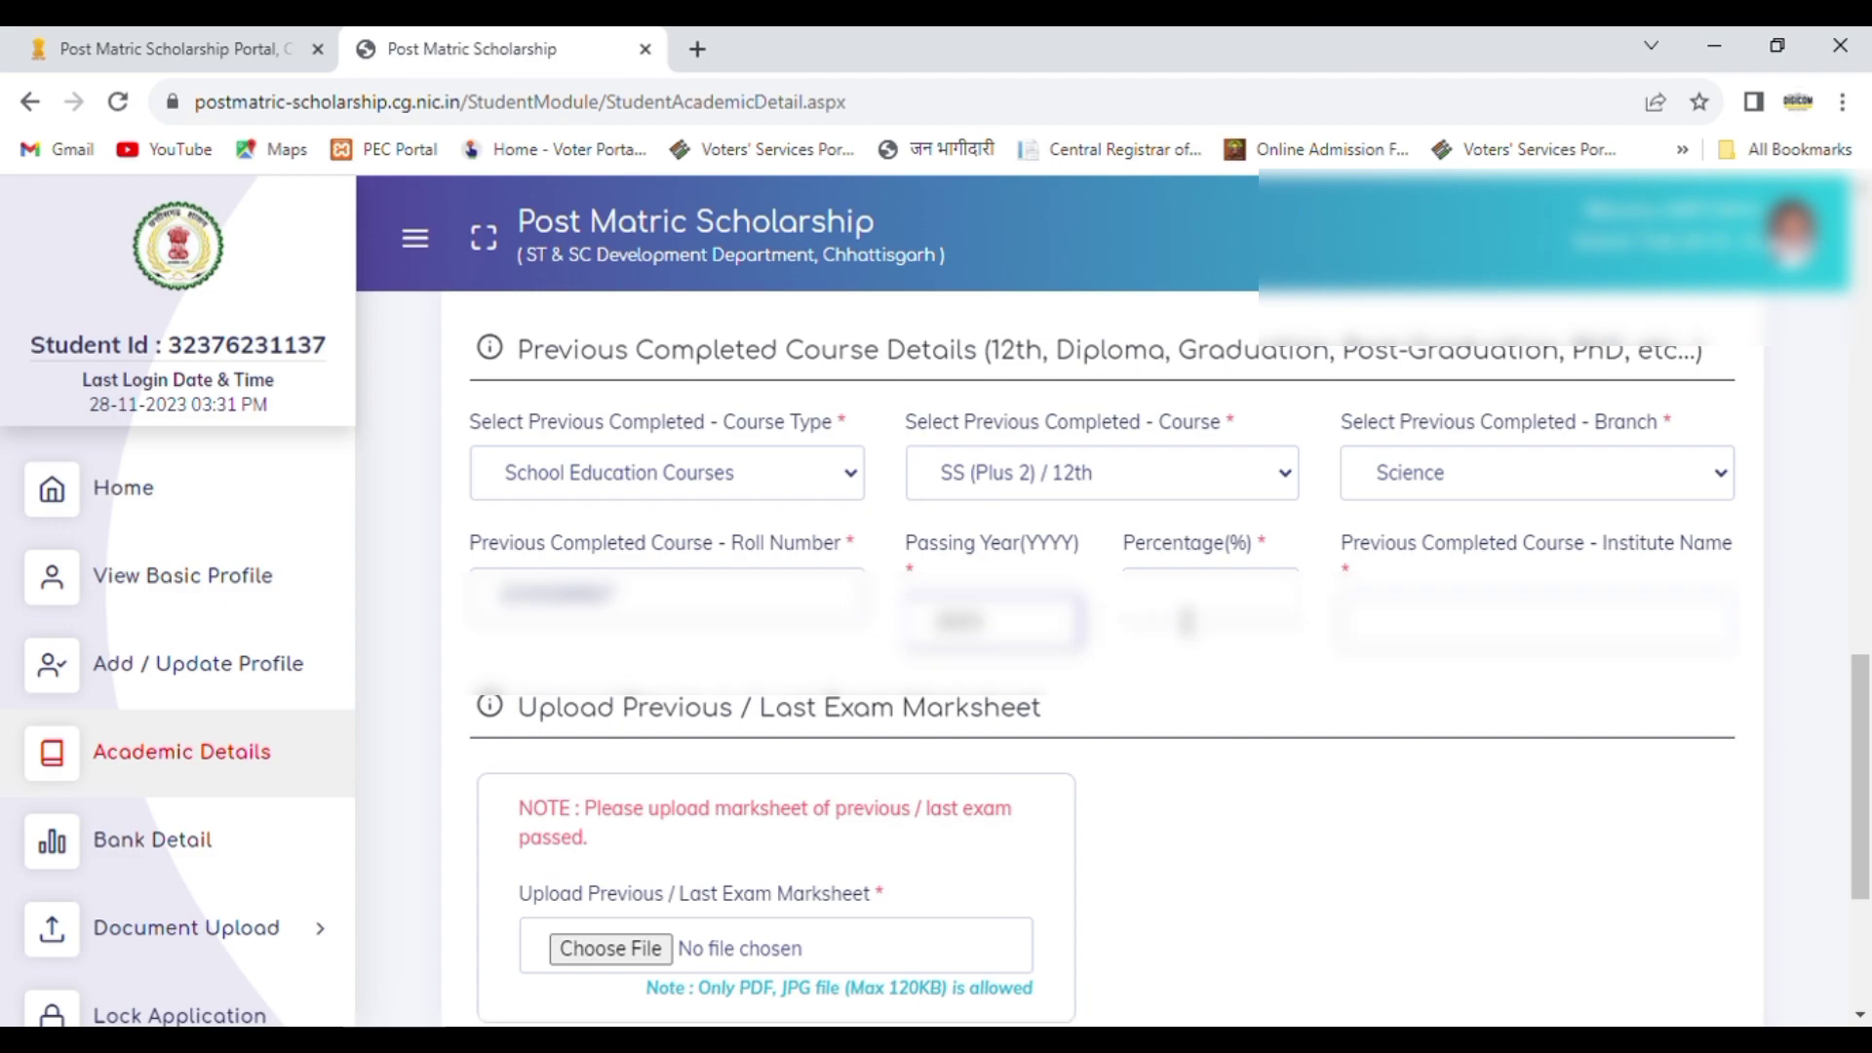
left_click(1191, 620)
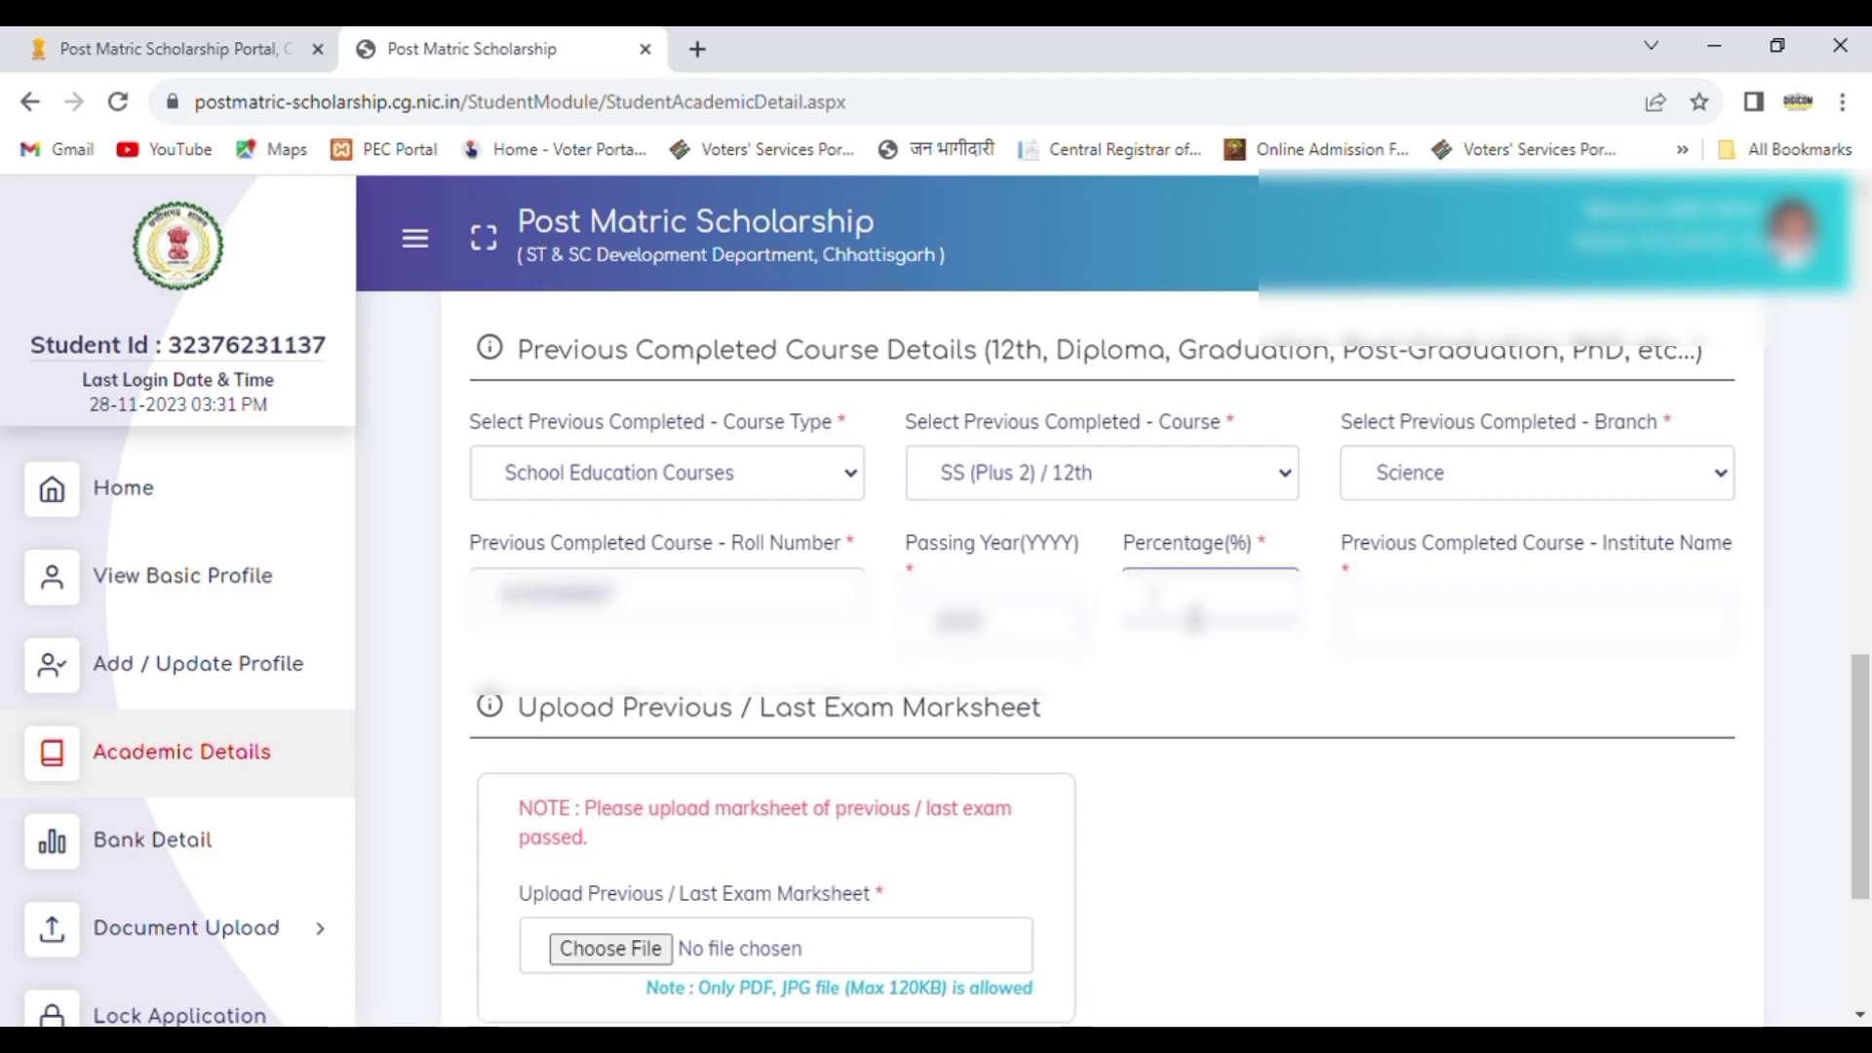
type("60")
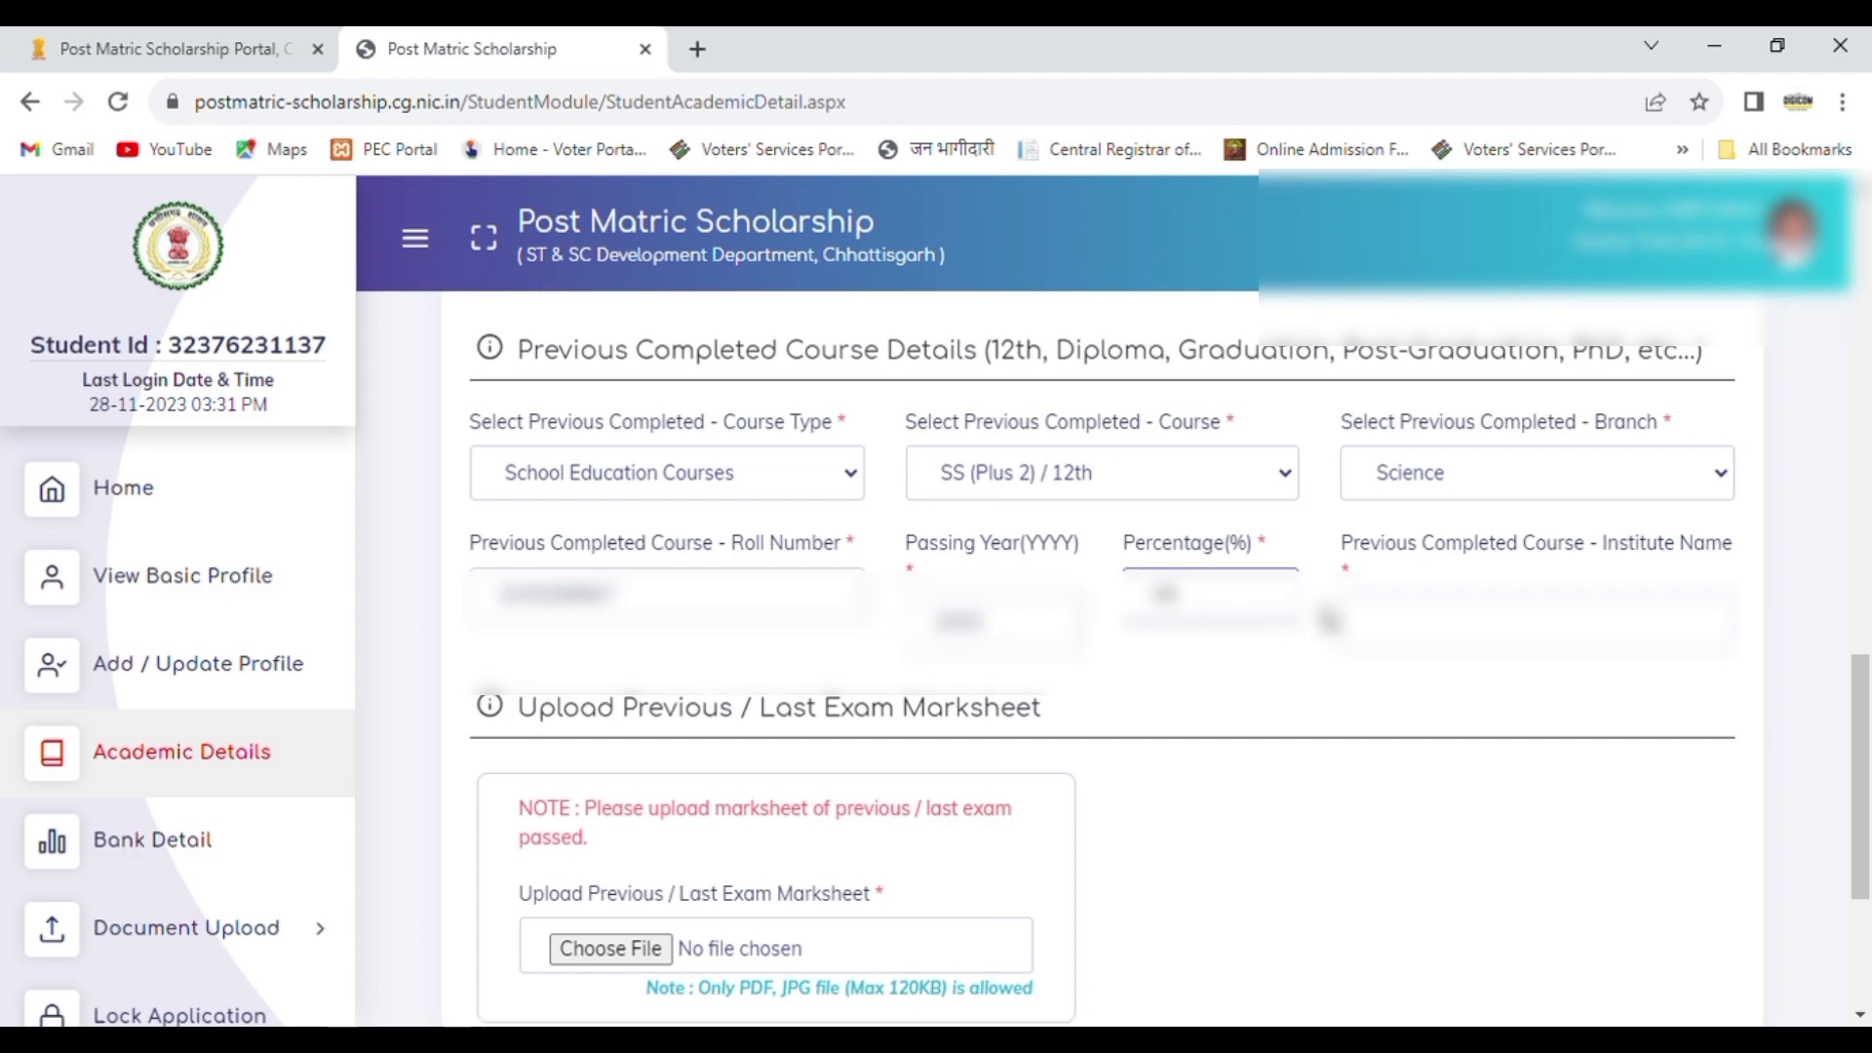
Step: Enter the name of the school as the previous completed course's institute
left_click(1435, 629)
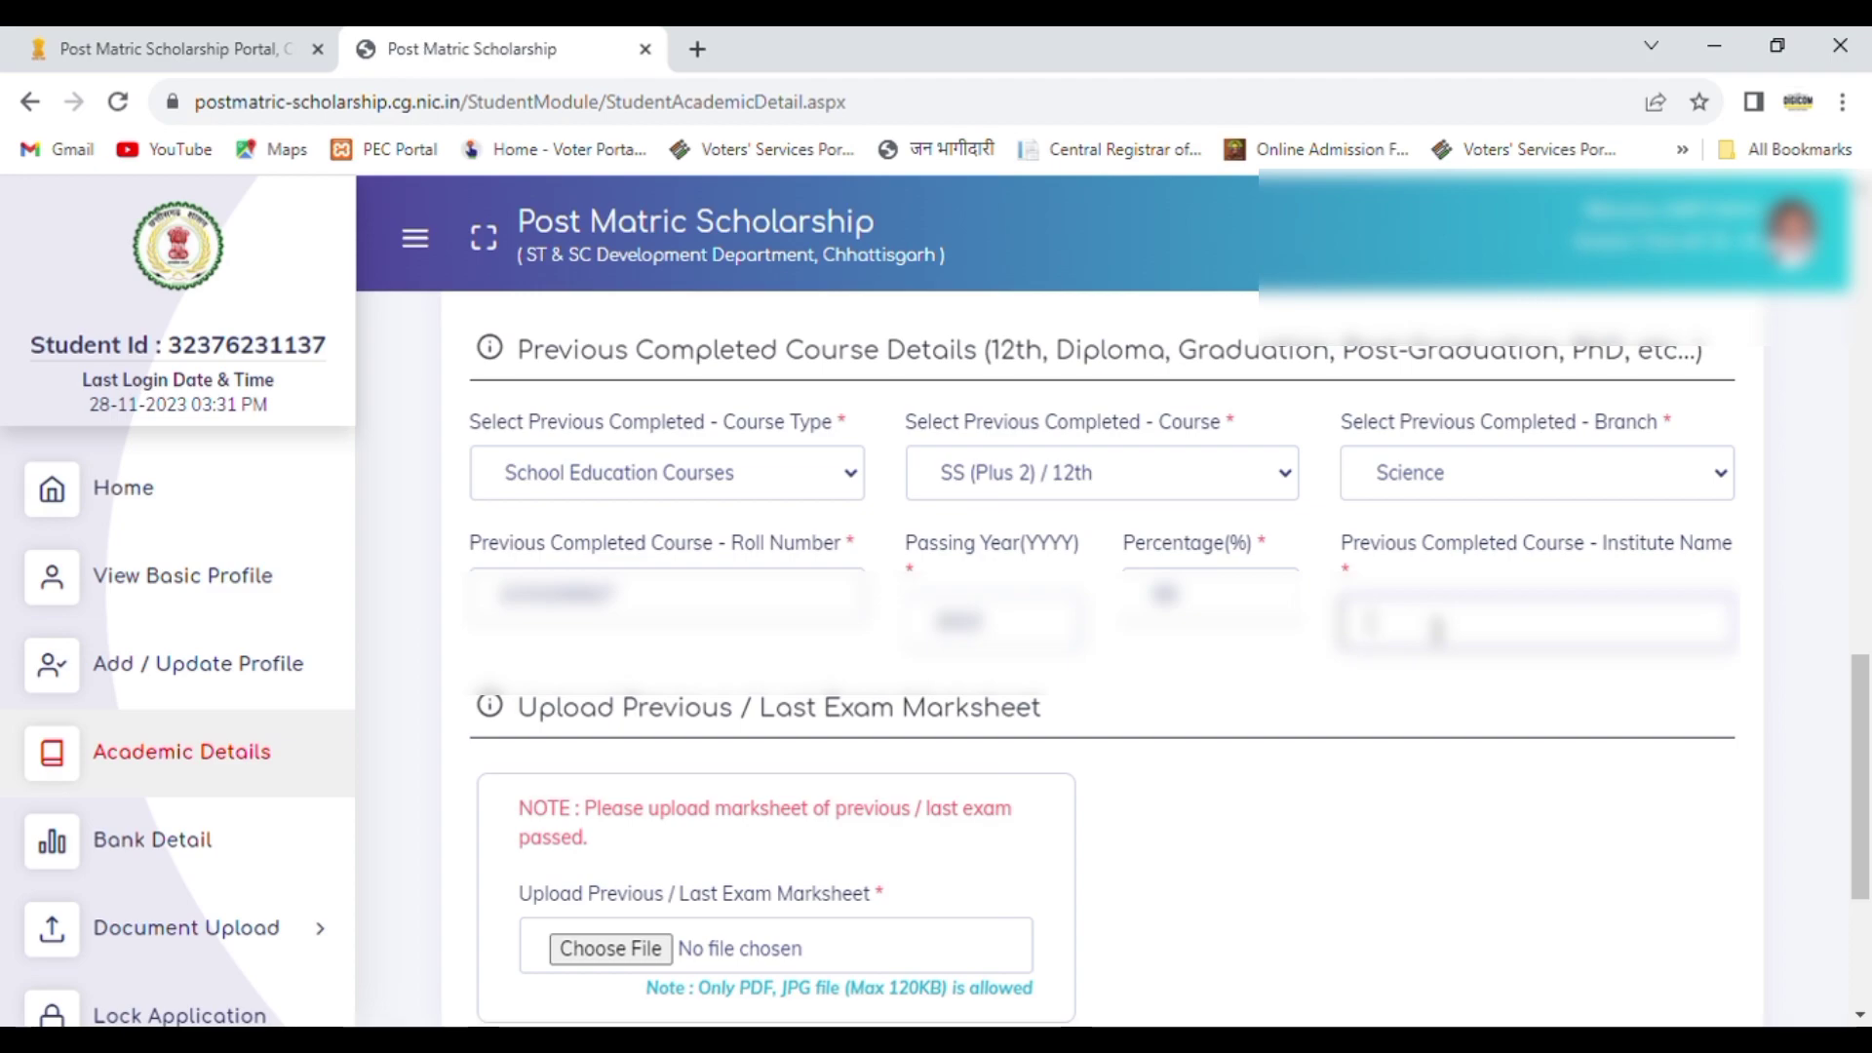
type("GOVT")
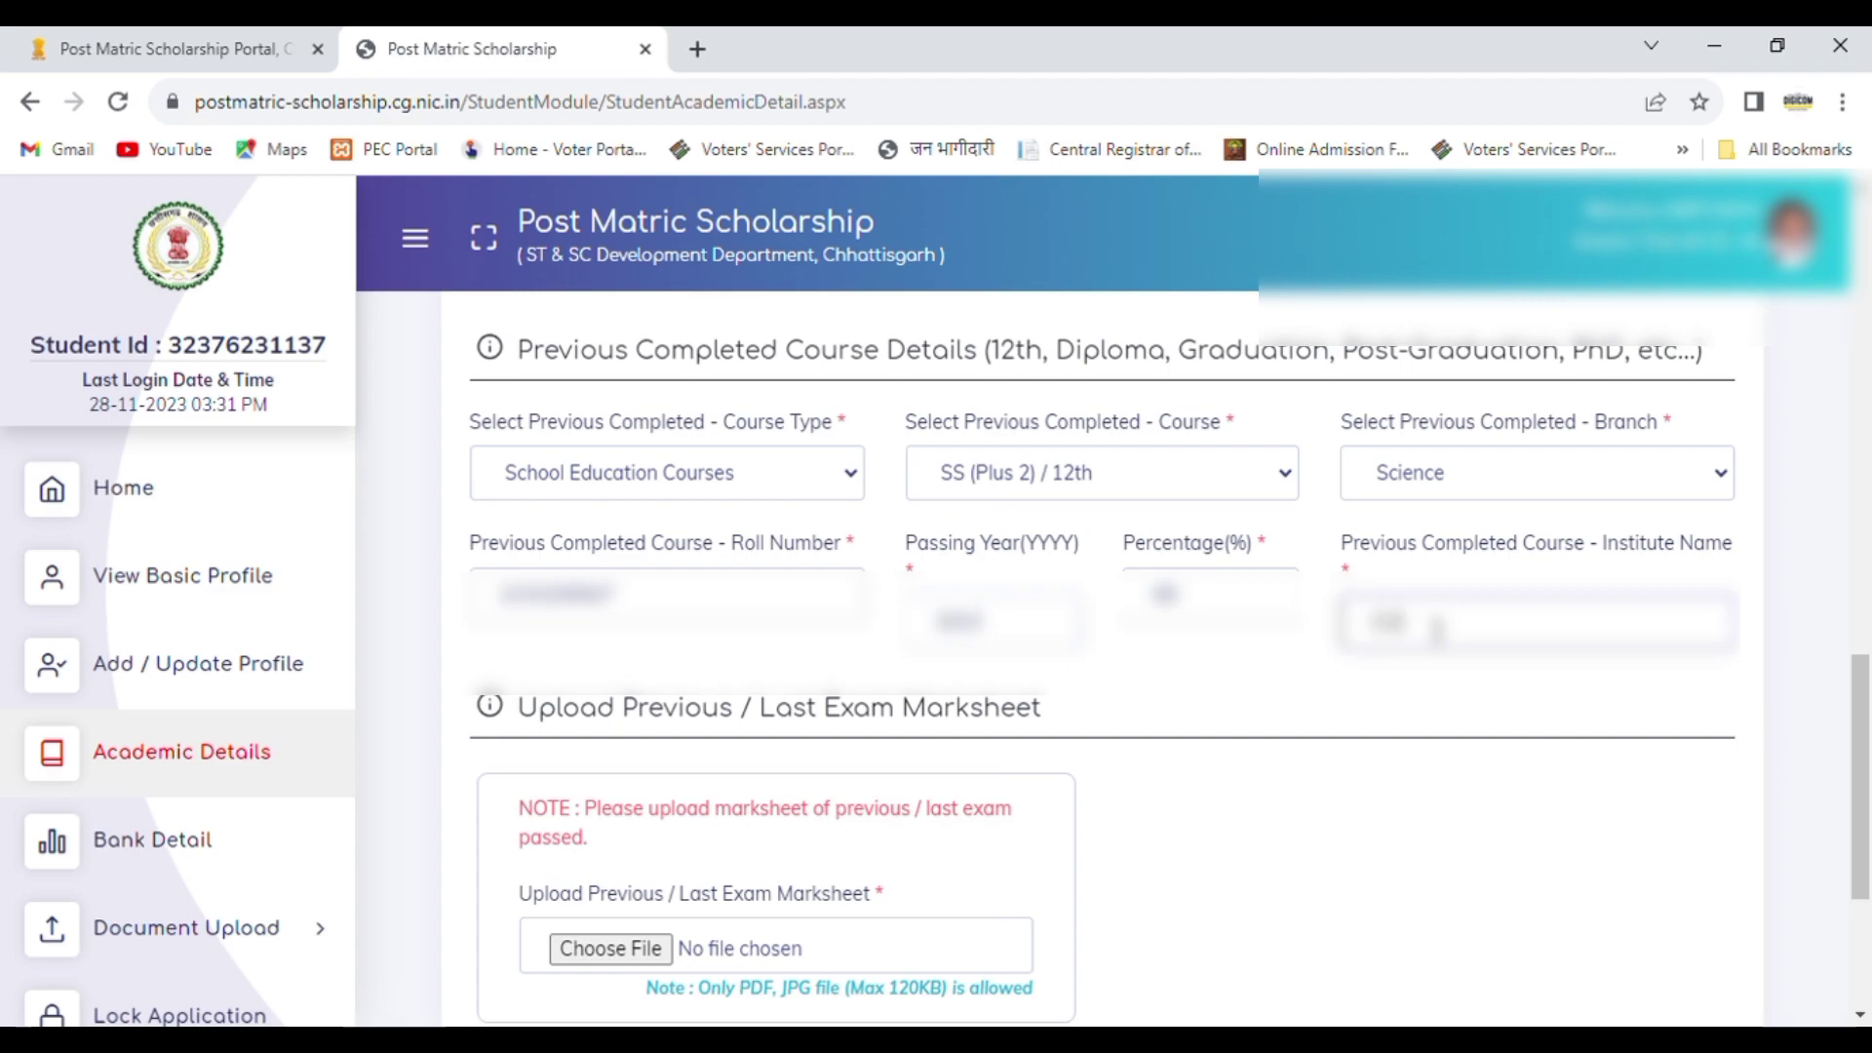
type(" HSSS")
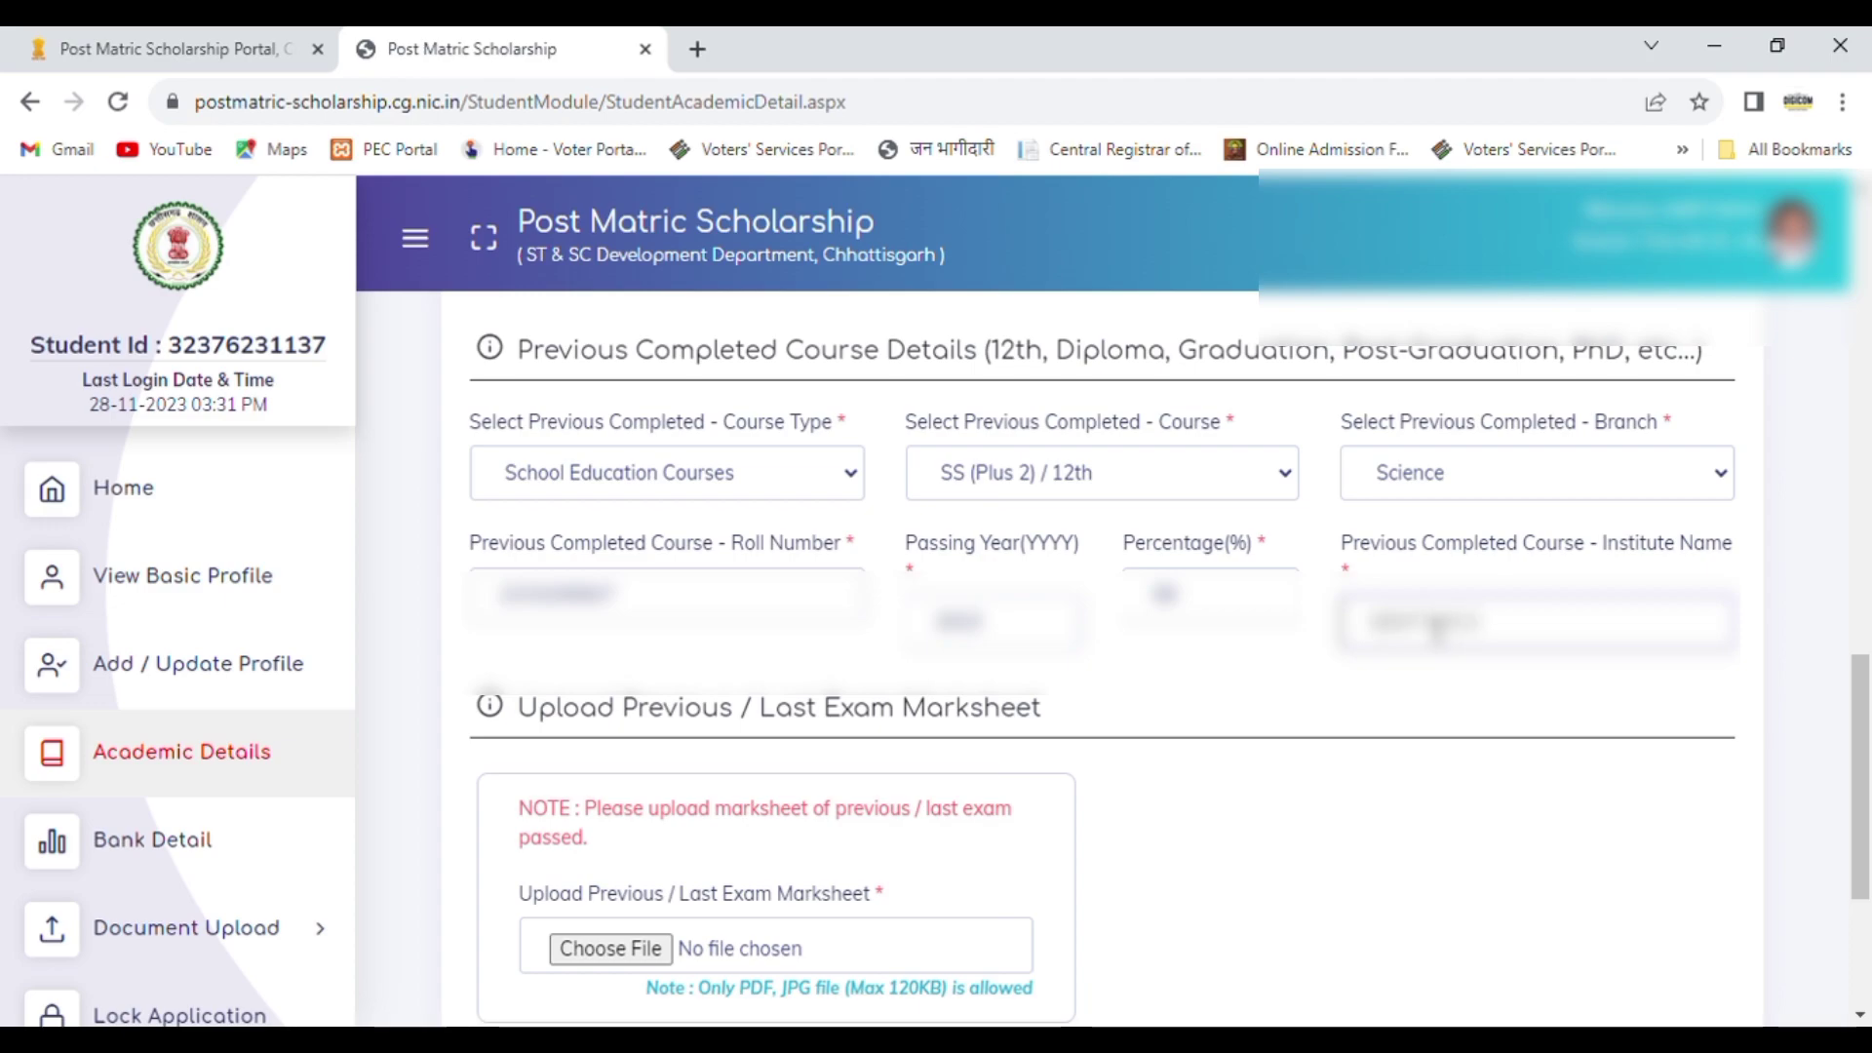
type("CHOO")
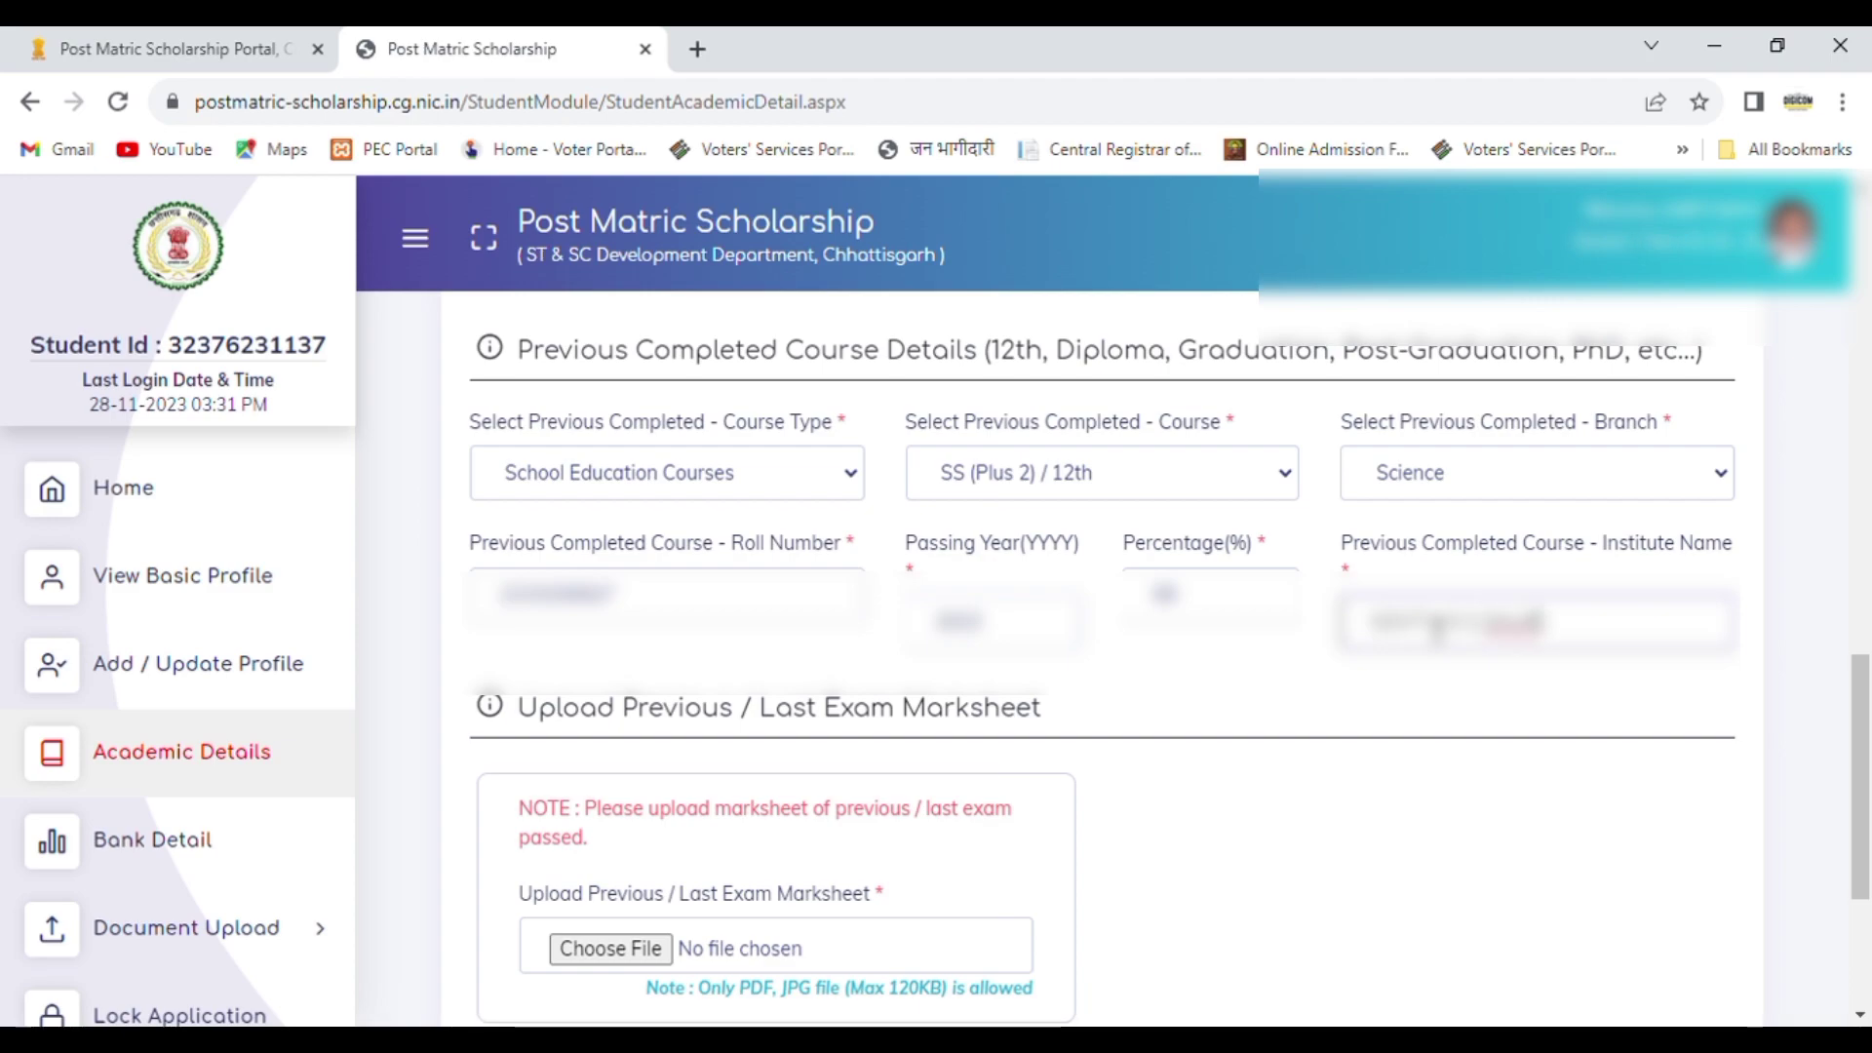
type("RAI")
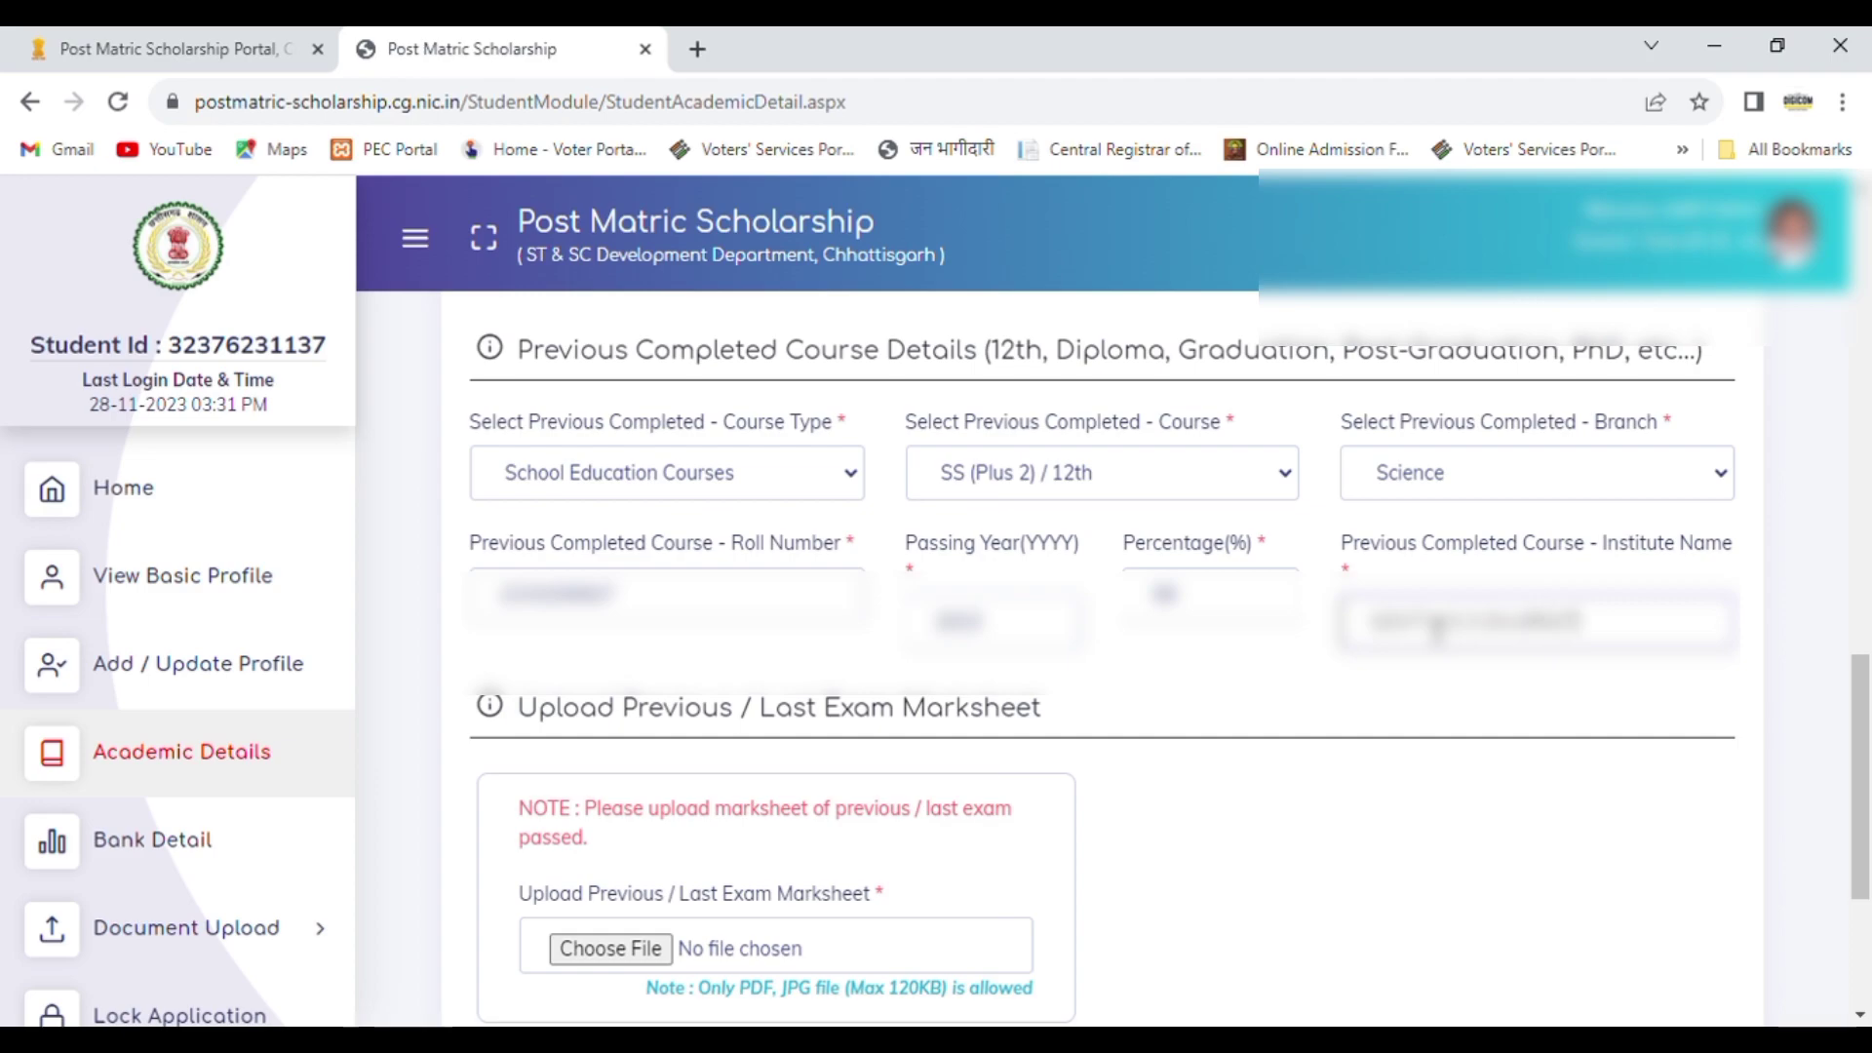
type(" KALA")
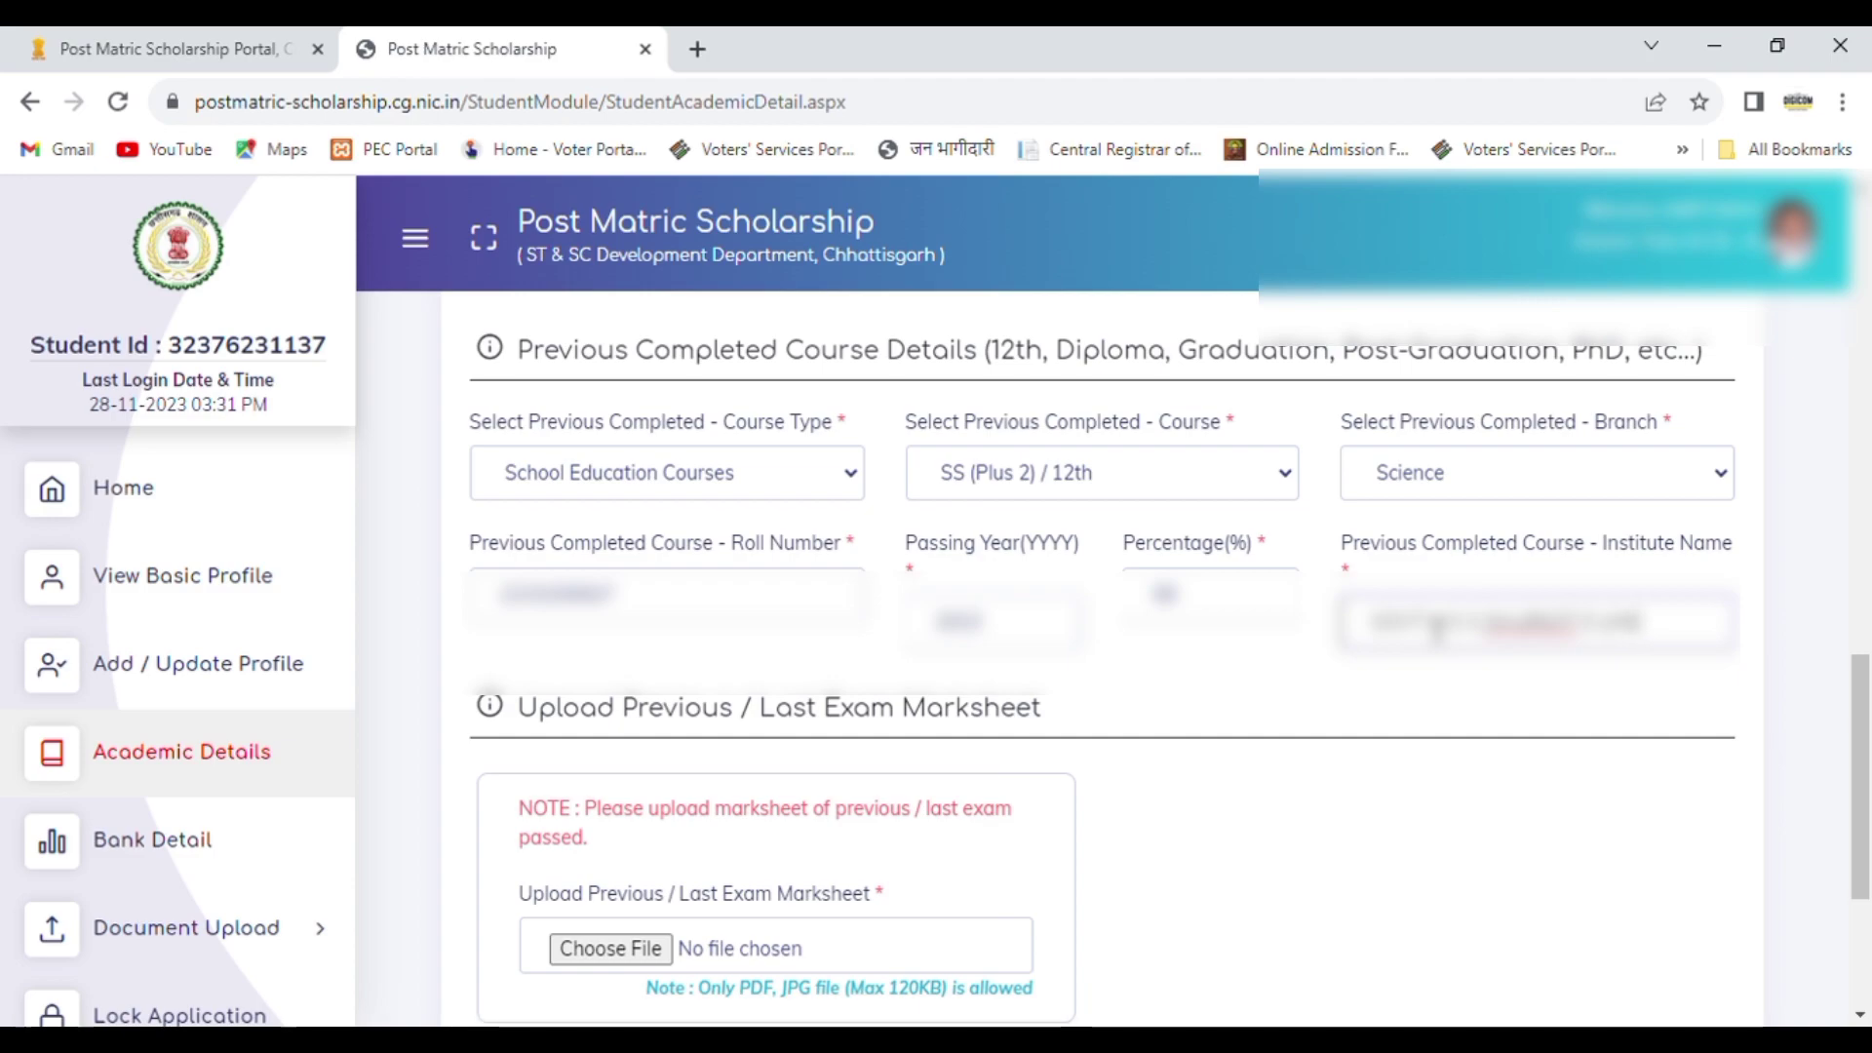
type("ER")
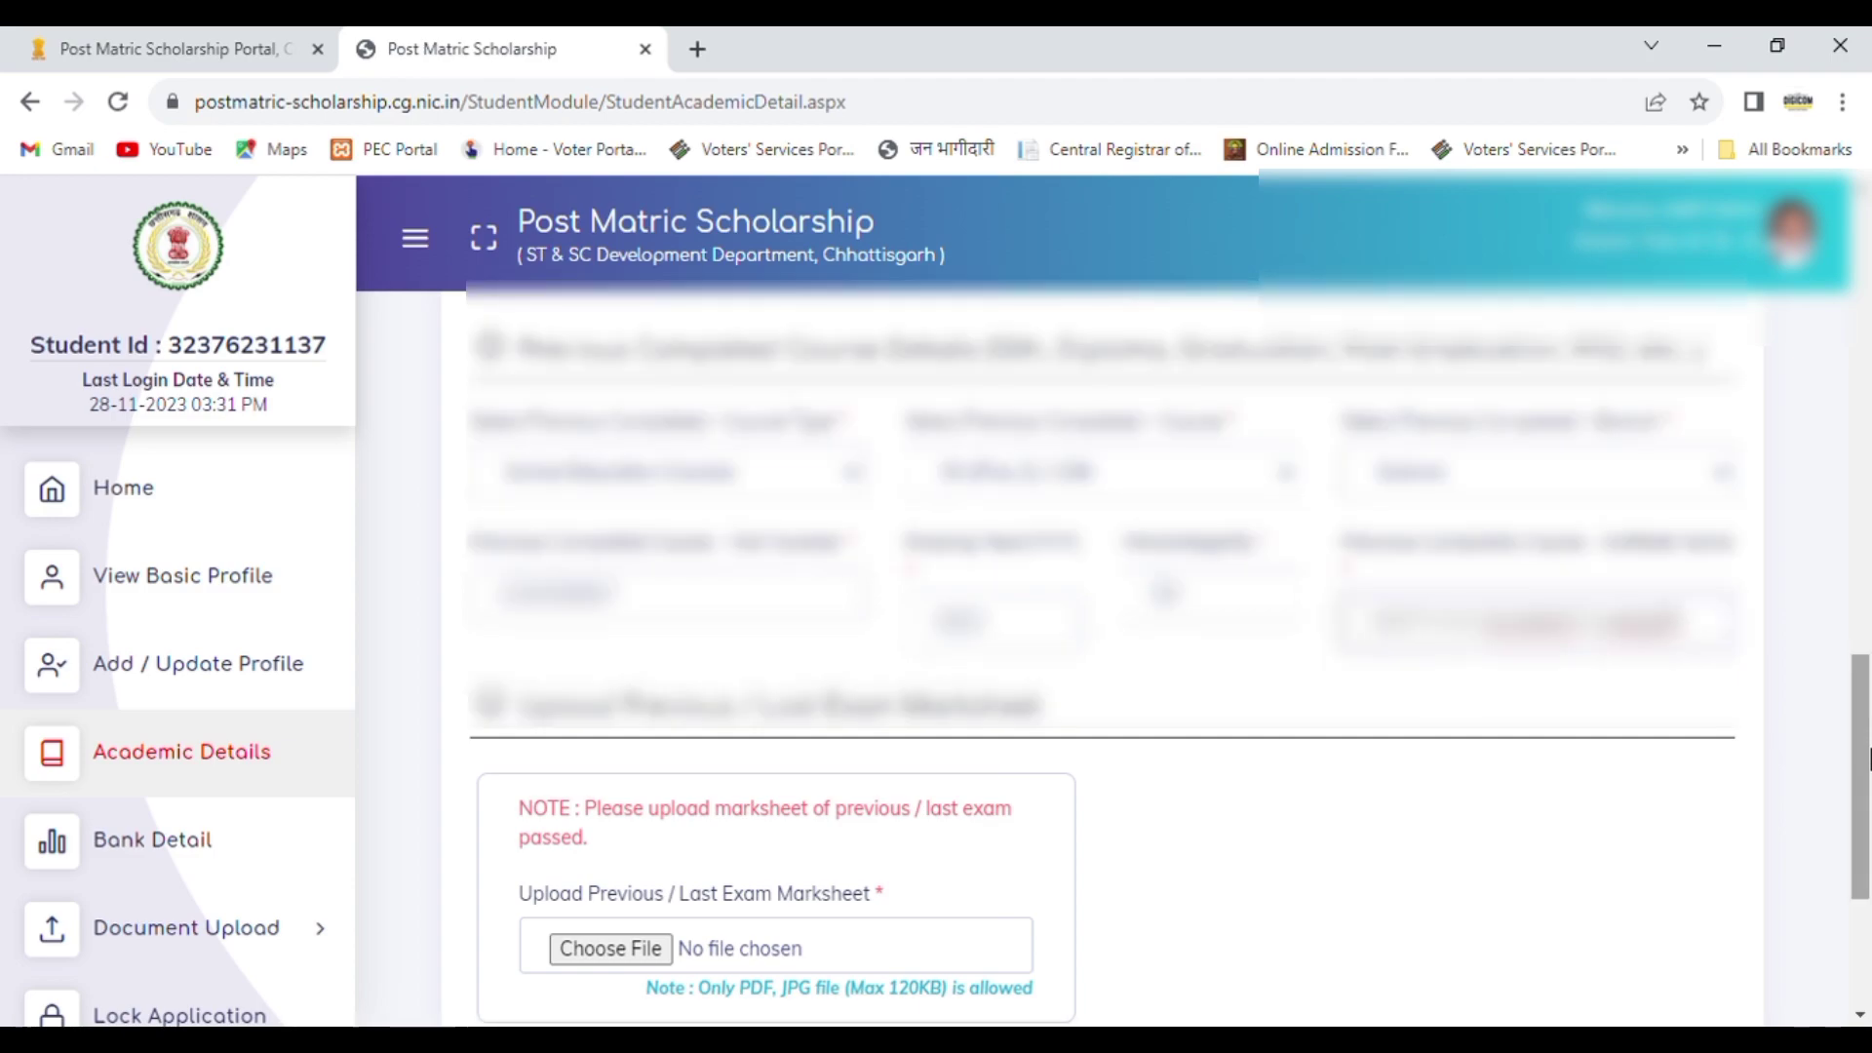
Step: Open the file selection for uploading the previous / last exam marksheet
left_click_drag(1870, 770, 1868, 893)
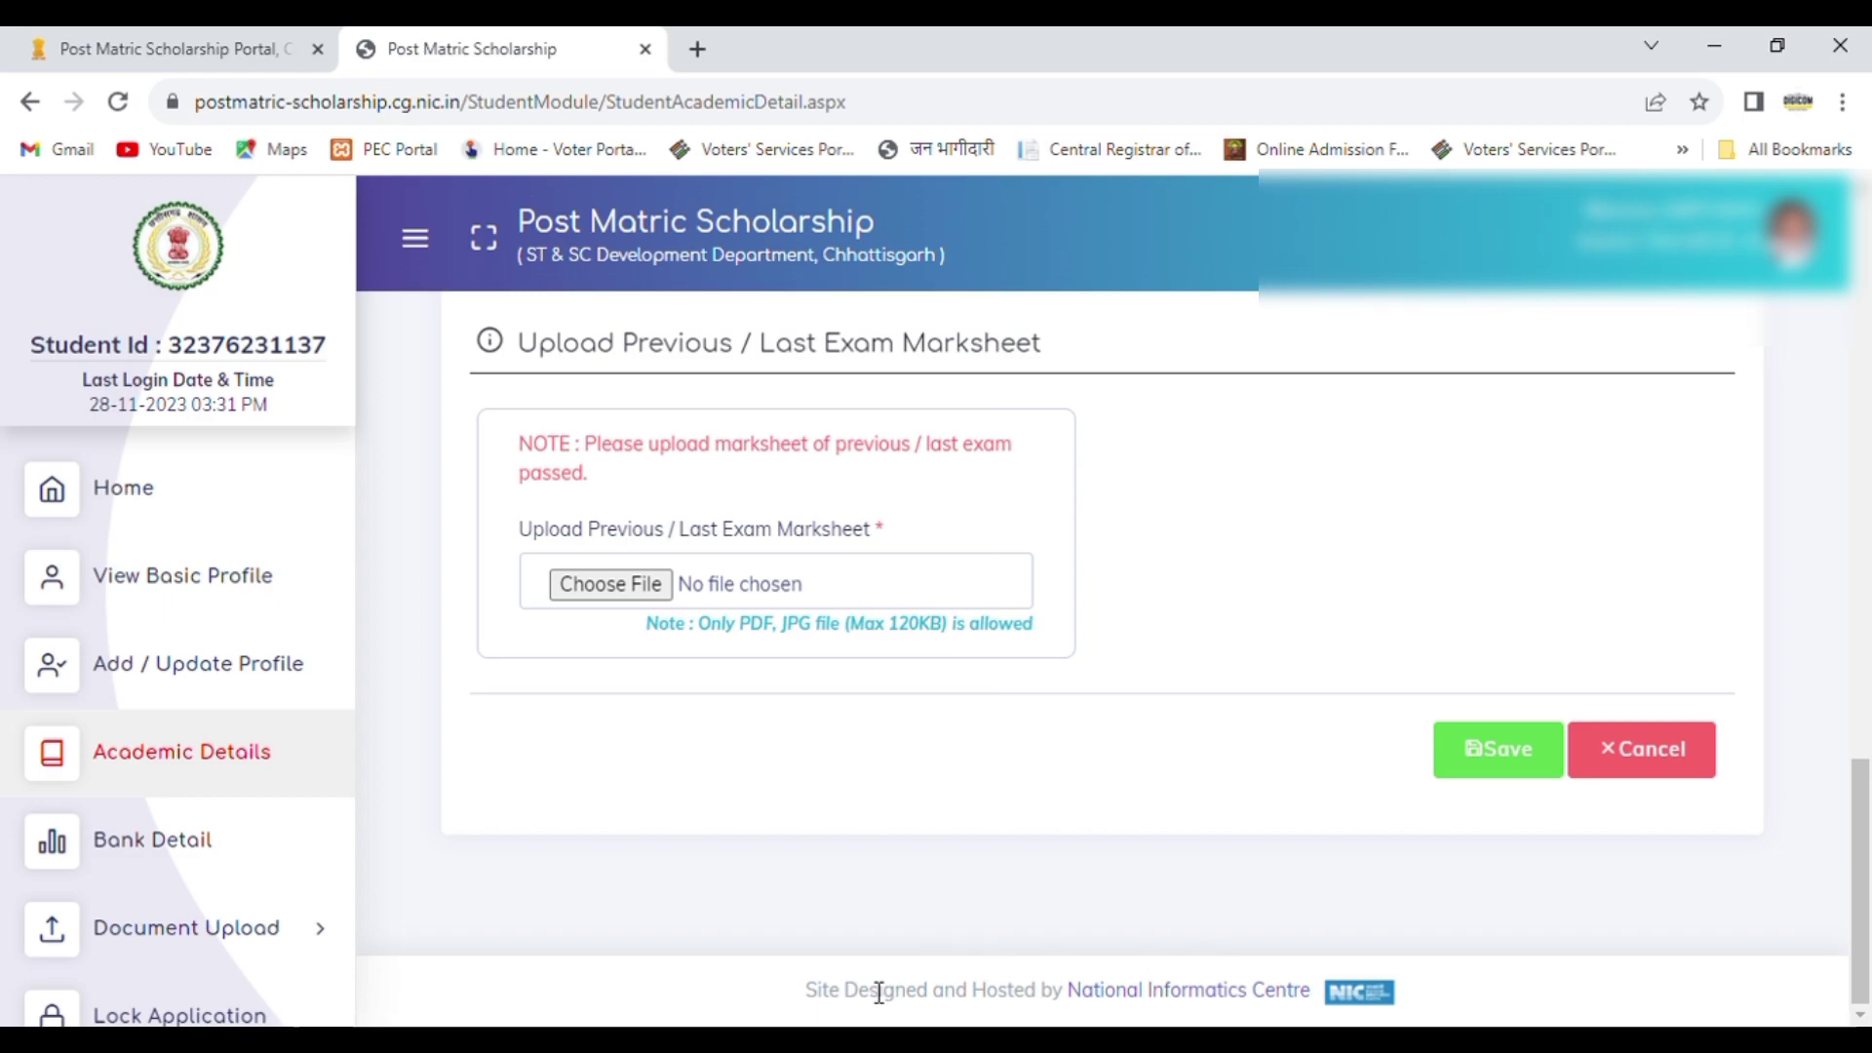
left_click(829, 1040)
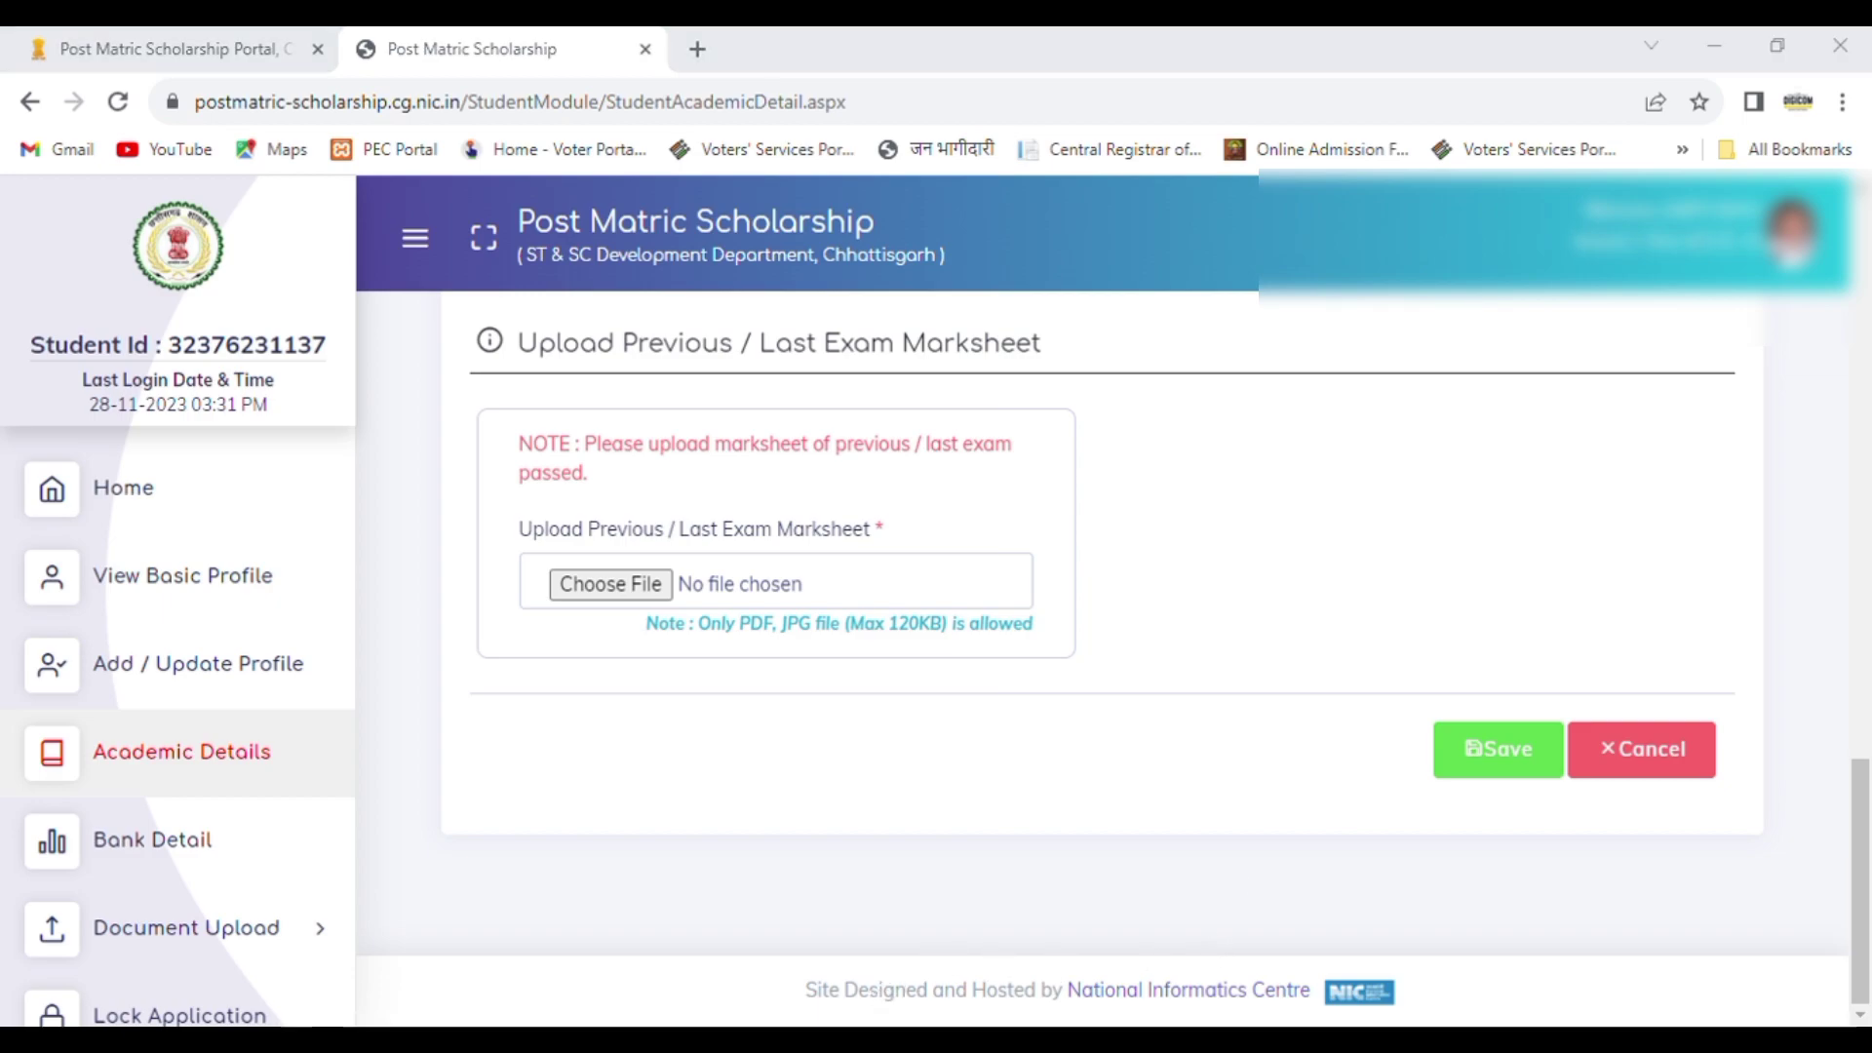
left_click(1518, 60)
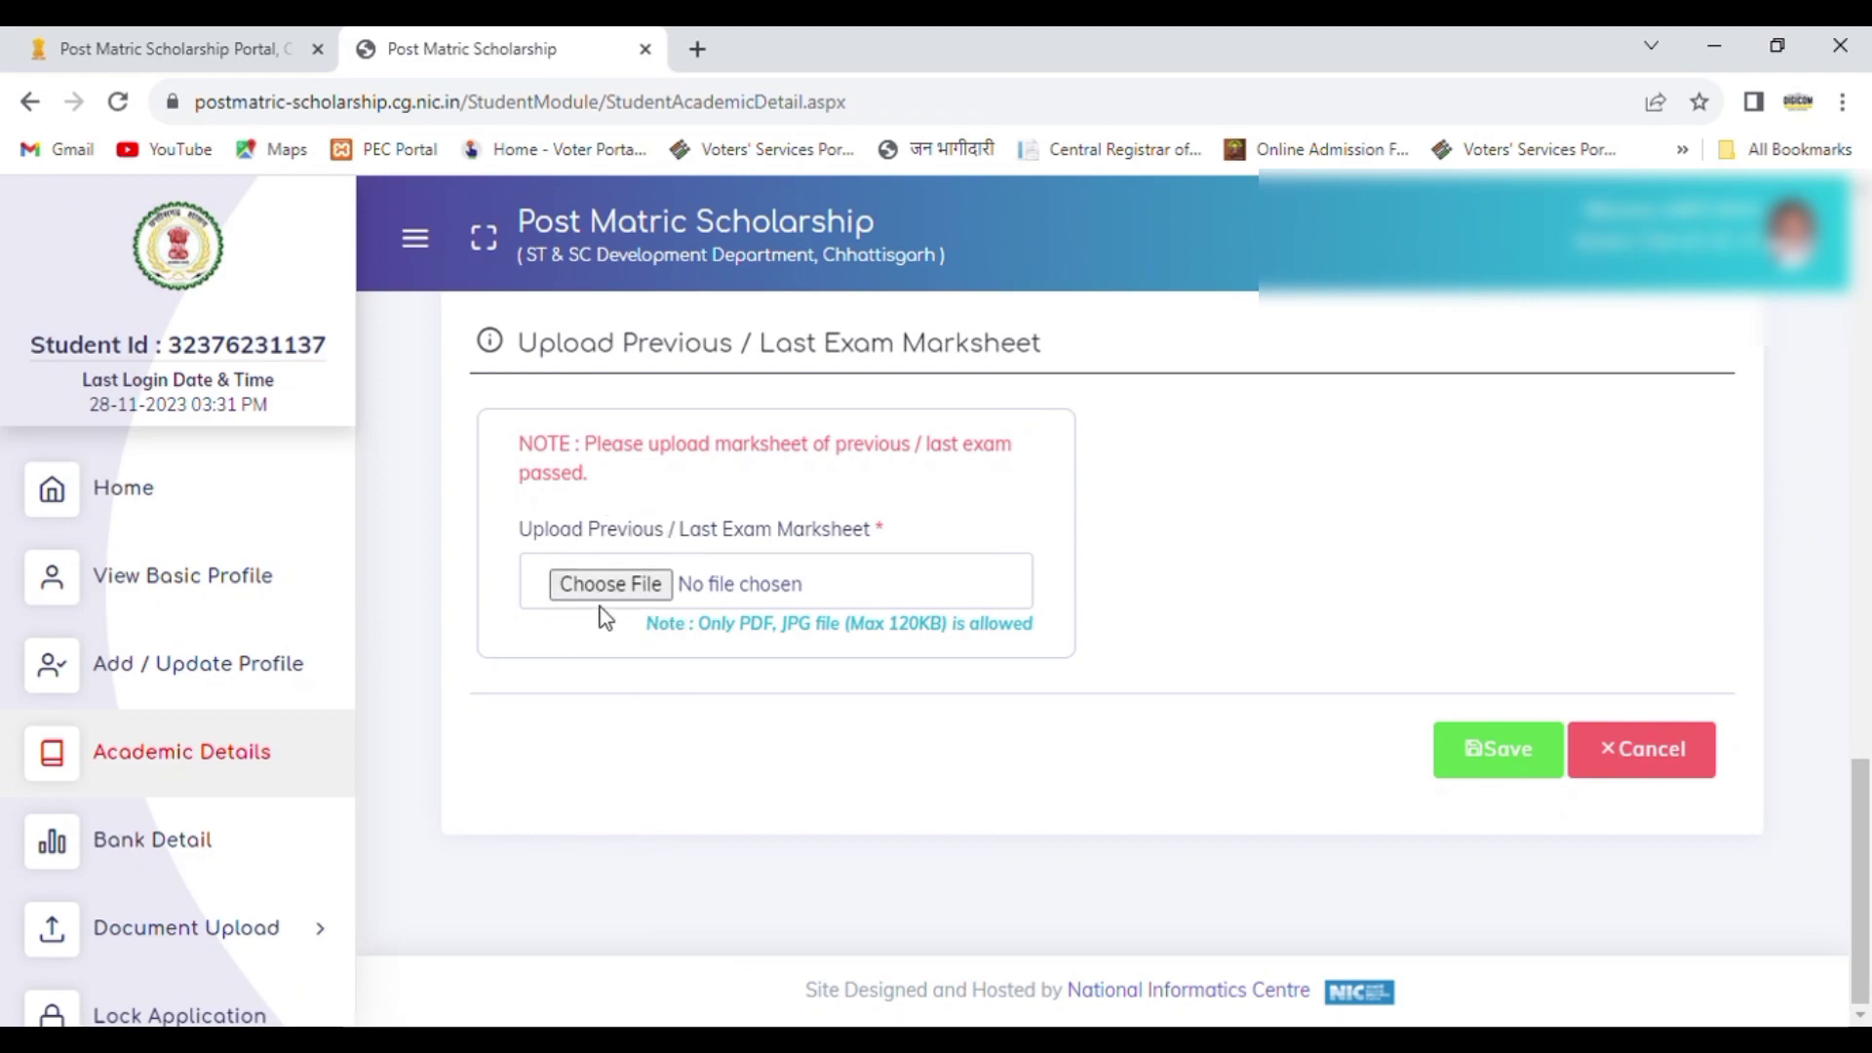
left_click(641, 585)
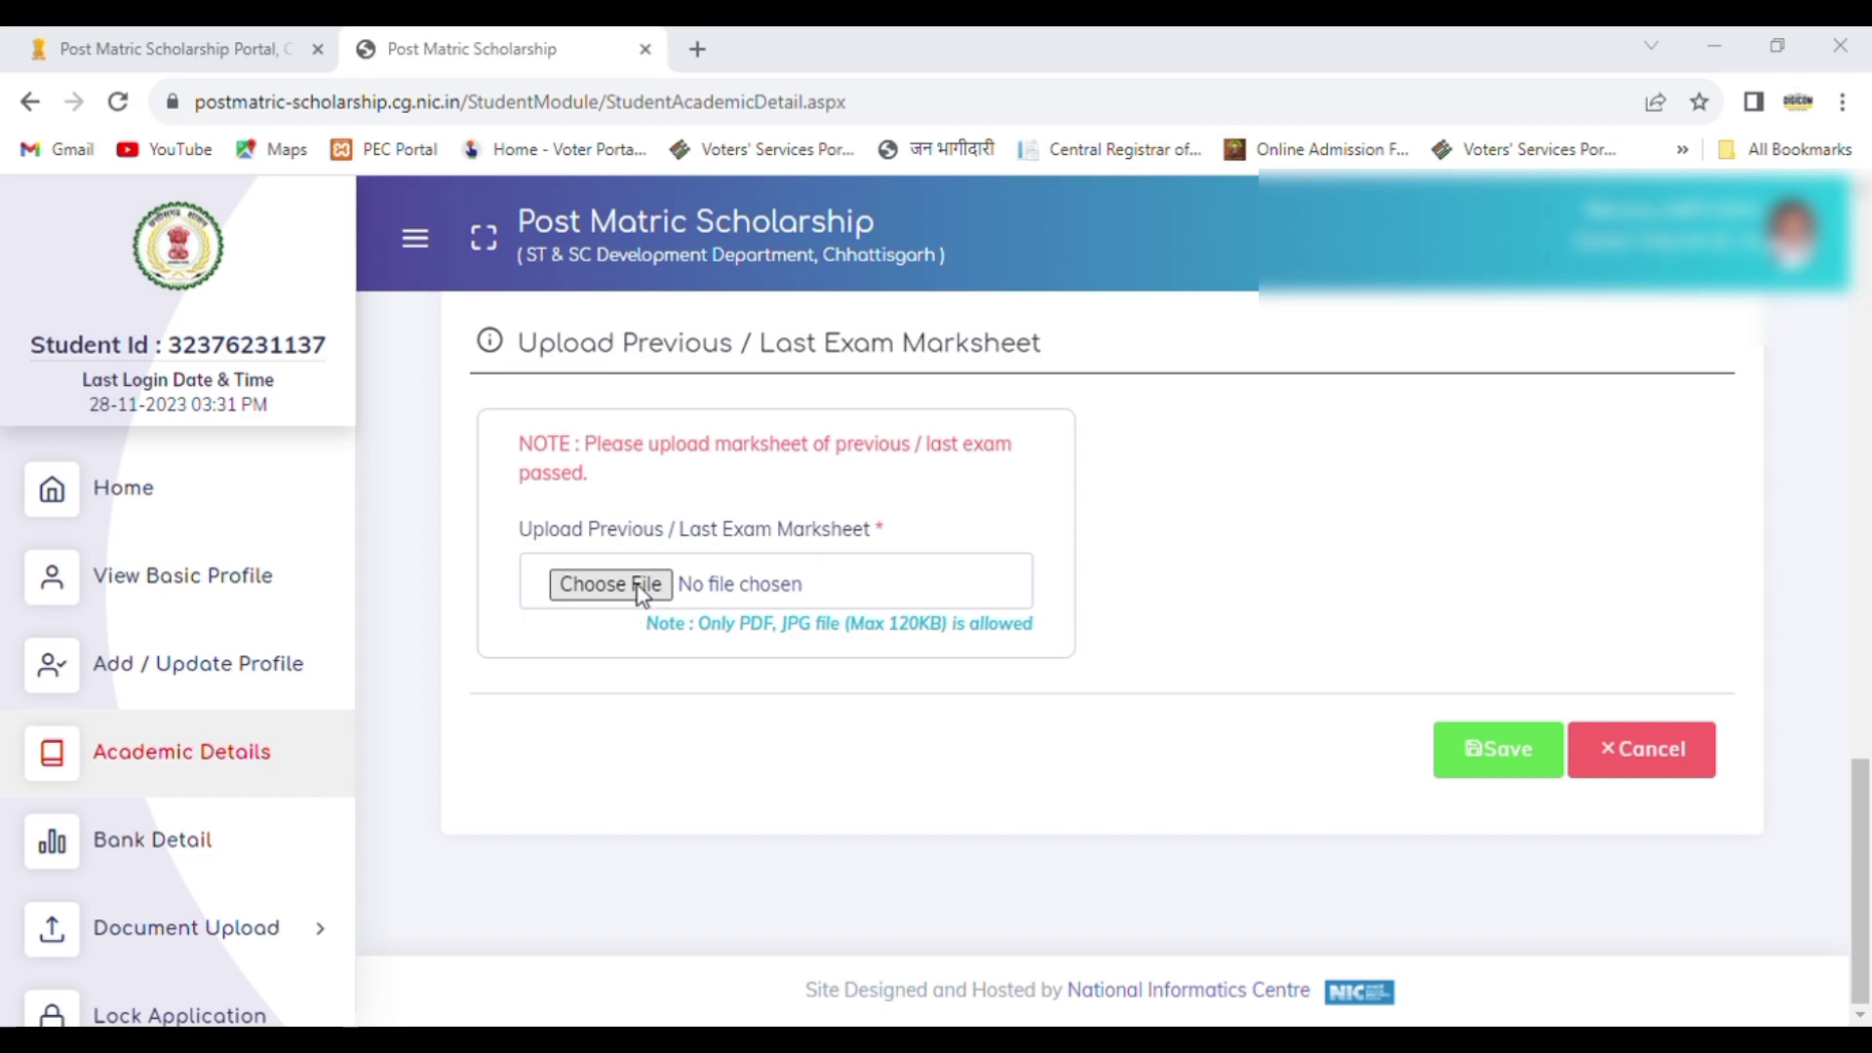
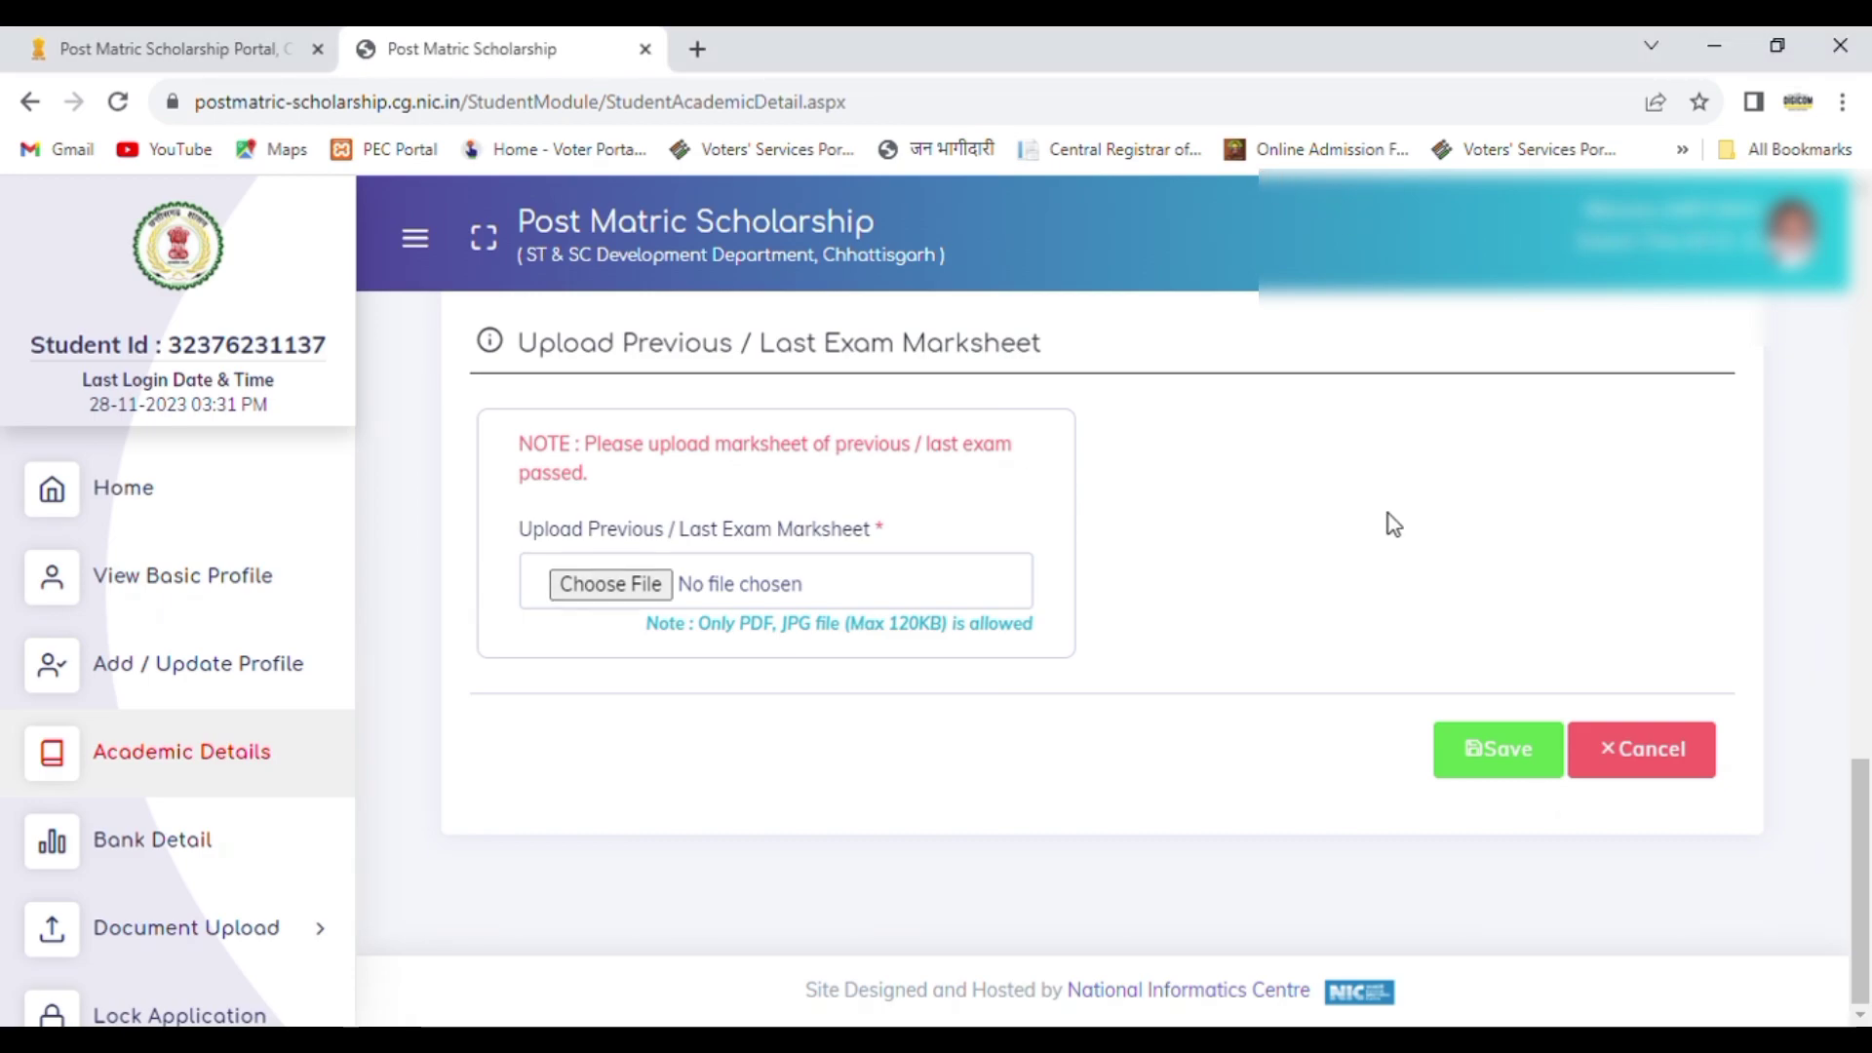
Step: Choose the marksheet file for the previous / last exam and save the academic details
left_click(605, 590)
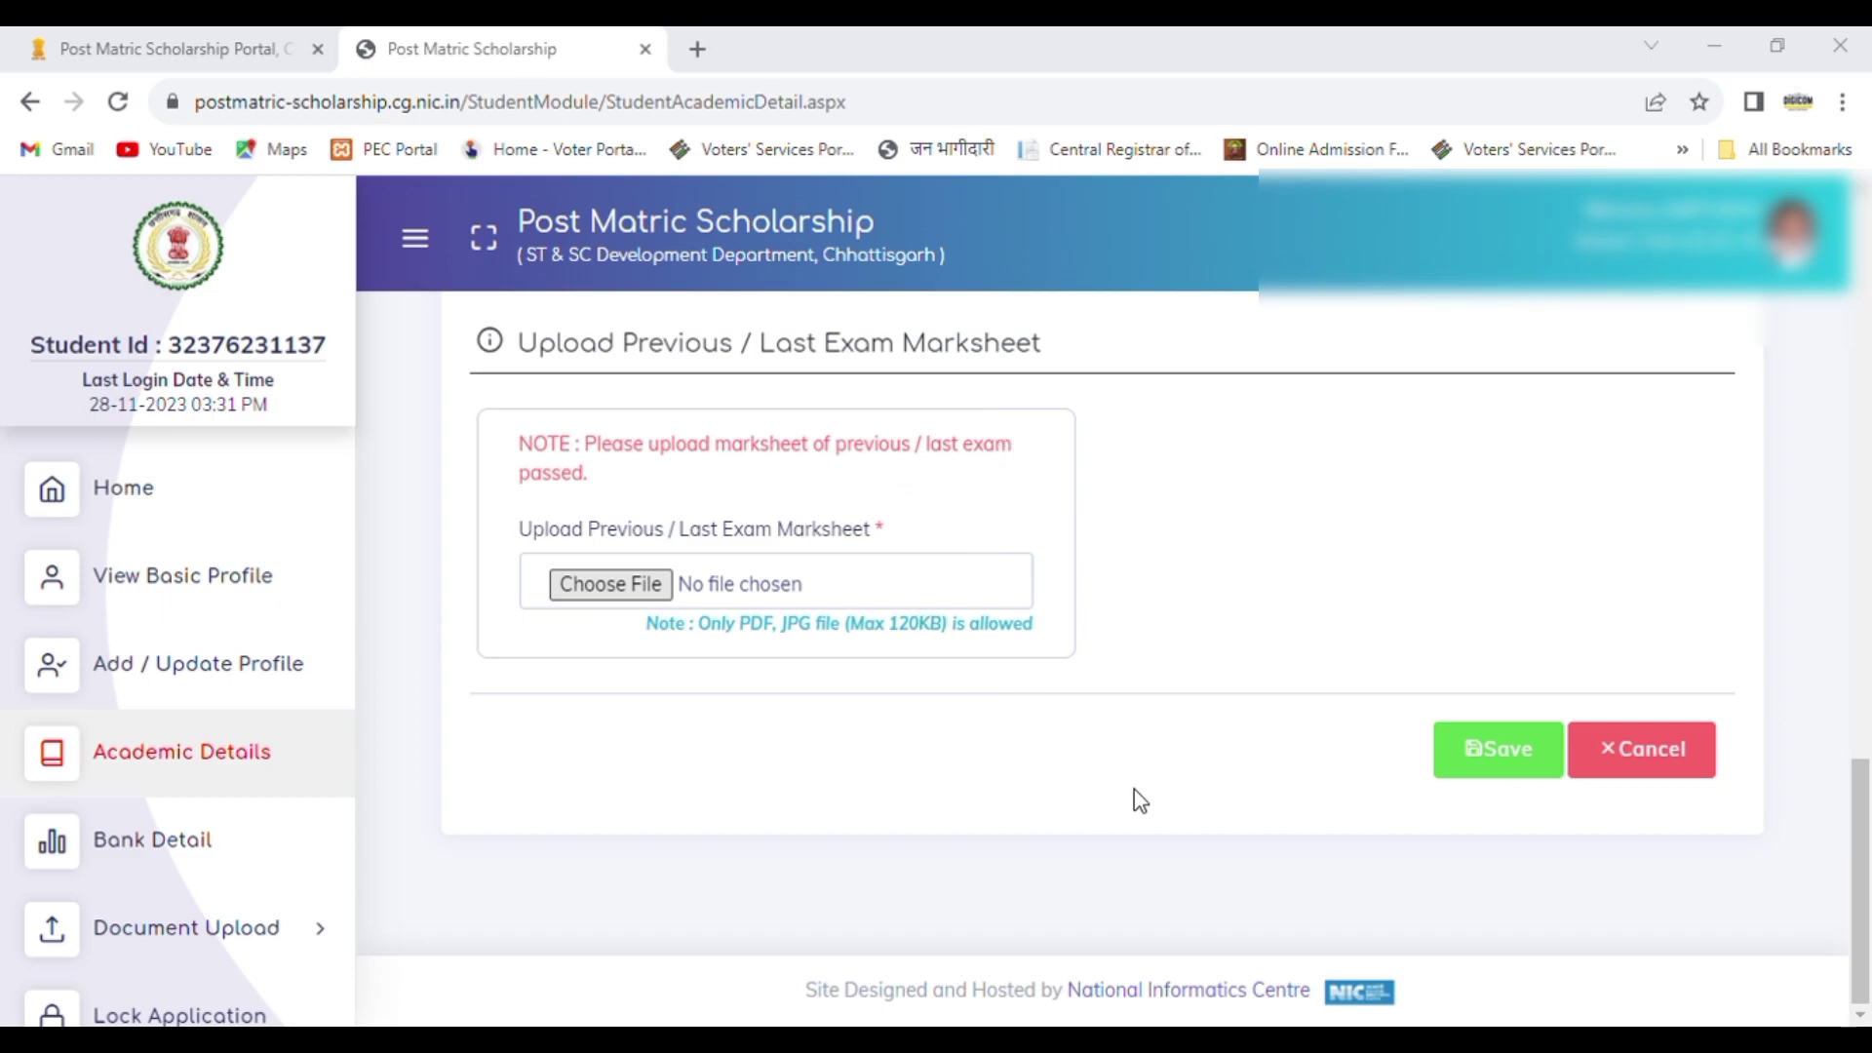
left_click(1501, 769)
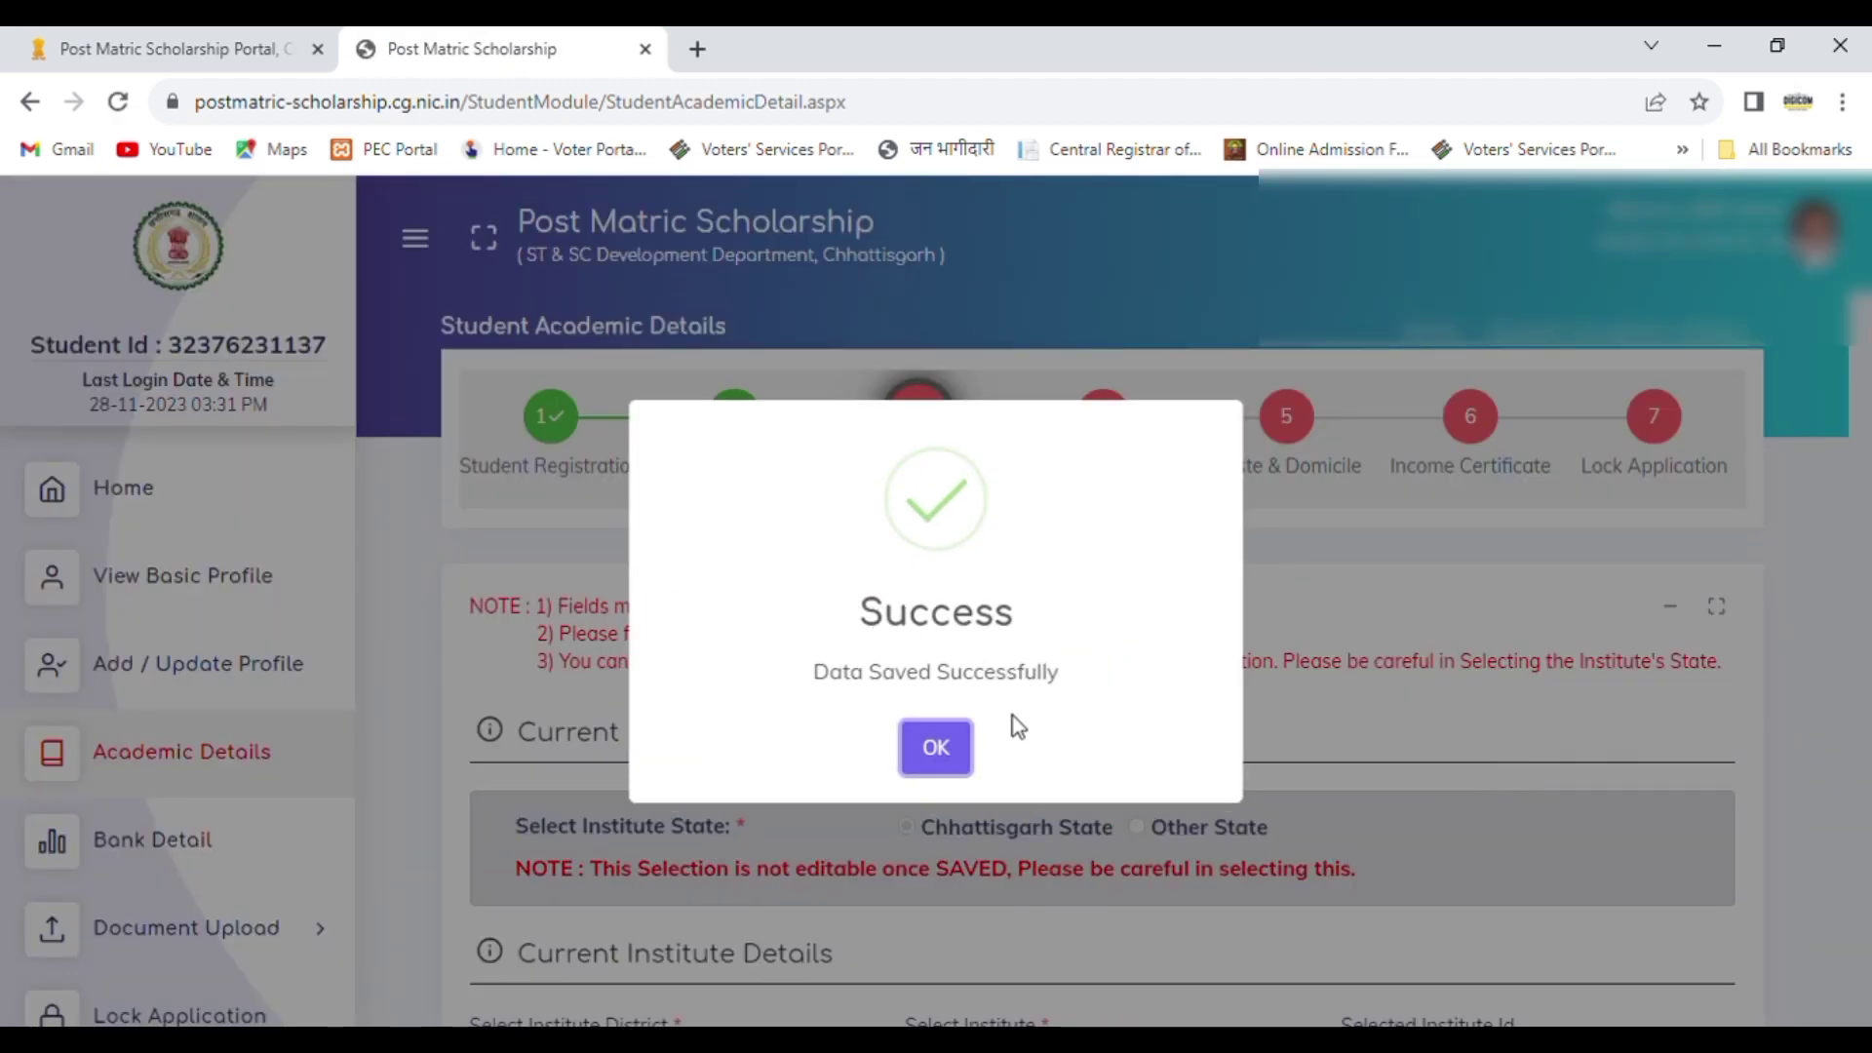
left_click(945, 765)
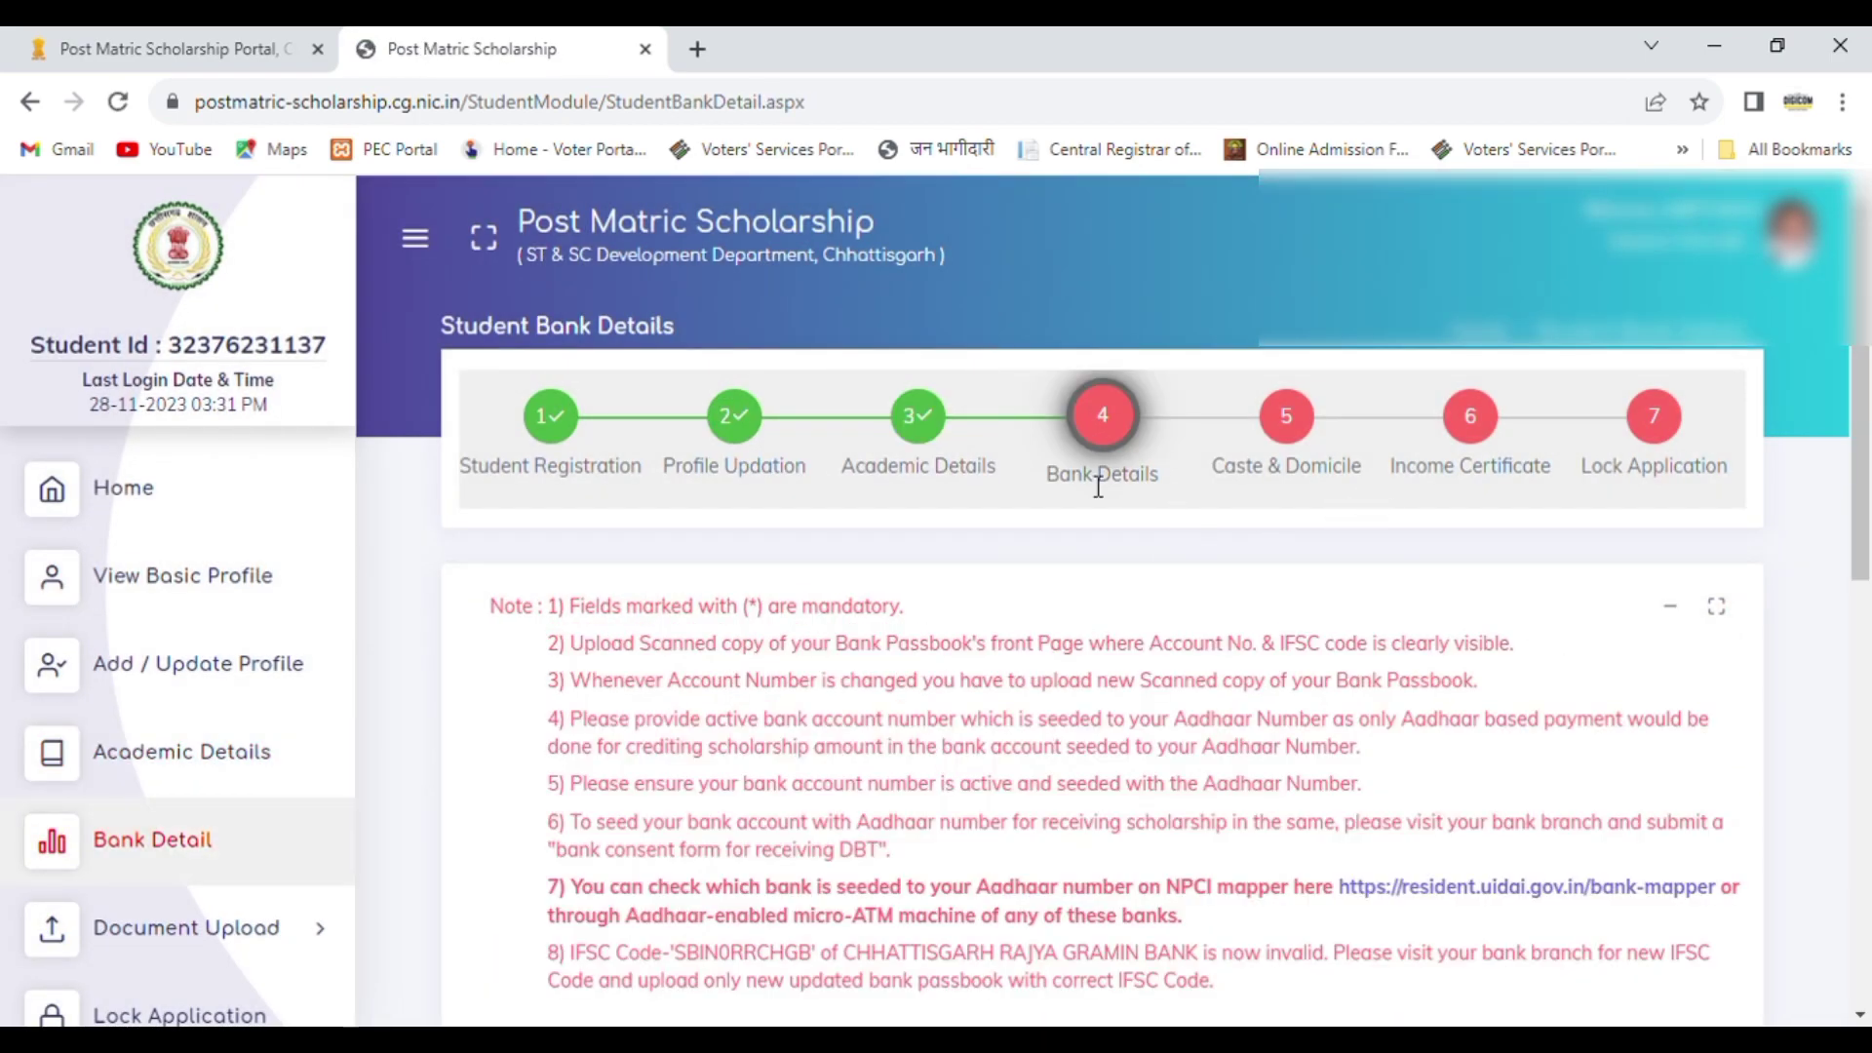
Step: Try to look up the bank with the IFSC code SBIN0RRCHGB in the bank details
scroll(1867, 535, "down", 4)
scroll(1868, 534, "down", 3)
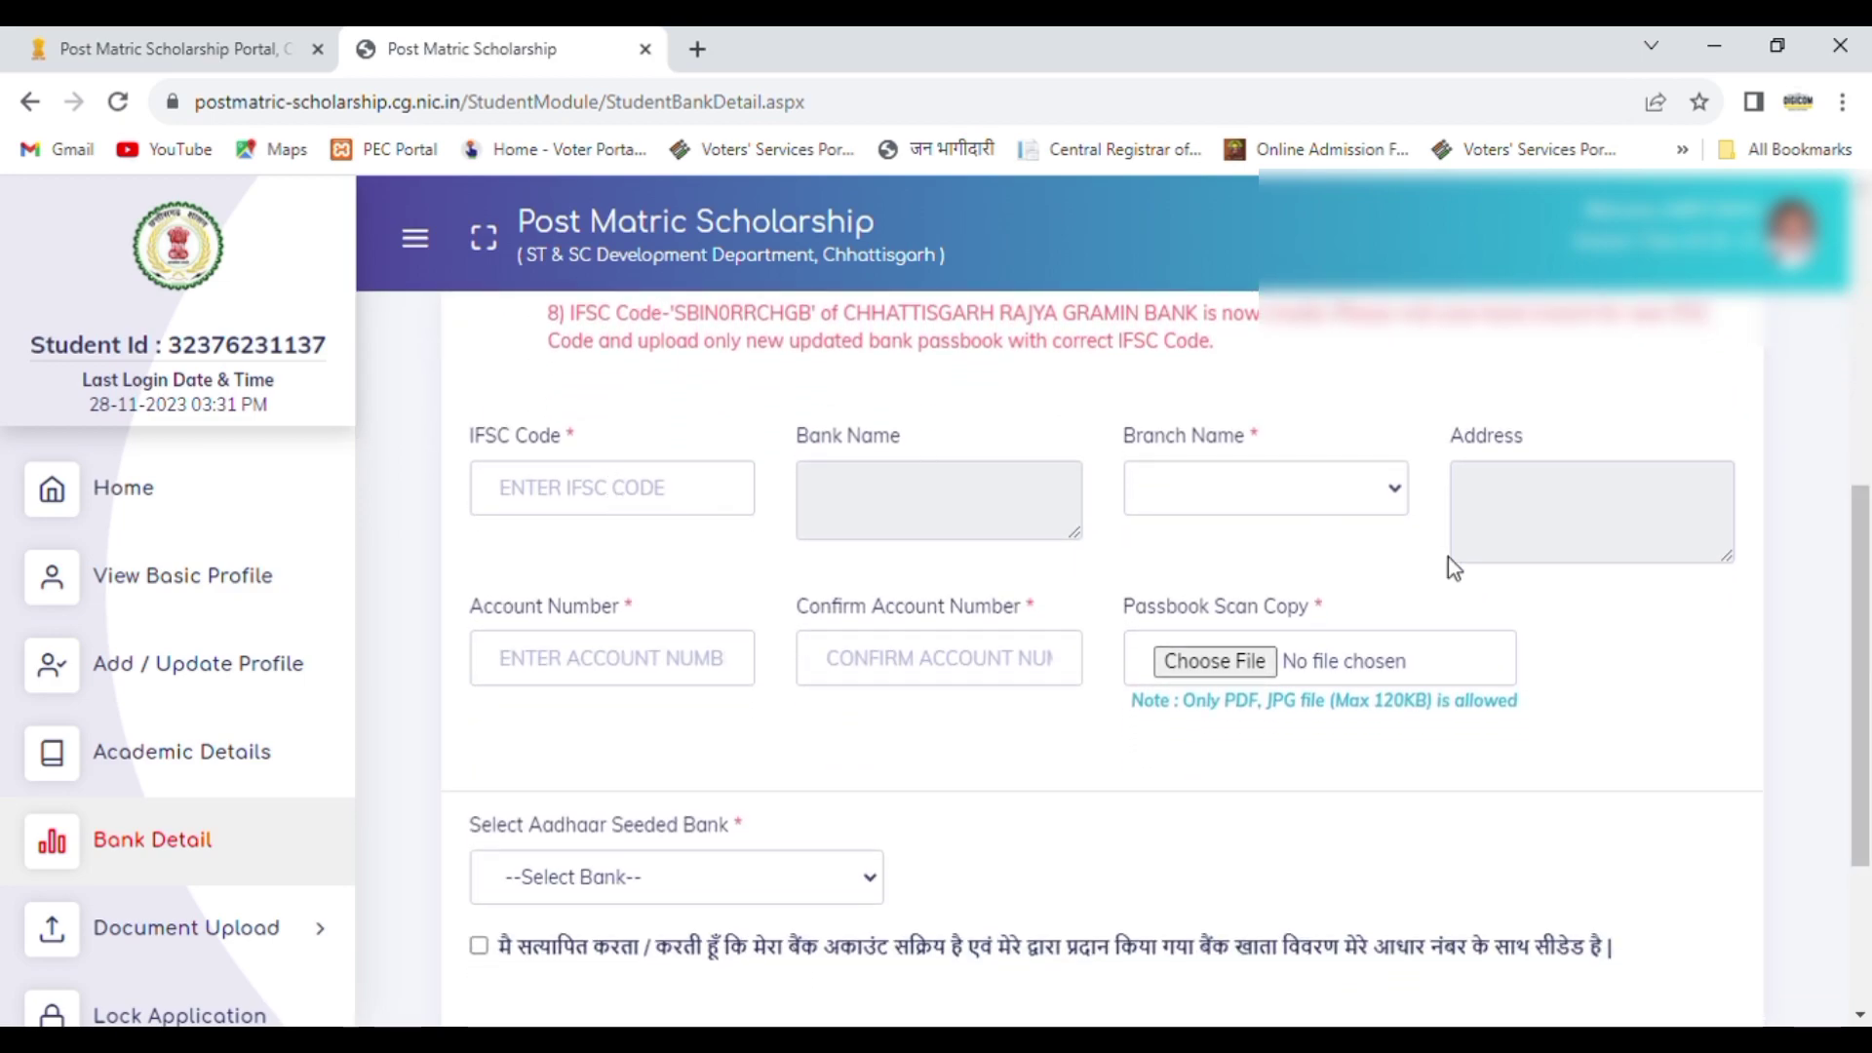
scroll(1850, 568, "down", 1)
left_click(563, 444)
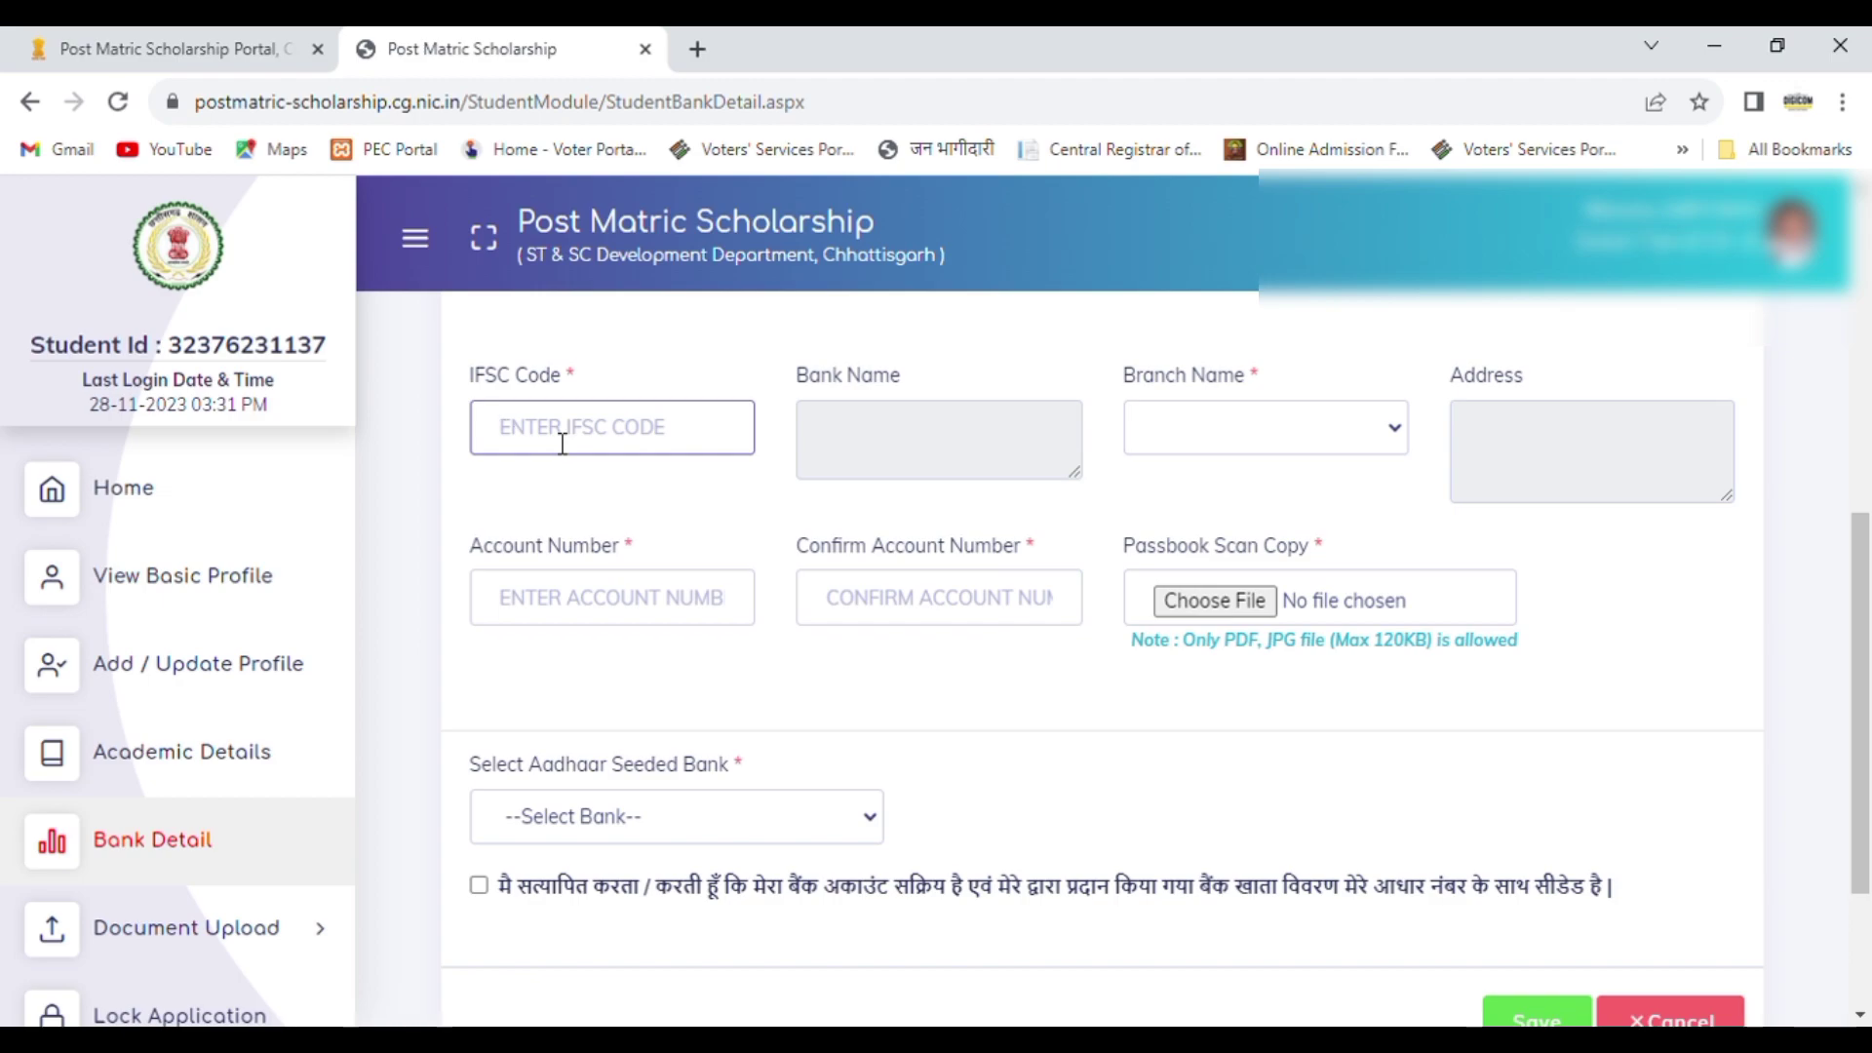
type("SBIN")
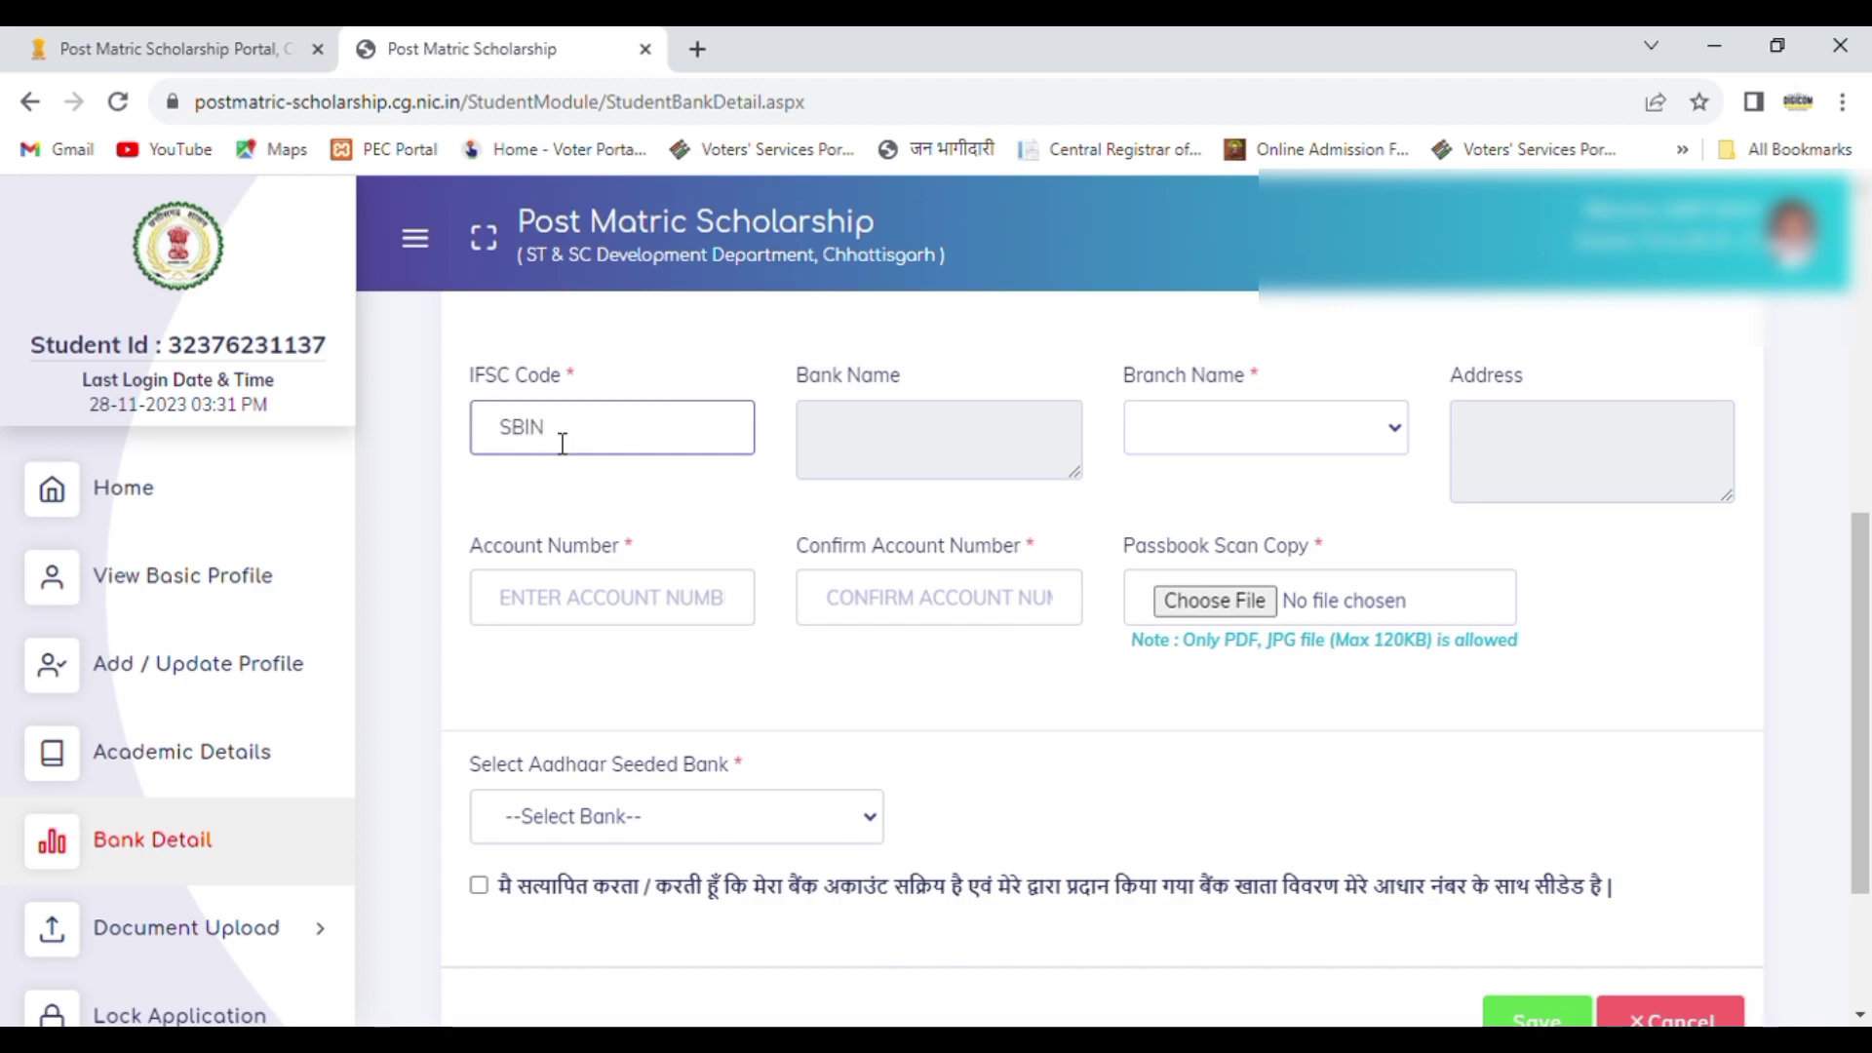
type("0BR")
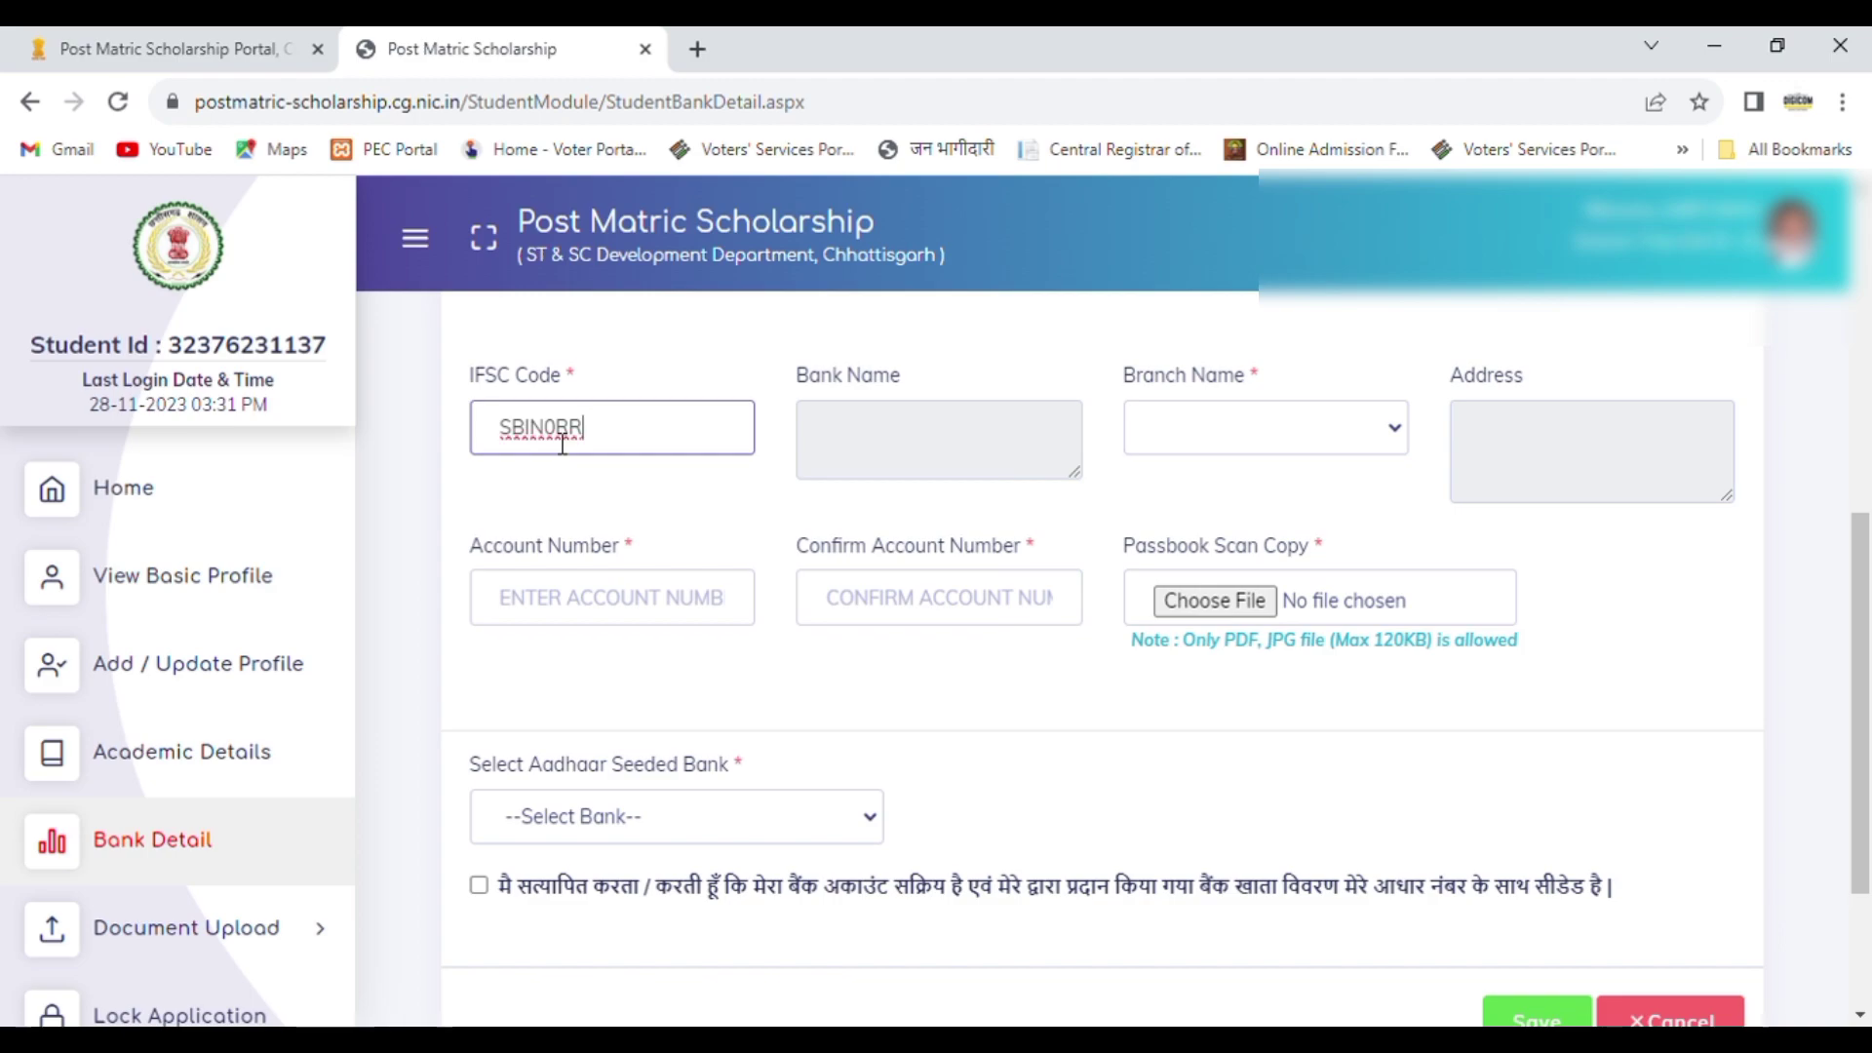
type("CHGB")
key("Tab")
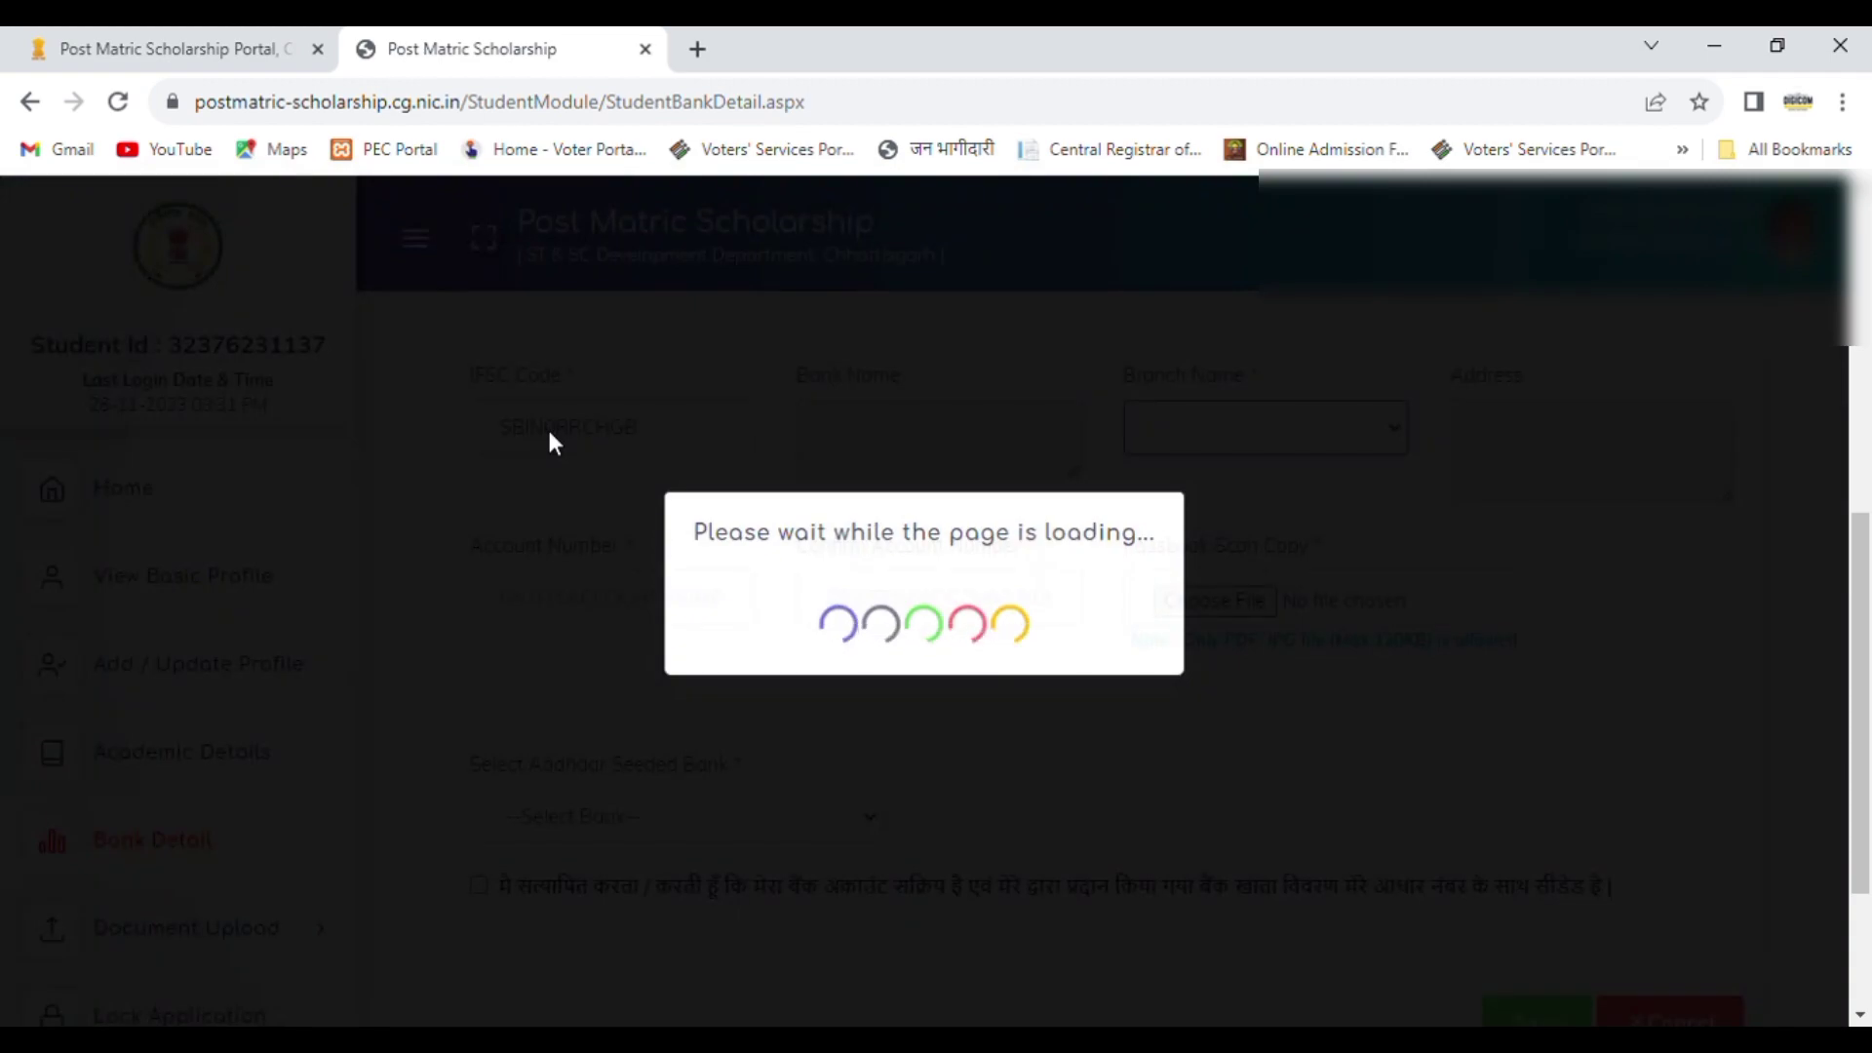
left_click(1177, 262)
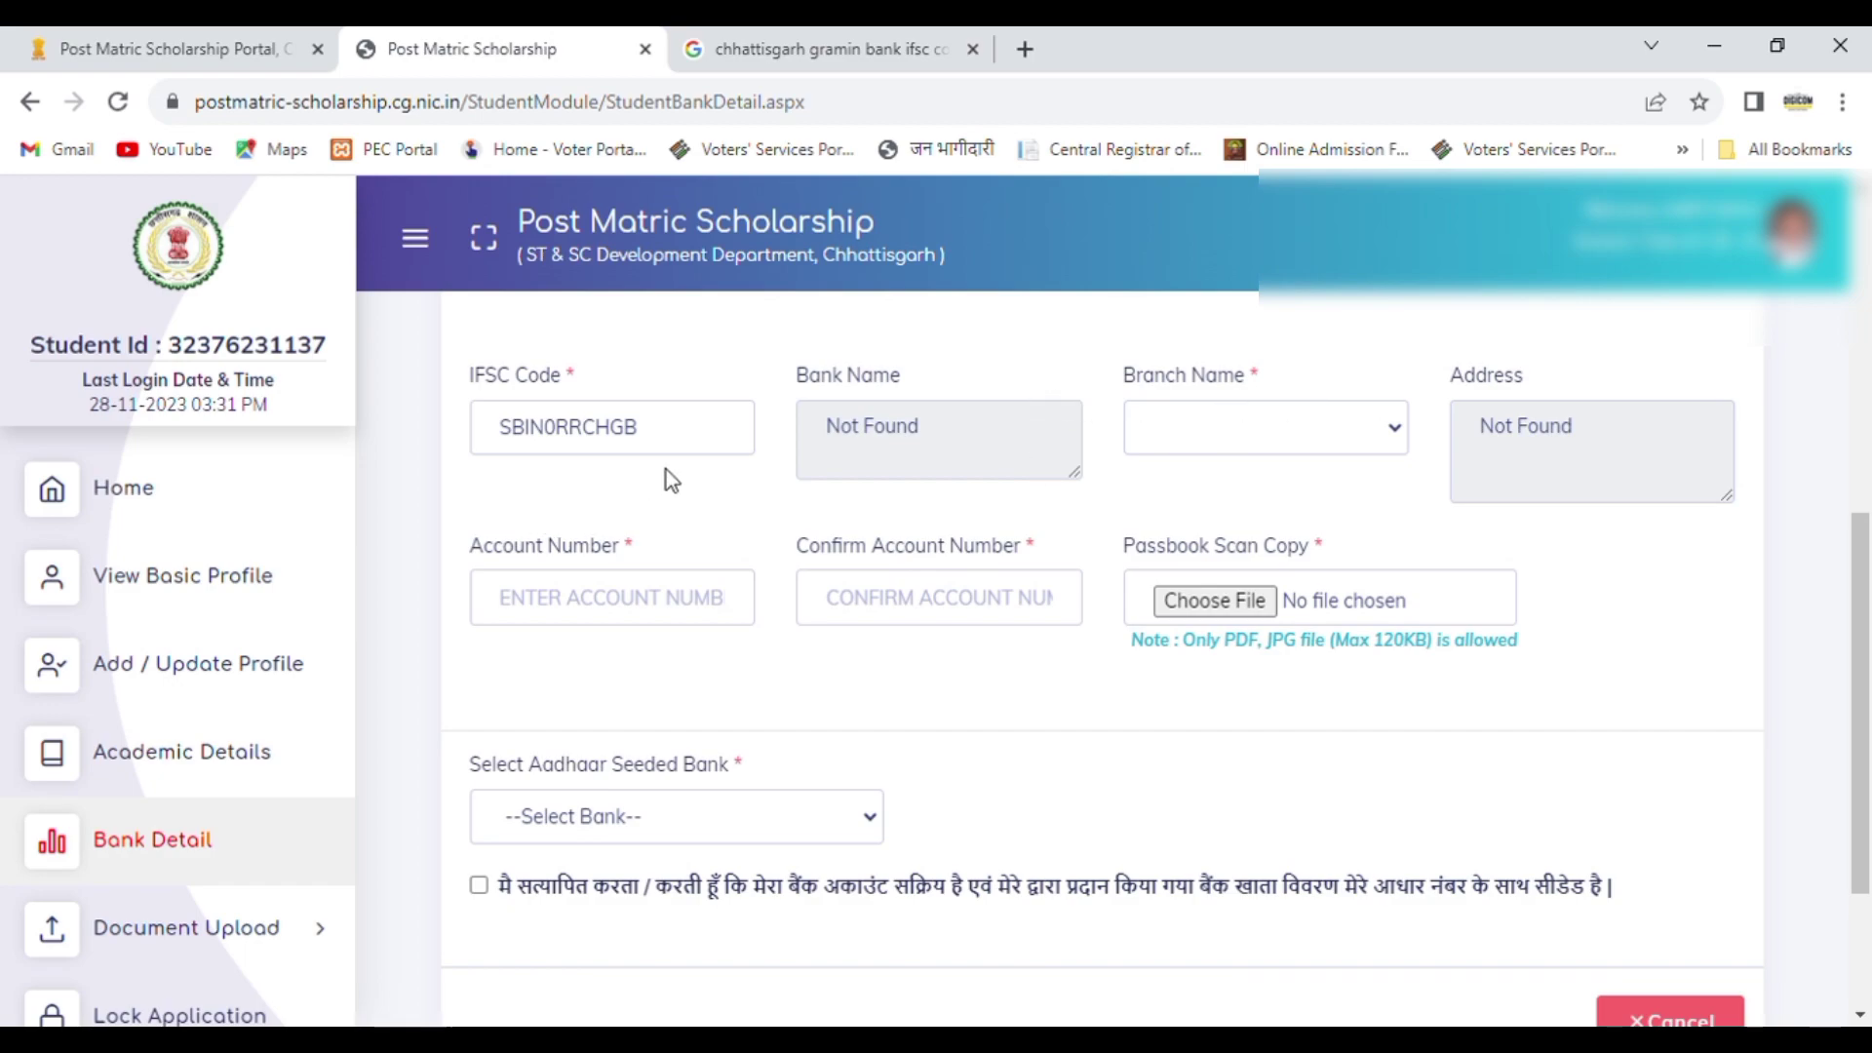
Step: Replace the IFSC code with the current code of the student's branch, then enter and confirm the bank account number
left_click_drag(684, 441, 364, 453)
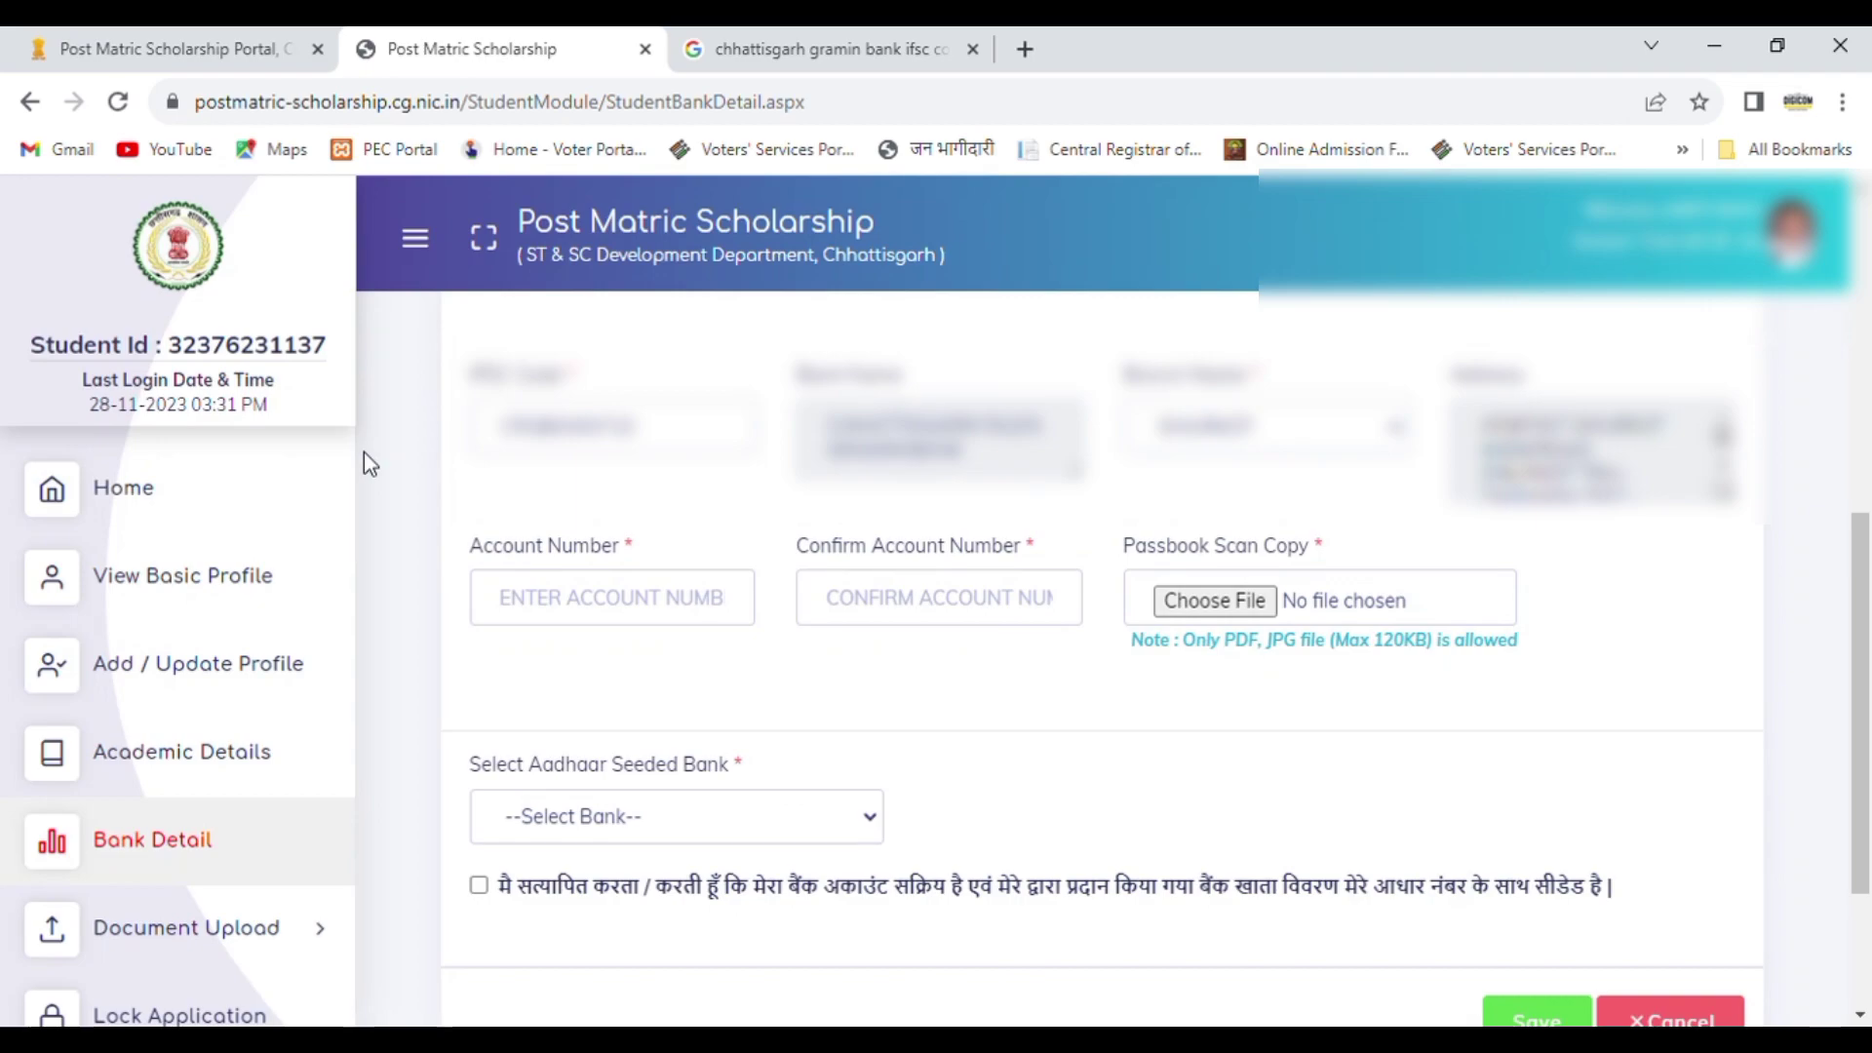
left_click(593, 609)
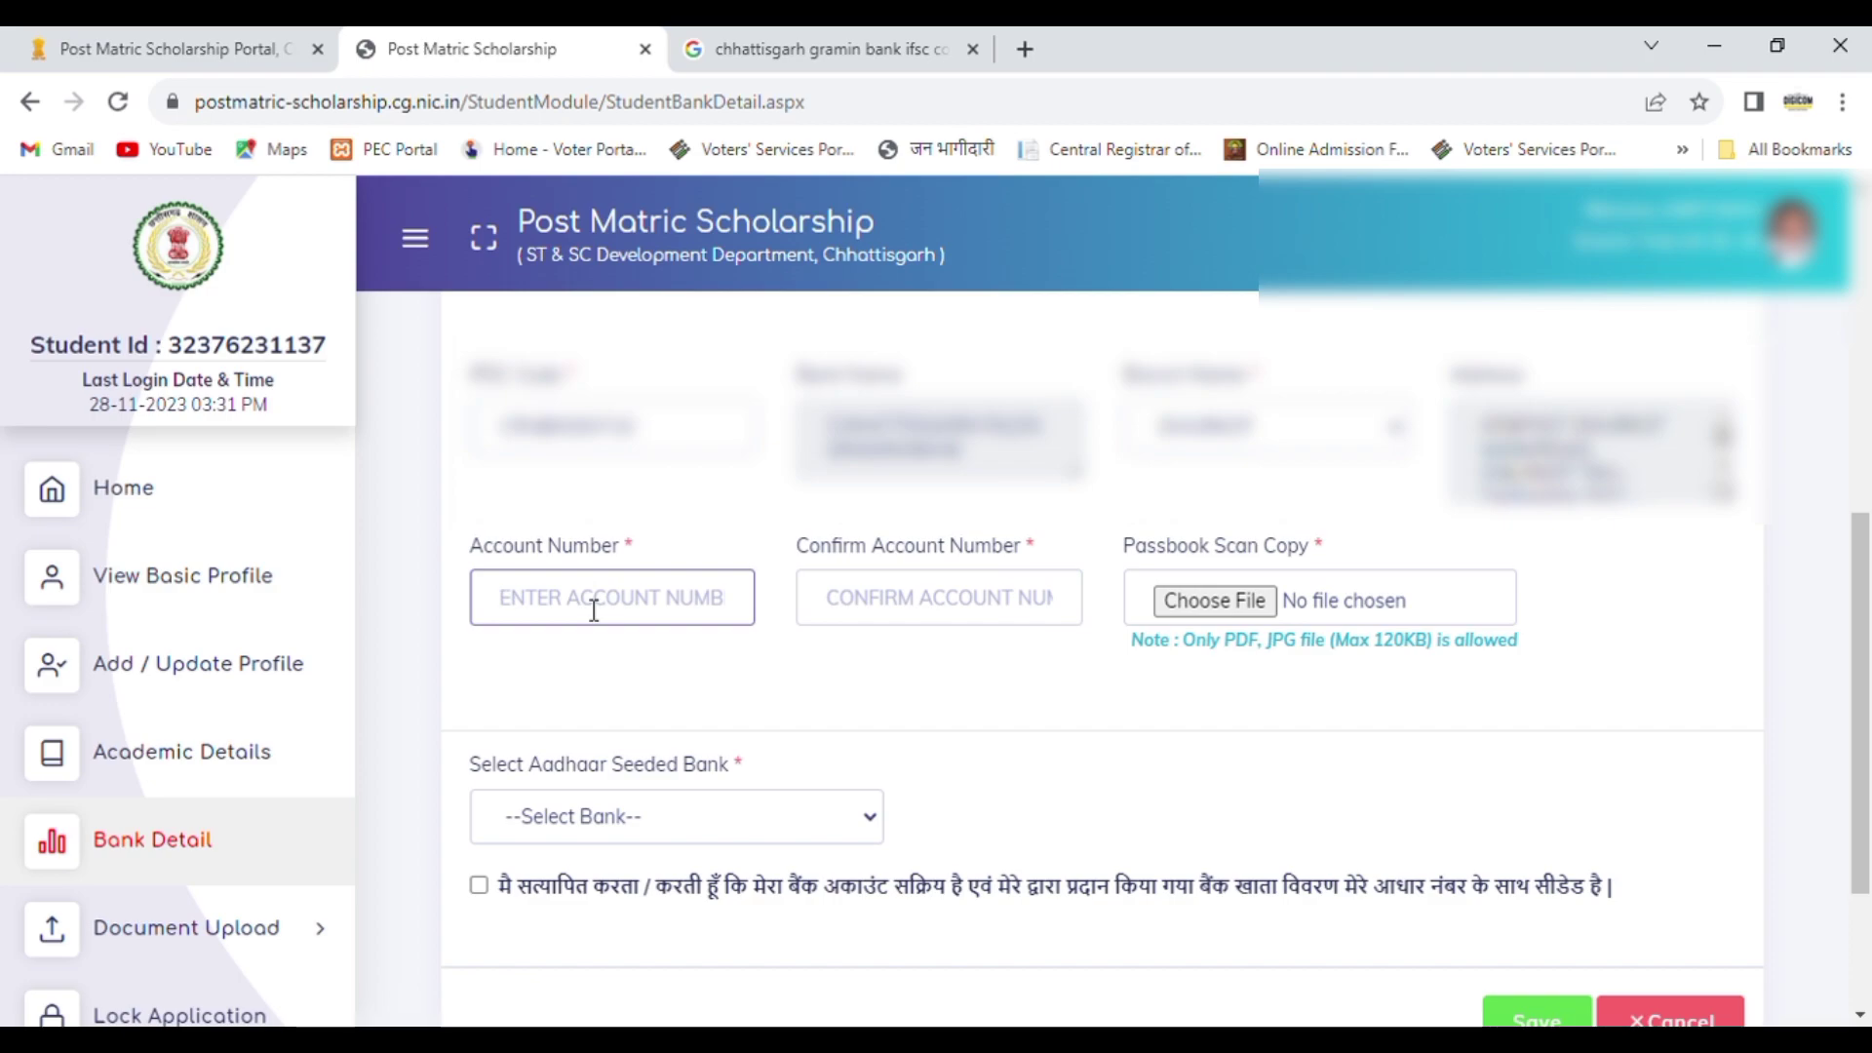
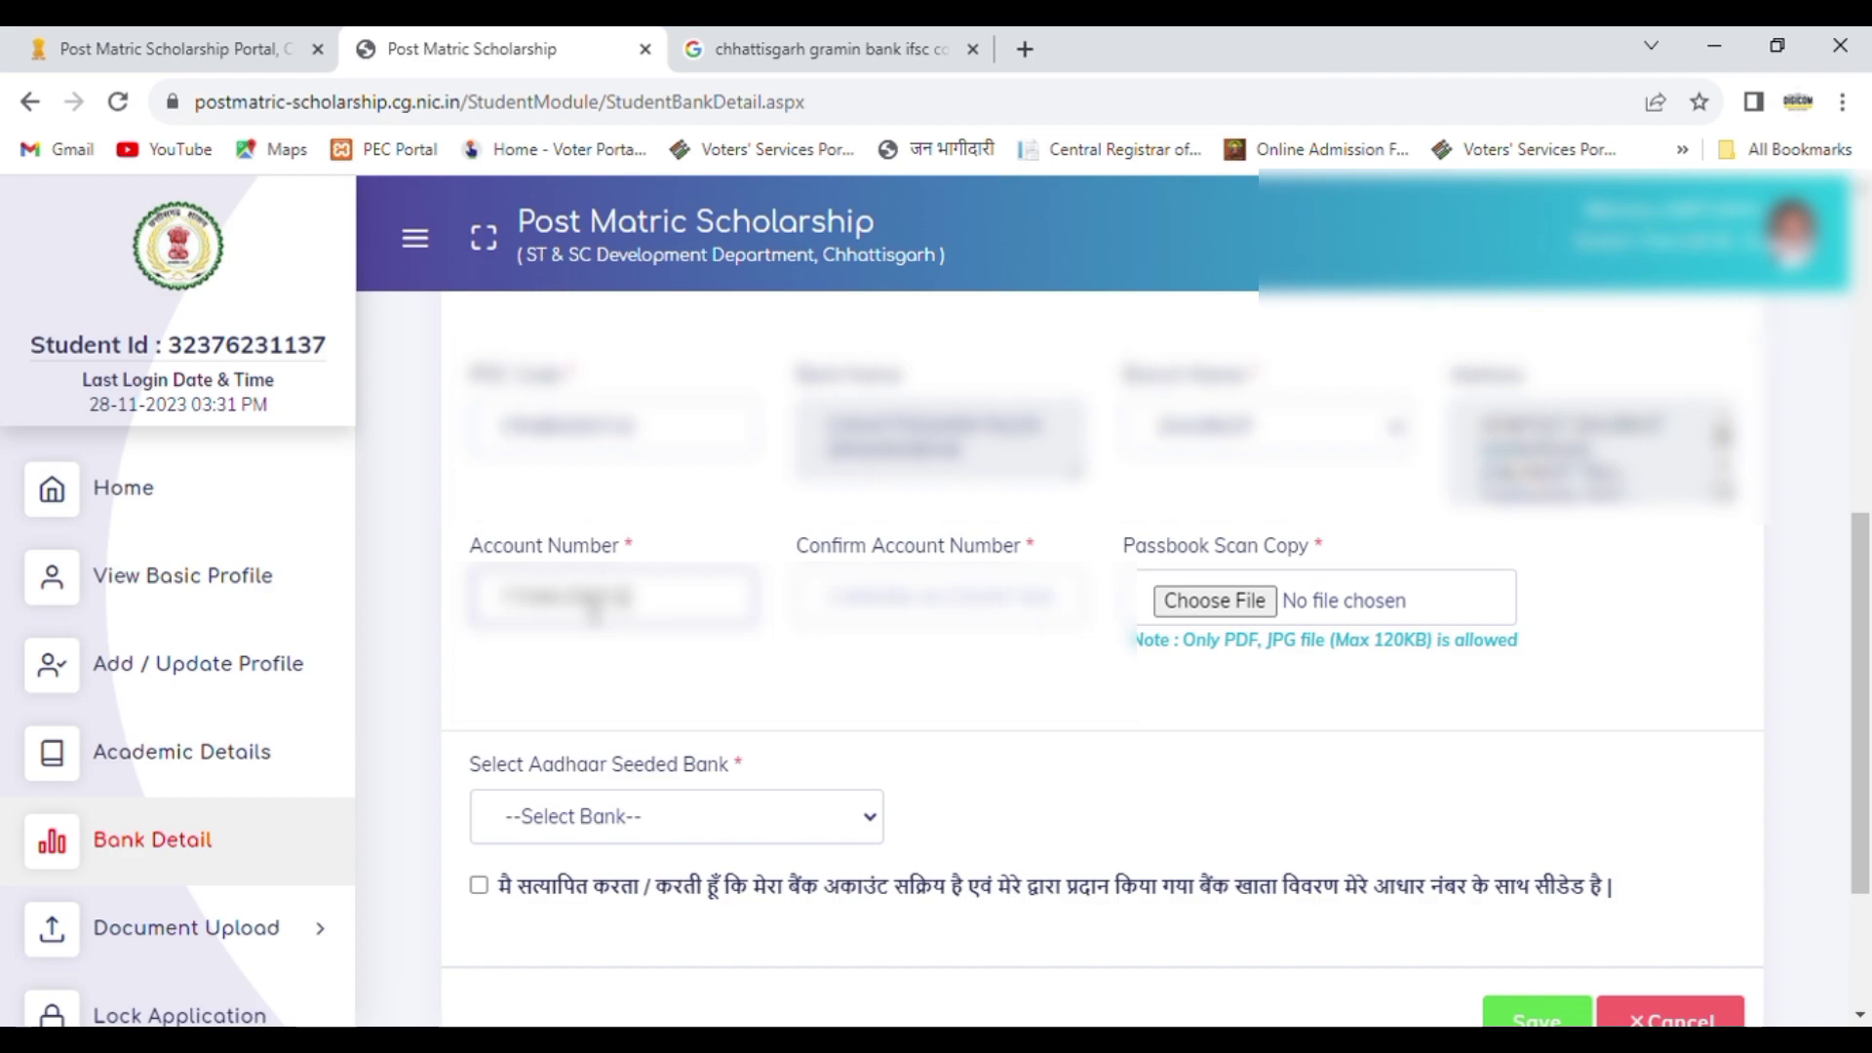
left_click(906, 606)
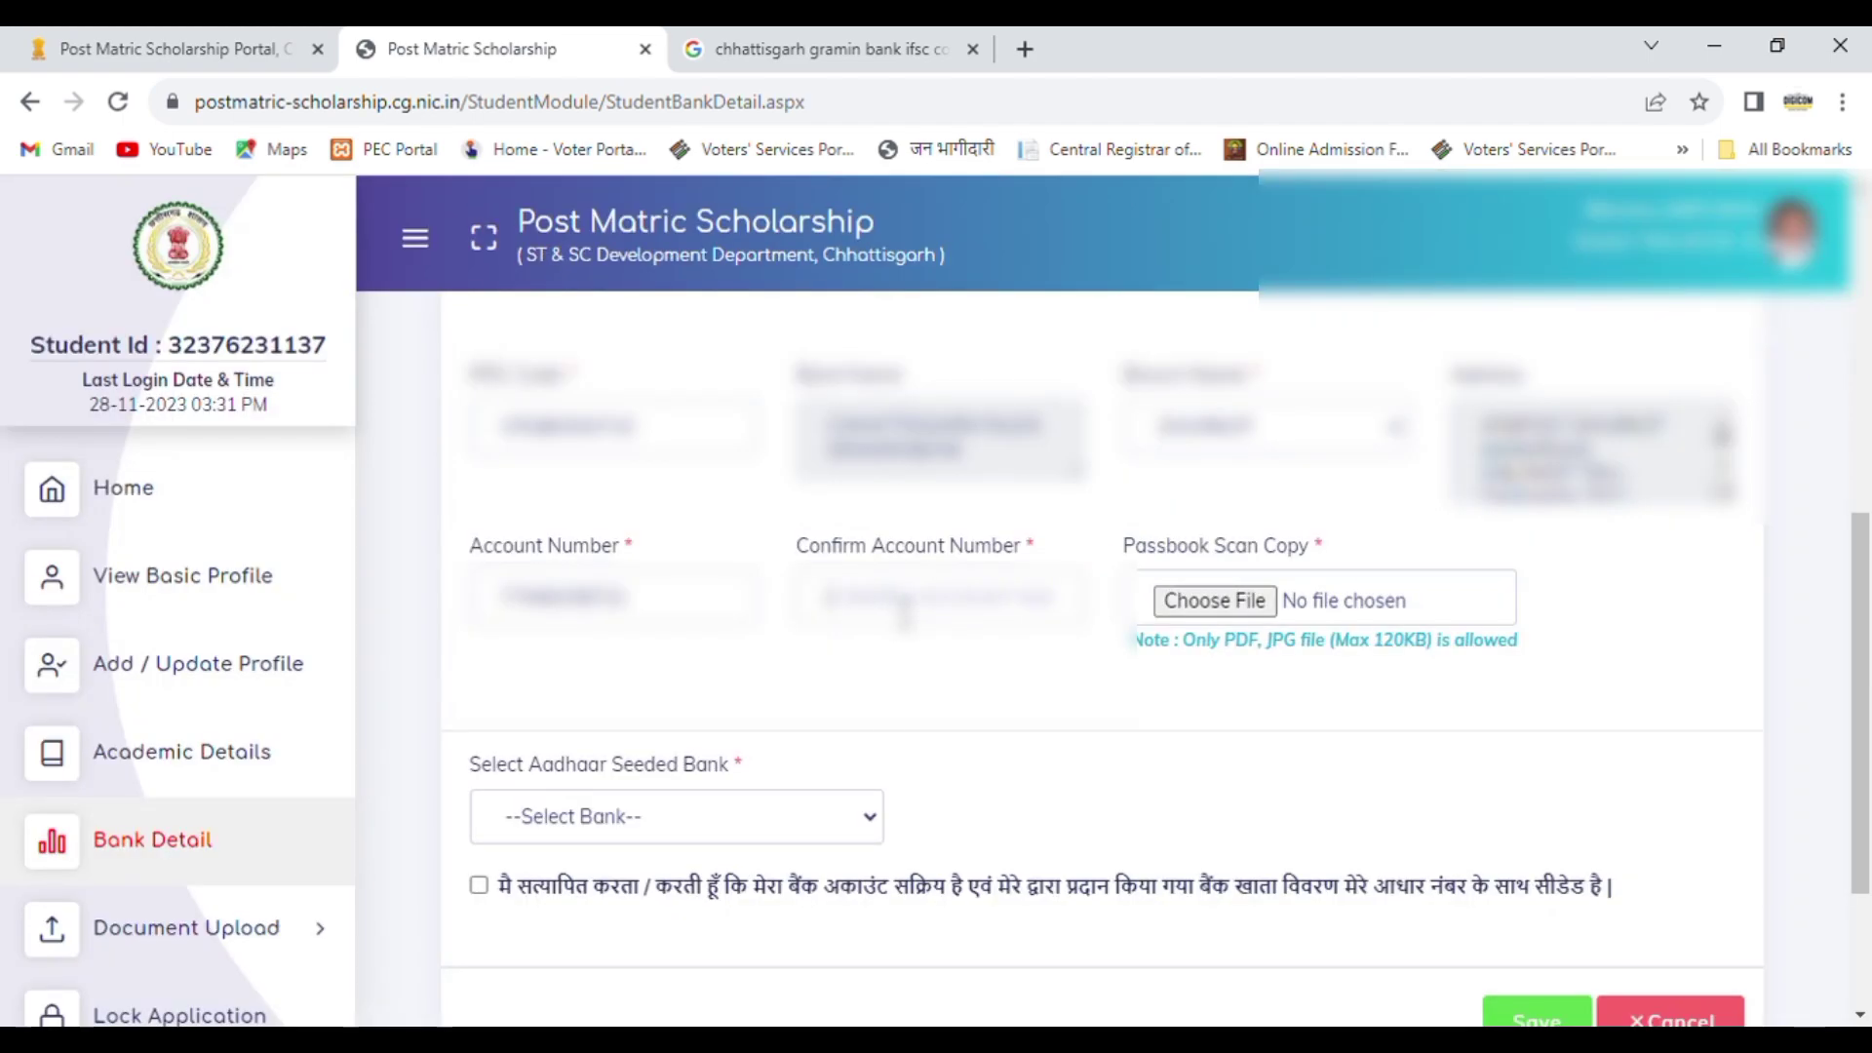
left_click(905, 613)
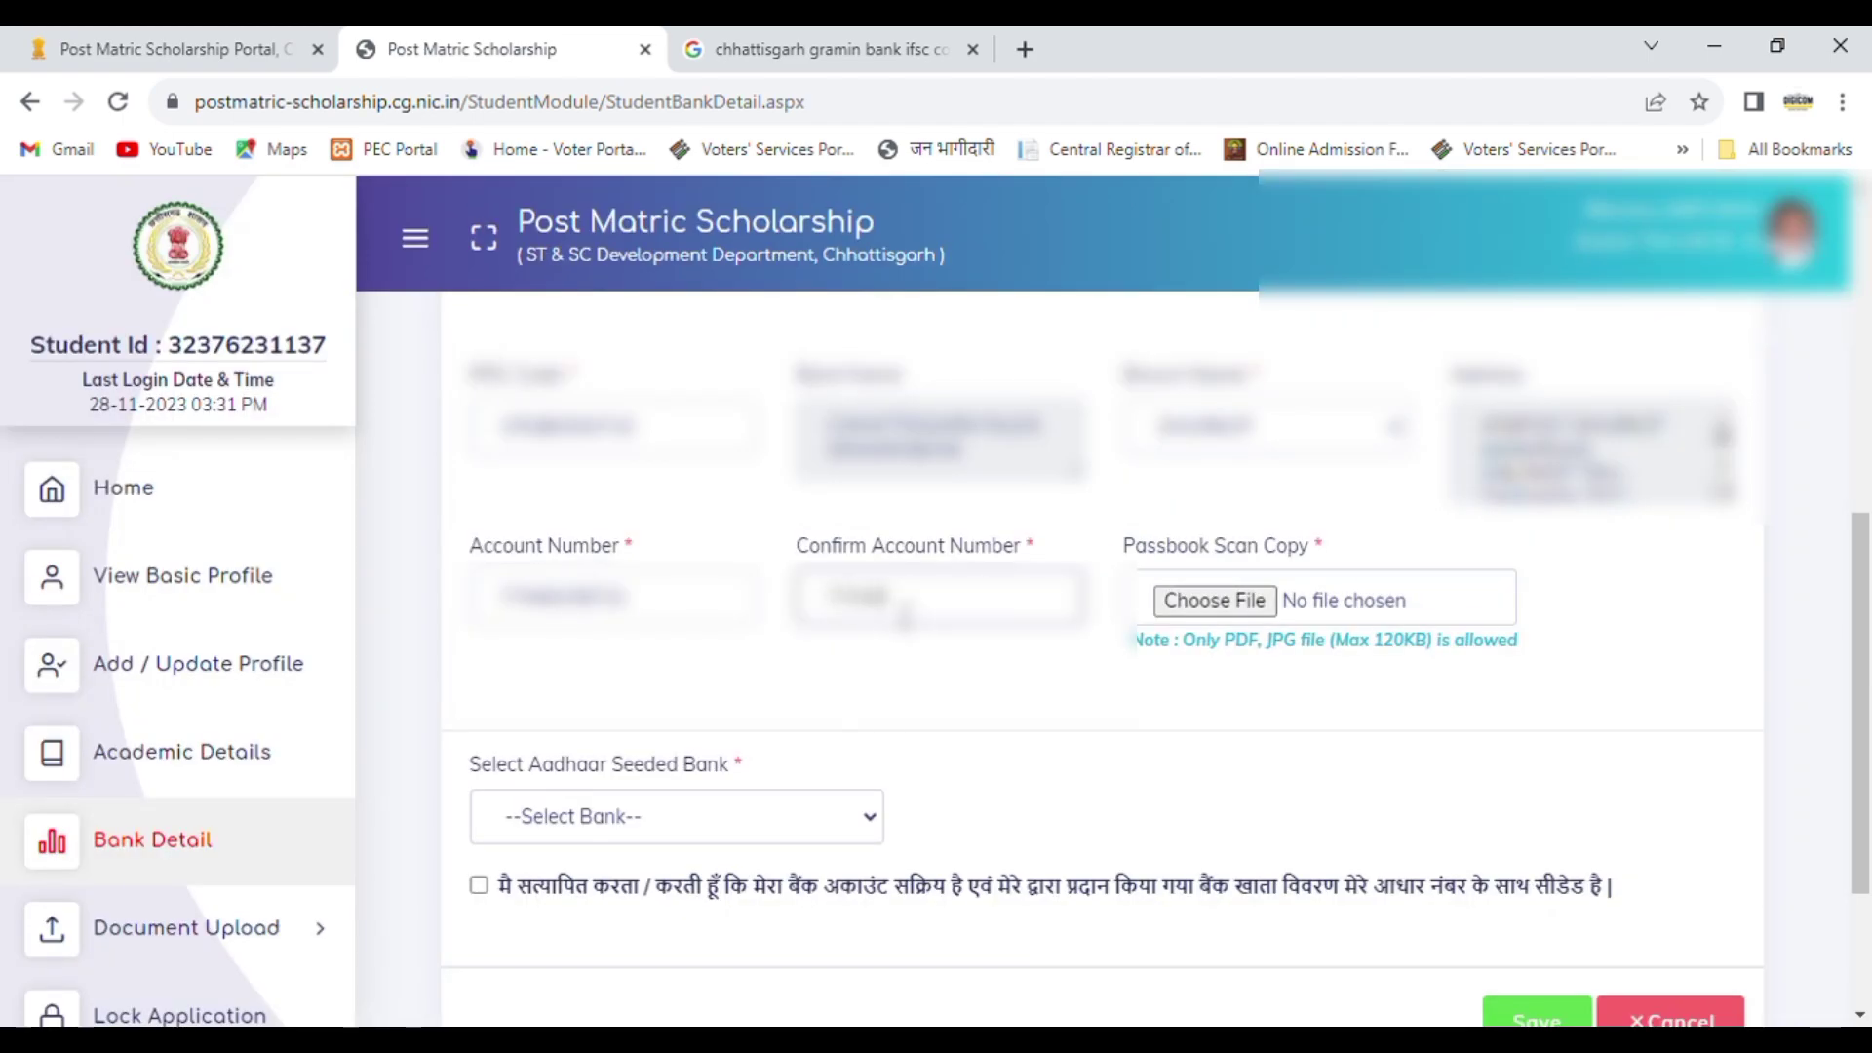
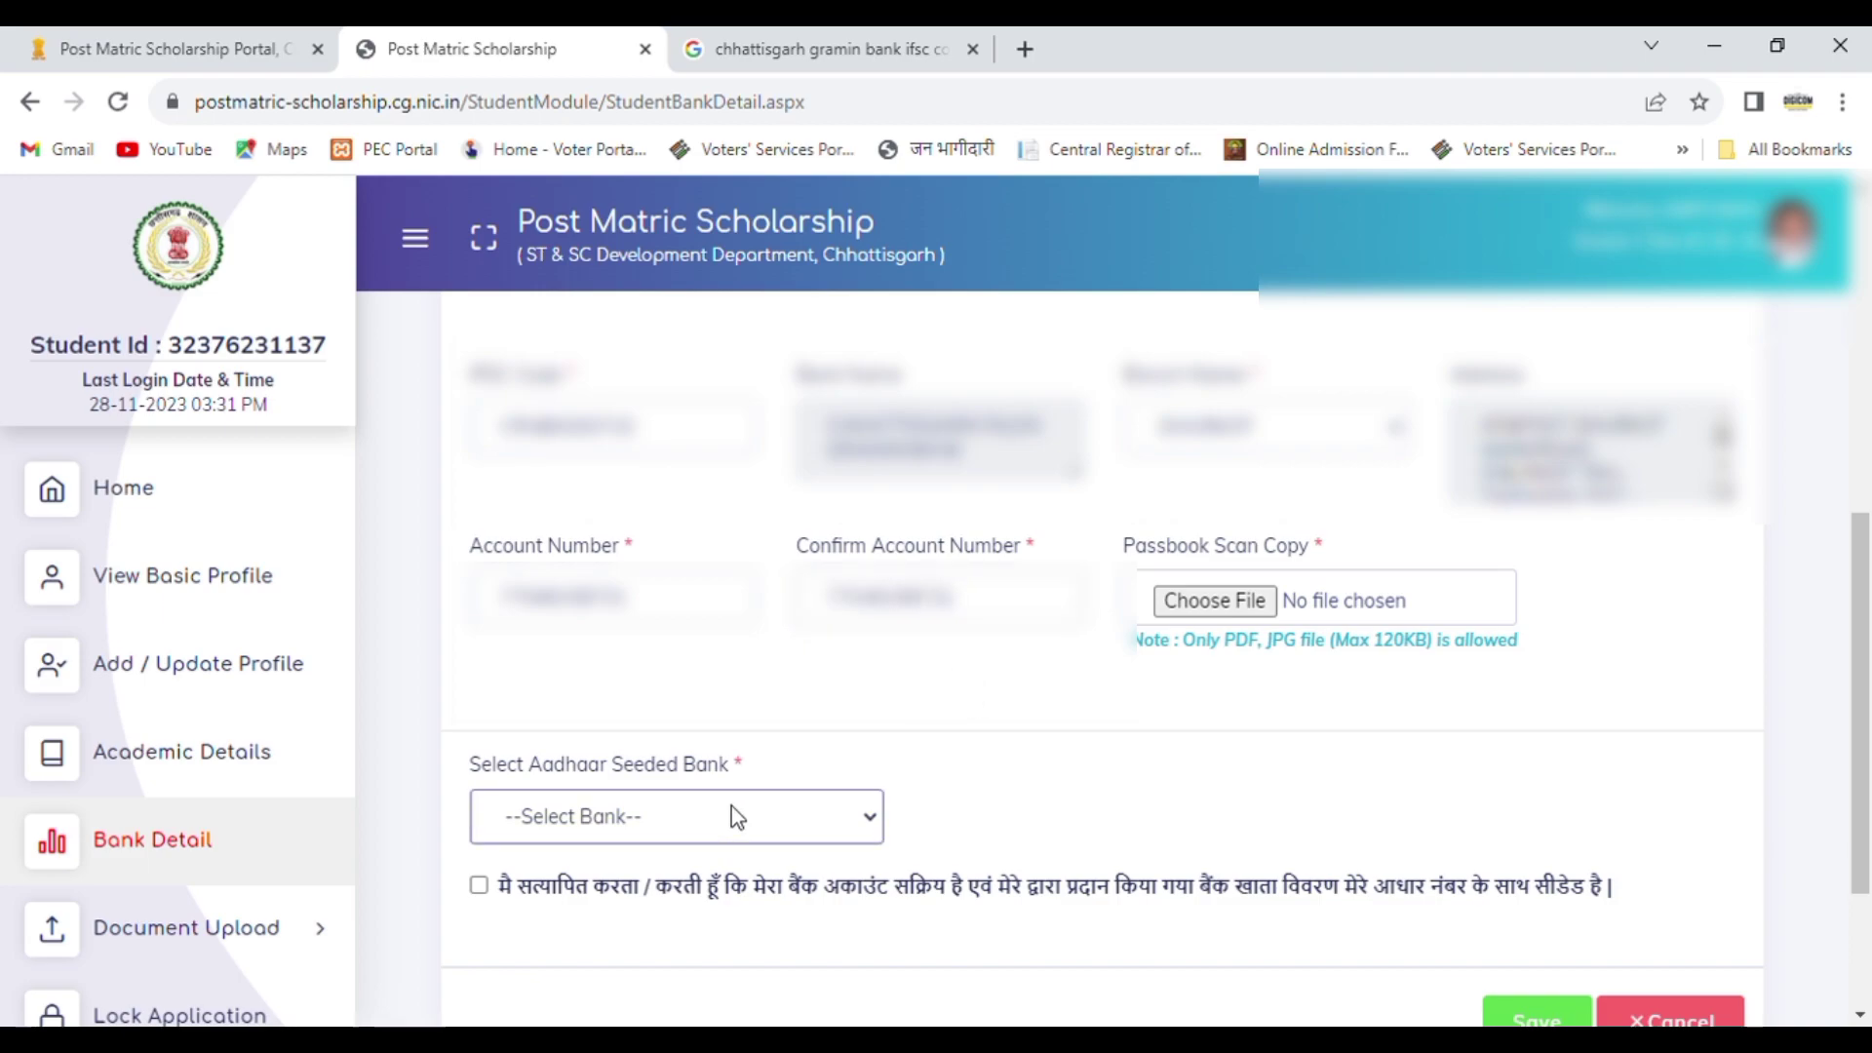
Step: Select CHHATTISGARH RAJYA GRAMIN BANK as the Aadhaar seeded bank and attach the PDF scan of the passbook
key("Down")
key("Down")
key("Down")
key("Down")
key("Down")
key("Down")
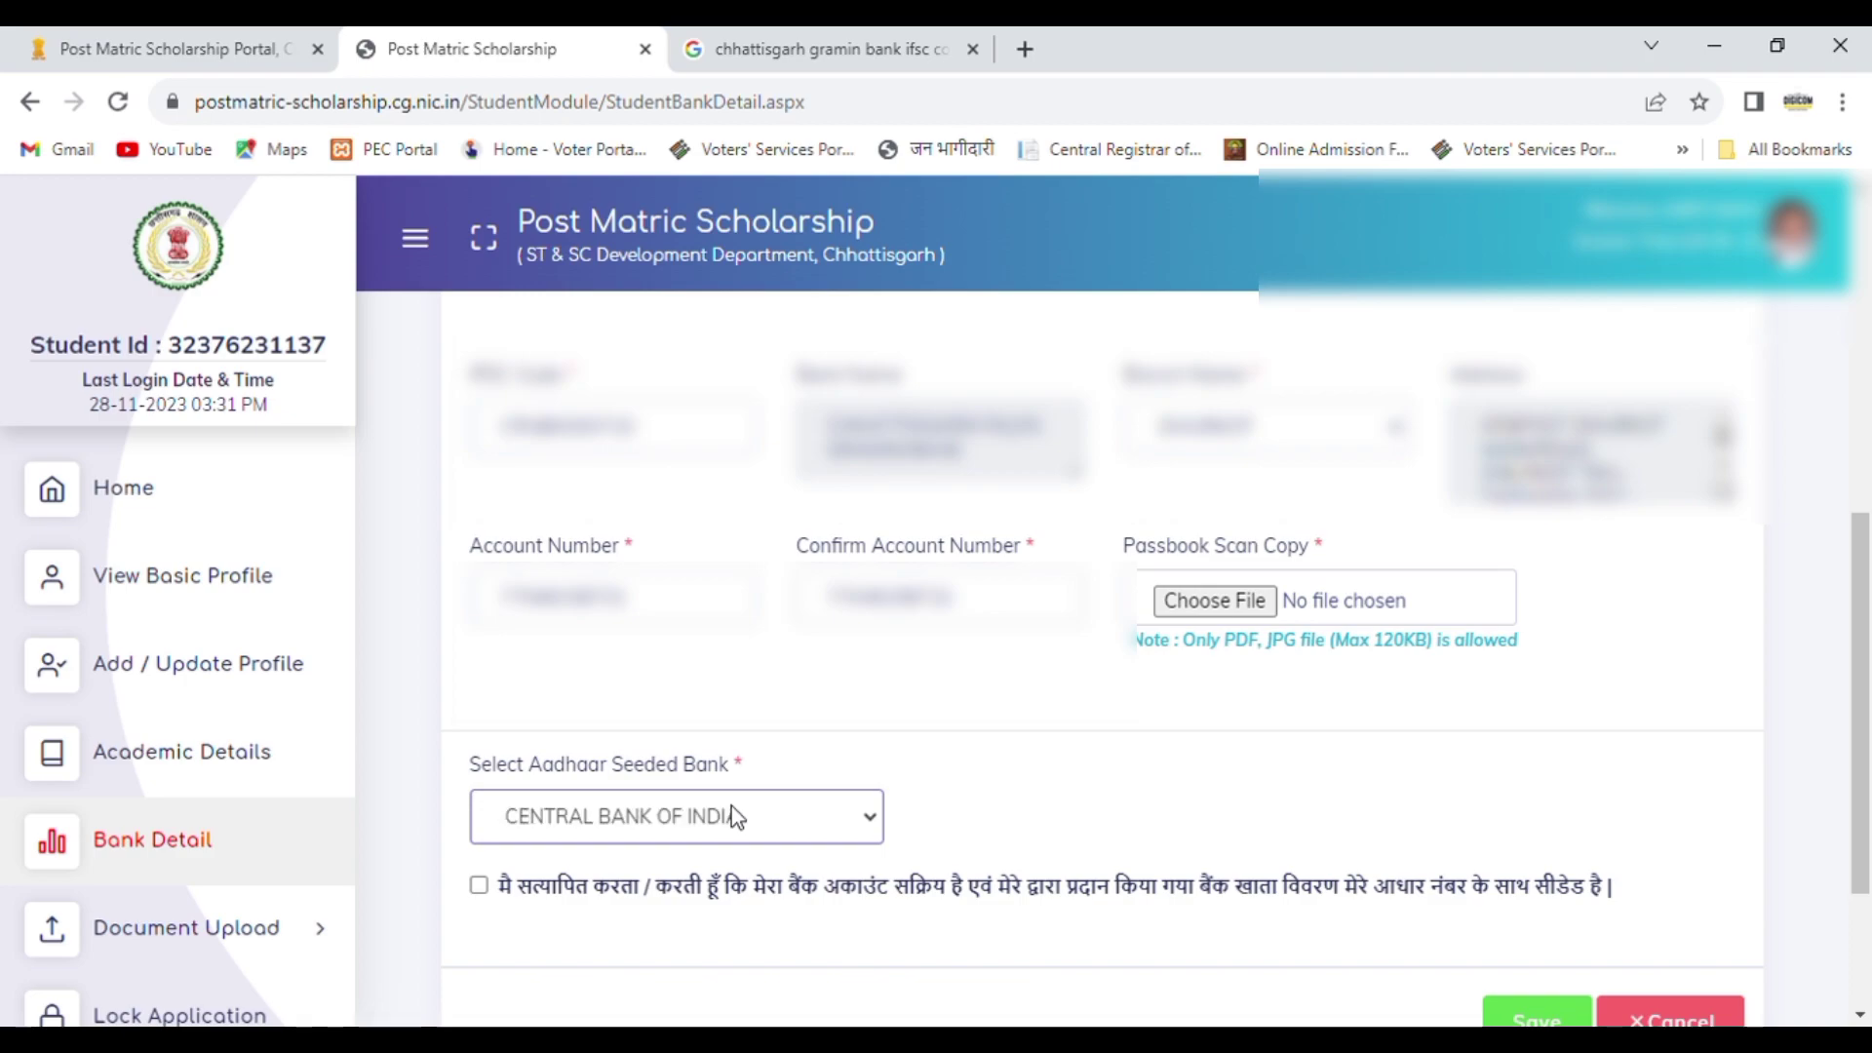
left_click(1070, 699)
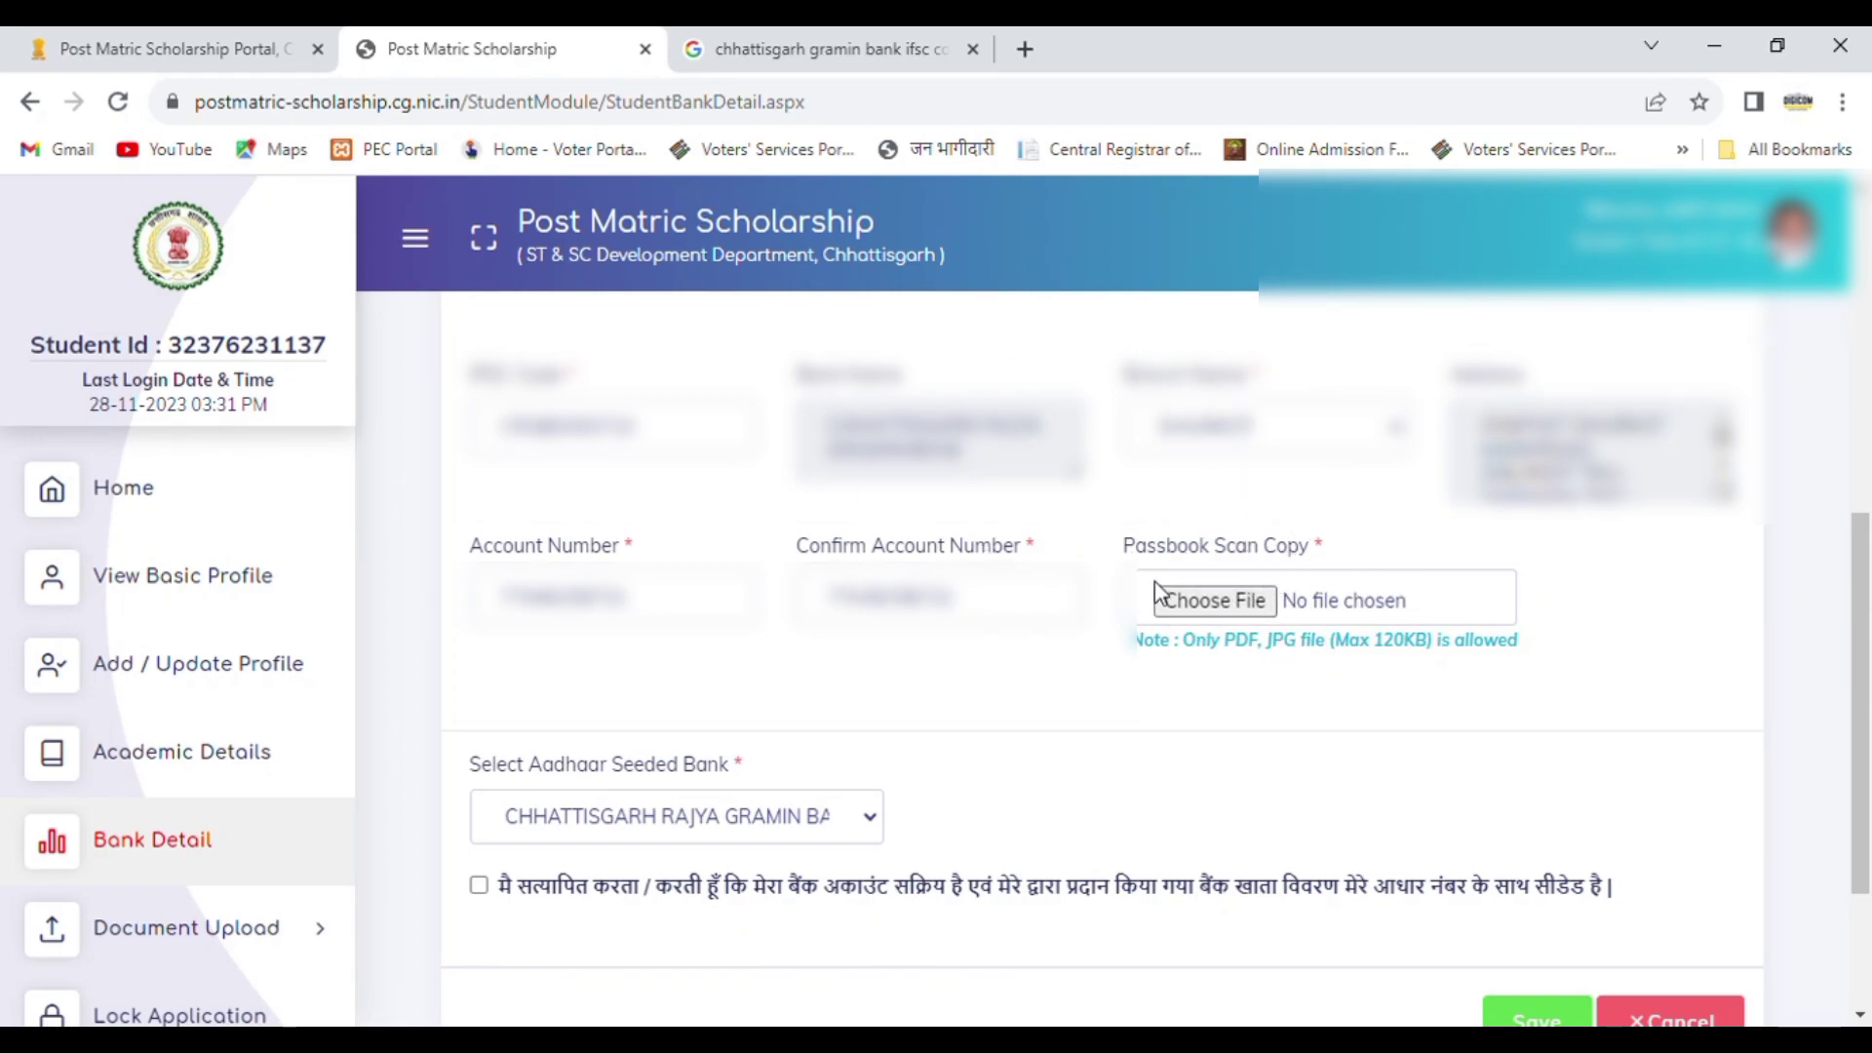
left_click(1225, 609)
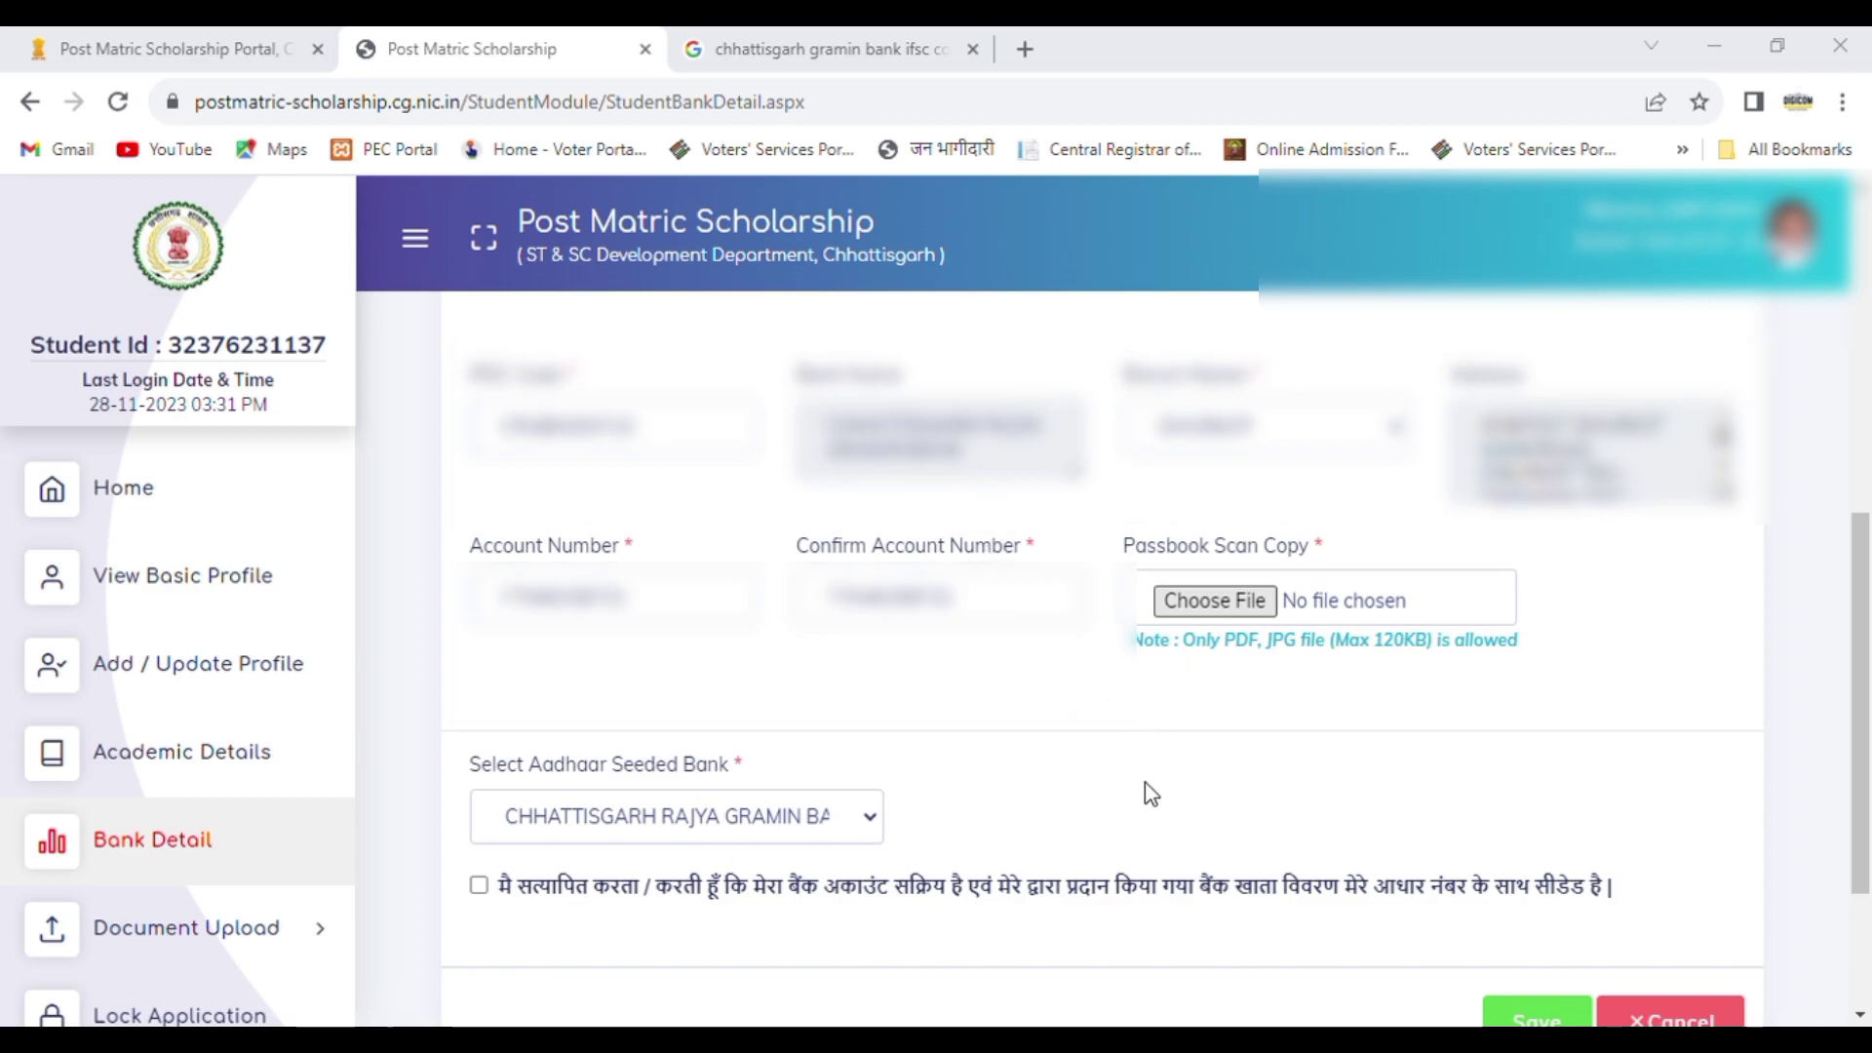
left_click(1177, 807)
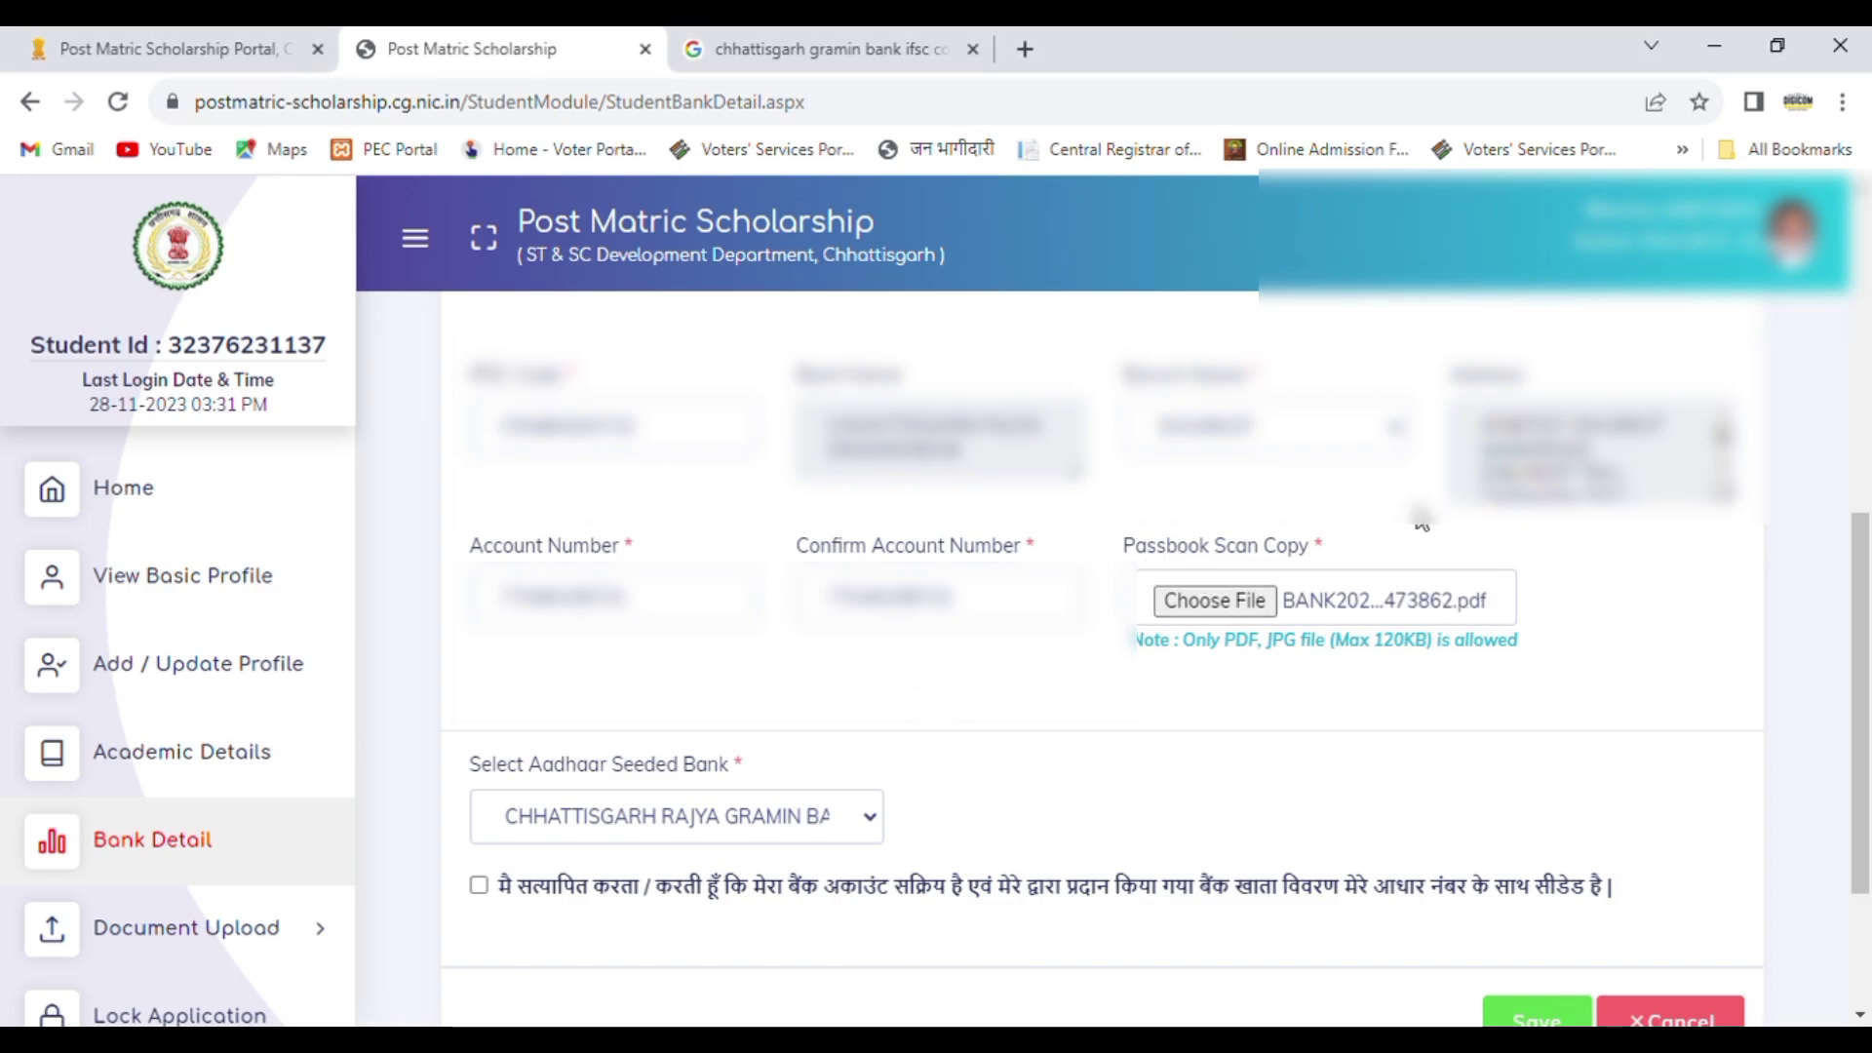
Step: Accept the declaration that the bank account is active and Aadhaar-seeded, and save the bank details
left_click(480, 889)
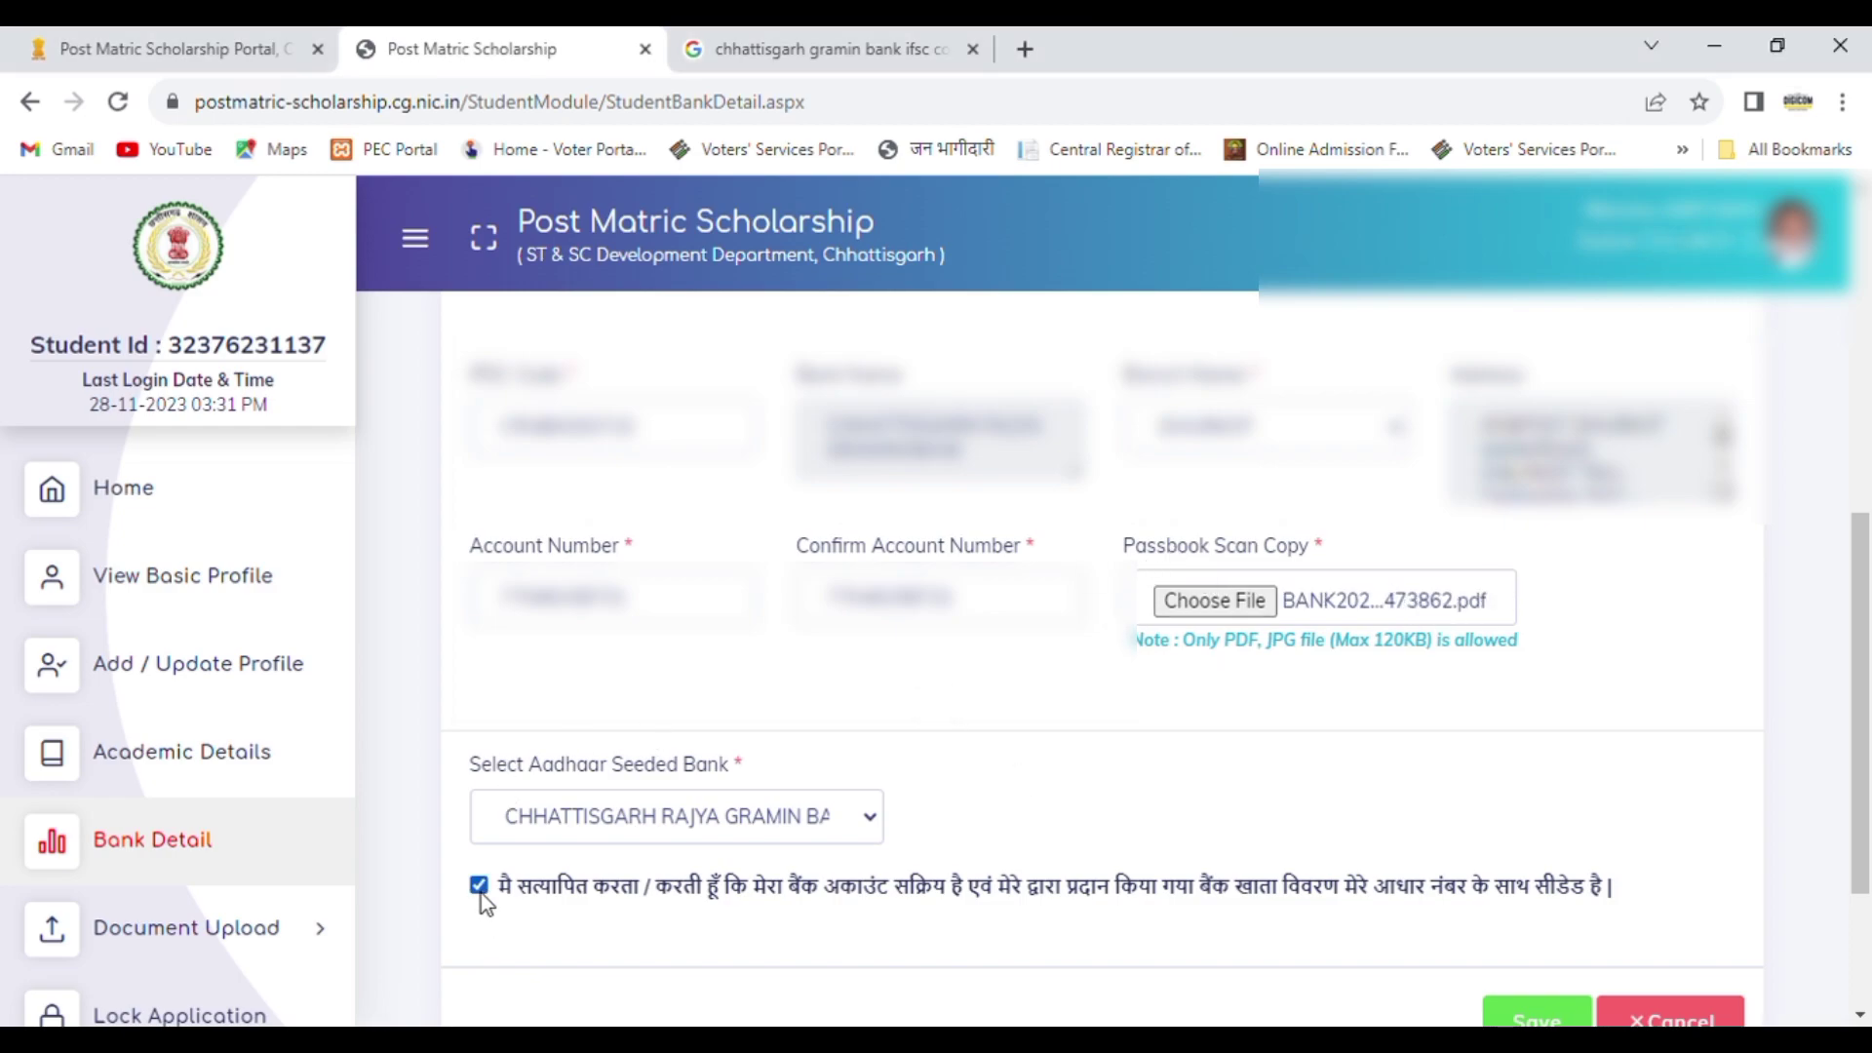
left_click(1537, 1019)
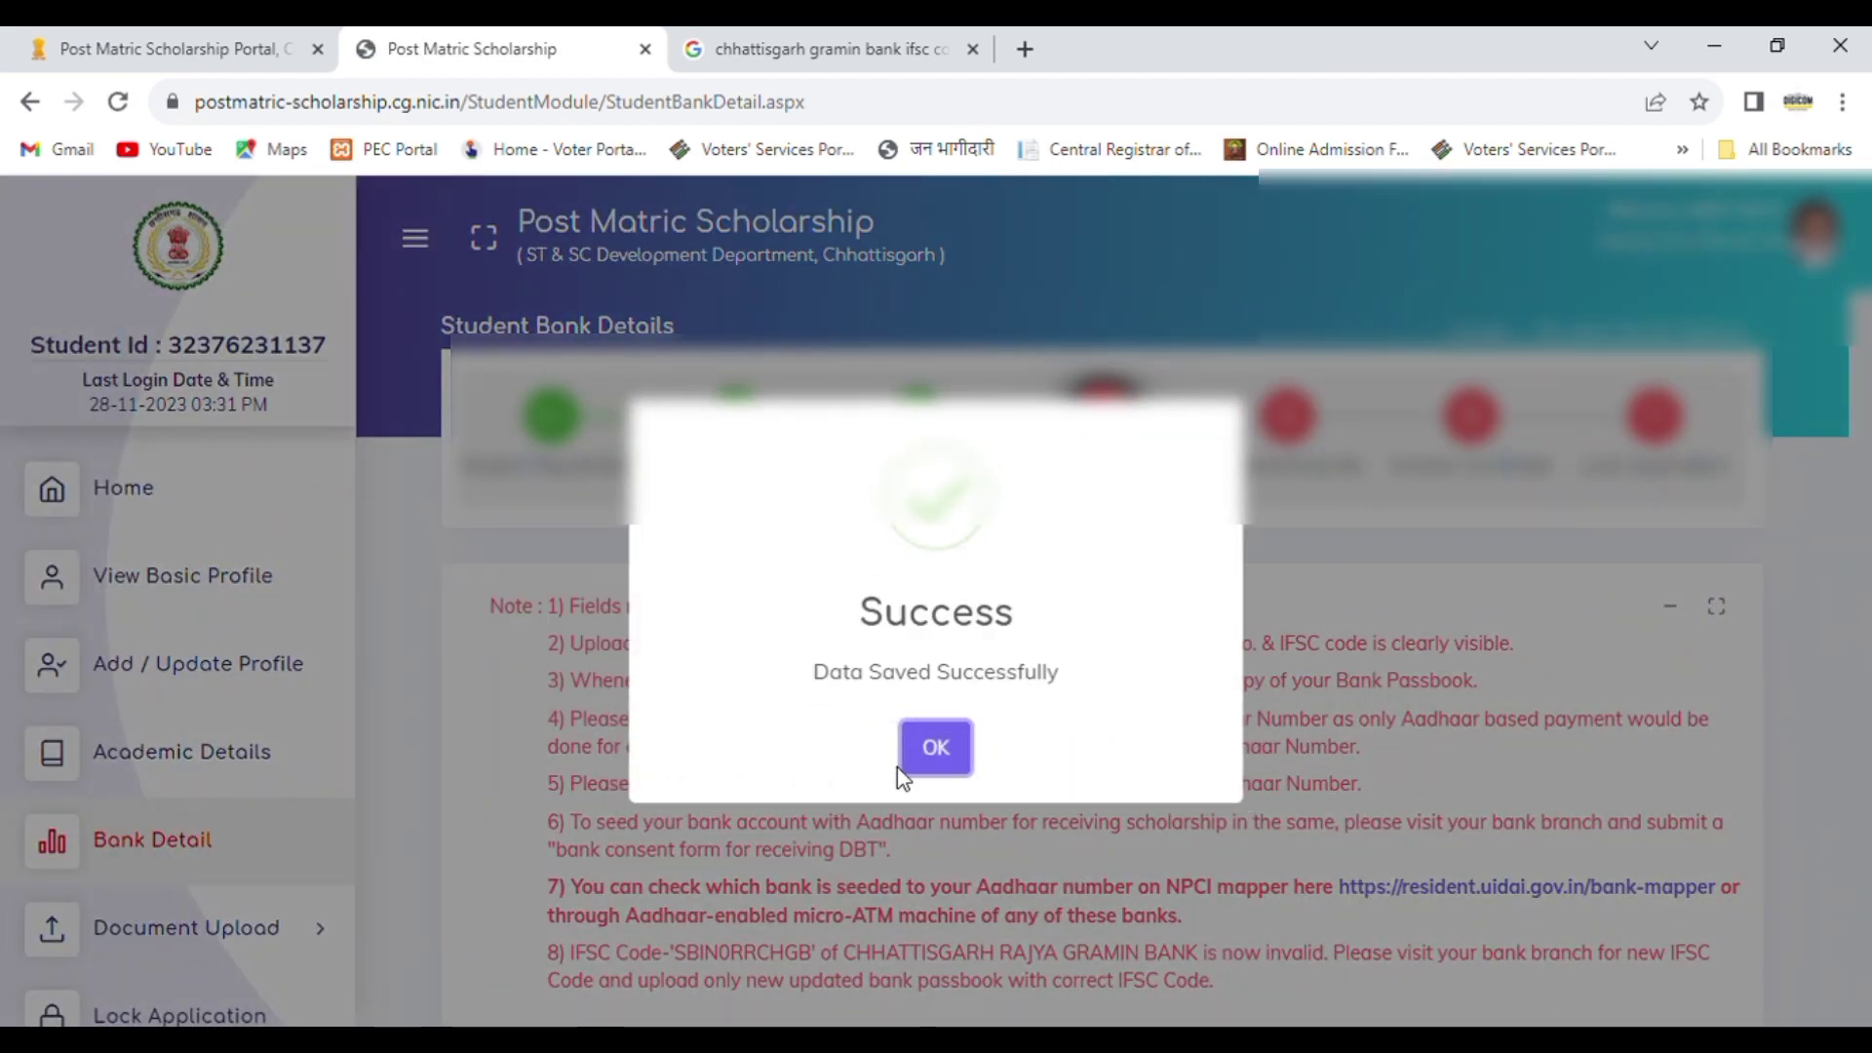
left_click(964, 753)
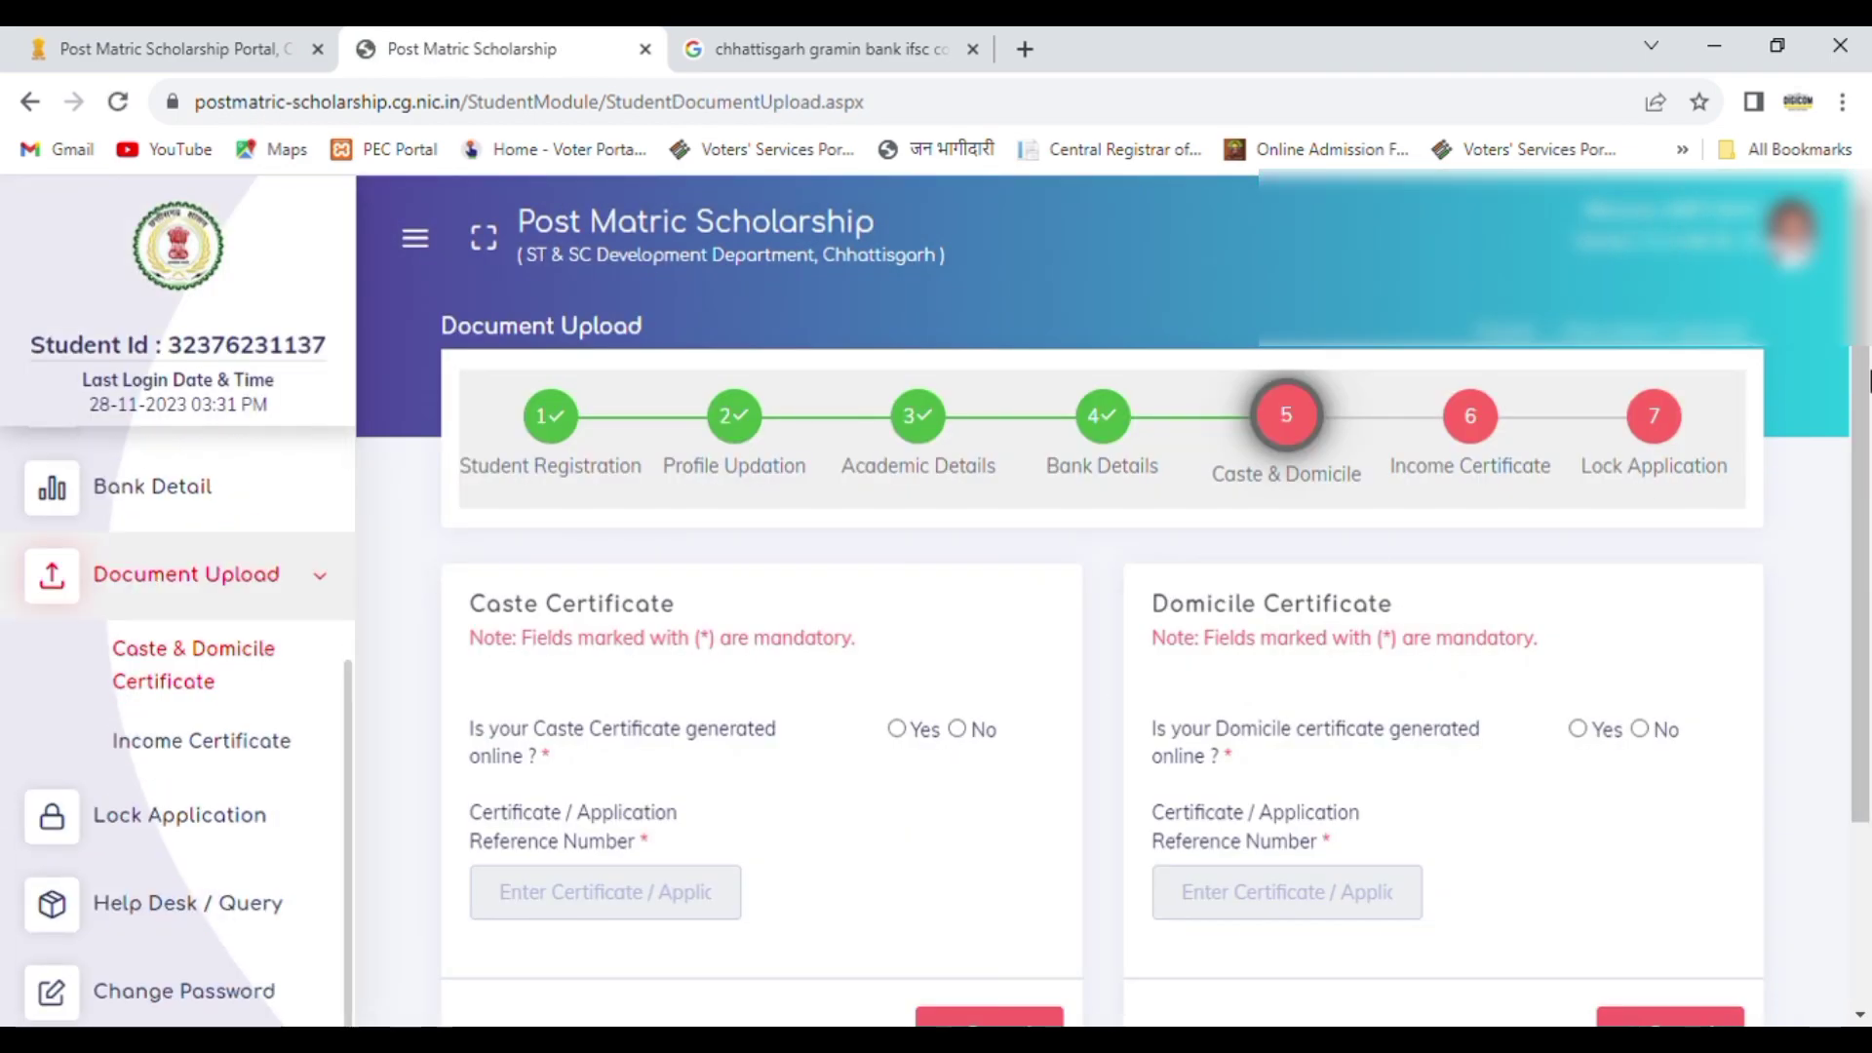
Step: Mark the caste certificate as generated online
scroll(1867, 353, "down", 3)
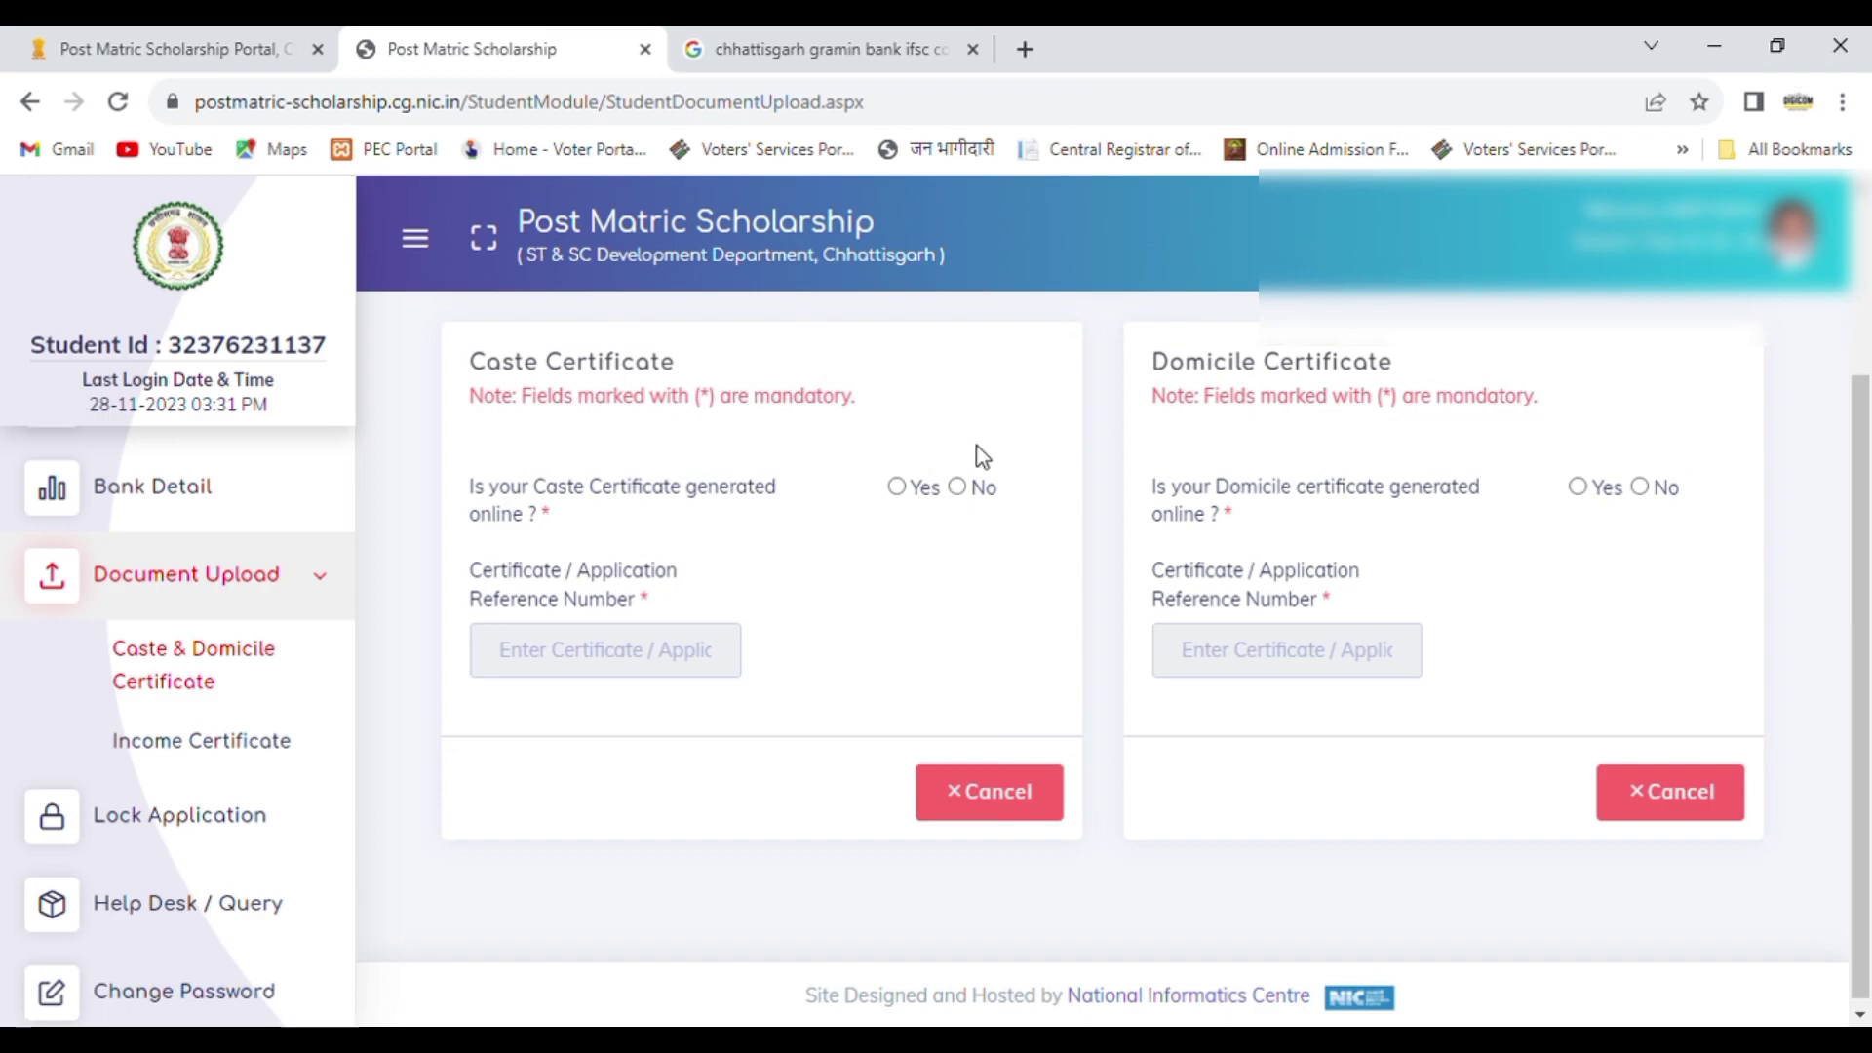
left_click(897, 485)
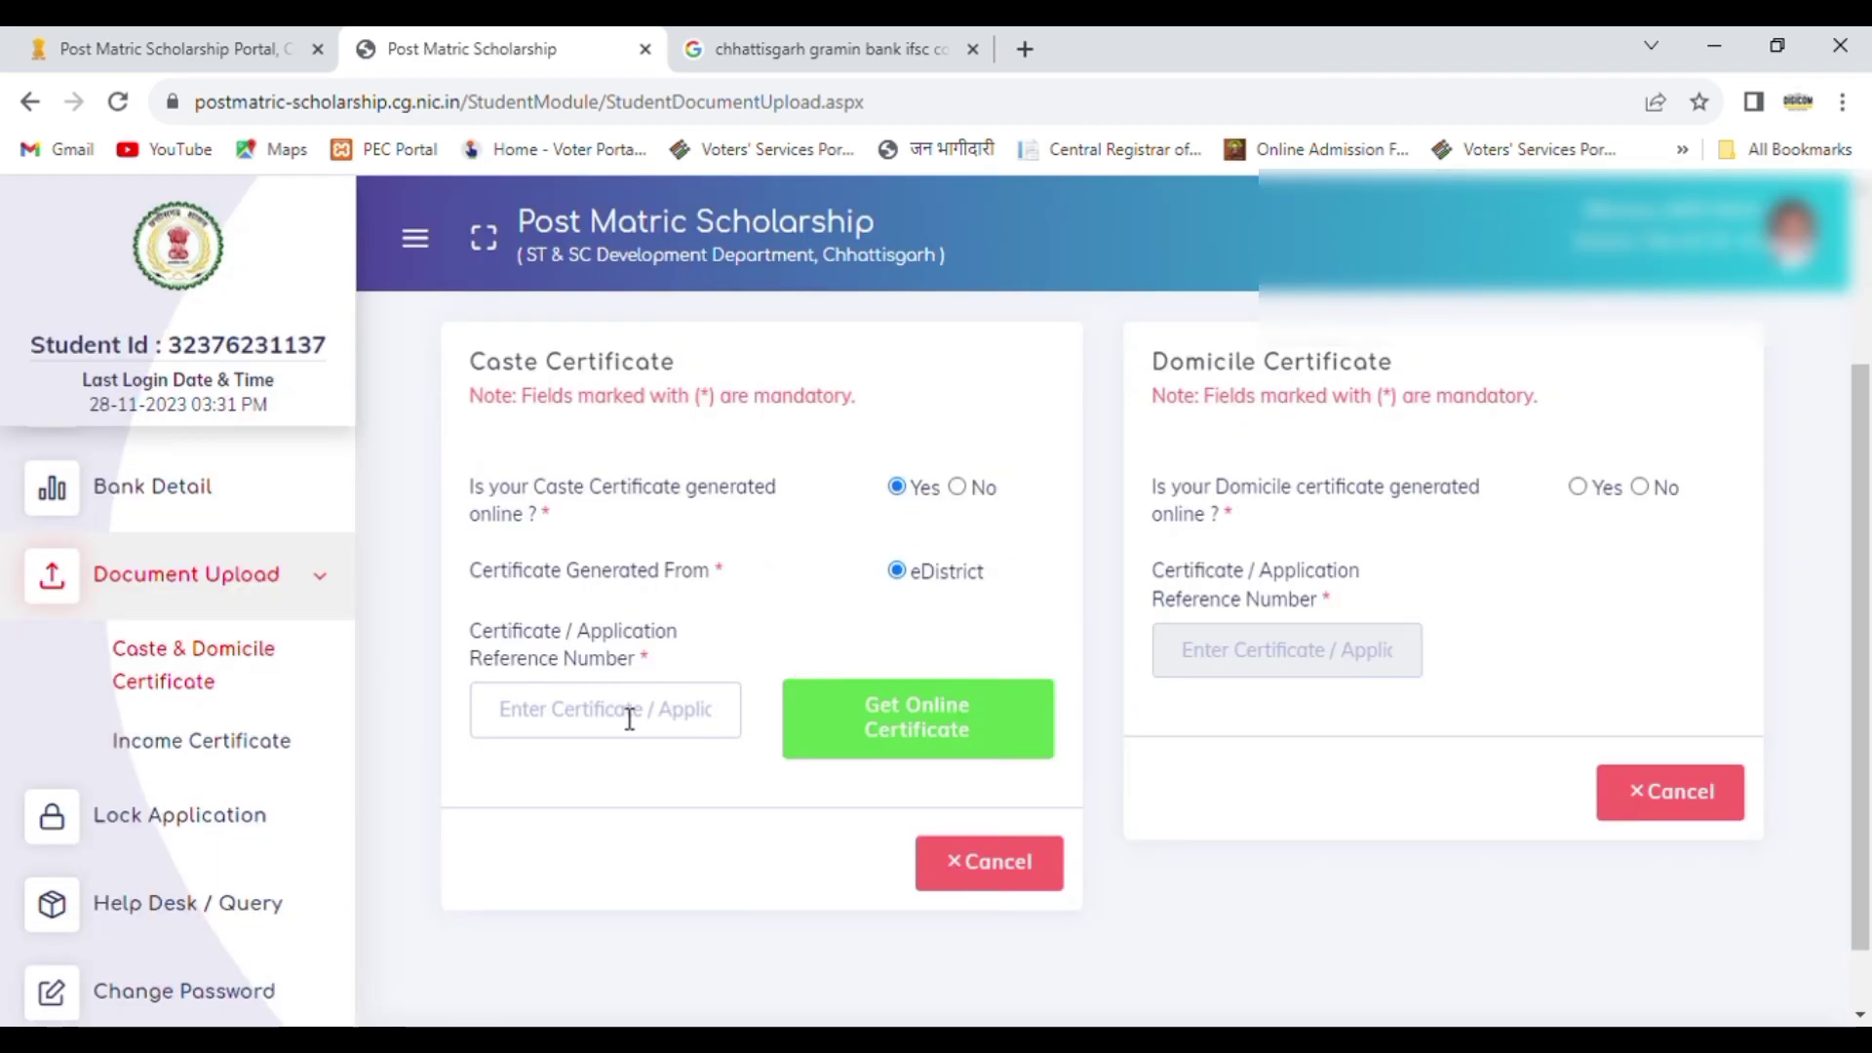
left_click(629, 719)
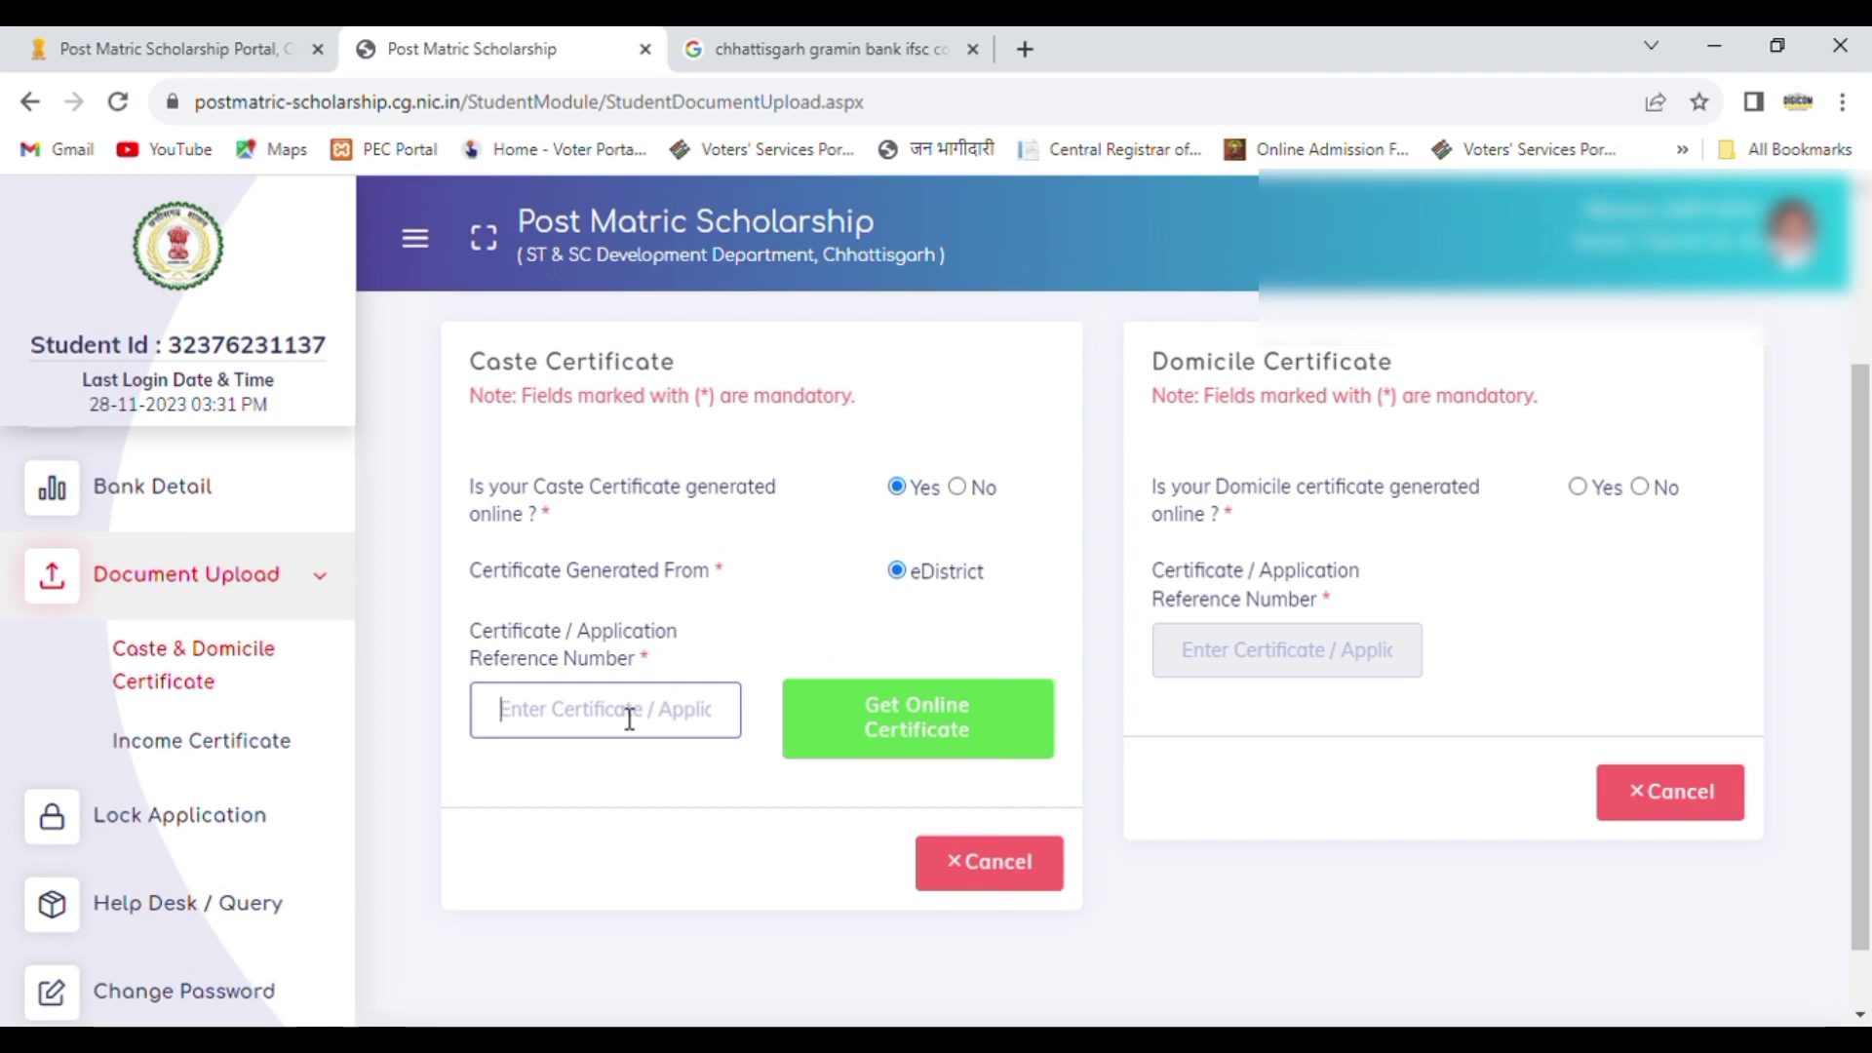
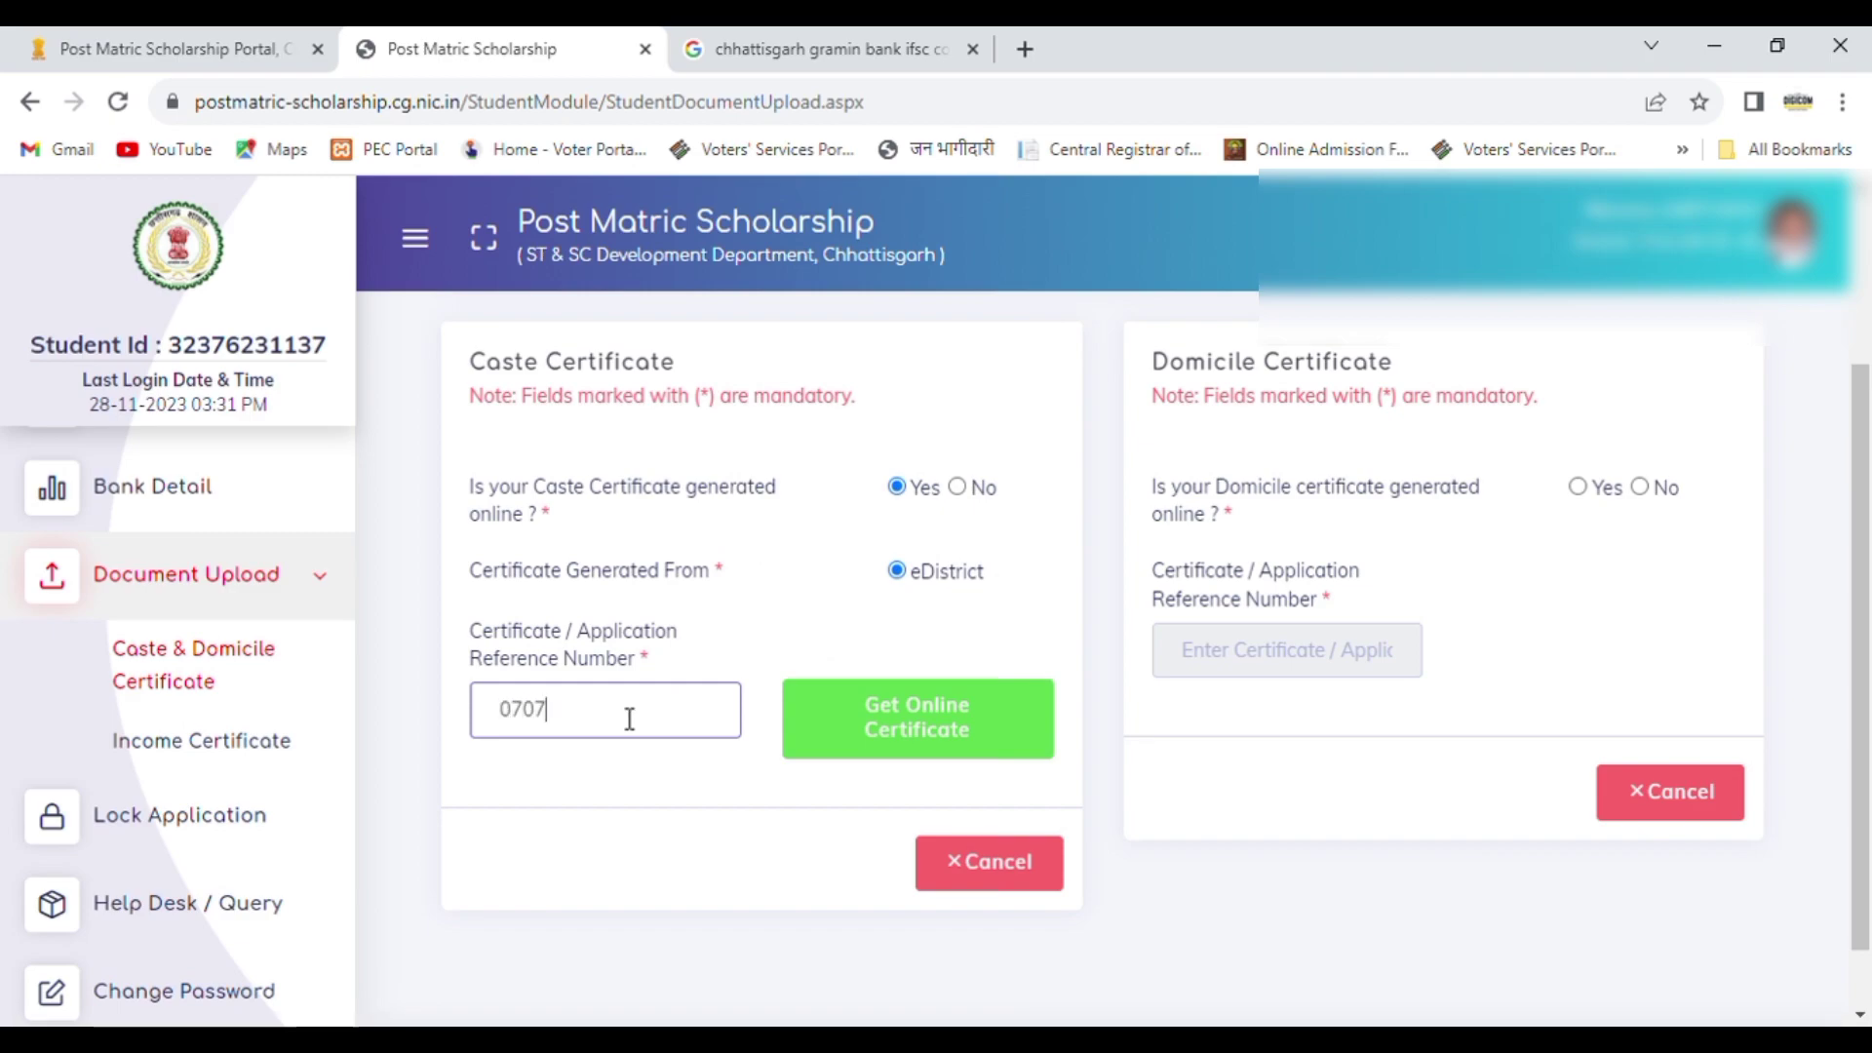
Step: Try to fetch the online caste certificate from eDistrict using its certificate / application reference number
left_click(926, 727)
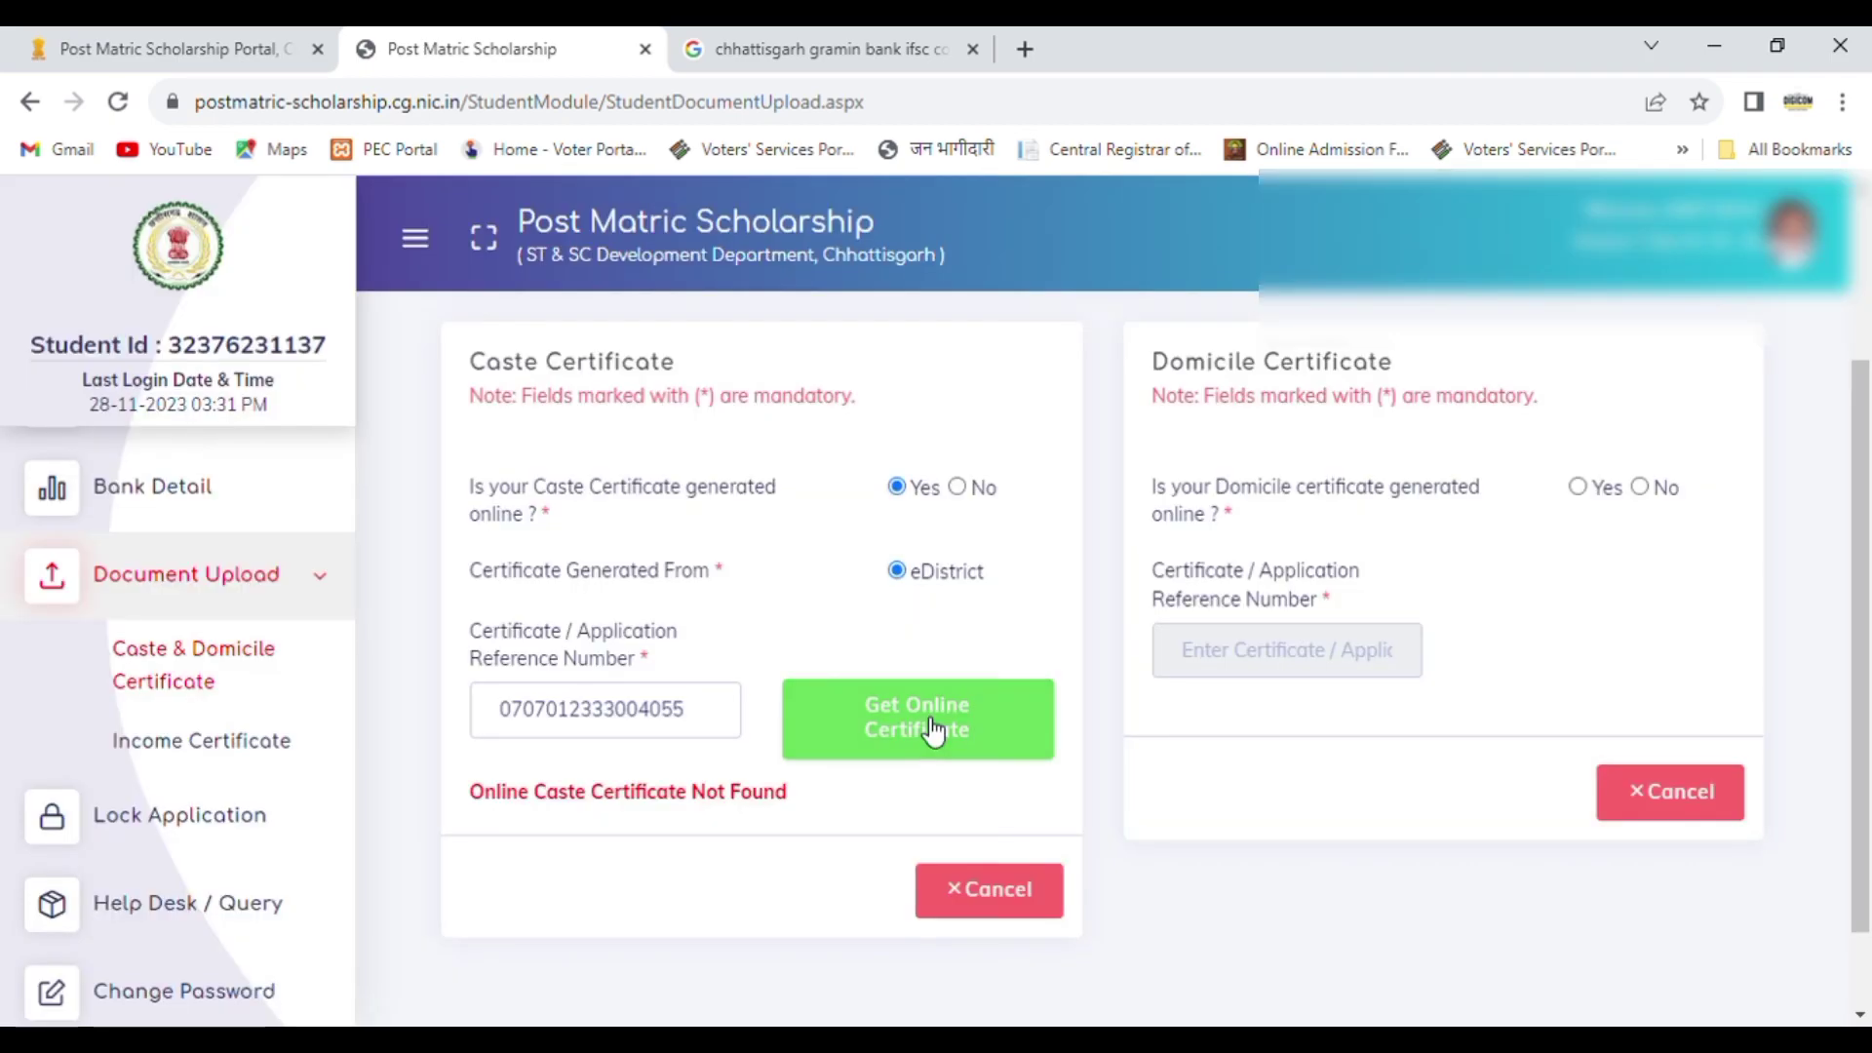
left_click(718, 718)
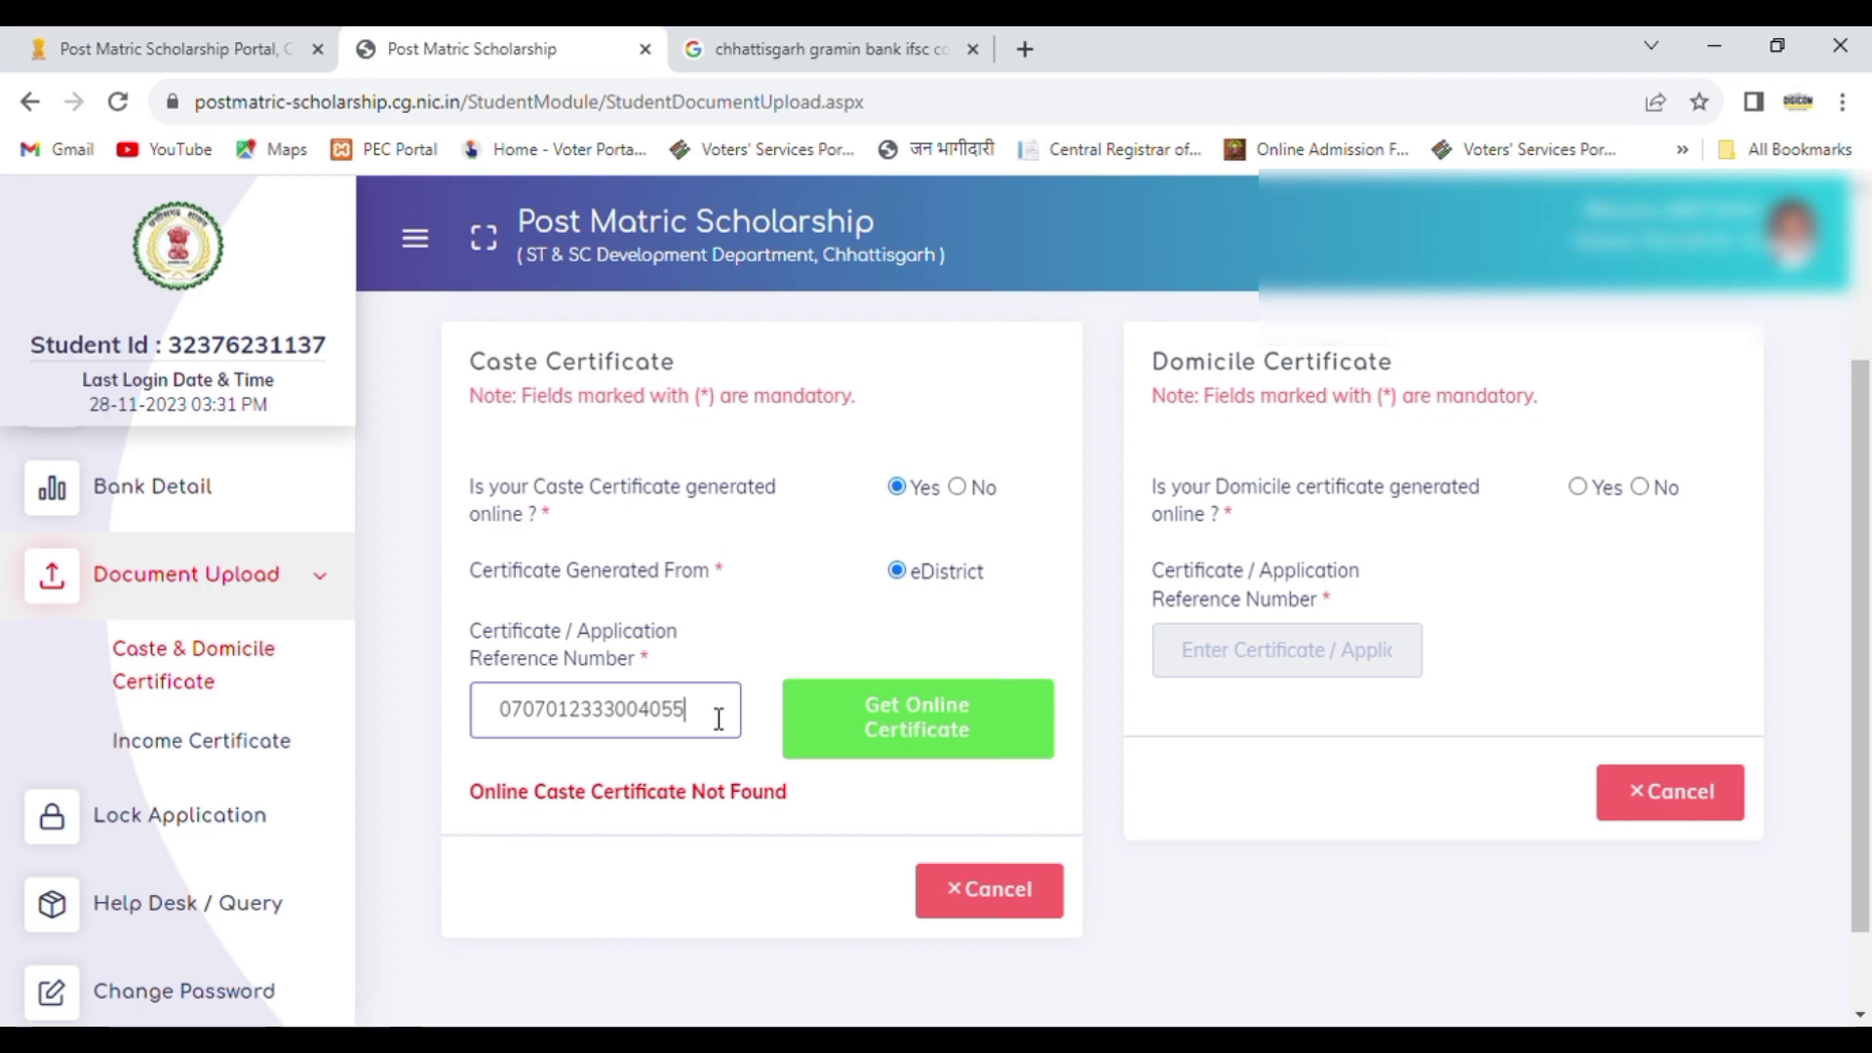
left_click(863, 730)
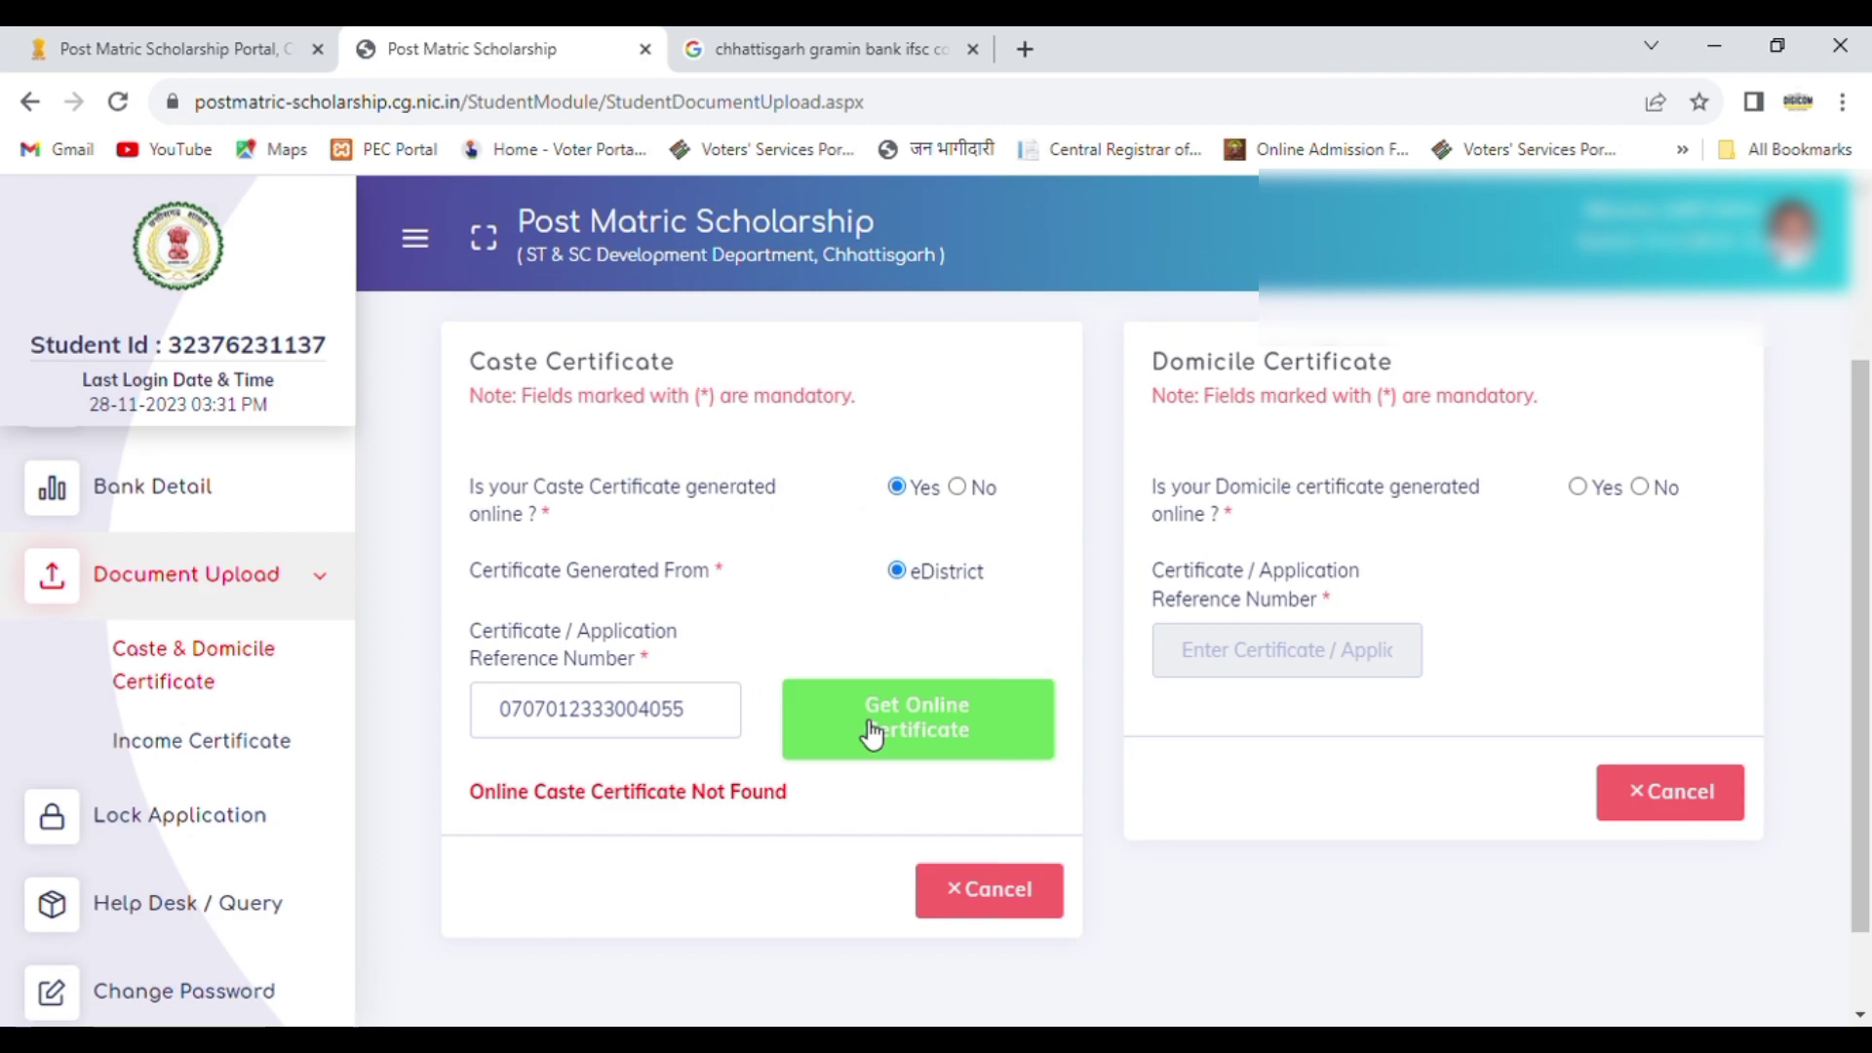
Step: Clear the caste certificate's reference number and enter a different certificate / application reference number
left_click(733, 721)
key("BackSpace")
key("BackSpace")
key("BackSpace")
key("BackSpace")
key("BackSpace")
key("BackSpace")
key("BackSpace")
key("BackSpace")
key("BackSpace")
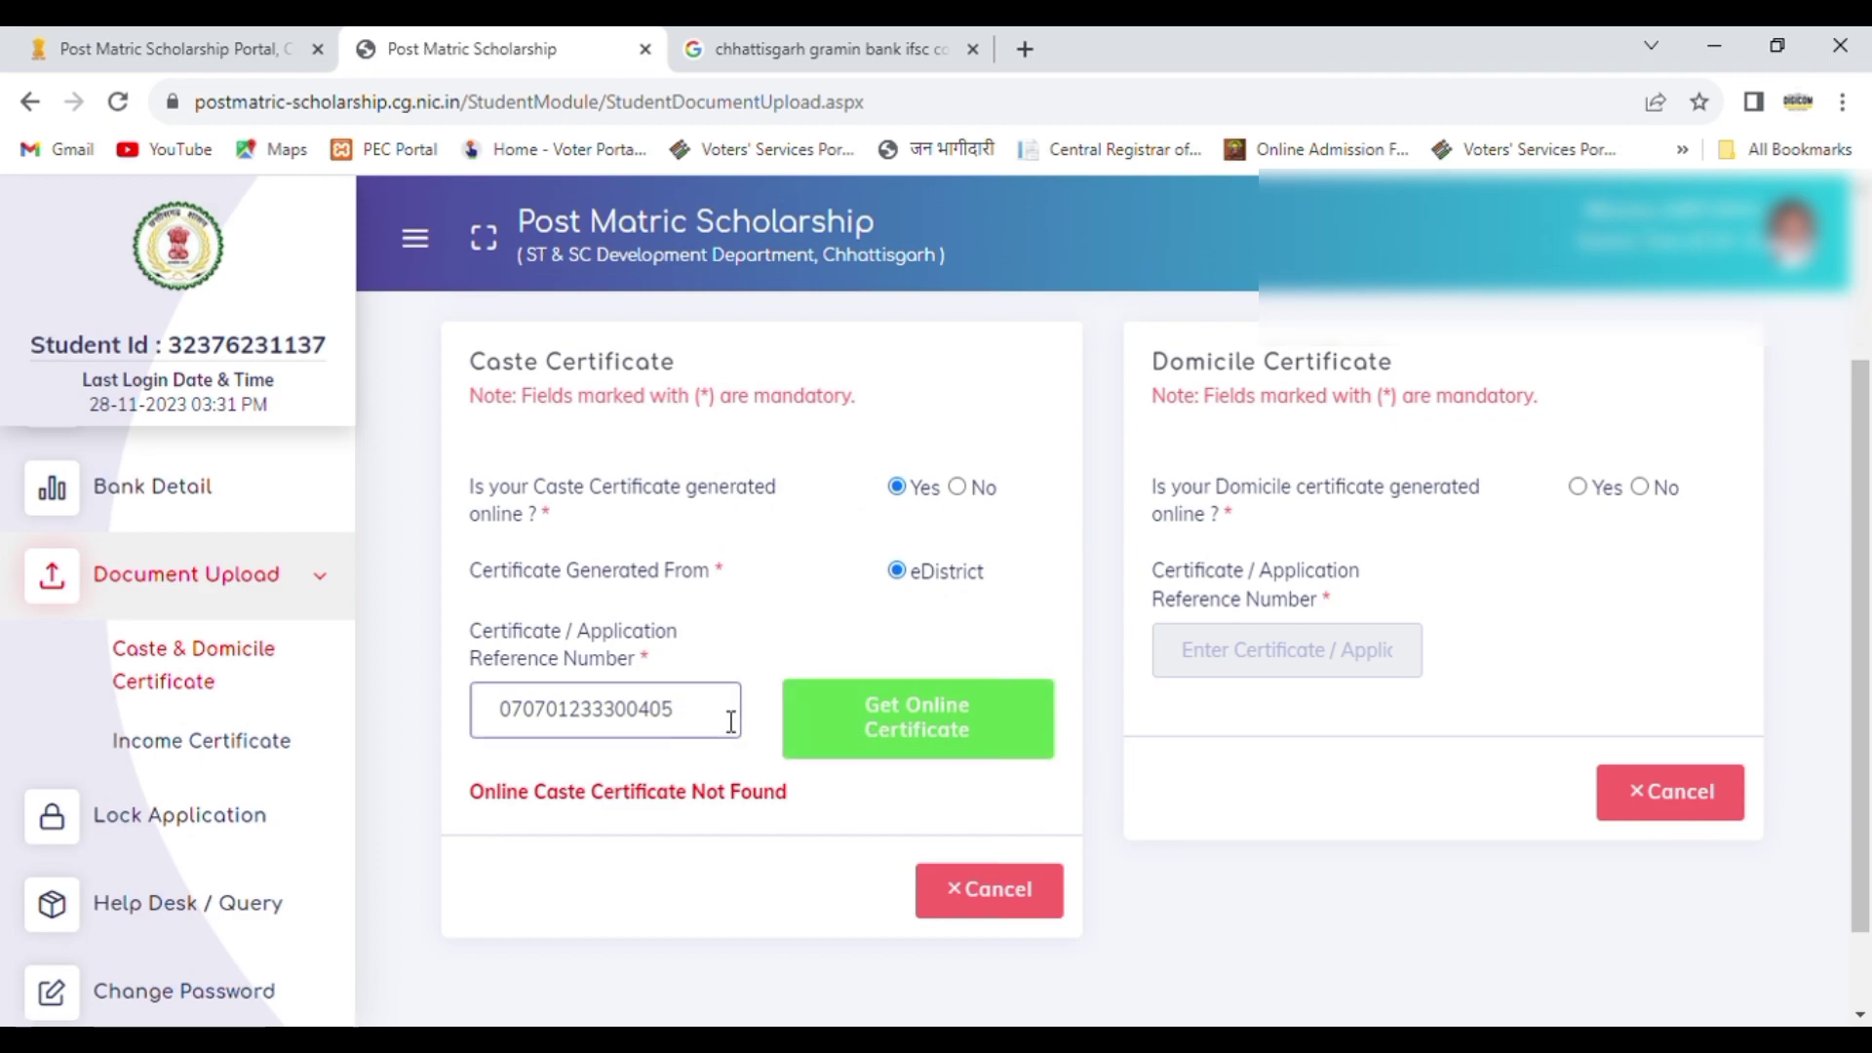
key("BackSpace")
key("BackSpace")
key("BackSpace")
key("BackSpace")
key("BackSpace")
key("BackSpace")
key("BackSpace")
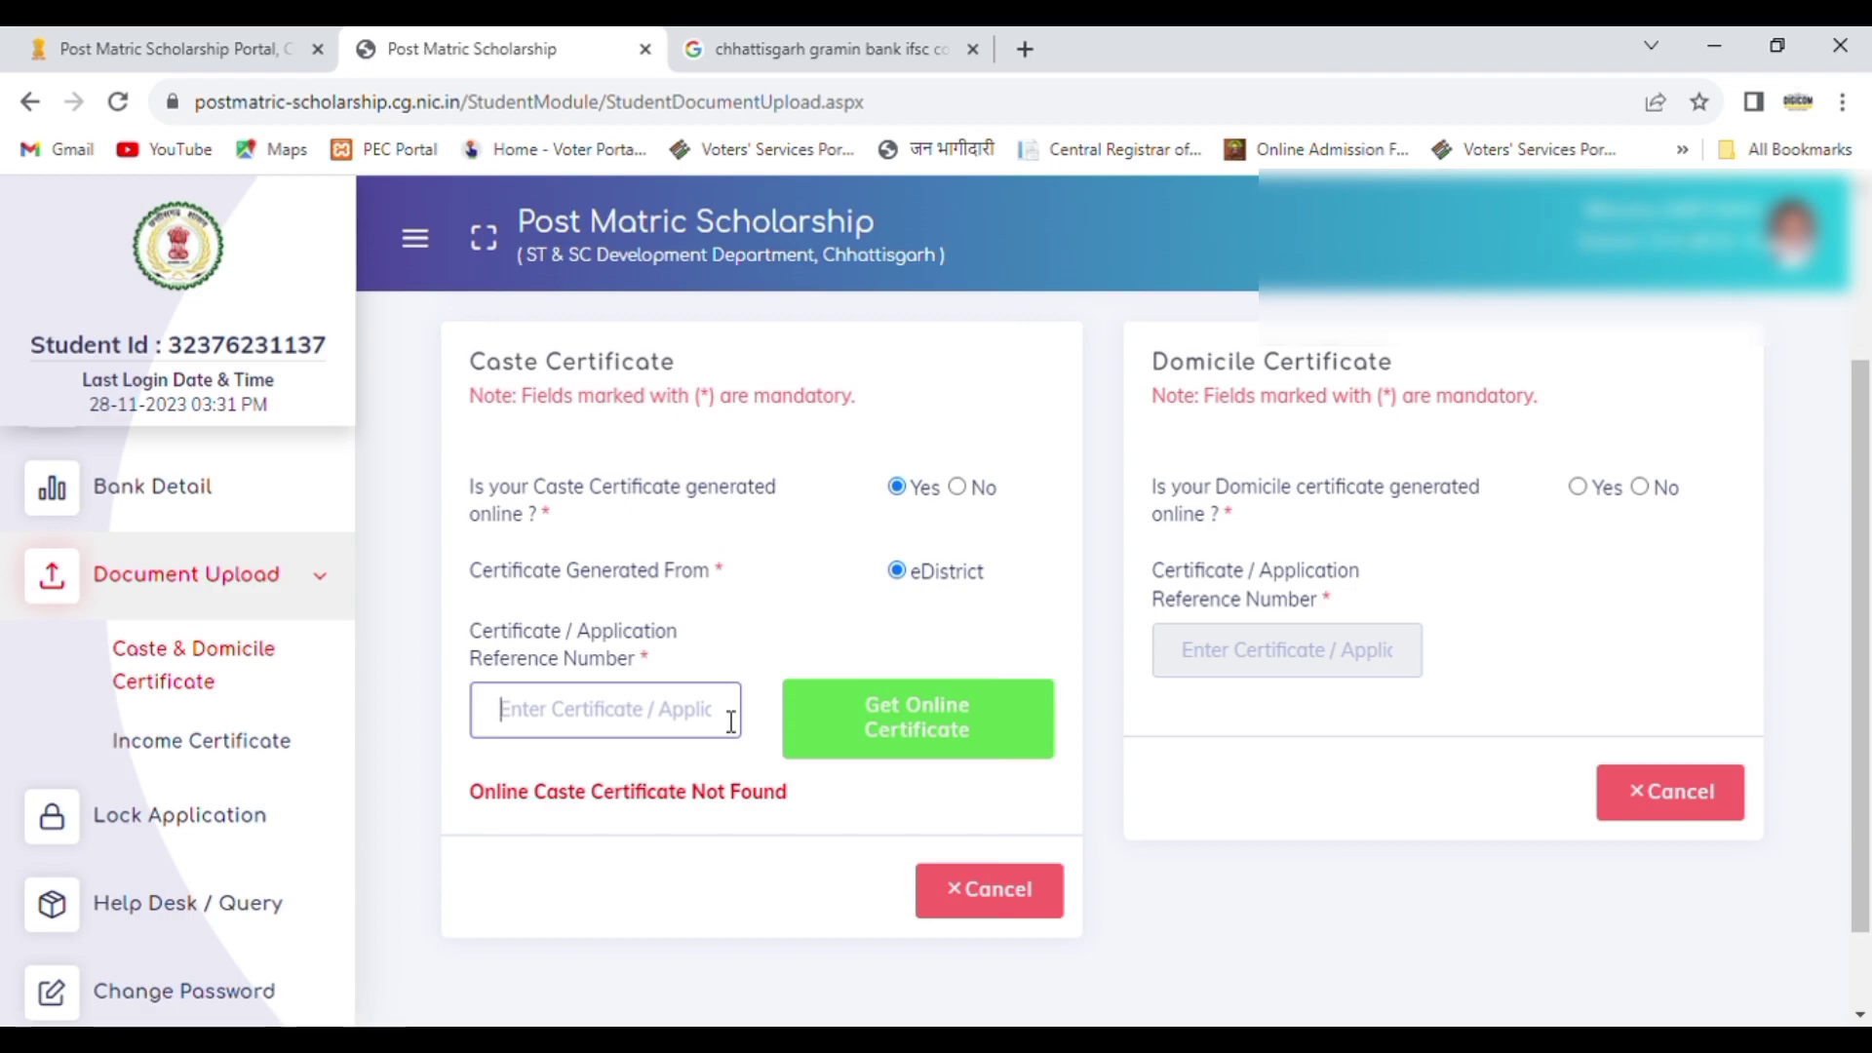
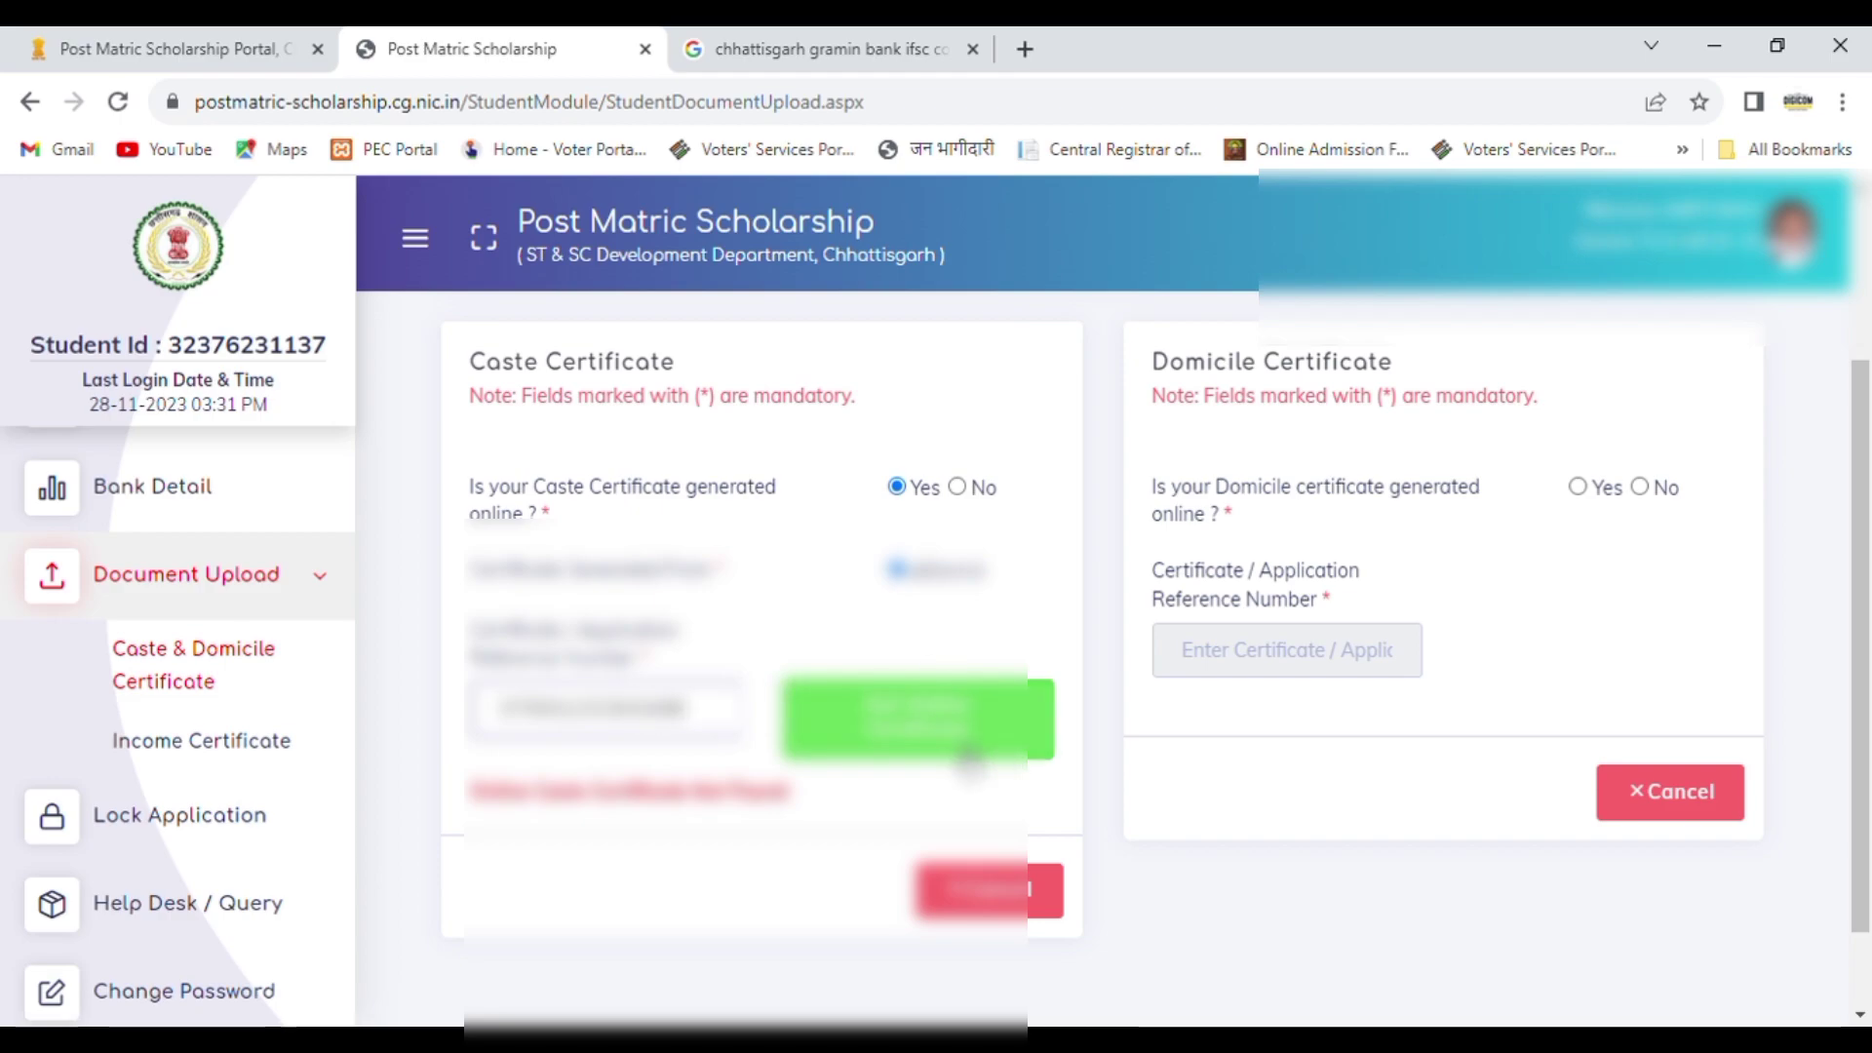
Step: Fetch the online caste certificate from eDistrict, accept the declaration that it is the applicant's own, and save it
left_click(936, 714)
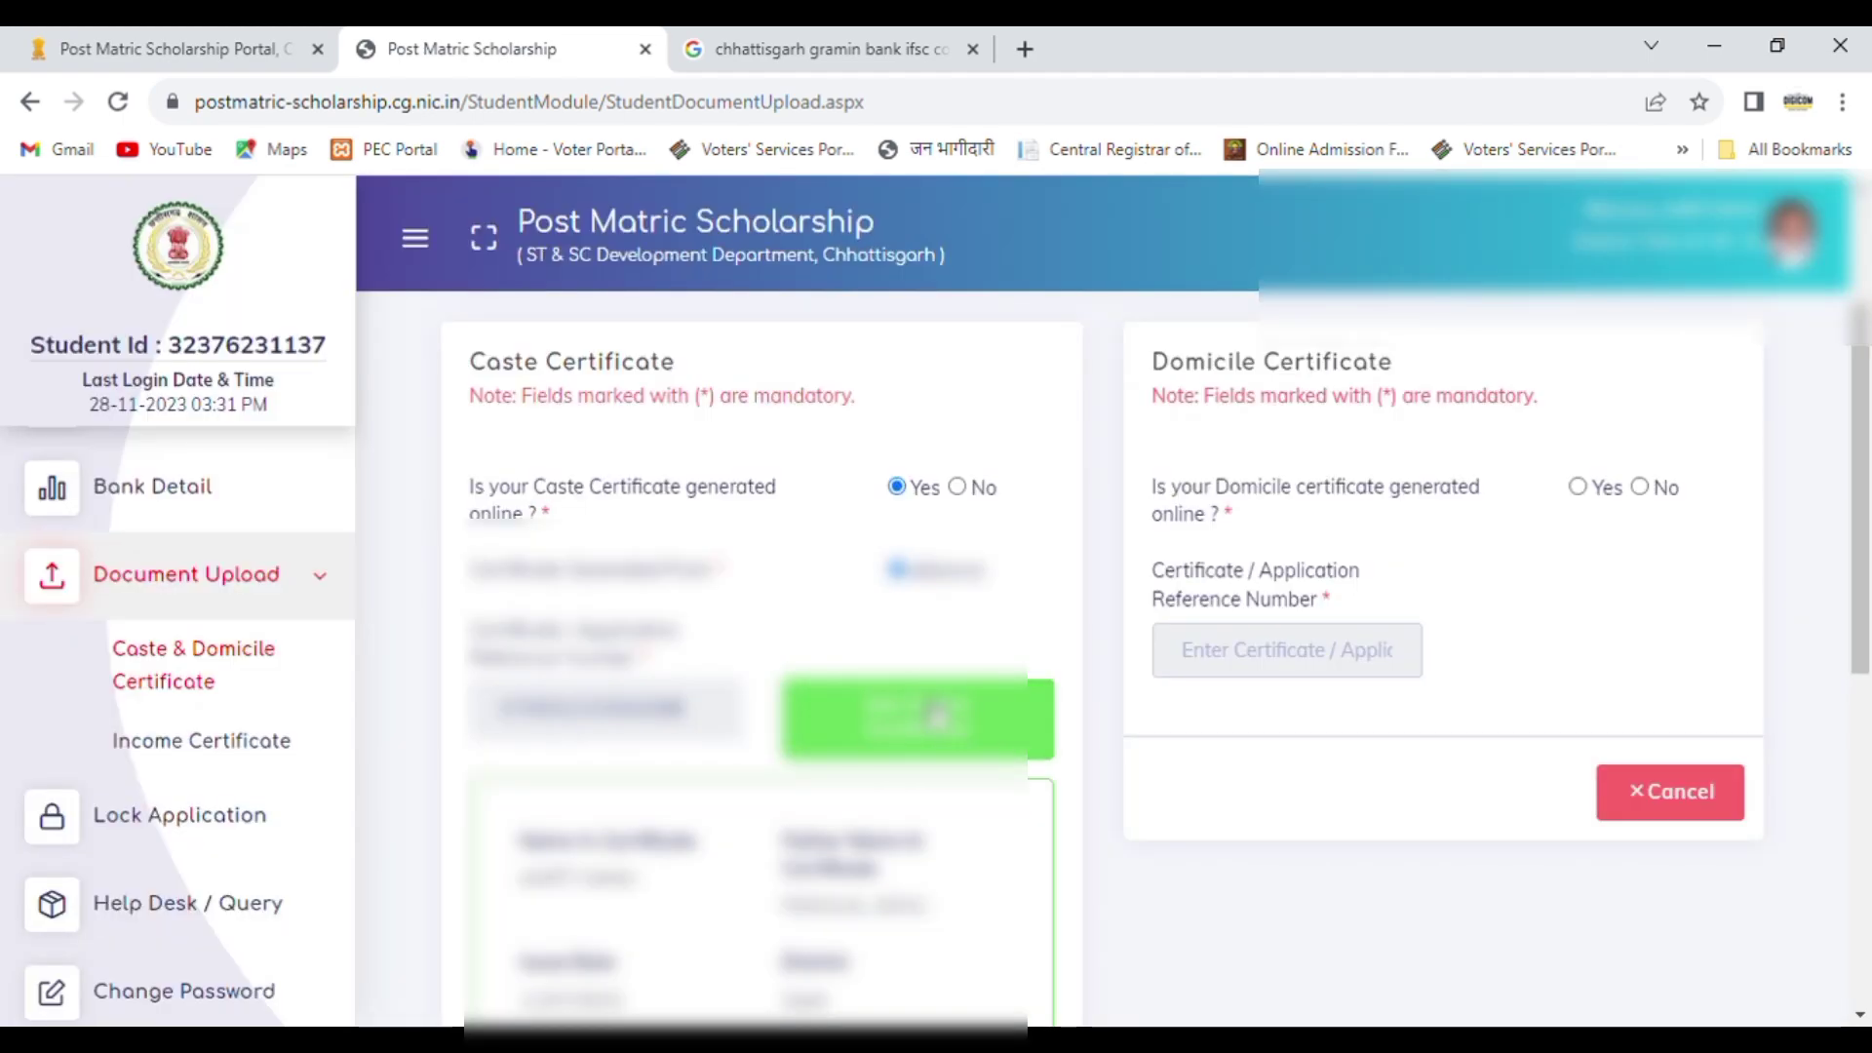
scroll(1867, 542, "down", 2)
scroll(1867, 541, "down", 5)
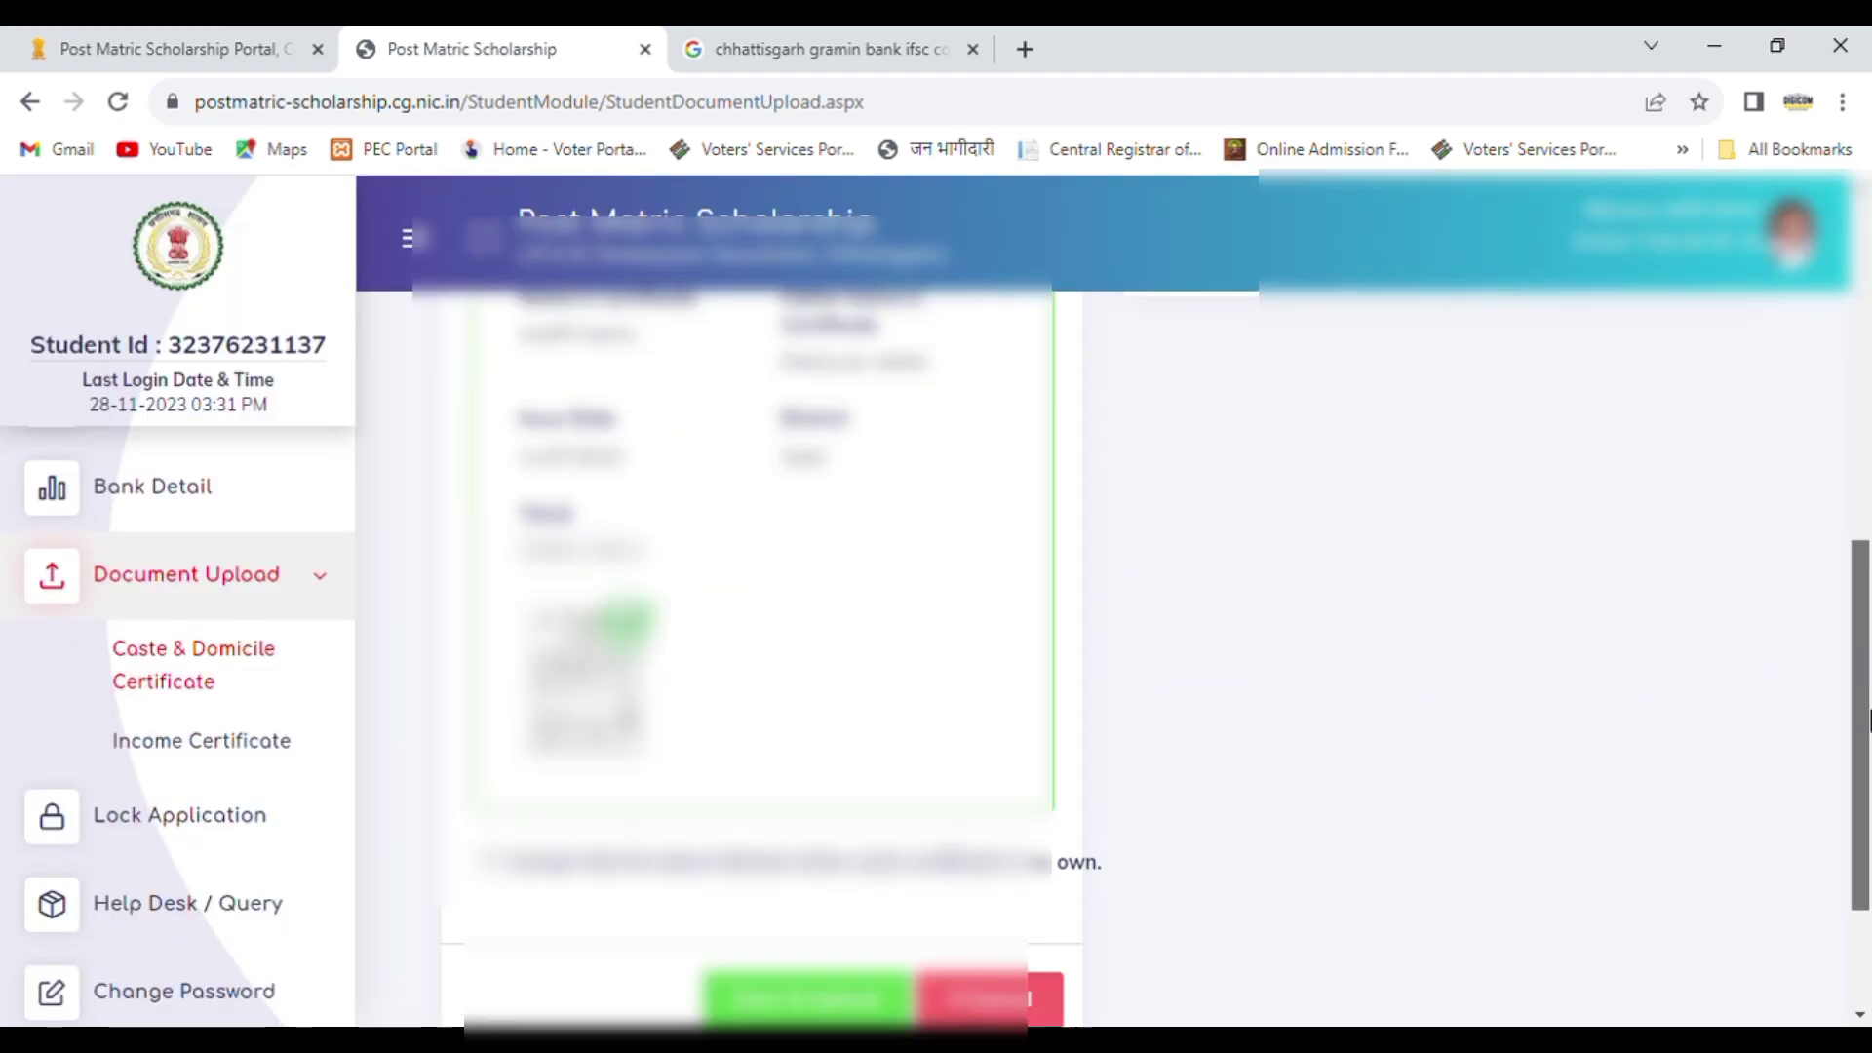
left_click(488, 733)
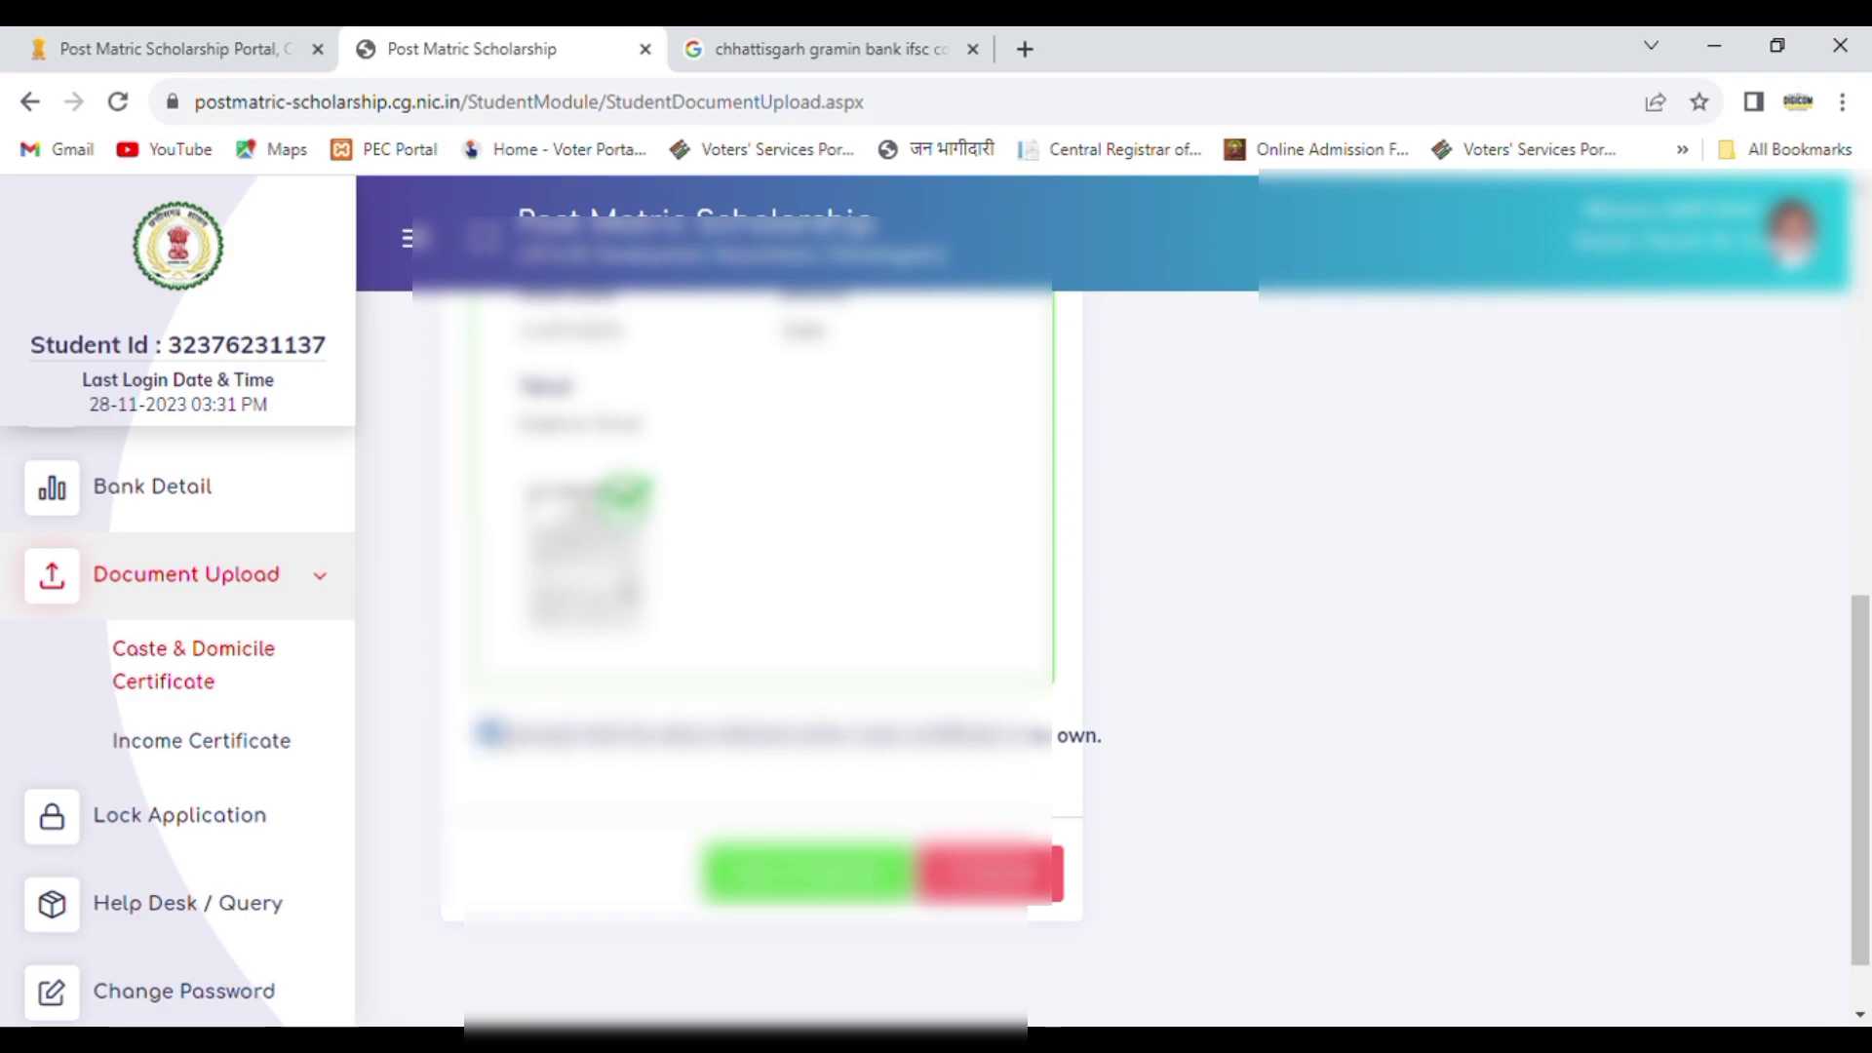
left_click(883, 883)
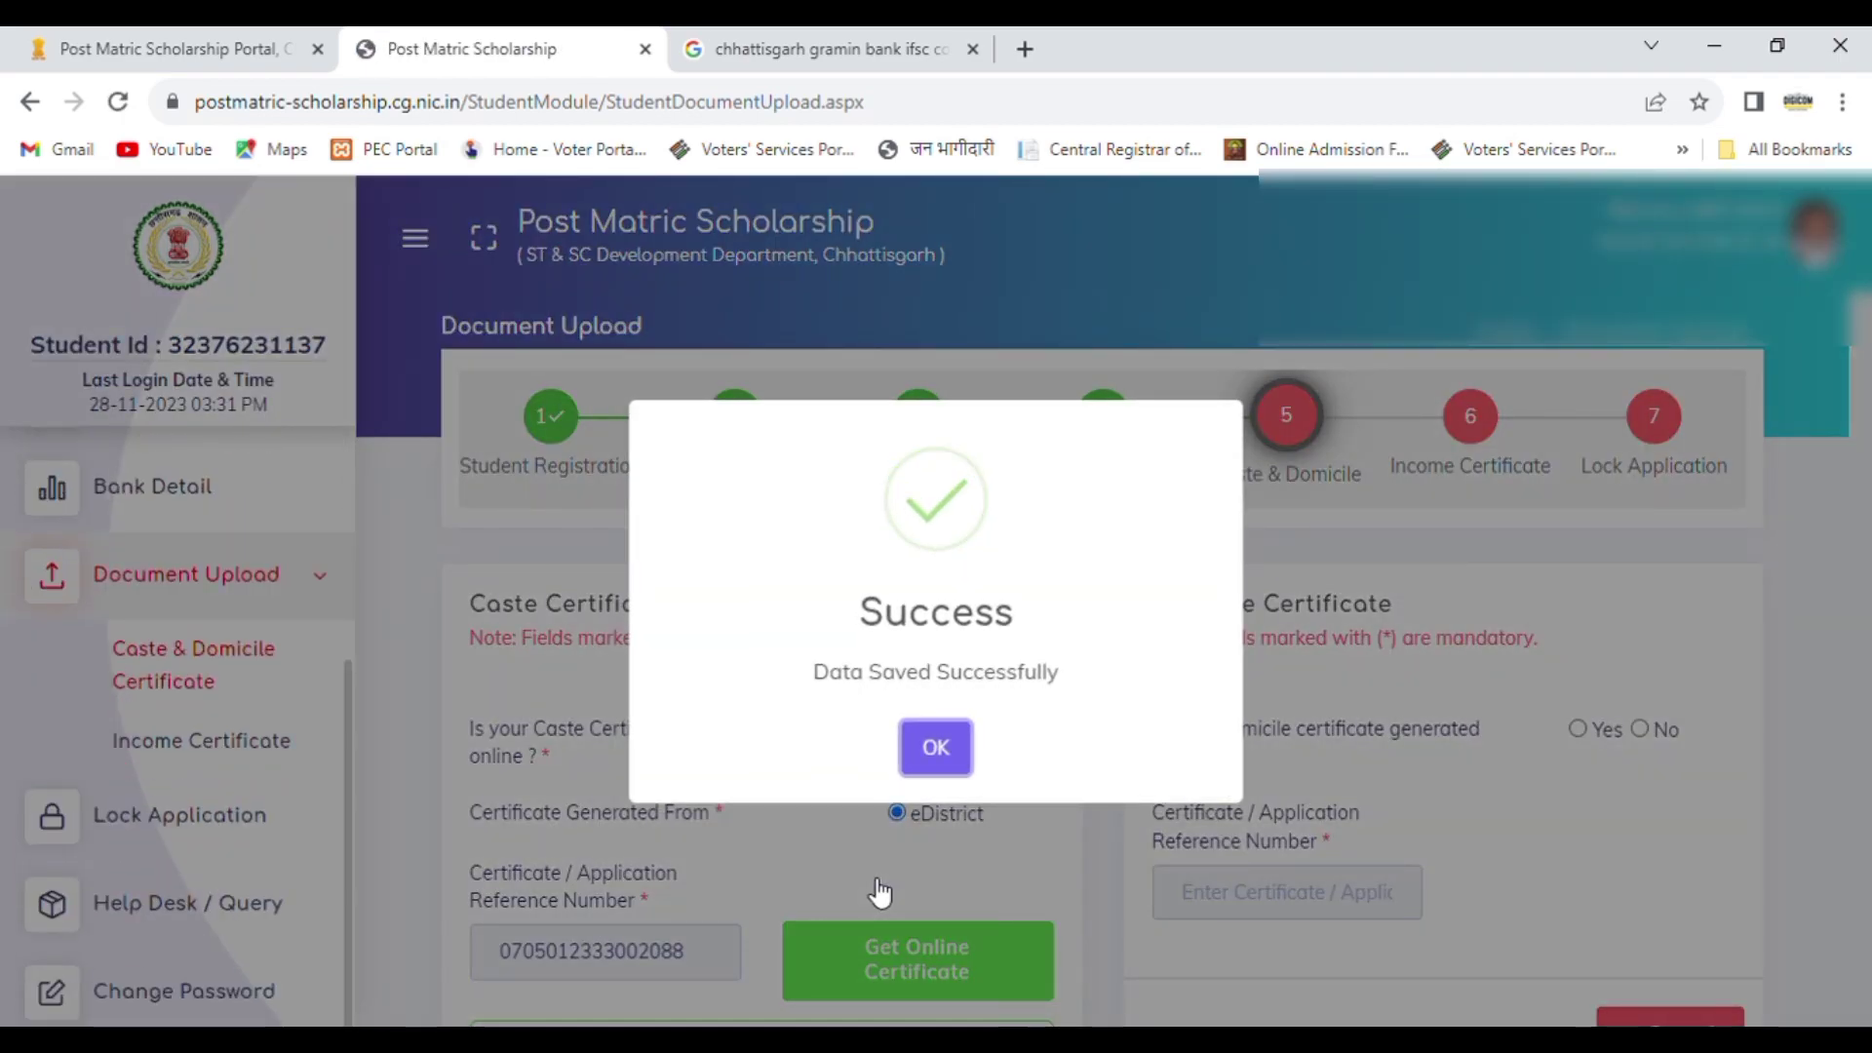
left_click(938, 749)
Step: Mark the domicile certificate as generated online and fetch it from eDistrict with its certificate / application reference number
left_click(1576, 730)
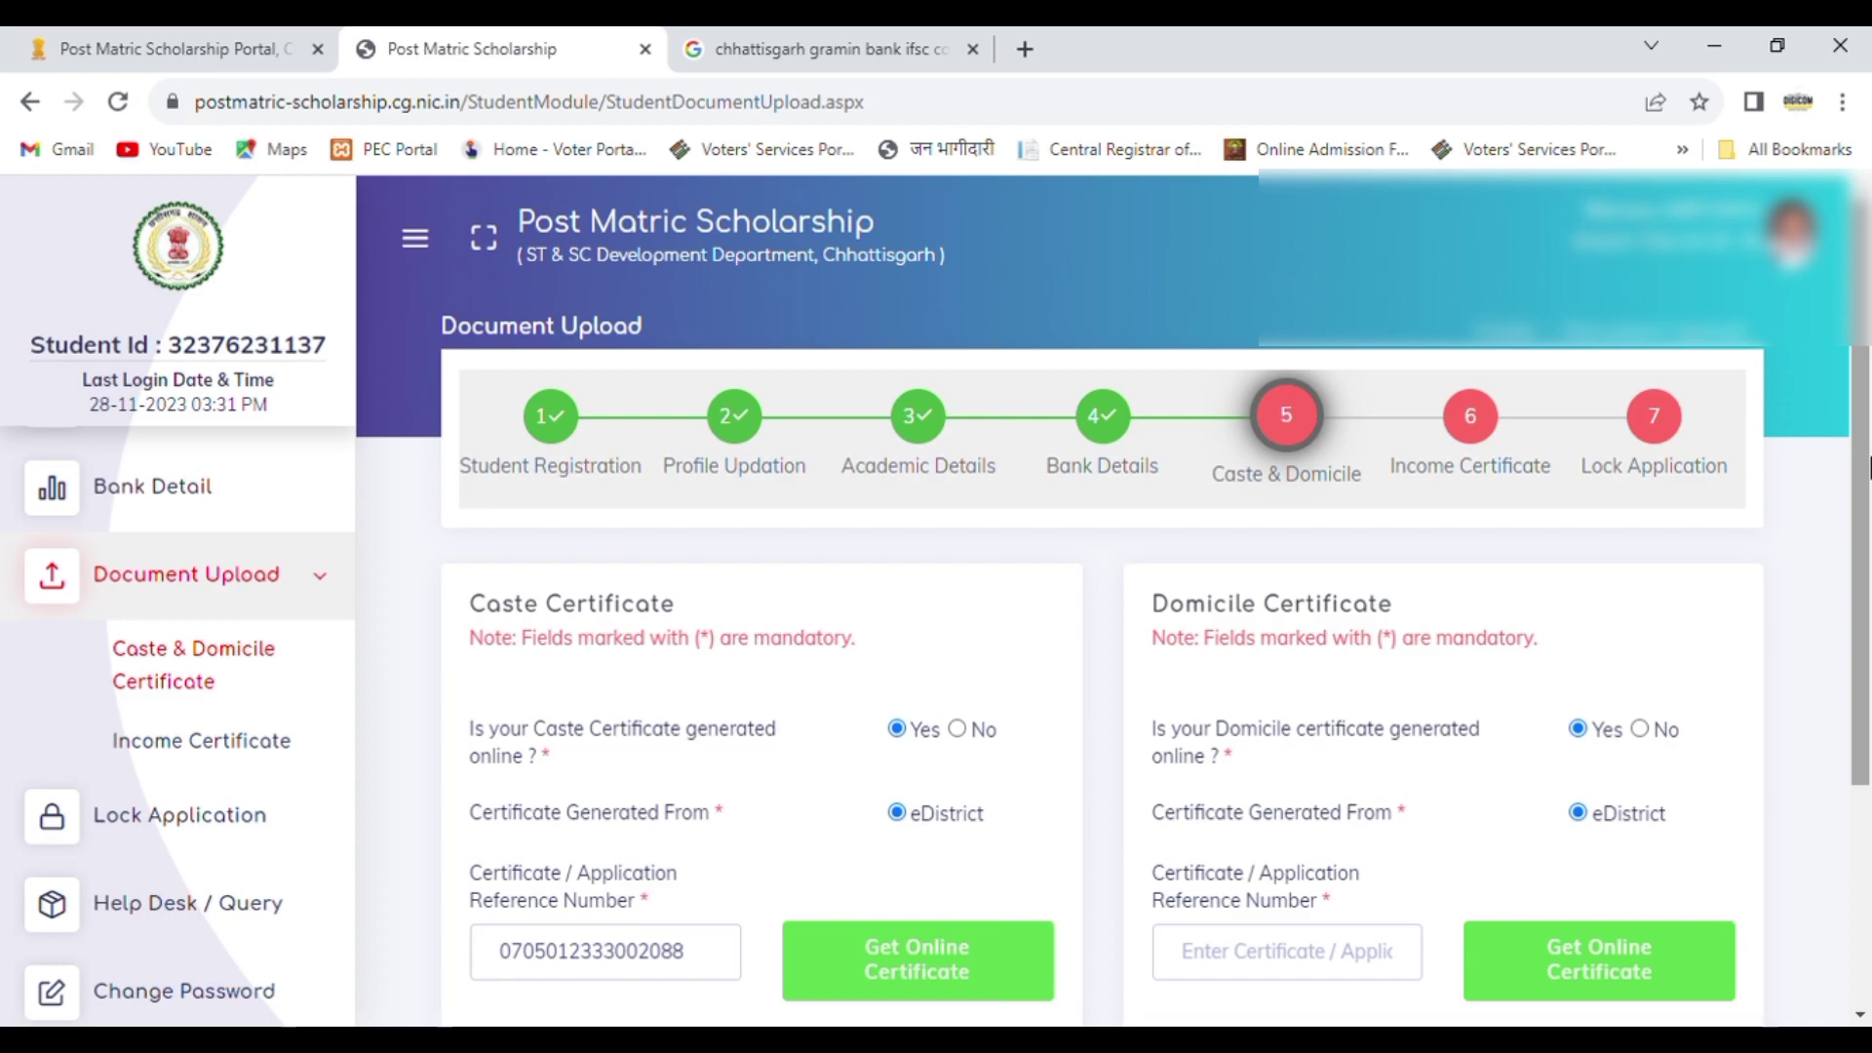
scroll(1868, 468, "down", 3)
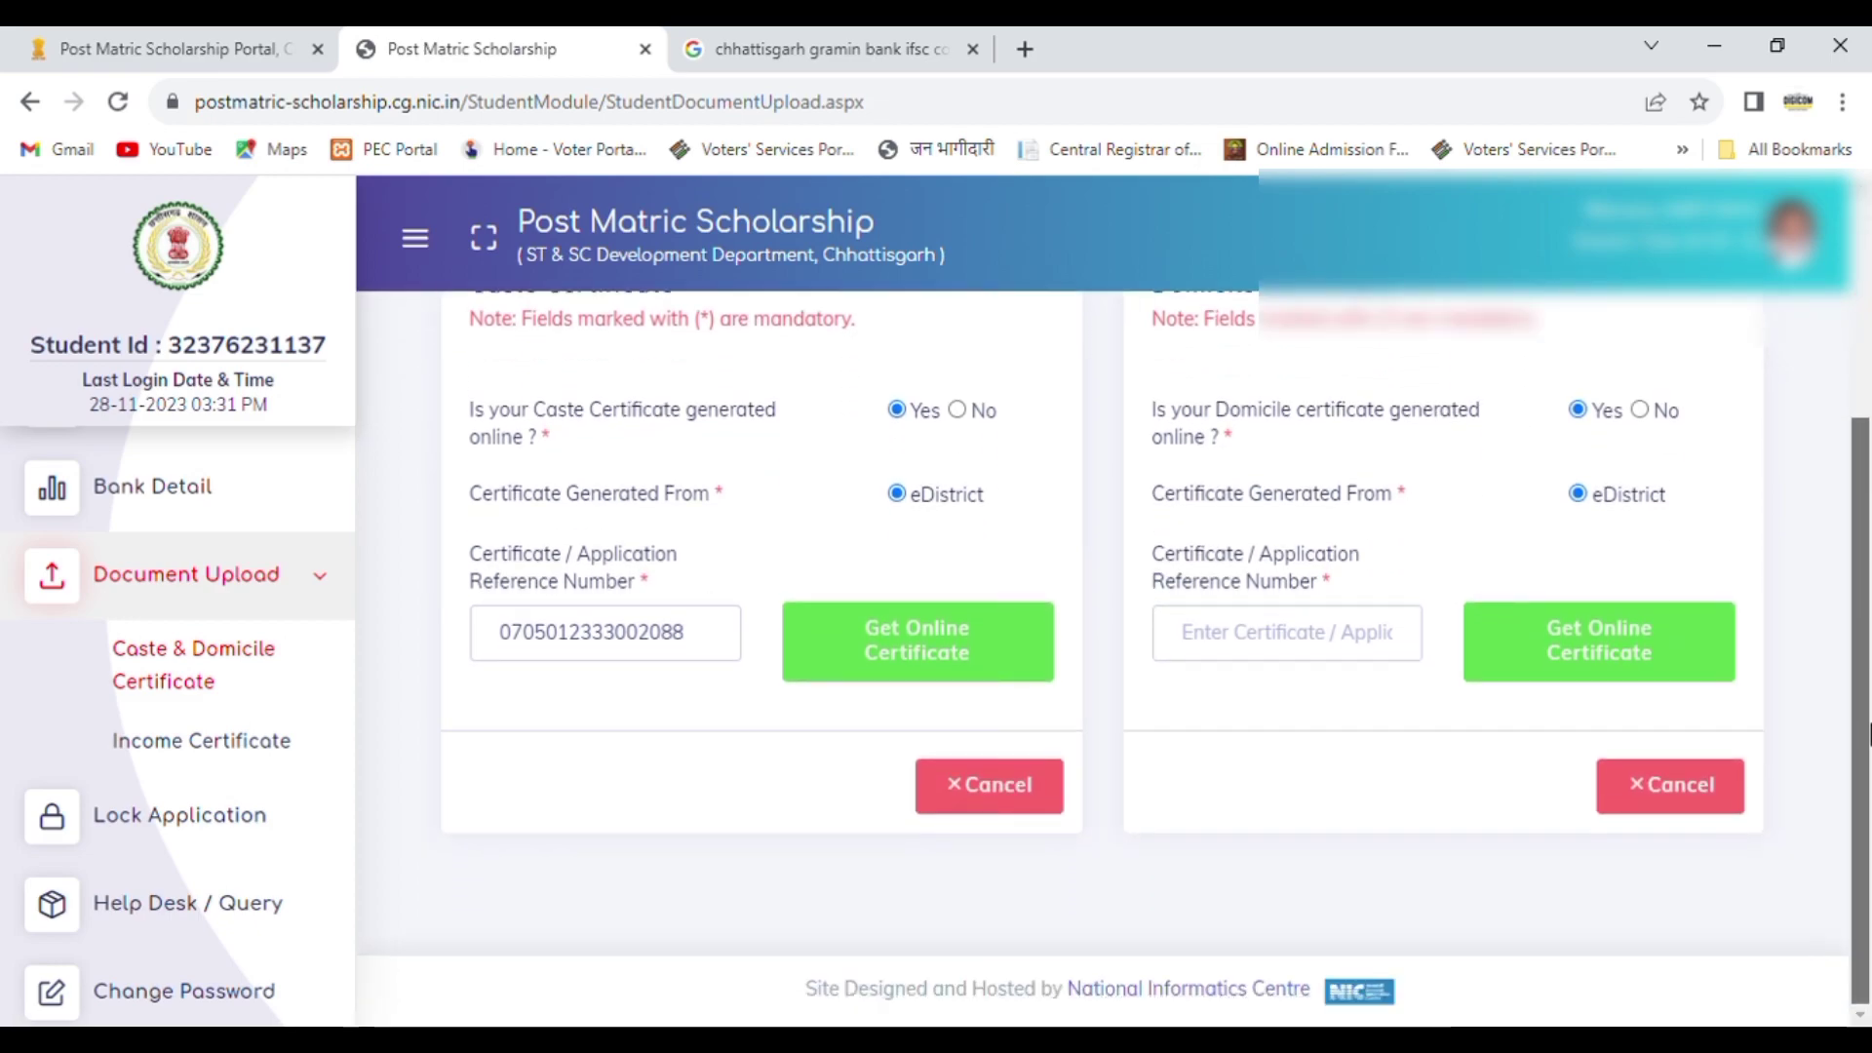
left_click(1262, 642)
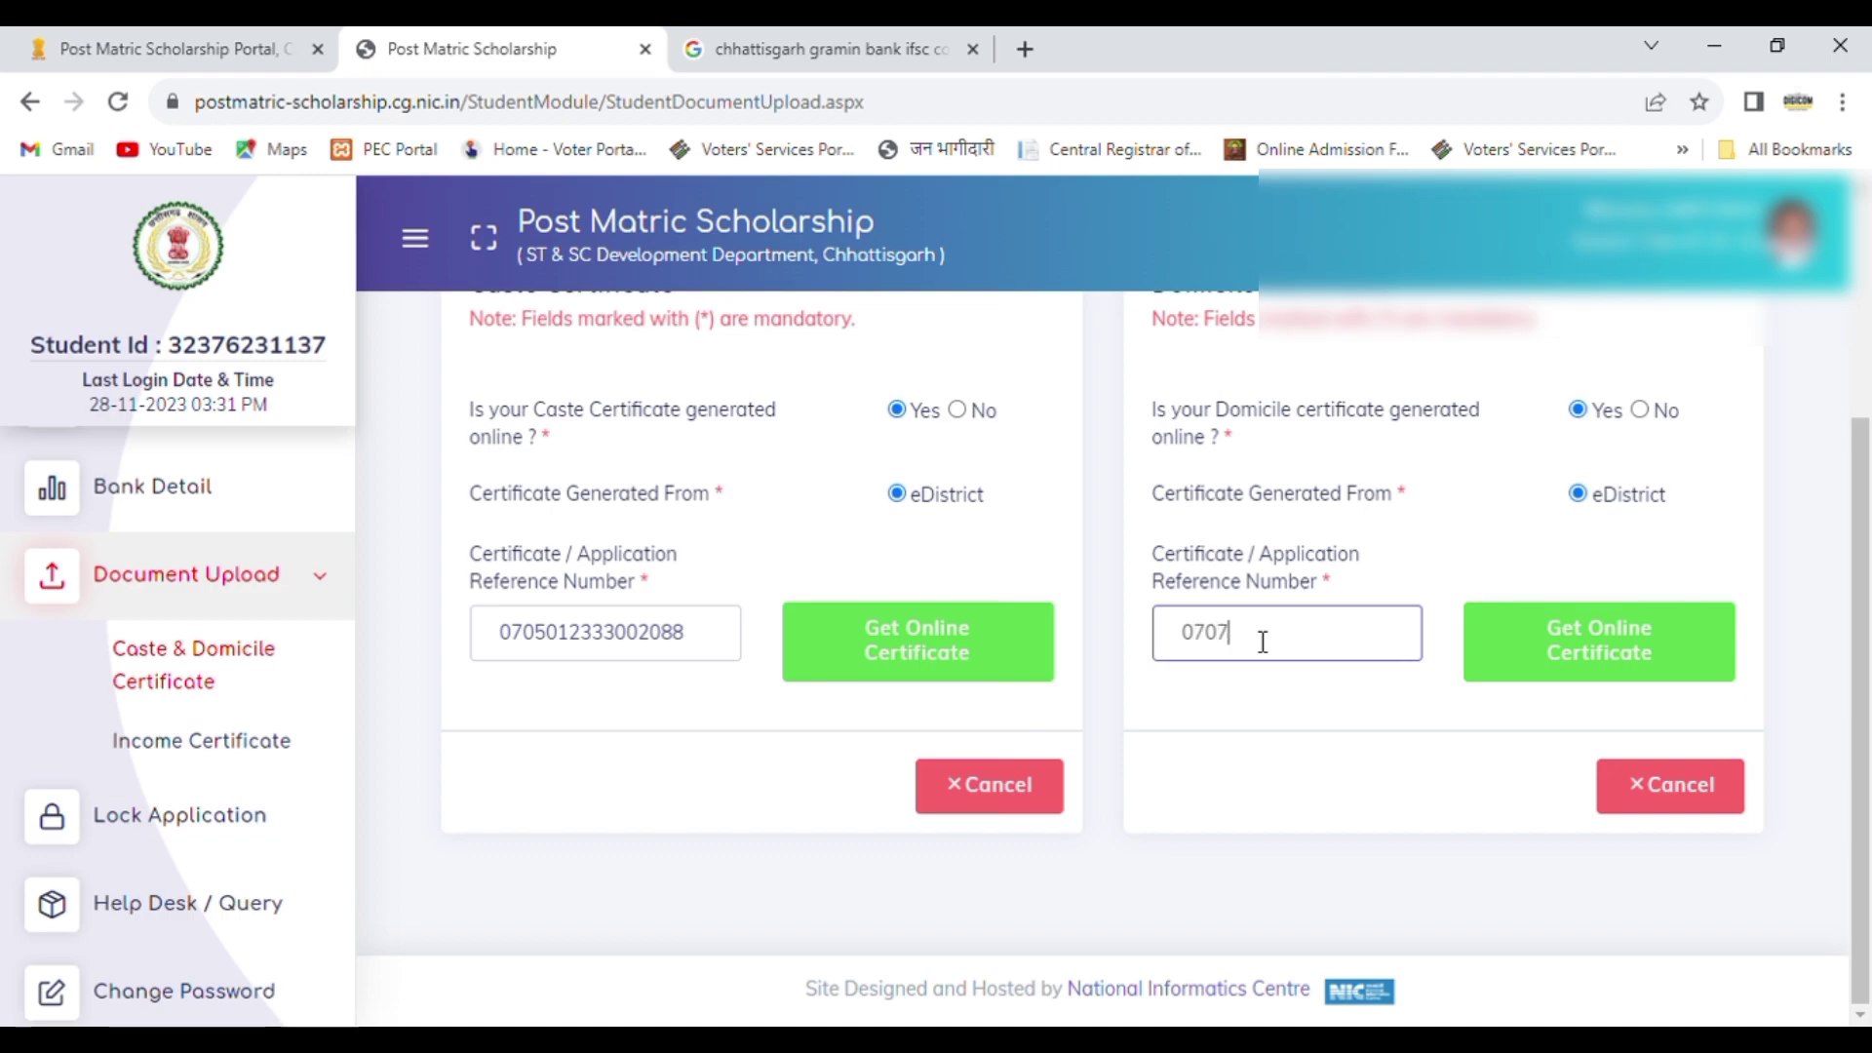
left_click(1600, 657)
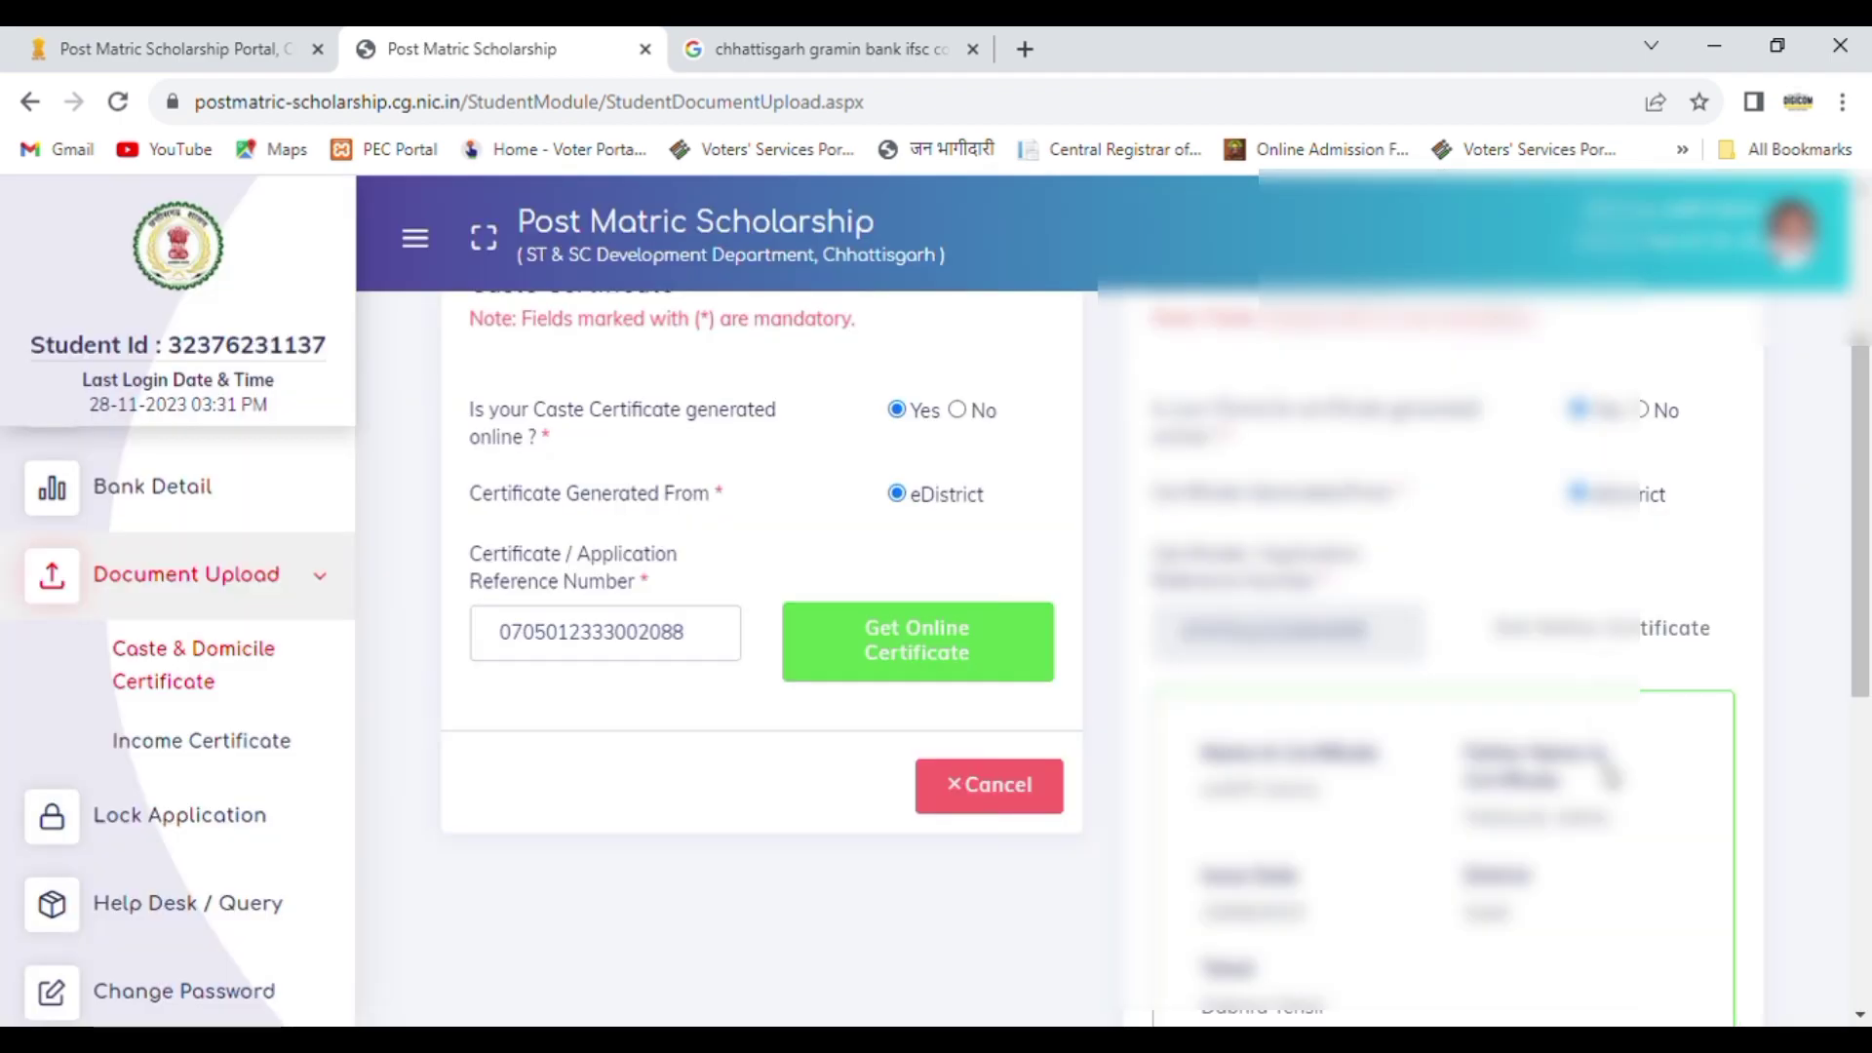
Step: Accept the declaration that the fetched domicile certificate is the applicant's own and save it
left_click_drag(1869, 412, 1868, 603)
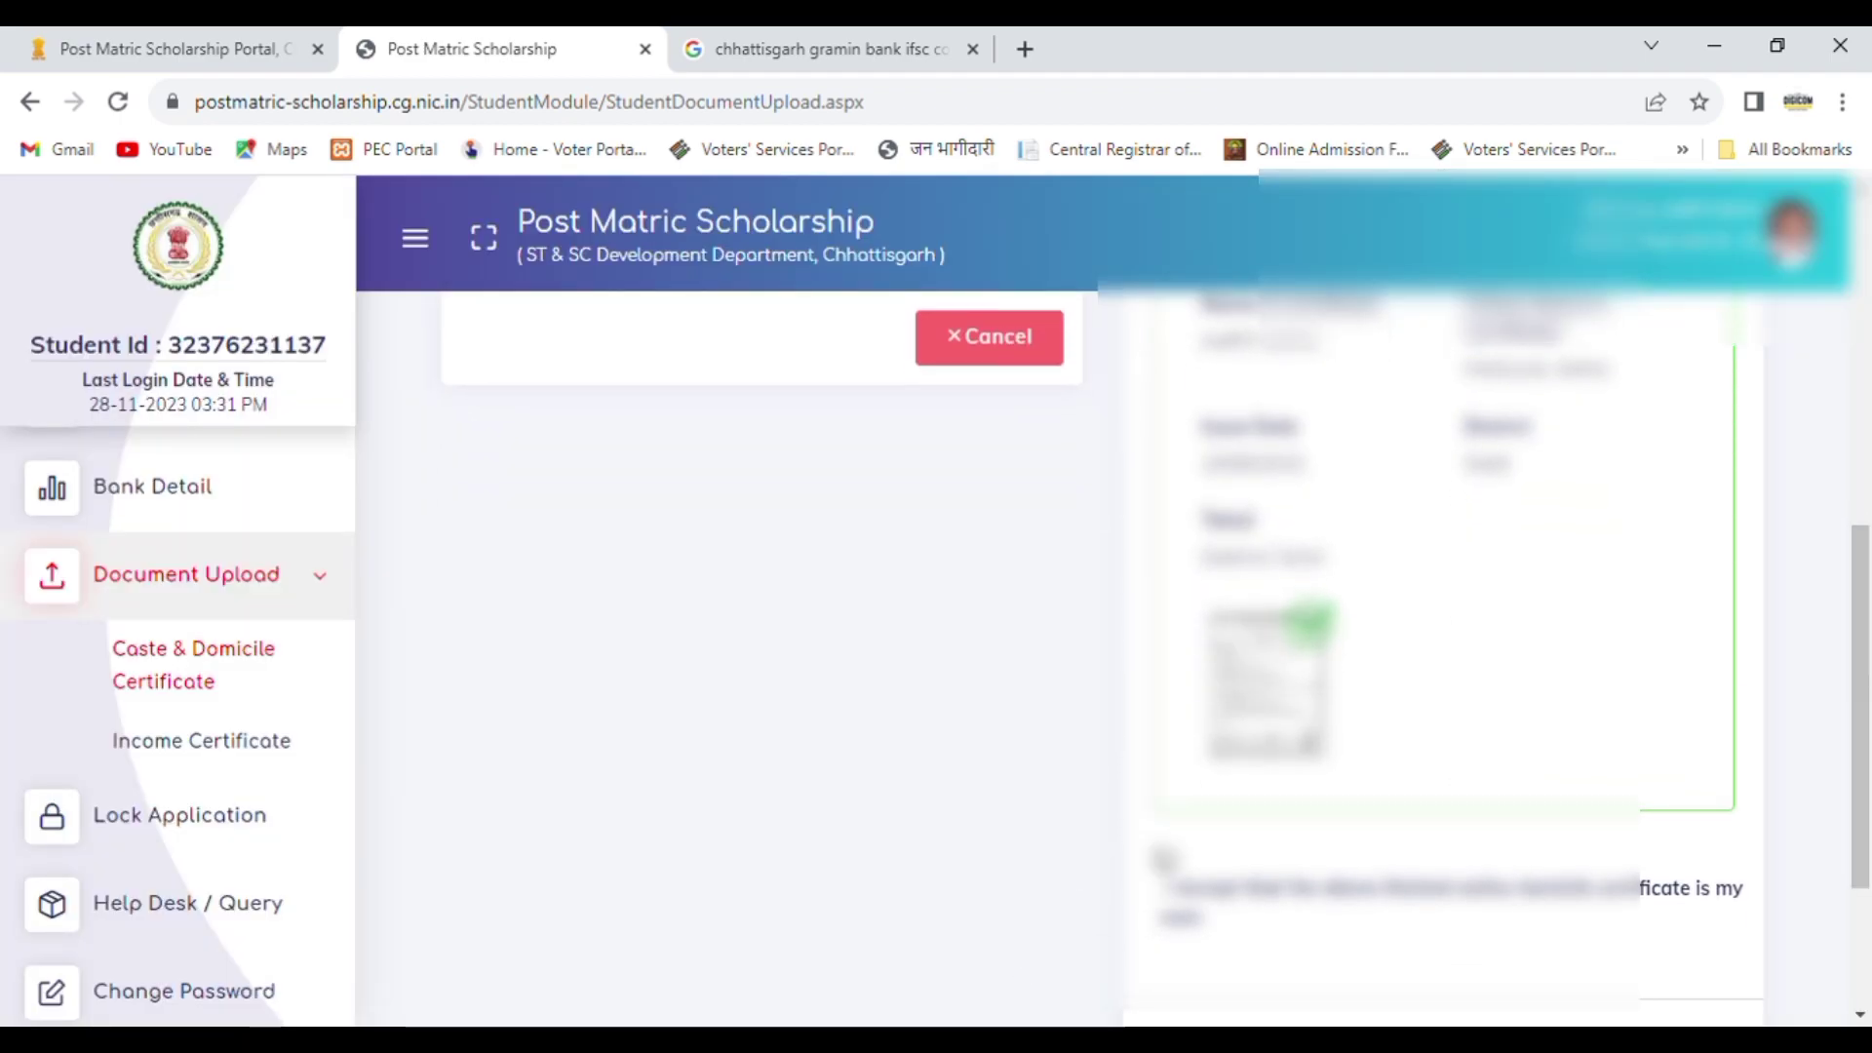
left_click(1168, 858)
left_click_drag(1868, 763, 1868, 824)
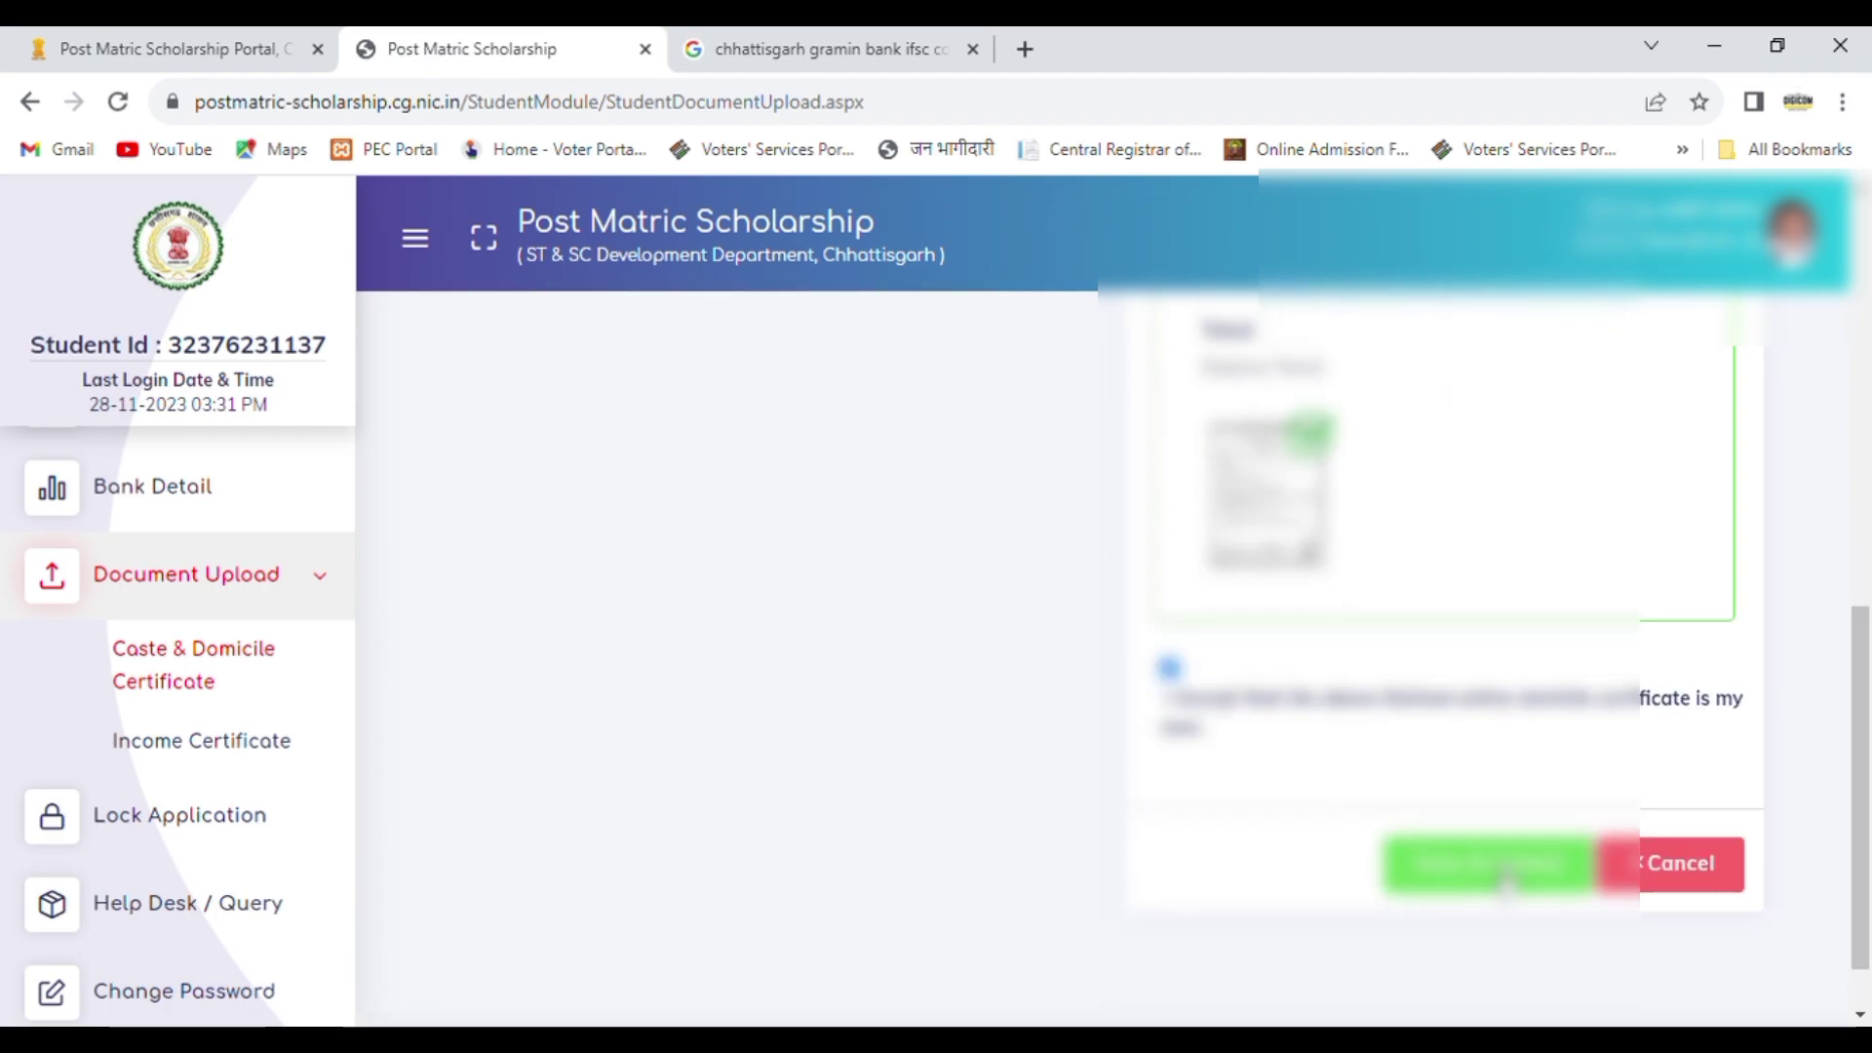
left_click(1489, 907)
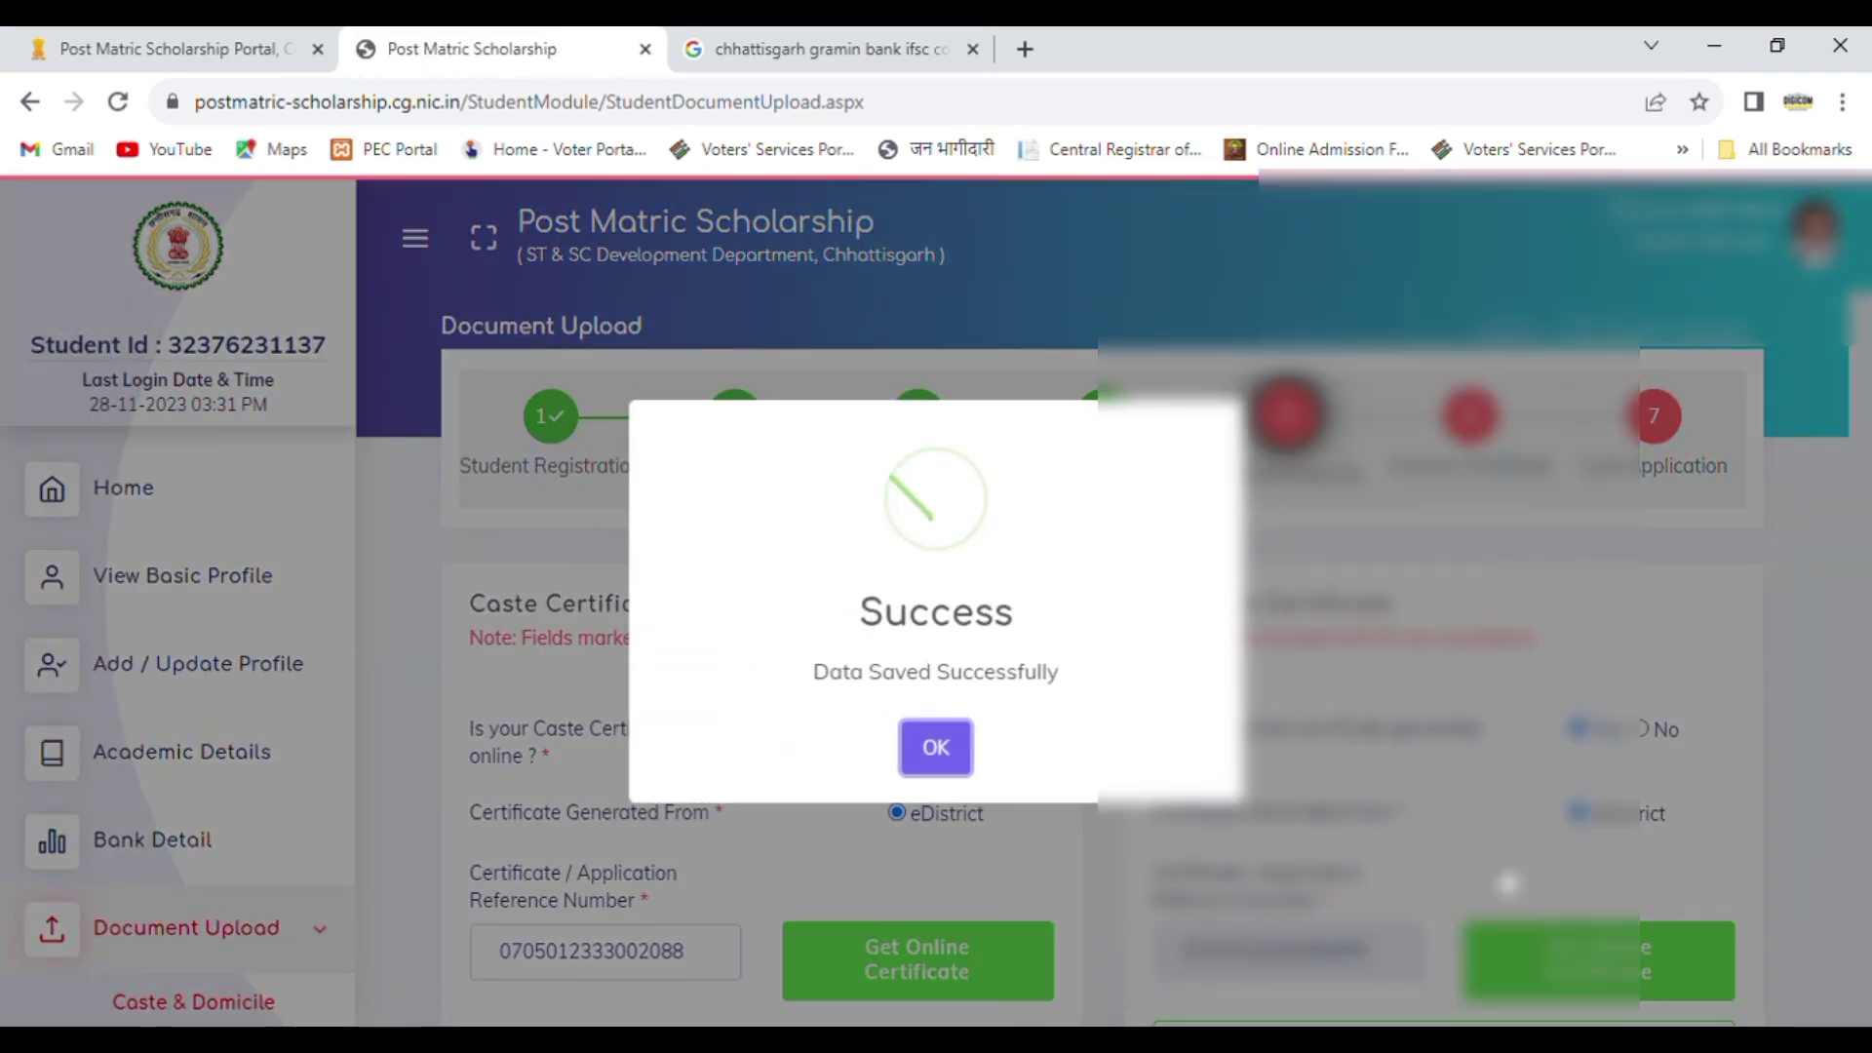
left_click(936, 748)
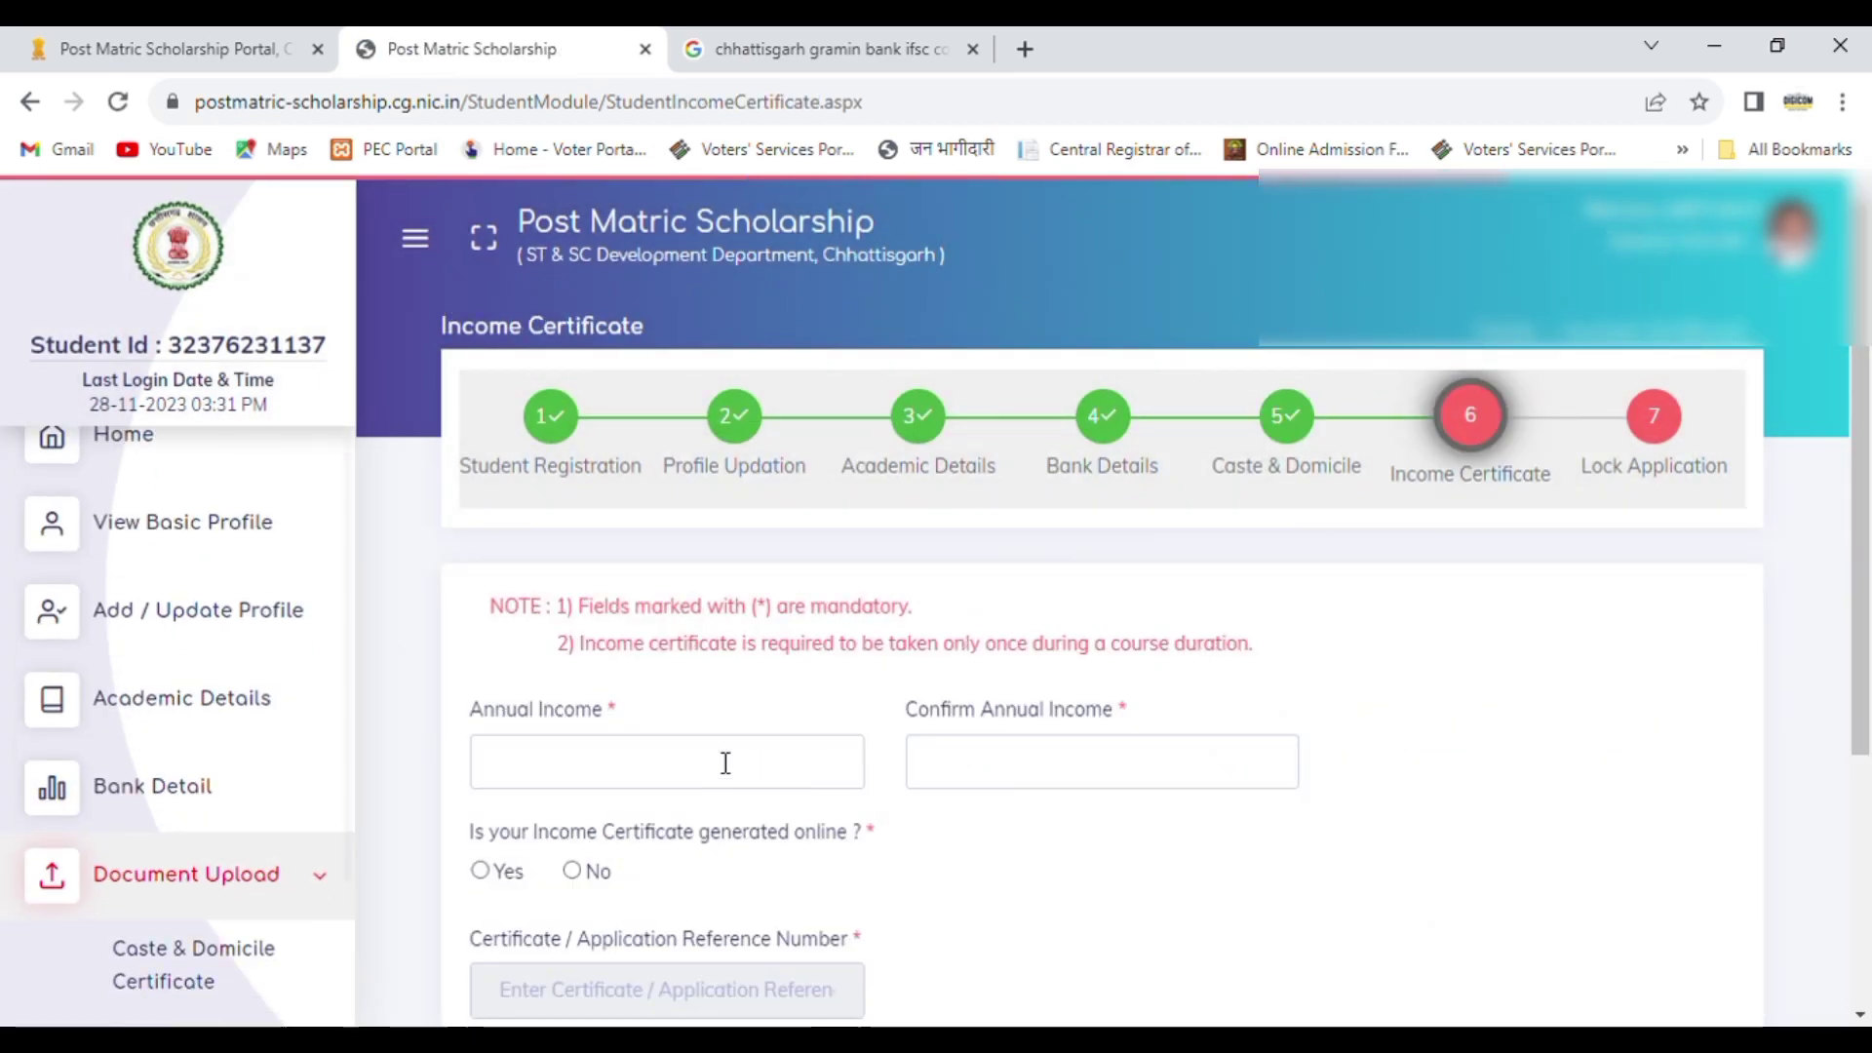
Step: Enter 80000 as the annual income and again as its confirmation for the income certificate
left_click_drag(1867, 571, 1871, 695)
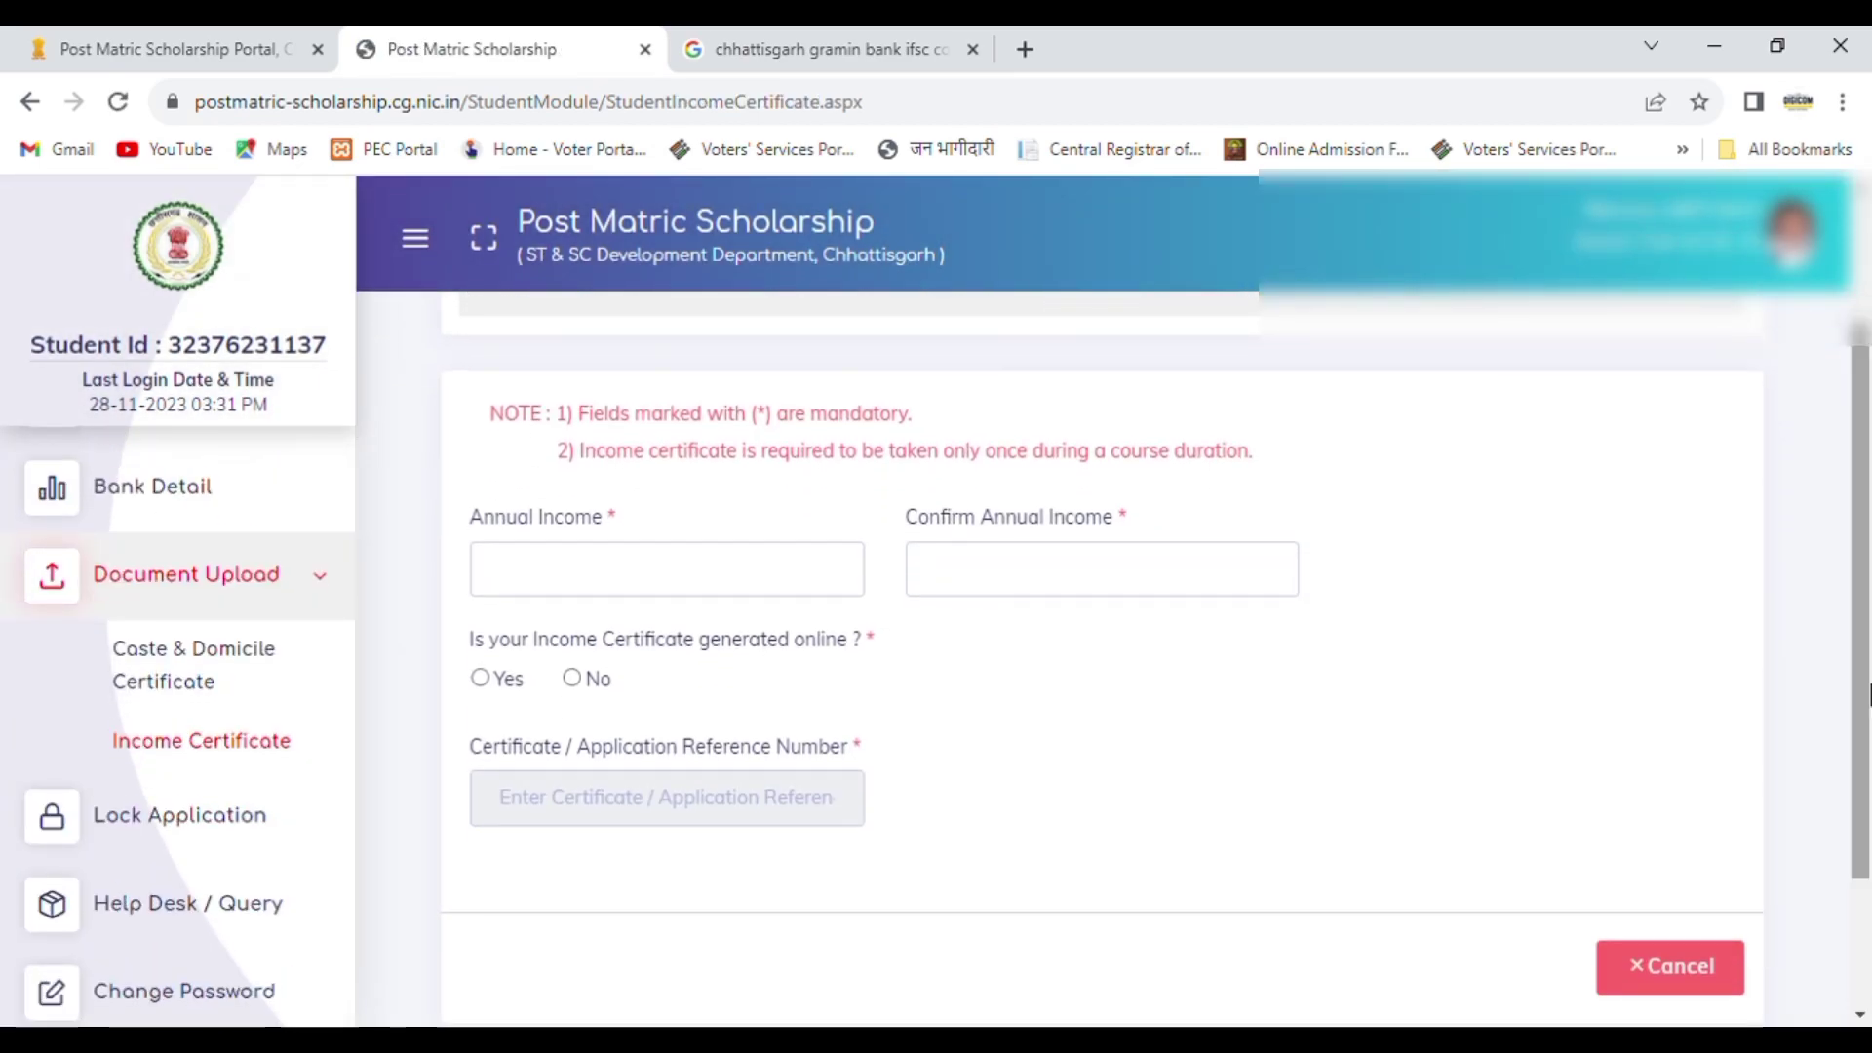
left_click(604, 584)
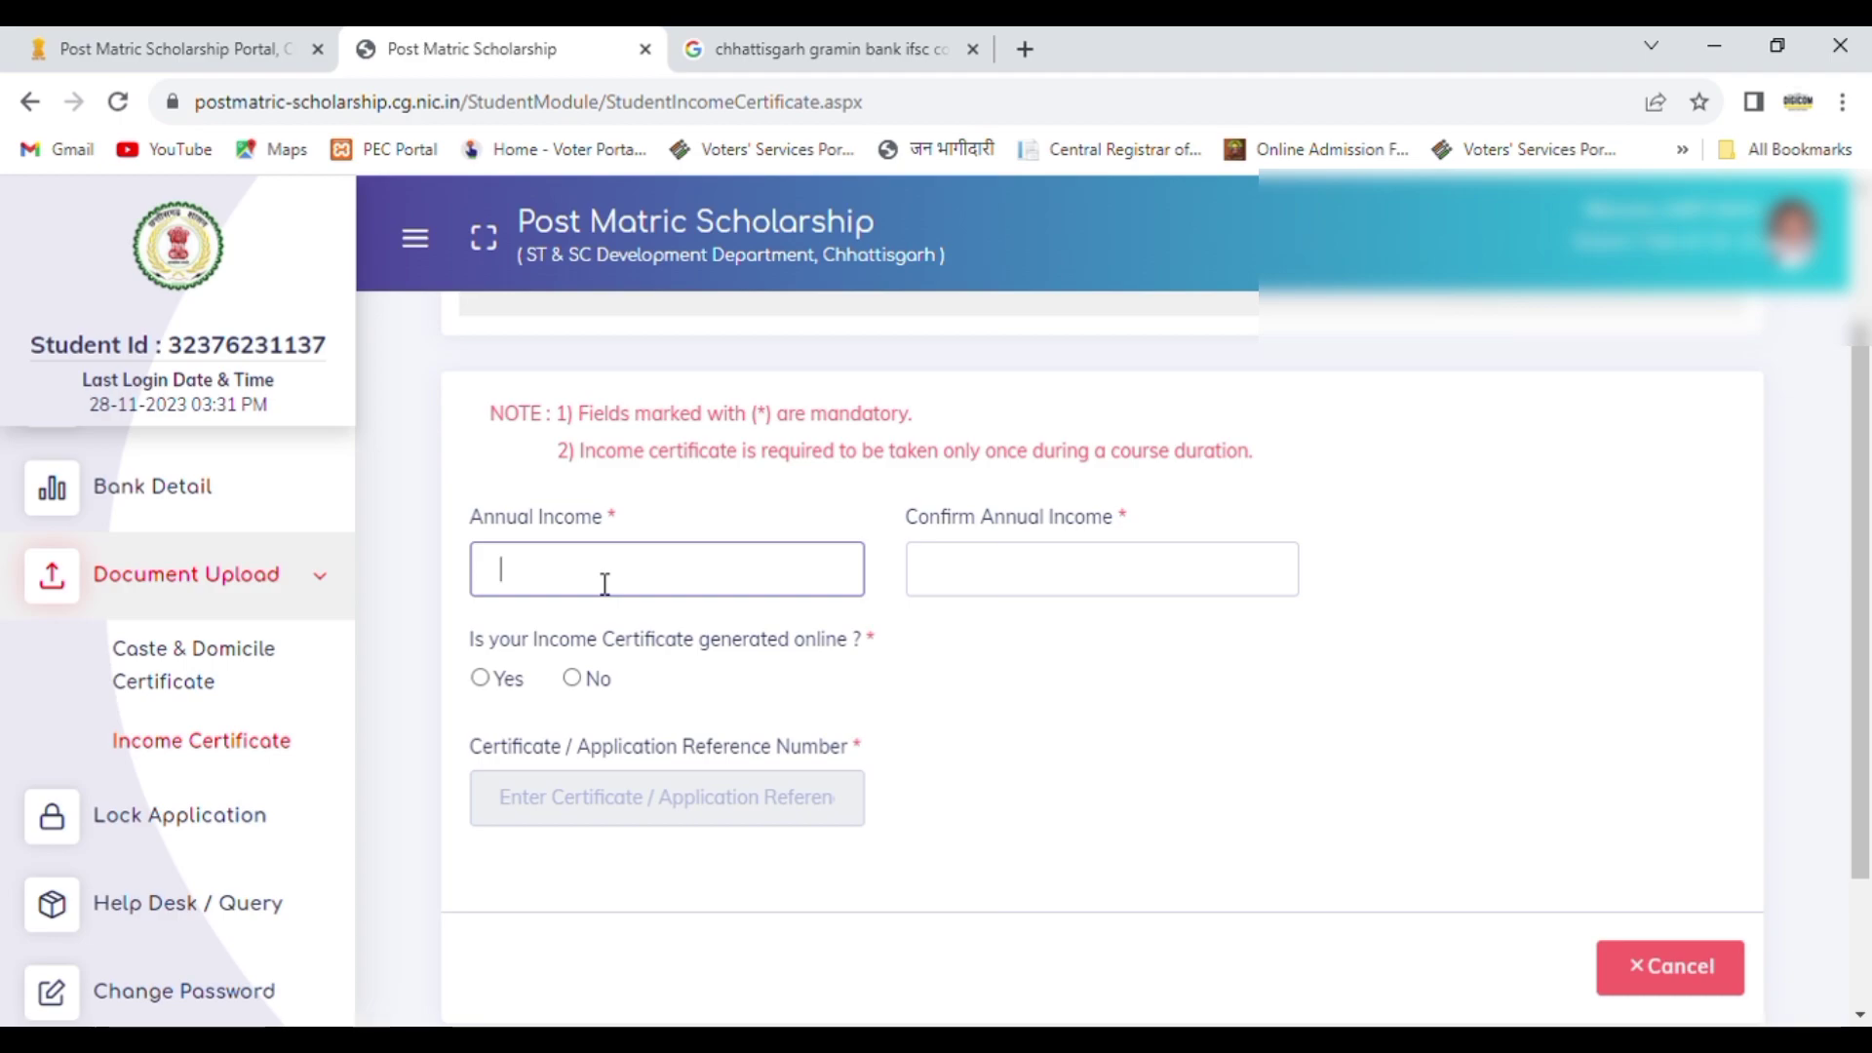
type("80000")
left_click(1053, 593)
type("80000")
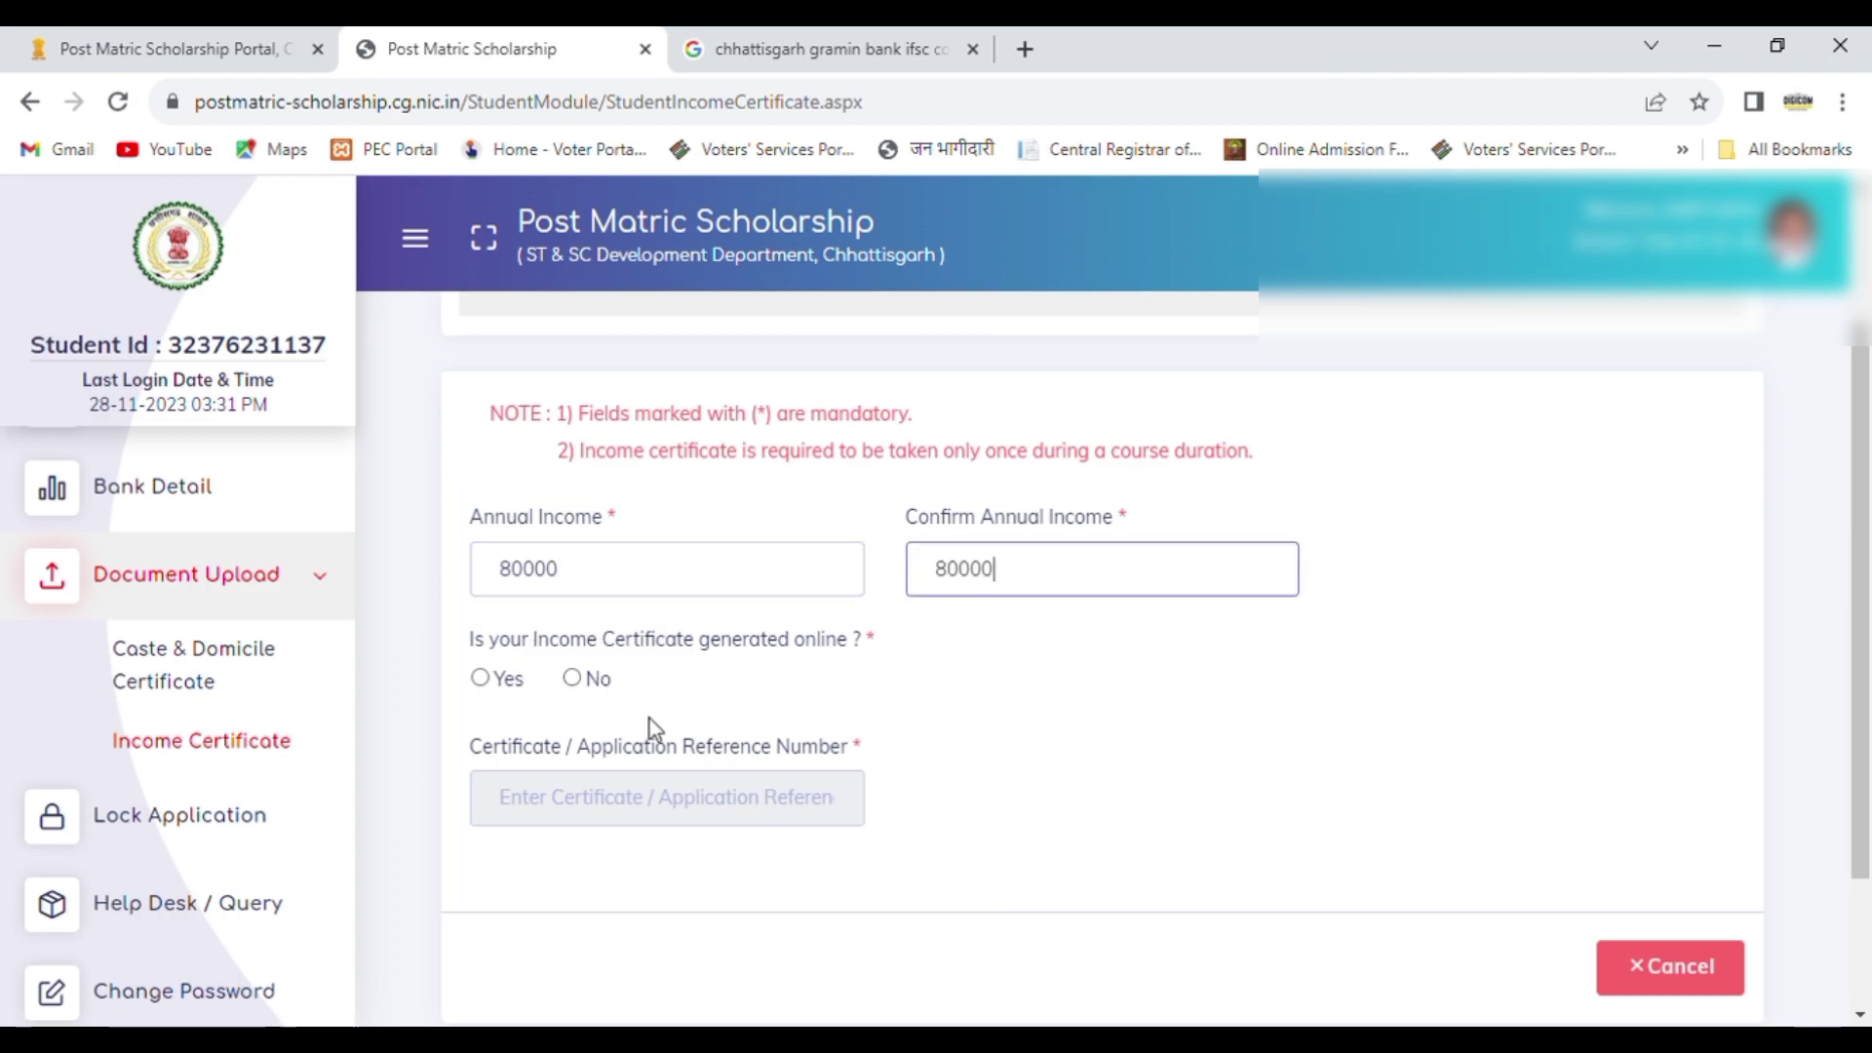
Step: Try to fetch the income certificate from eDistrict as an online-generated certificate using its certificate / application reference number
left_click(480, 679)
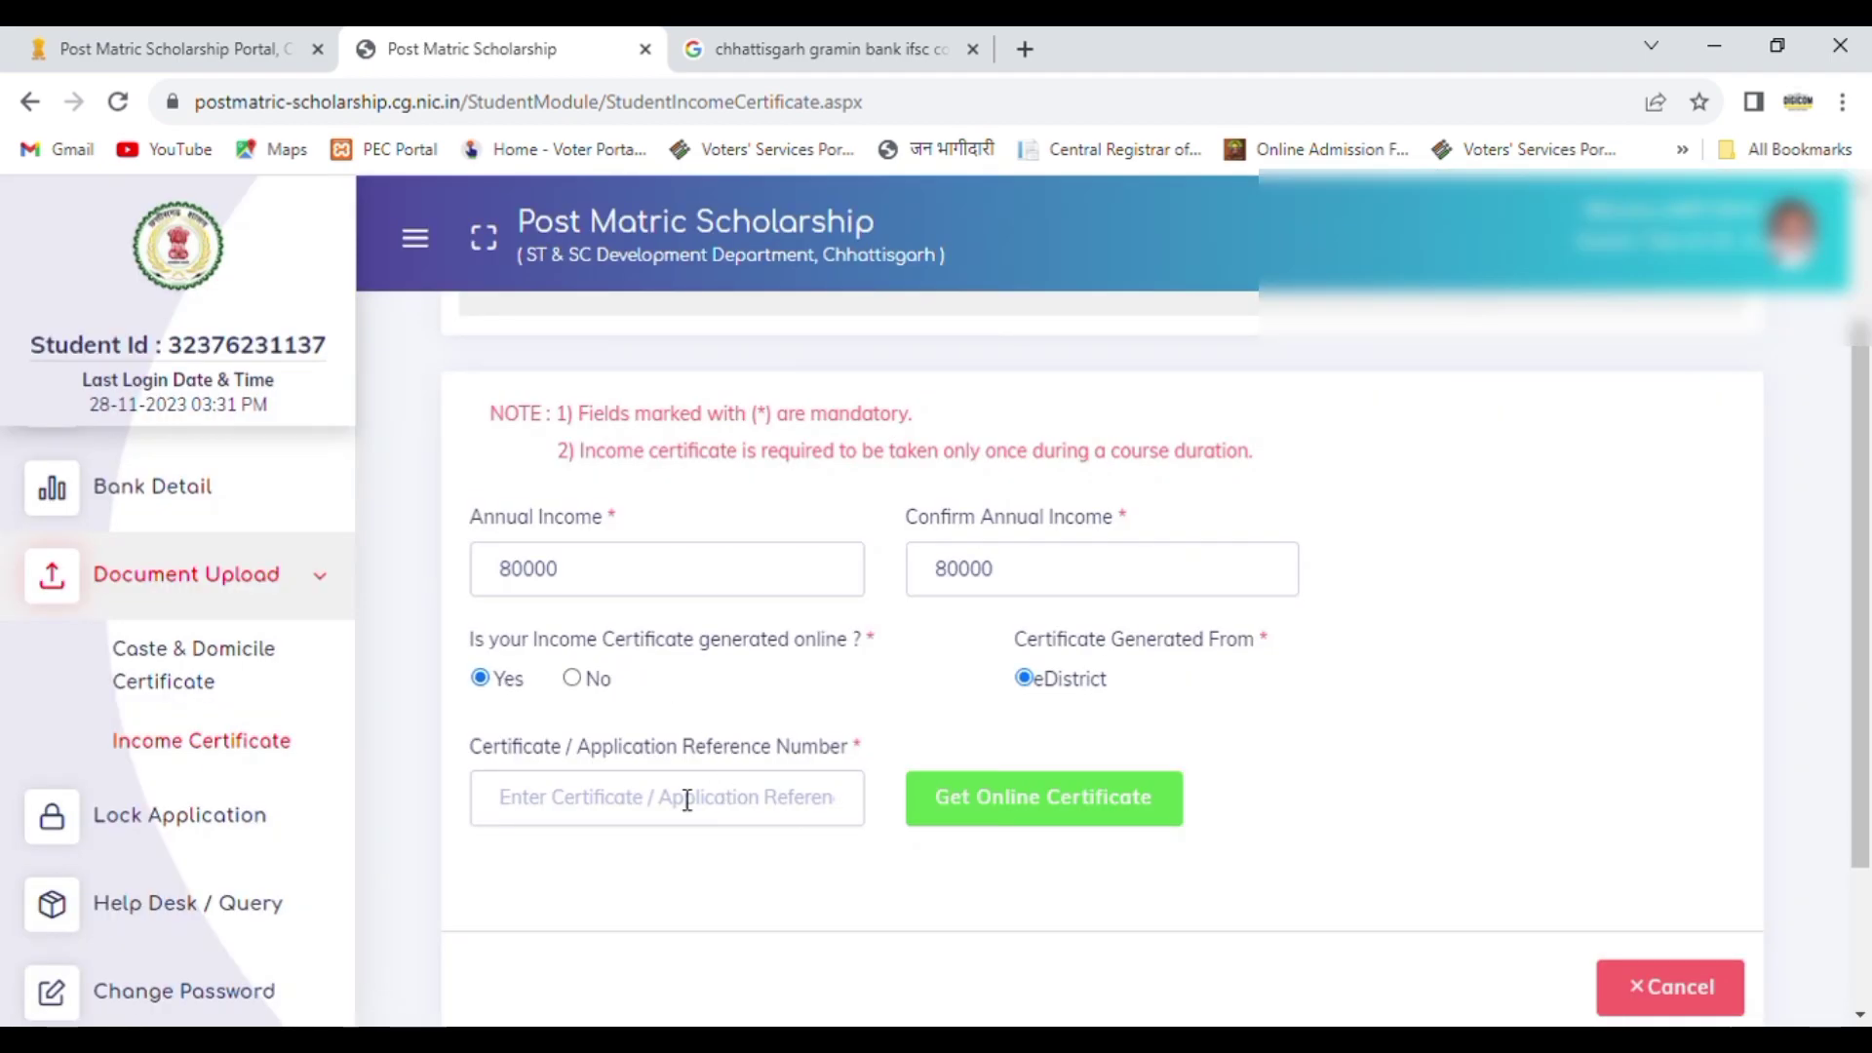
left_click(669, 806)
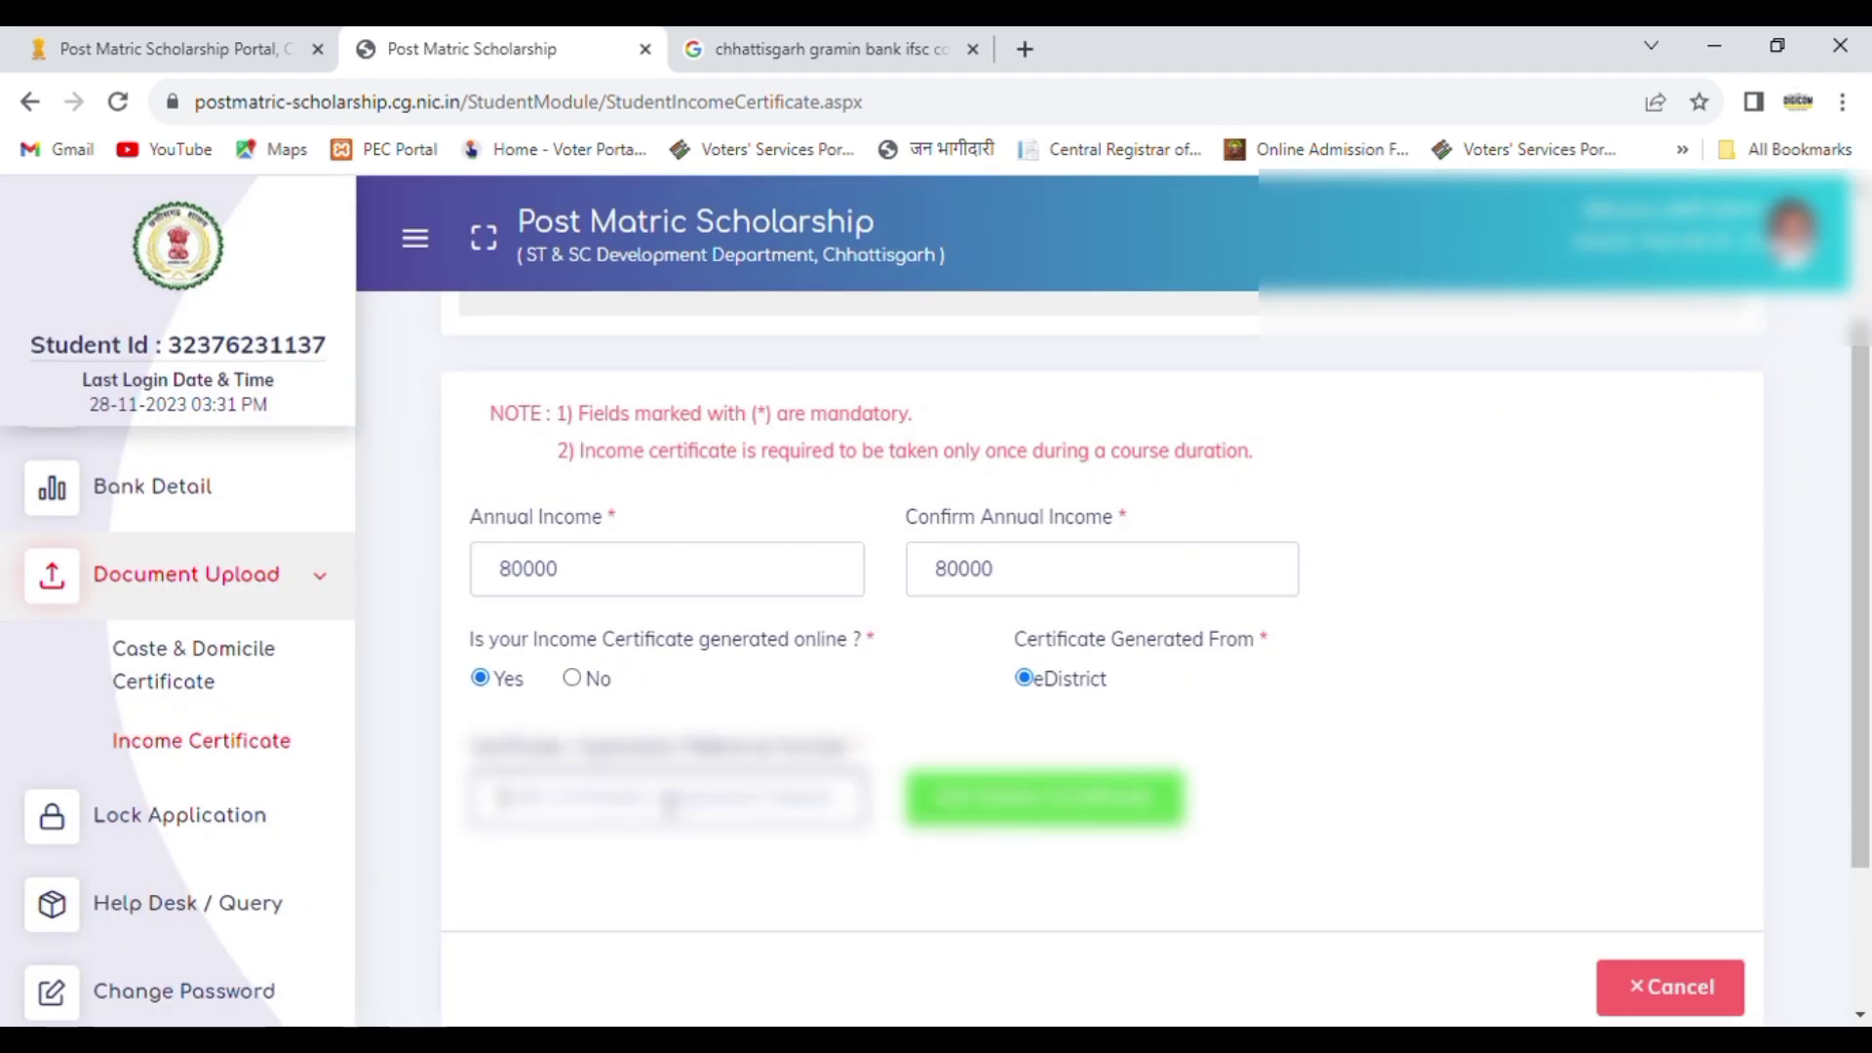
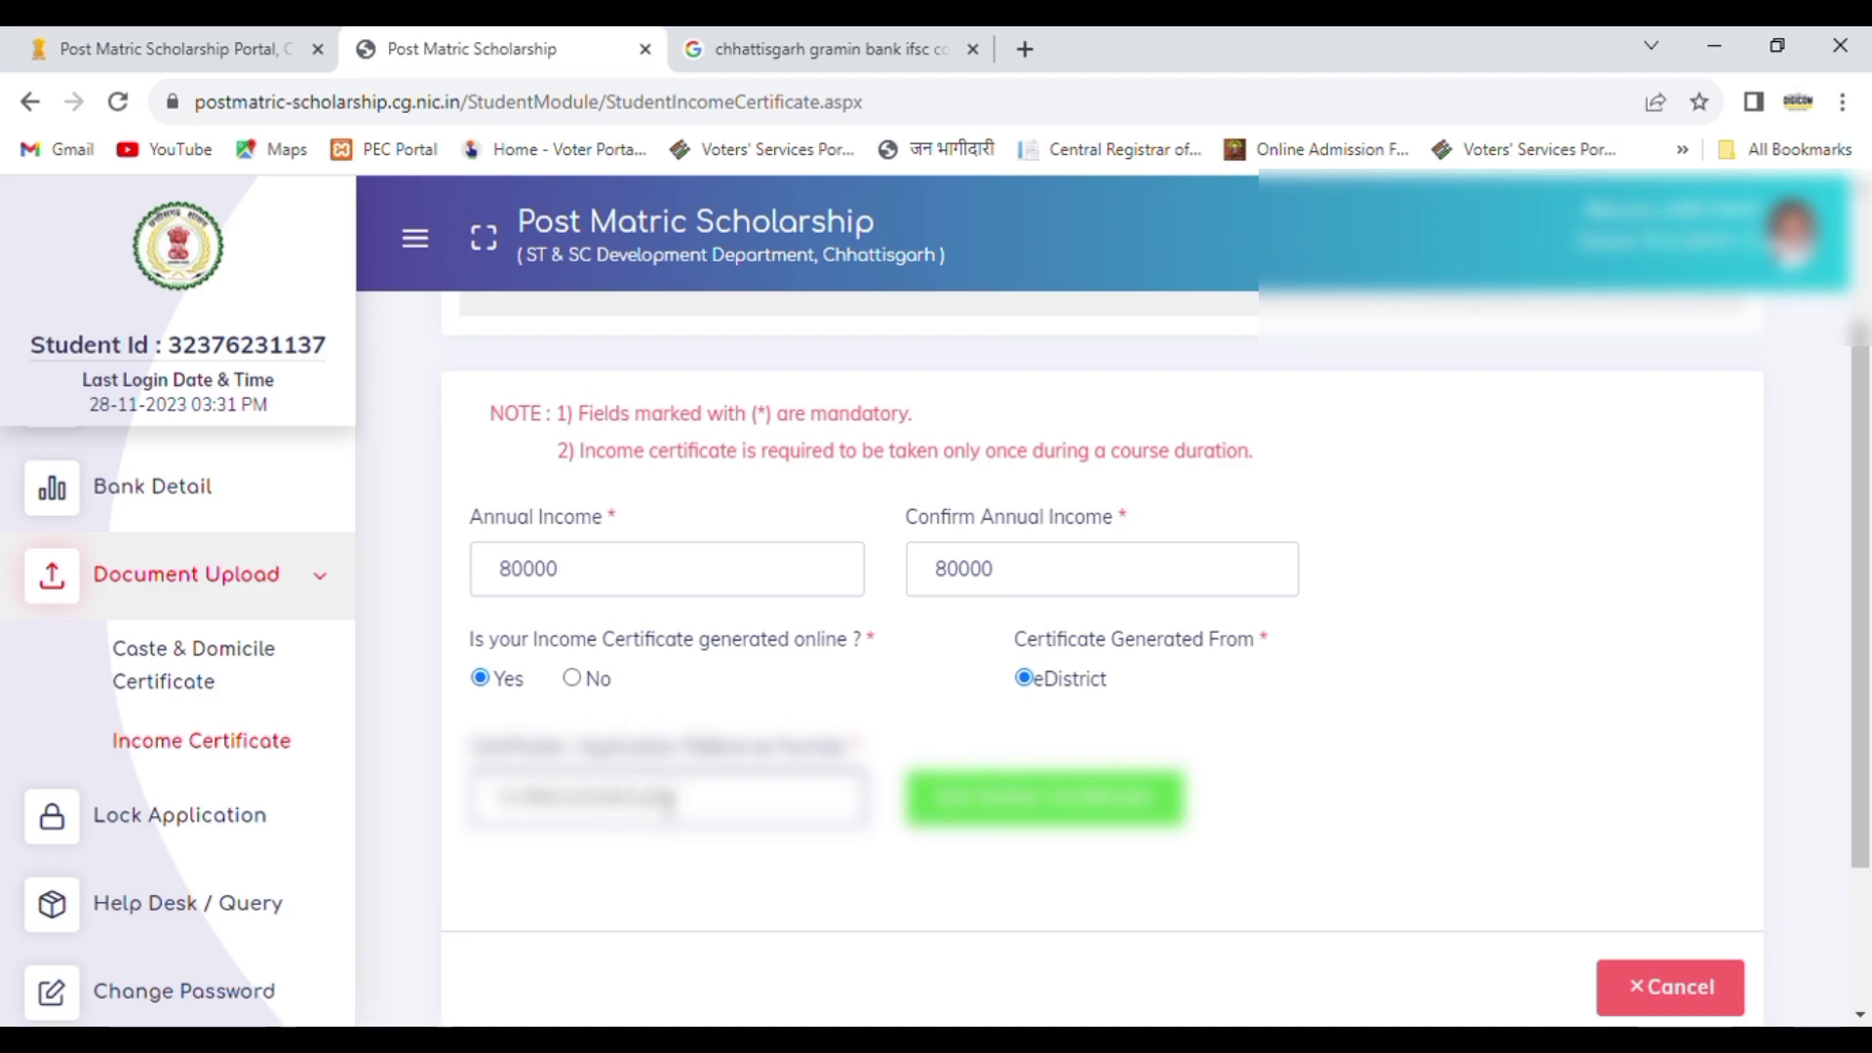
left_click(1053, 807)
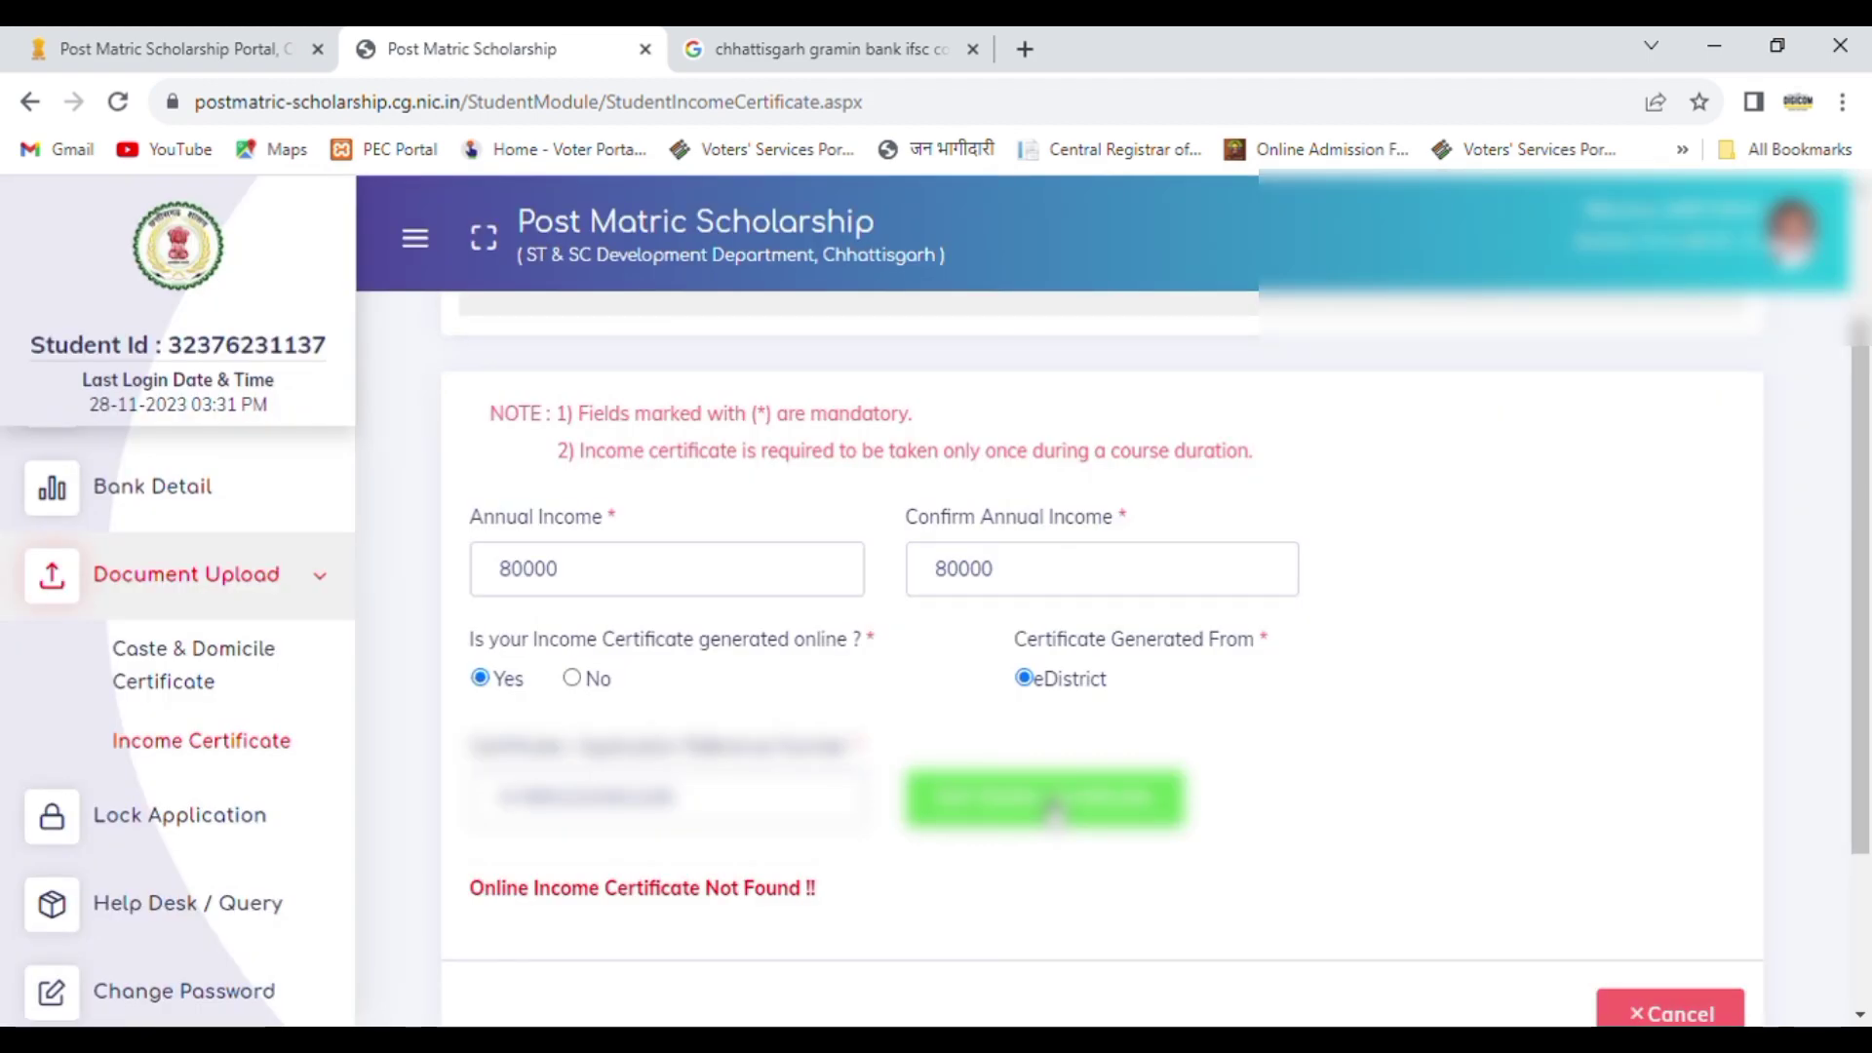
left_click(770, 808)
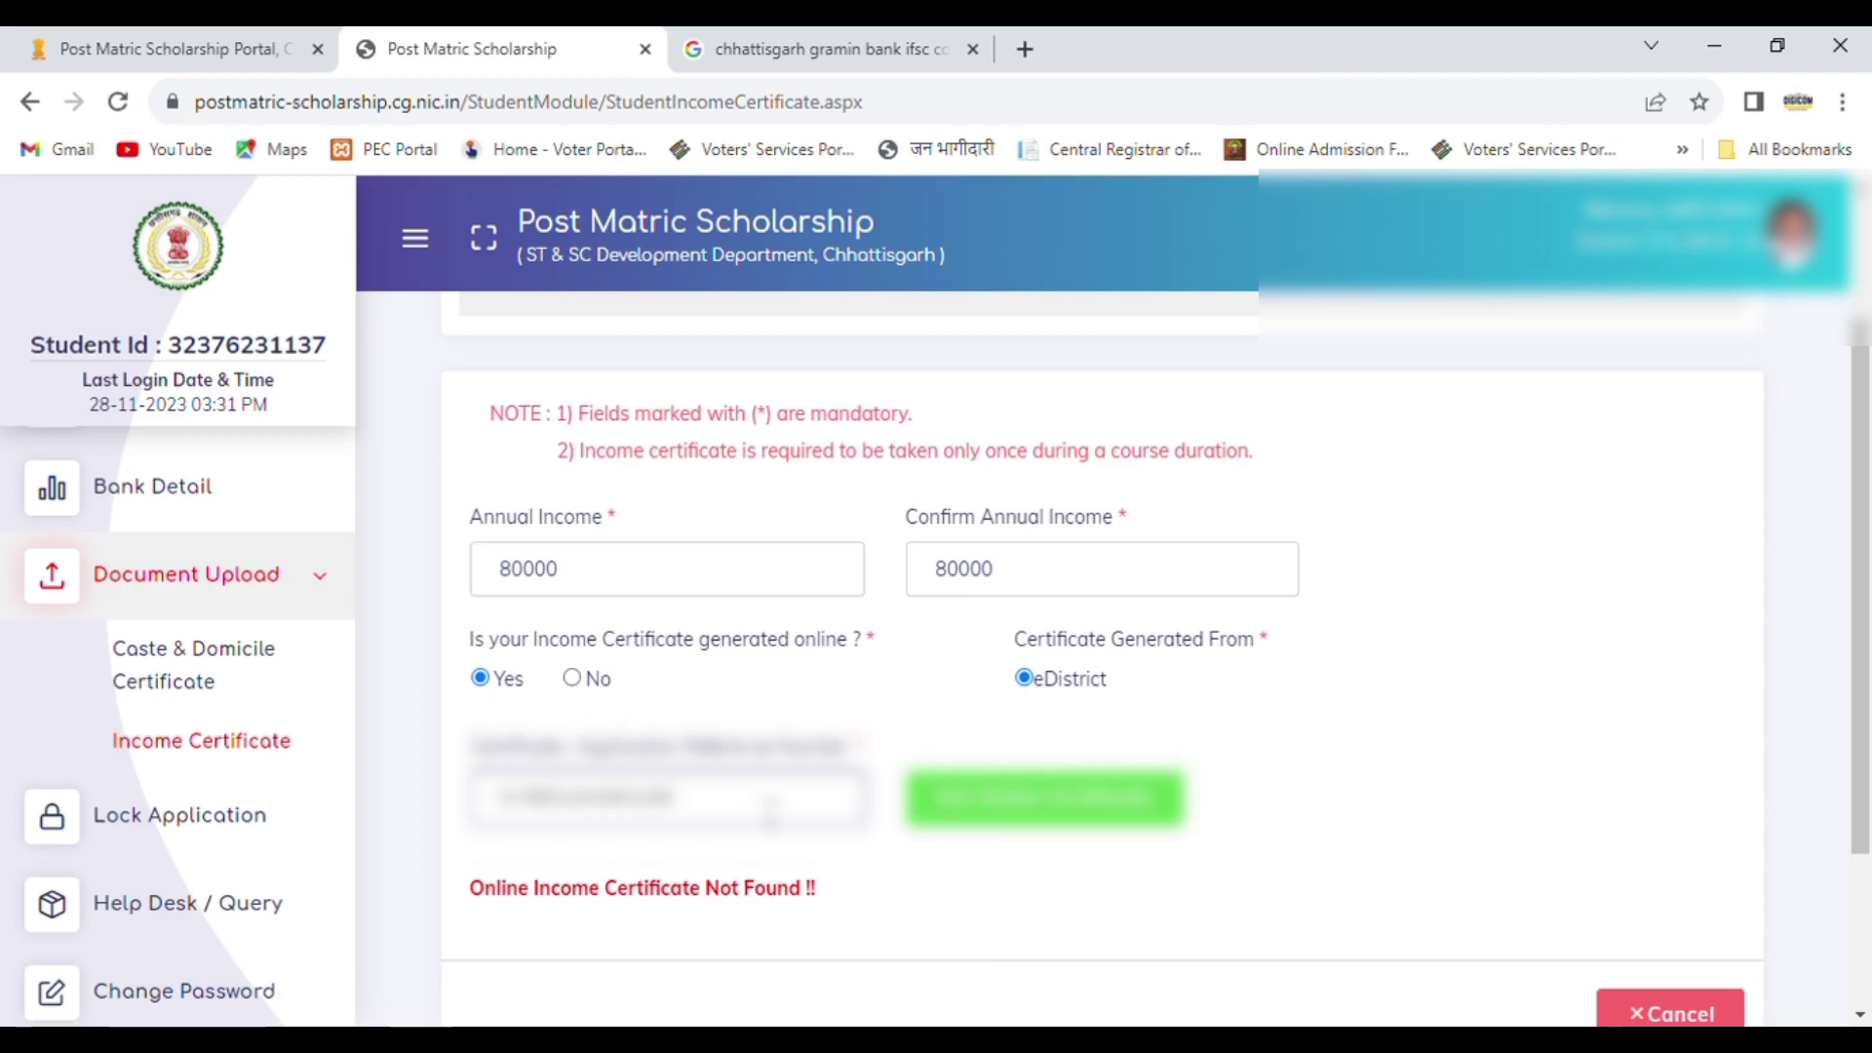
left_click(1004, 822)
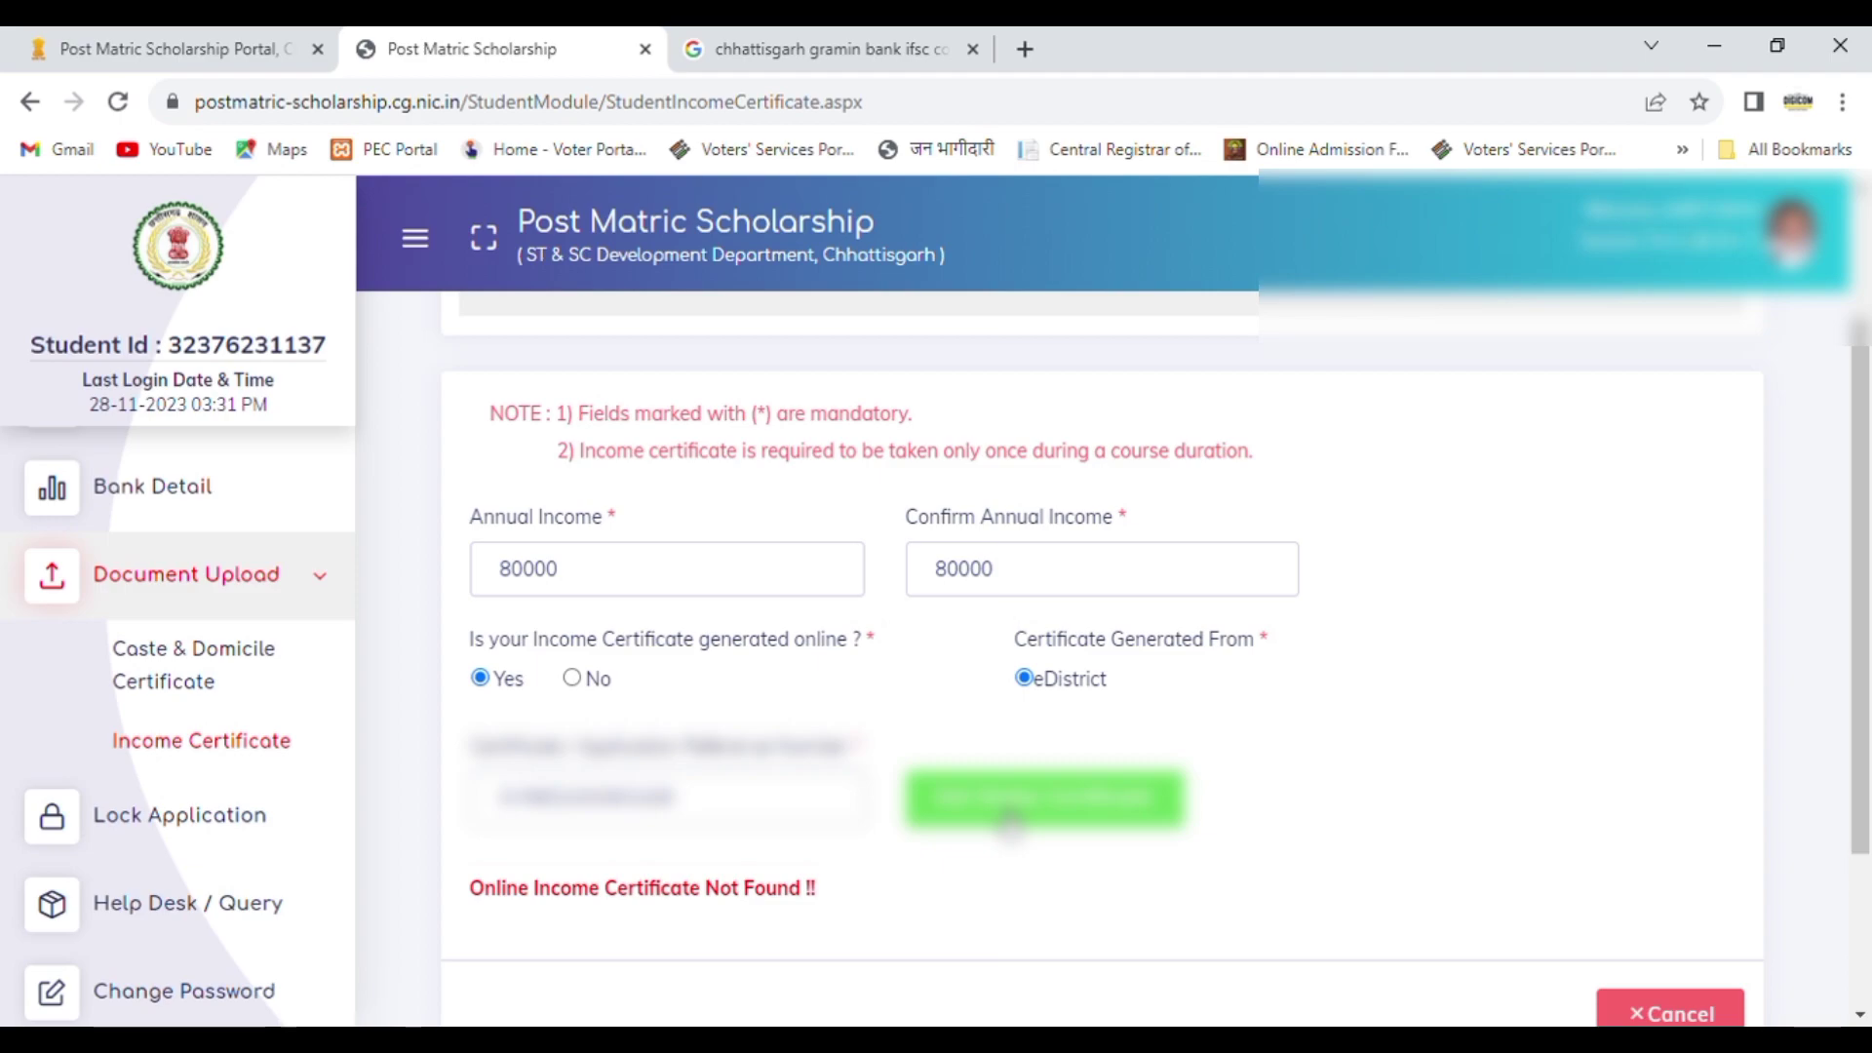
Step: Mark the income certificate as not generated online and enter its certificate / application reference number
left_click(572, 680)
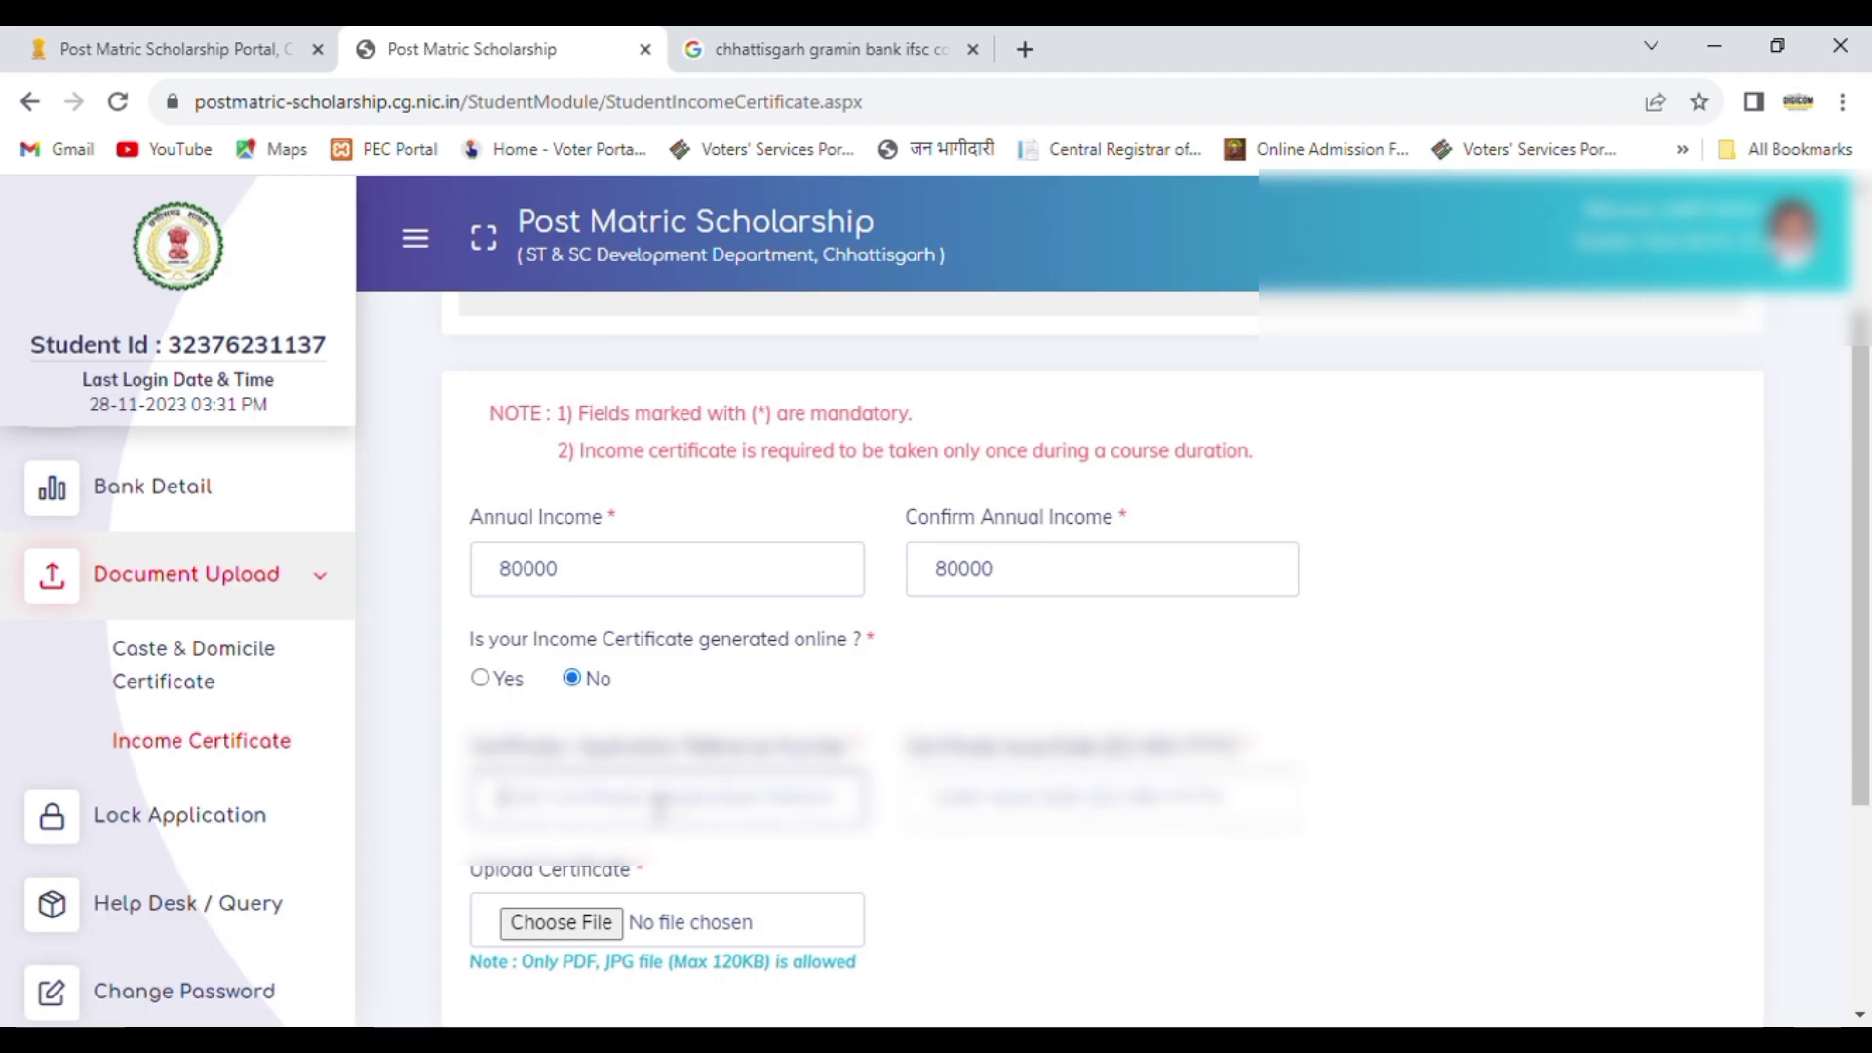
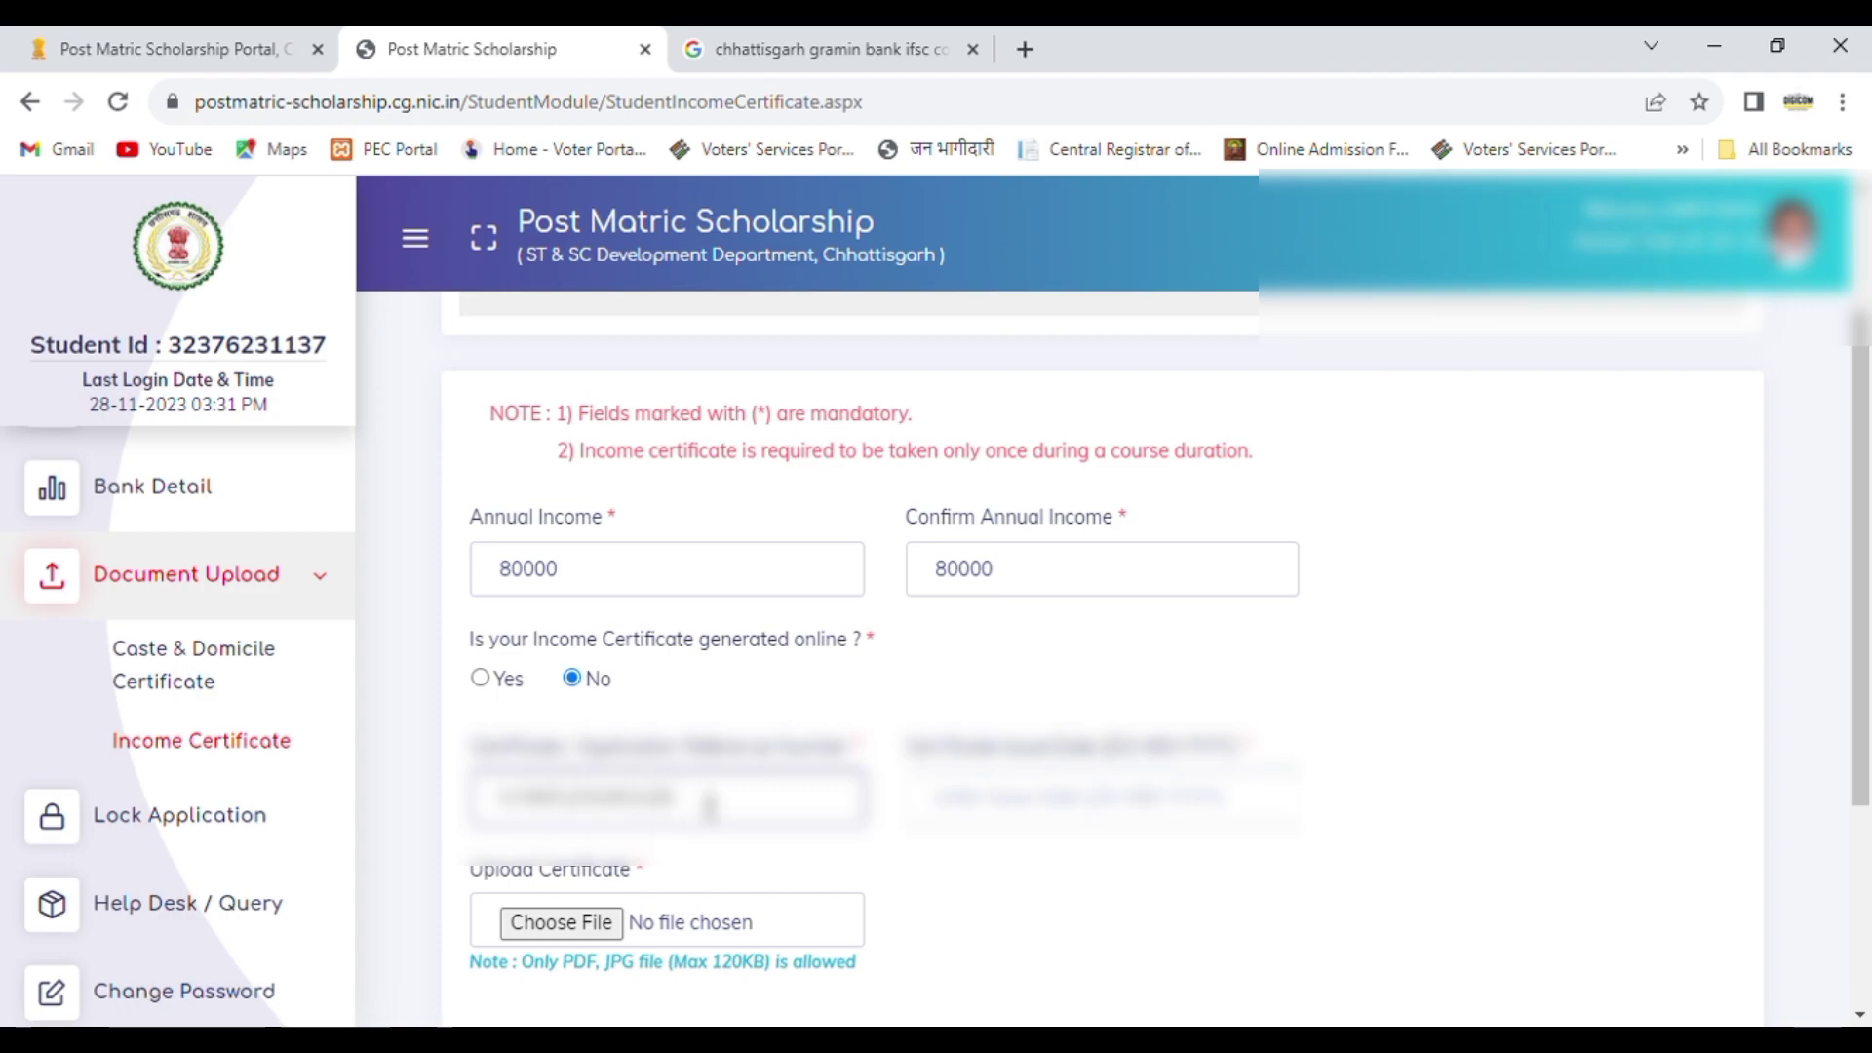
Step: Set the income certificate's issue date to its day in June 2023 using the calendar
left_click(1004, 814)
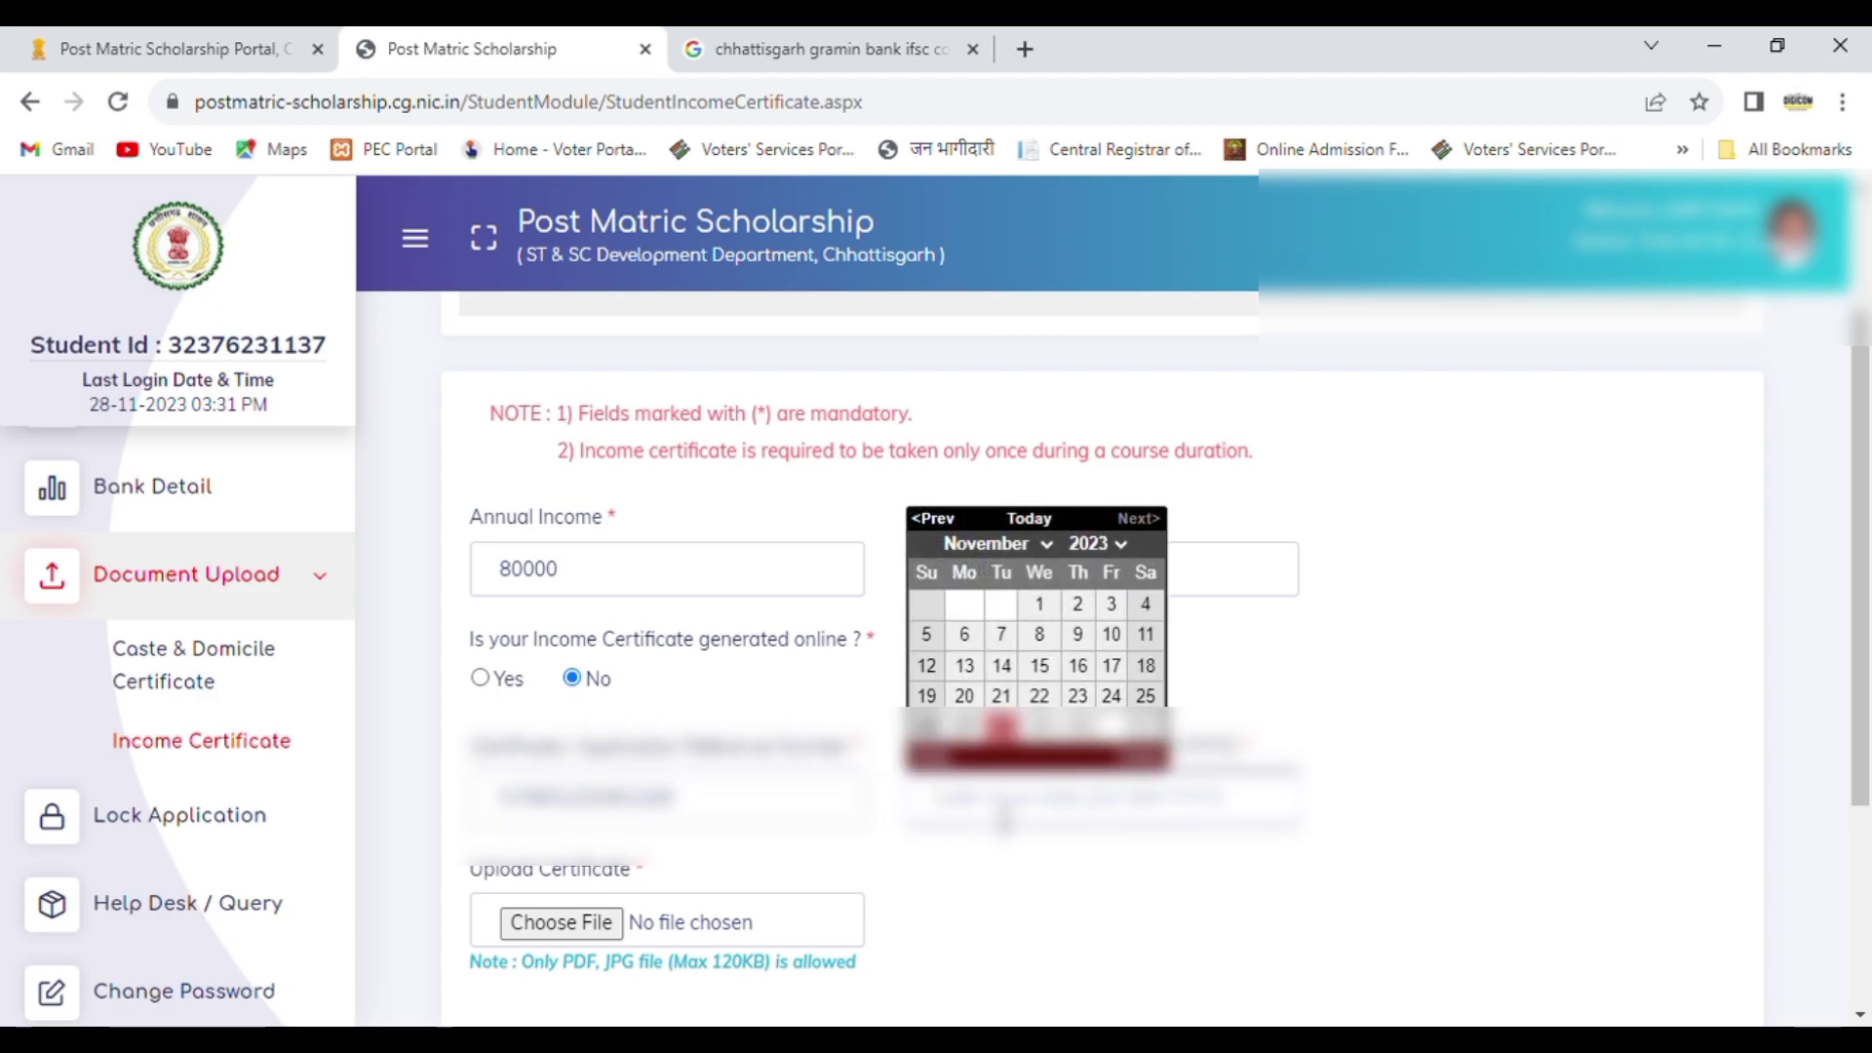
type("10")
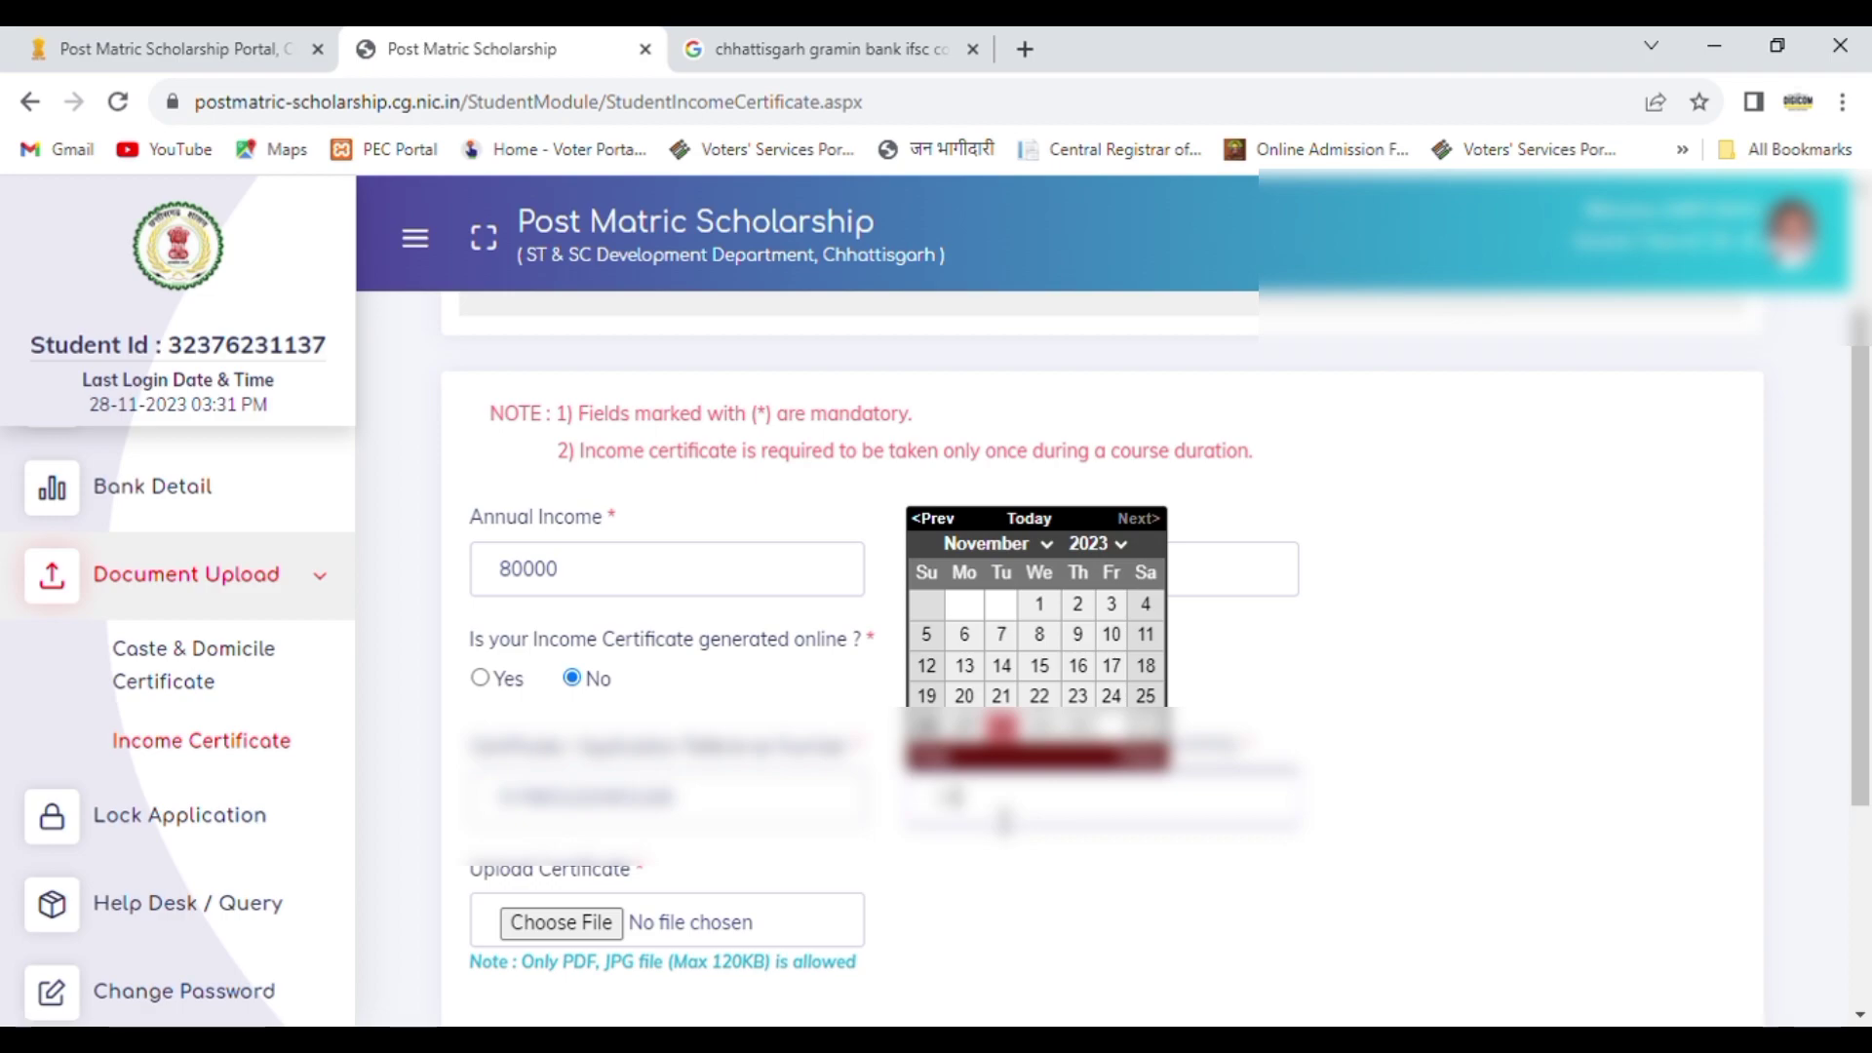
type("02202")
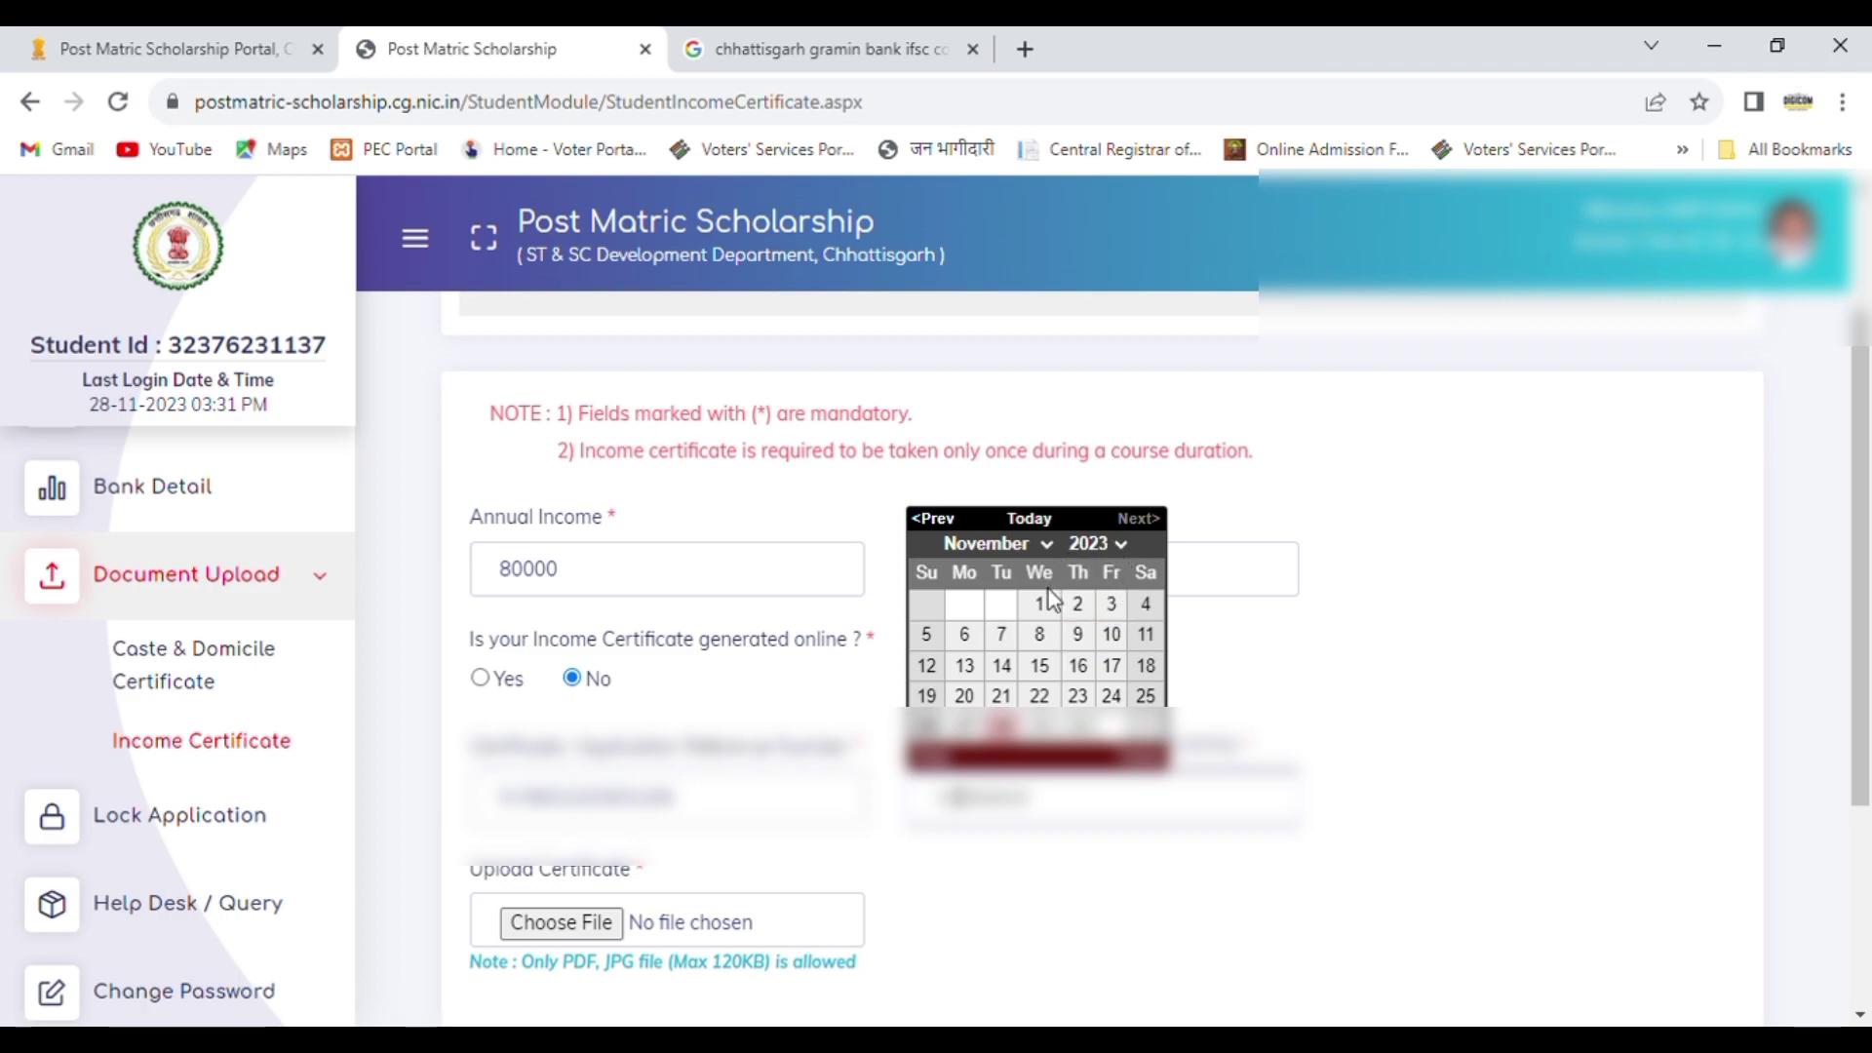
left_click(1023, 546)
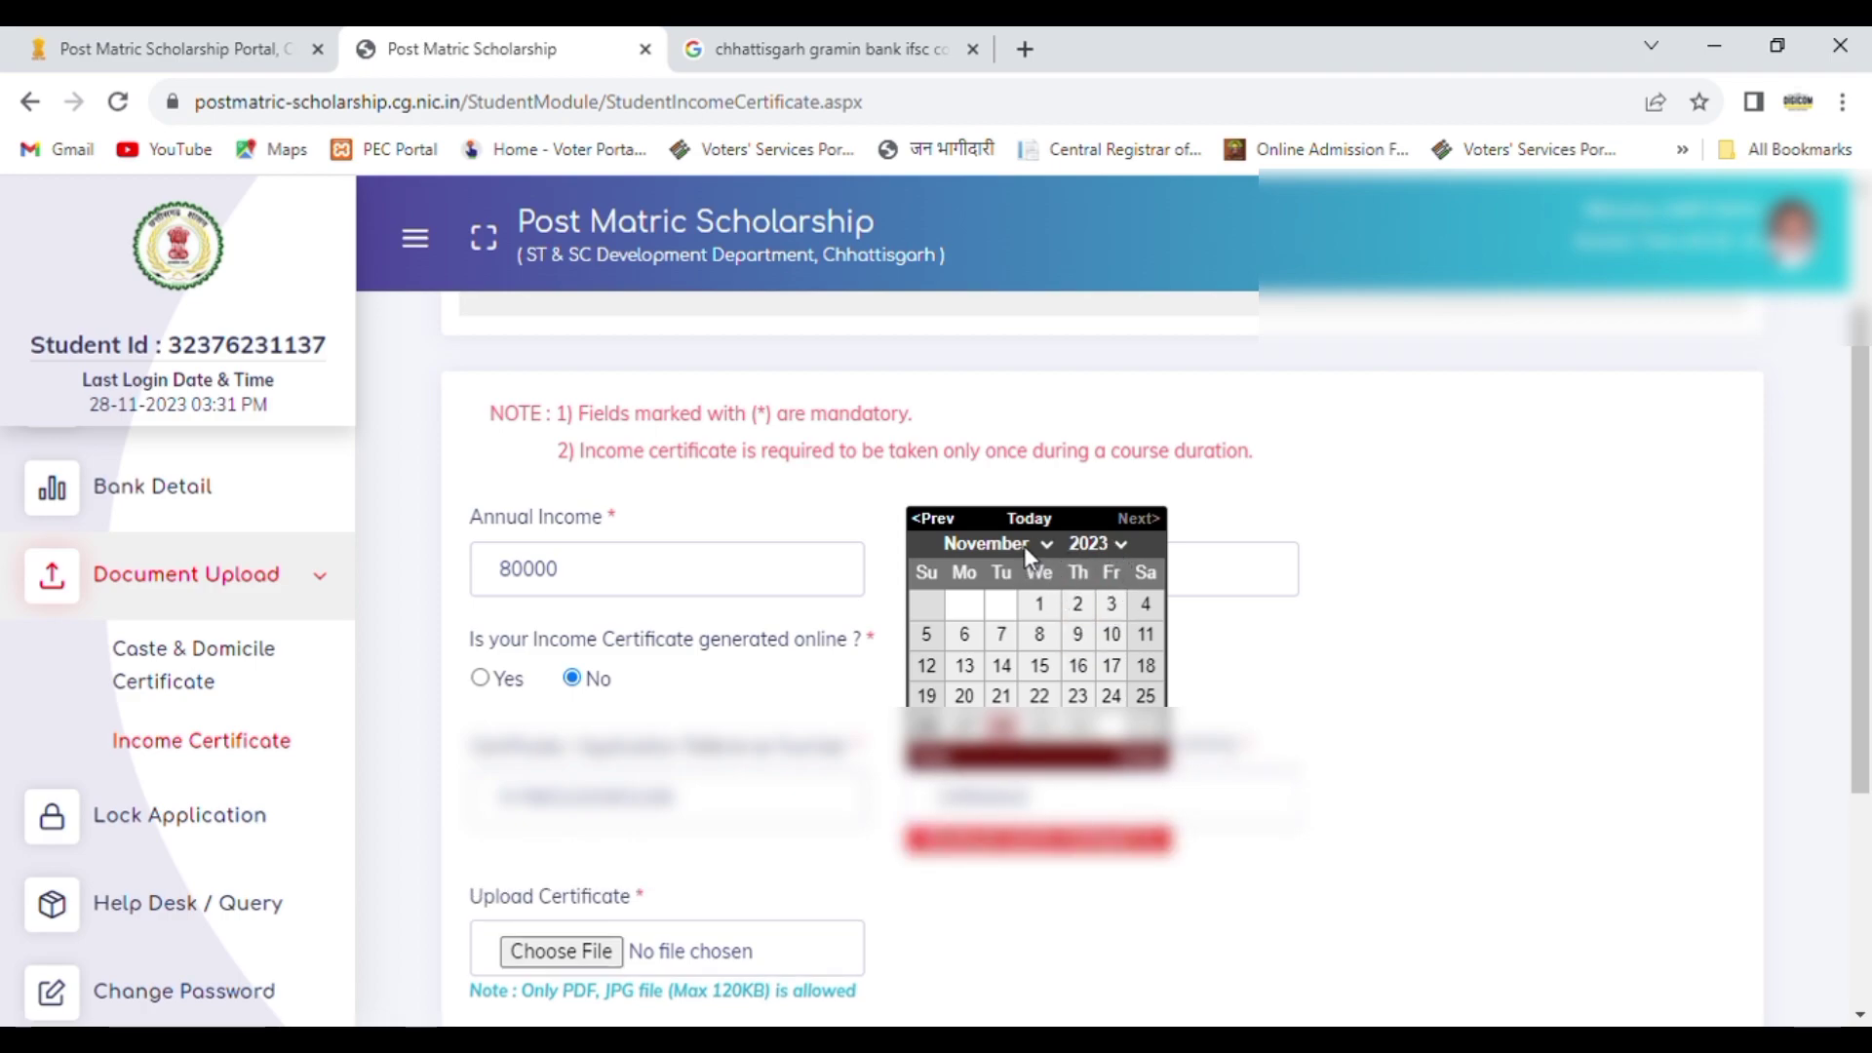
left_click(1001, 690)
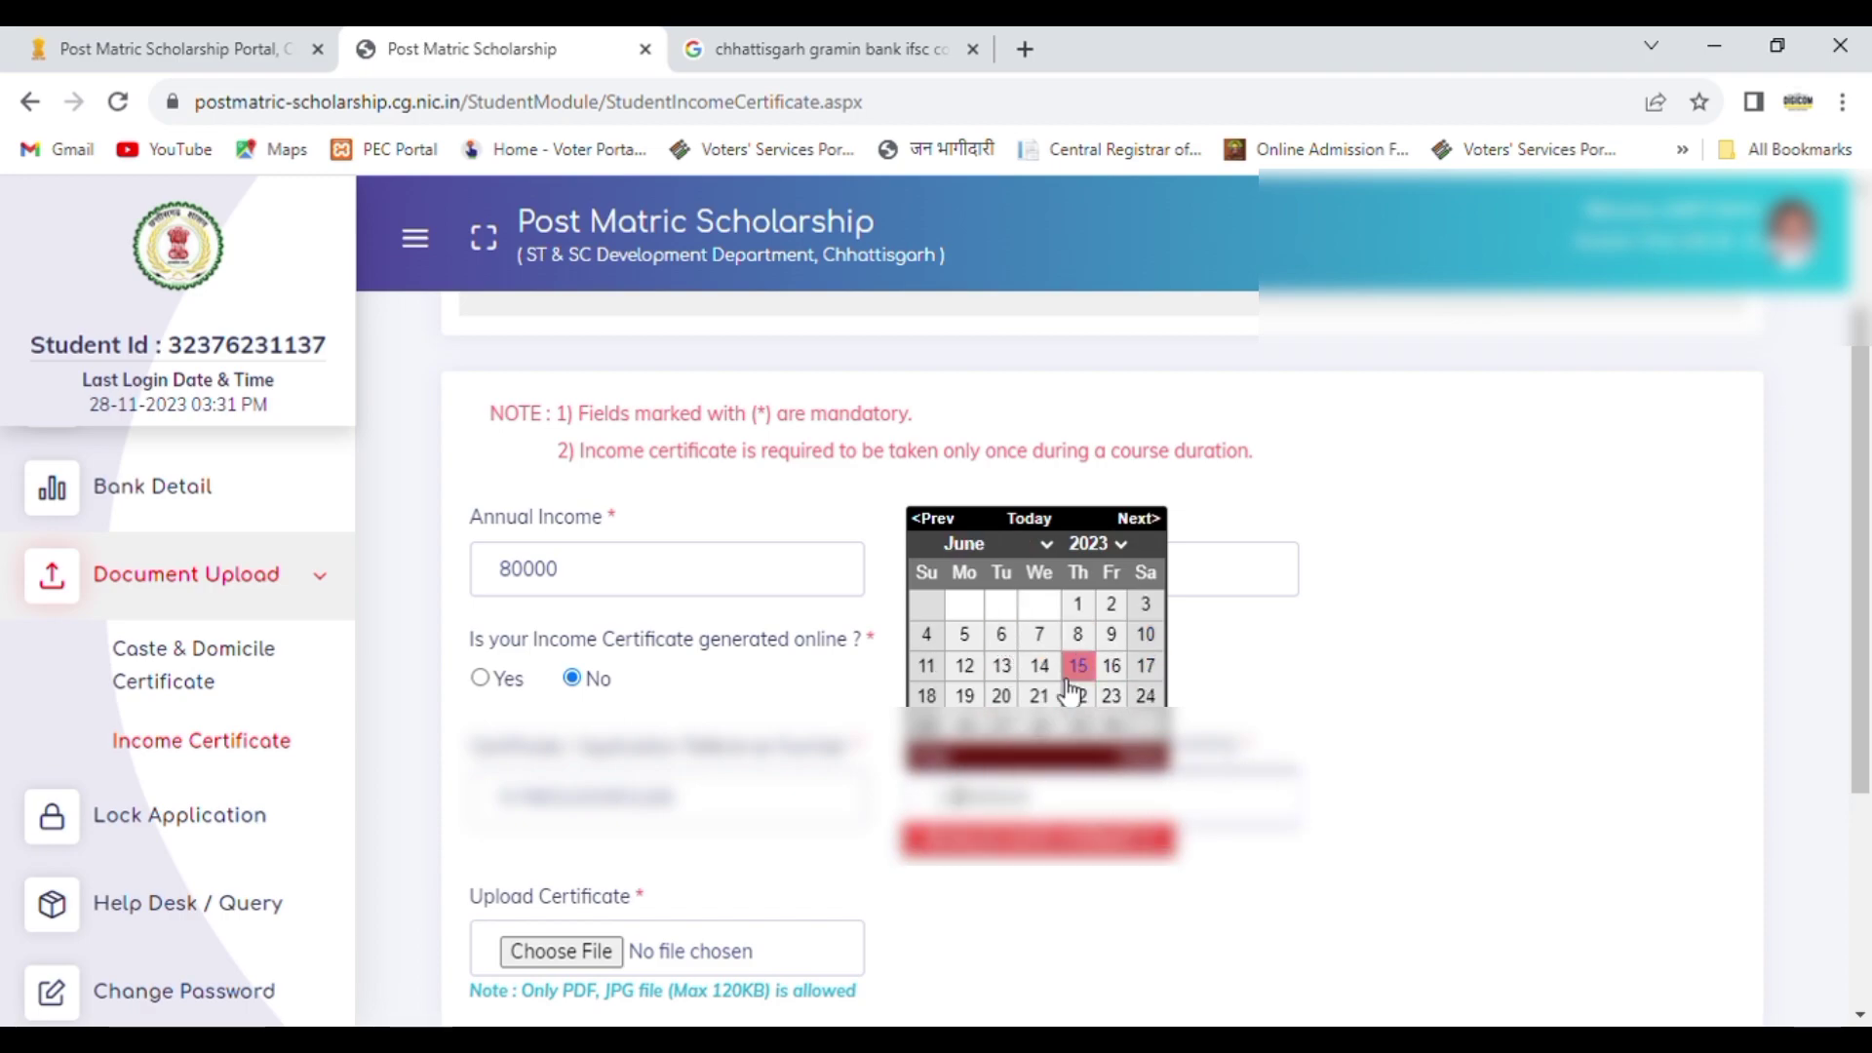
left_click(1002, 666)
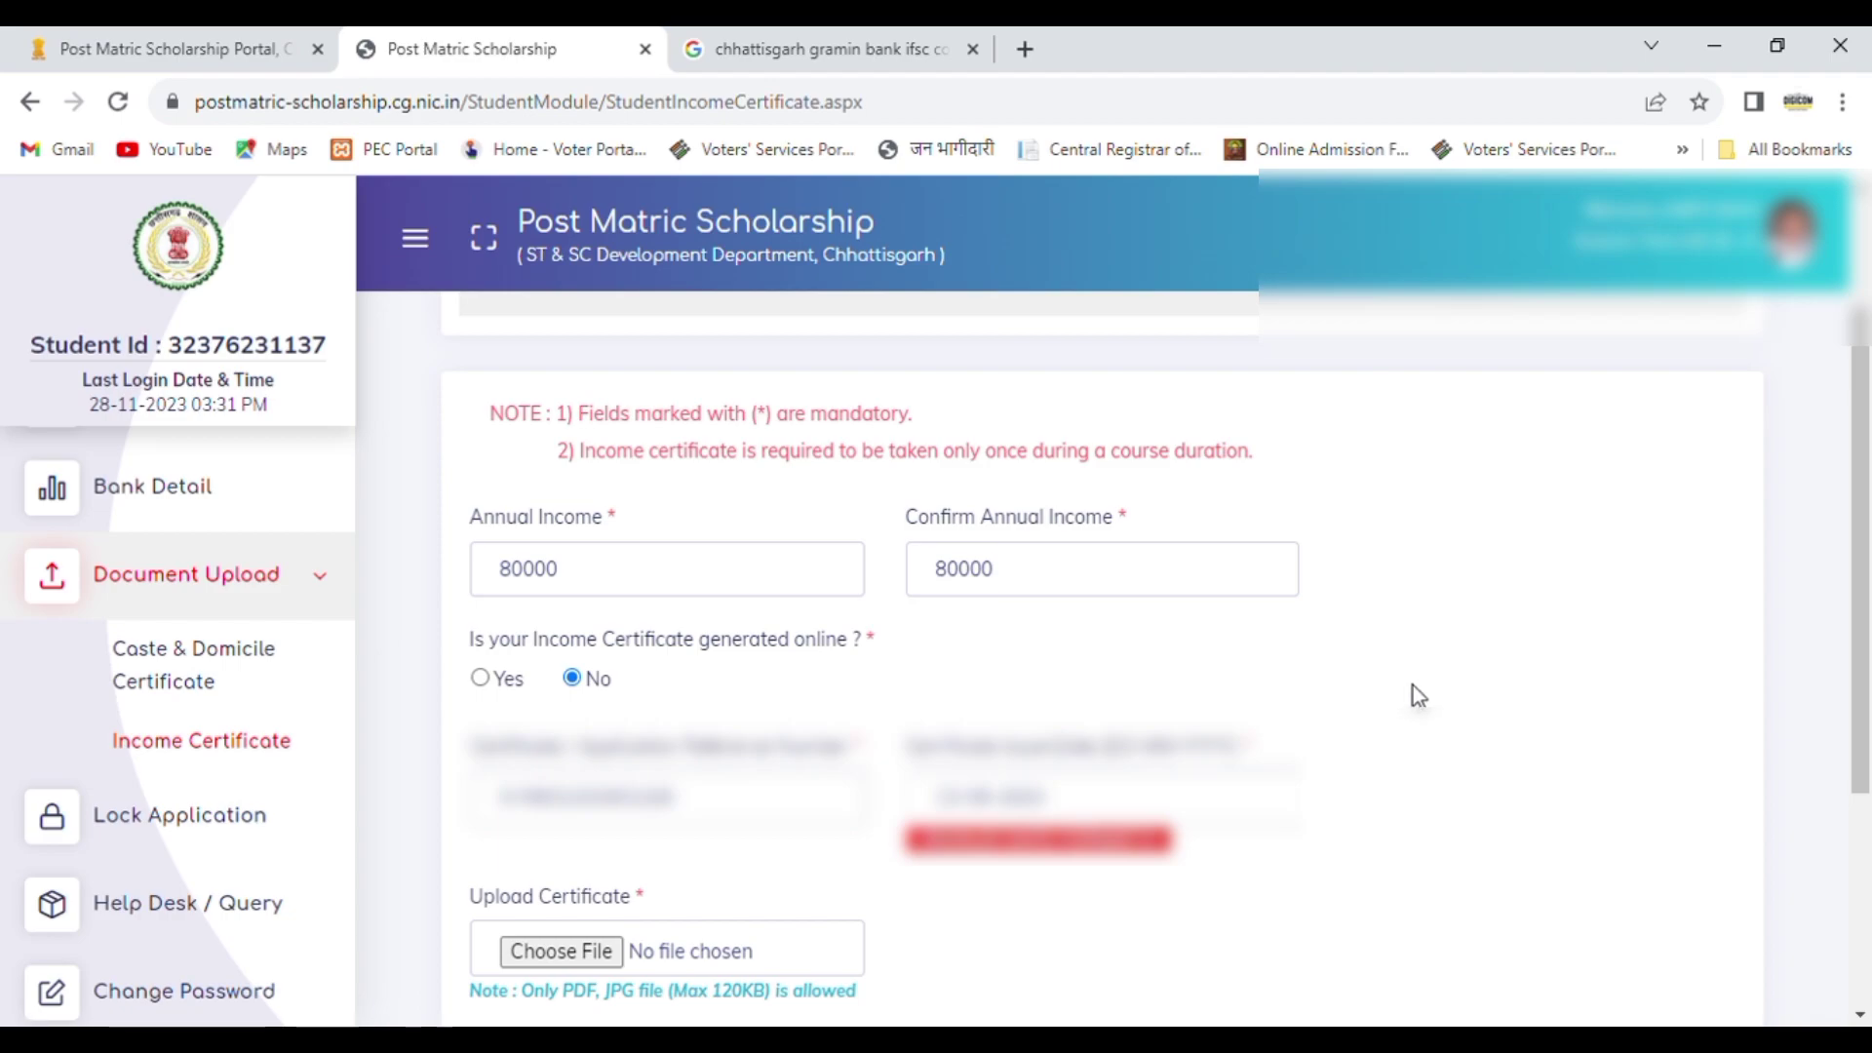
Step: Choose the income certificate file for upload and save the income certificate details
scroll(1453, 722, "down", 1)
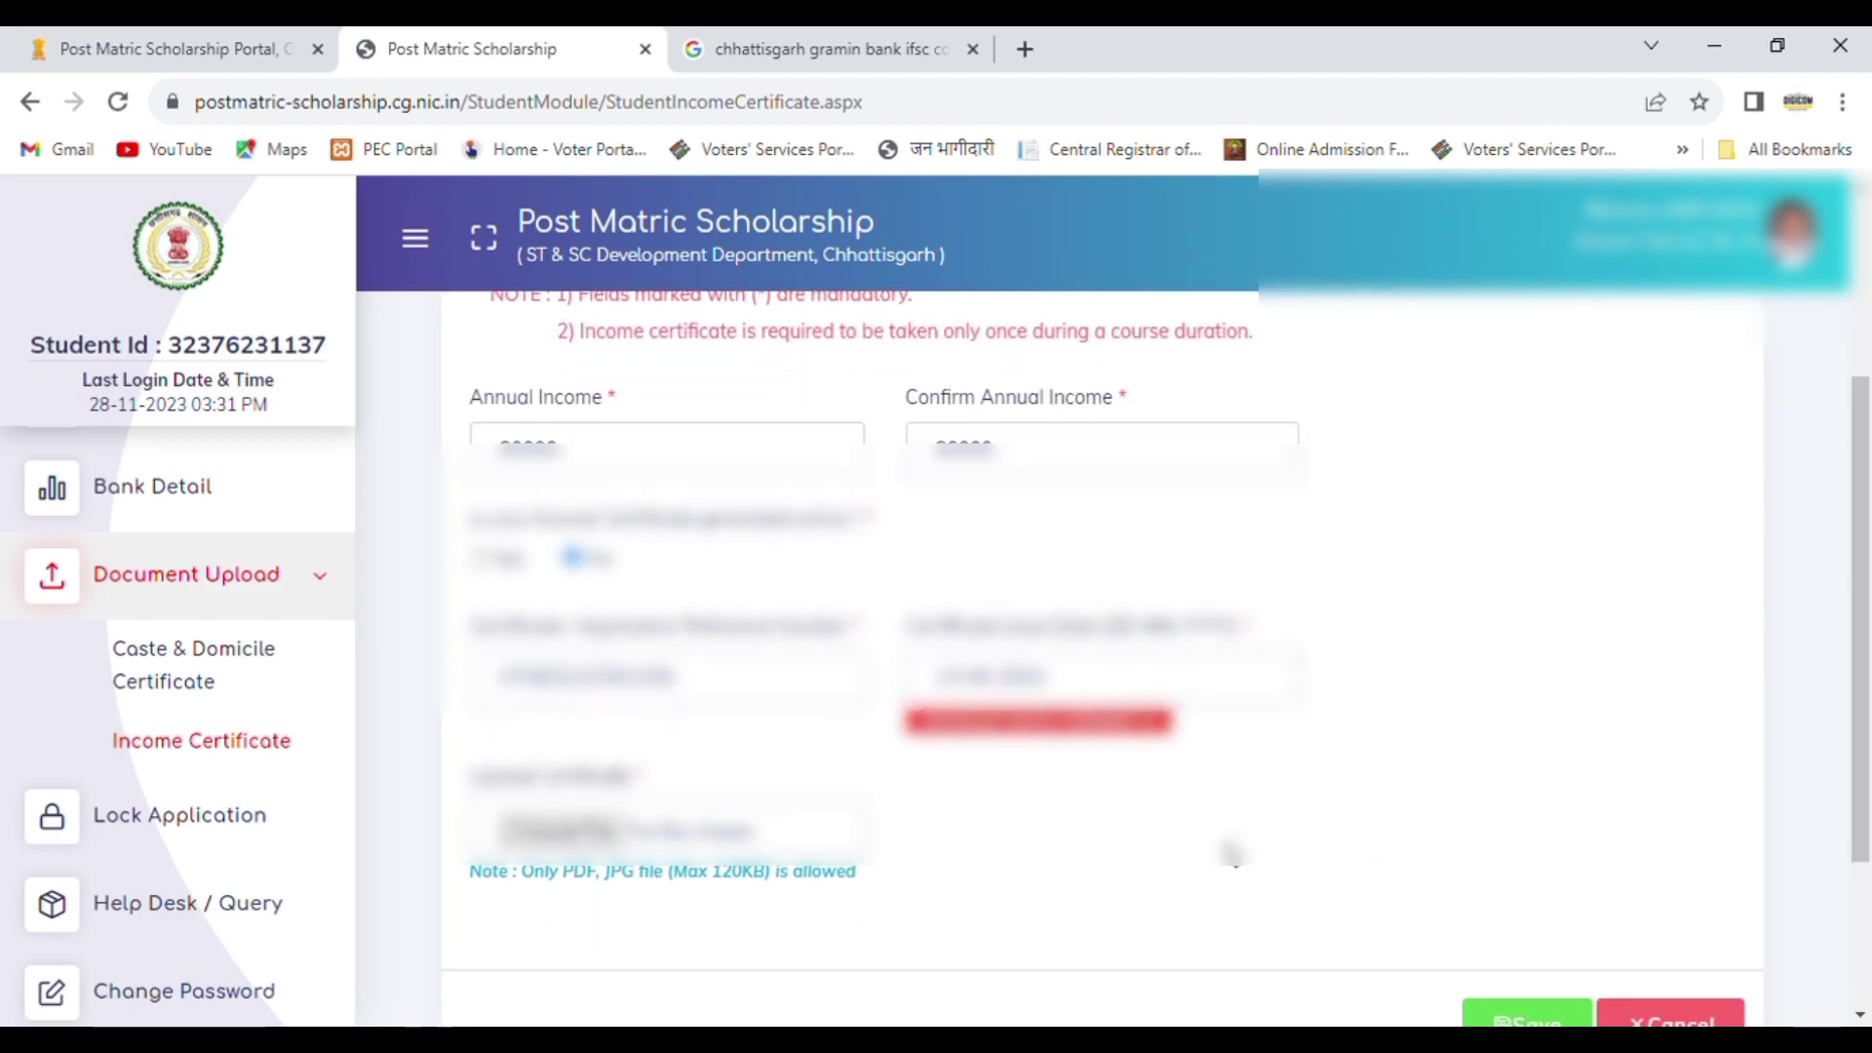
left_click_drag(1869, 624, 1869, 719)
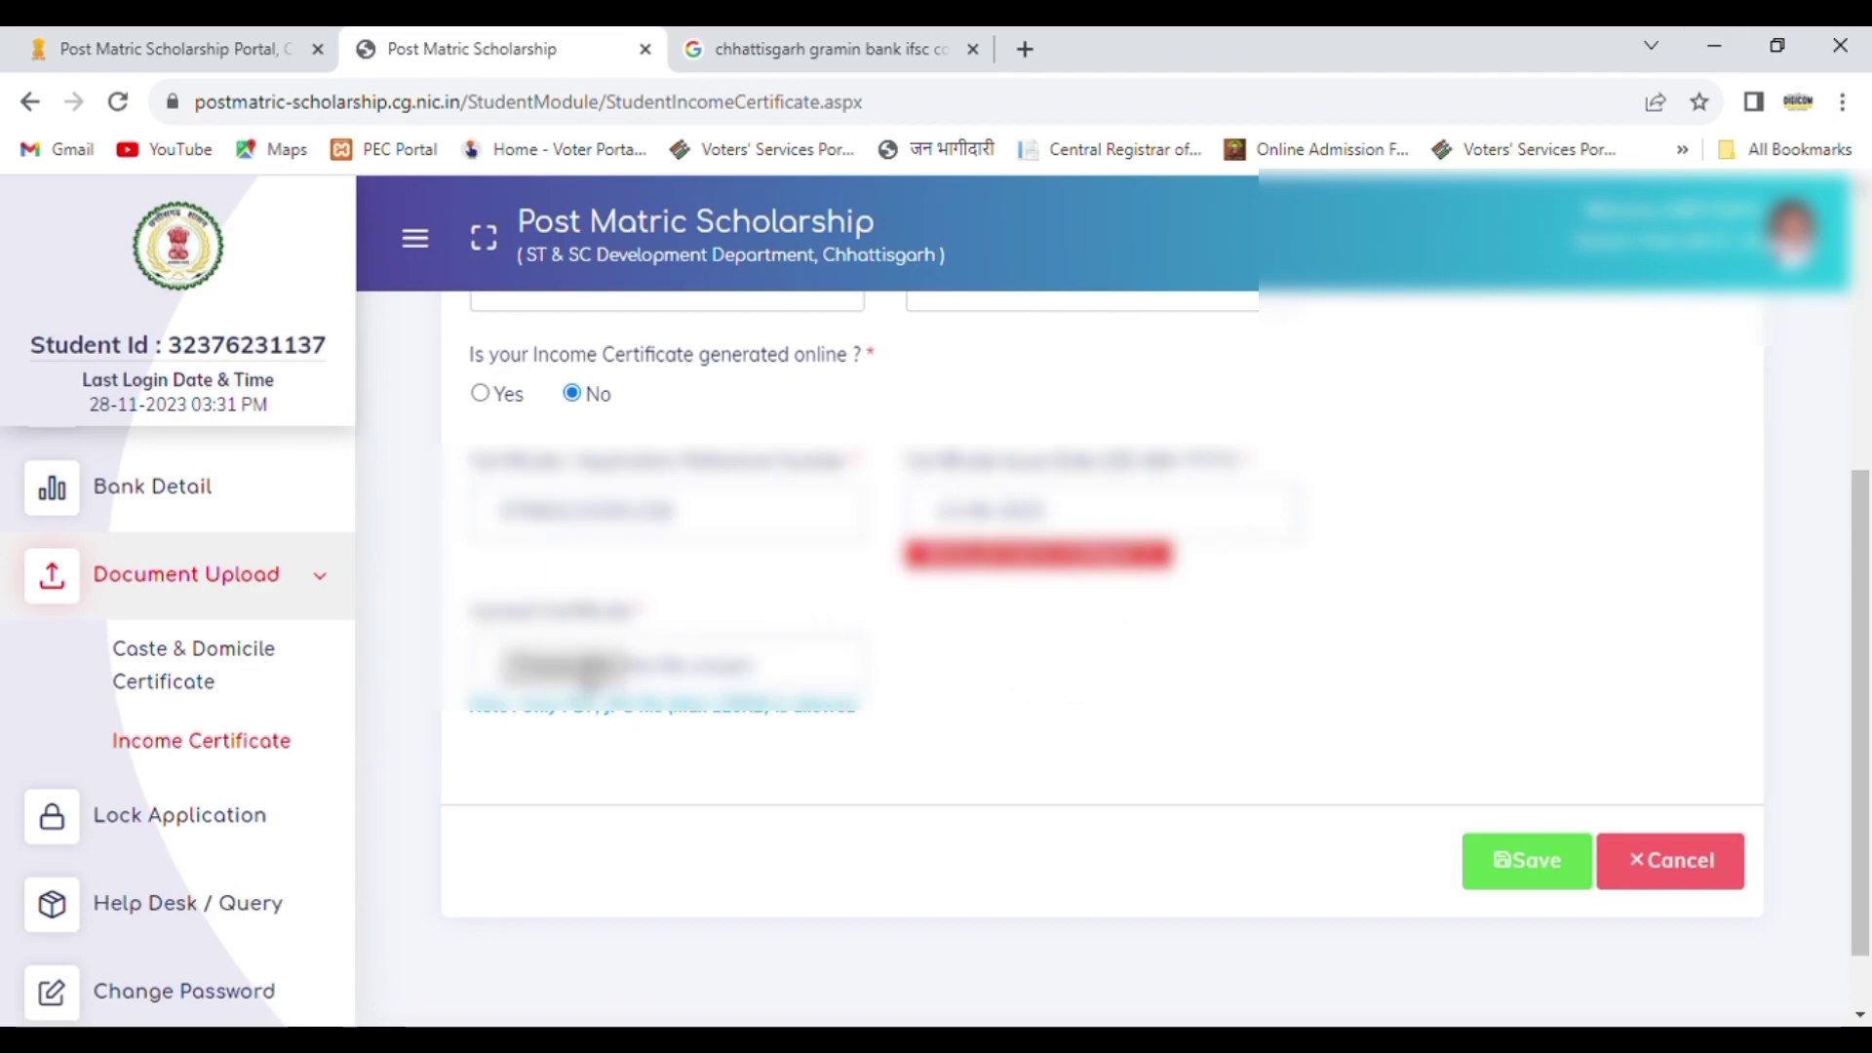
left_click(566, 668)
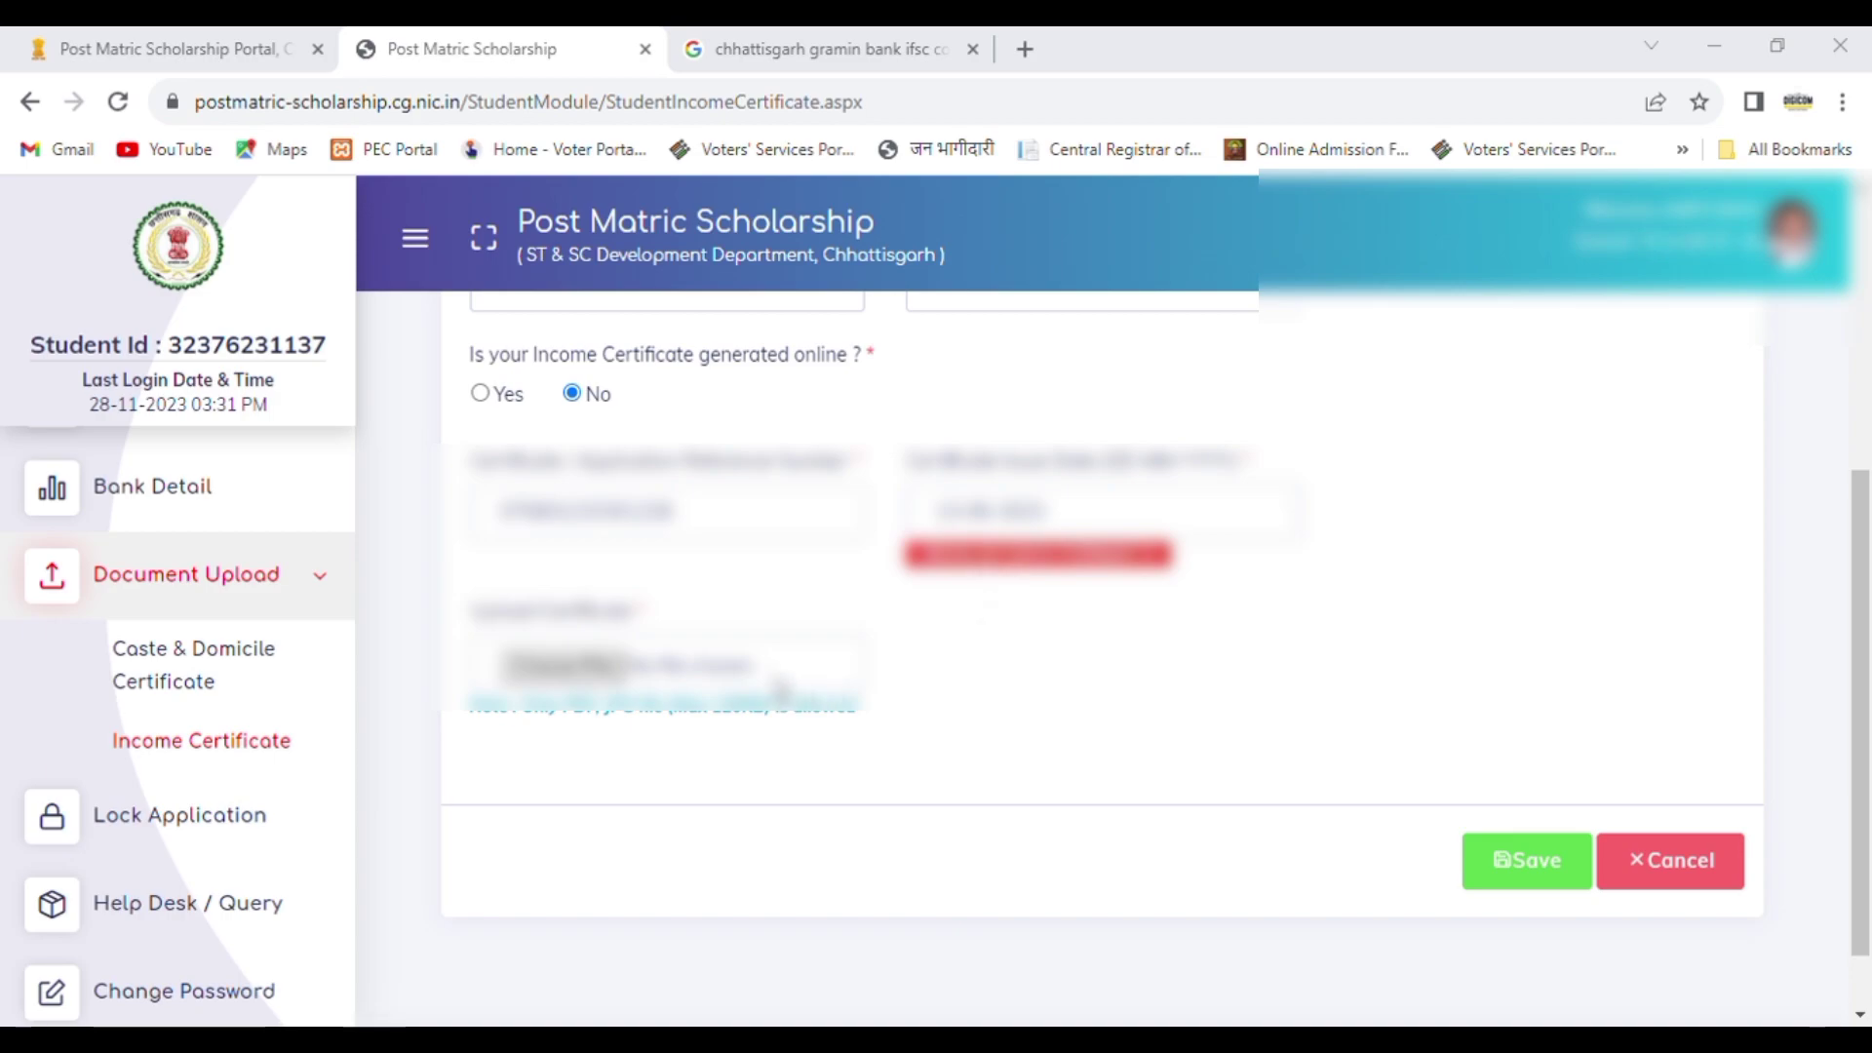
left_click(1100, 784)
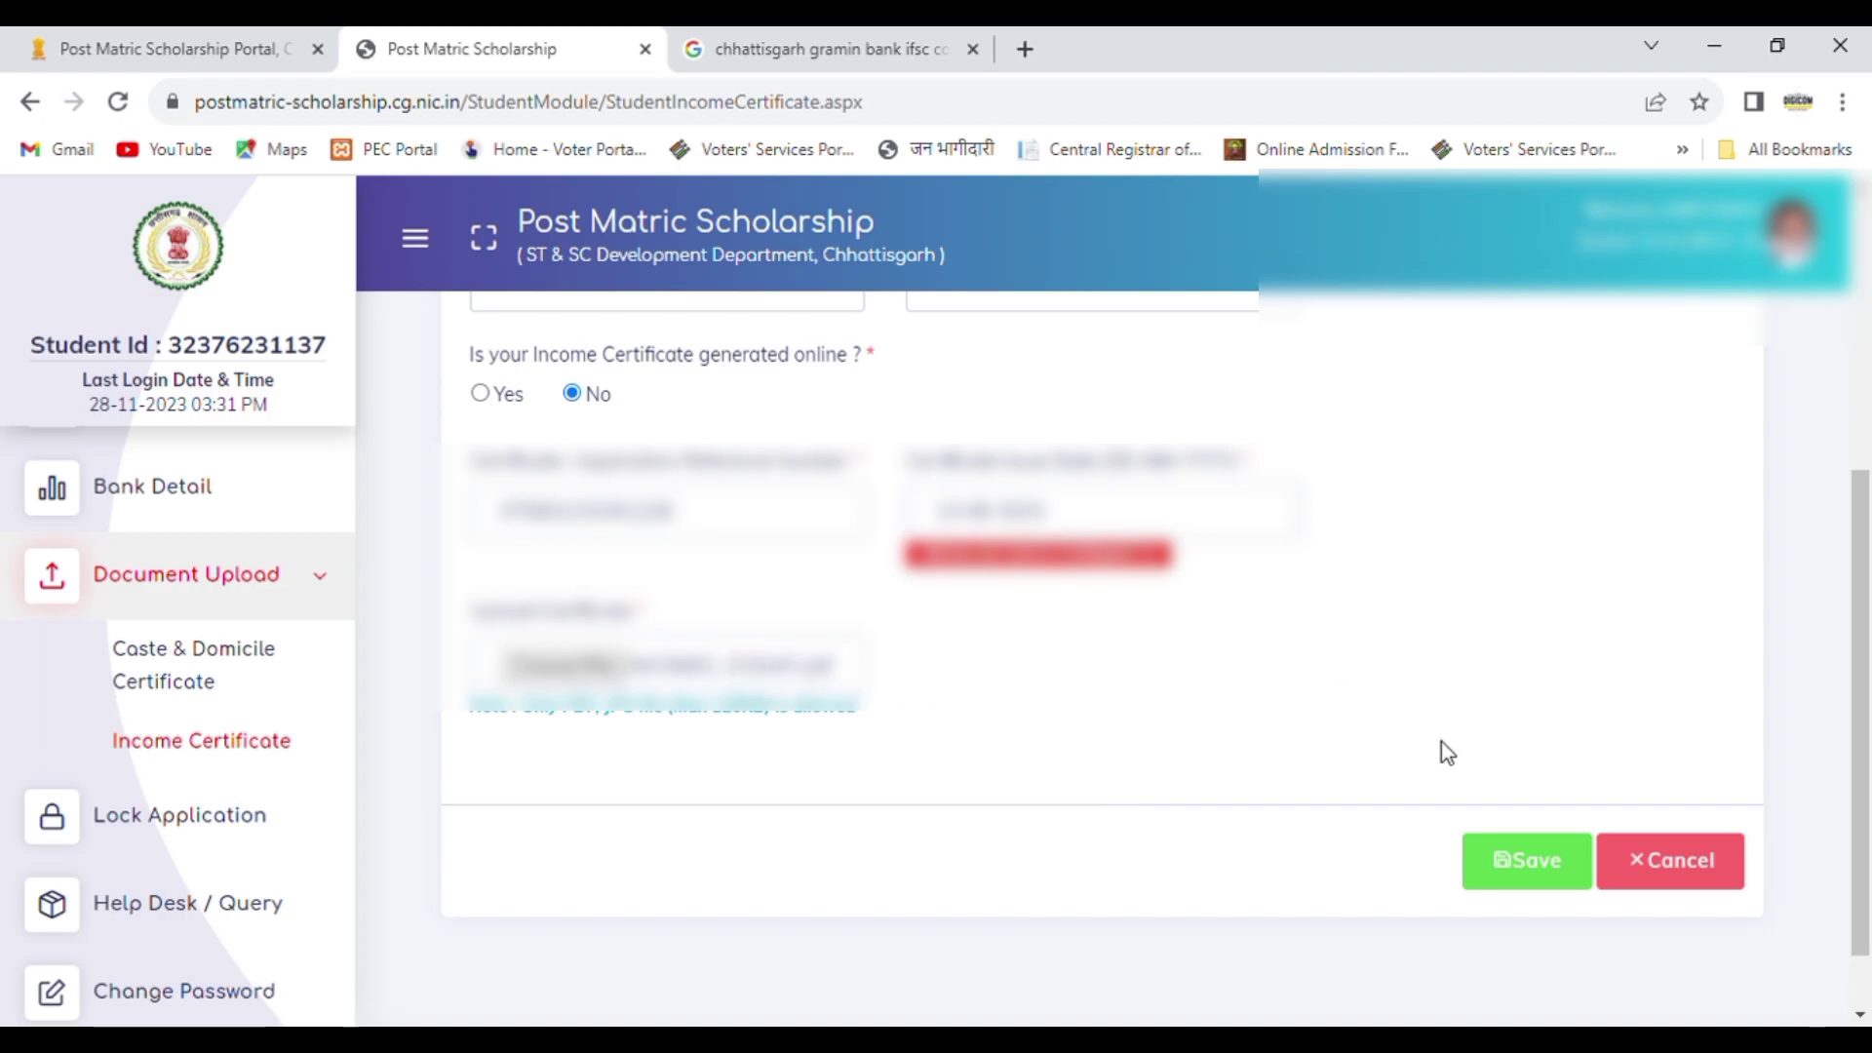
left_click(1538, 866)
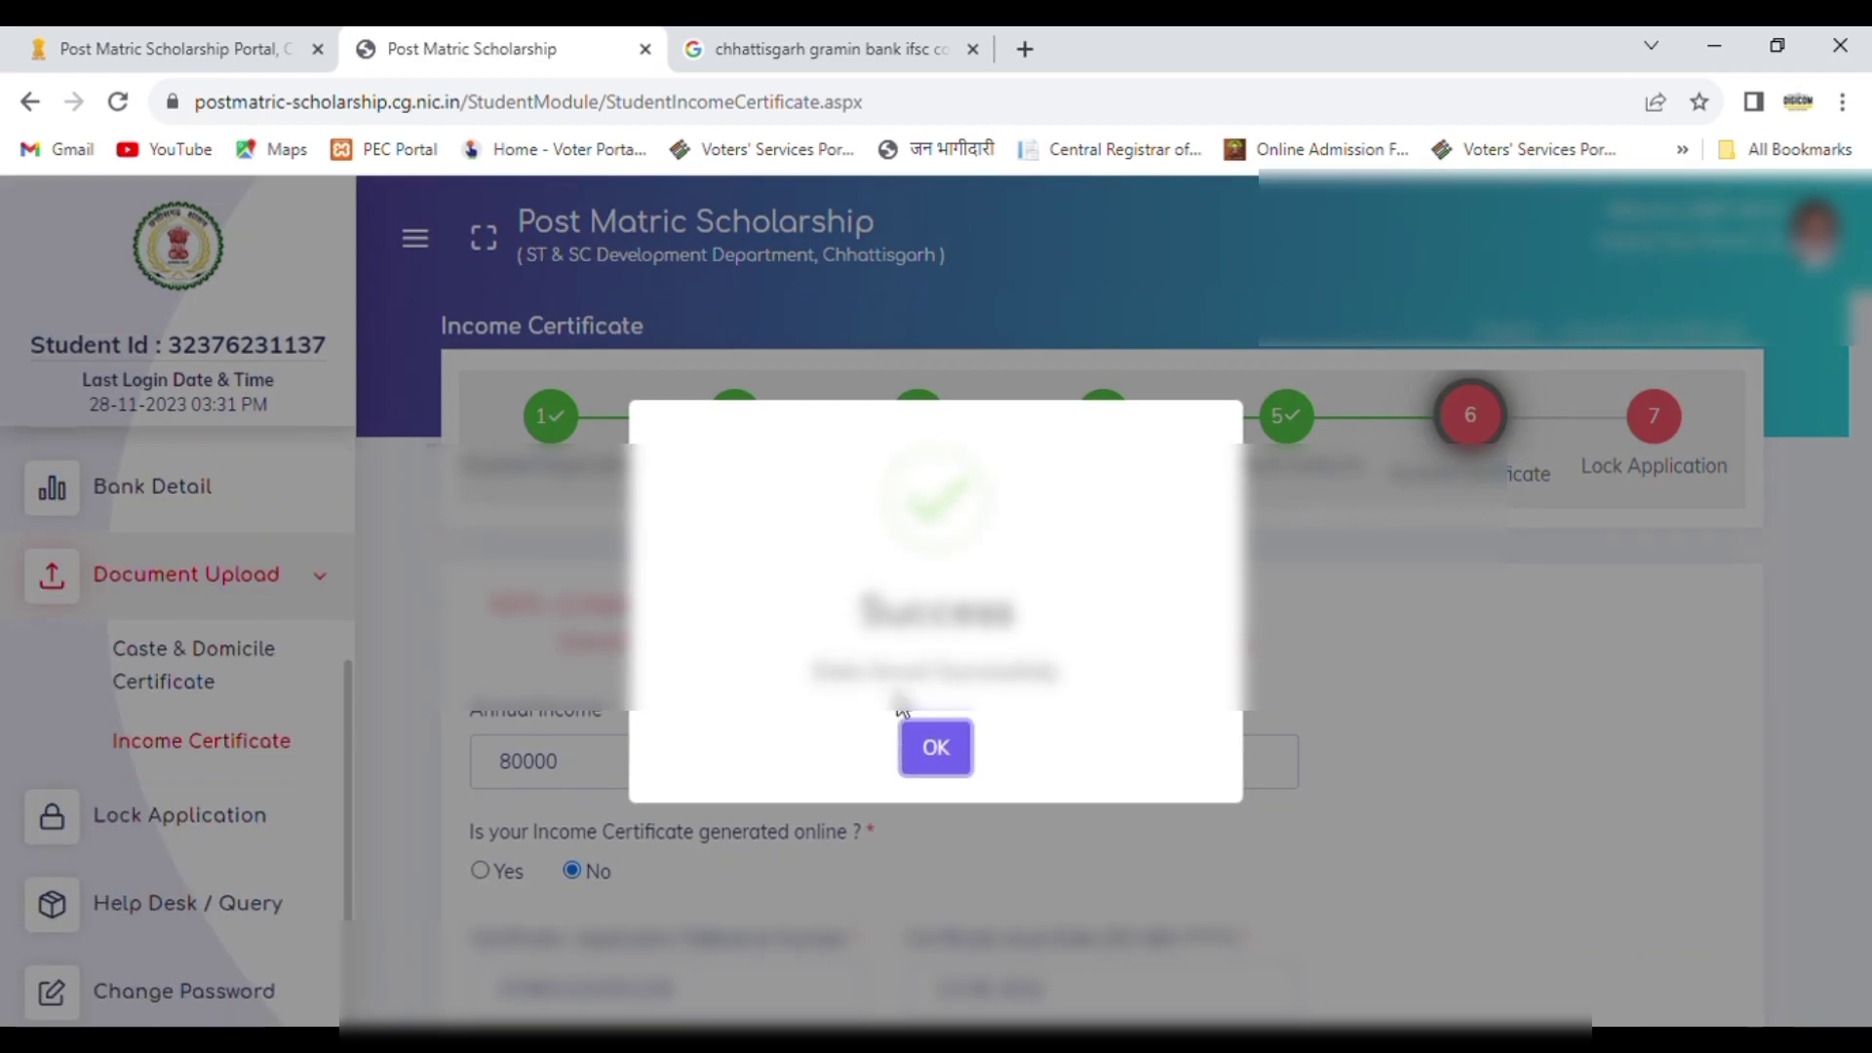
left_click(935, 747)
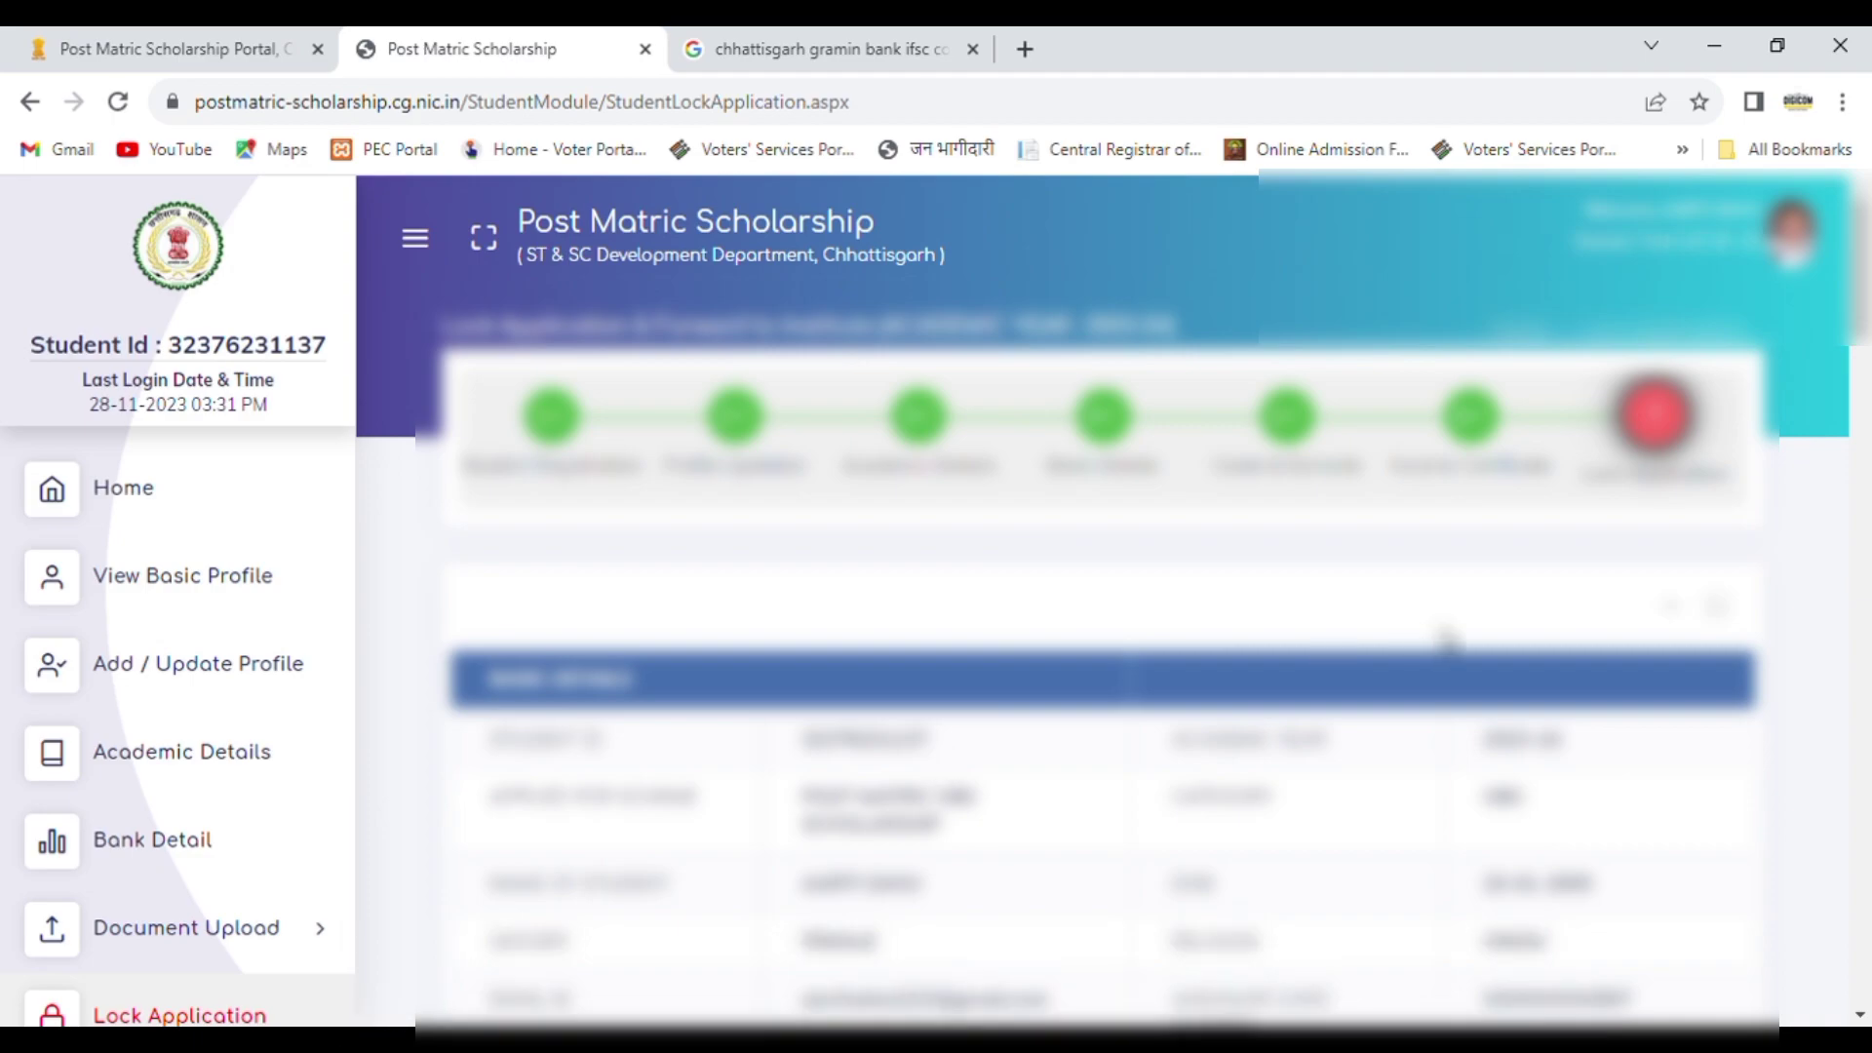
Step: Review the student's basic details, academic details and uploaded documents in the application summary for locking
left_click_drag(1868, 290, 1868, 359)
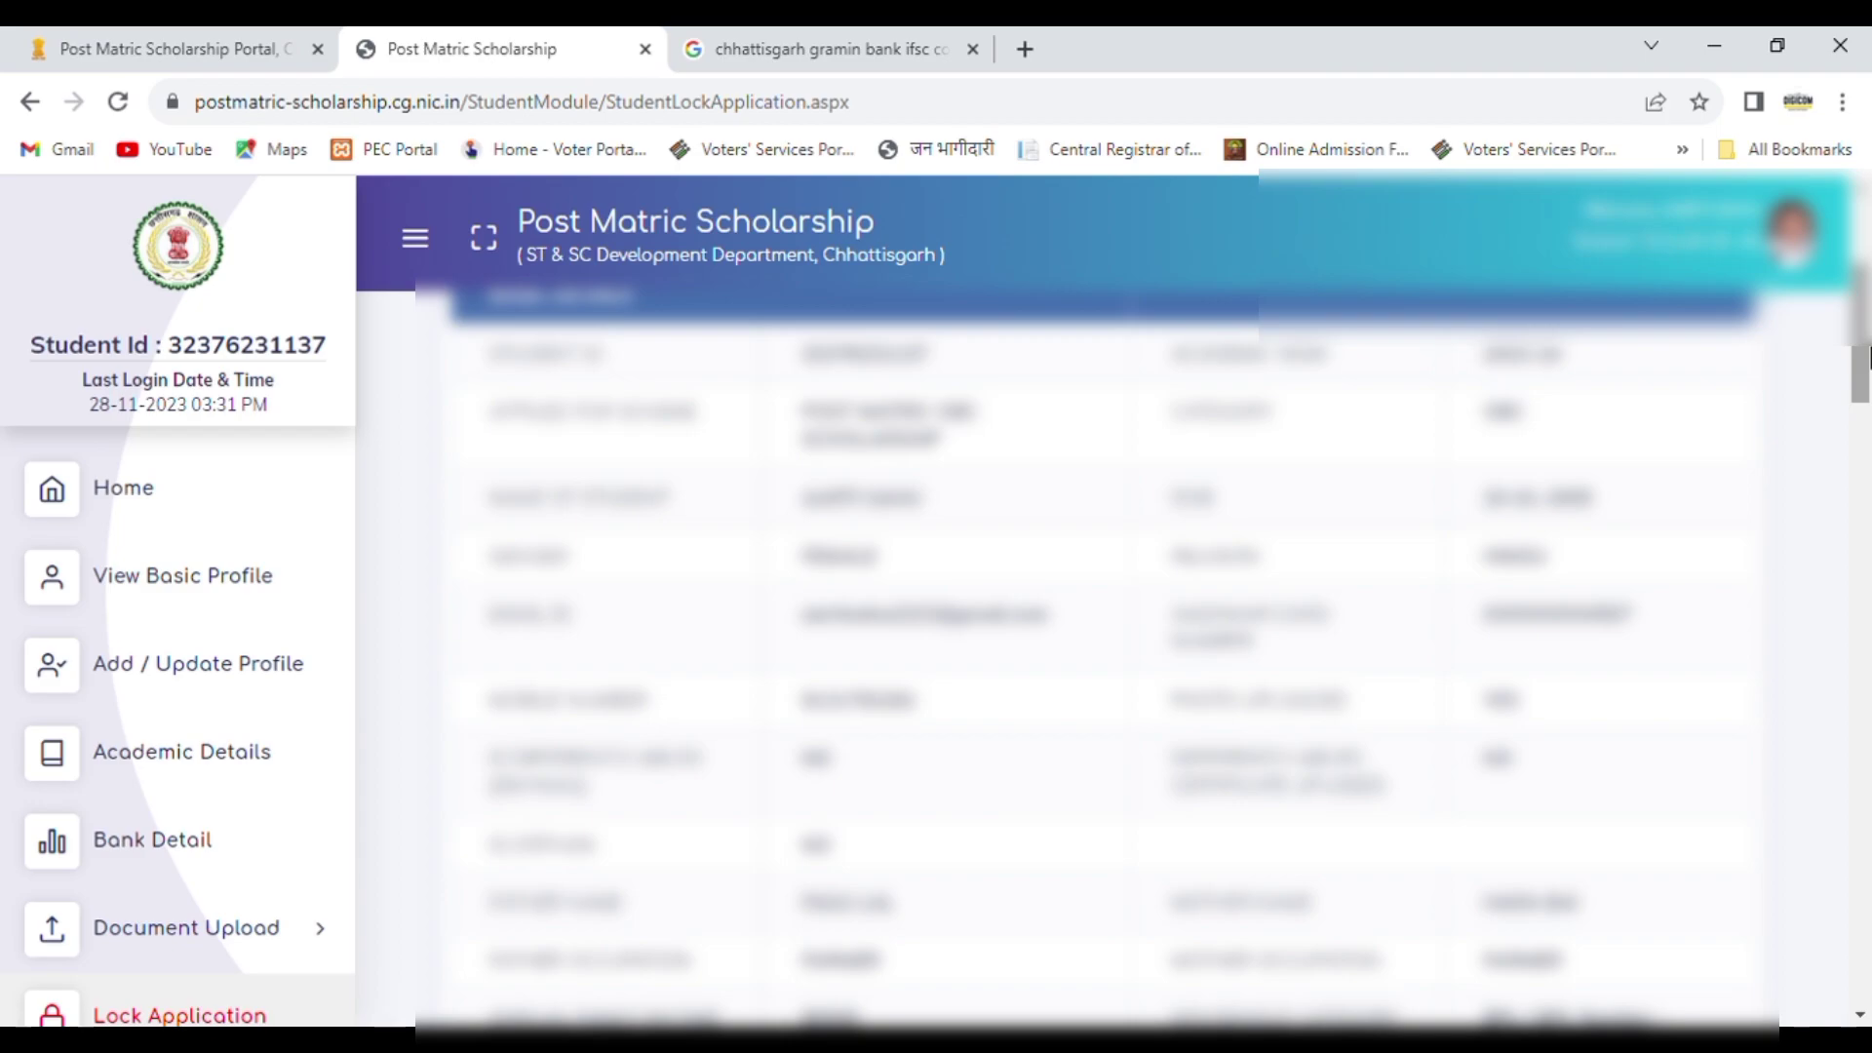
left_click_drag(1867, 357, 1867, 451)
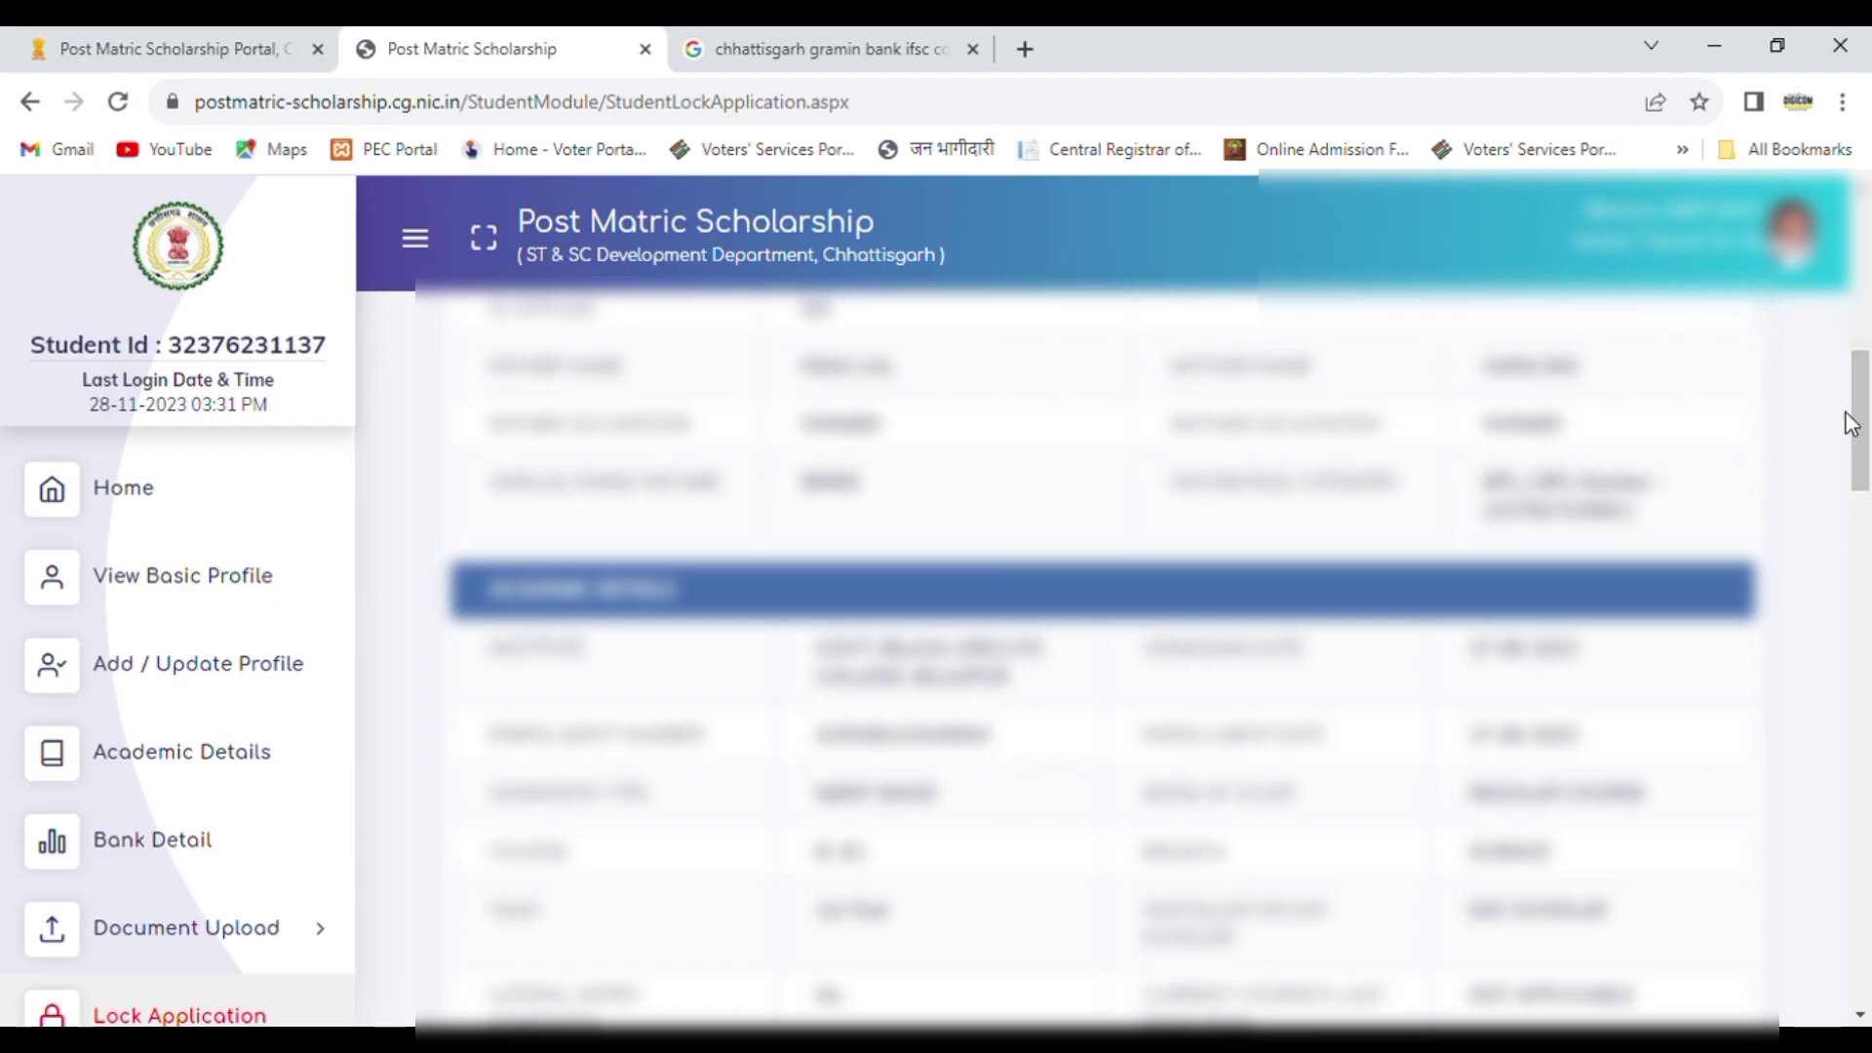
left_click_drag(1867, 451, 1867, 499)
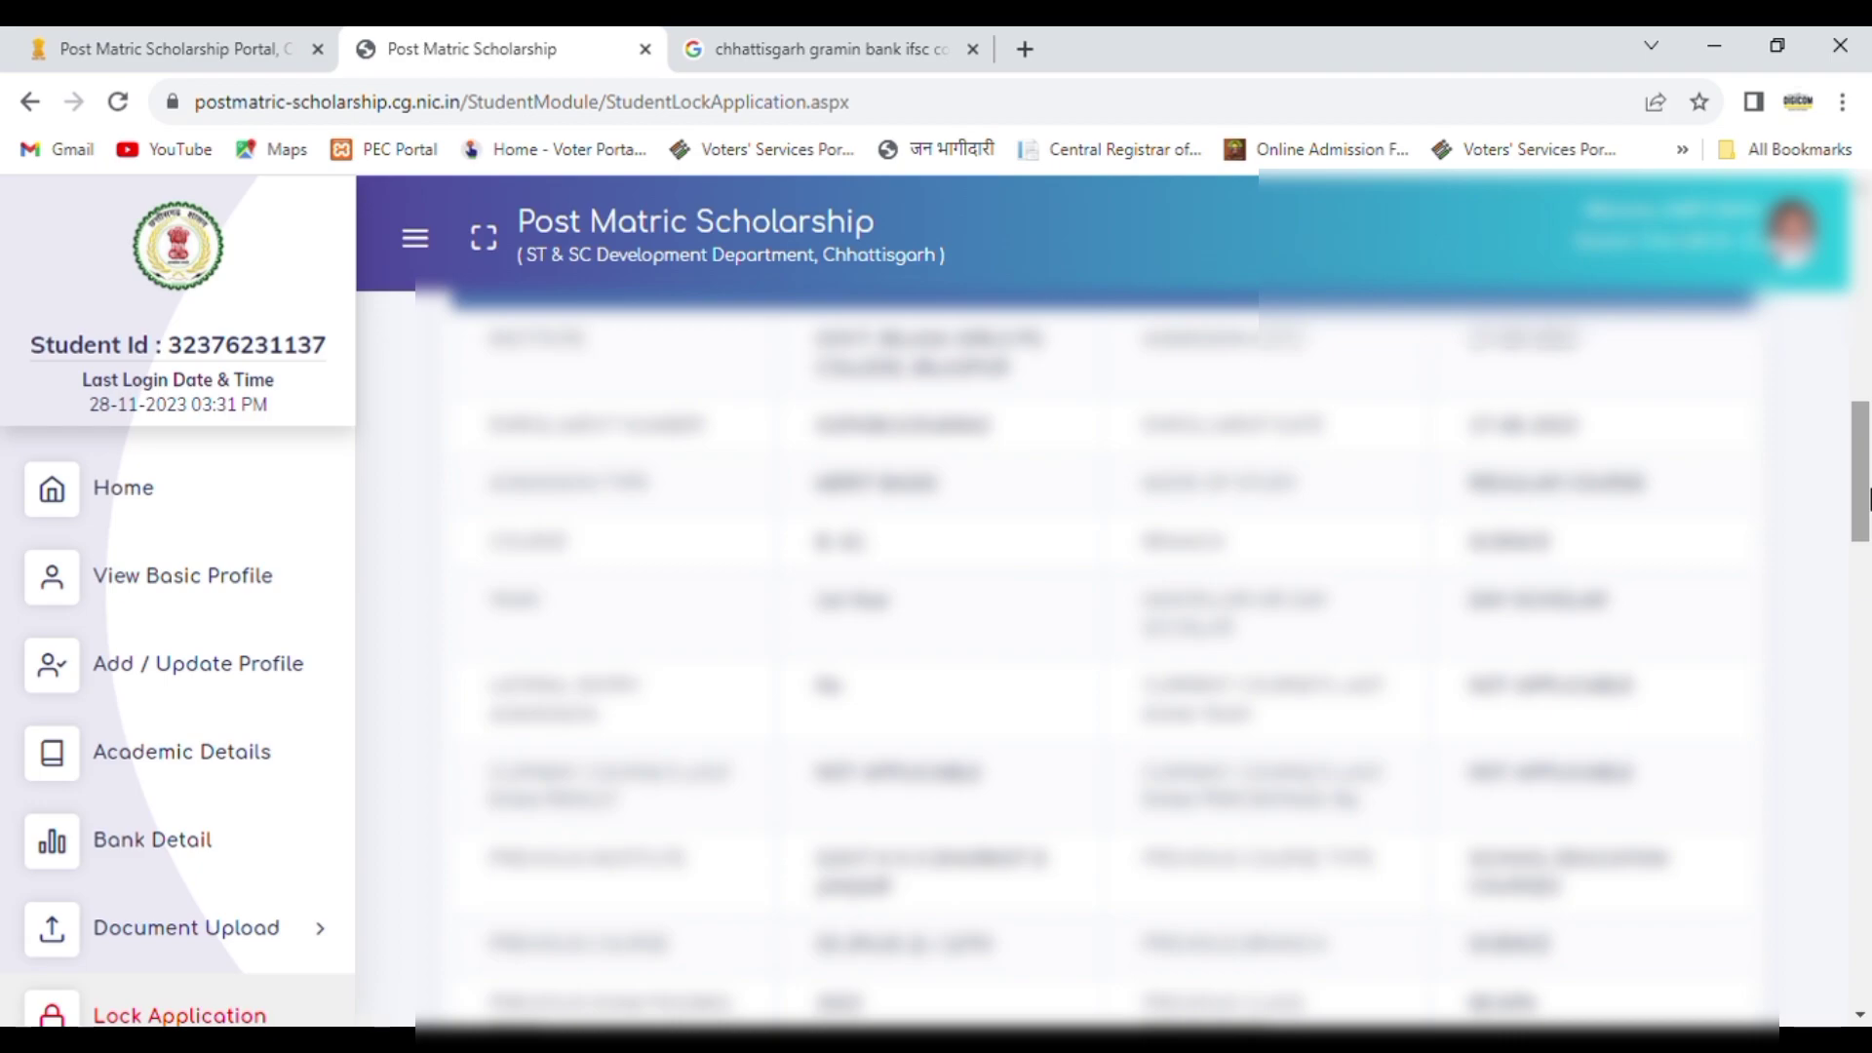
left_click_drag(1868, 498, 1869, 585)
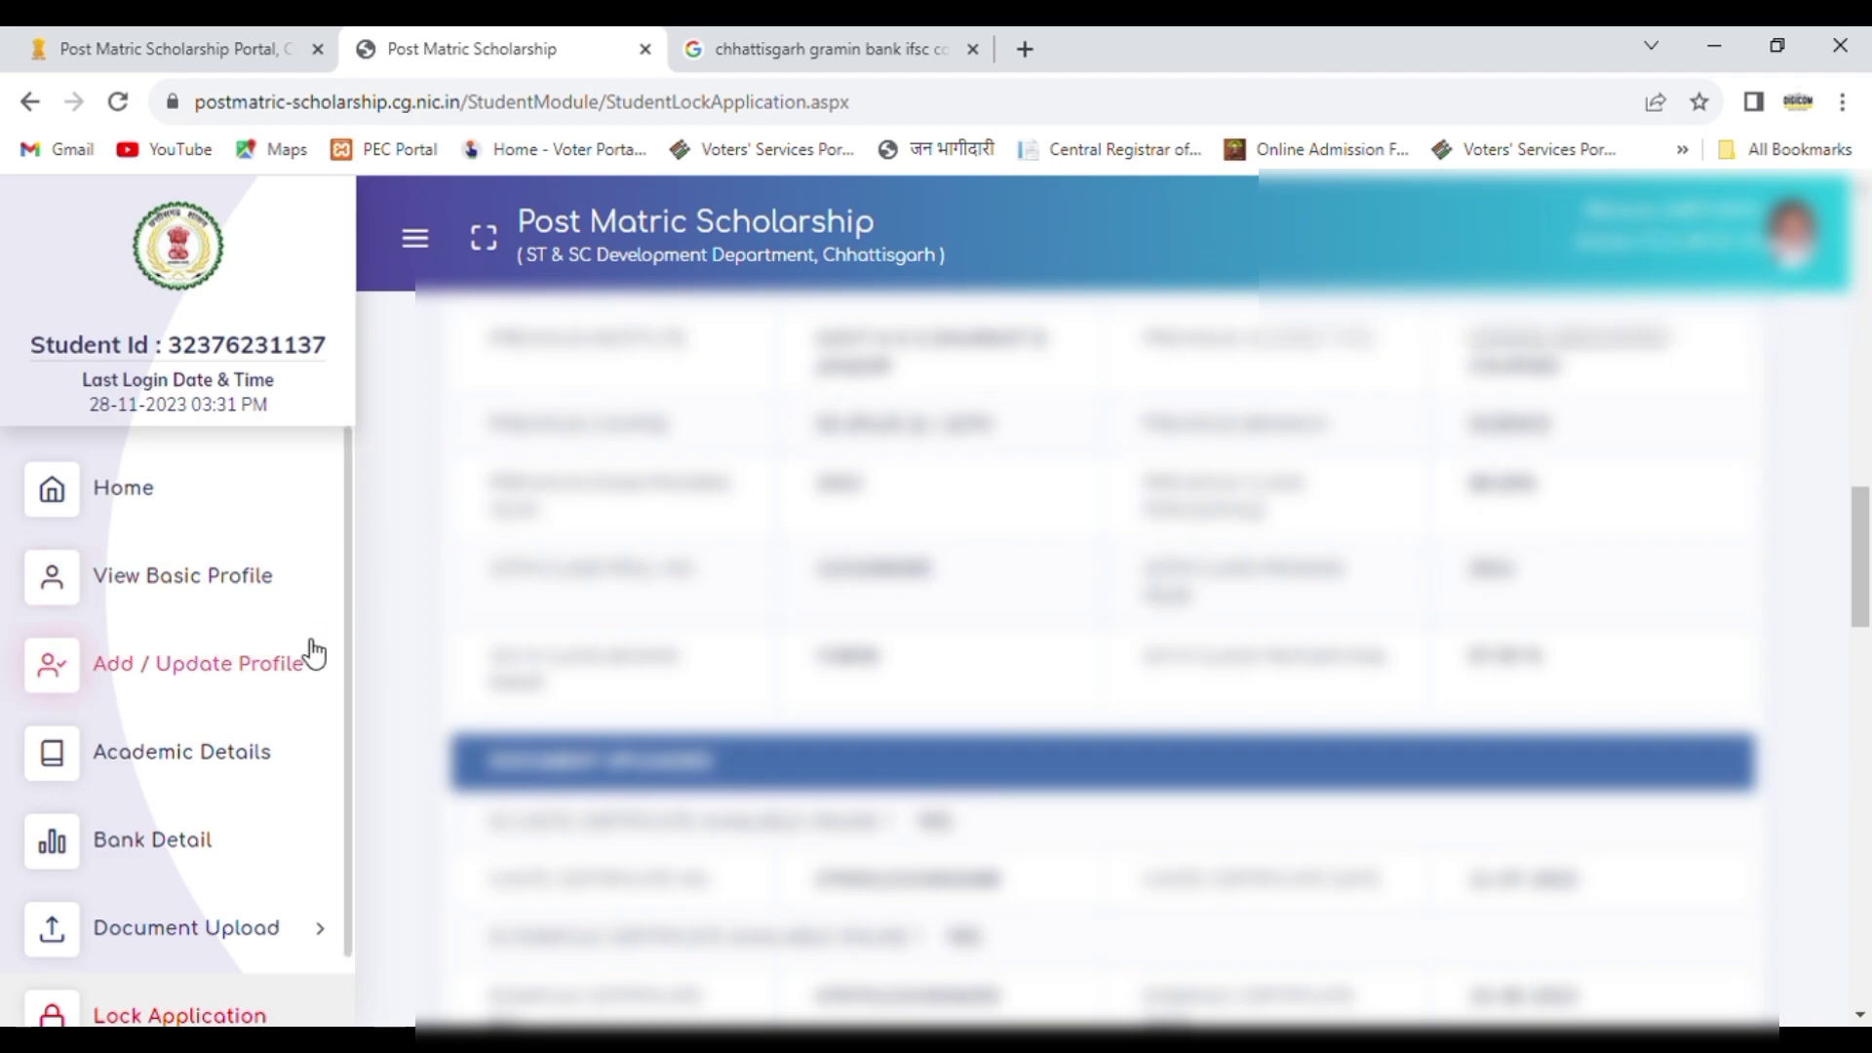
Step: Try to change the previously completed course's percentage to 68.6 in the academic details and recheck it in the application summary
left_click(233, 761)
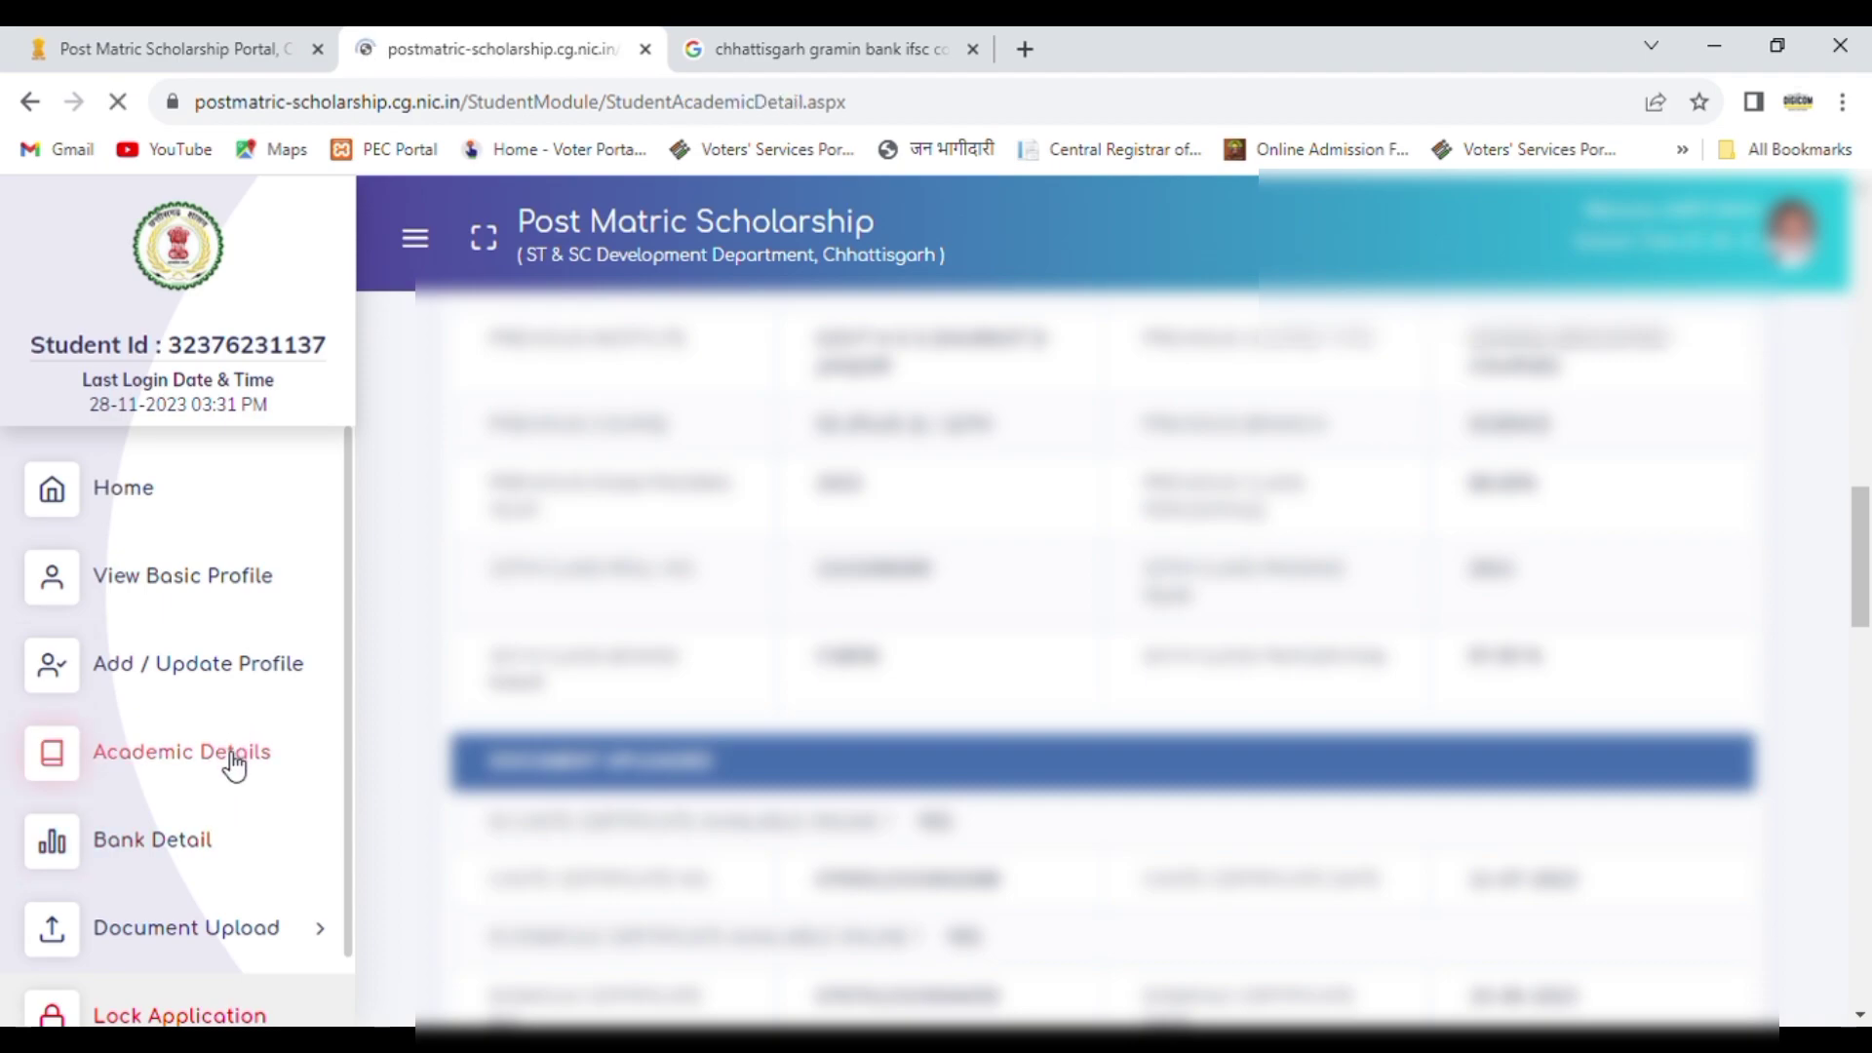
left_click_drag(1867, 383, 1870, 744)
left_click(1233, 878)
key("BackSpace")
key("BackSpace")
key("BackSpace")
type(".60")
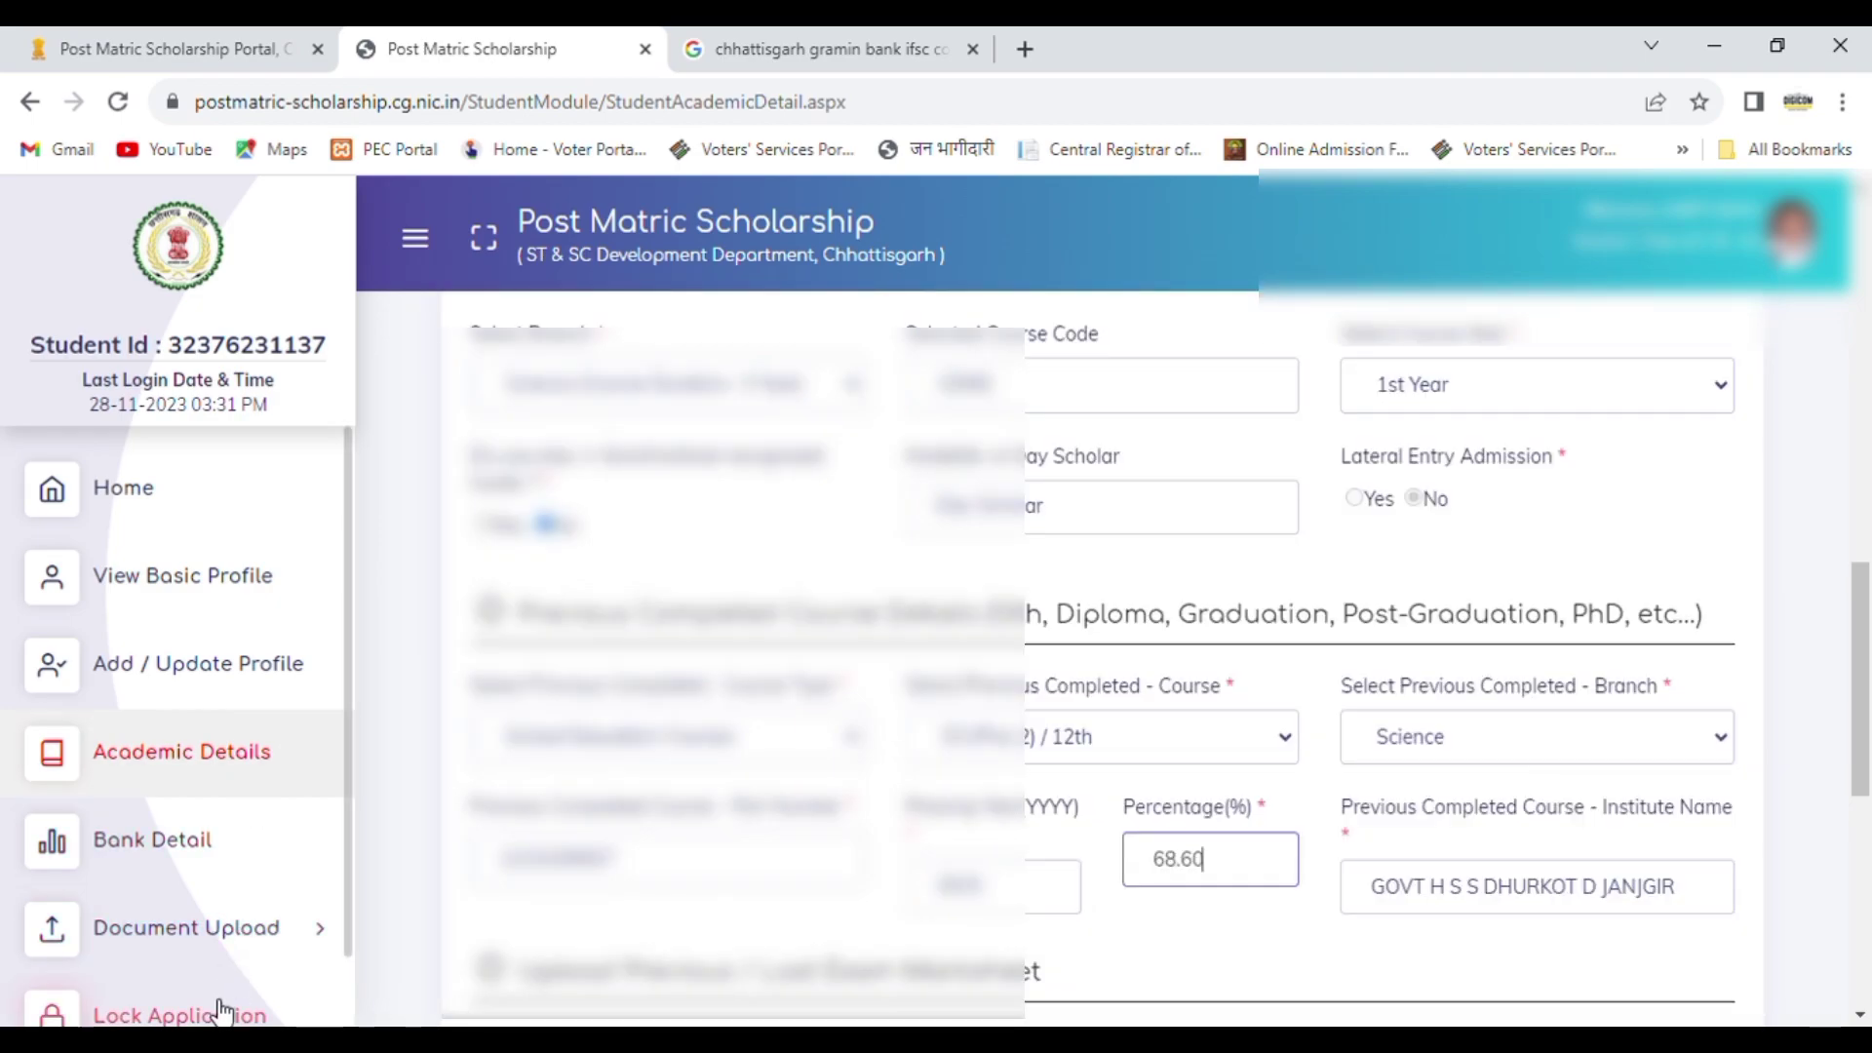
key("BackSpace")
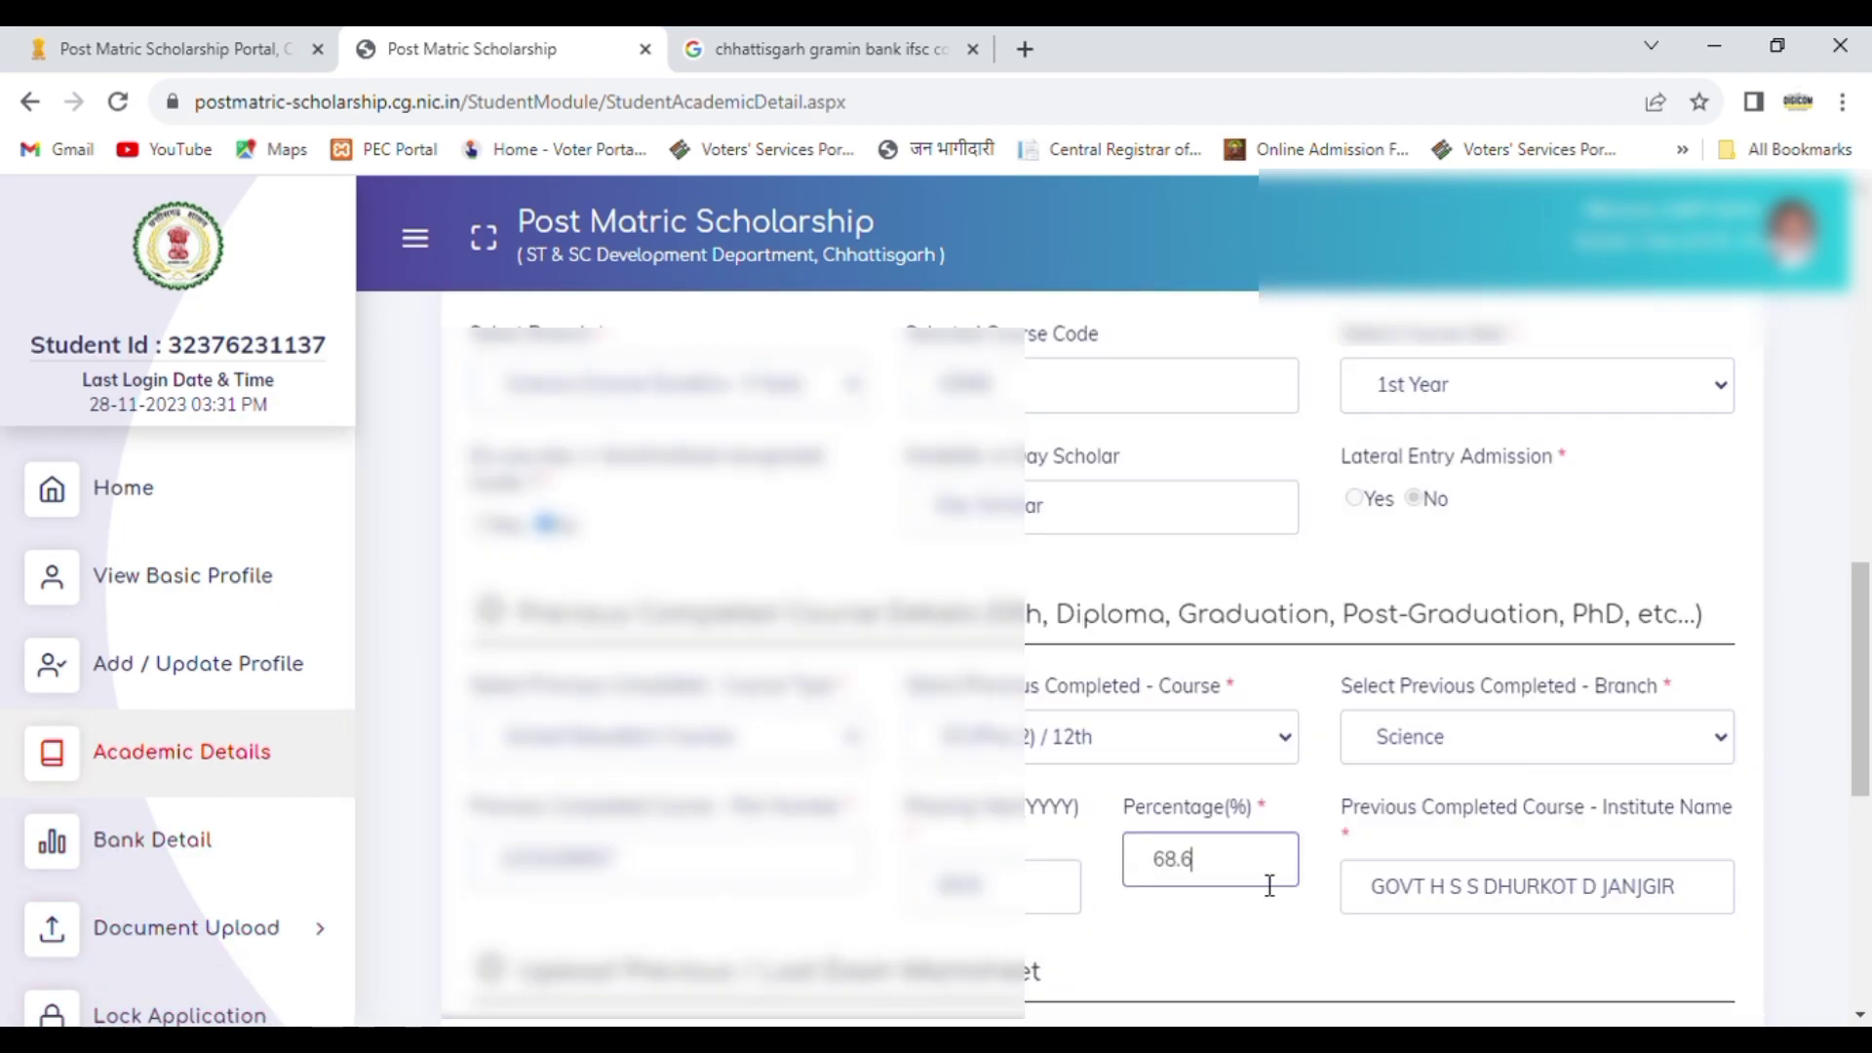
left_click(195, 1014)
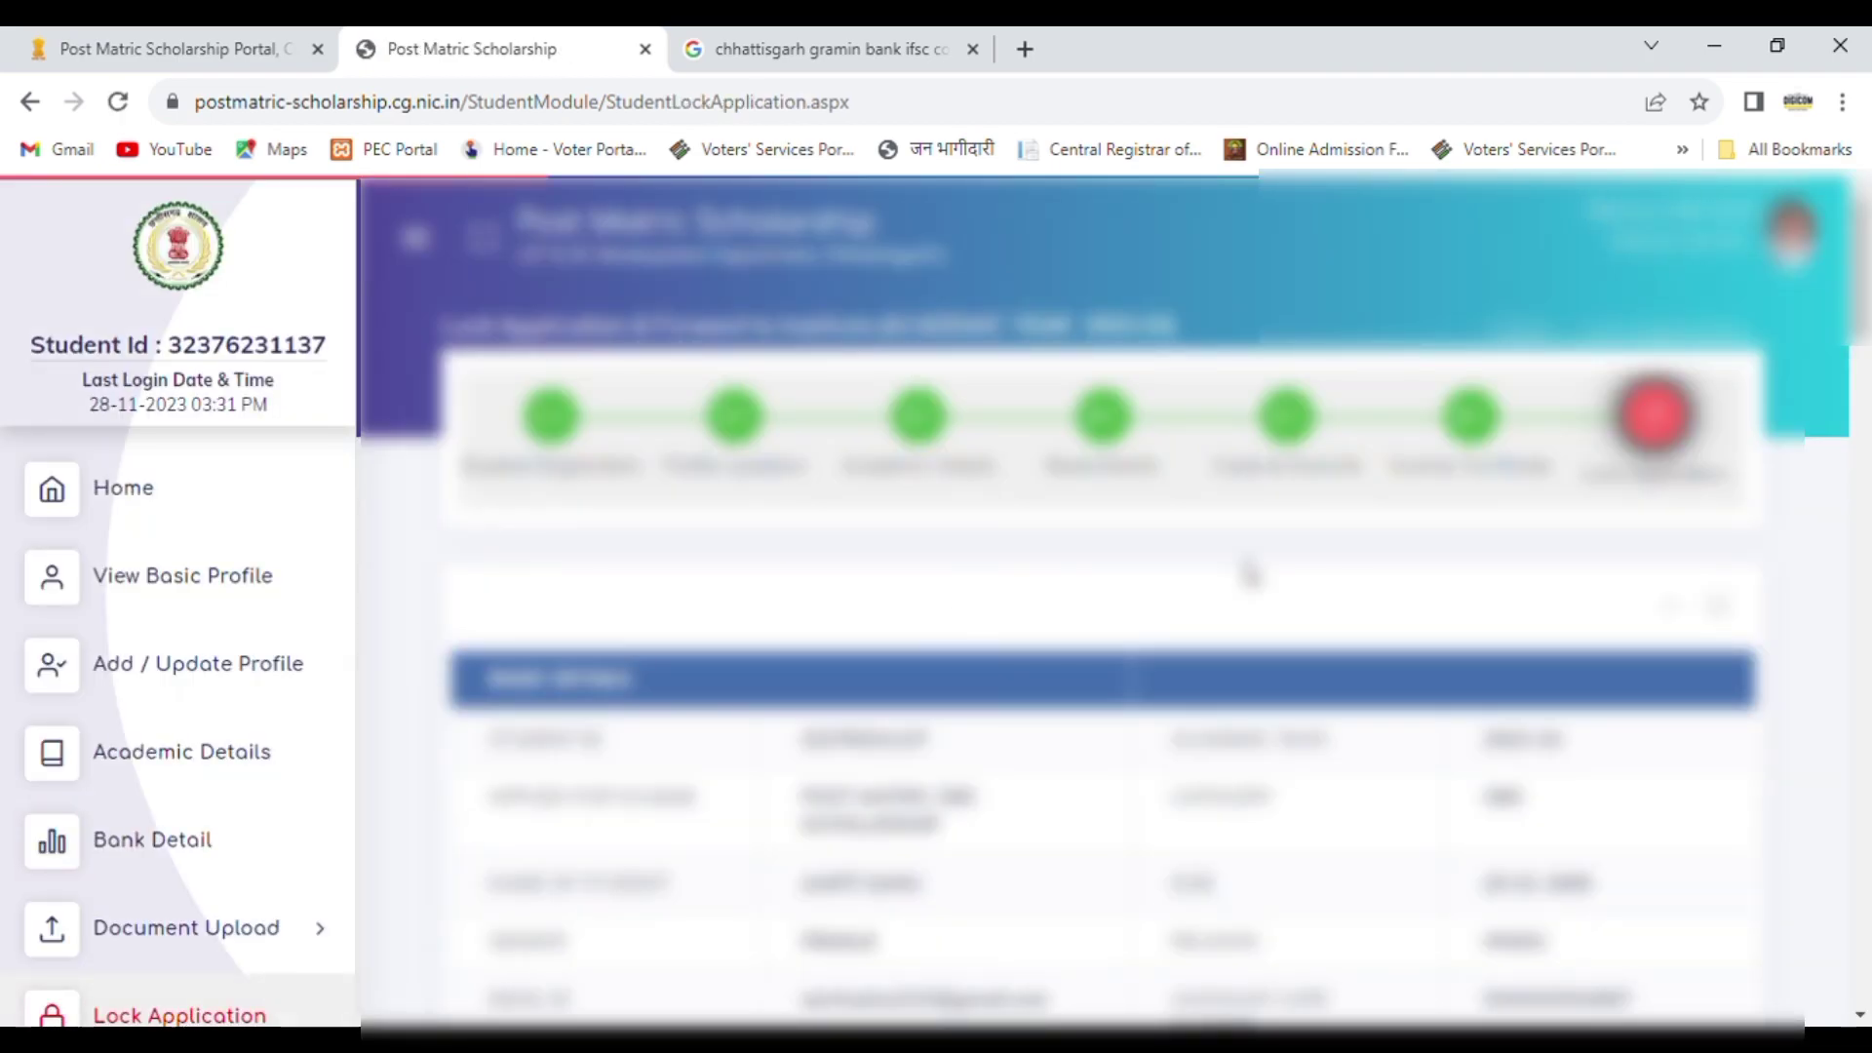
left_click_drag(1860, 283, 1868, 573)
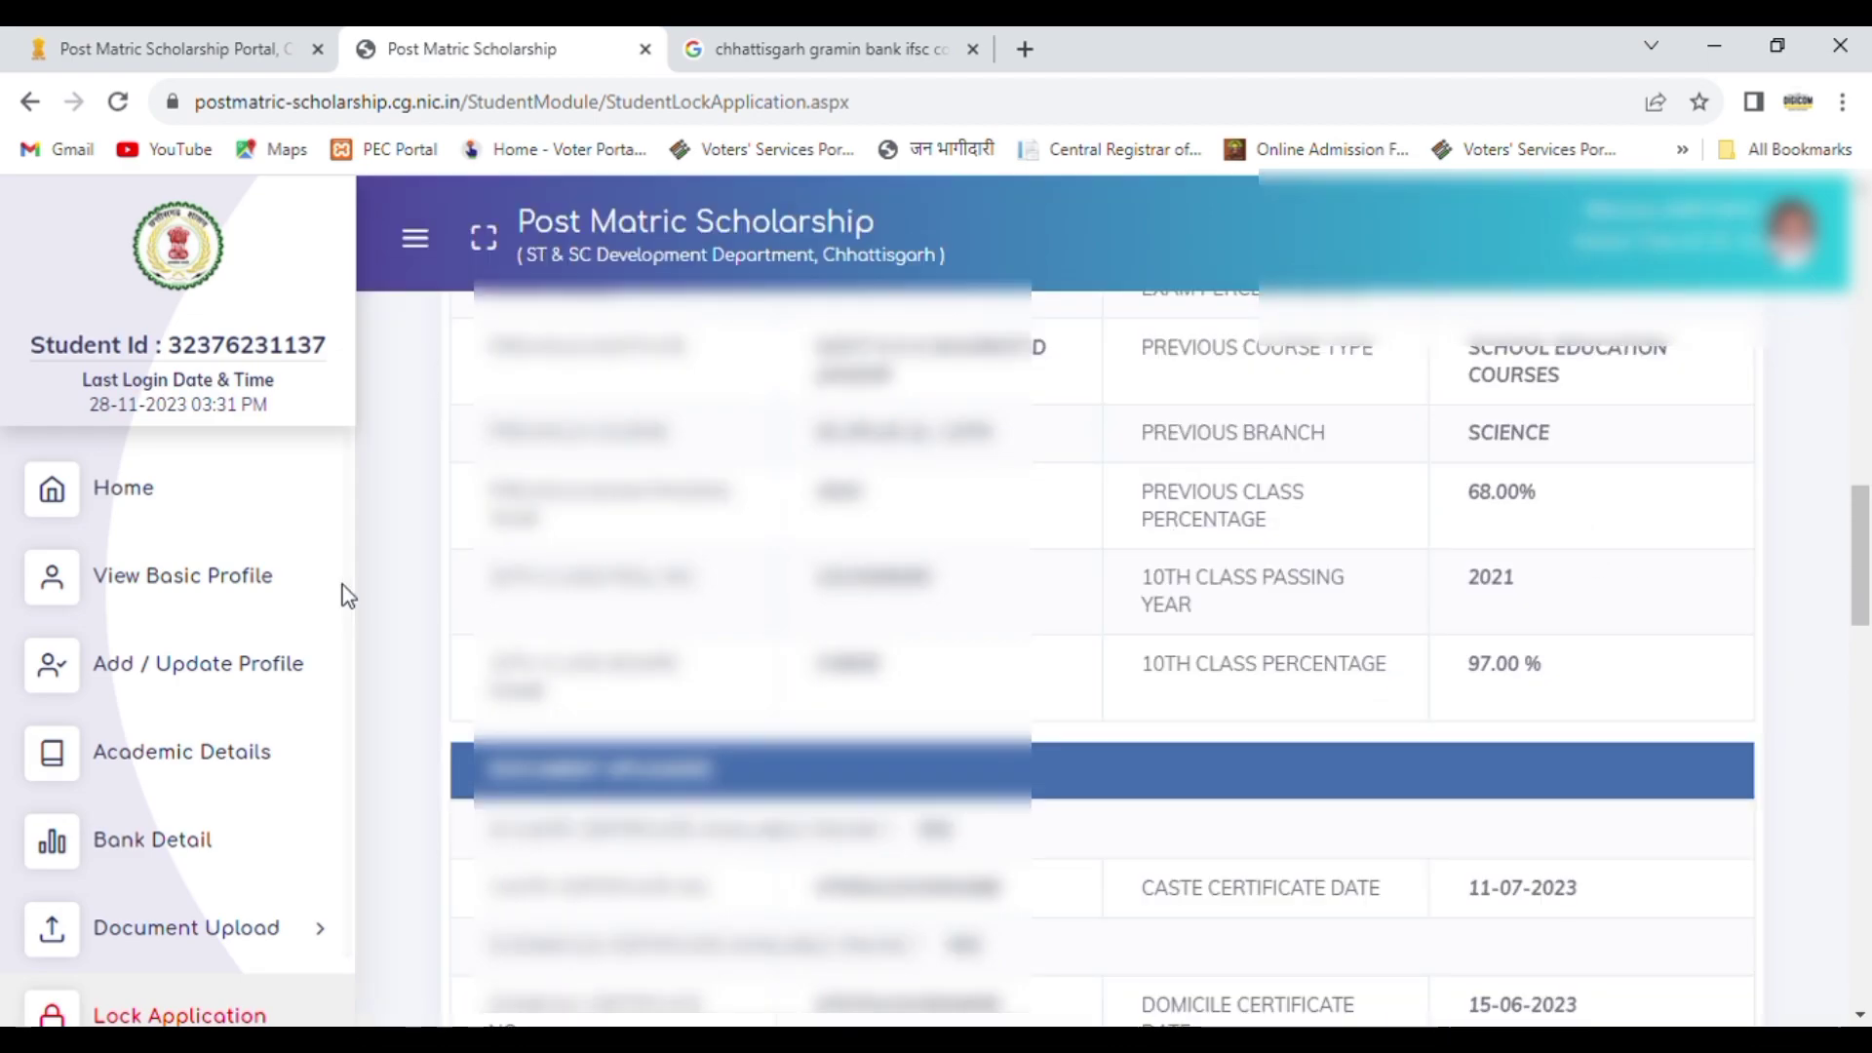
Step: Set the previously completed course's percentage to 68.6 in the academic details and save the update
left_click(204, 752)
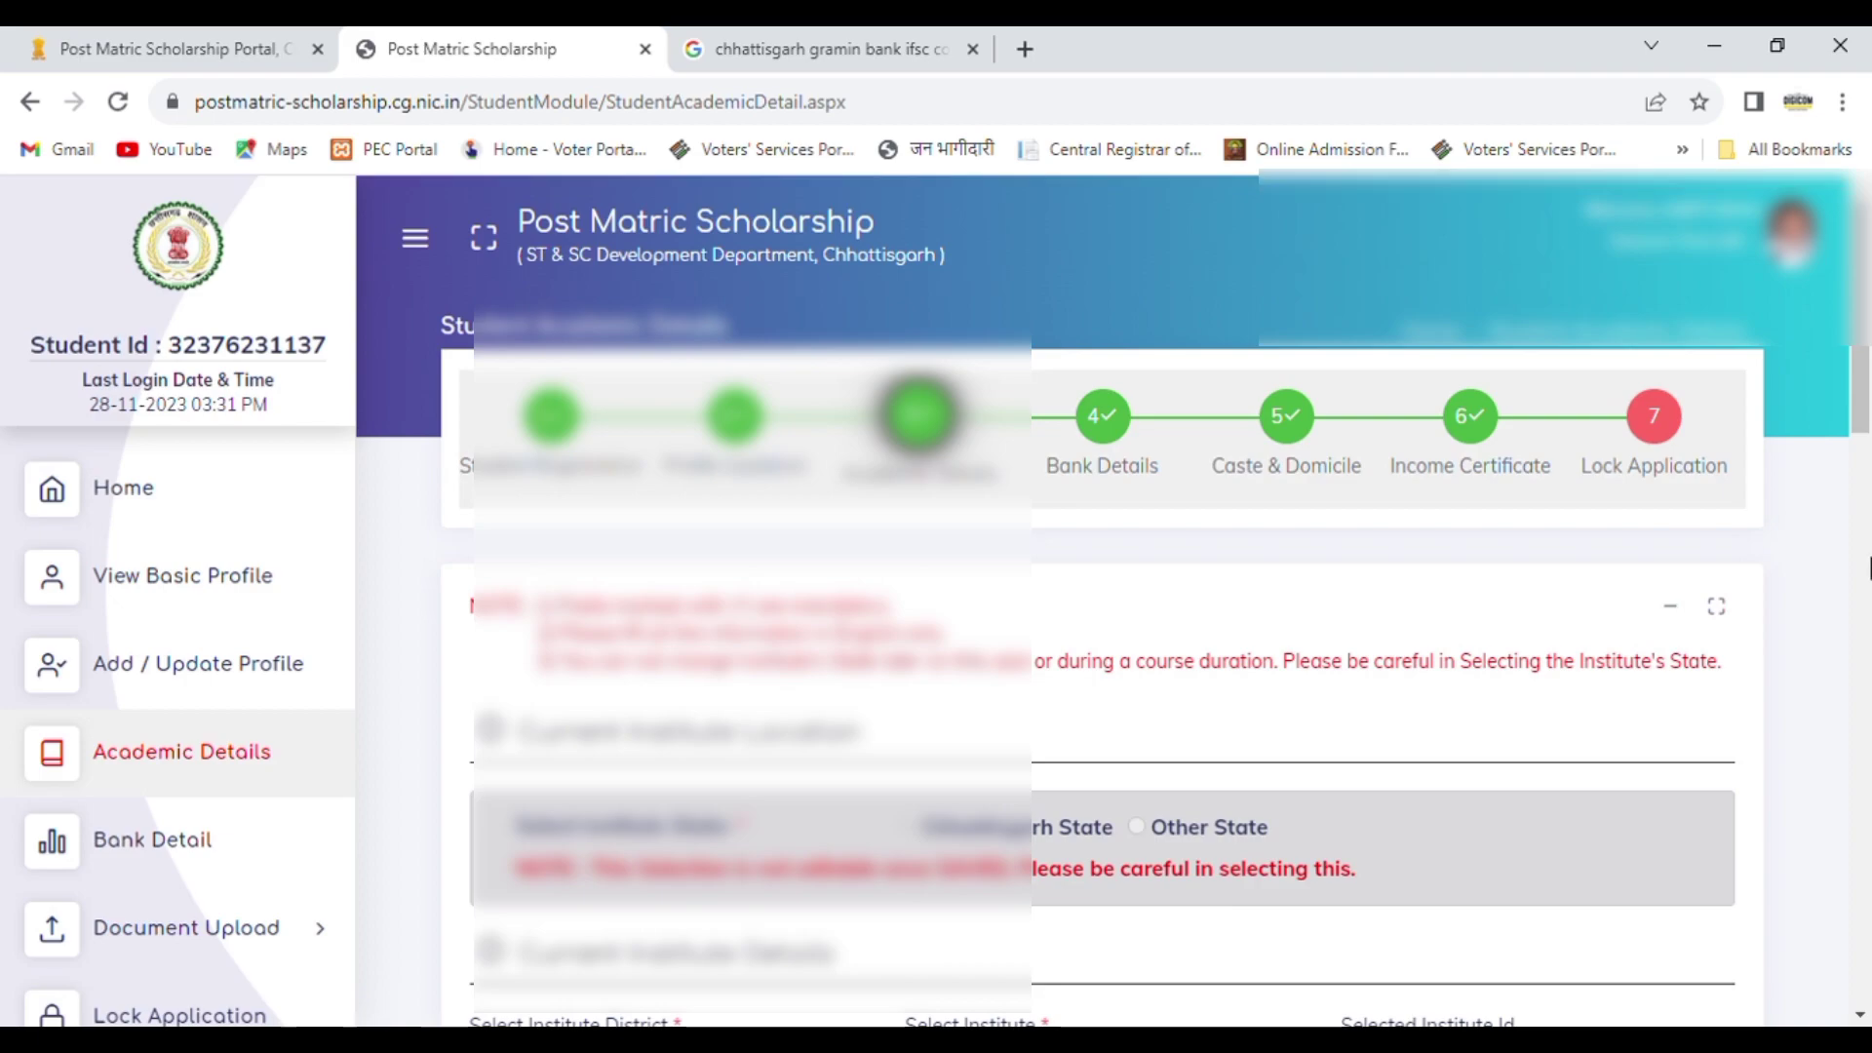
left_click(1871, 569)
left_click_drag(1870, 569, 1870, 706)
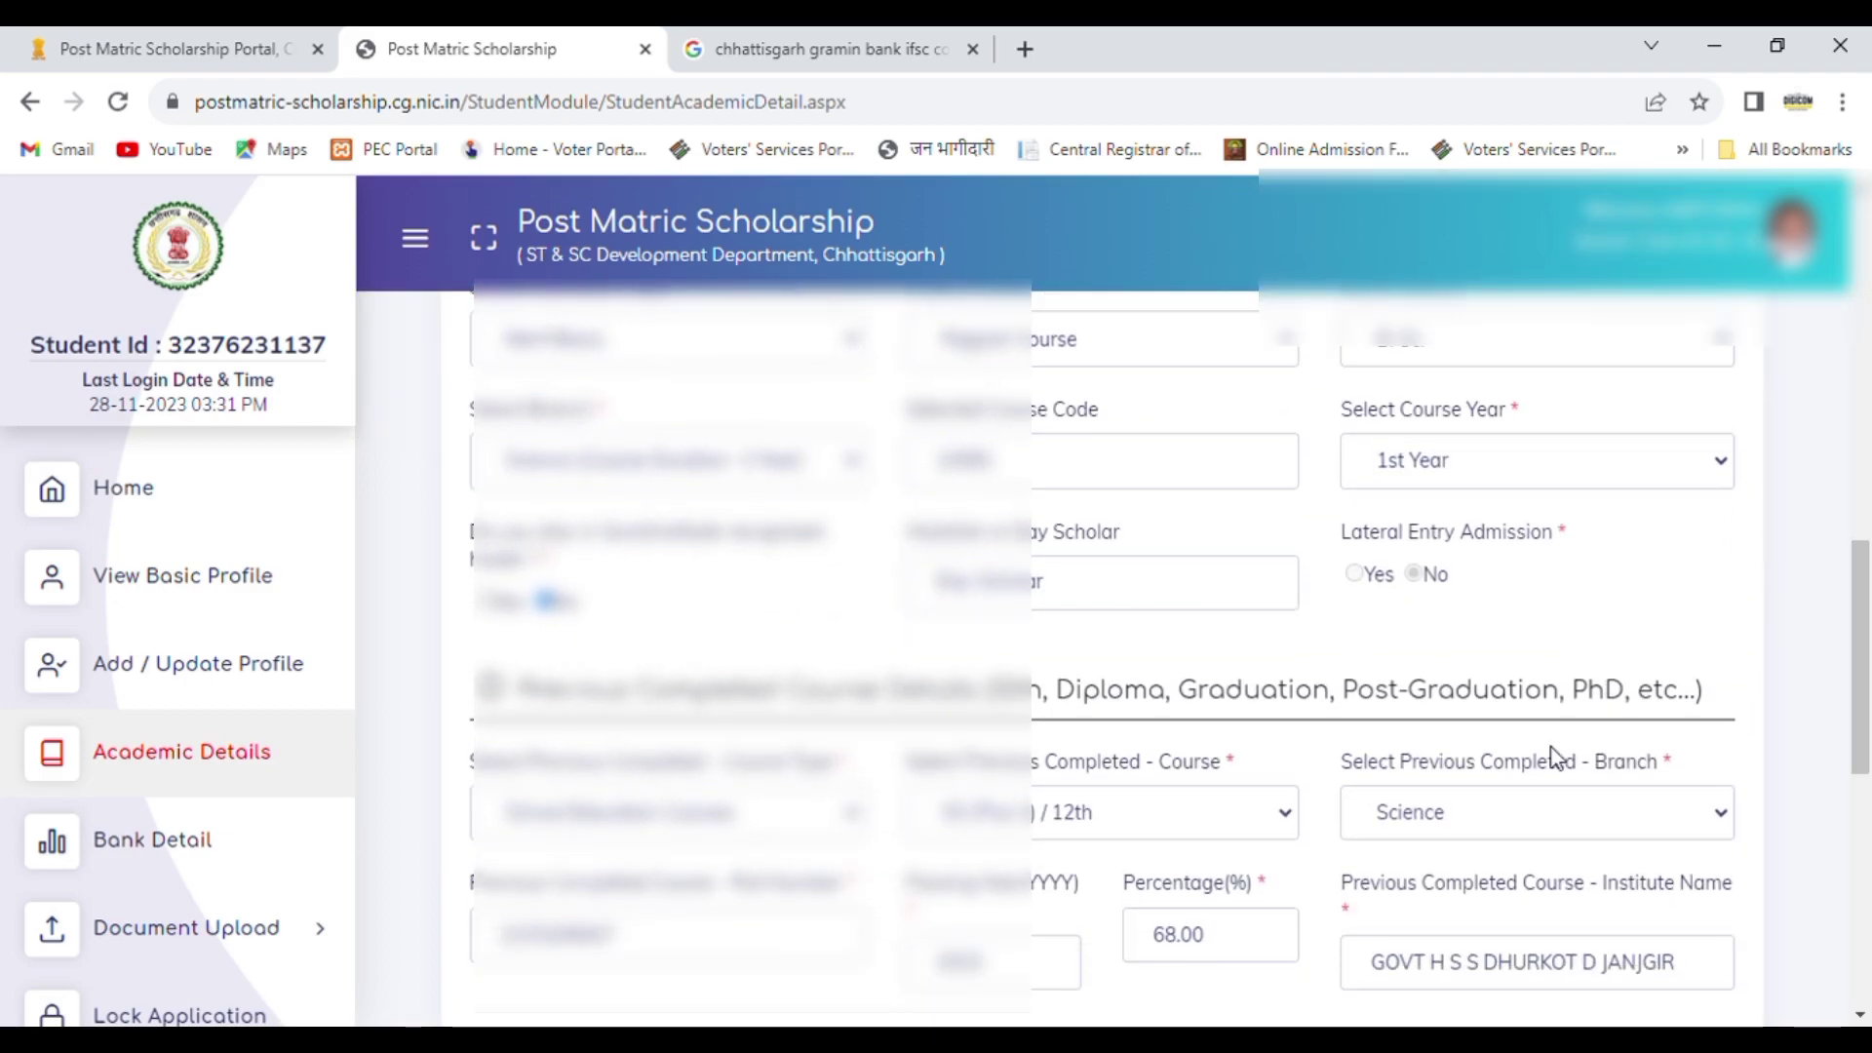
left_click(1233, 952)
key("BackSpace")
key("BackSpace")
type("6")
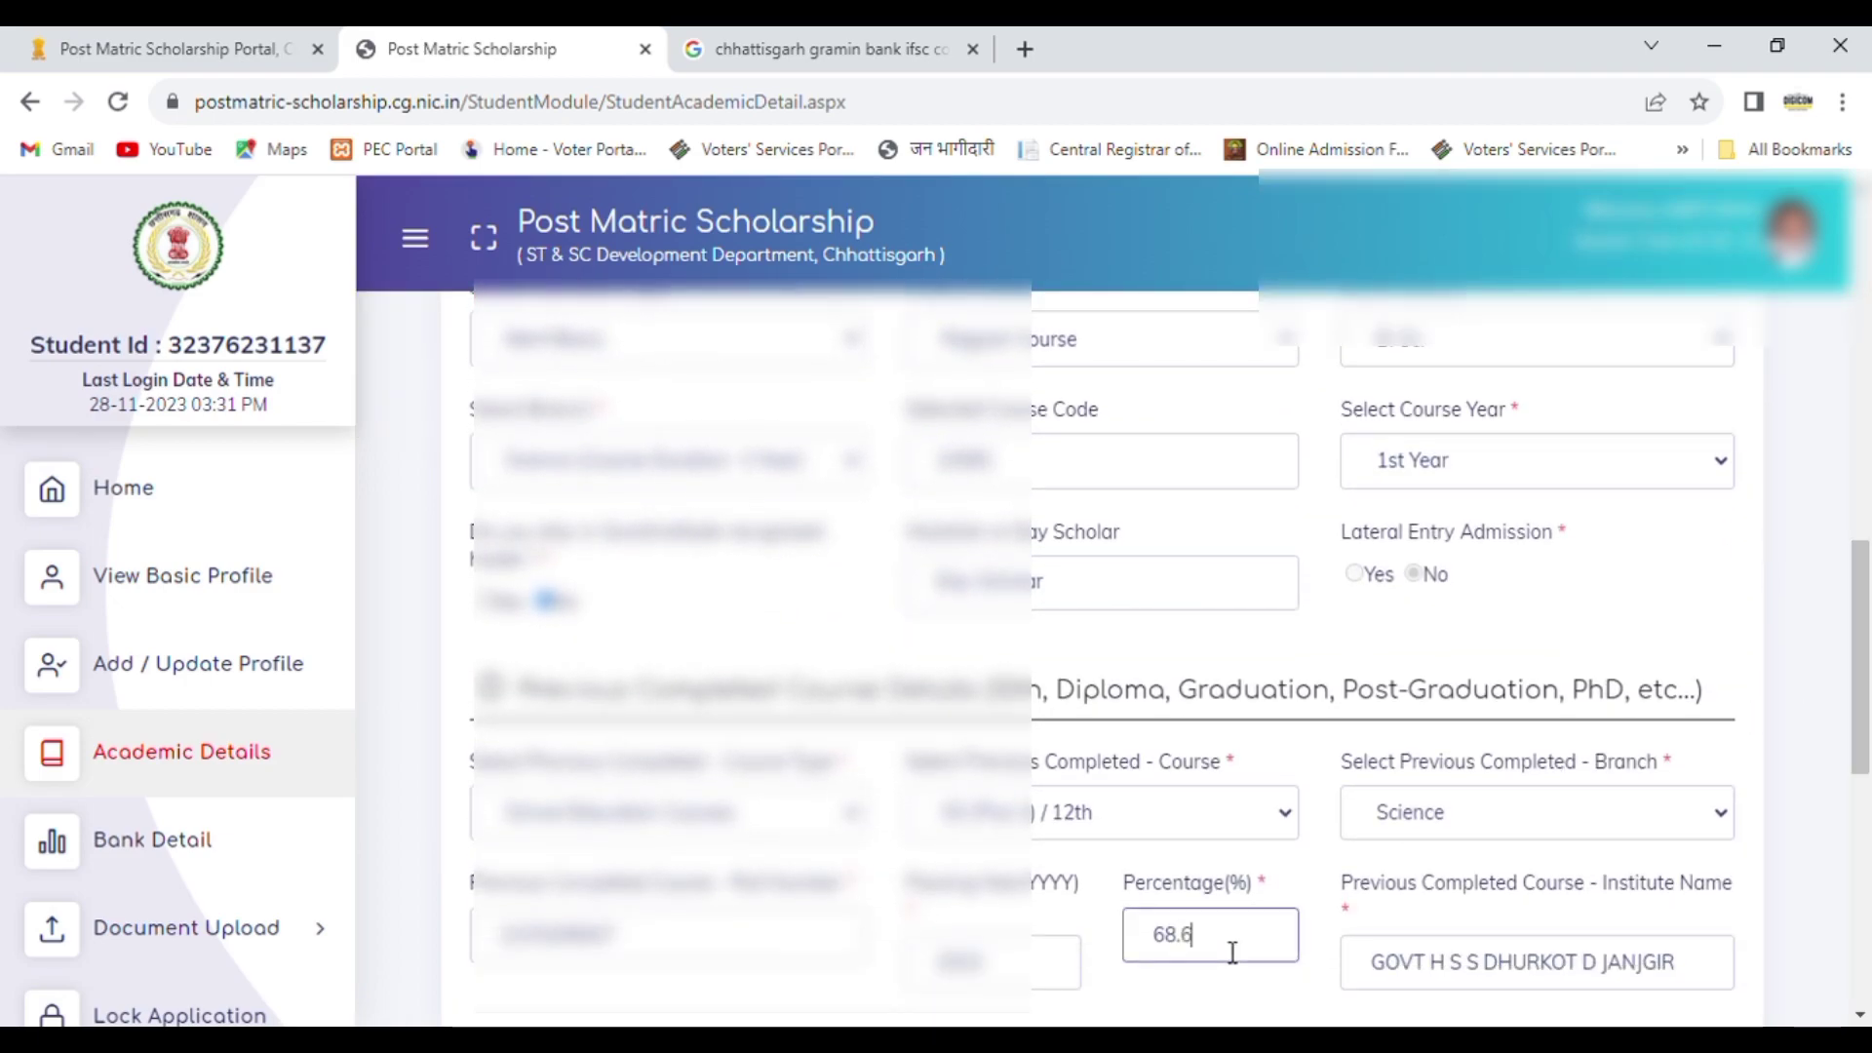
left_click_drag(1862, 726, 1870, 965)
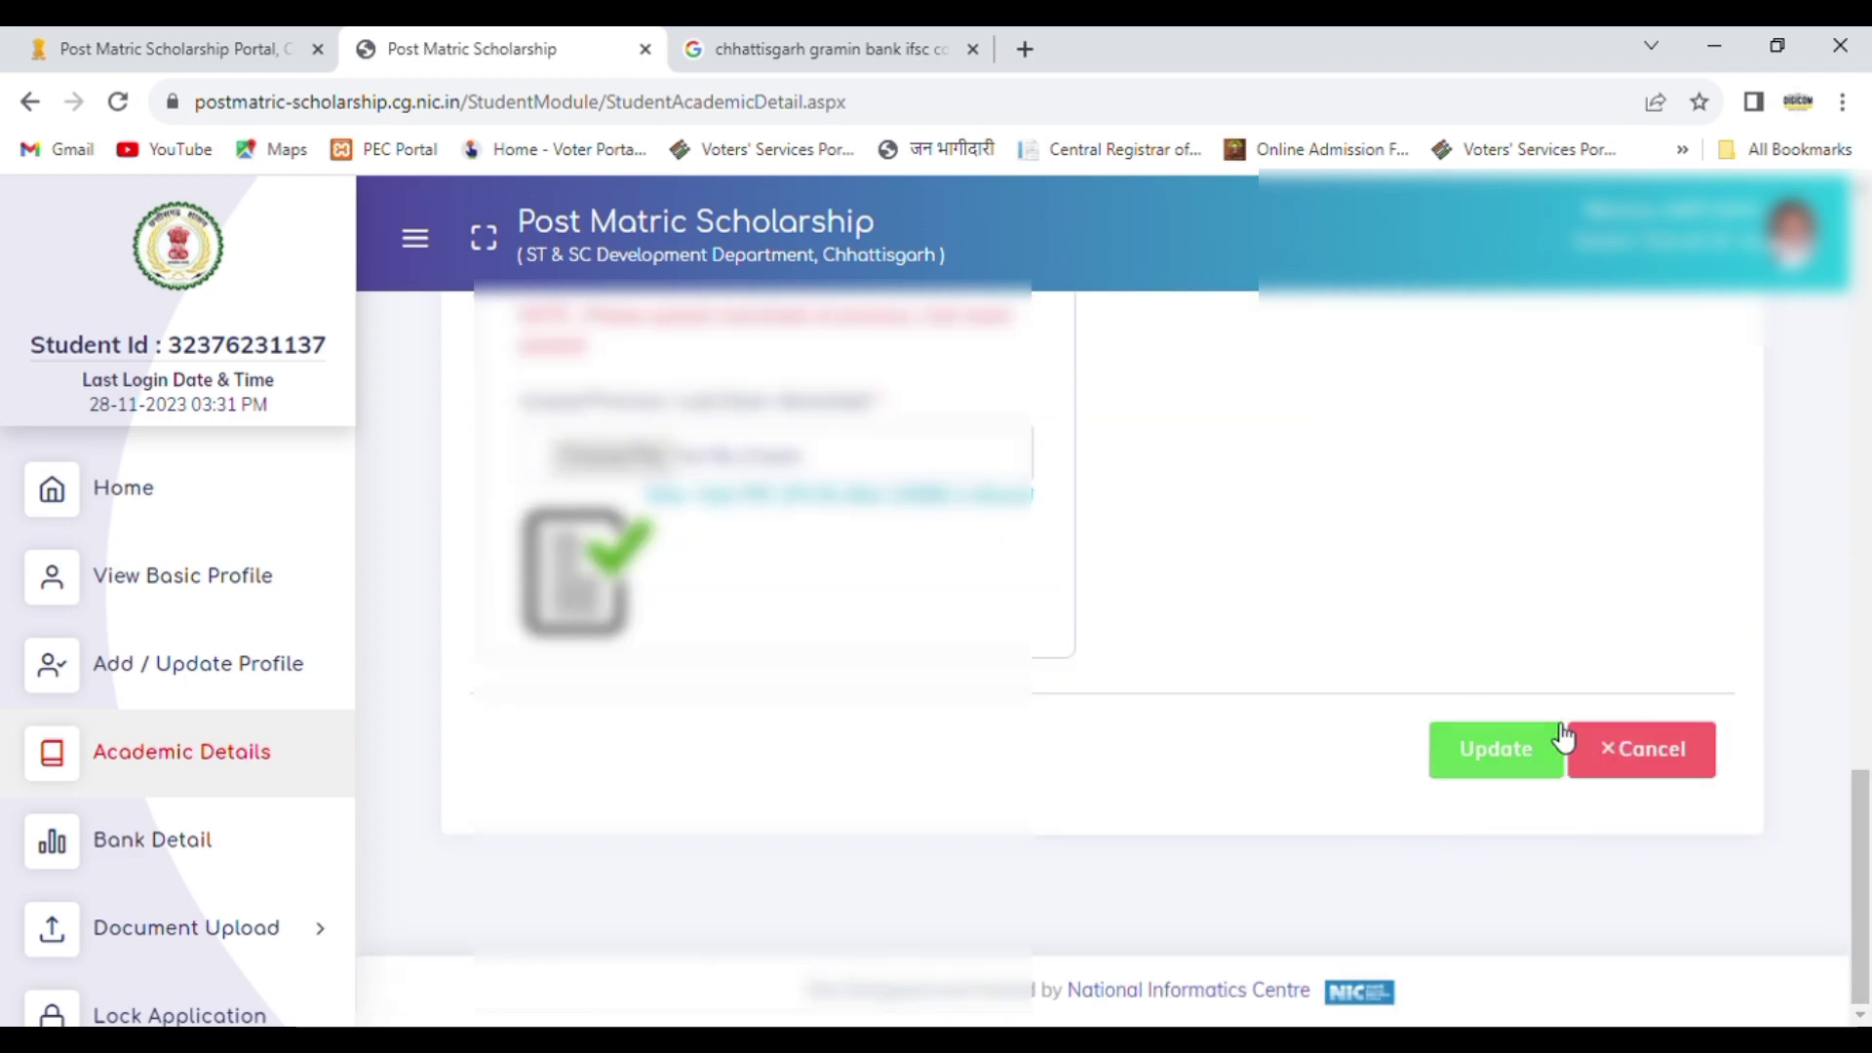
left_click(1527, 746)
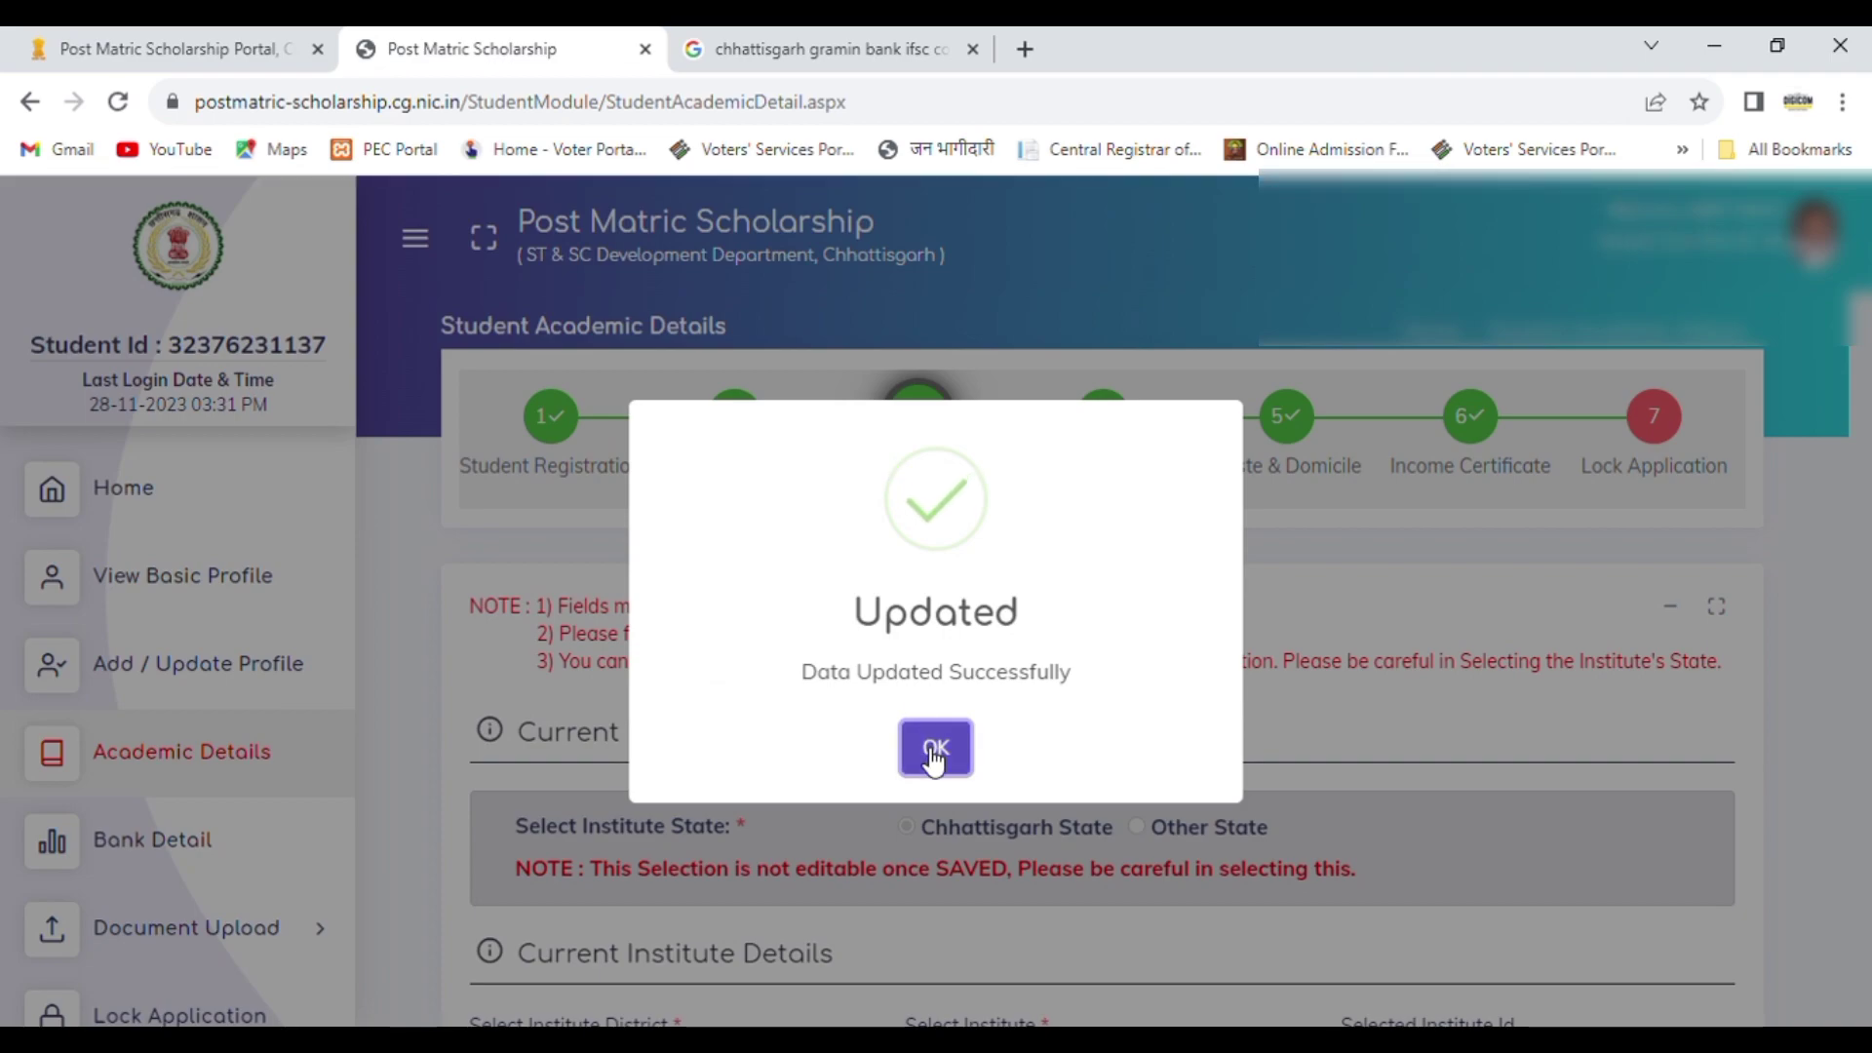
left_click(934, 753)
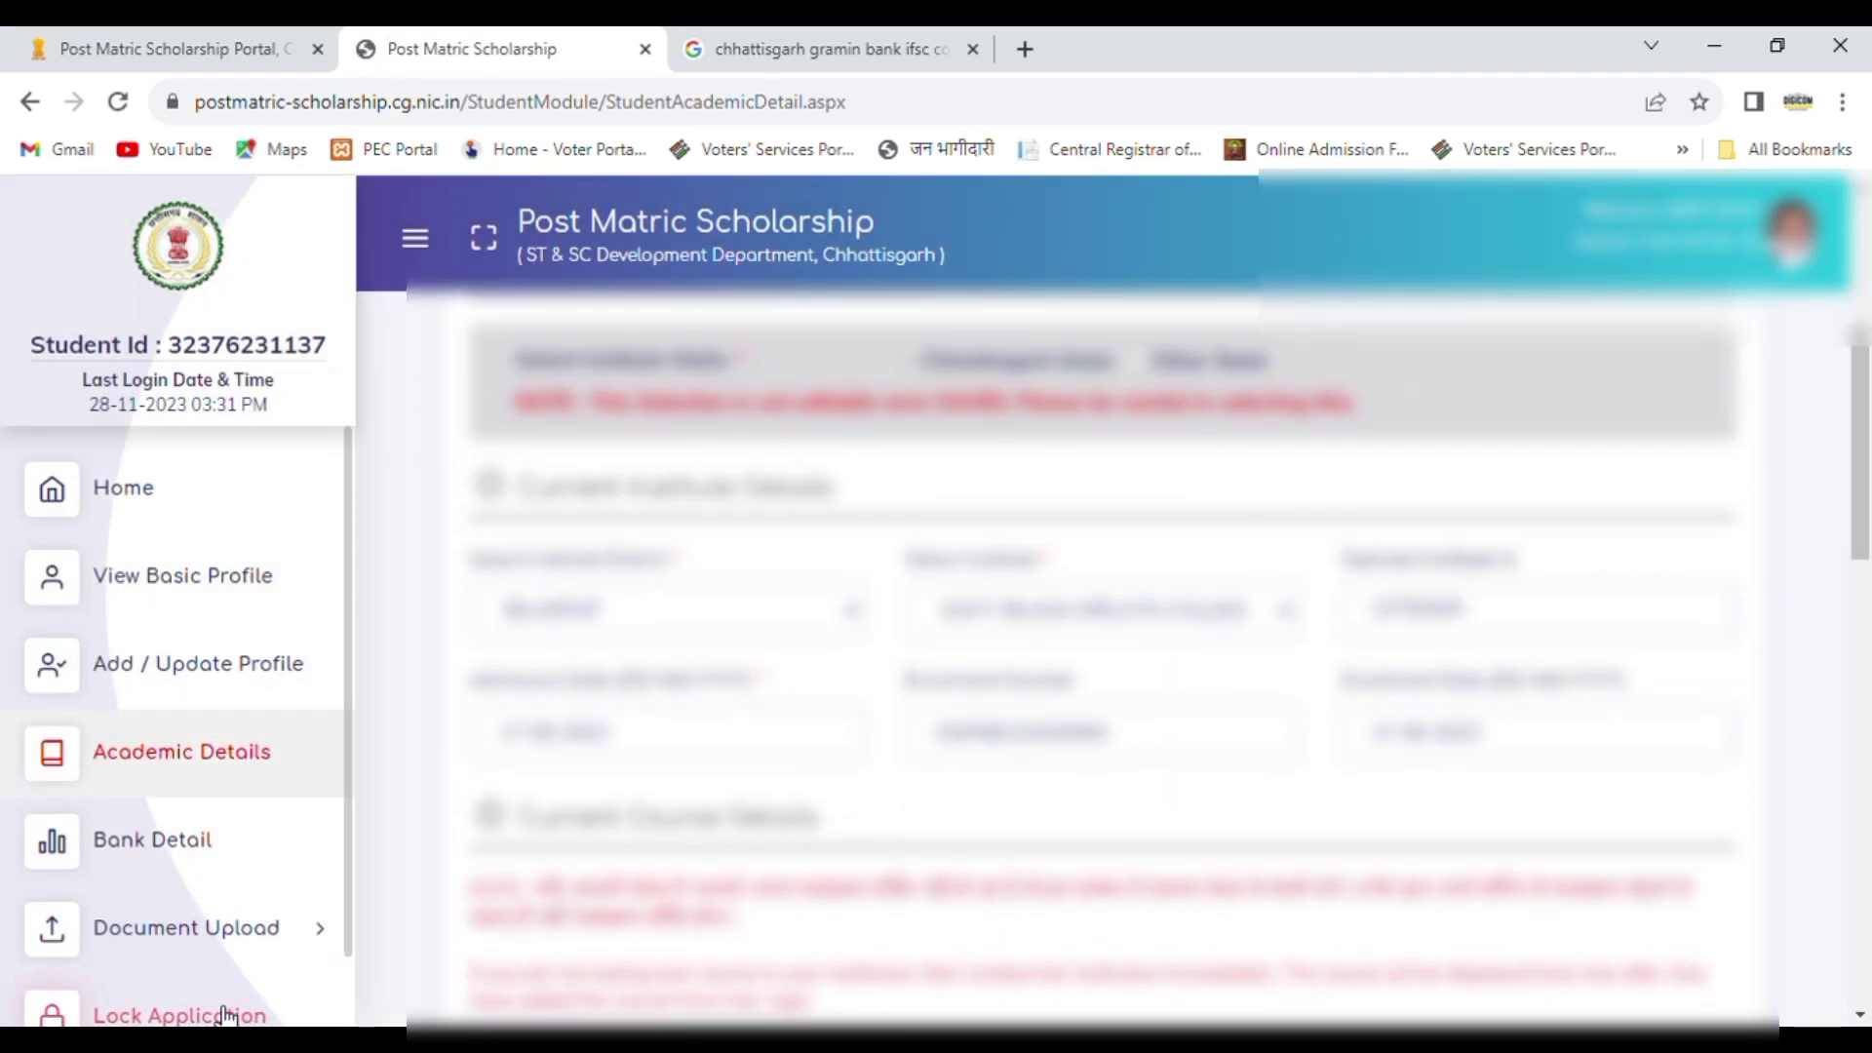
Step: Recheck the academic details, uploaded documents and bank details in the application summary for locking
left_click(225, 1015)
scroll(1868, 589, "down", 5)
scroll(1869, 590, "down", 4)
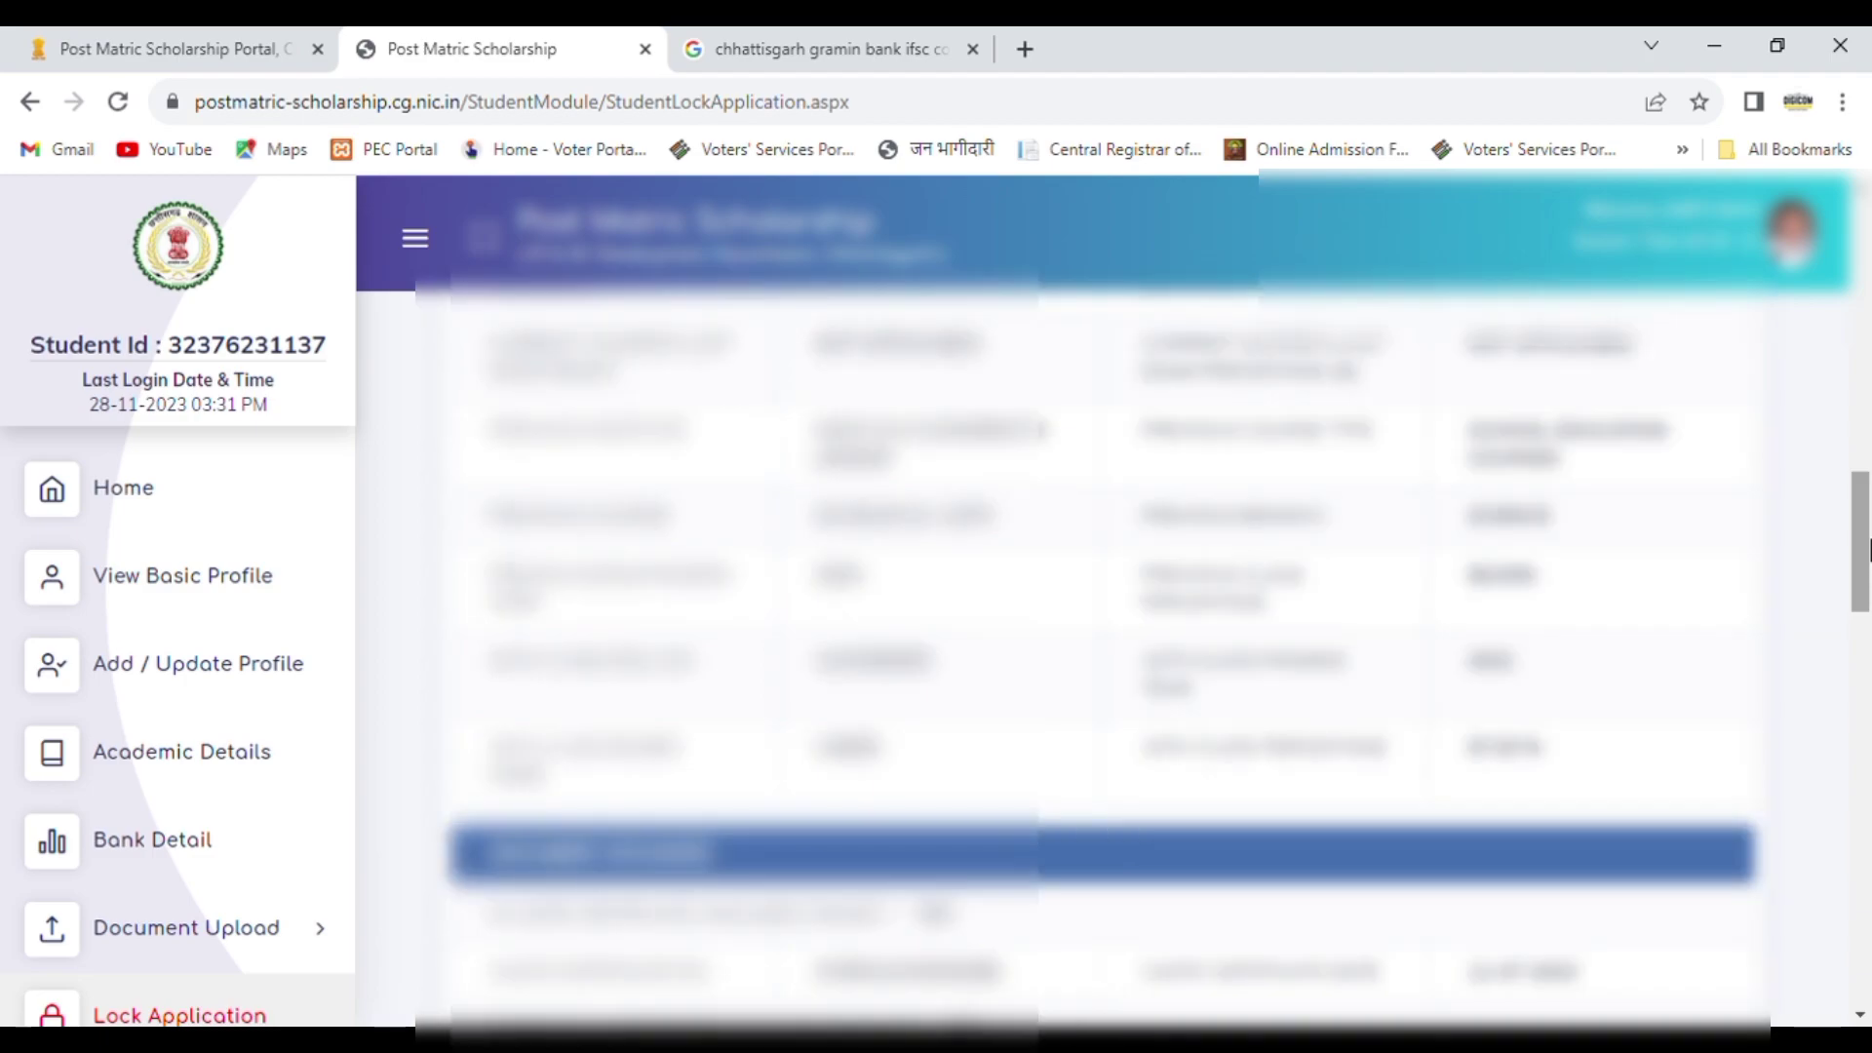
scroll(1868, 575, "down", 2)
scroll(1869, 575, "down", 4)
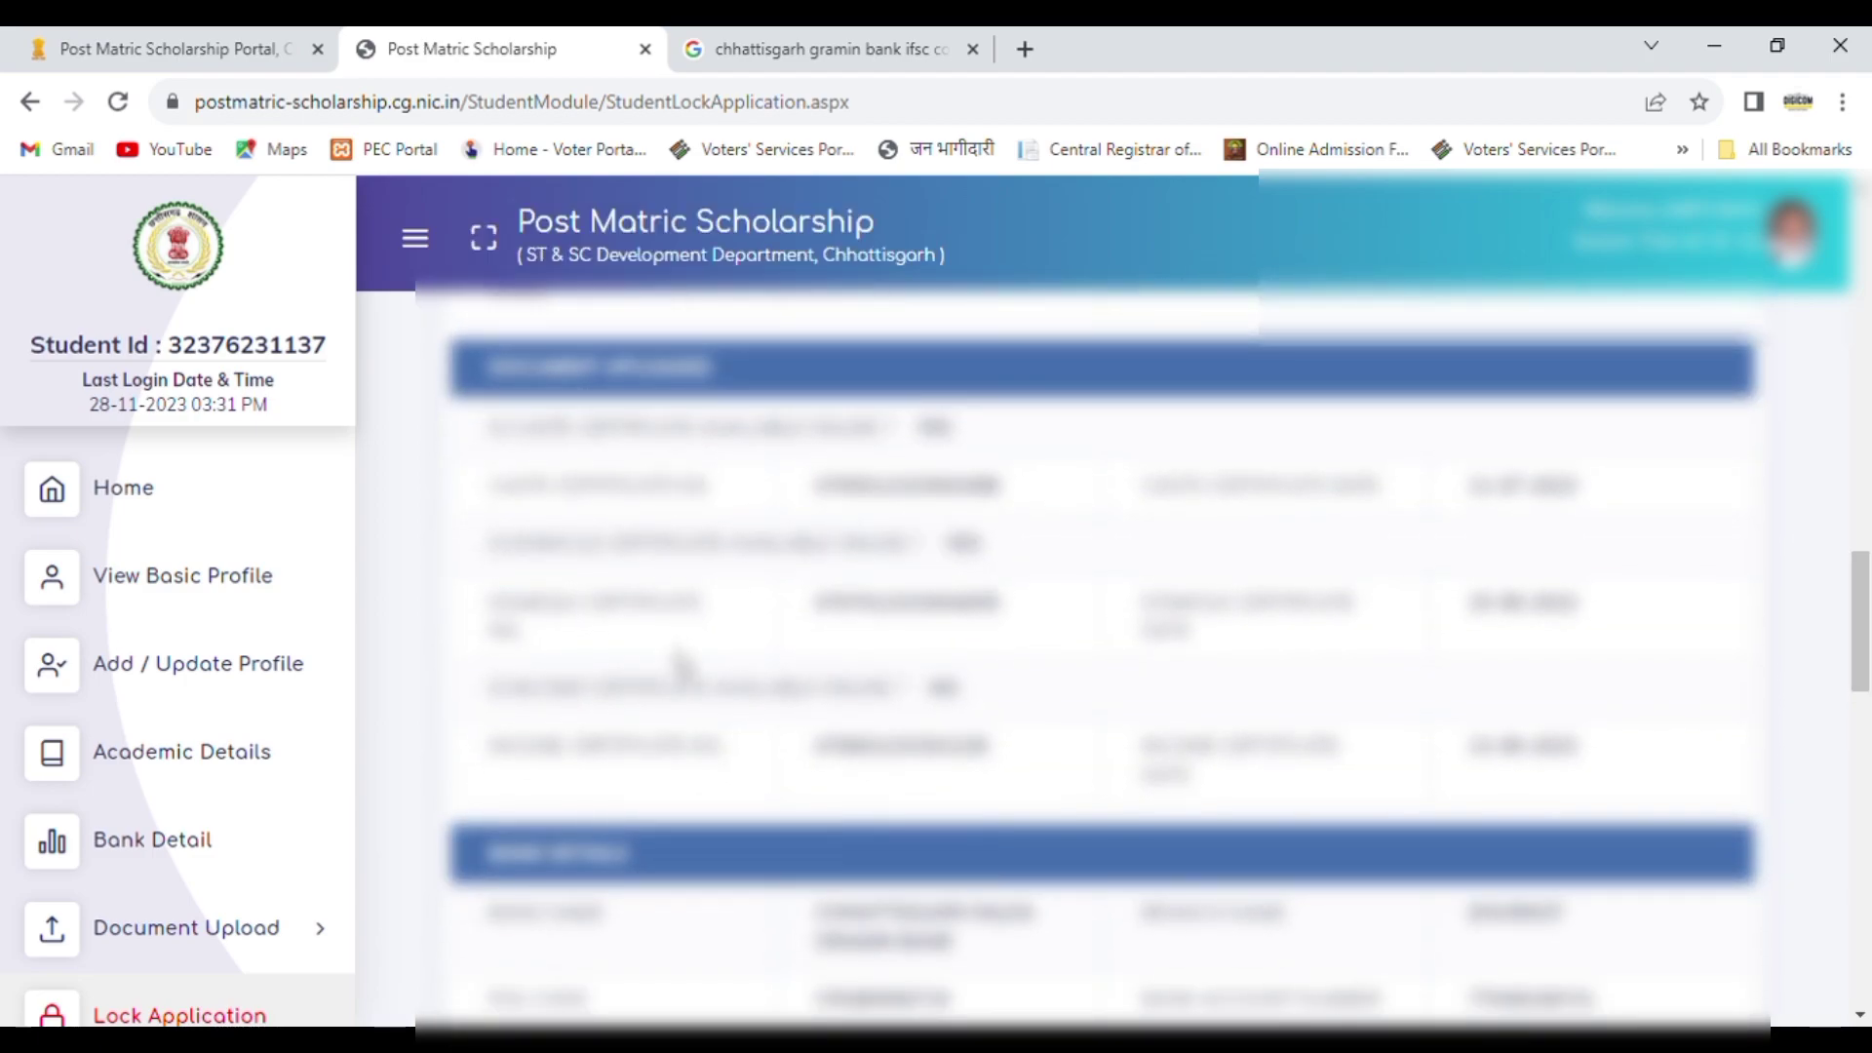
mouse_move(1861, 610)
left_mouse_down()
mouse_move(1868, 722)
mouse_move(1869, 634)
left_mouse_up()
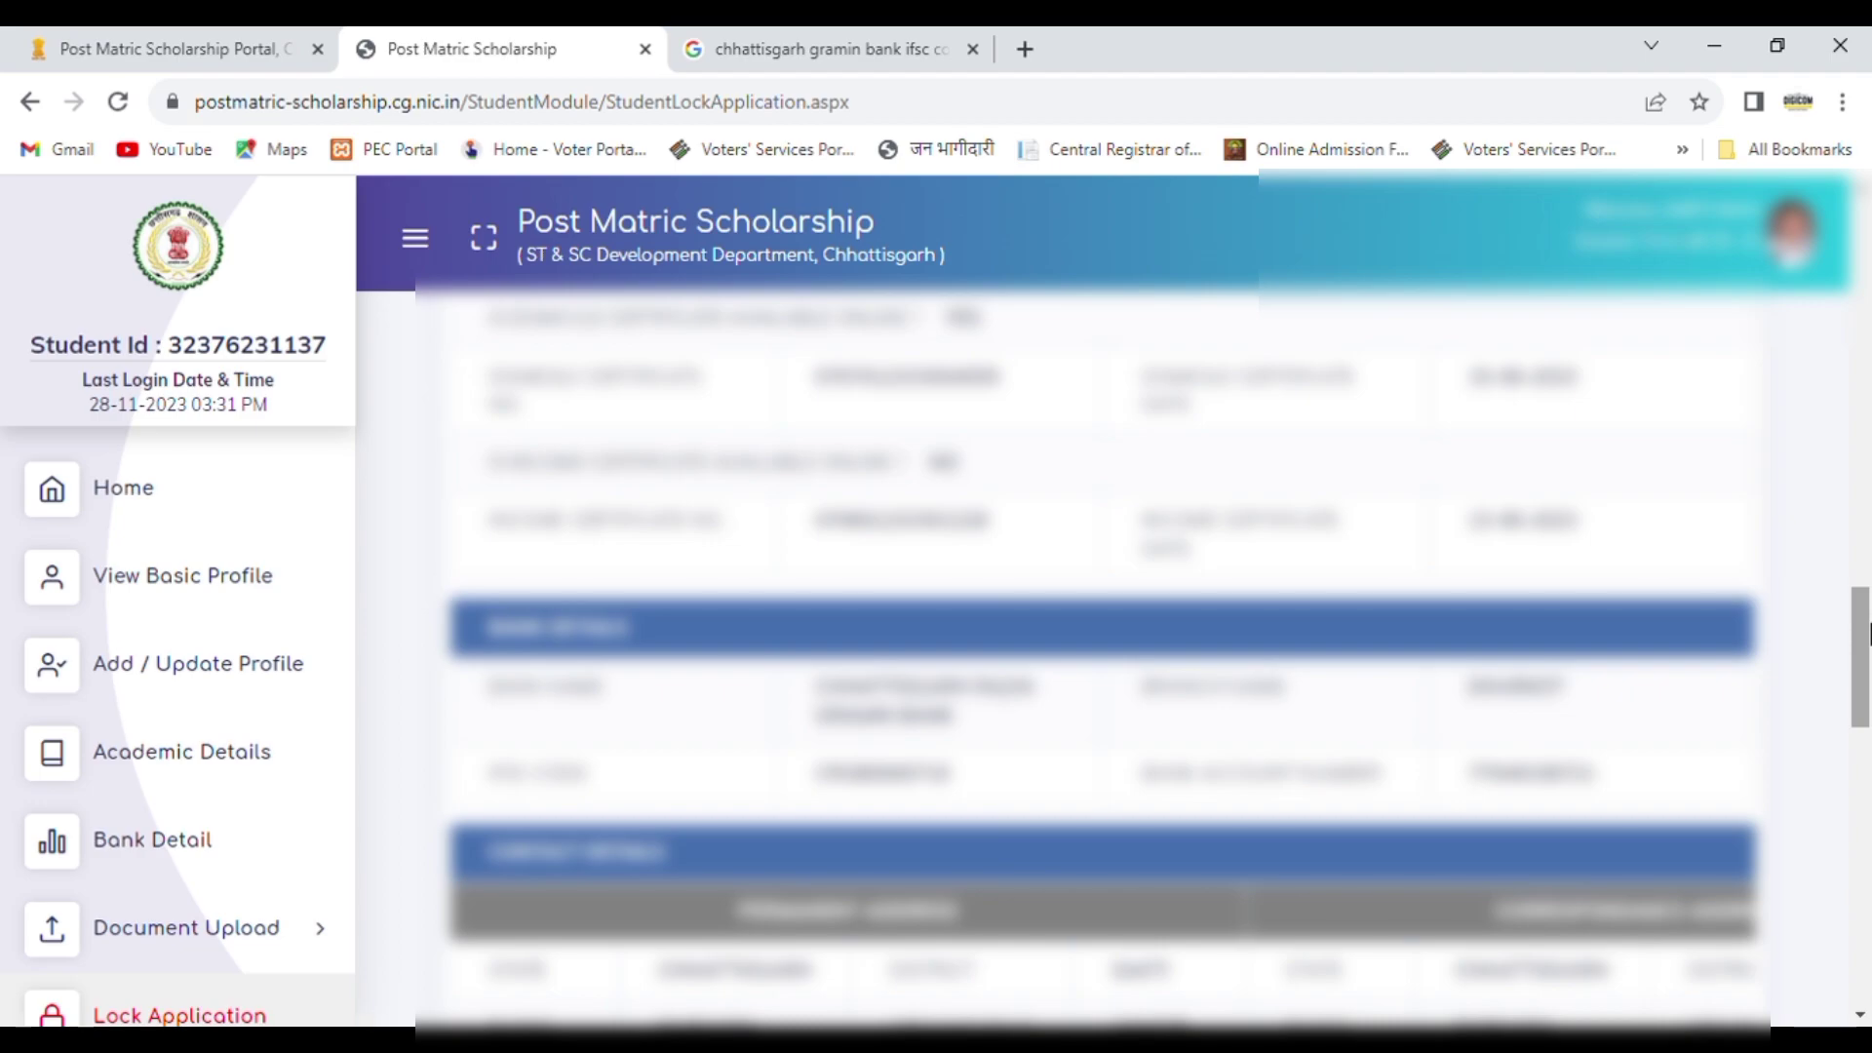
Step: With the correctness declaration accepted, try to lock the application and forward it to the institute
left_click_drag(1868, 632, 1867, 831)
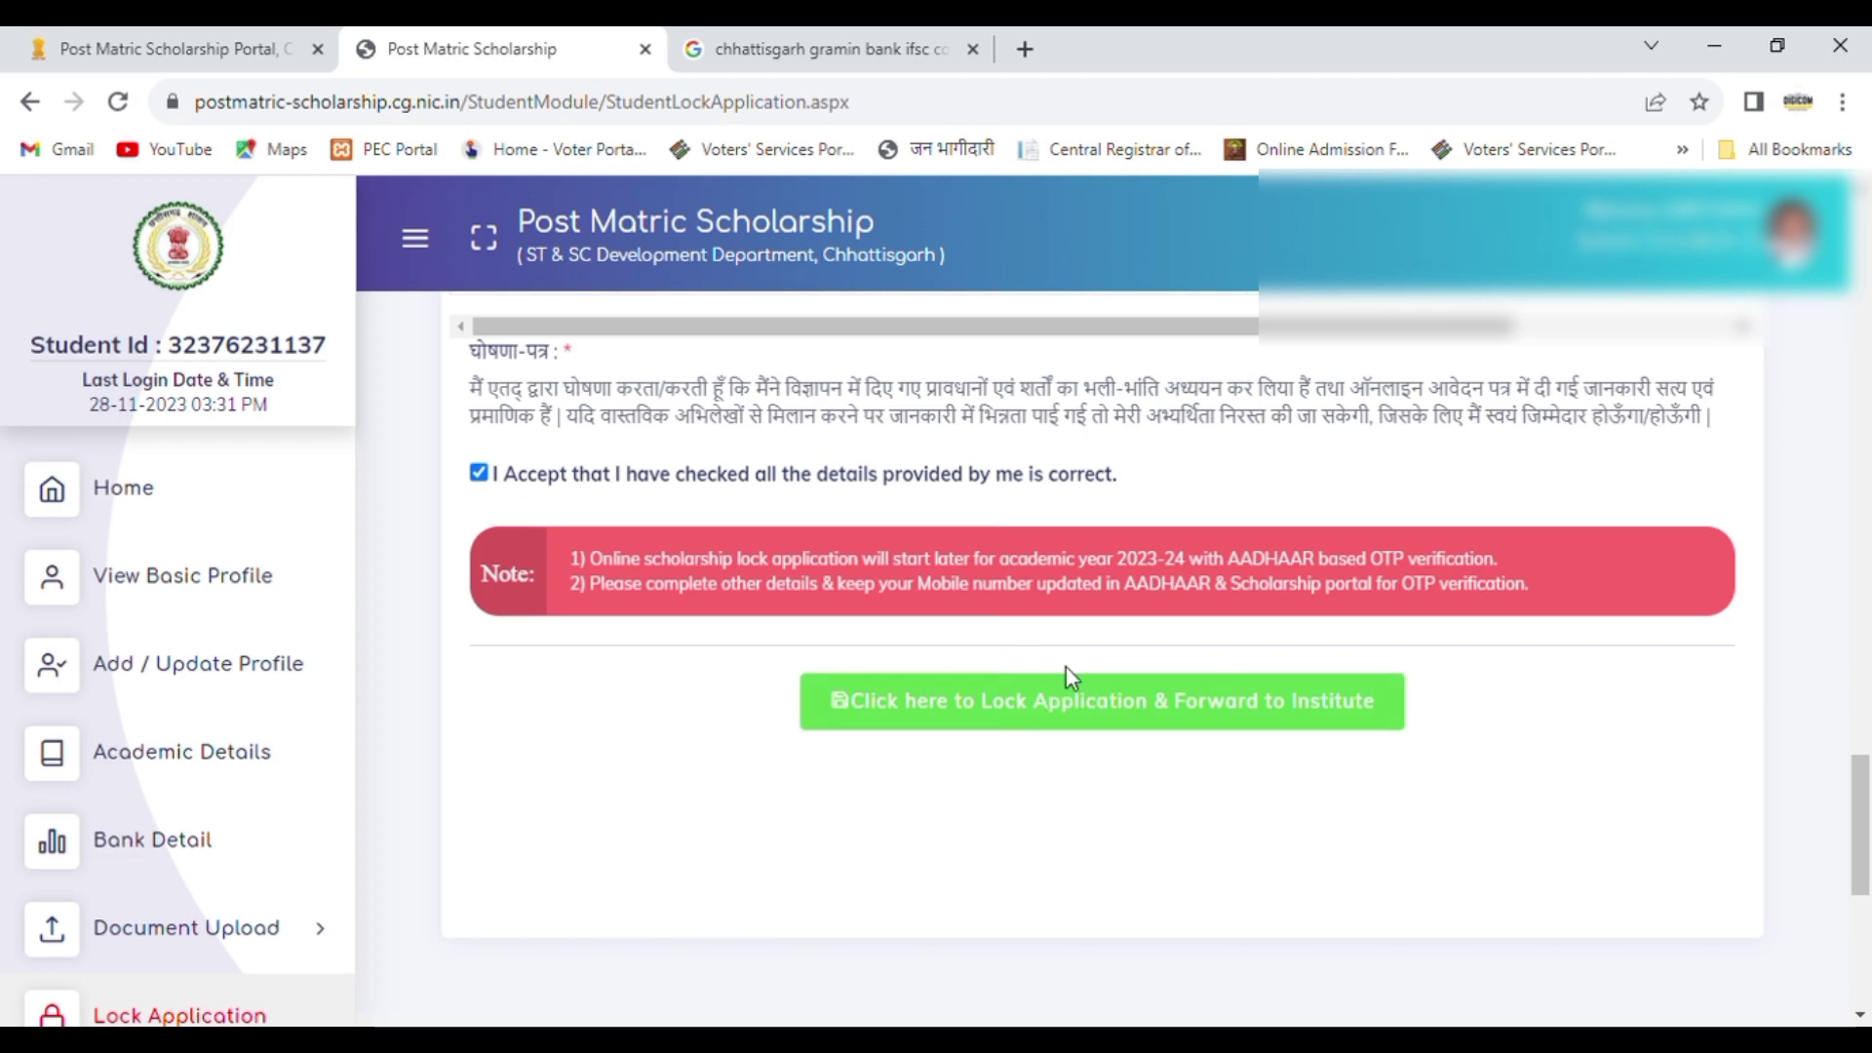
left_click(1098, 733)
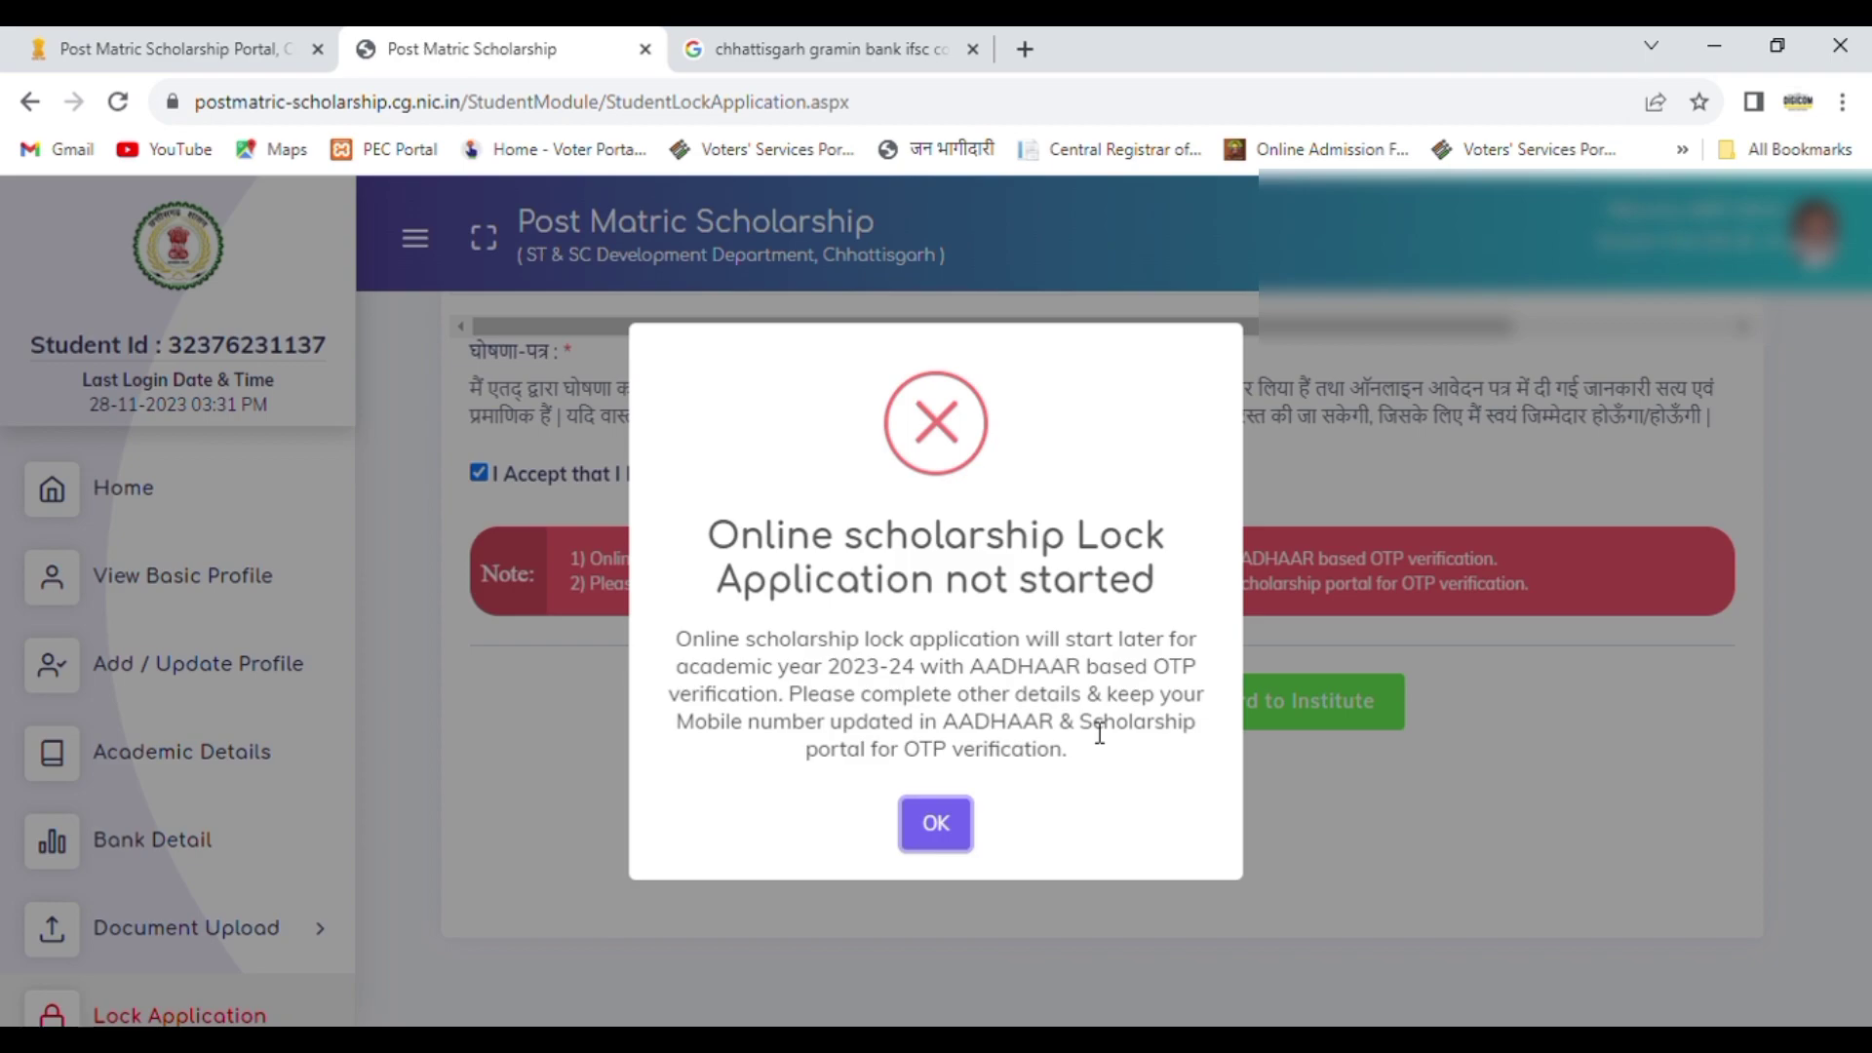
left_click(952, 824)
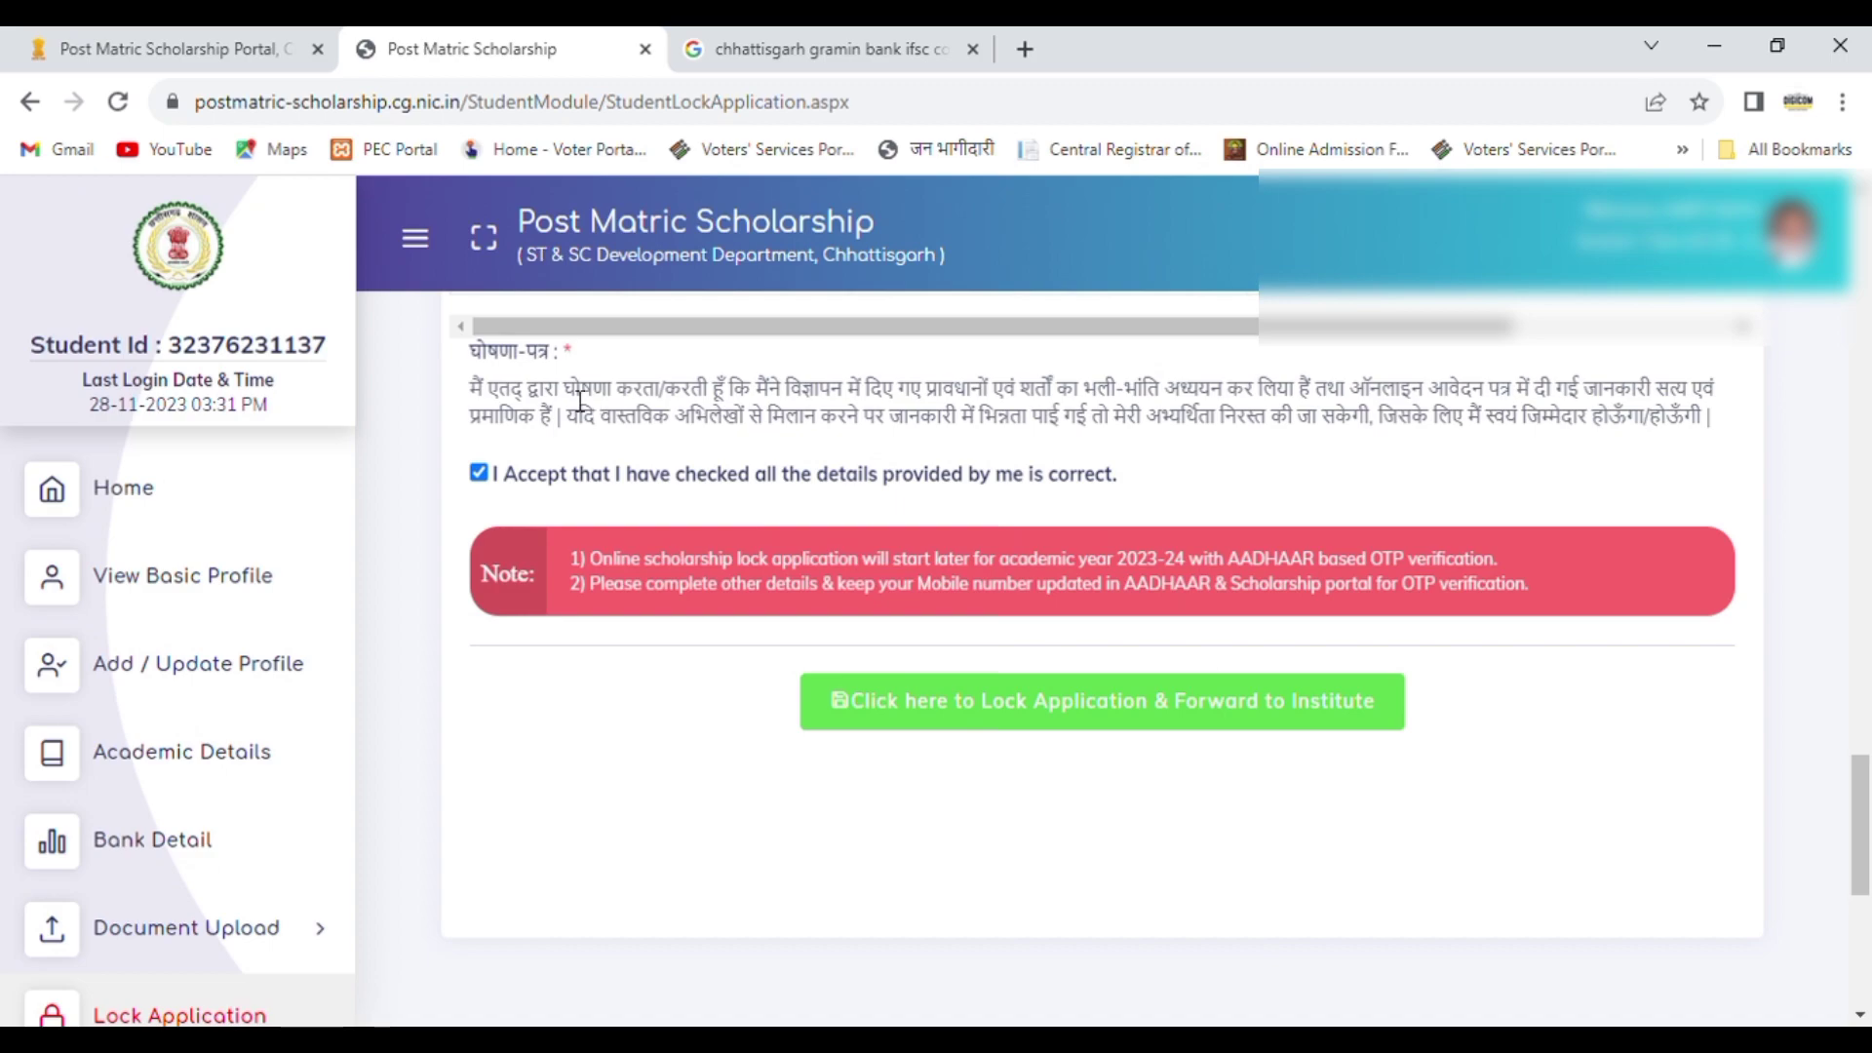